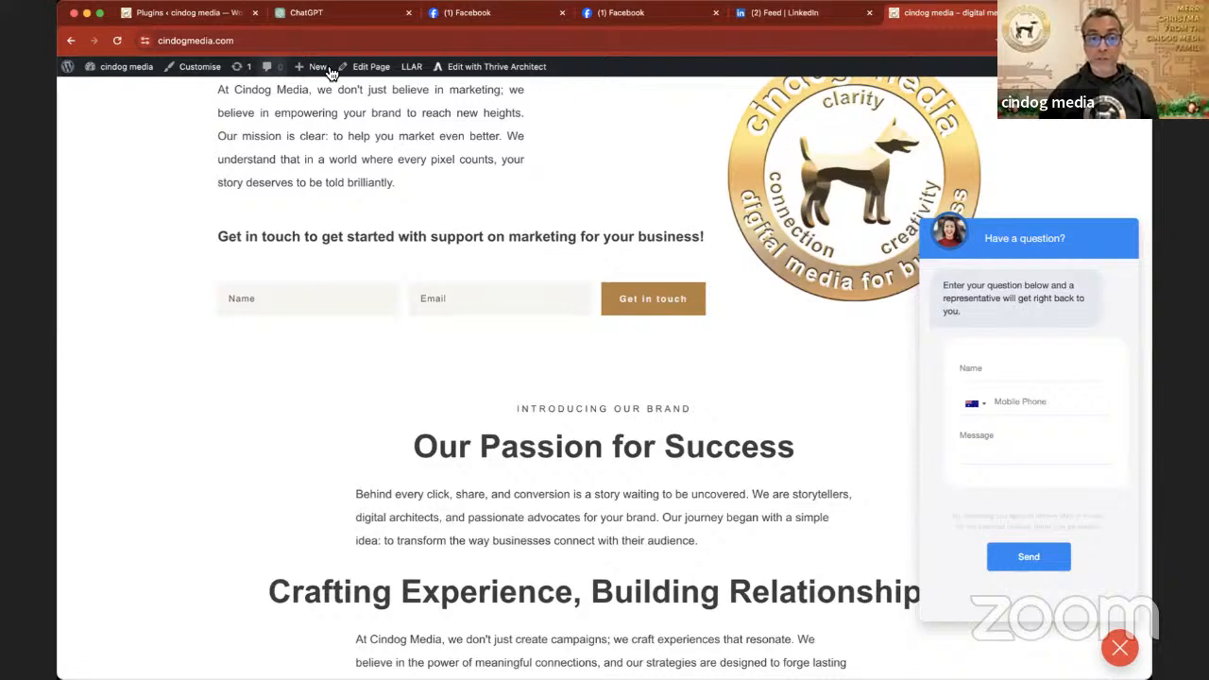
- Switch to the WordPress admin Plugins page of cindog media and open the site's Dashboard
left_click(186, 13)
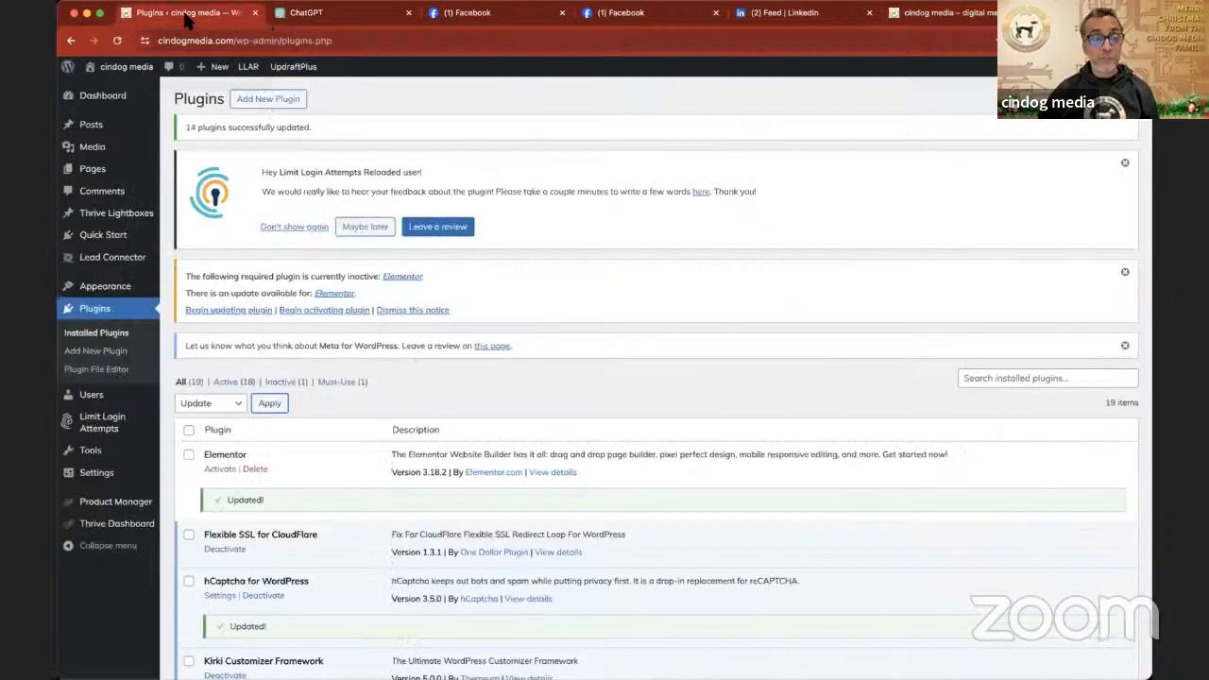
scroll(314, 238, "down", 20)
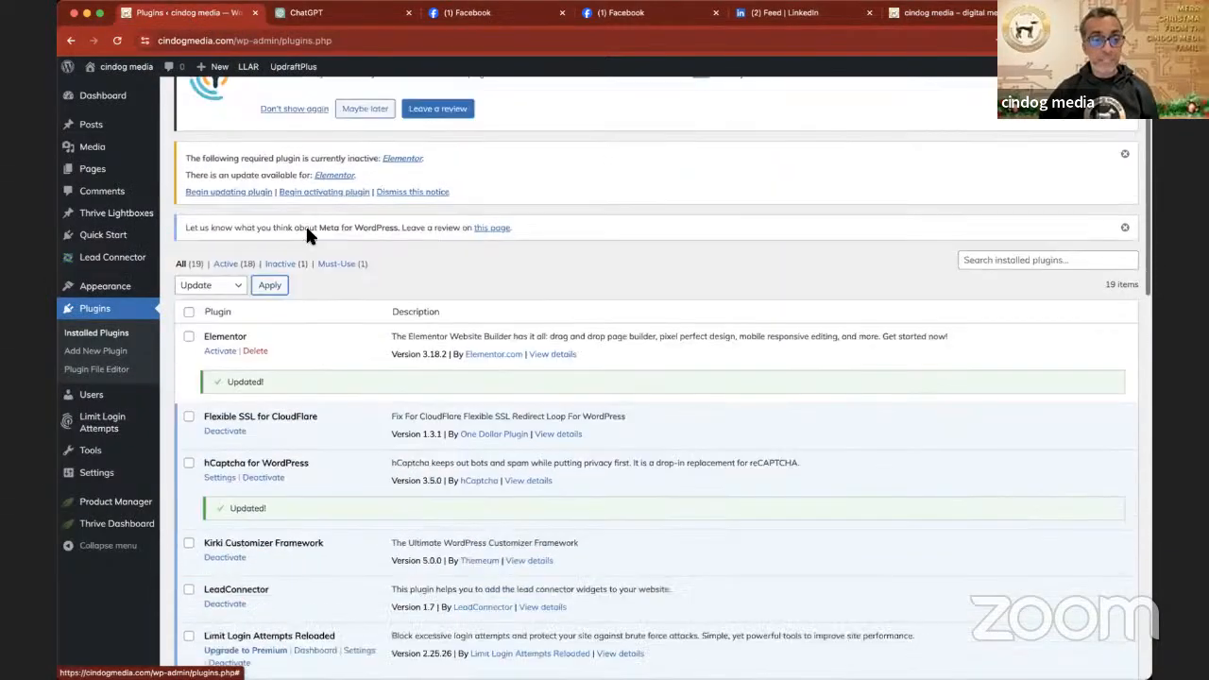
scroll(307, 230, "up", 20)
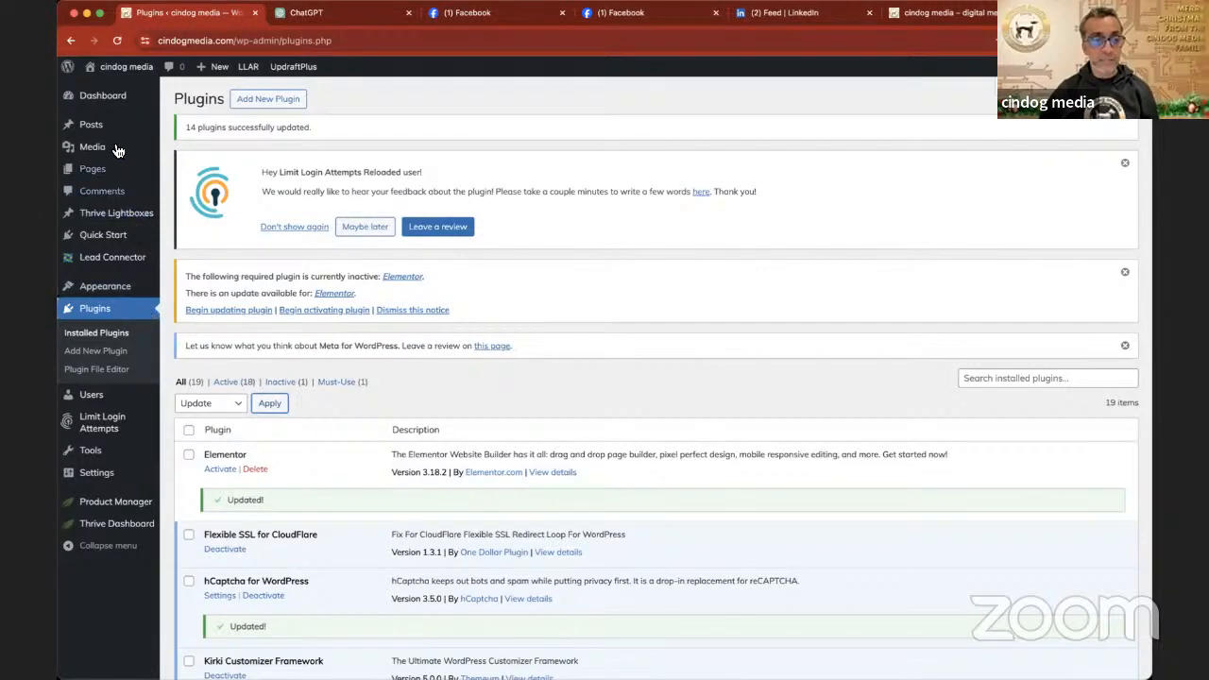
left_click(109, 108)
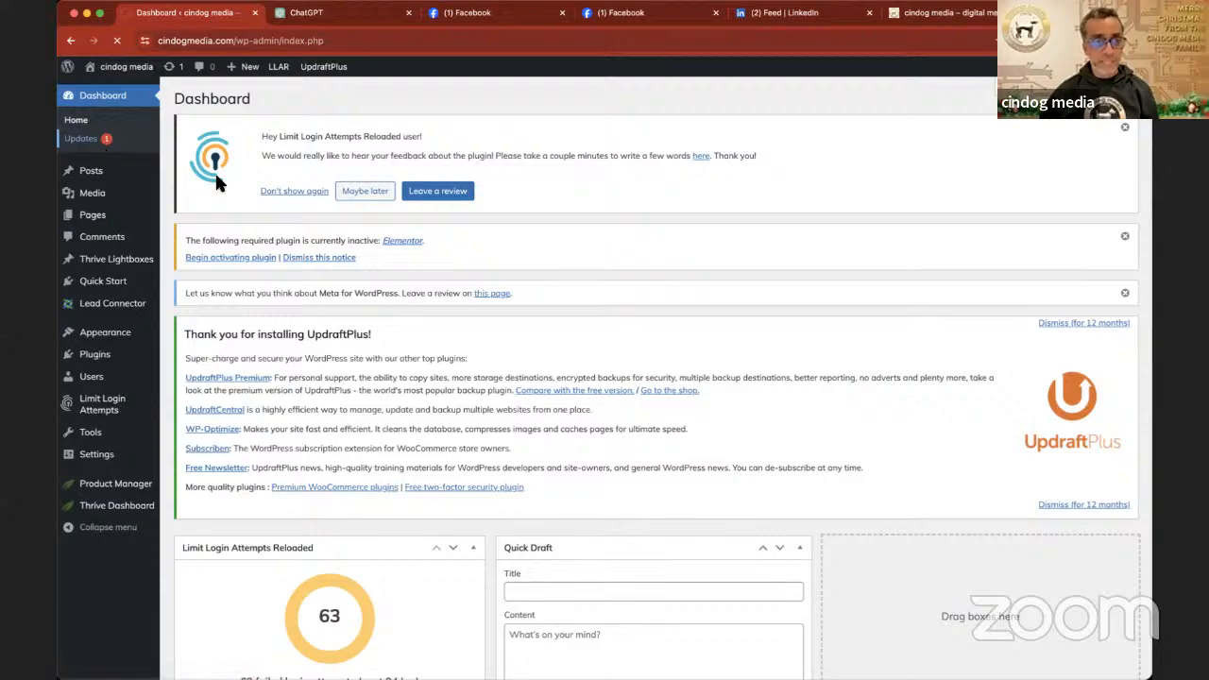
- Open the WordPress updates page, select all available theme updates, and update Thrive Theme Builder to 3.25.1
scroll(216, 179, "down", 10)
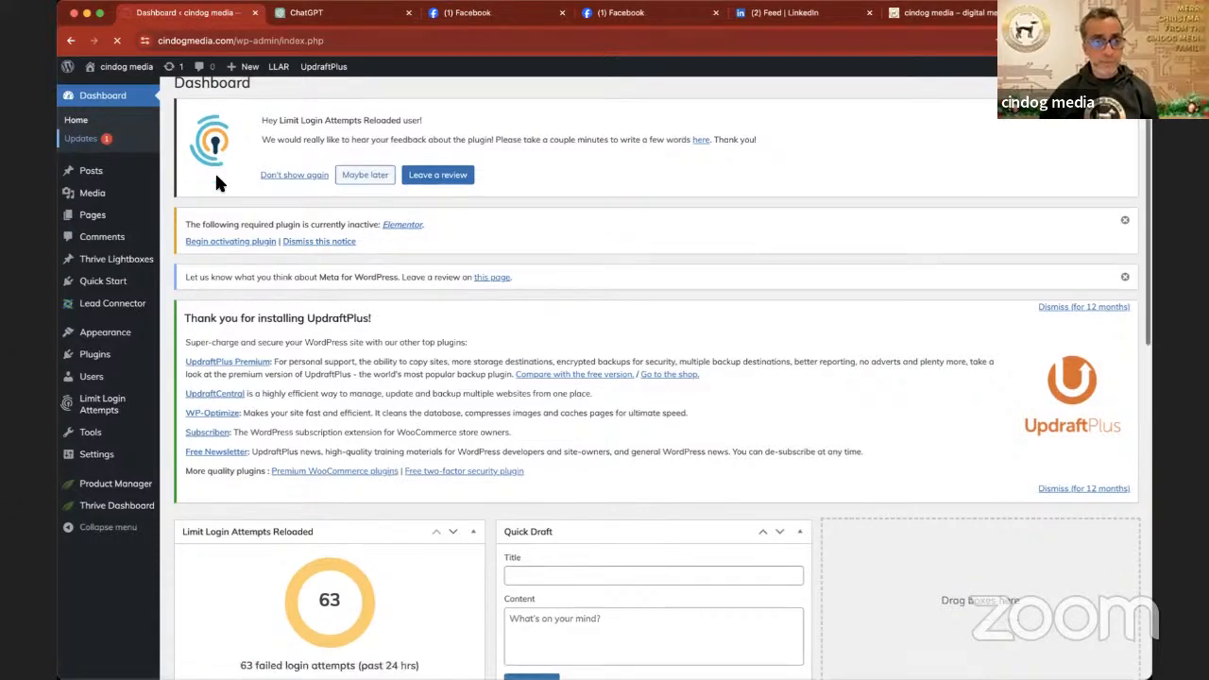
scroll(216, 180, "down", 7)
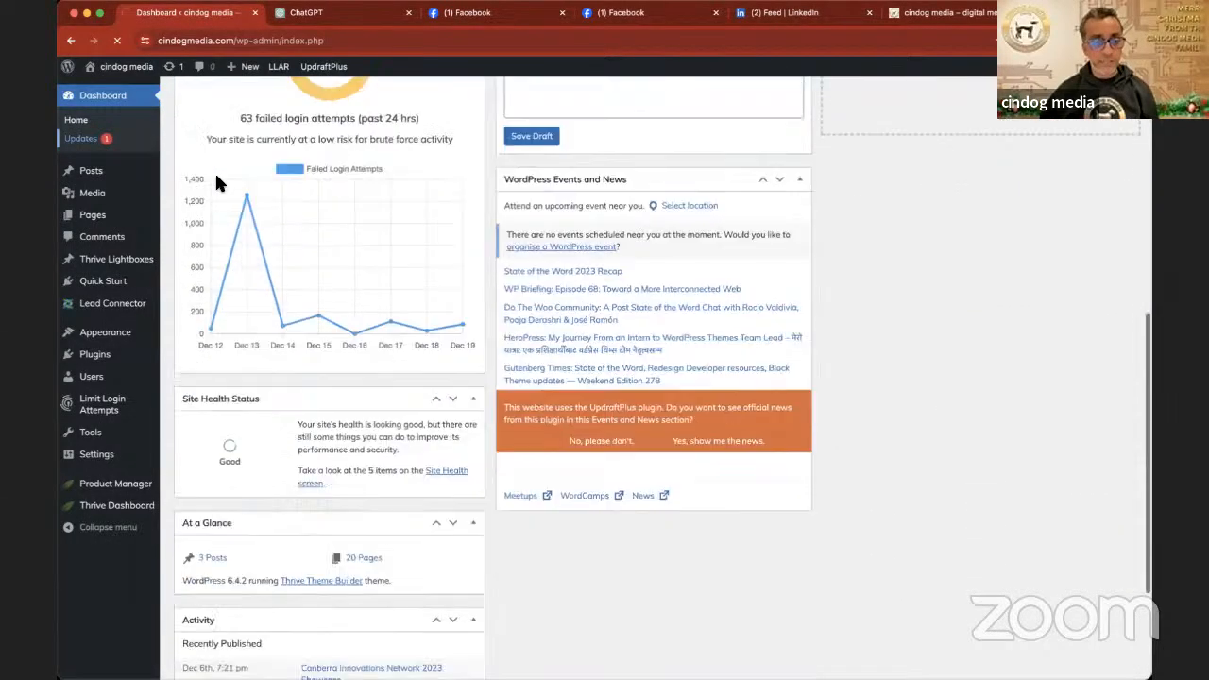
scroll(216, 179, "up", 17)
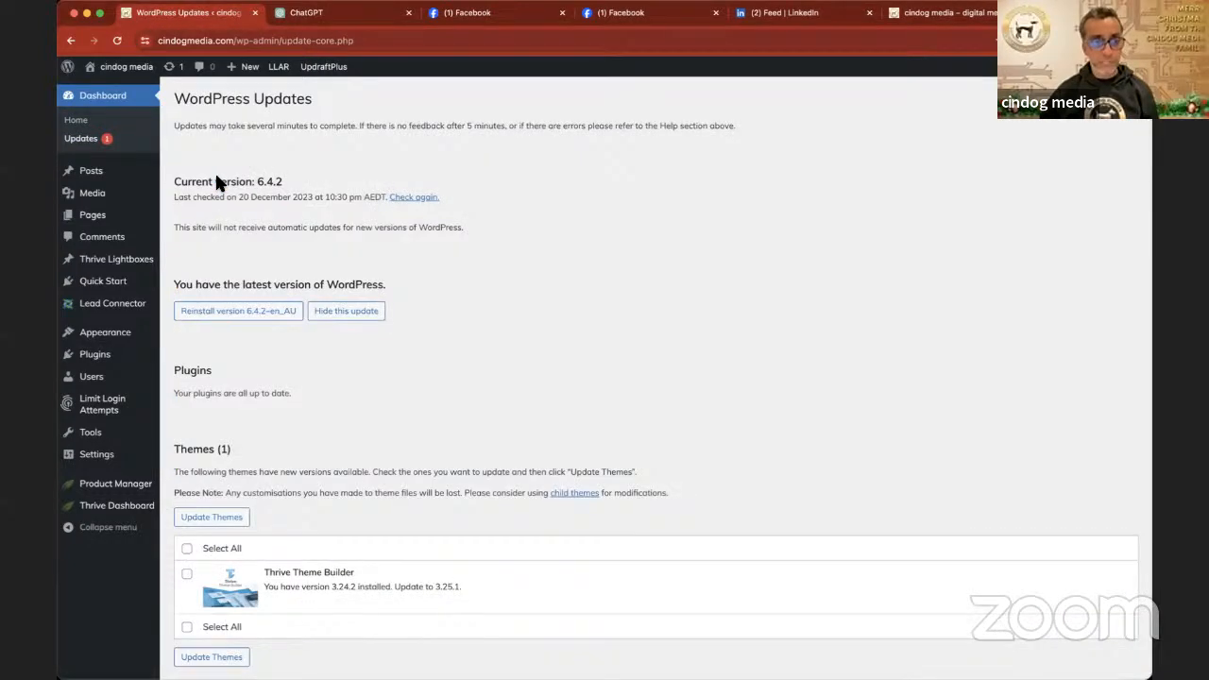
scroll(216, 179, "down", 3)
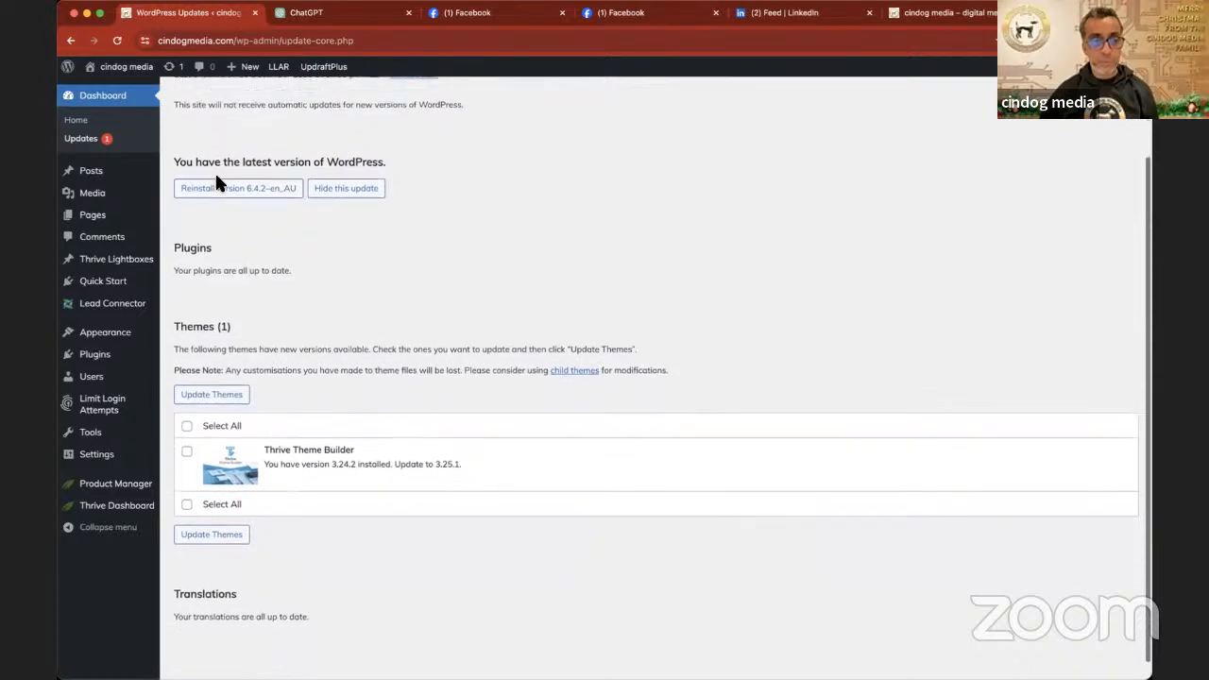
scroll(216, 180, "down", 1)
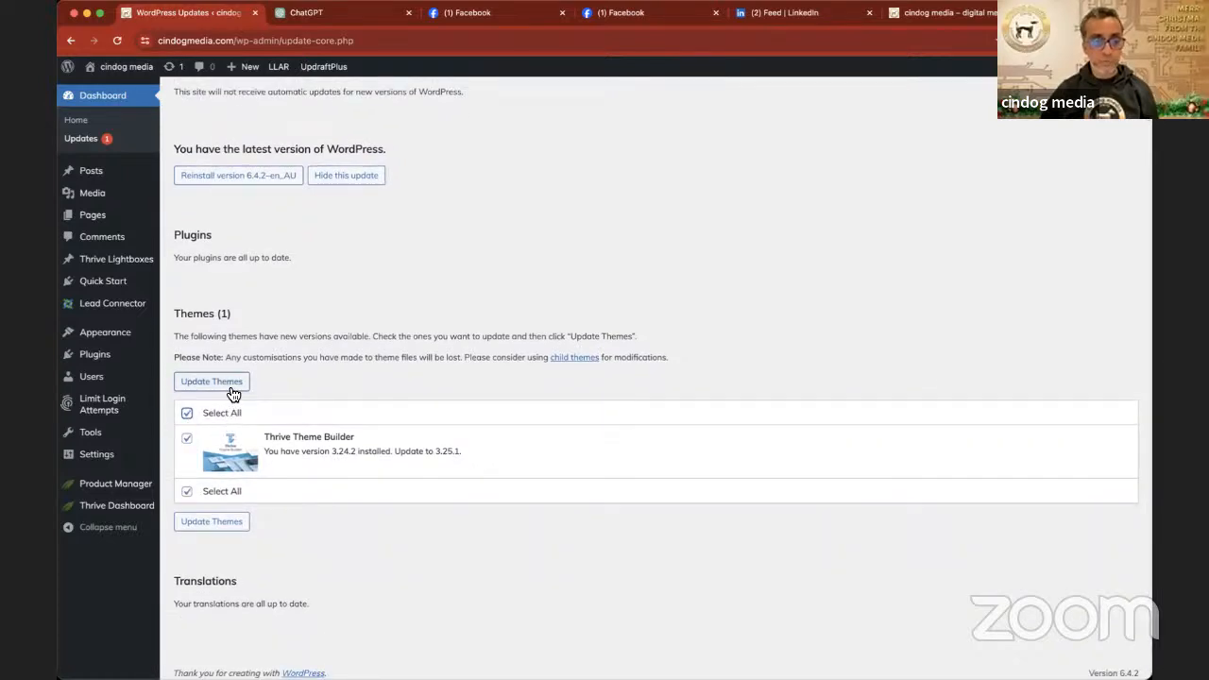
left_click(214, 381)
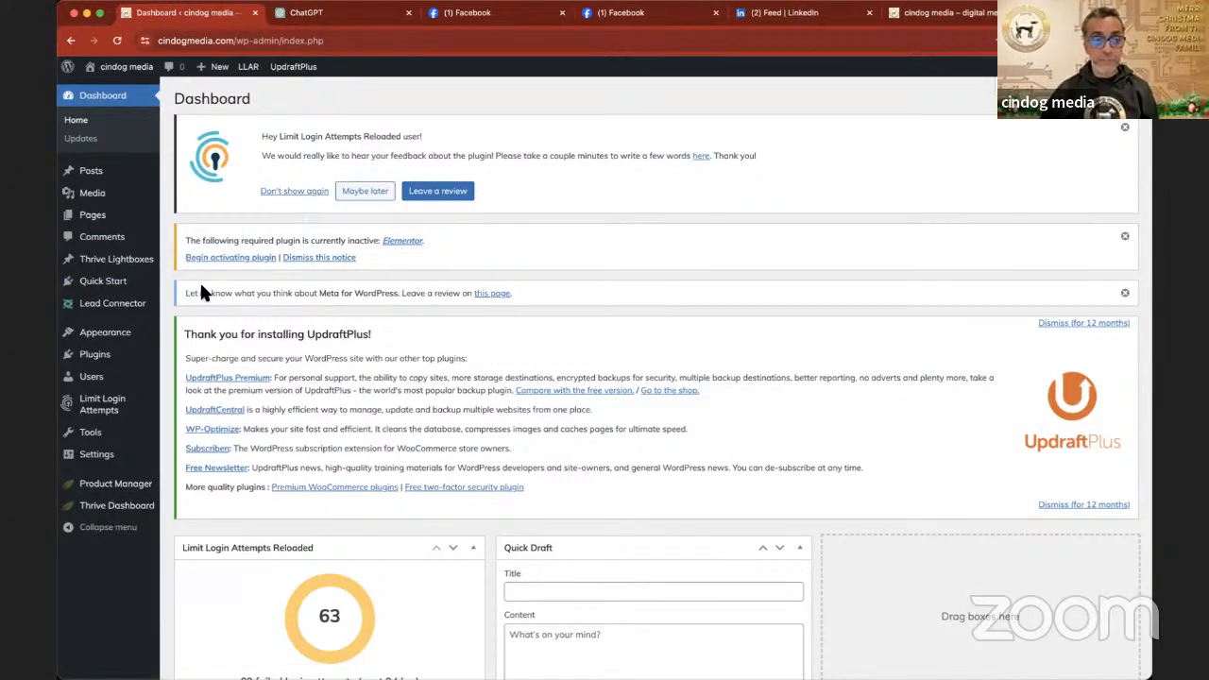
- Find the Logo Design Input draft in the site's page list and open it for editing with Thrive Architect
scroll(200, 287, "down", 3)
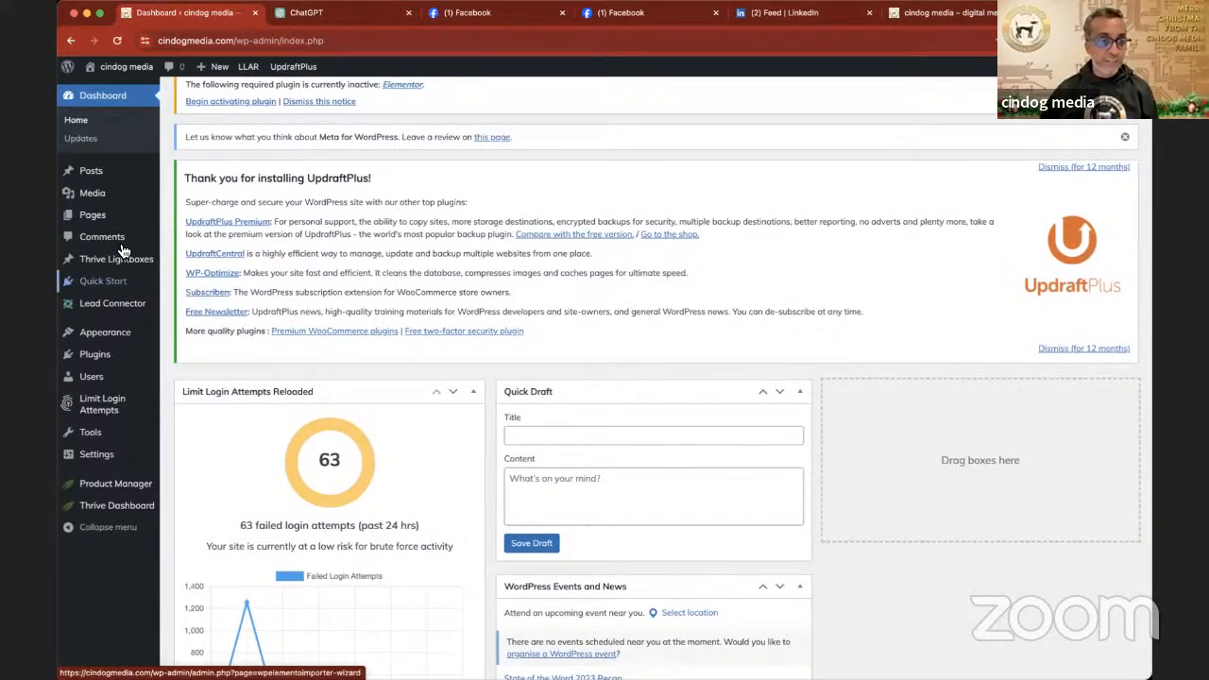
mouse_move(97, 224)
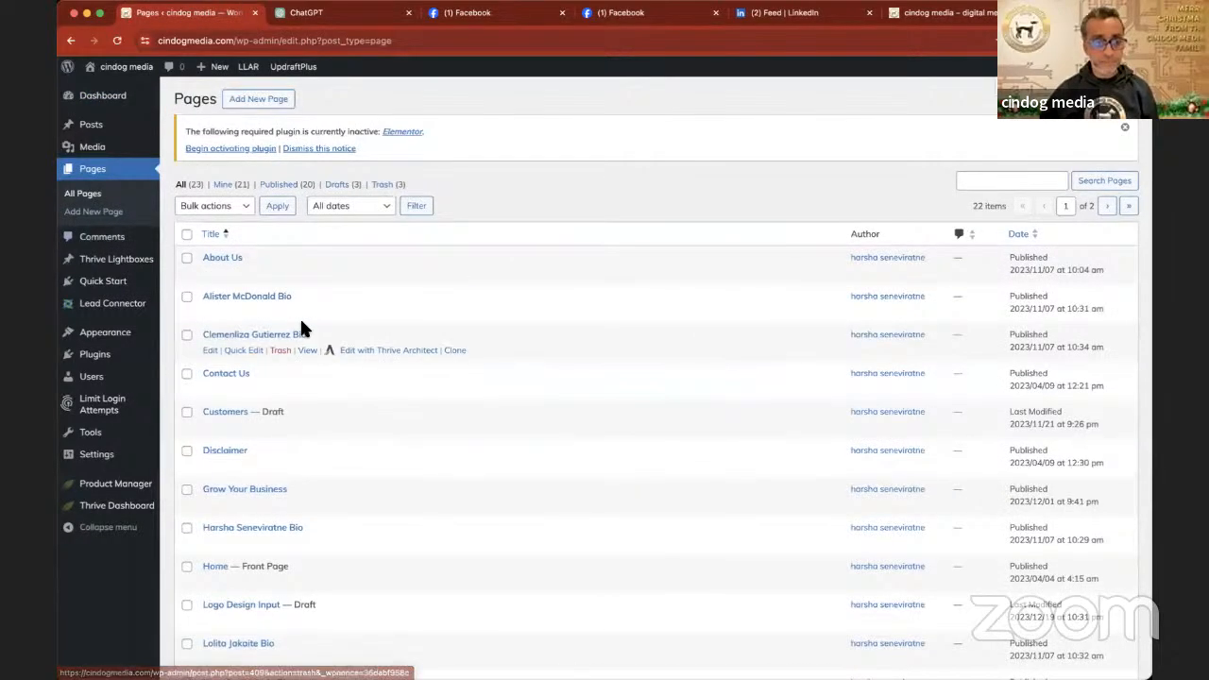
scroll(302, 327, "down", 2)
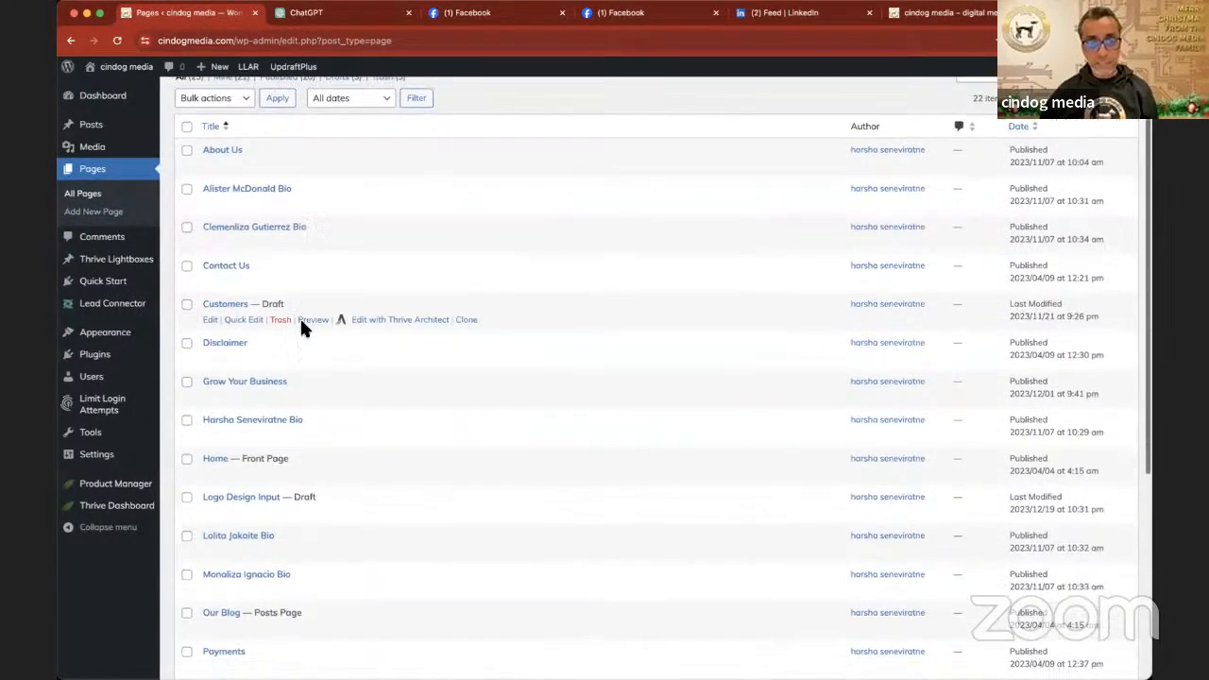
scroll(302, 326, "down", 2)
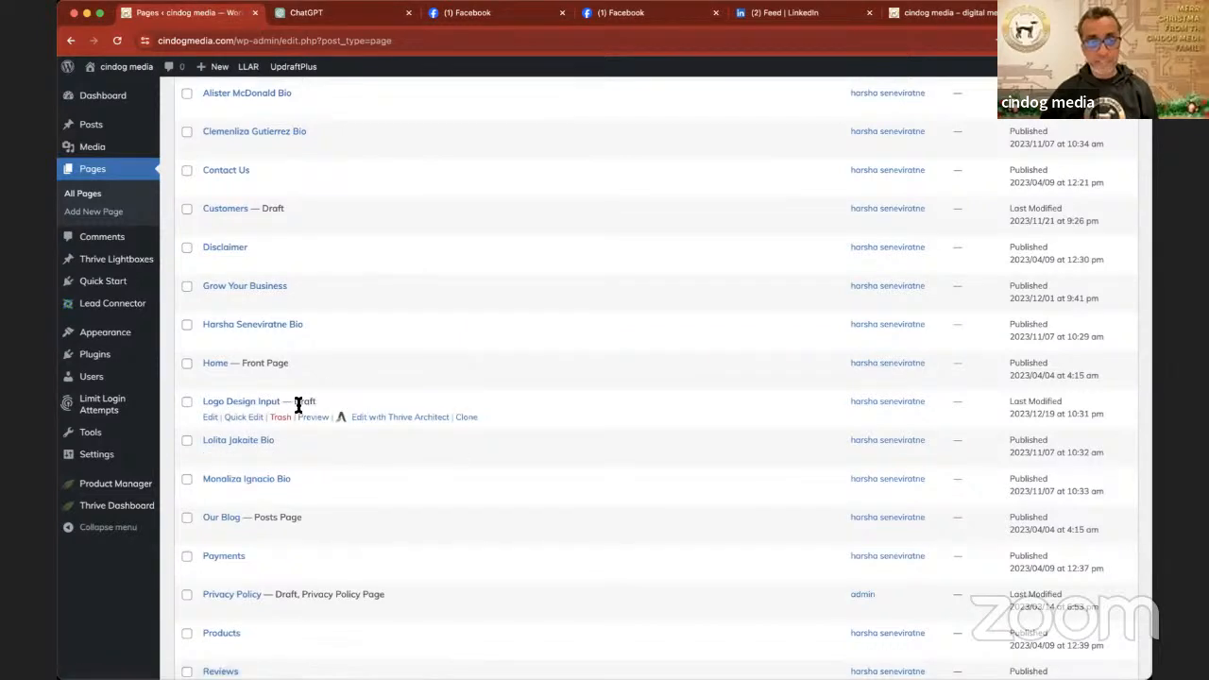
left_click(400, 421)
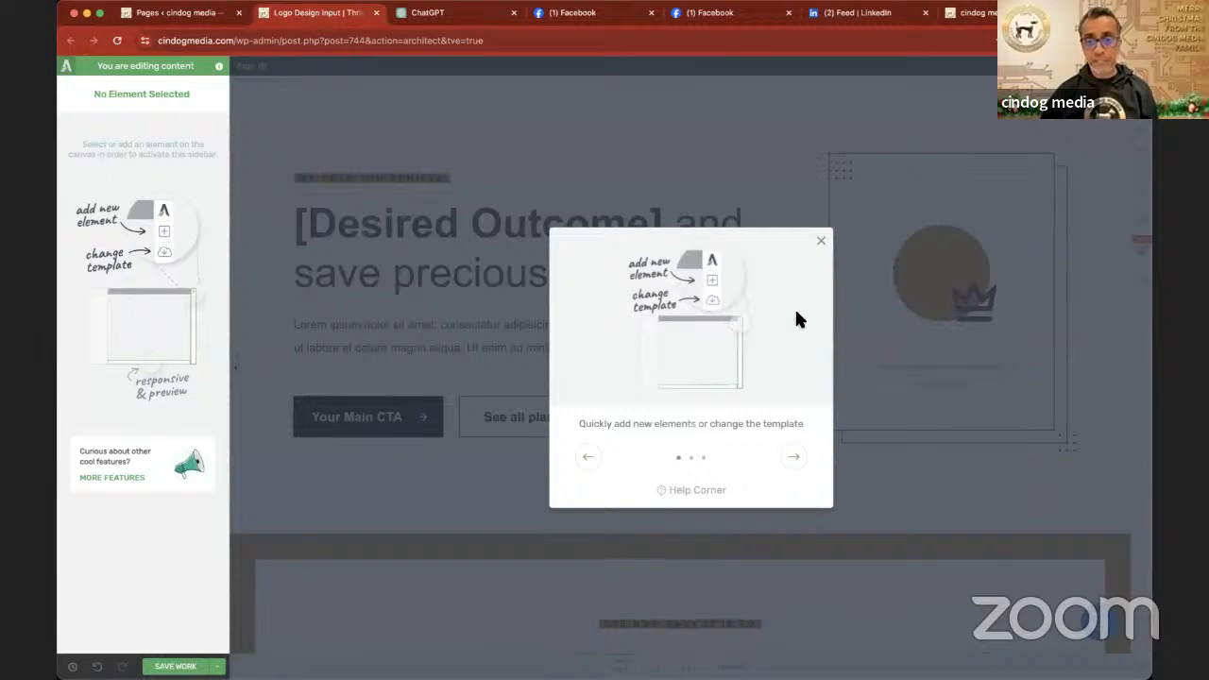
- Go through the Thrive Architect introduction slides and close them
left_click(794, 458)
left_click(795, 458)
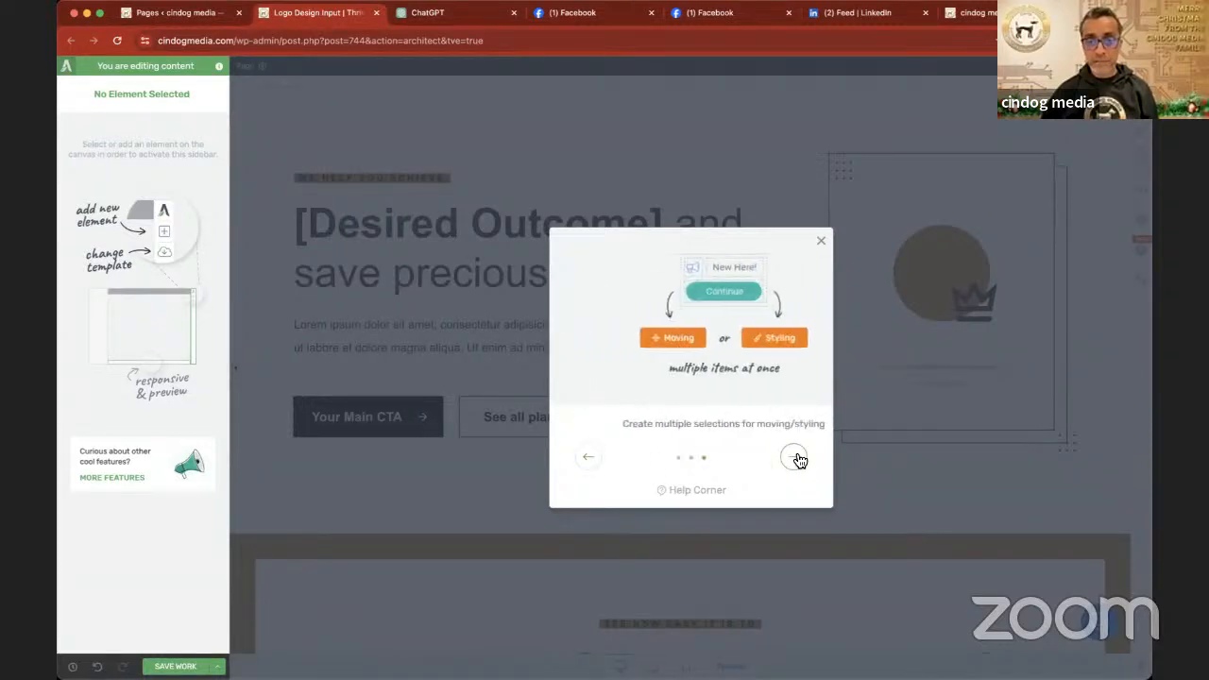
left_click(794, 458)
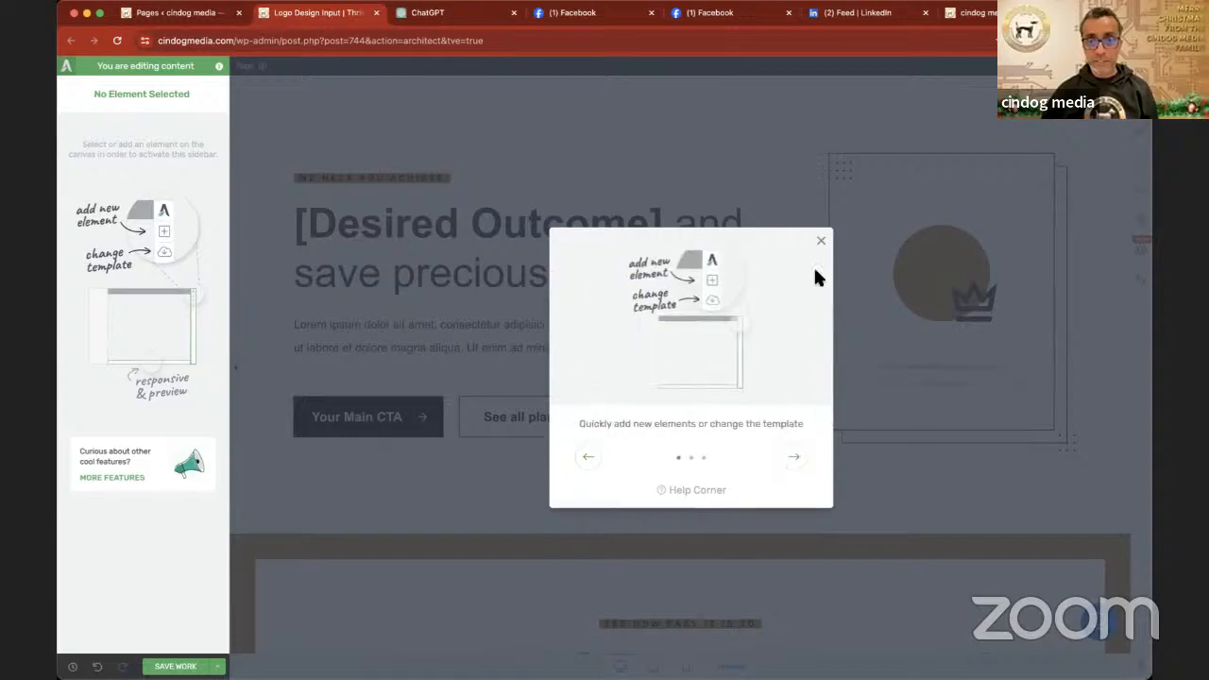
left_click(821, 241)
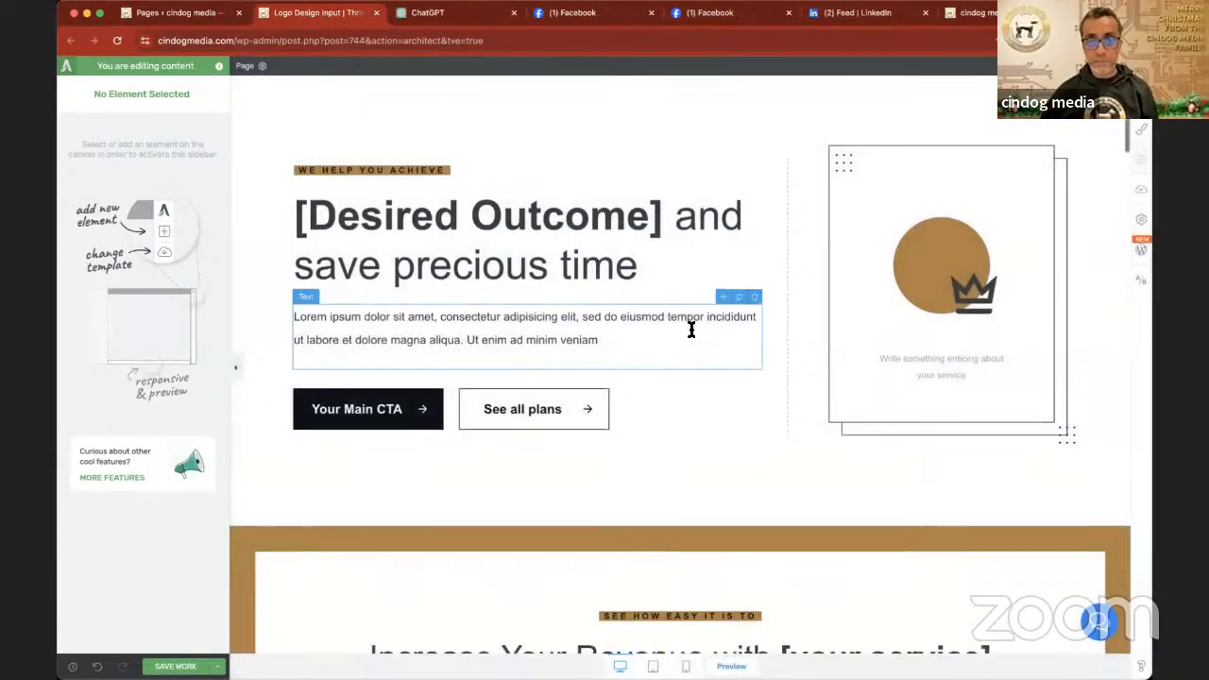
- Move the black "Why work with us" background section to the end of the page, below the "Ready?" block
scroll(695, 331, "down", 5)
scroll(694, 331, "down", 15)
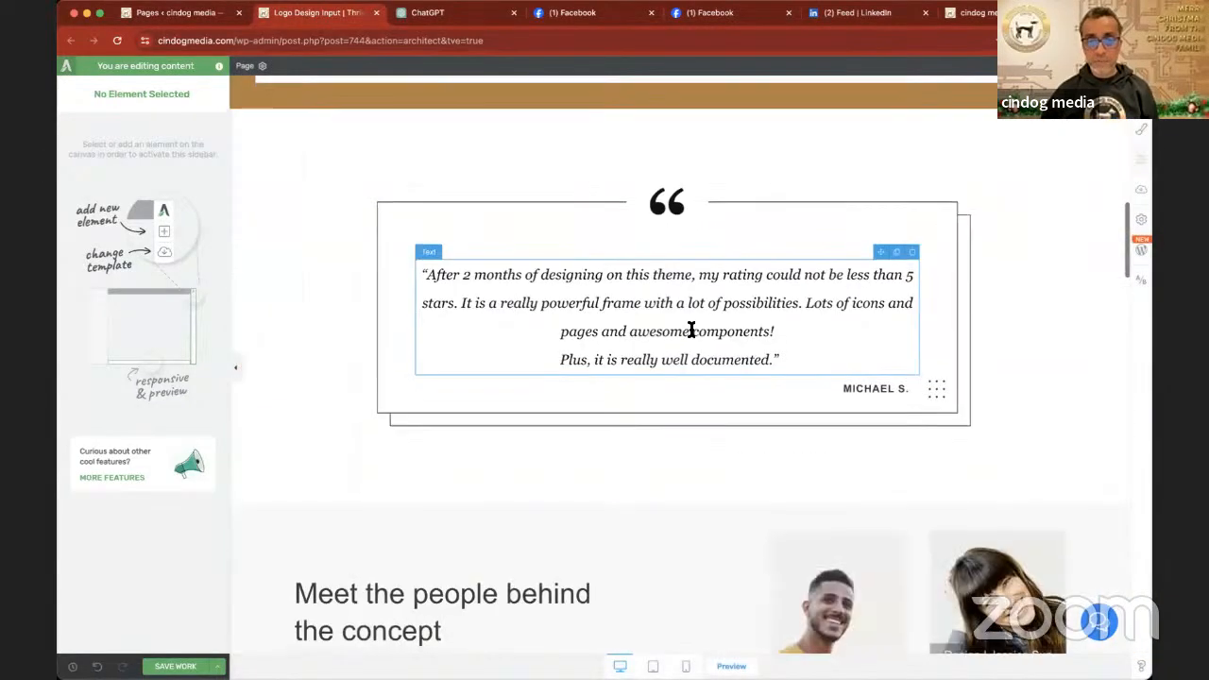
scroll(694, 333, "down", 15)
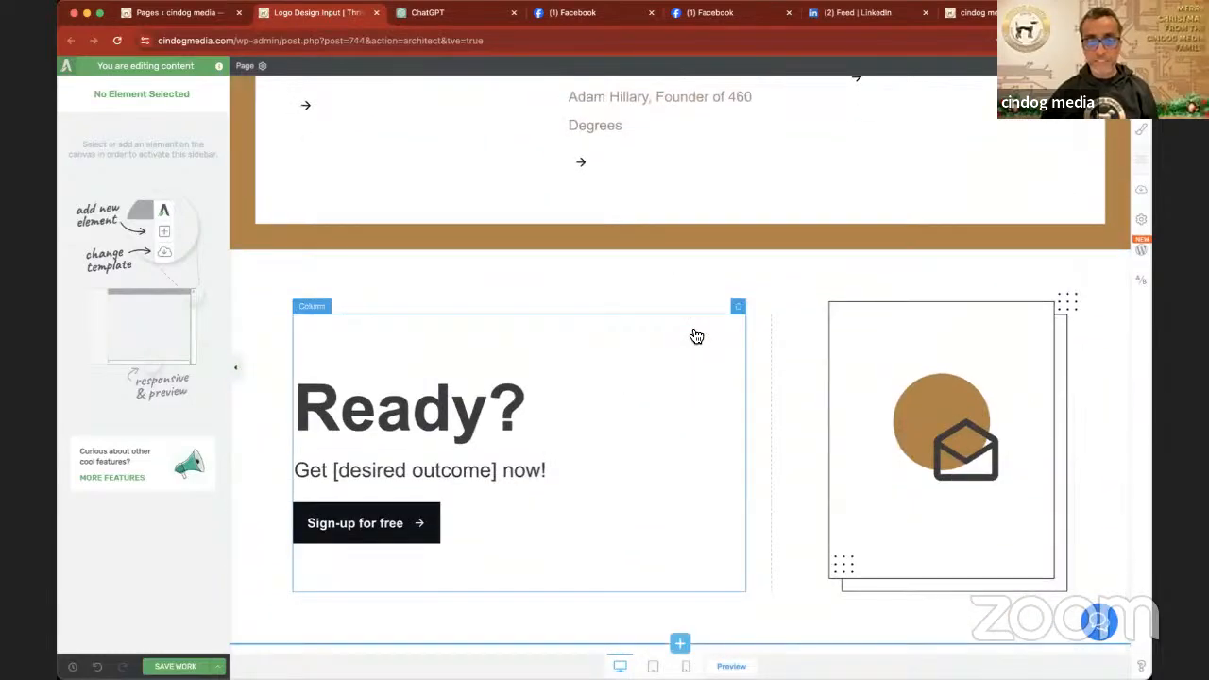
scroll(694, 331, "up", 2)
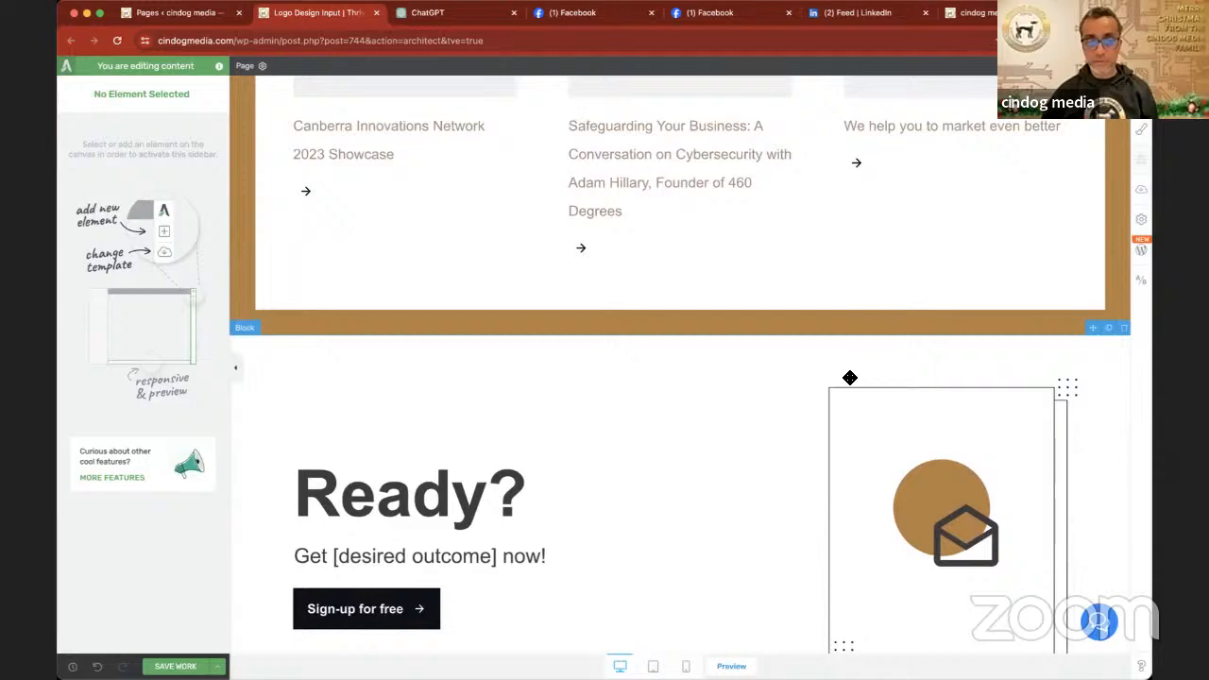
scroll(850, 378, "up", 8)
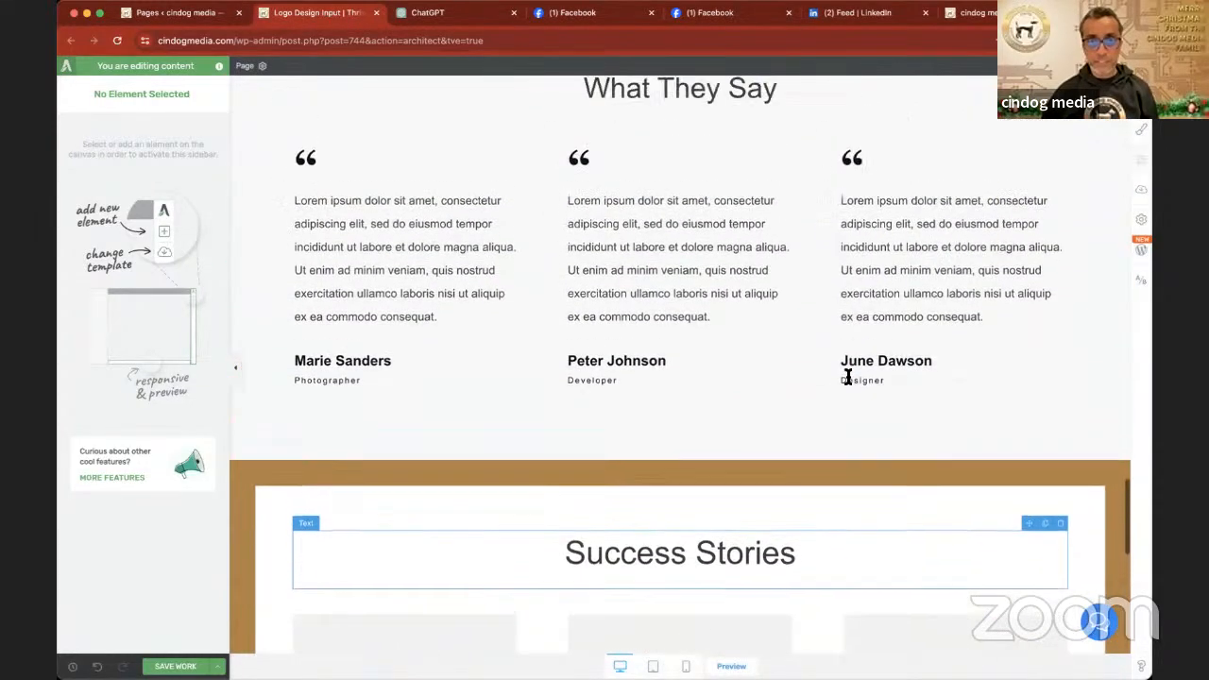
scroll(848, 378, "down", 8)
scroll(850, 378, "up", 12)
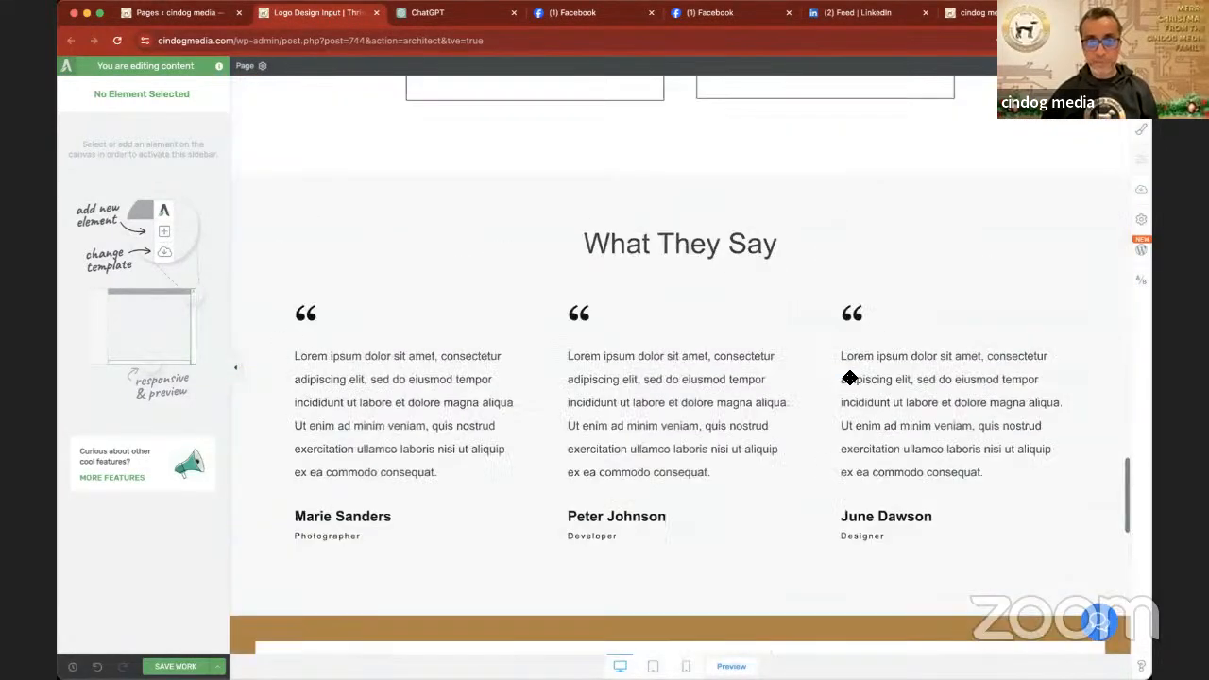
scroll(853, 382, "down", 1)
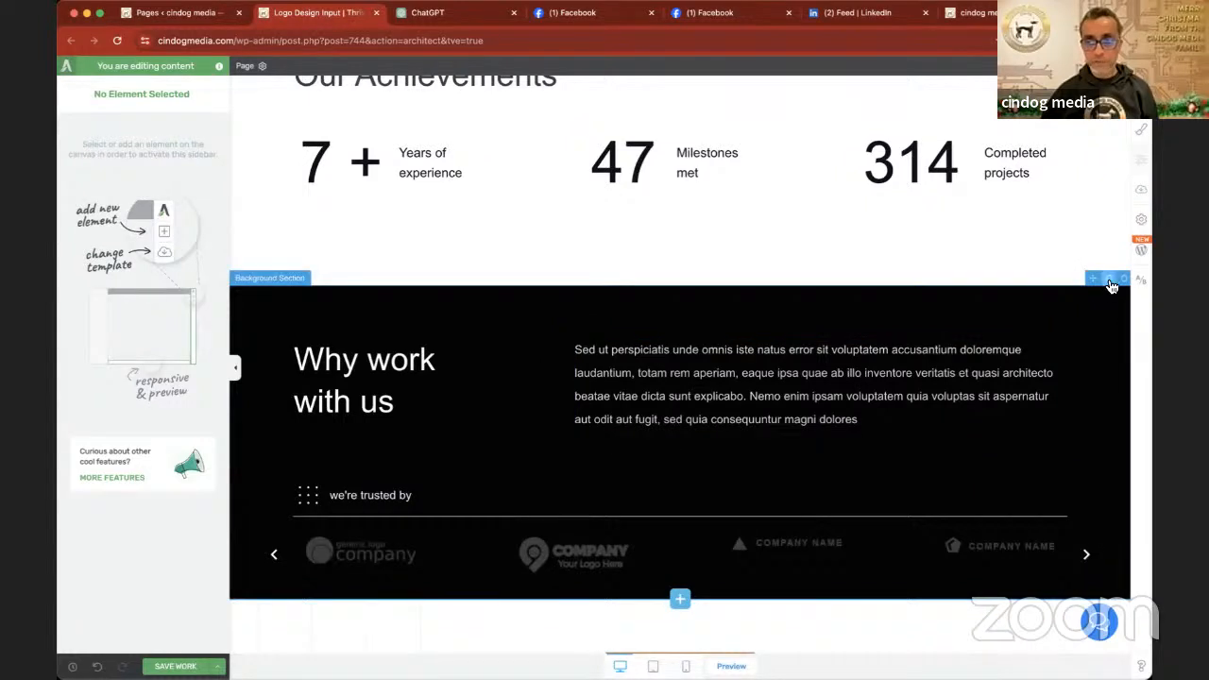
left_click_drag(1095, 280, 1056, 652)
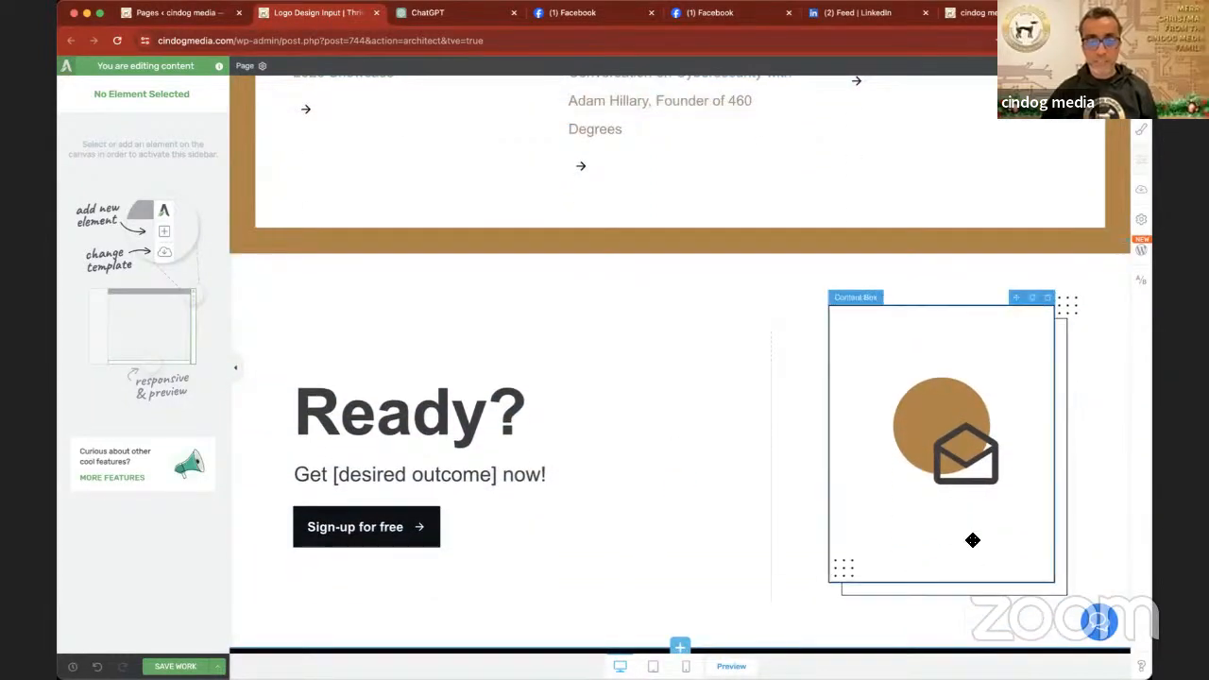
- Delete the "What suits you best" pricing block that follows the "Our Achievements" block
scroll(1016, 381, "down", 10)
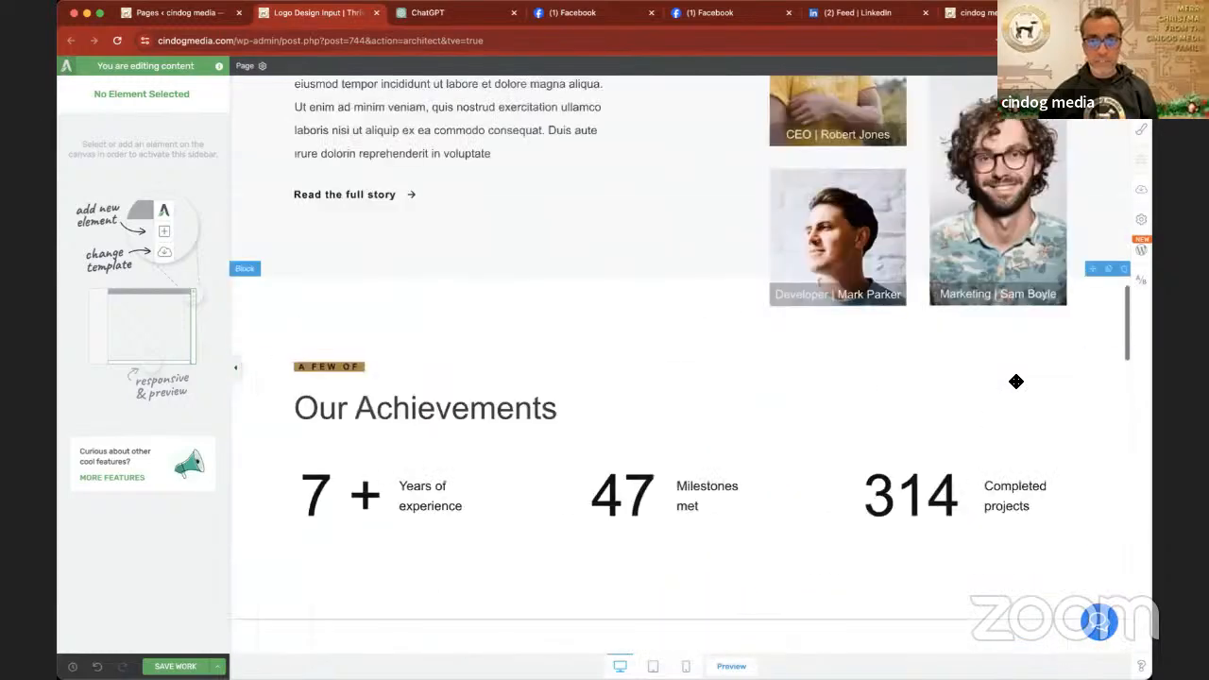
scroll(1016, 381, "down", 3)
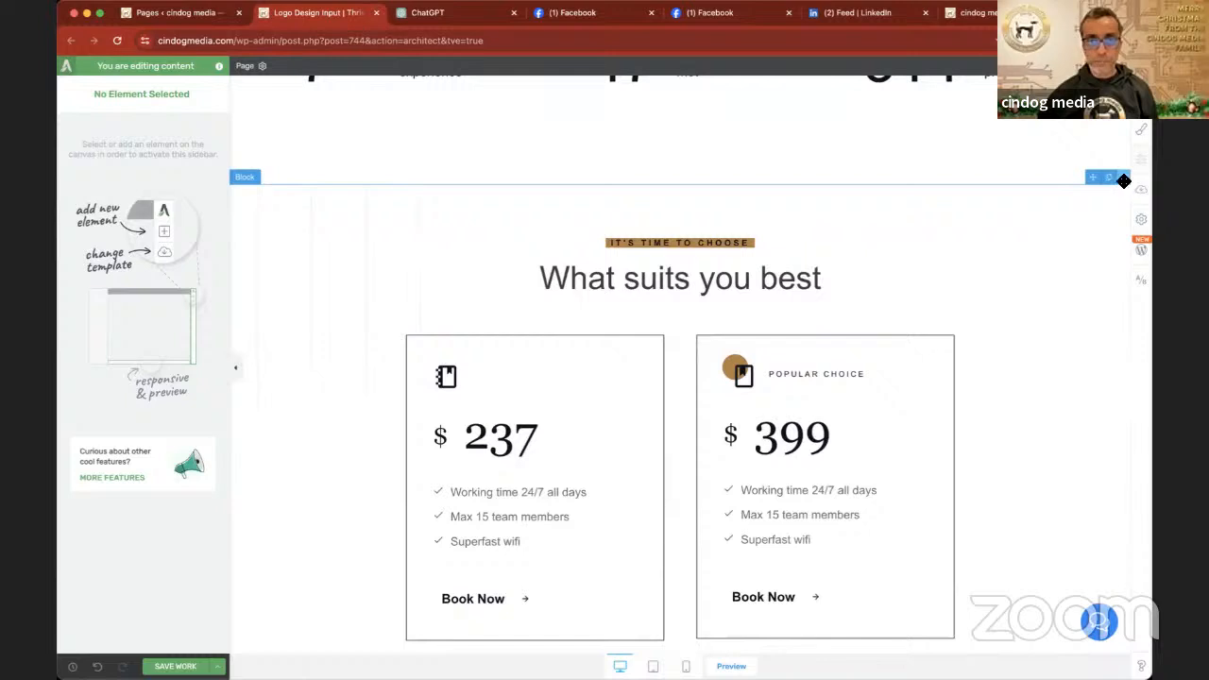
scroll(1002, 271, "up", 6)
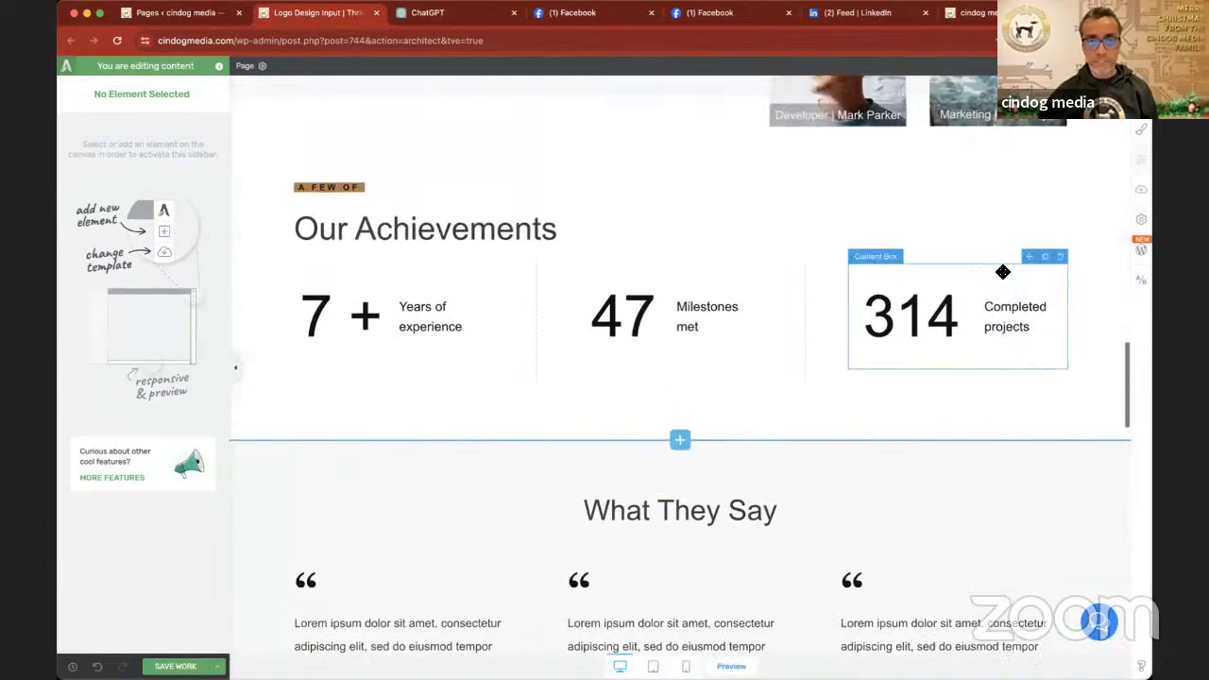
- Examine the page's sections from "Our Achievements" up to the opening "[Desired Outcome]" block and the benefits section
scroll(1003, 272, "up", 2)
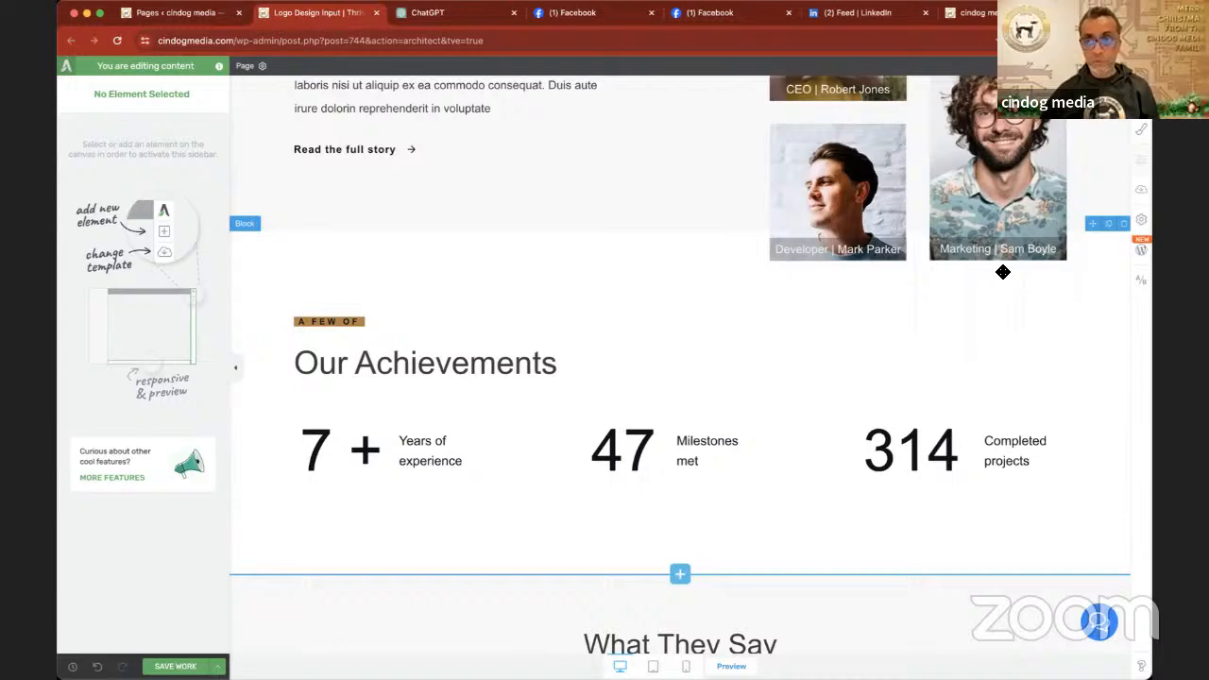
scroll(1003, 272, "up", 6)
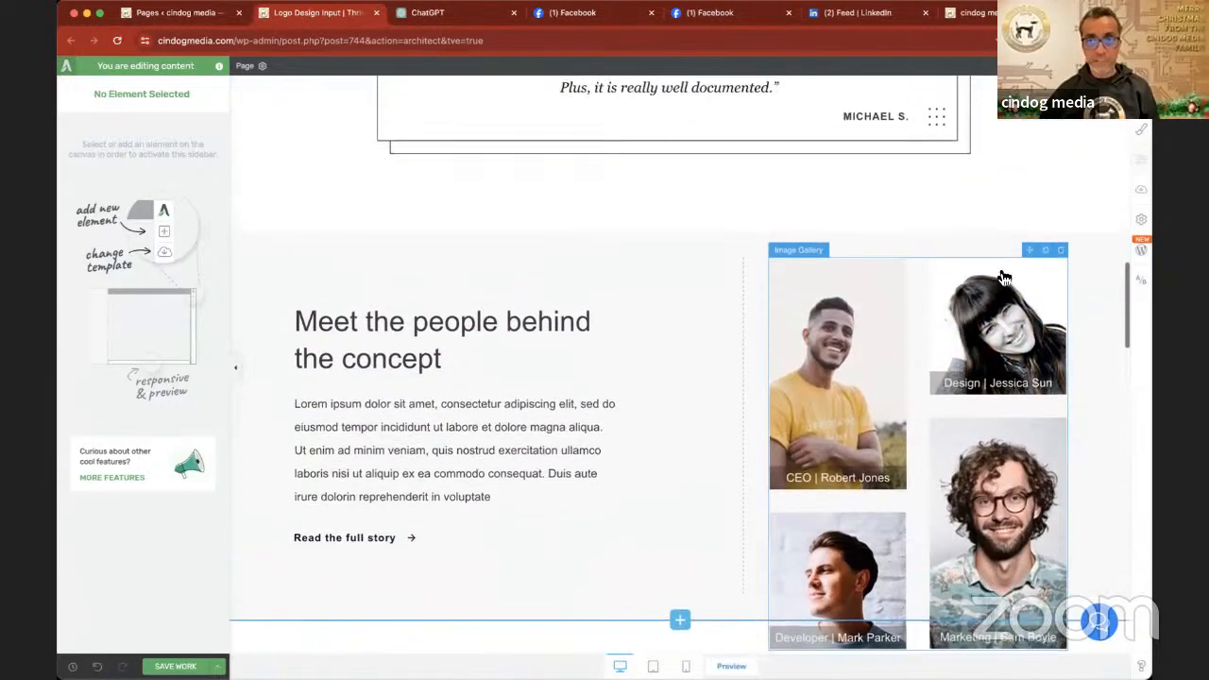
scroll(1003, 274, "up", 5)
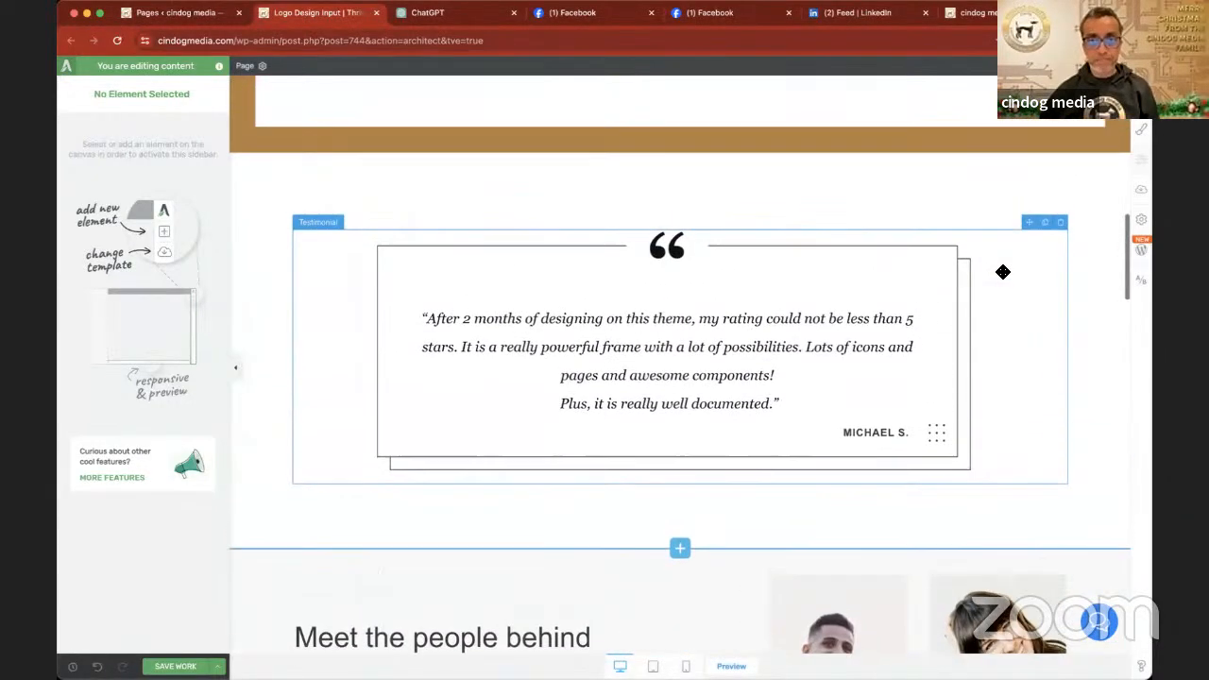
scroll(1004, 272, "up", 5)
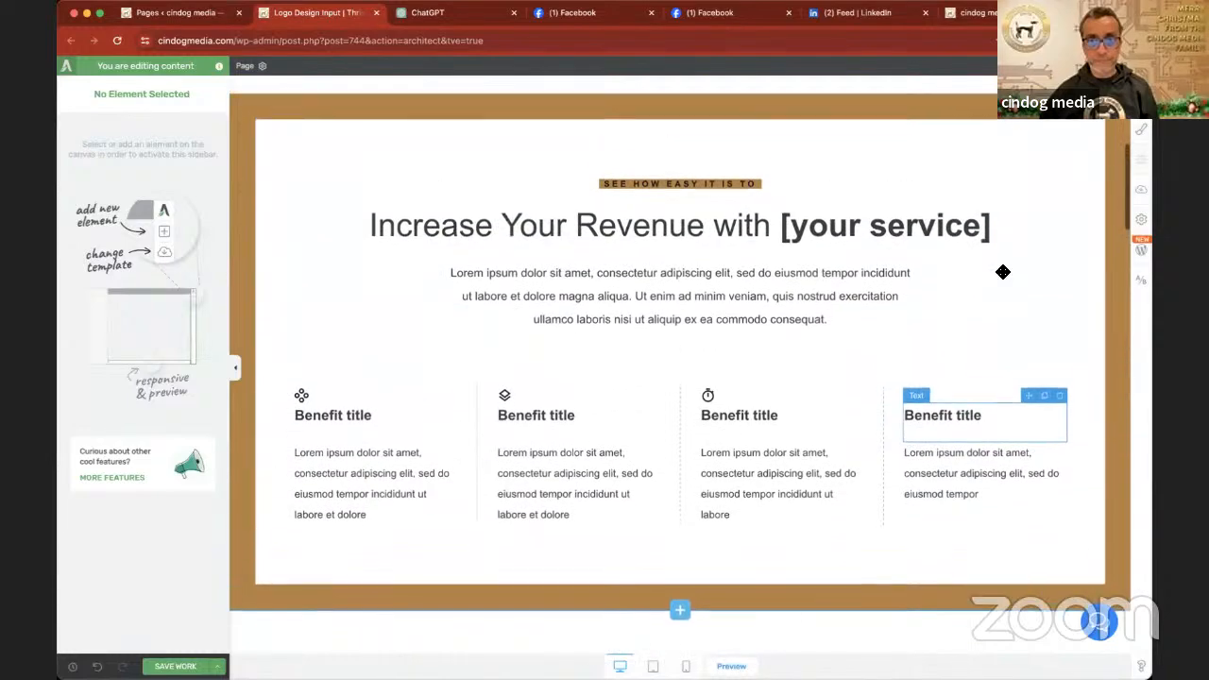
scroll(1004, 272, "up", 7)
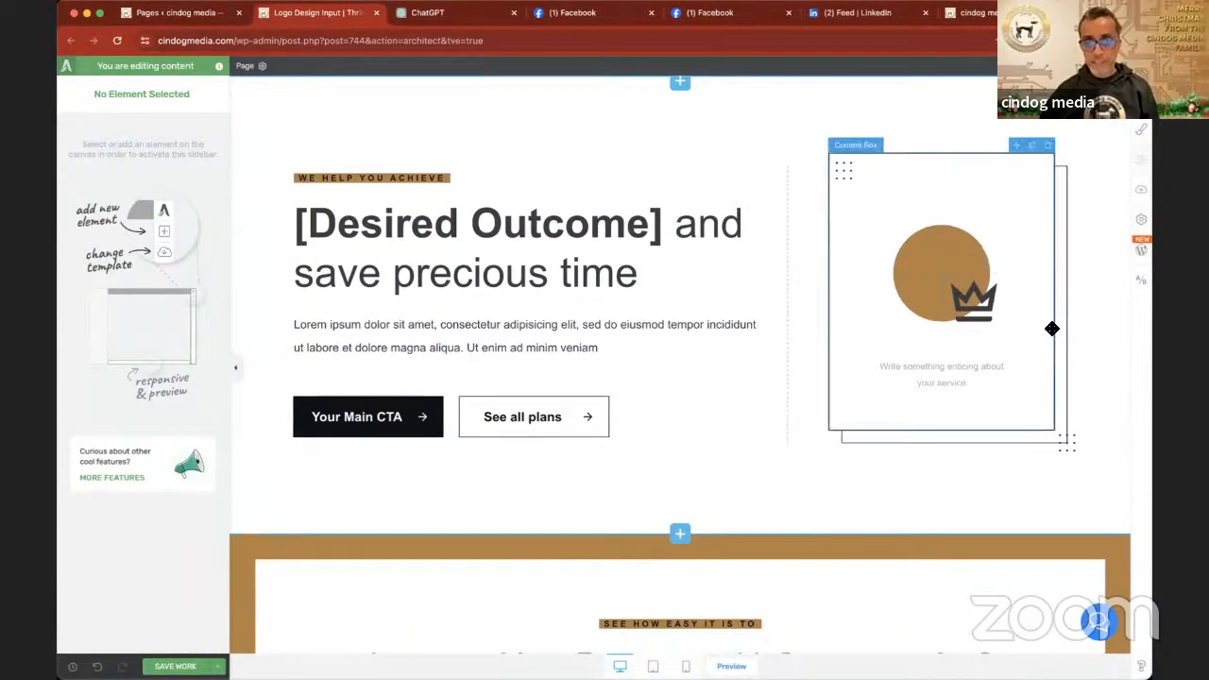
scroll(1051, 327, "down", 7)
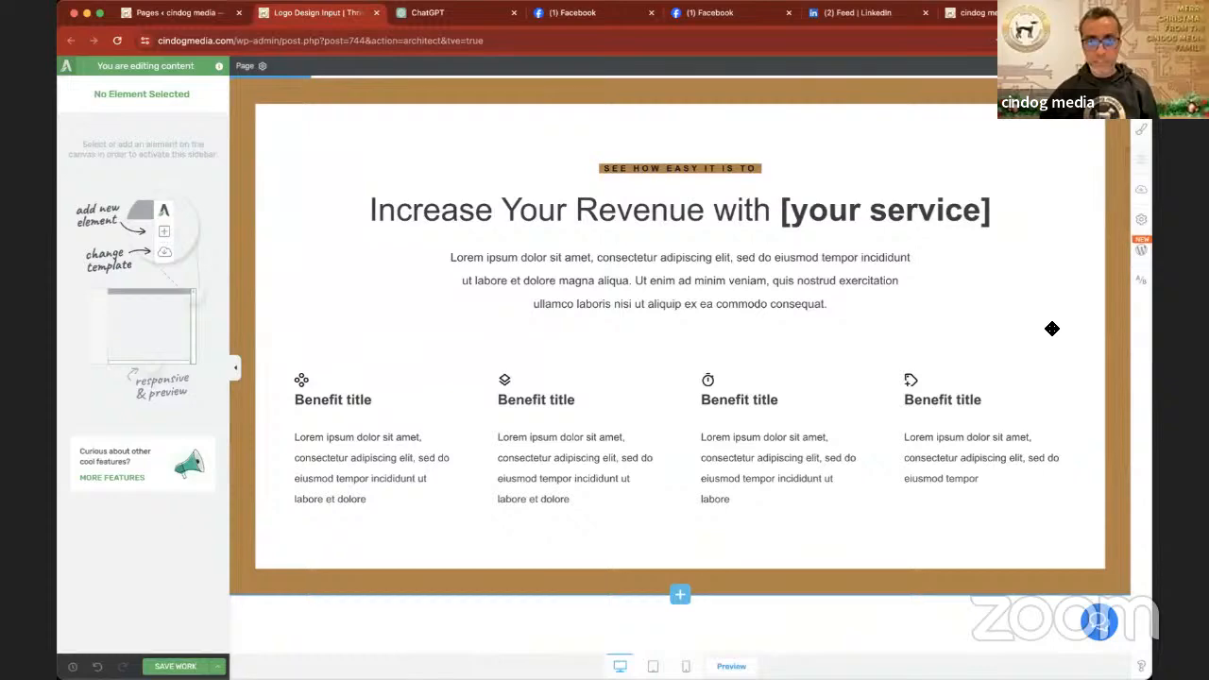
scroll(1052, 328, "up", 1)
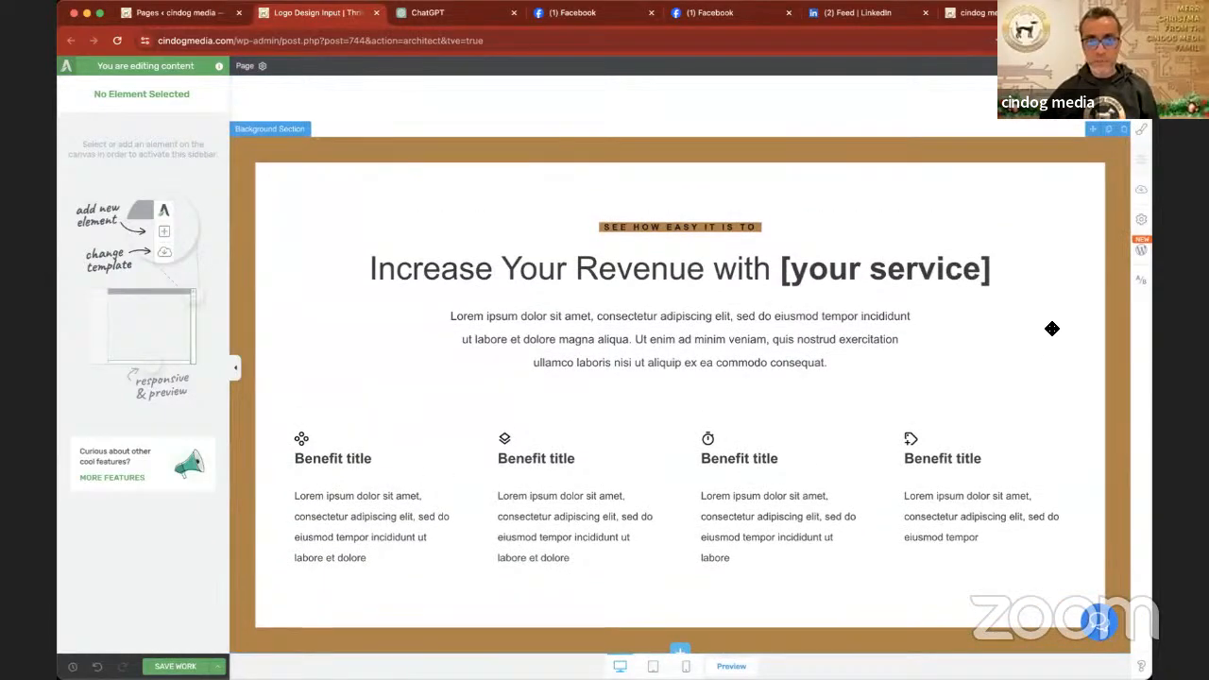
- Delete the "Increase Your Revenue with [your service]" background section and the single-testimonial block that follows it
scroll(1052, 328, "up", 1)
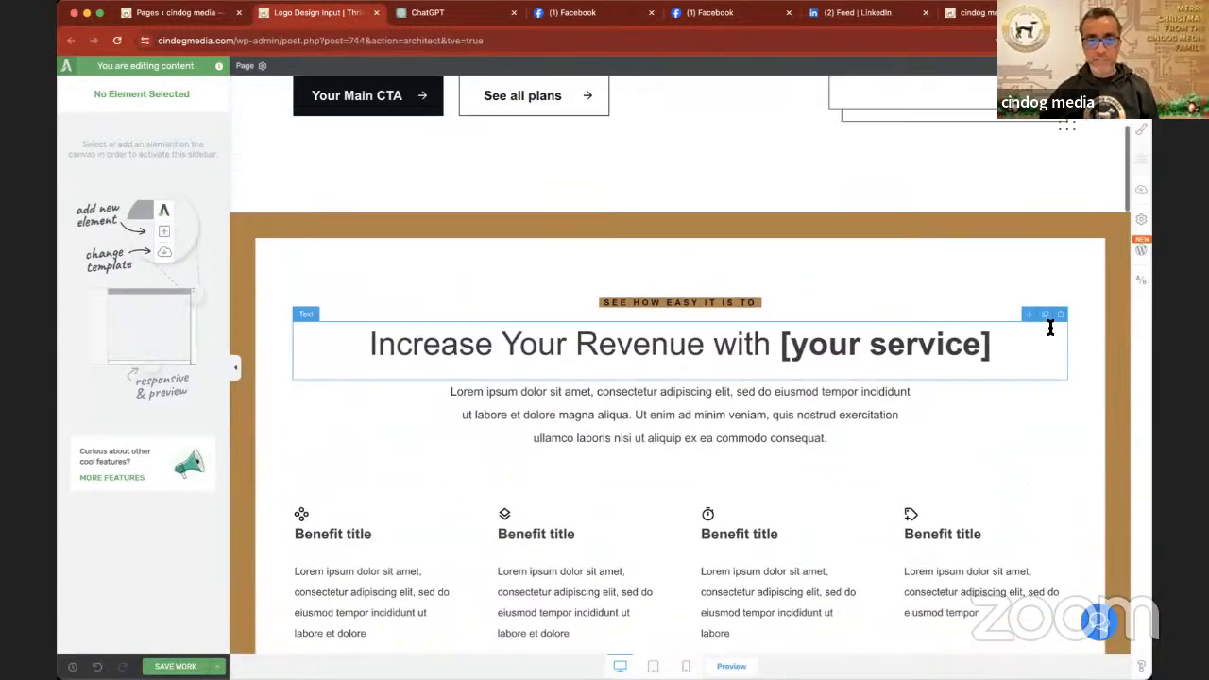
scroll(1051, 328, "down", 1)
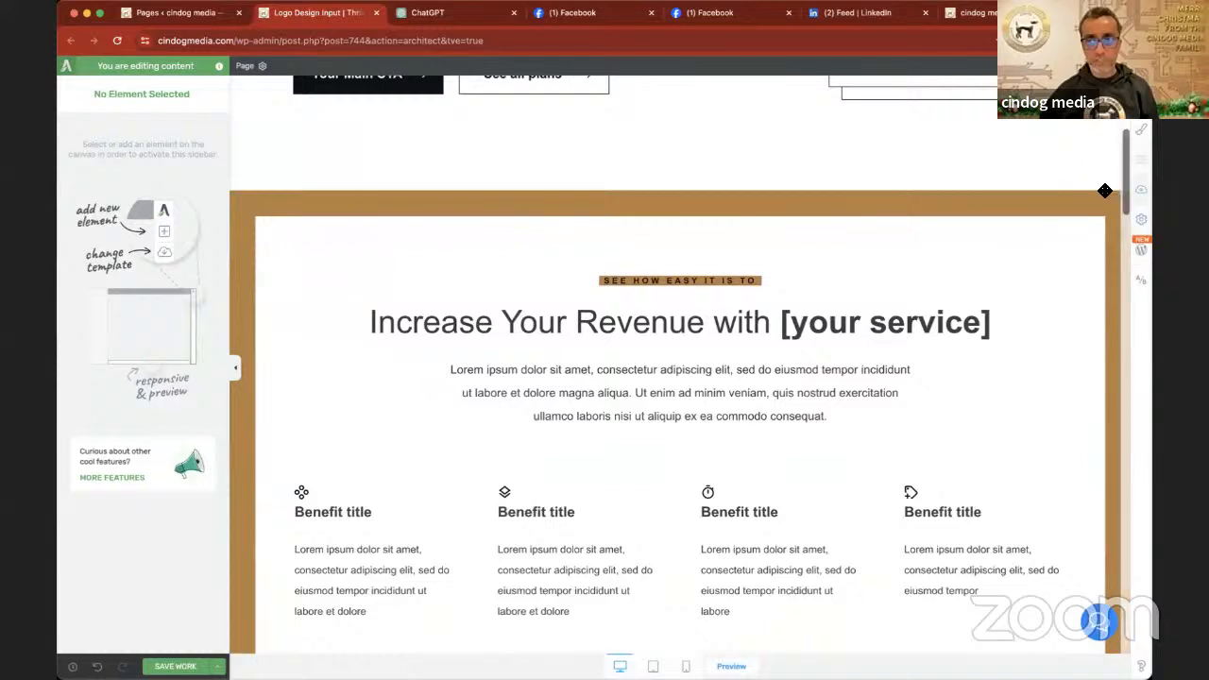
left_click(1125, 182)
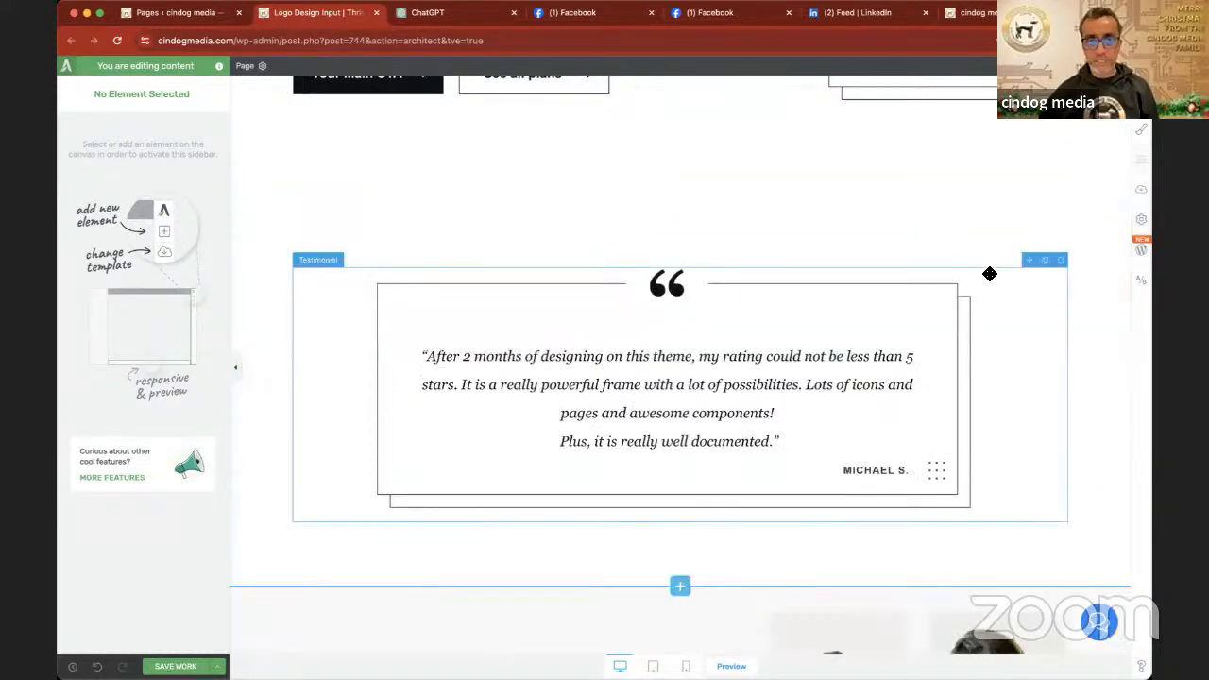
scroll(990, 274, "up", 1)
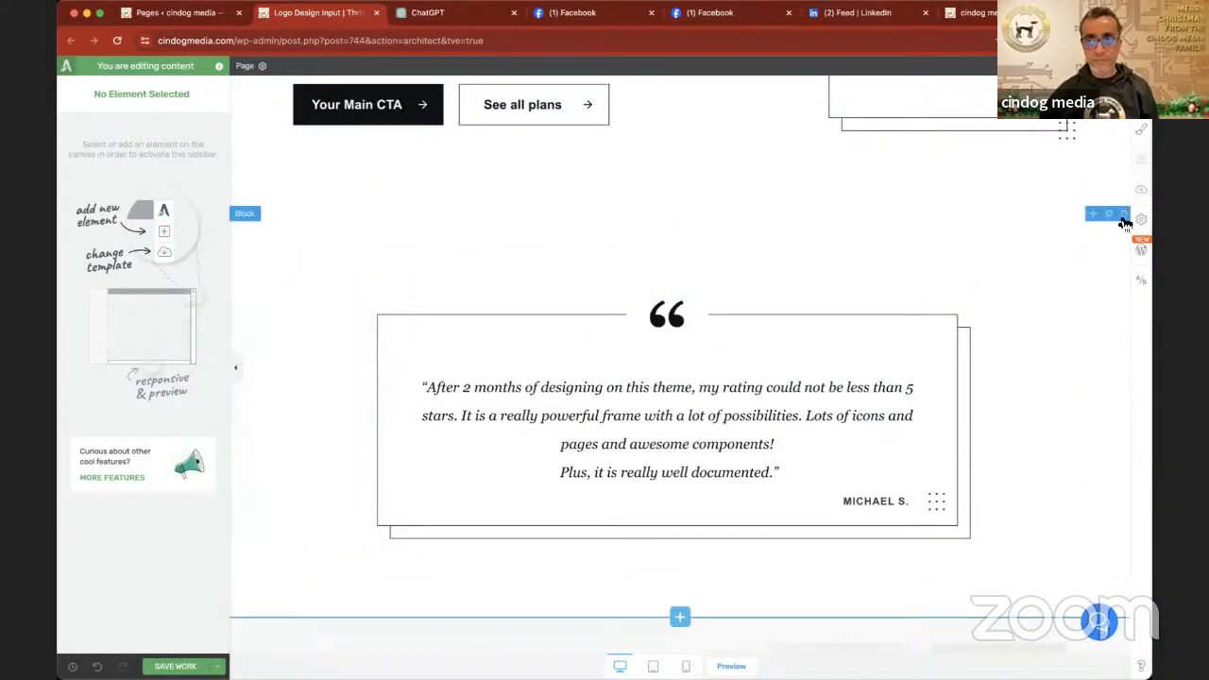
left_click(1125, 215)
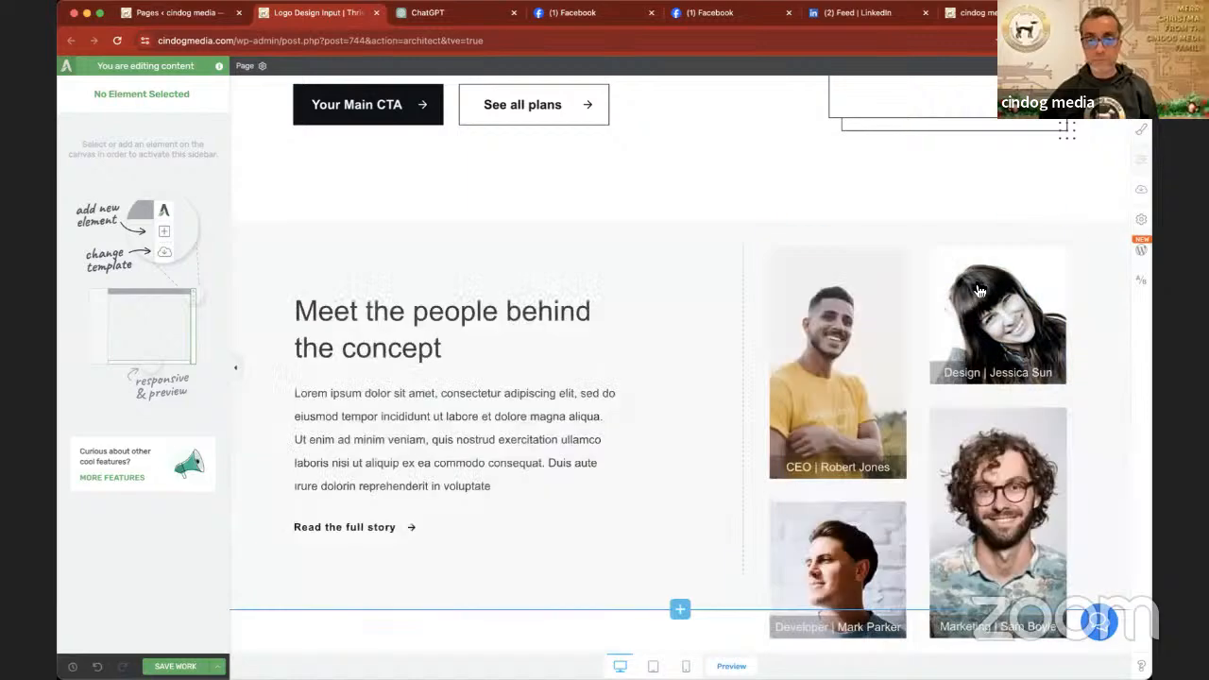
- Delete the "Our Achievements" block between the team section and the "What They Say" section
scroll(980, 286, "up", 5)
scroll(973, 279, "down", 10)
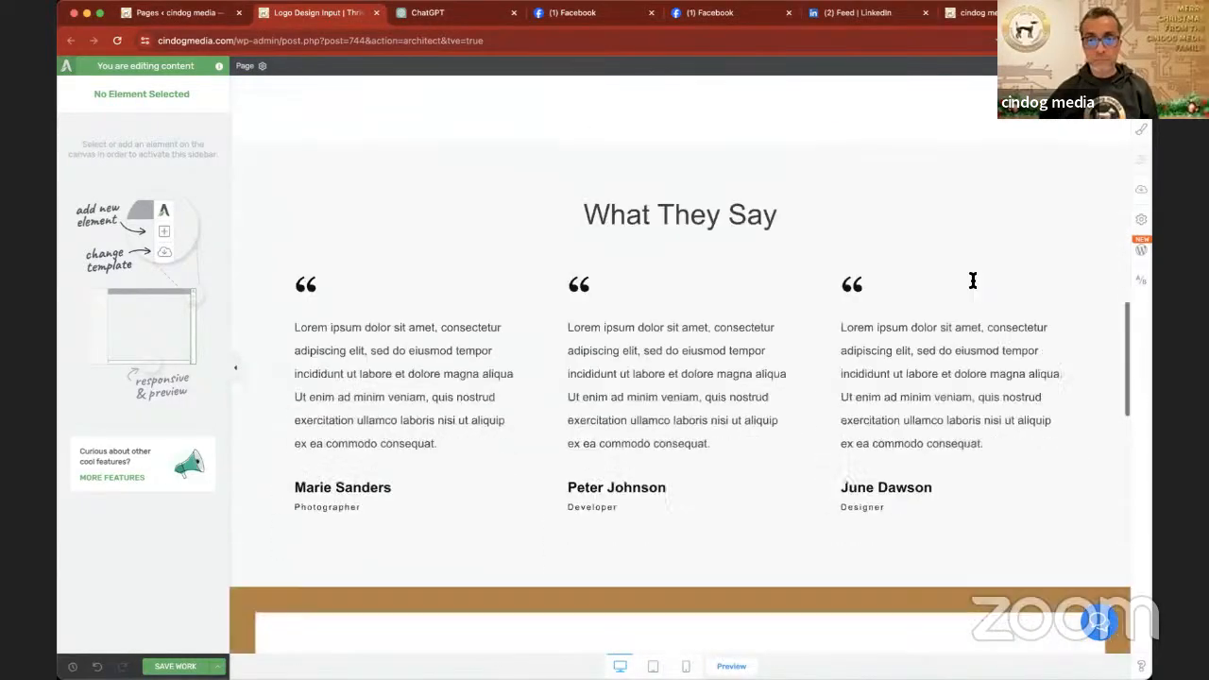
scroll(977, 280, "up", 3)
scroll(974, 280, "up", 3)
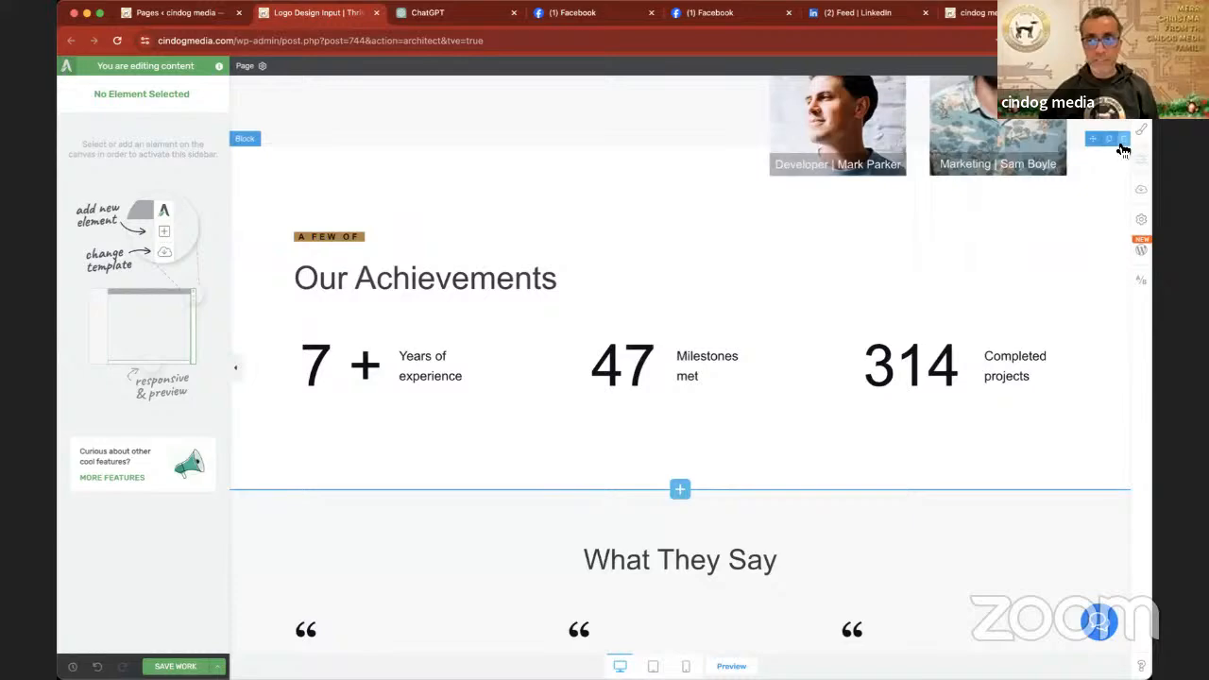
left_click(1122, 140)
- Delete the "Success Stories" background section between the "What They Say" and "Ready?" blocks
scroll(994, 312, "down", 1)
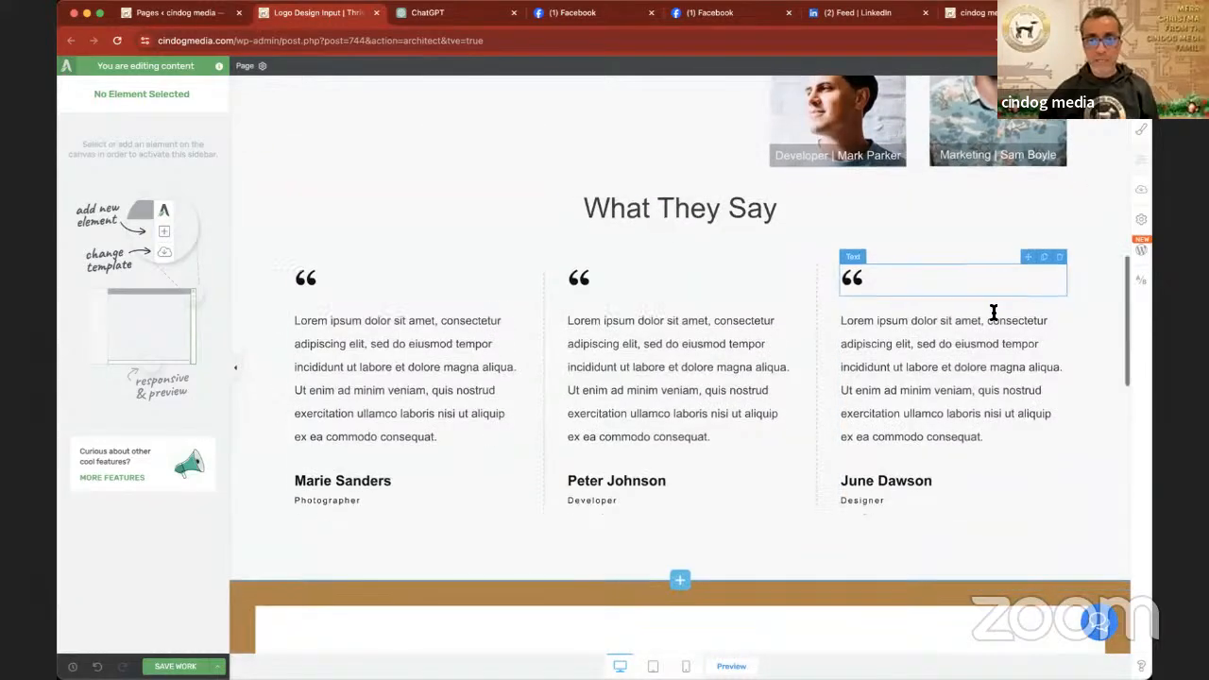
scroll(994, 312, "down", 9)
scroll(995, 313, "up", 1)
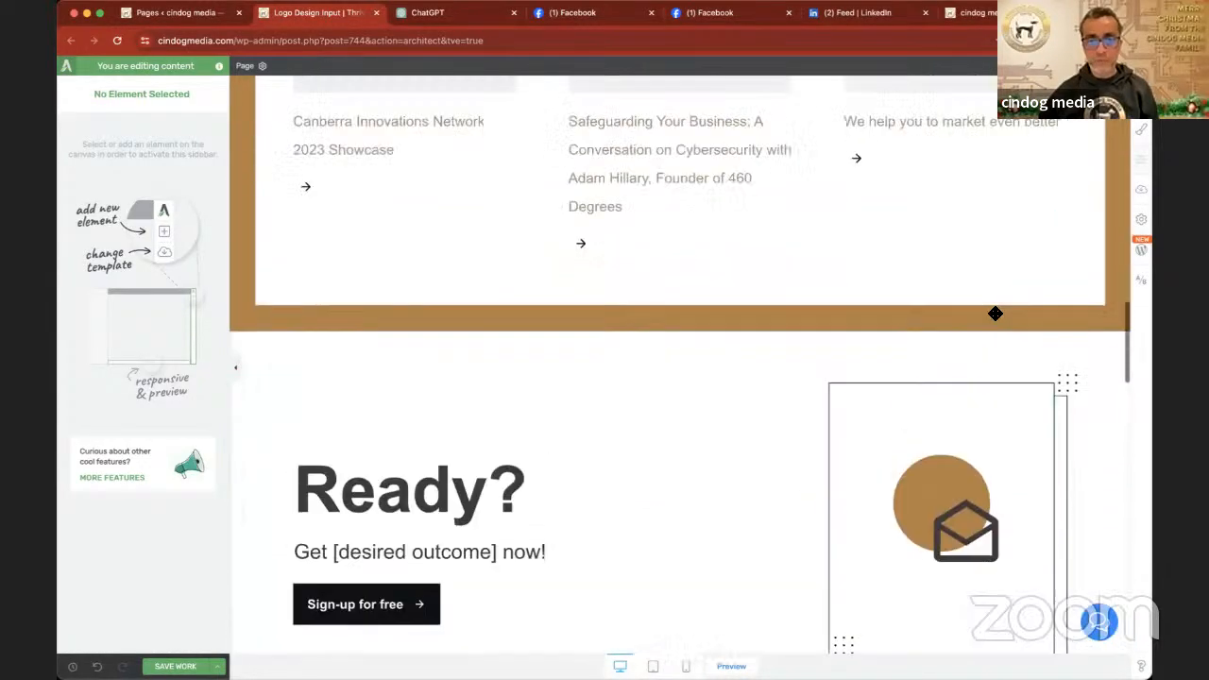
scroll(995, 314, "up", 6)
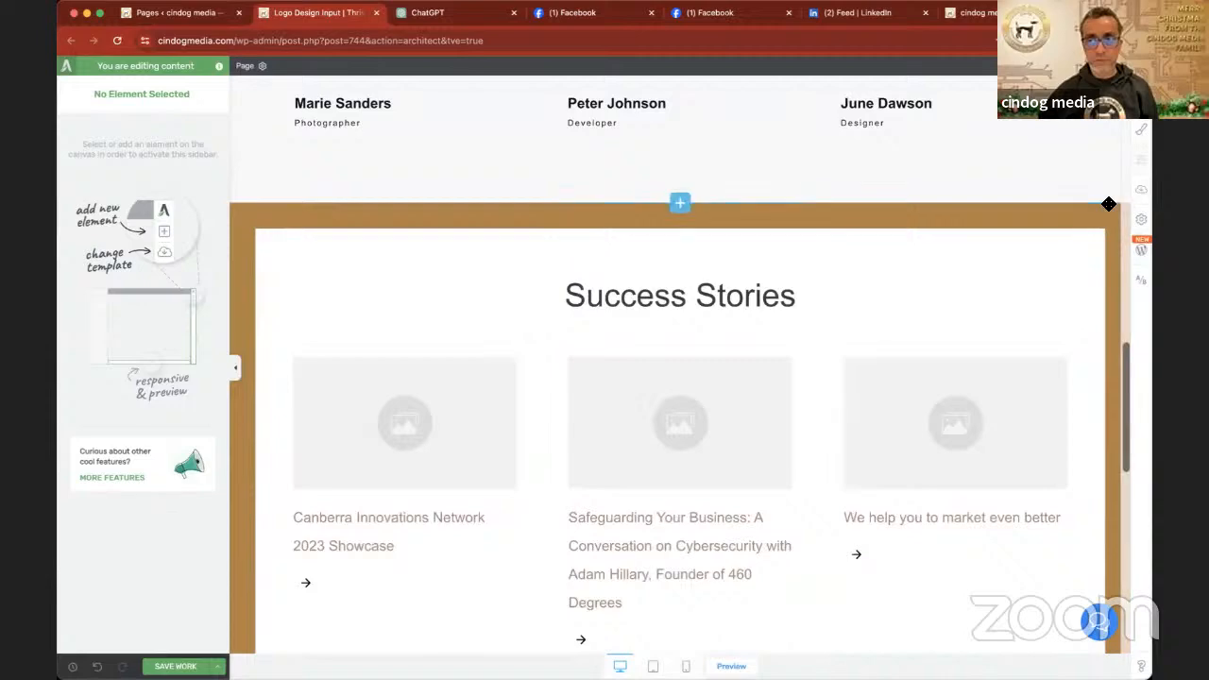
mouse_move(1107, 209)
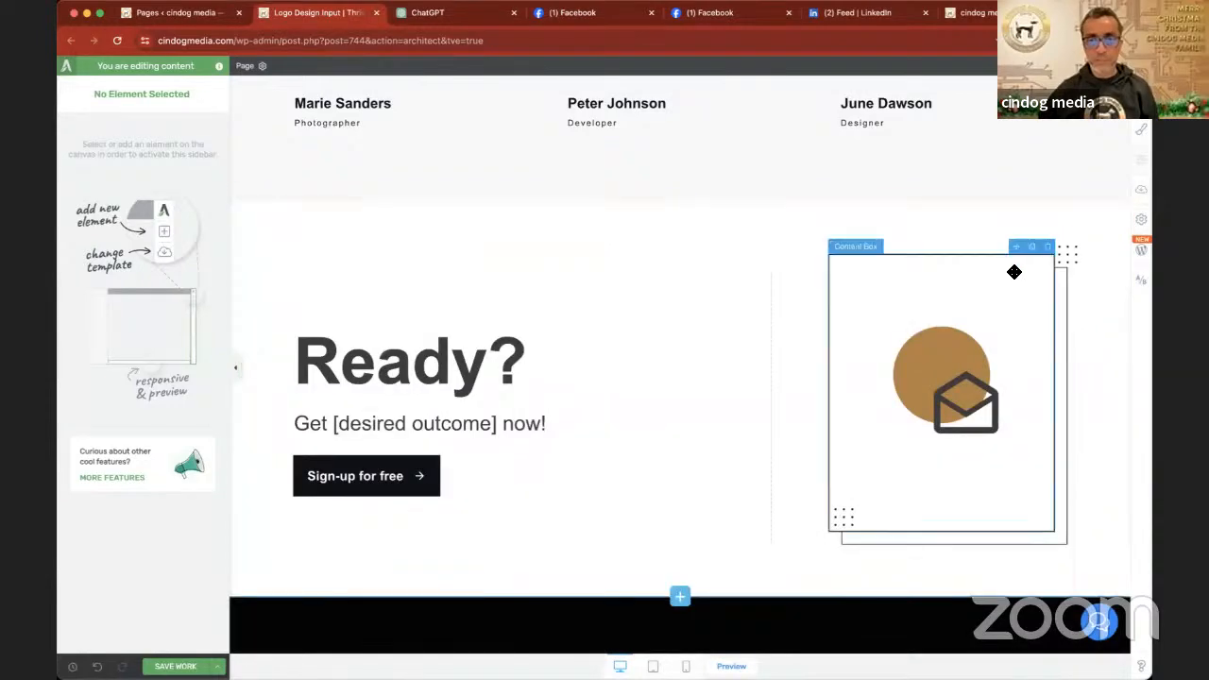
- Find the Lead Generation element and add it to the opening "[Desired Outcome]" block, beneath its call-to-action buttons
scroll(1015, 272, "down", 5)
scroll(1014, 272, "up", 20)
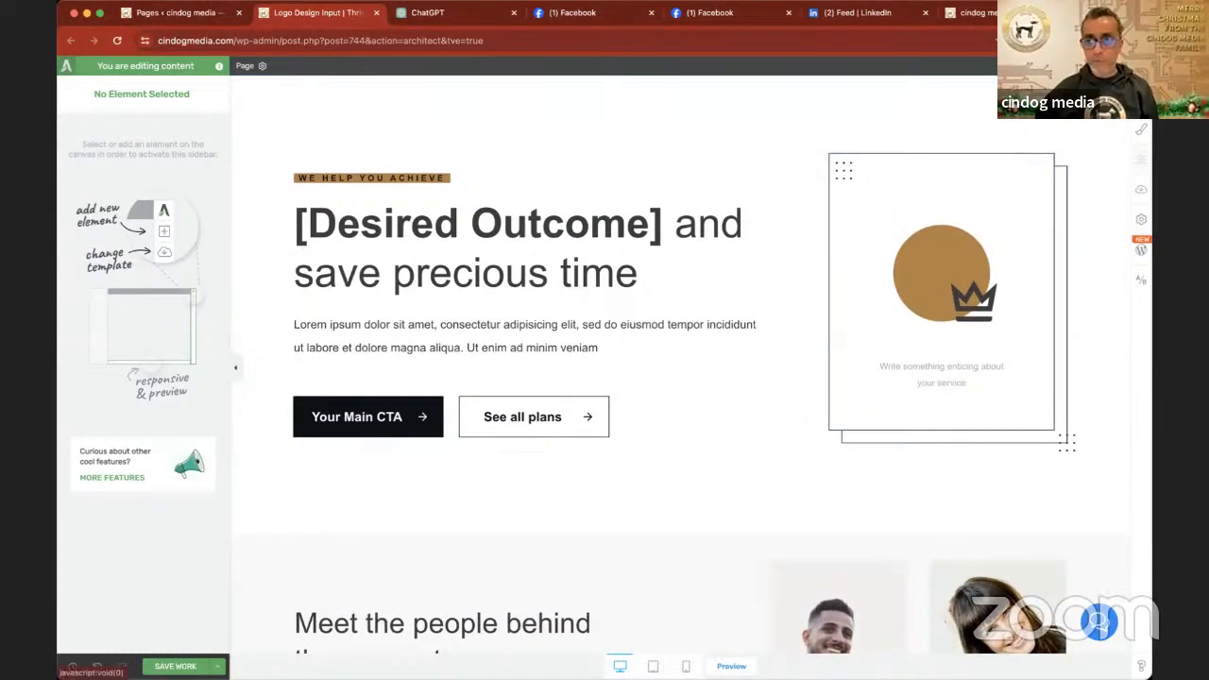
left_click(1141, 130)
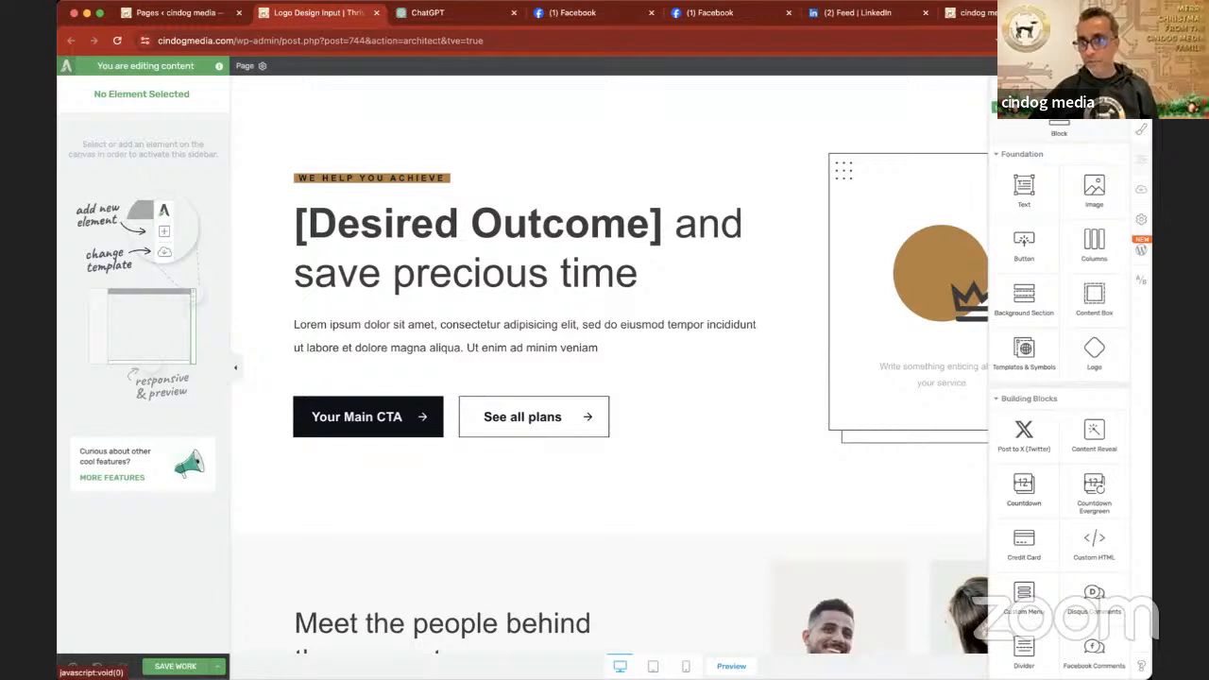
scroll(1059, 378, "down", 10)
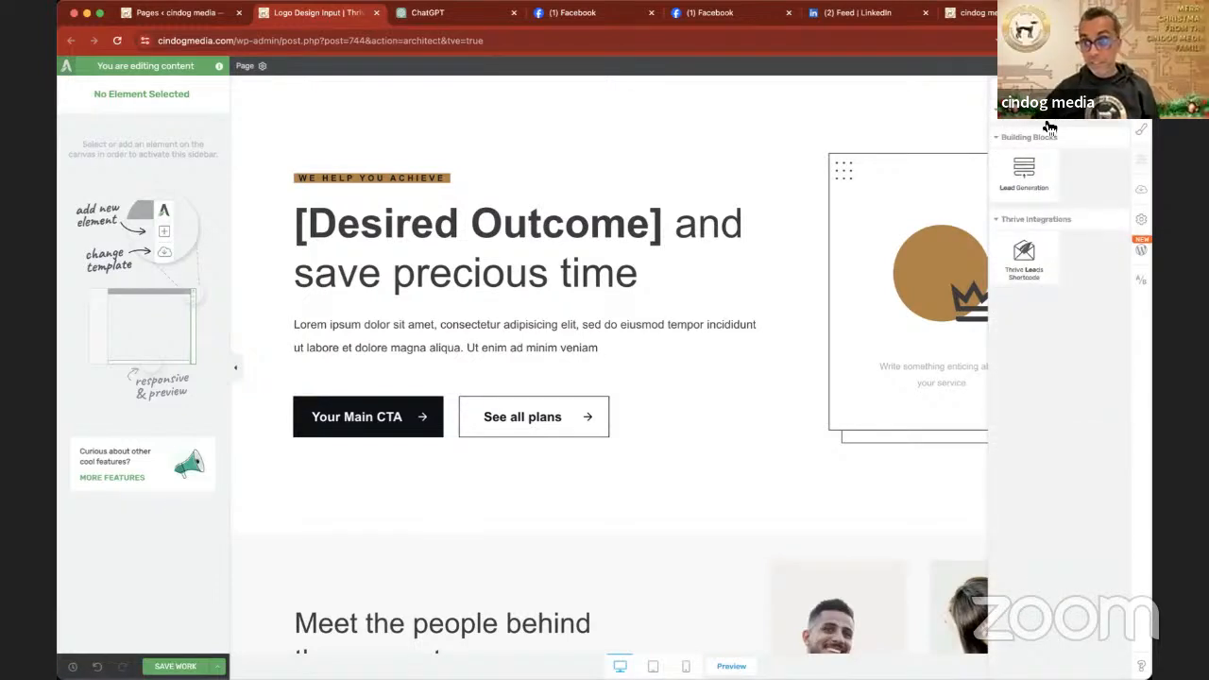
left_click_drag(1024, 168, 768, 492)
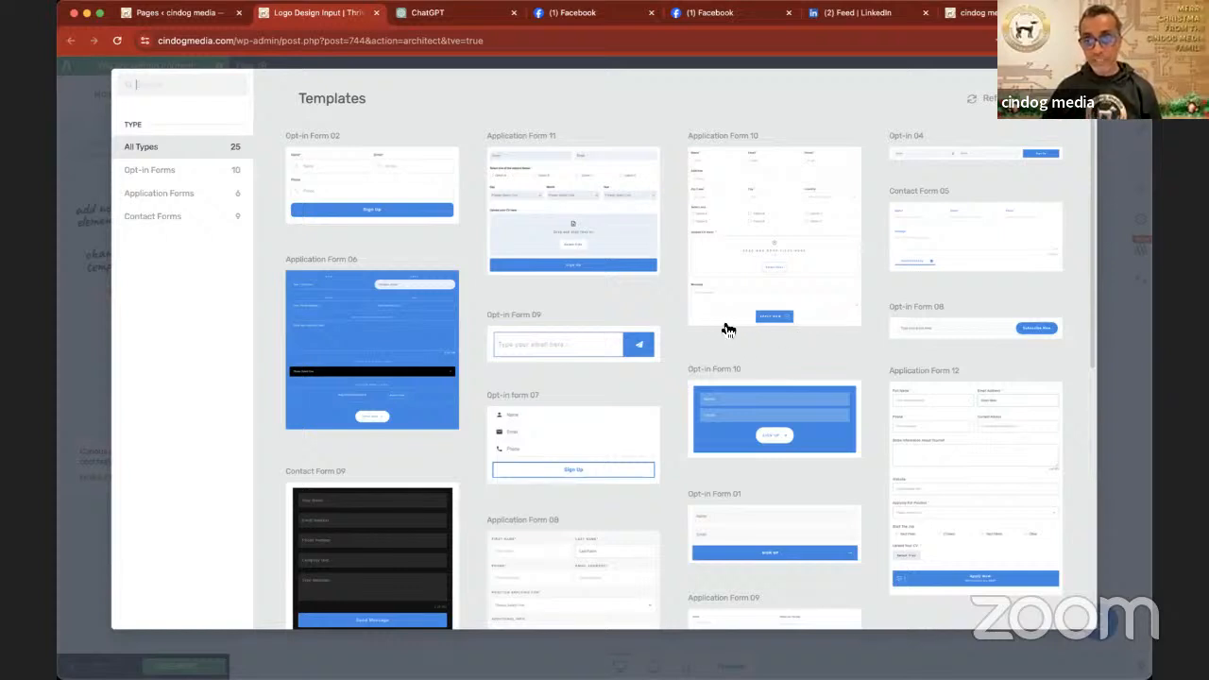
- Look through the Lead Generation form templates of all types for a suitable layout
scroll(701, 330, "down", 1)
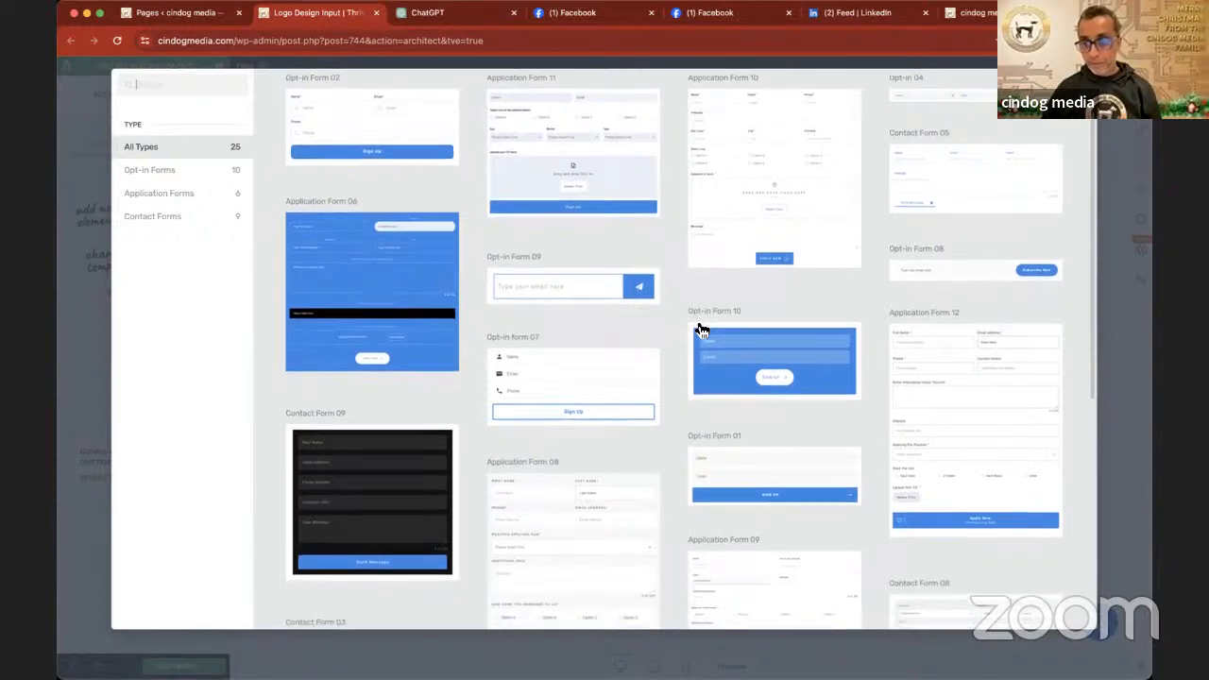
scroll(696, 324, "up", 2)
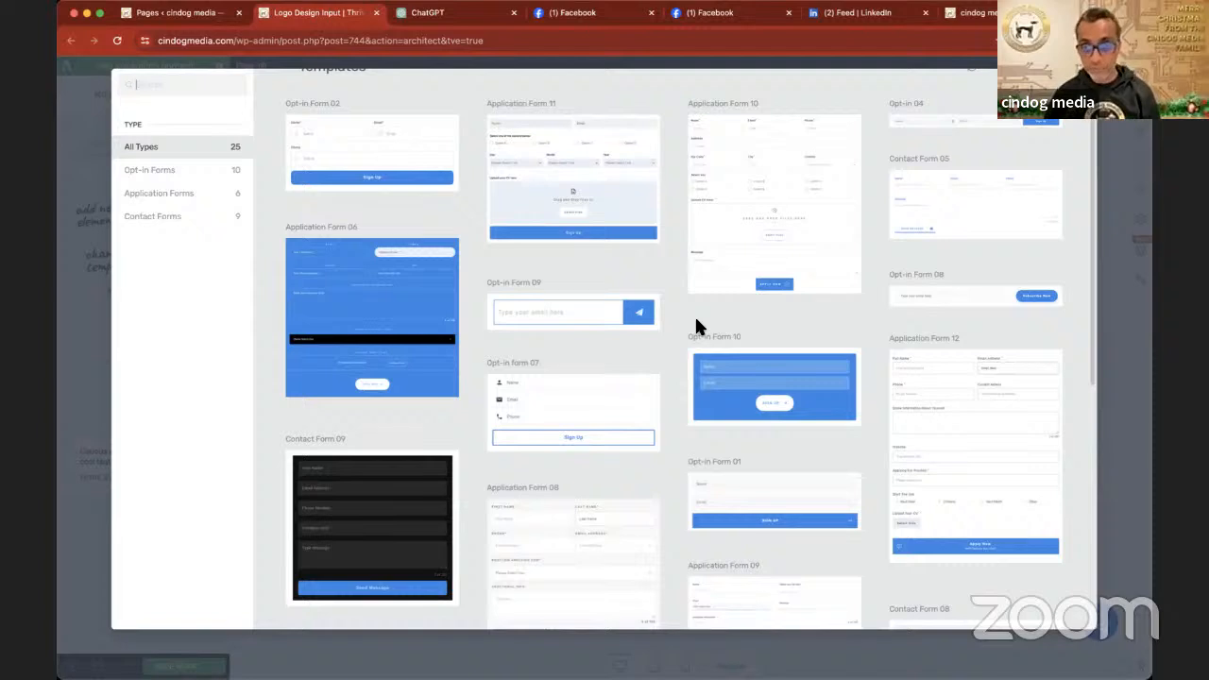
scroll(696, 323, "up", 1)
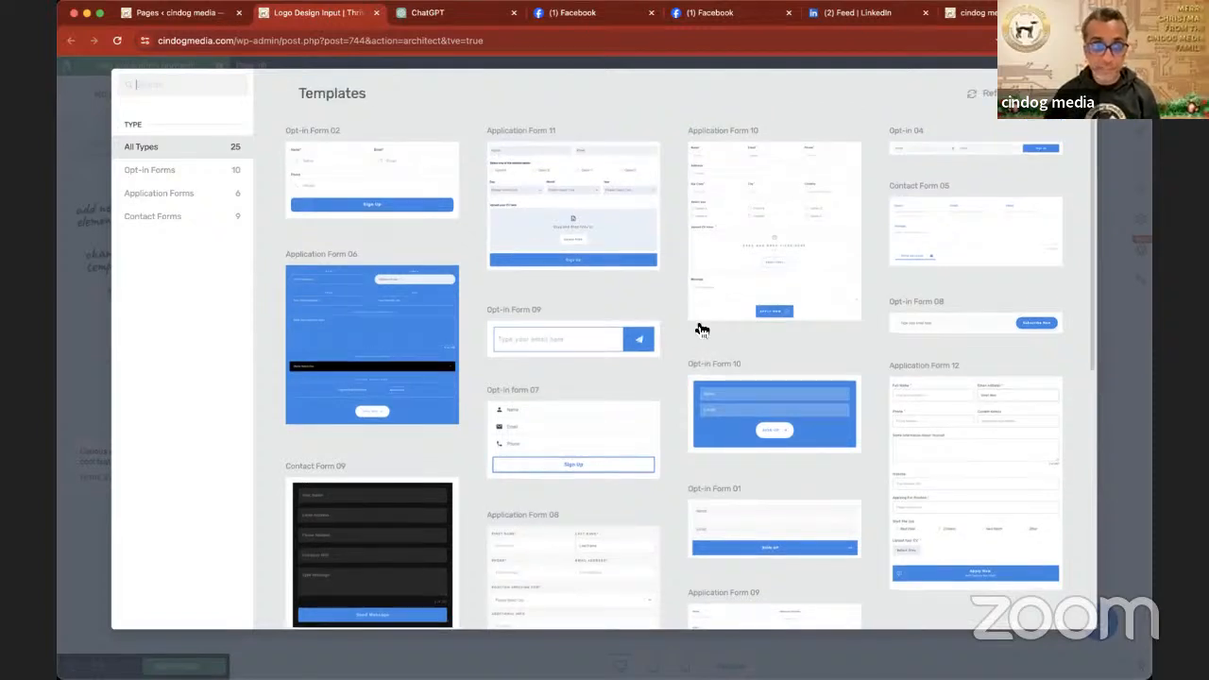
scroll(701, 329, "down", 2)
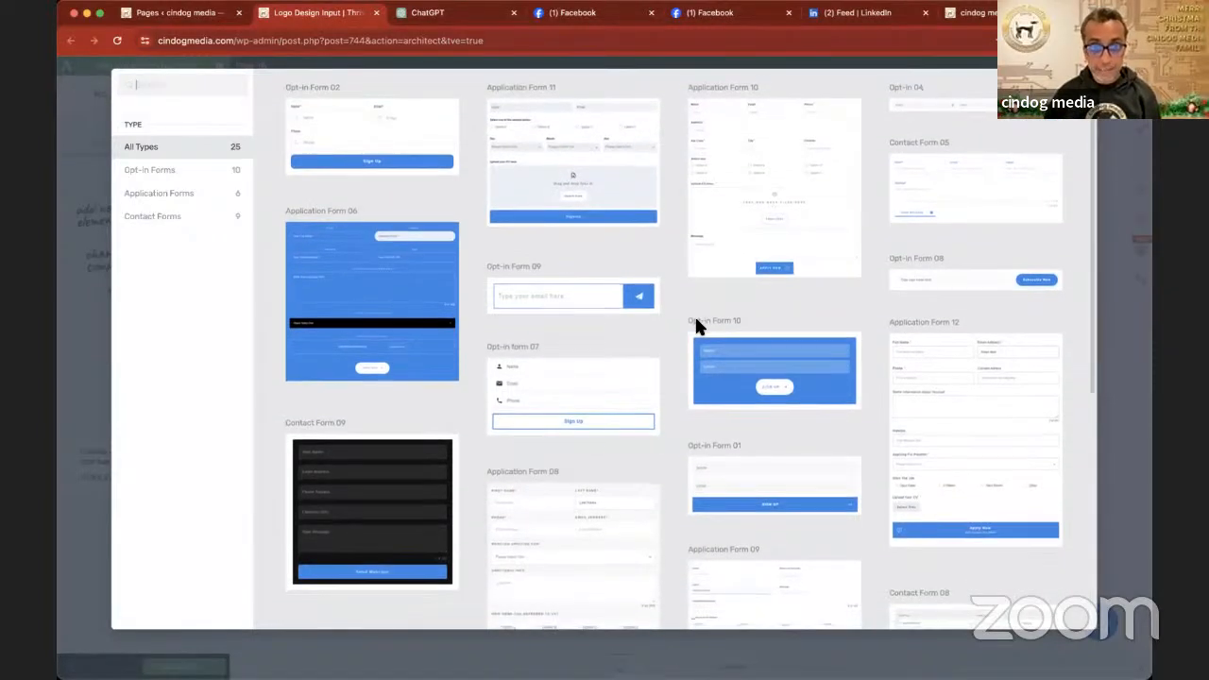
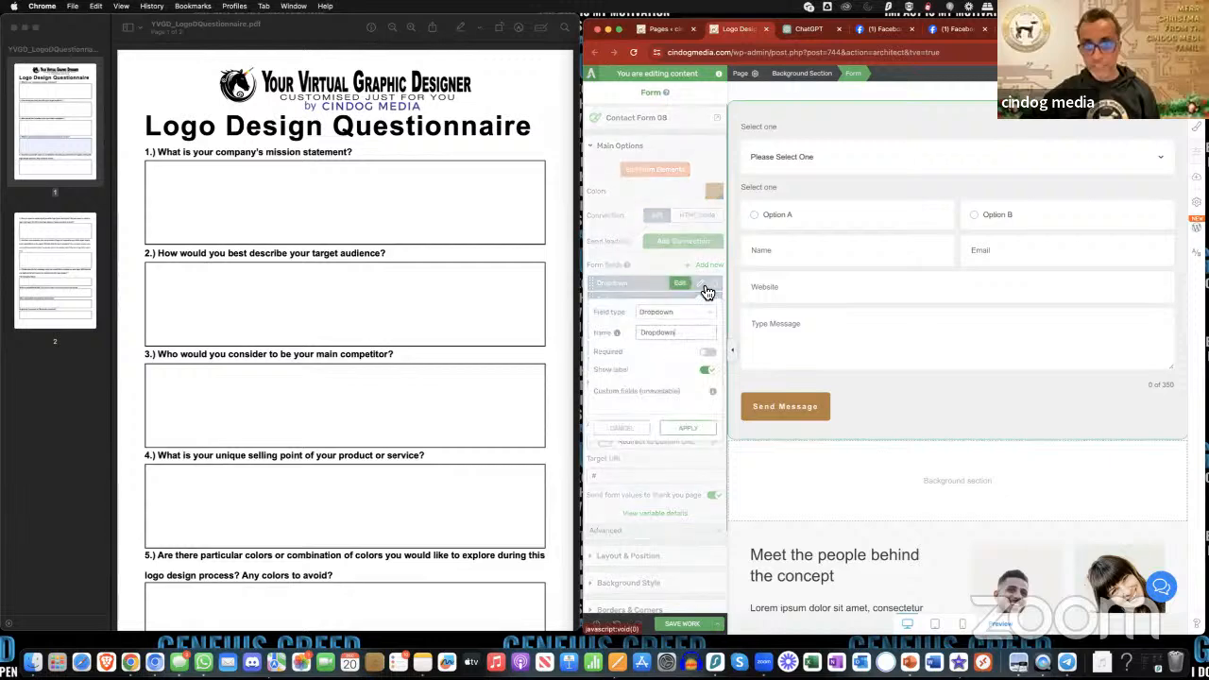
- Remove the Dropdown field from the contact form and delete the empty column left in its place
scroll(678, 367, "down", 2)
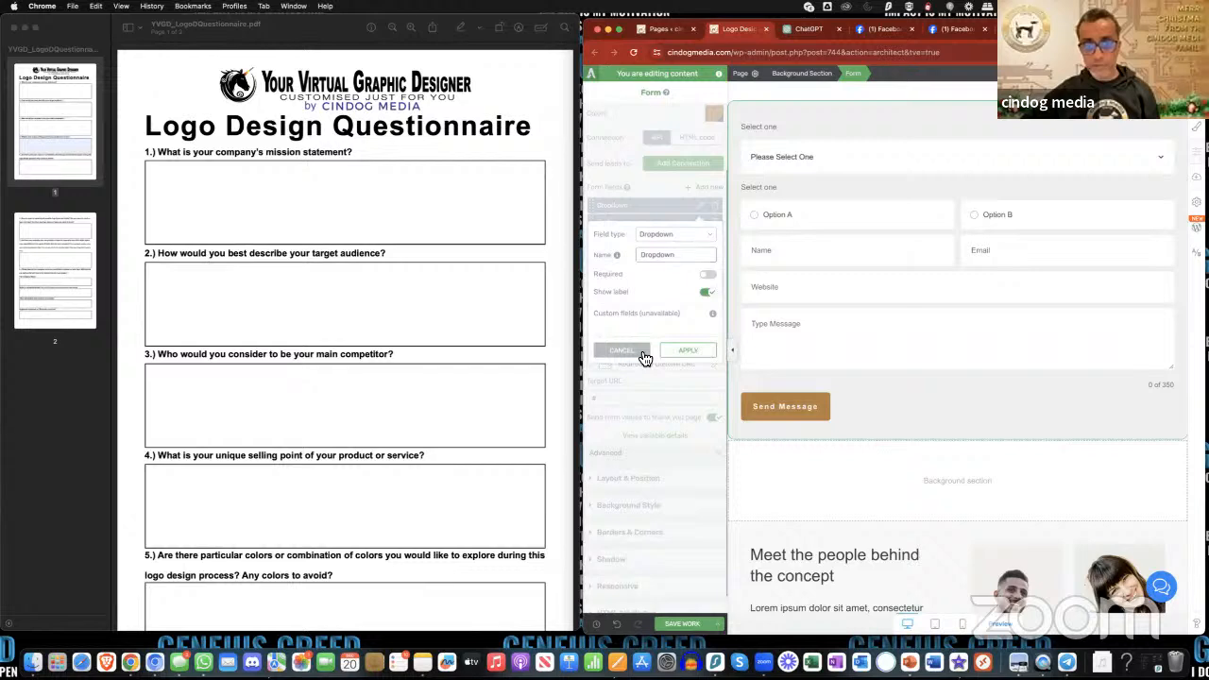
left_click(643, 357)
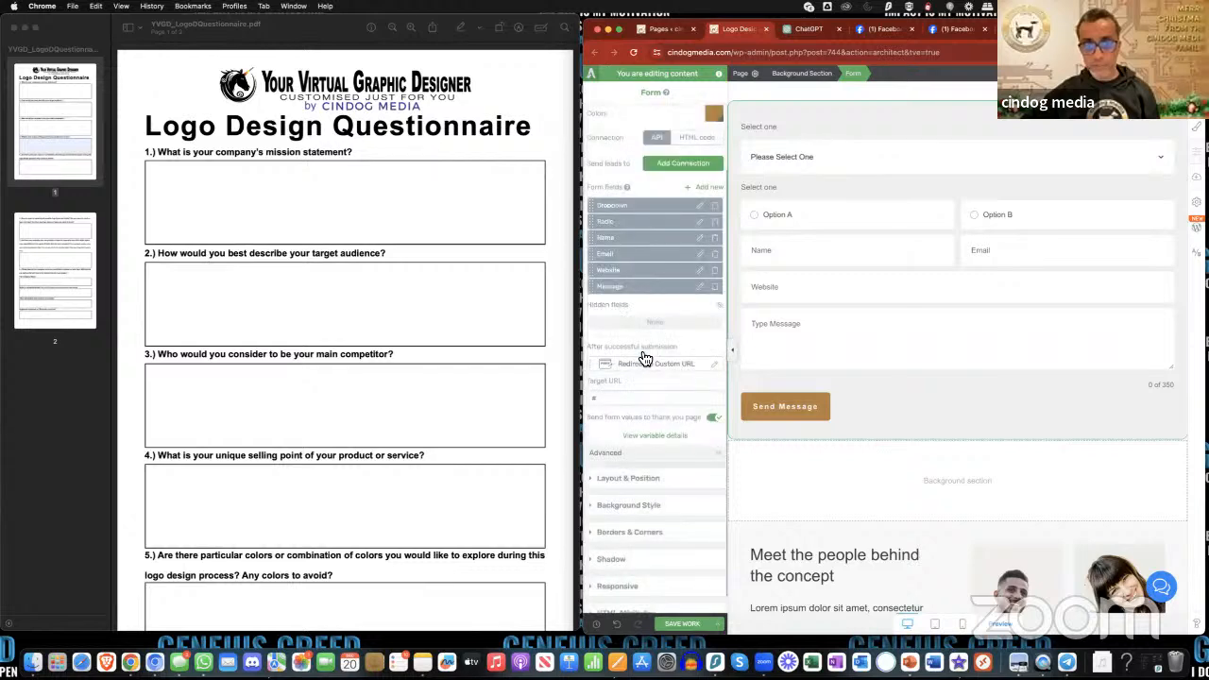
left_click(715, 206)
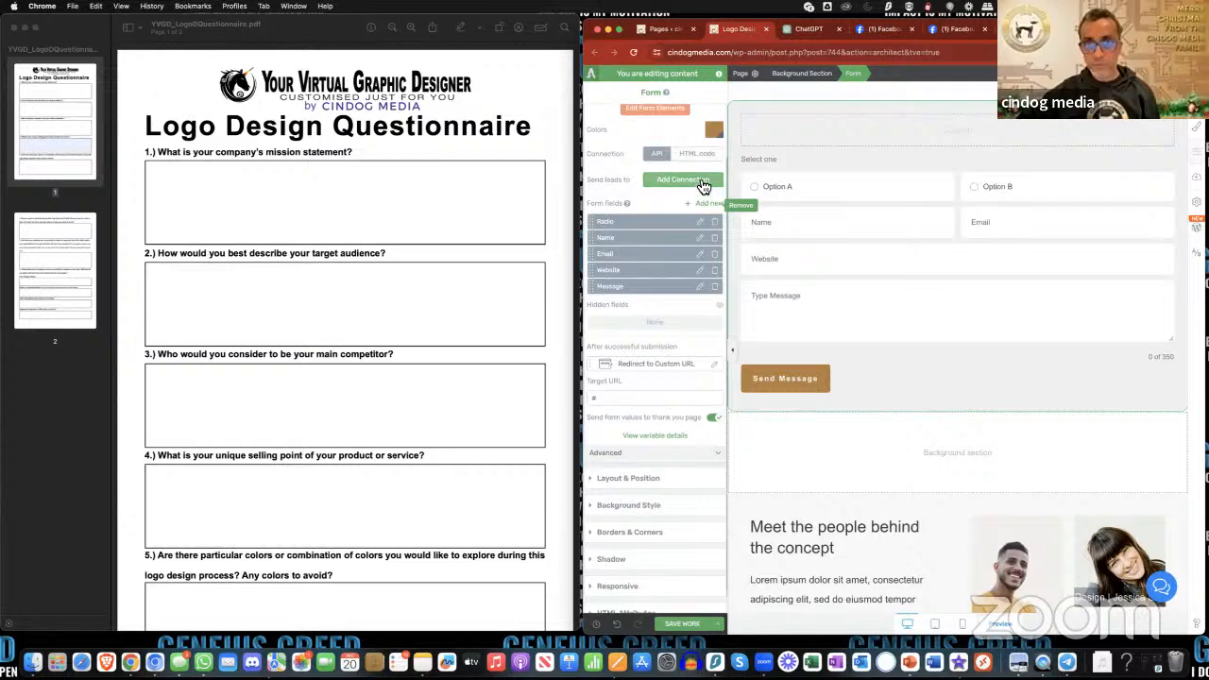
scroll(701, 182, "up", 2)
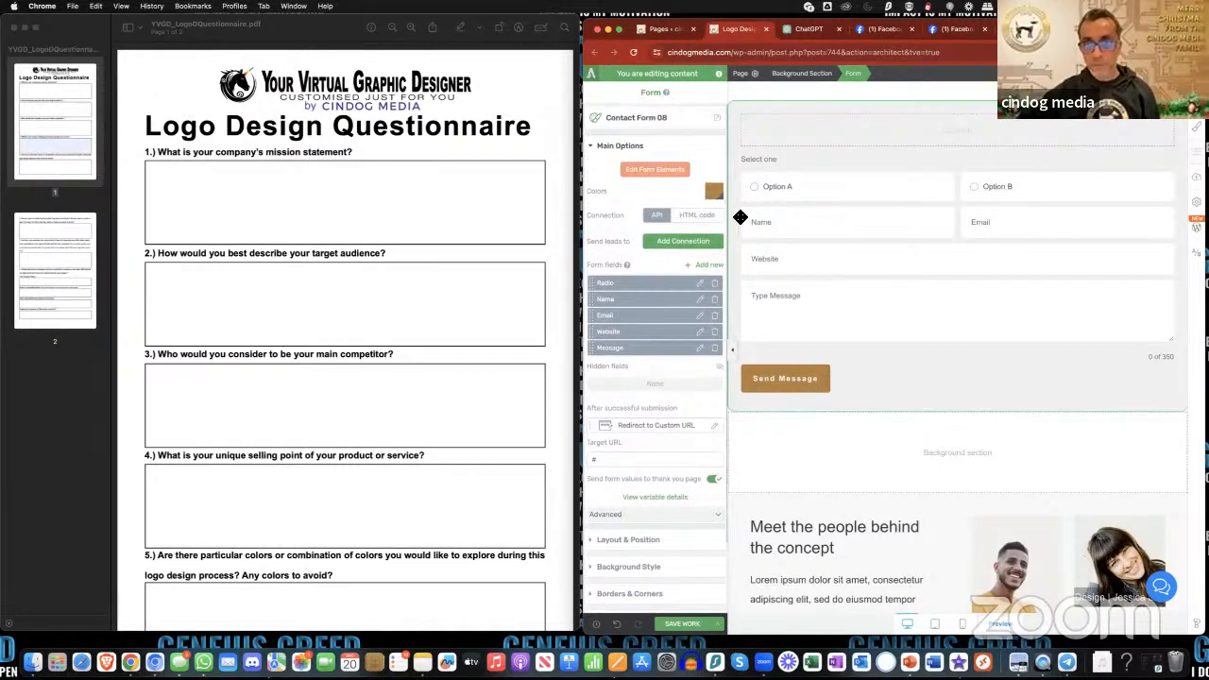
left_click(667, 177)
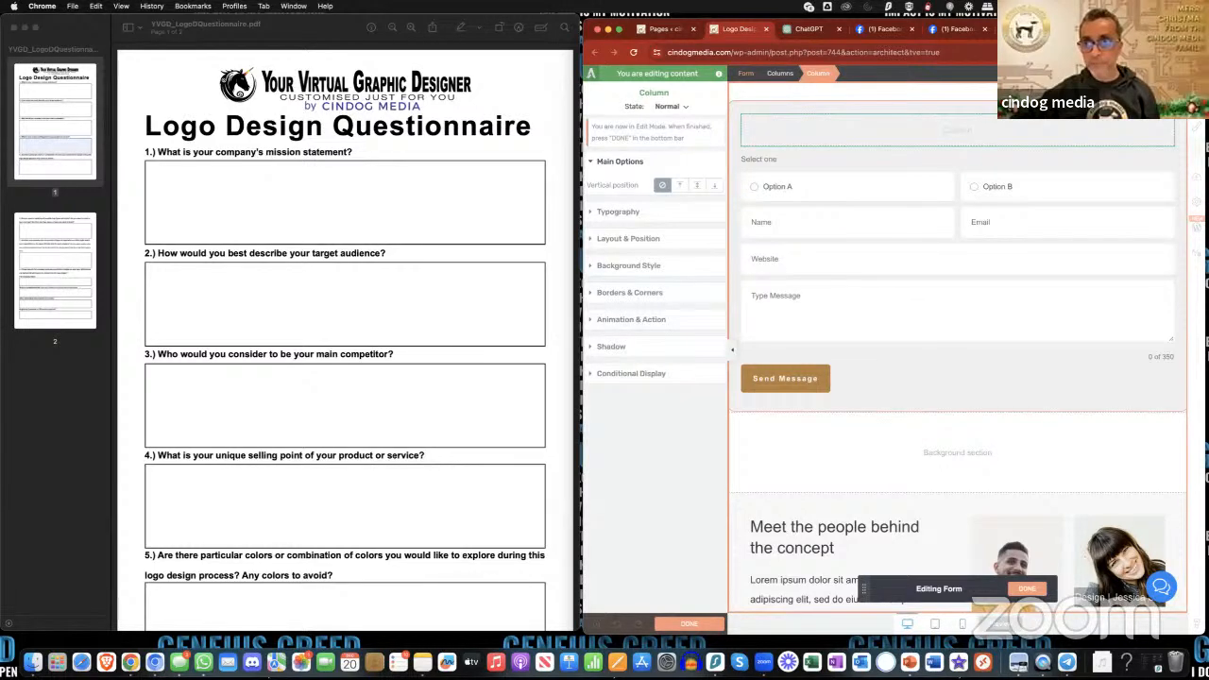
left_click(1157, 115)
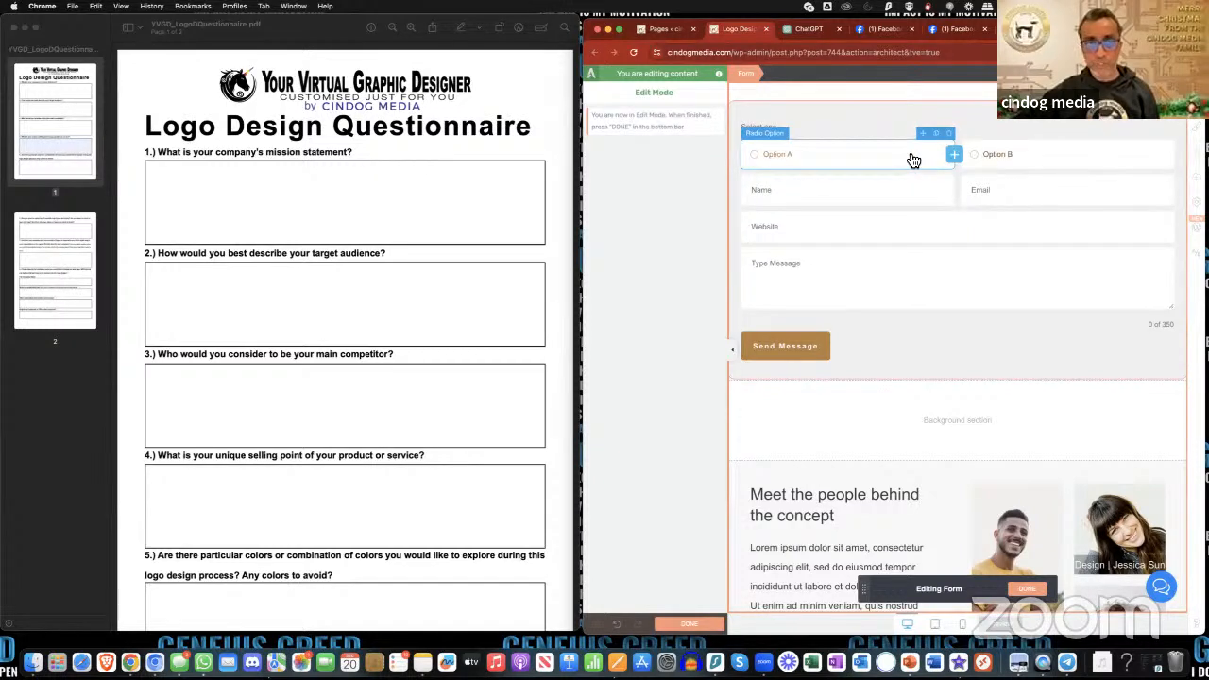
- Check the questionnaire PDF's questions, and delete the form's "Select one" radio field with its Option A and Option B choices
scroll(442, 248, "down", 2)
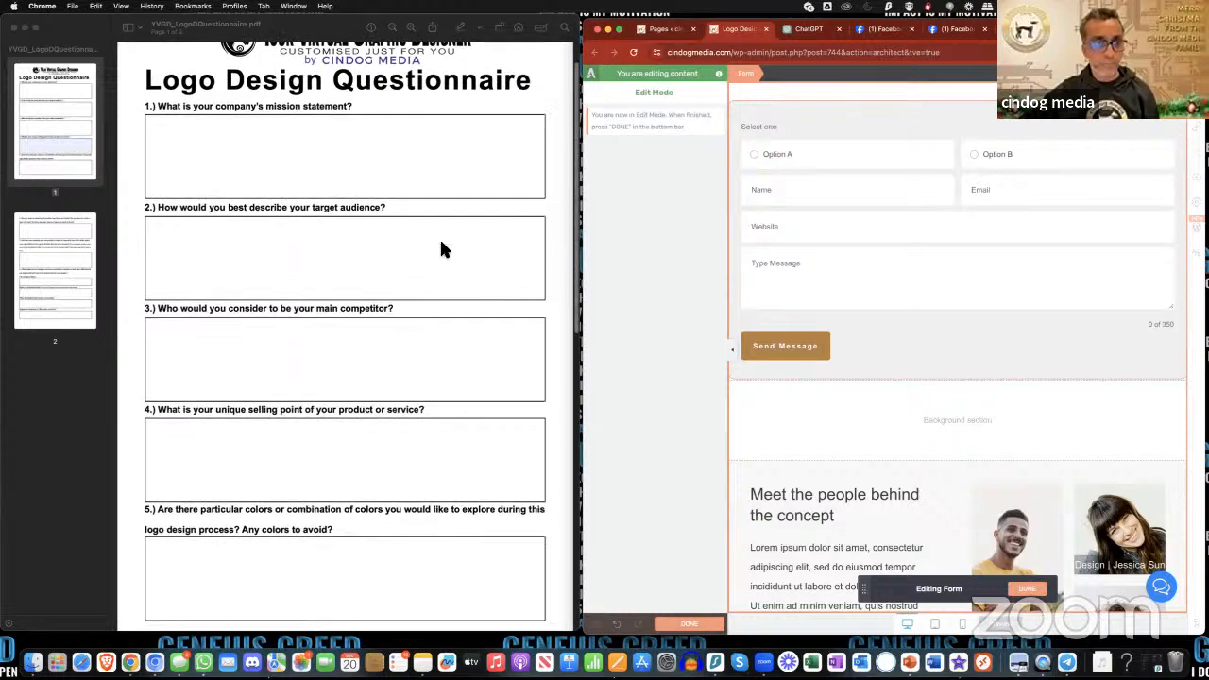
scroll(443, 249, "down", 15)
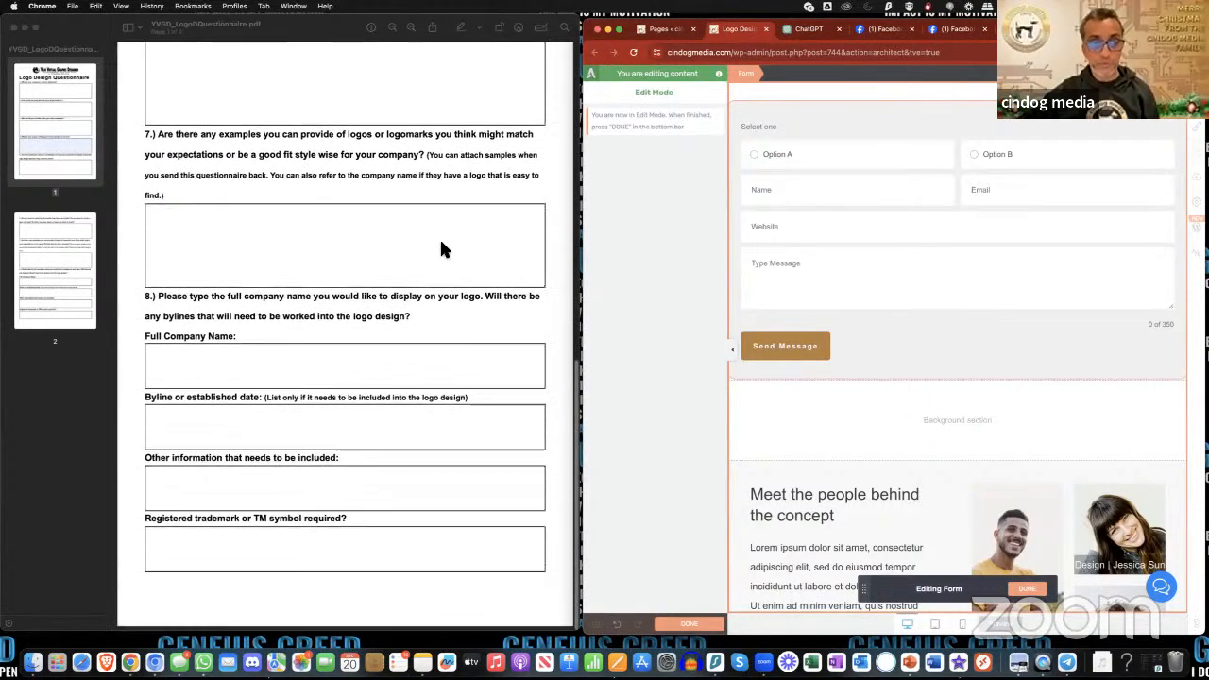
scroll(441, 243, "up", 20)
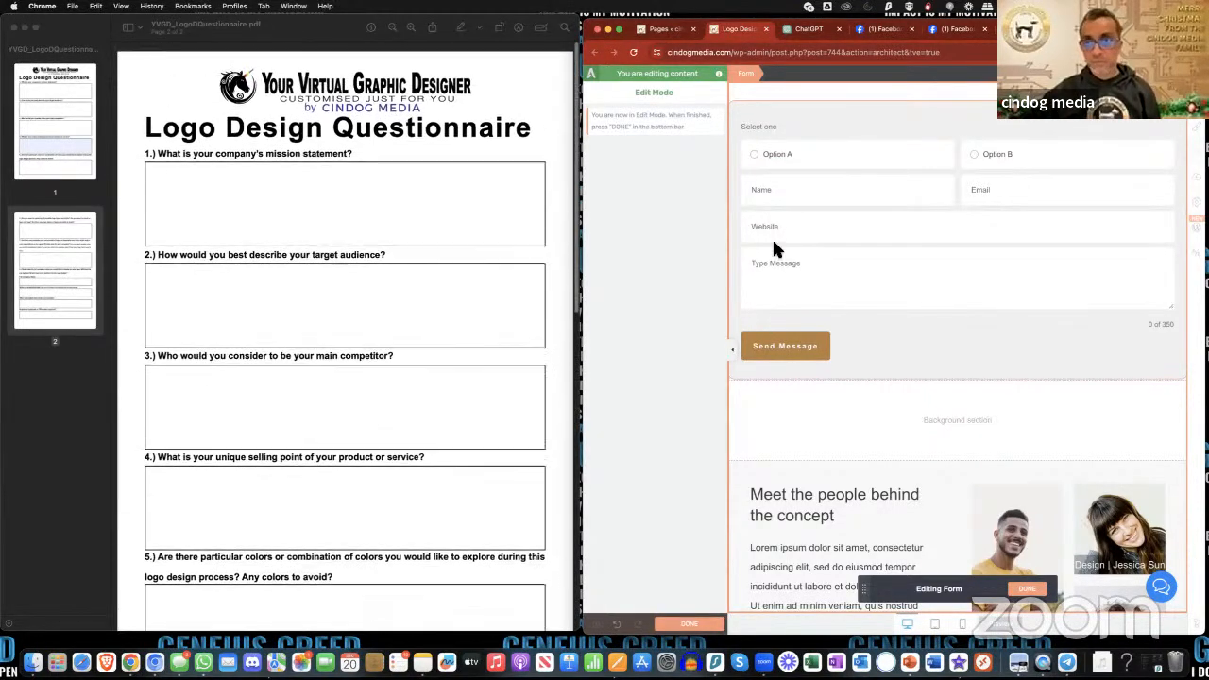
left_click(951, 135)
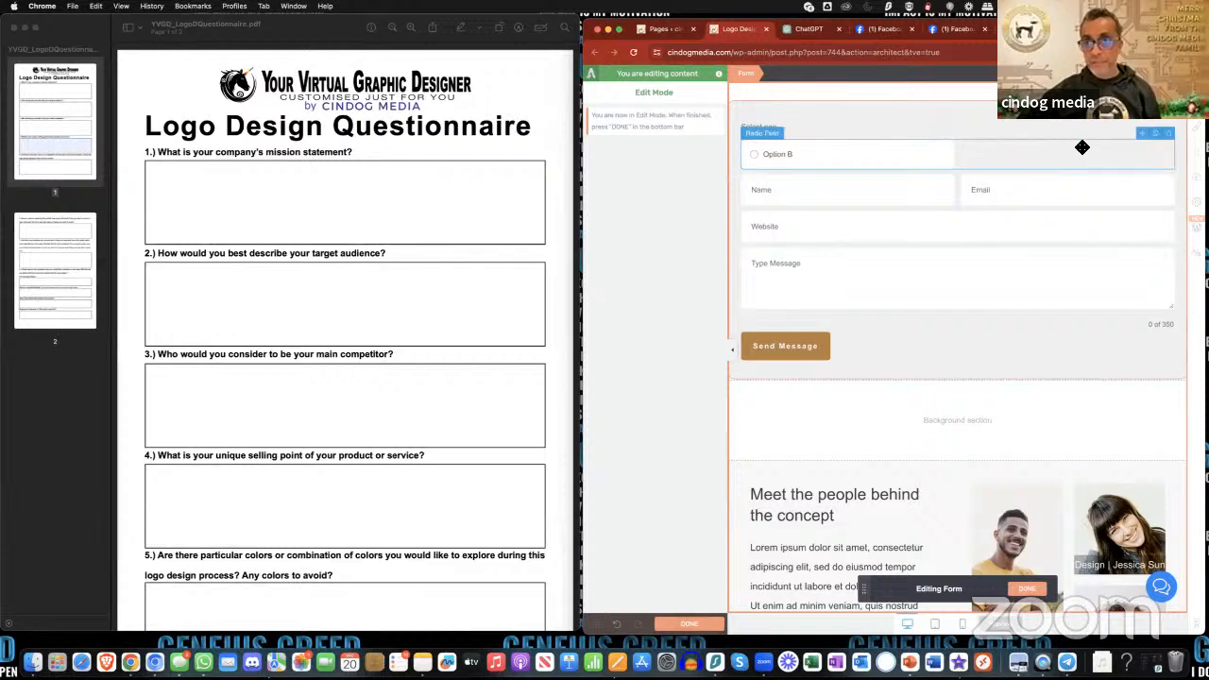
left_click(1170, 137)
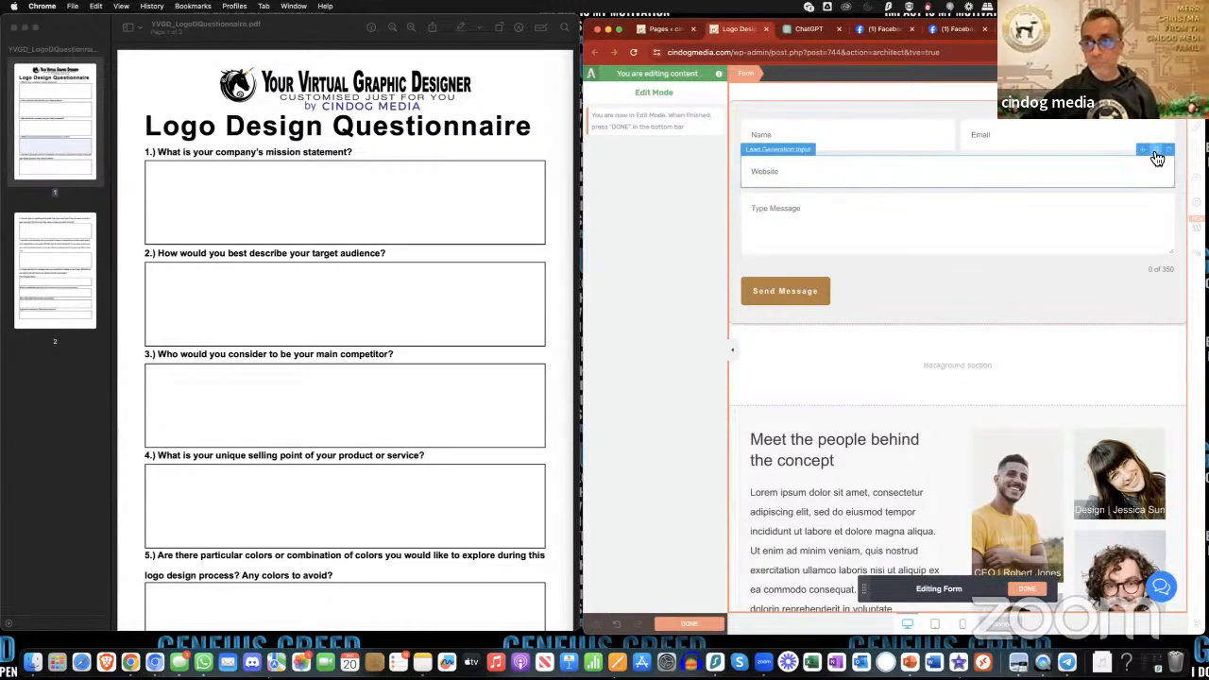
- Duplicate the Website input in the contact form and finish editing the form elements
left_click(1155, 152)
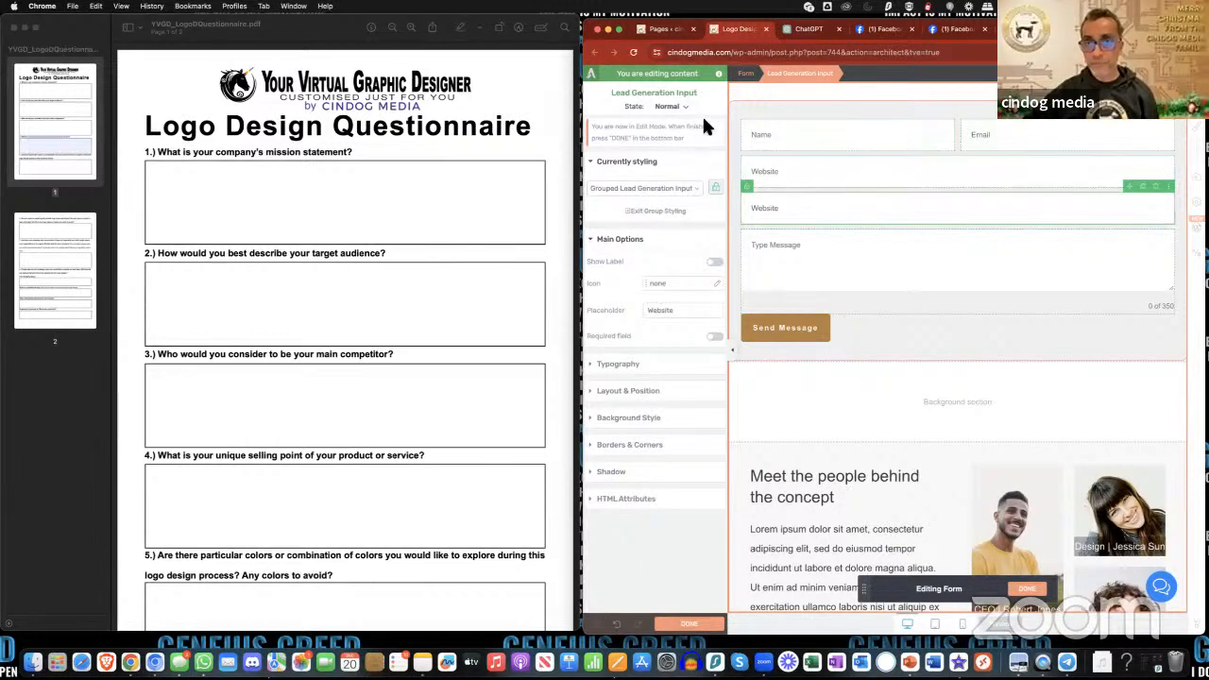
scroll(763, 187, "up", 1)
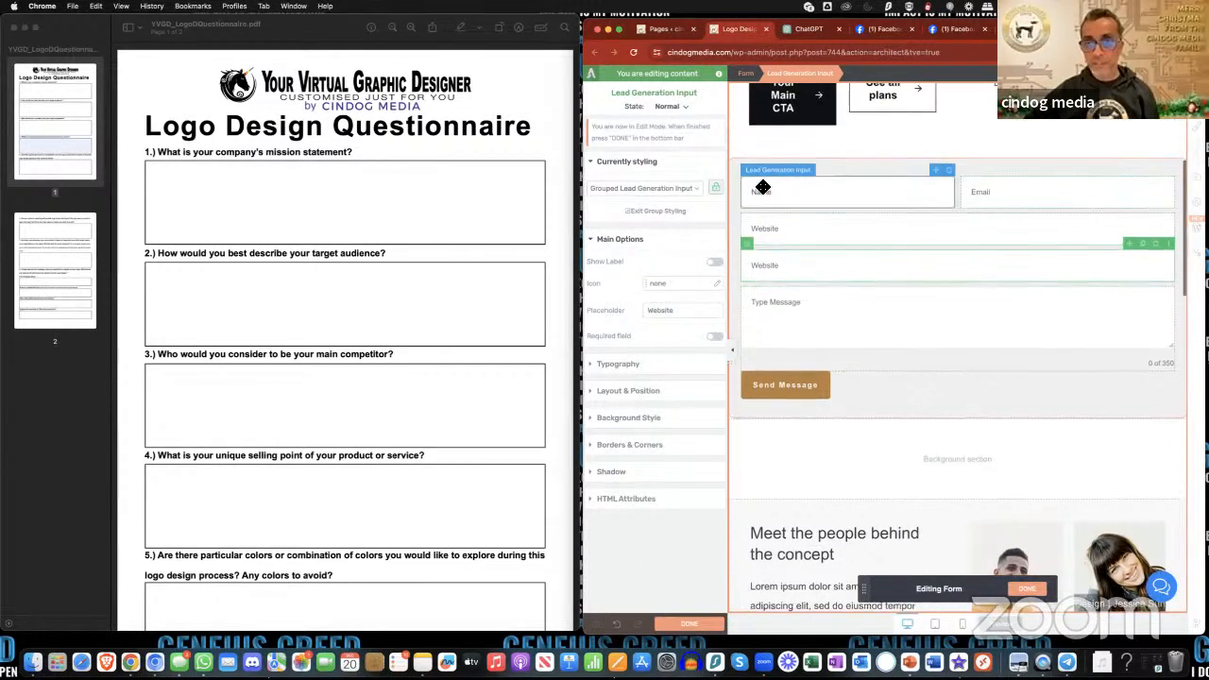
scroll(763, 189, "down", 1)
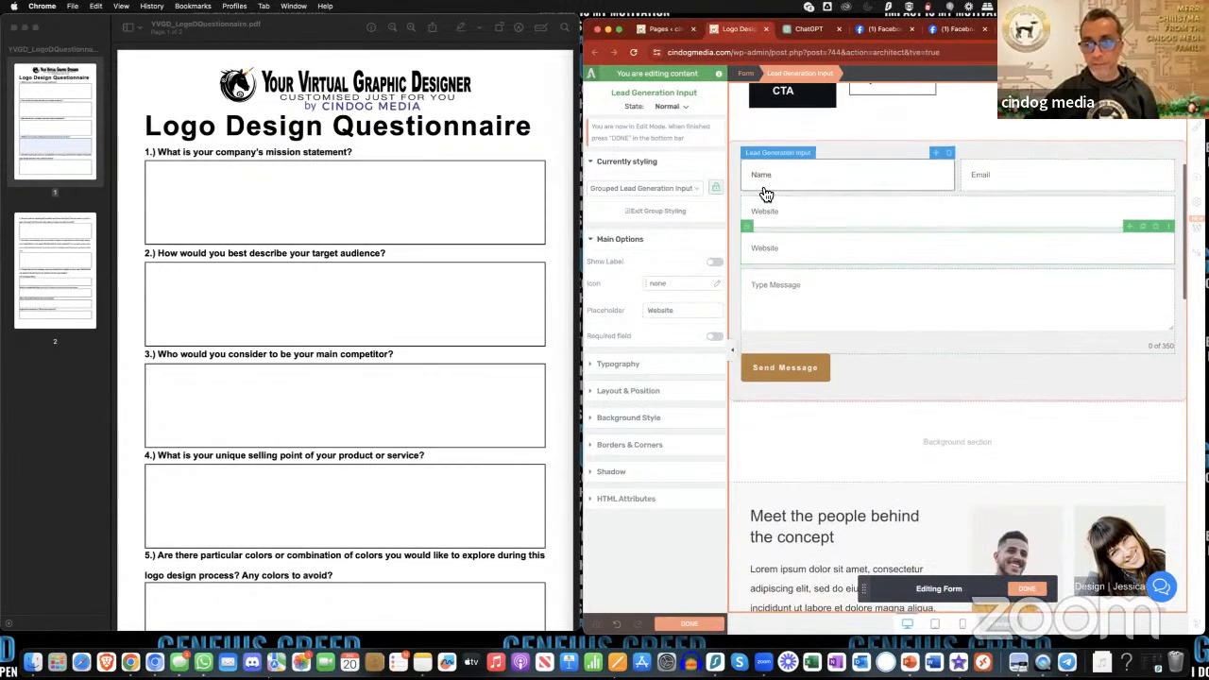
left_click(1028, 588)
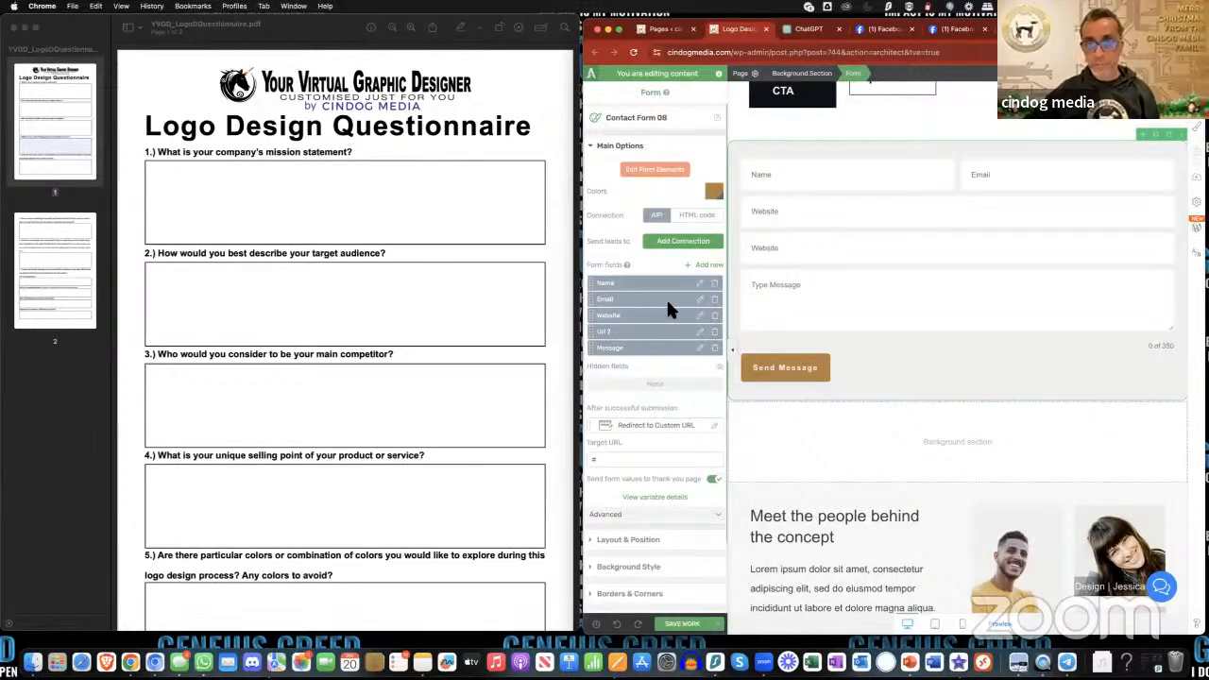
- Change the duplicated Website field to the Phone field type, with Phone as both its name and placeholder
left_click(704, 341)
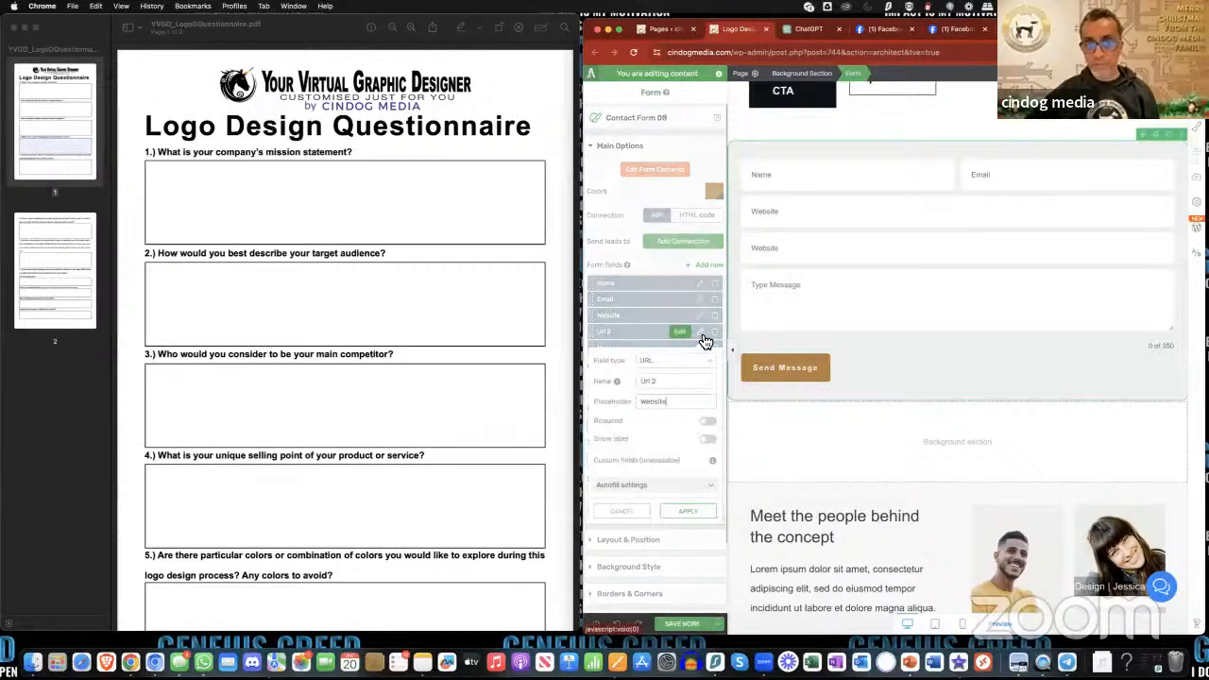
left_click(660, 363)
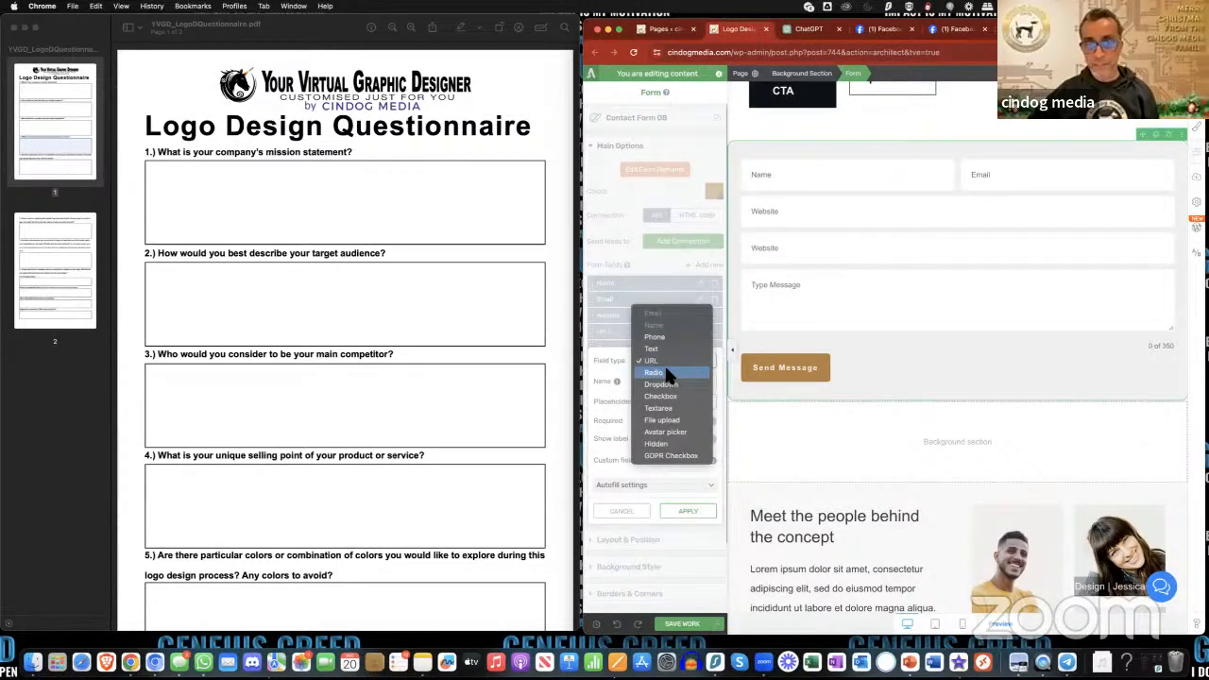
left_click(659, 337)
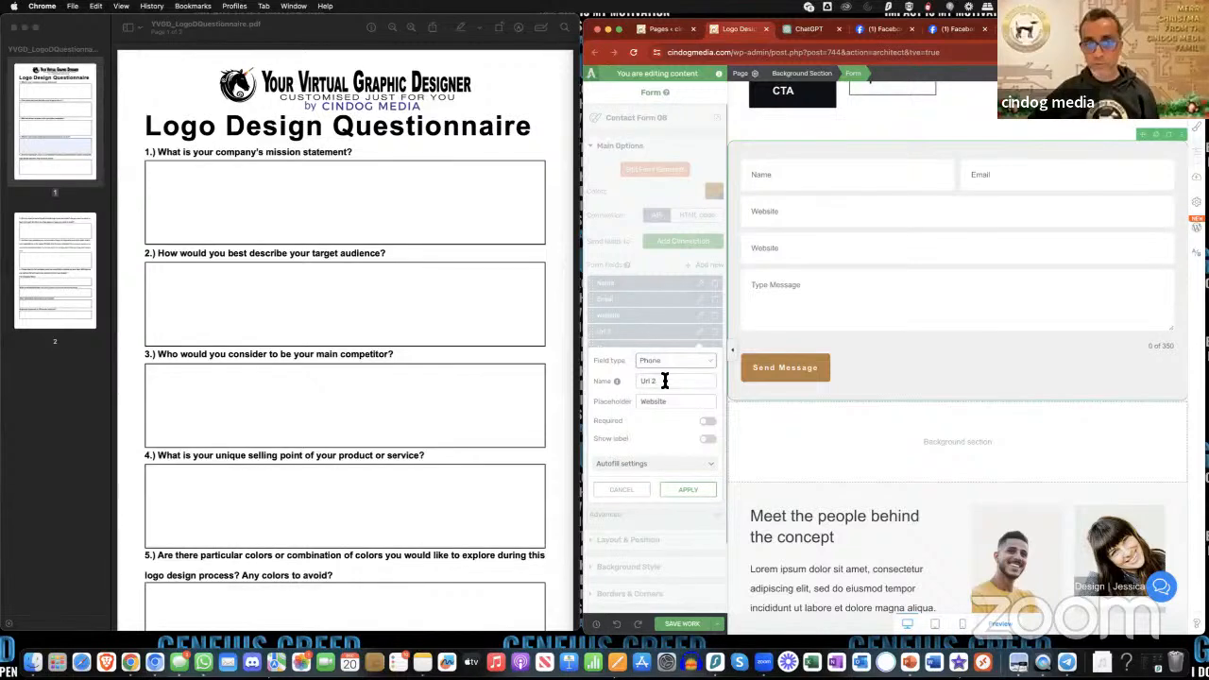
triple_click(665, 380)
type("Ph")
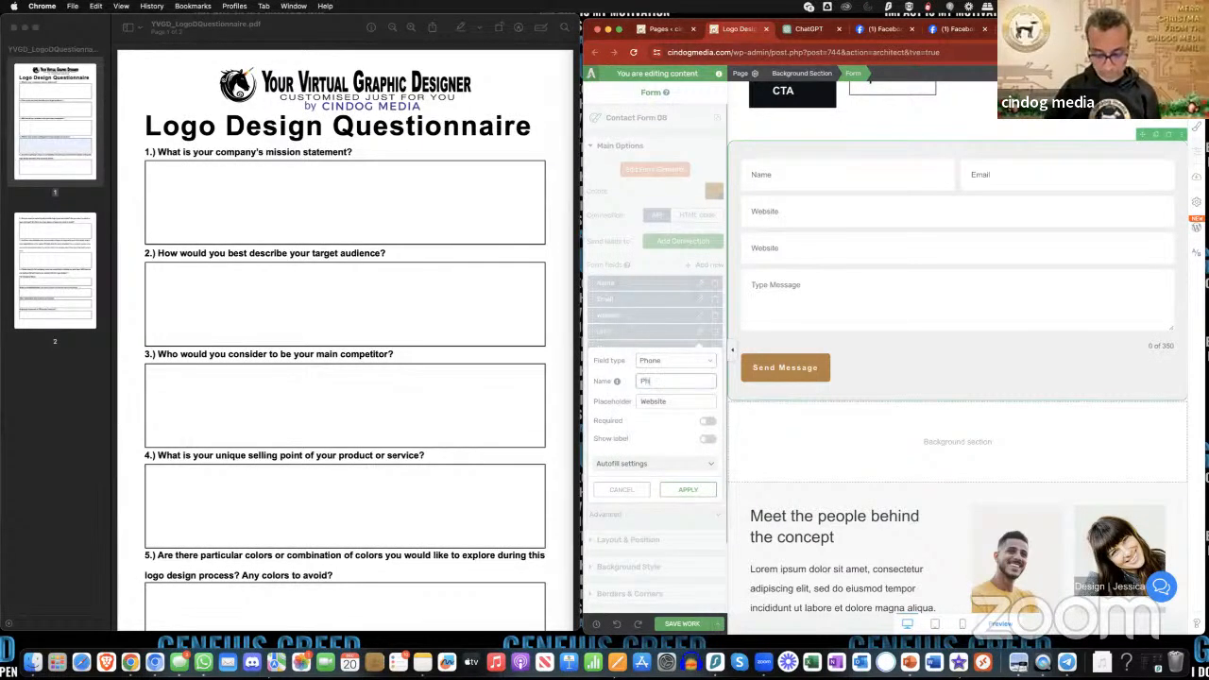
type("one")
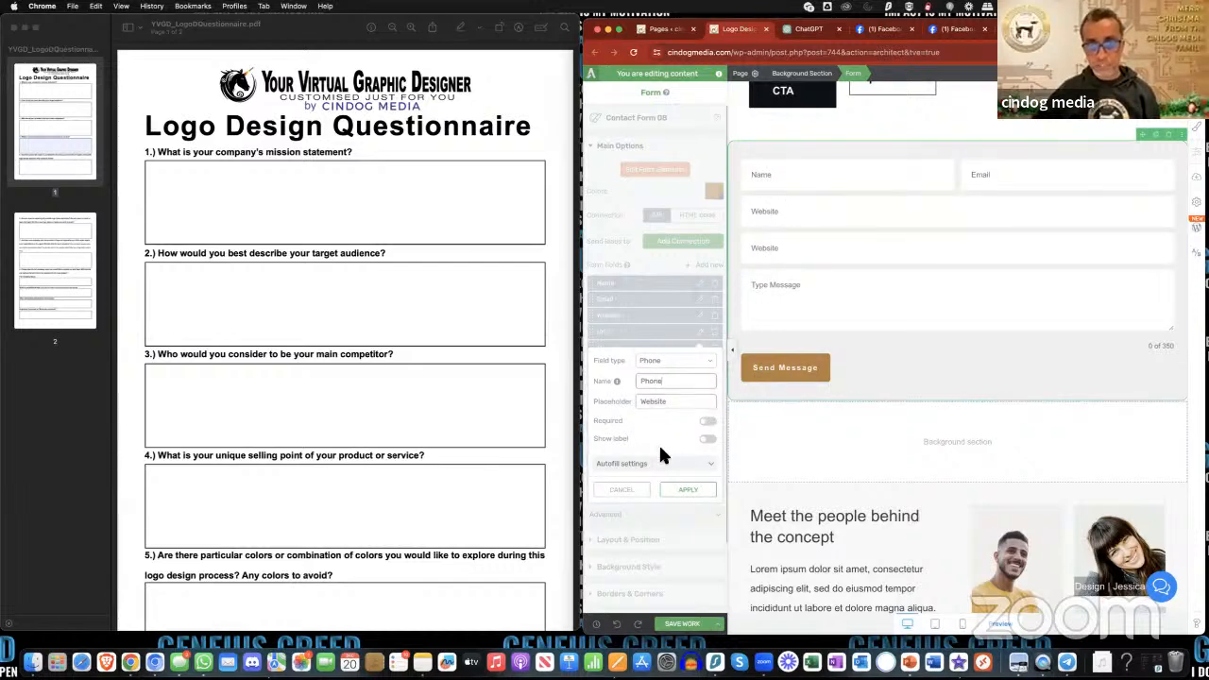
left_click_drag(677, 404, 605, 407)
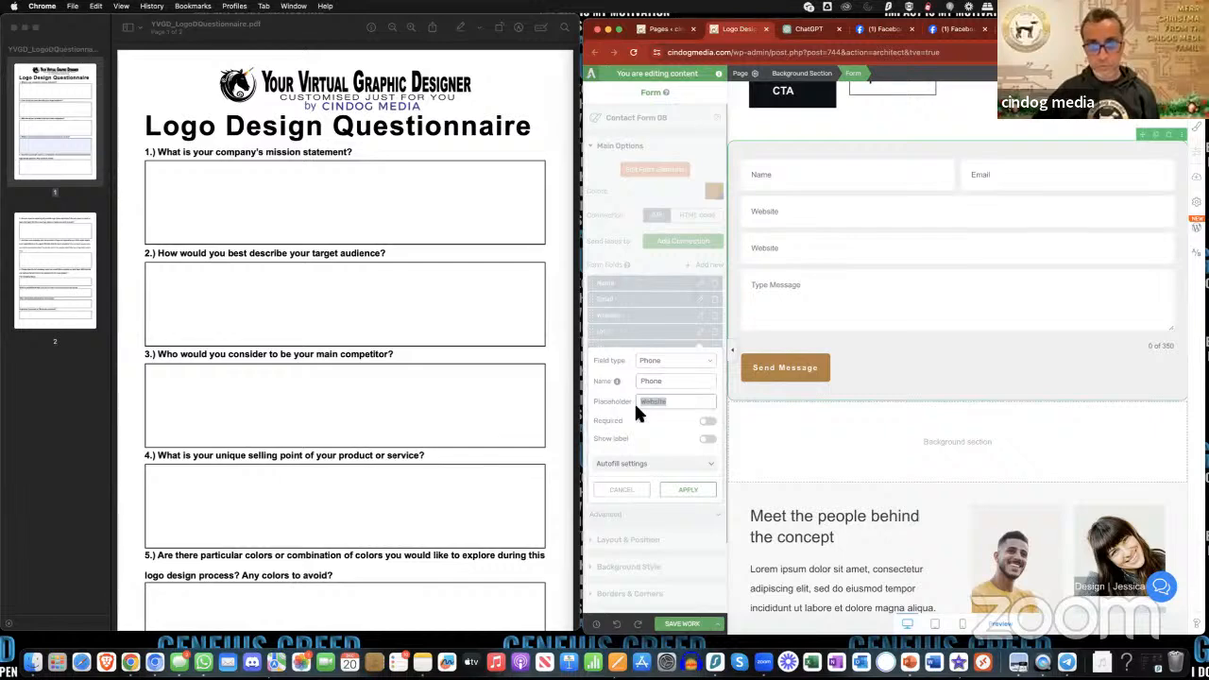
type("Phone")
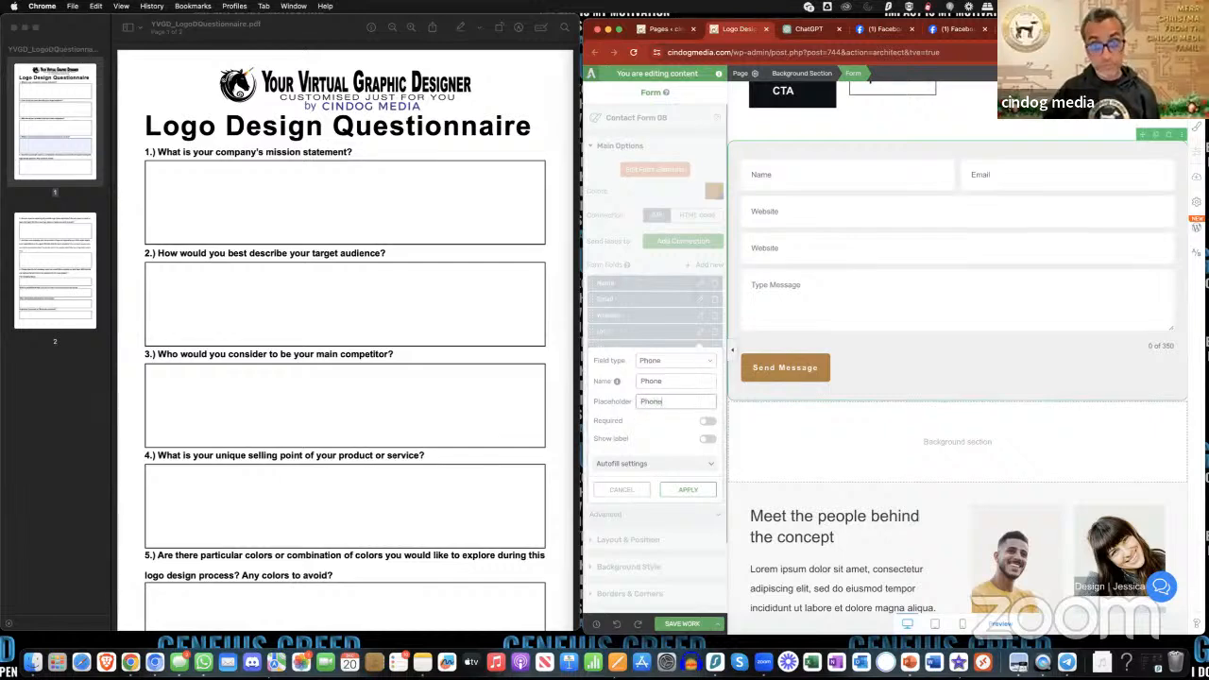
left_click(693, 490)
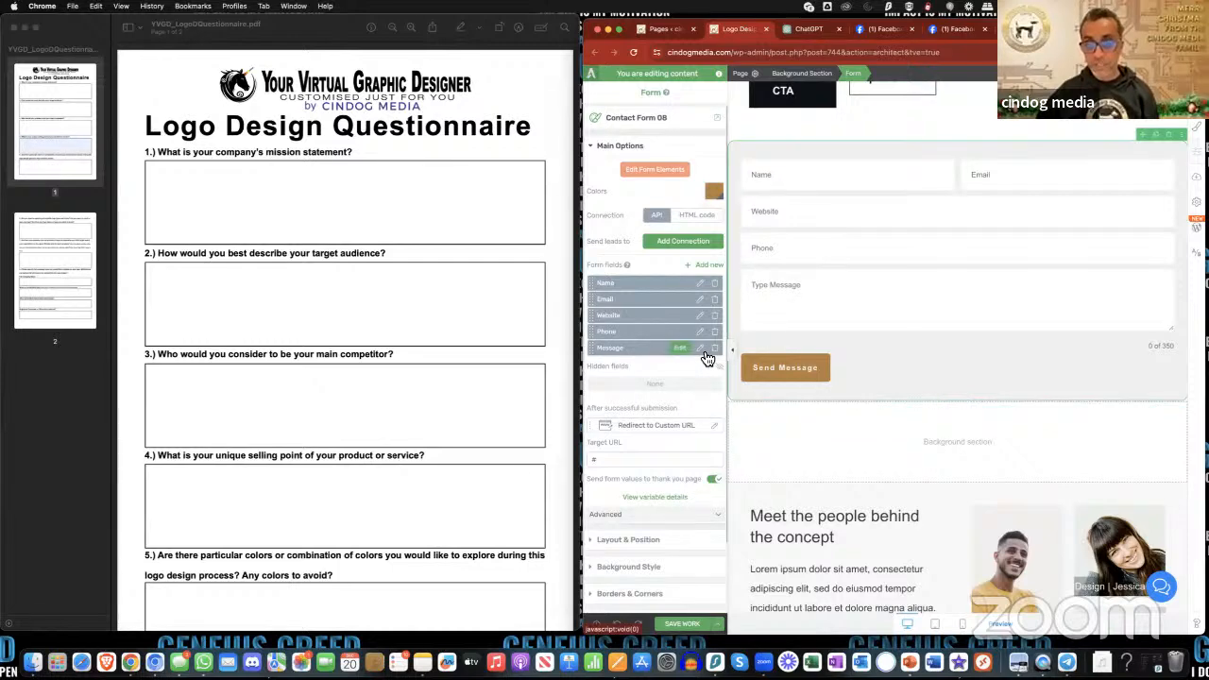
- Duplicate the Type Message text area twice, finish editing the form elements and save the page
left_click(659, 174)
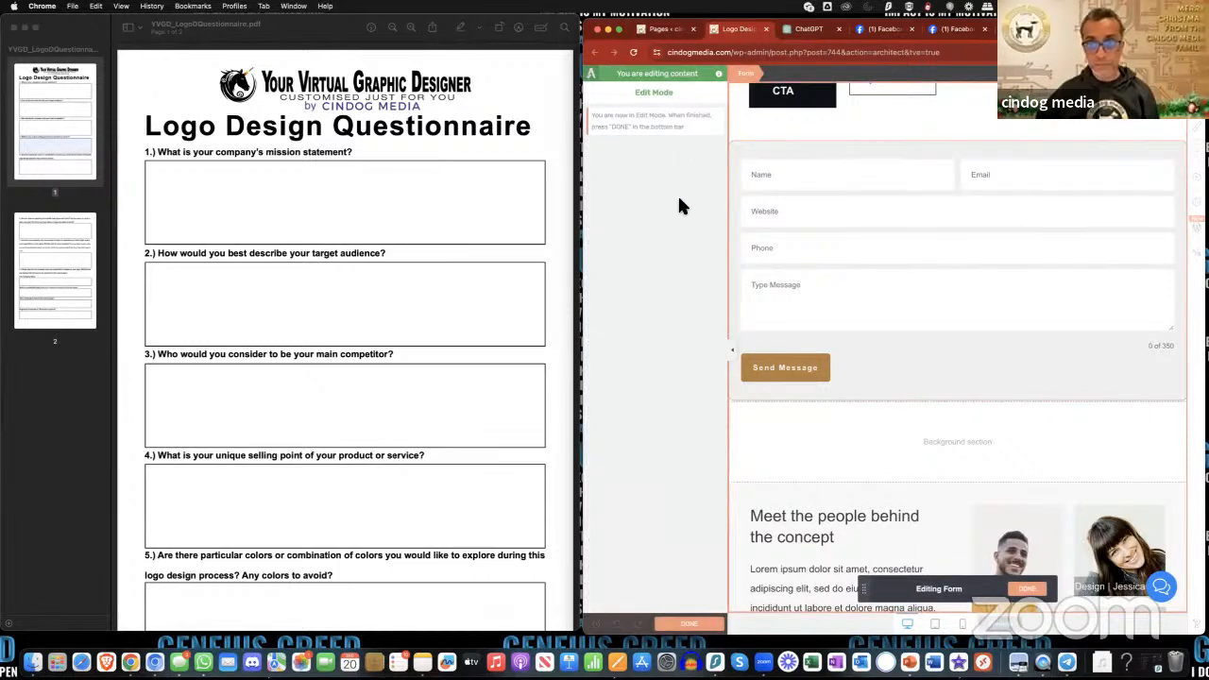
left_click(842, 289)
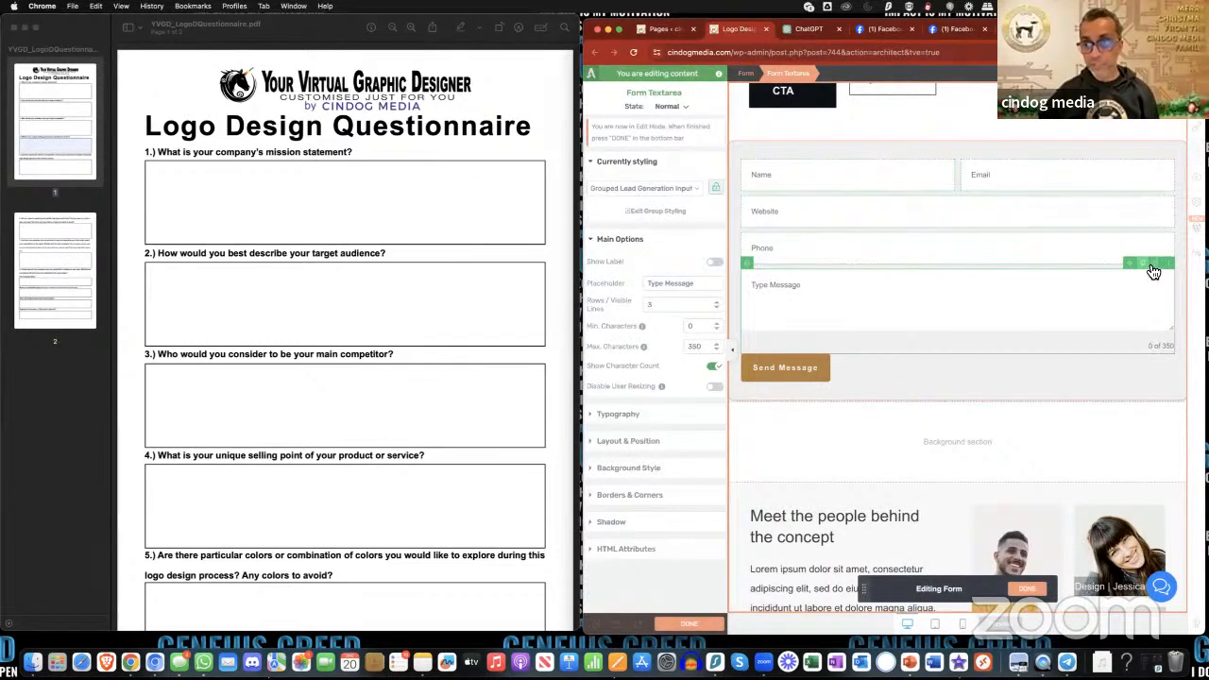
left_click(1152, 266)
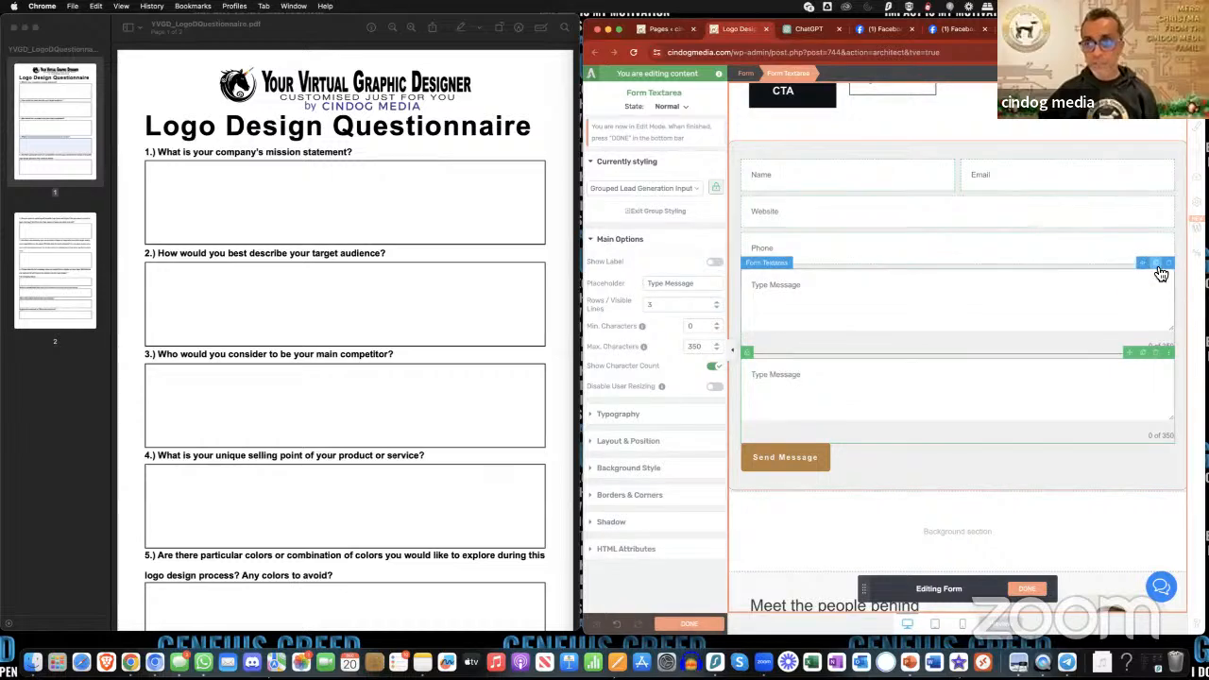
left_click(1158, 266)
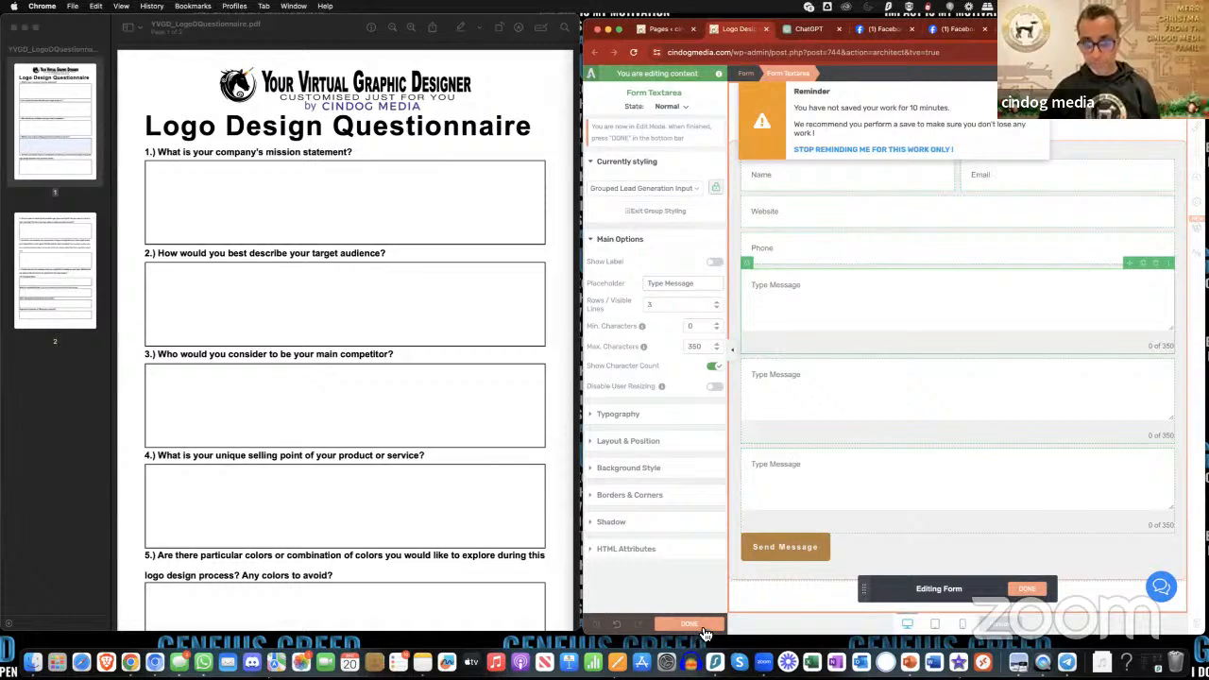
left_click(1025, 590)
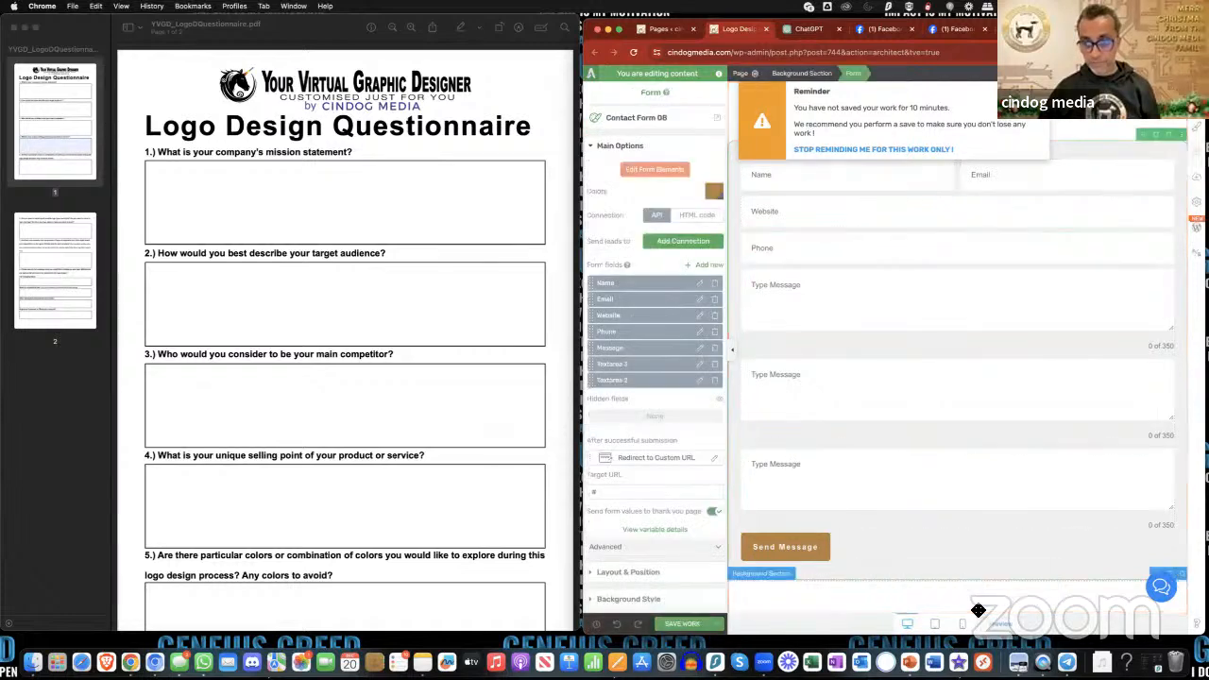
left_click(690, 625)
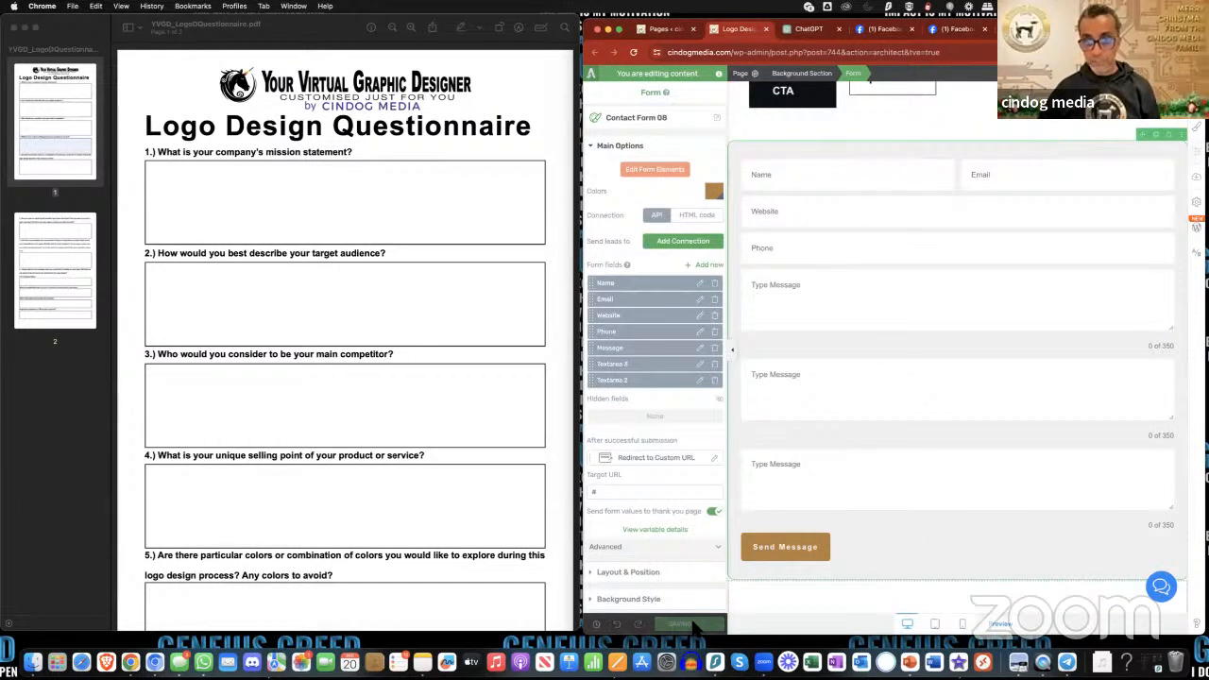
- Reopen the form elements for editing and duplicate the Type Message text area repeatedly to make fields for the remaining questions
left_click(677, 180)
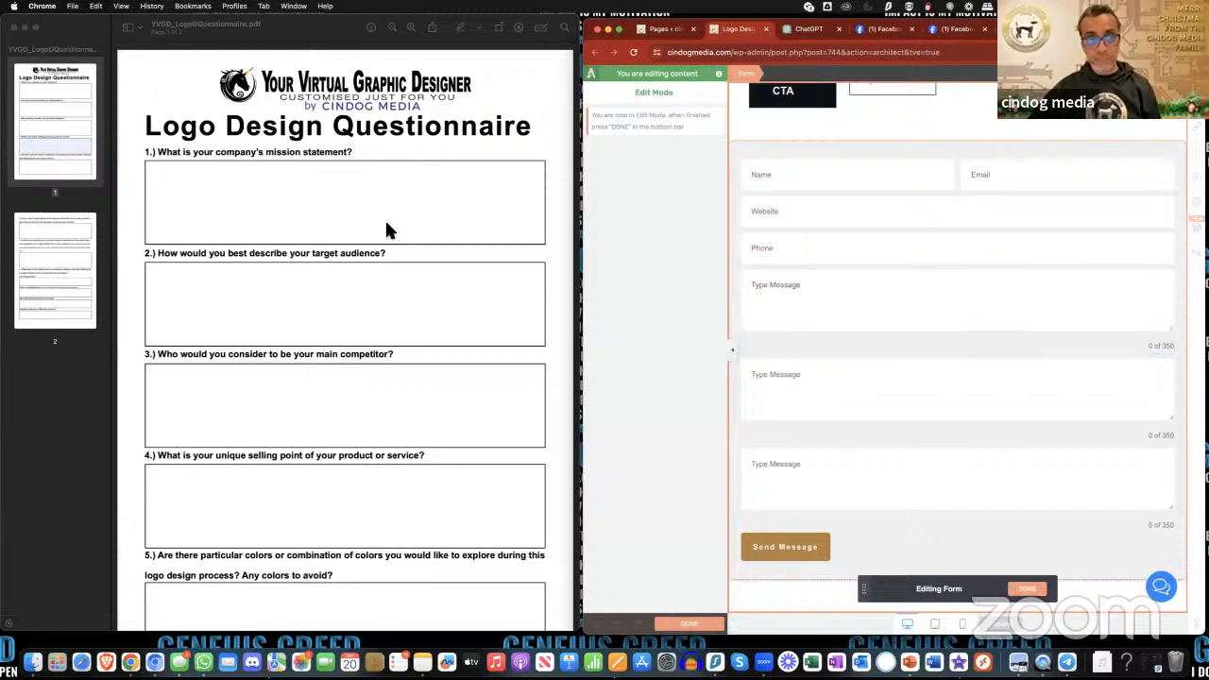
left_click(869, 313)
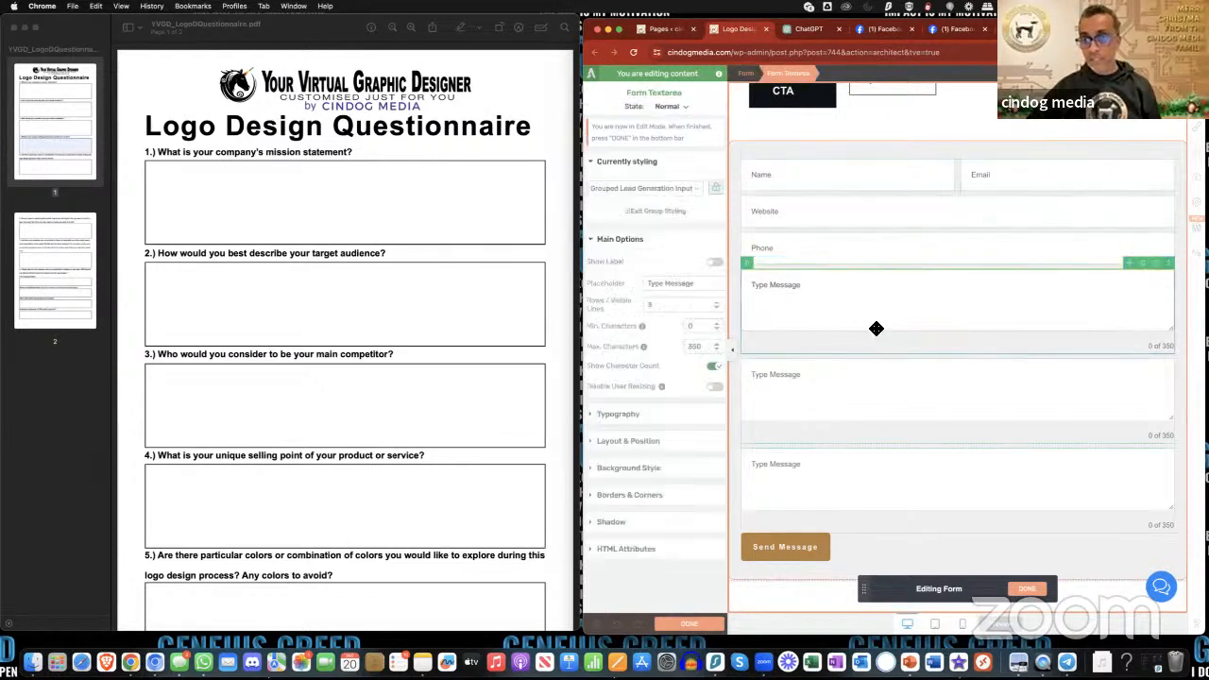
left_click(1145, 265)
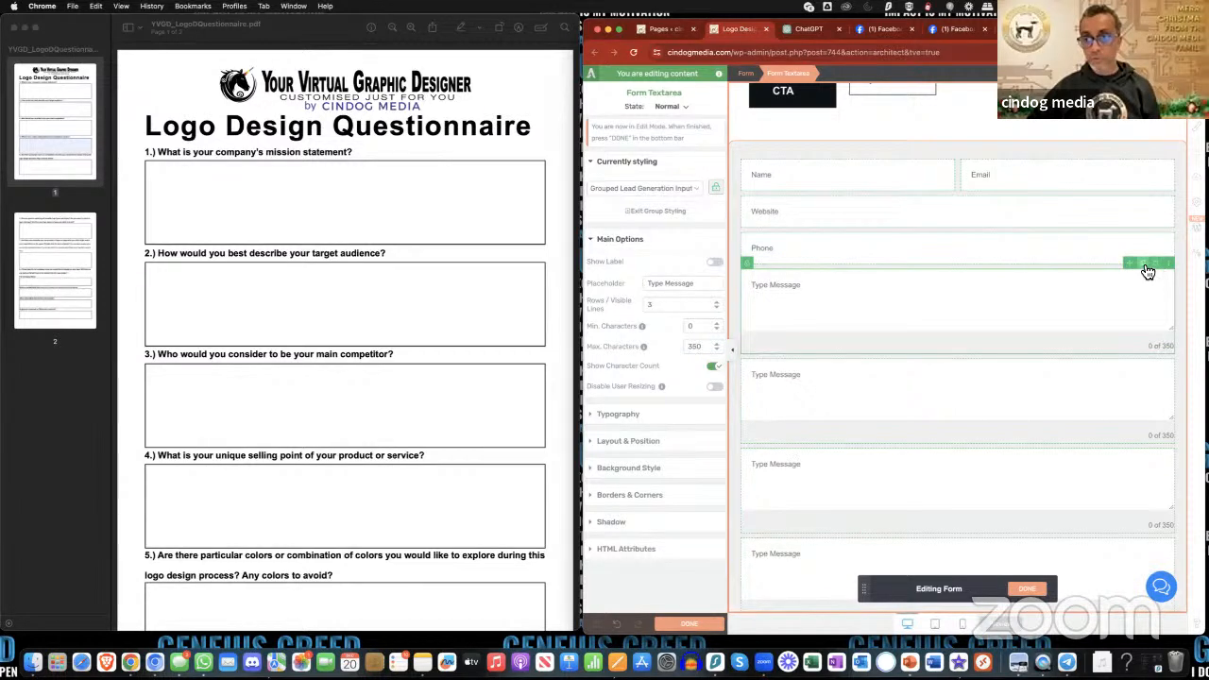
left_click(1146, 266)
left_click(1128, 297)
left_click(1147, 266)
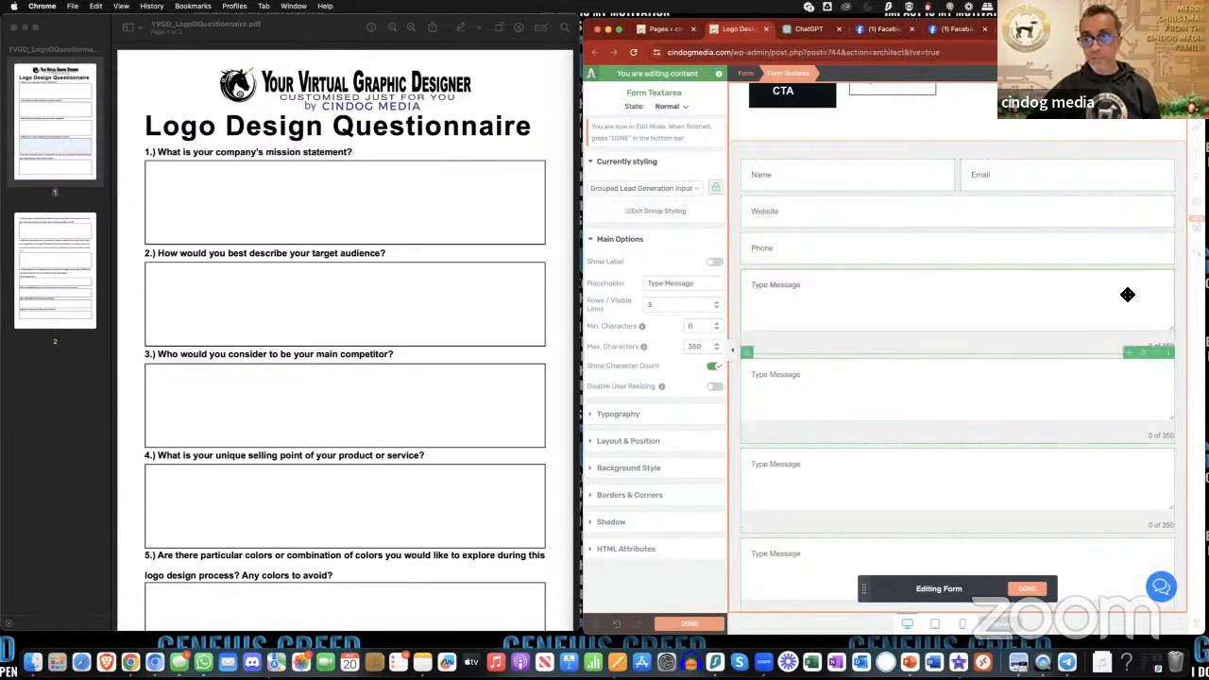
left_click(1128, 295)
left_click(1147, 266)
left_click(1125, 291)
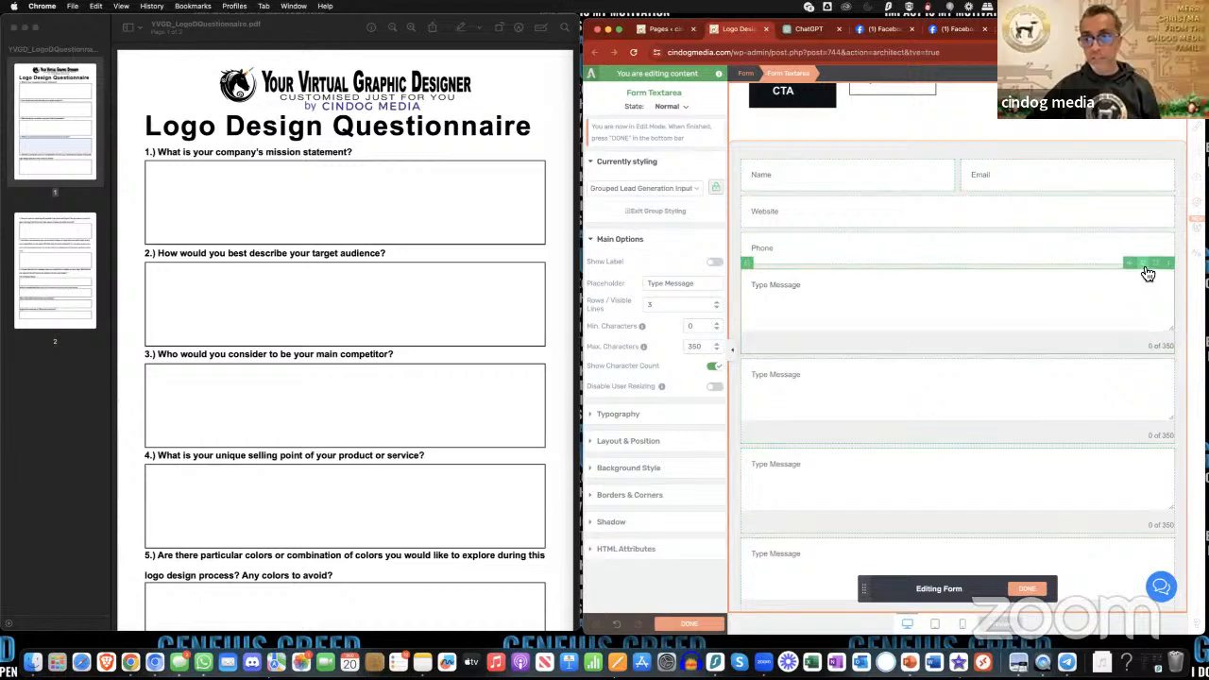
left_click(1146, 267)
left_click(1106, 292)
left_click(1146, 266)
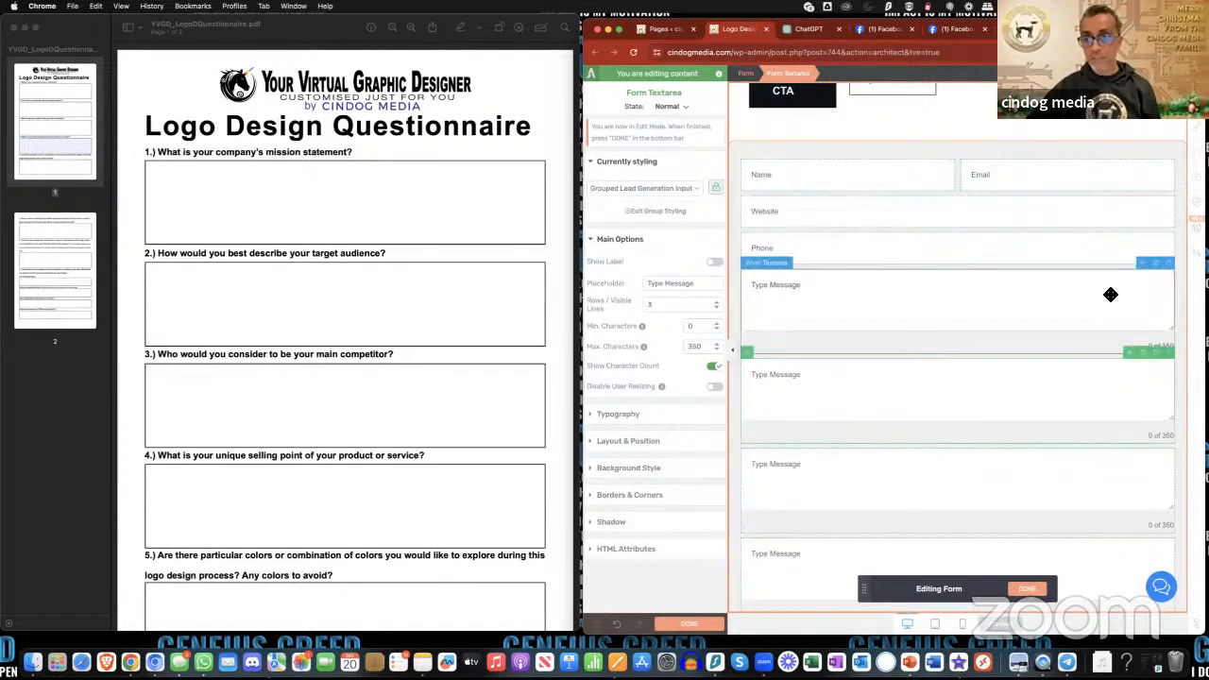
left_click(1058, 281)
left_click(1146, 265)
scroll(1047, 331, "down", 5)
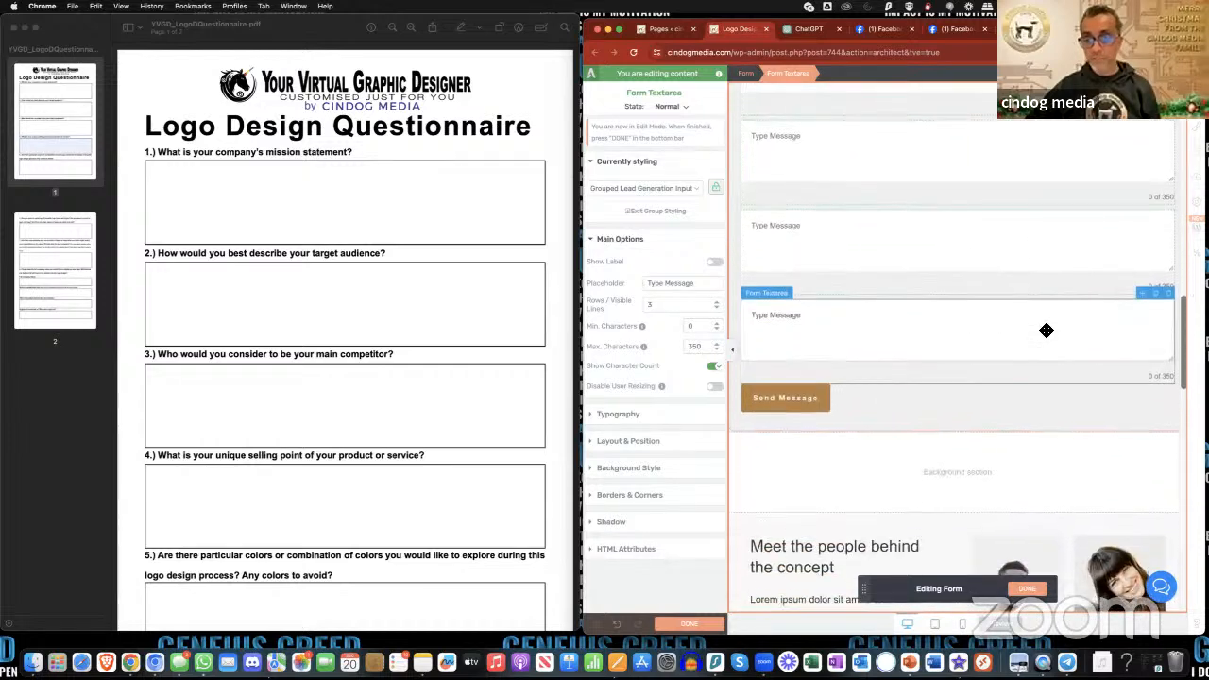
scroll(1047, 330, "up", 5)
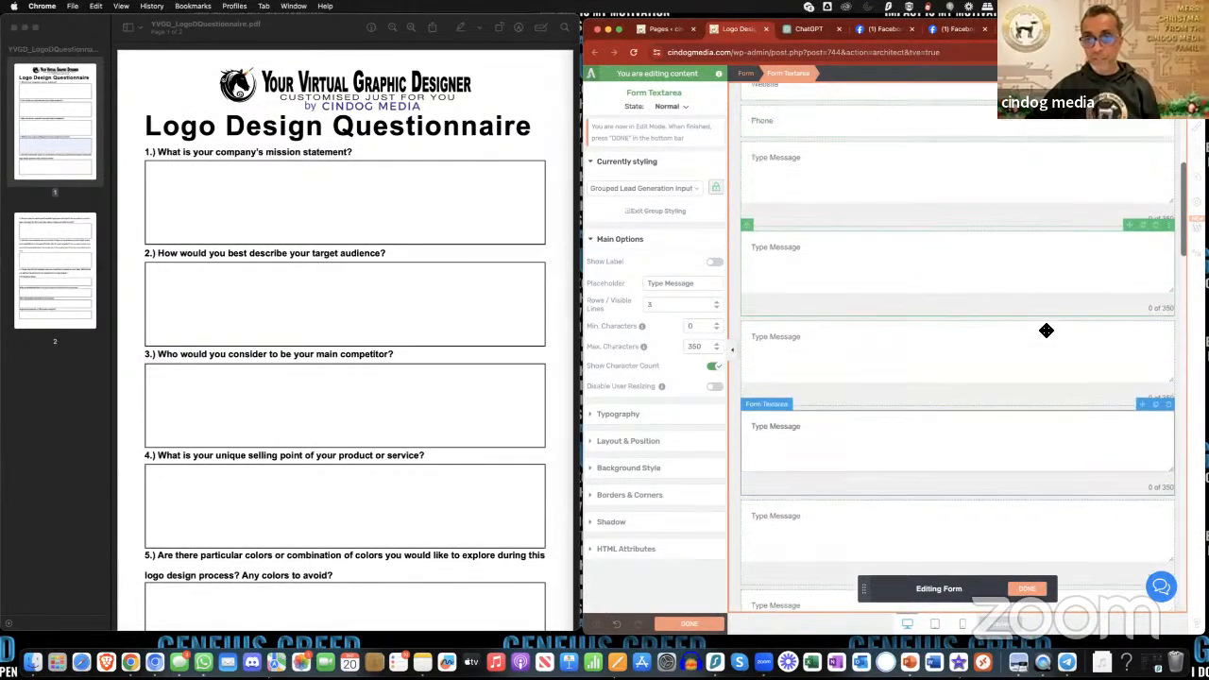
scroll(1047, 331, "up", 2)
scroll(1047, 331, "down", 1)
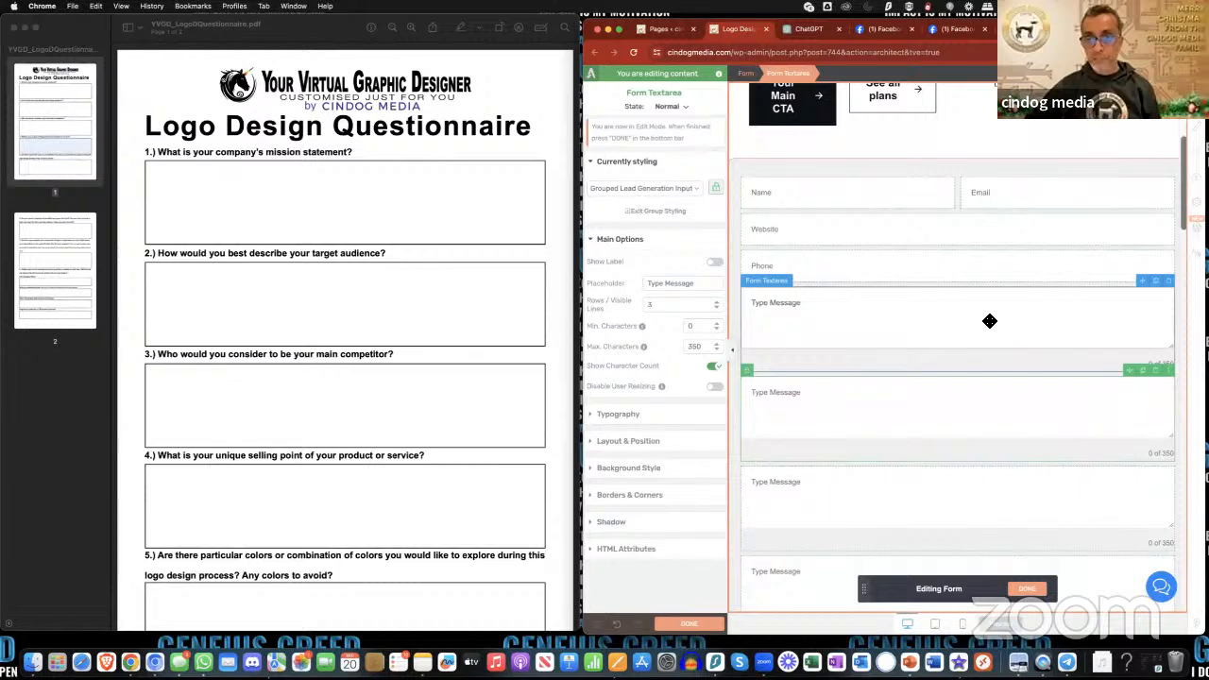
- Set the first text area's placeholder to "What is your company's mission statement?" and its visible rows to 2
left_click(990, 321)
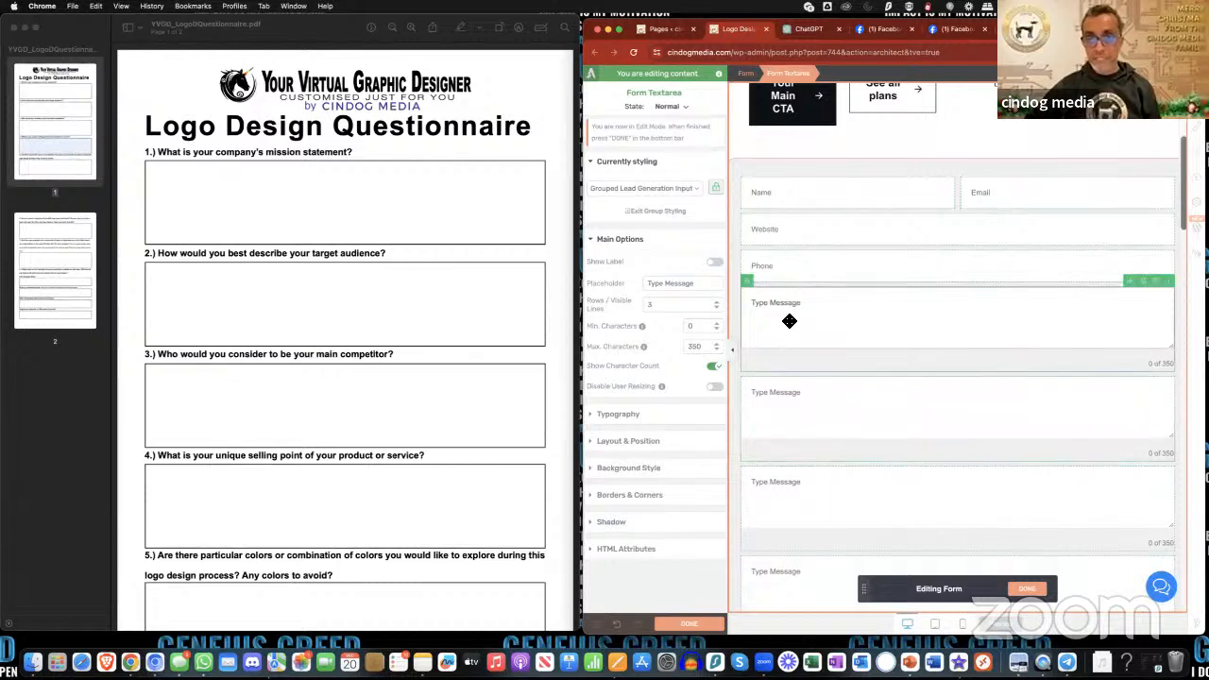
triple_click(699, 286)
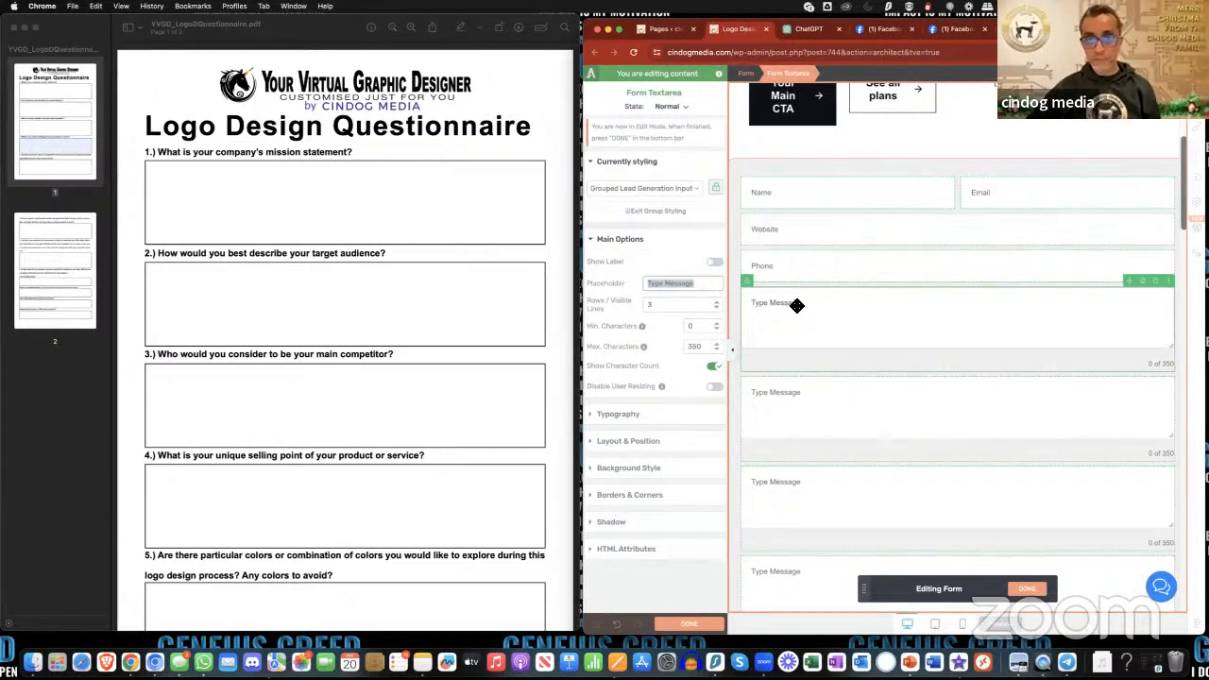
double_click(677, 283)
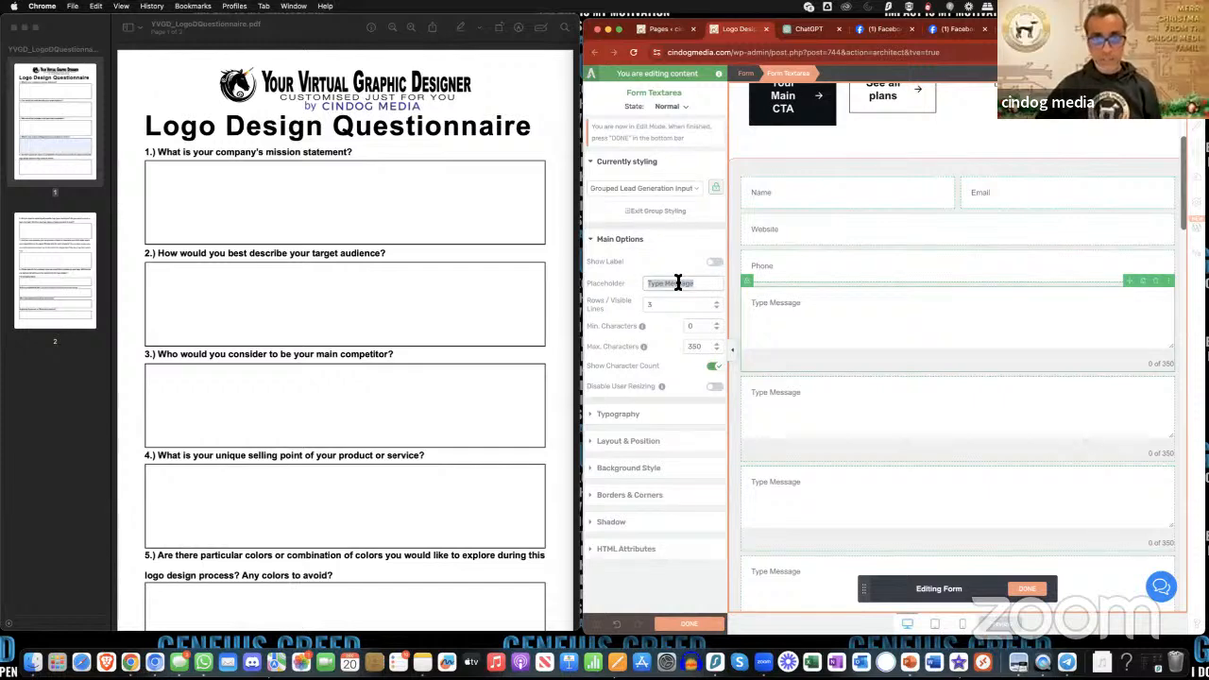
type("What is your comp")
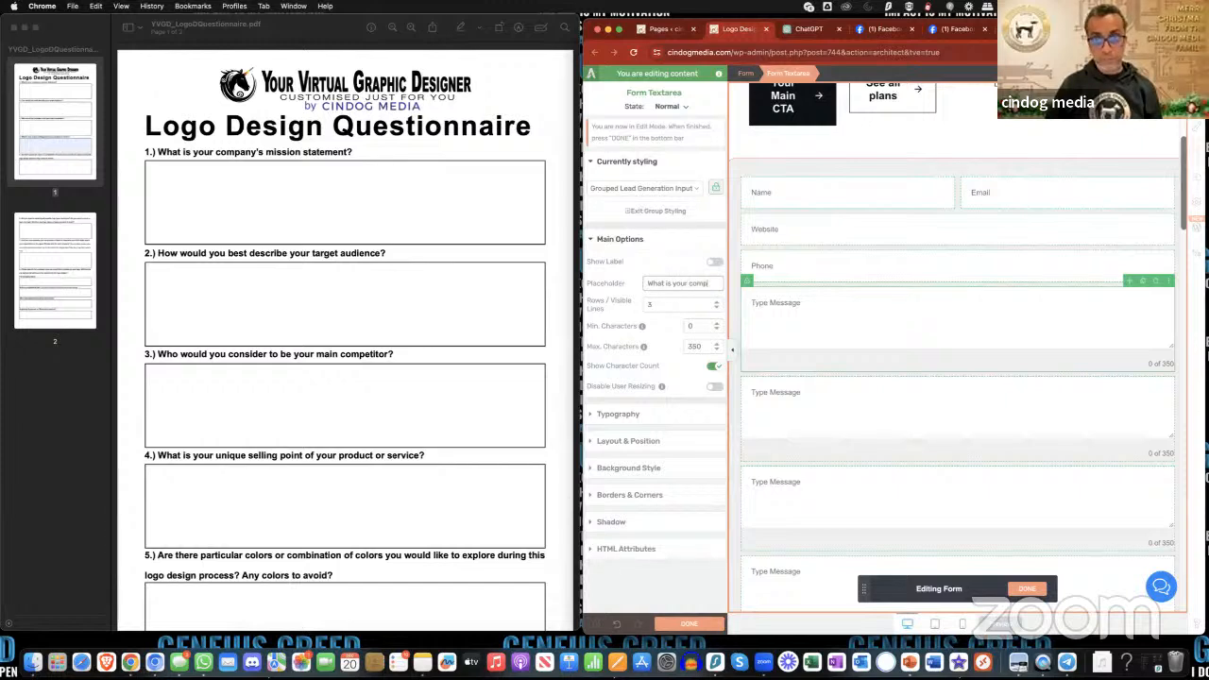
type("any's mission")
type(" statement?")
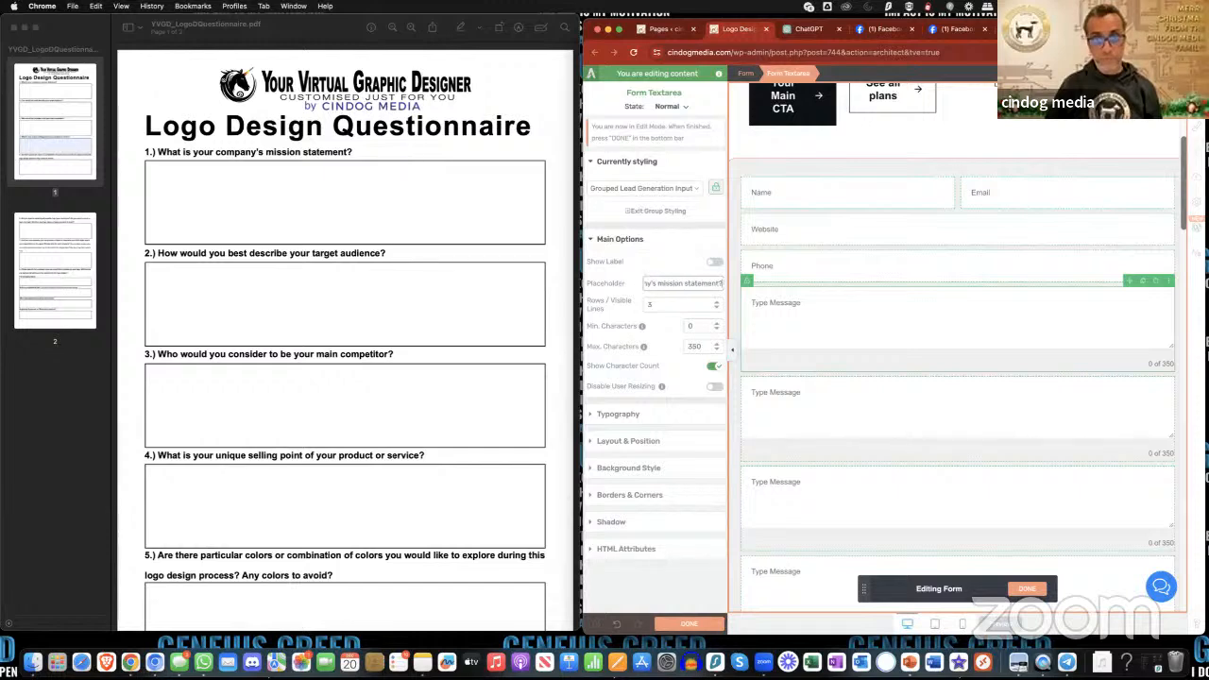
key("Tab")
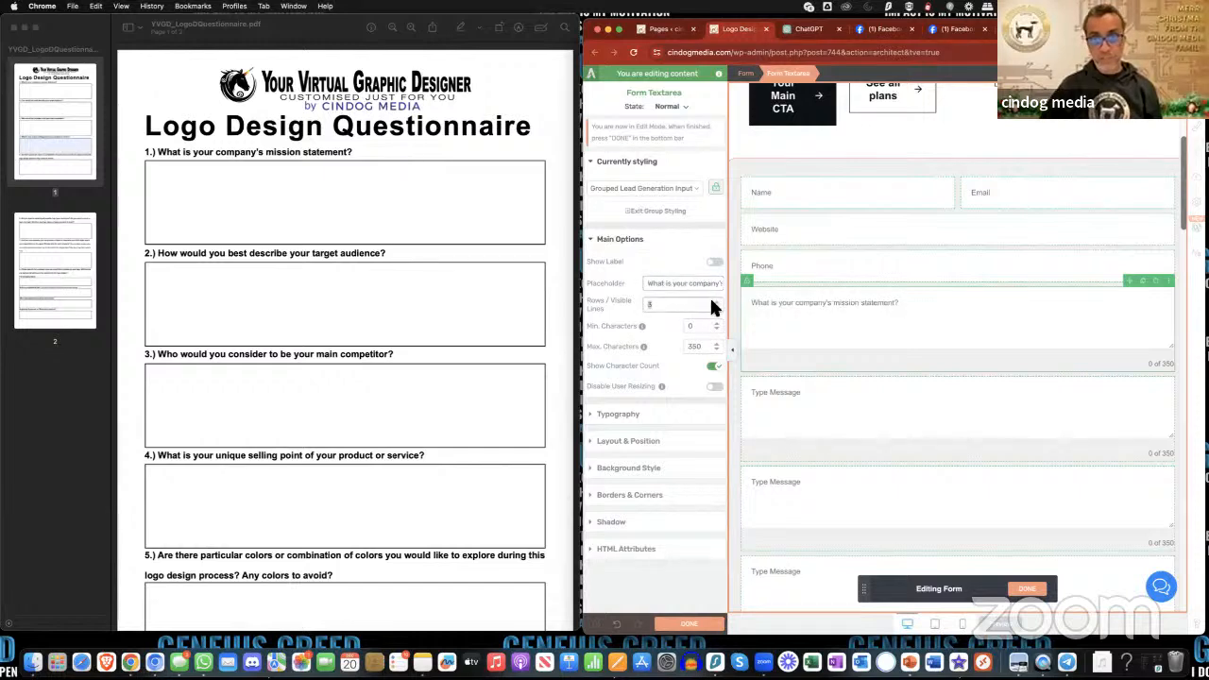
type("2")
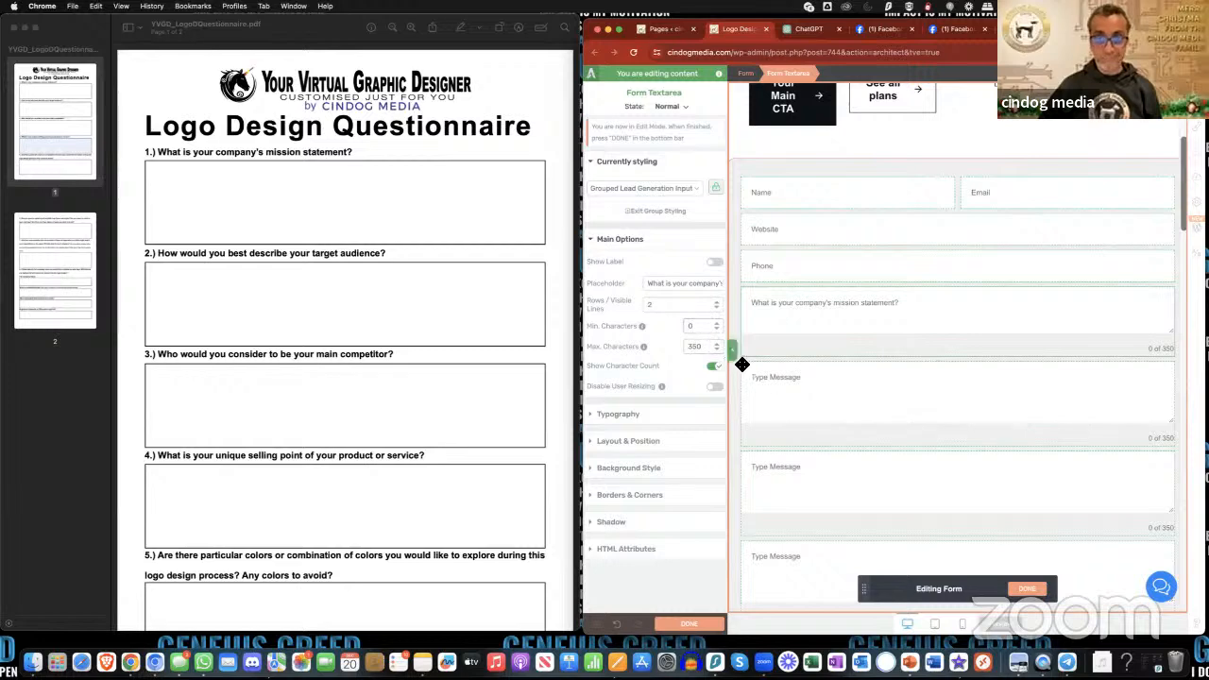
- Set the second text area's placeholder to "How would you best describe your target audience?"
left_click(775, 381)
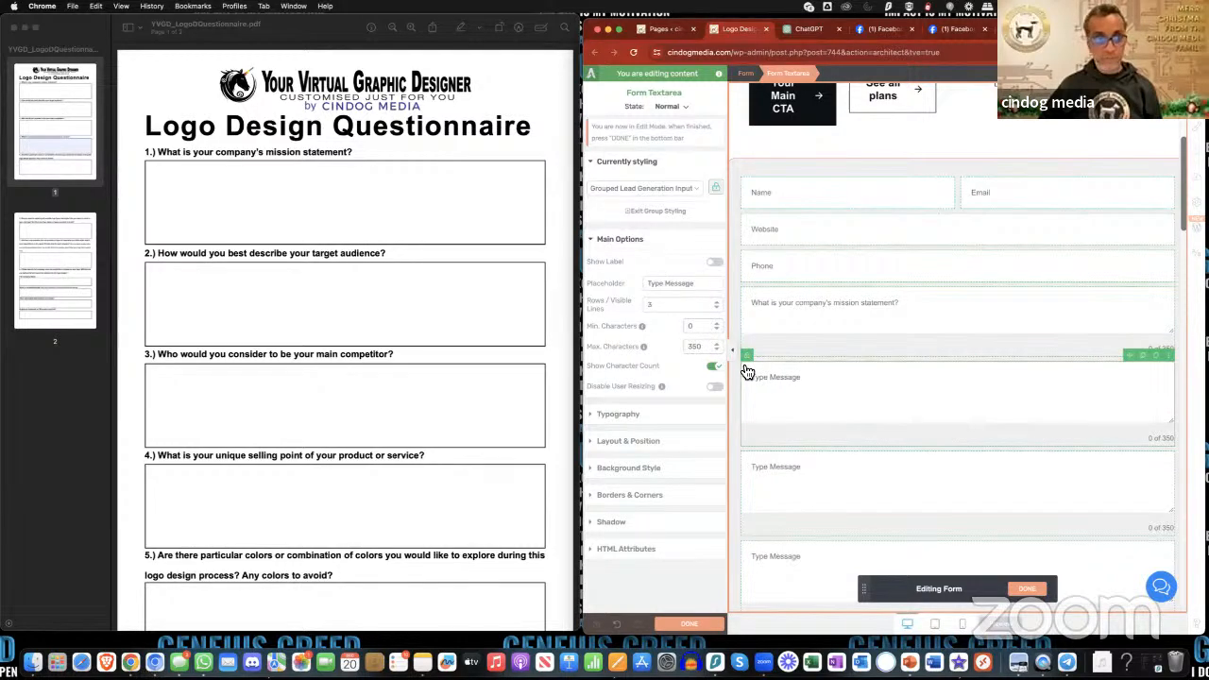
triple_click(677, 283)
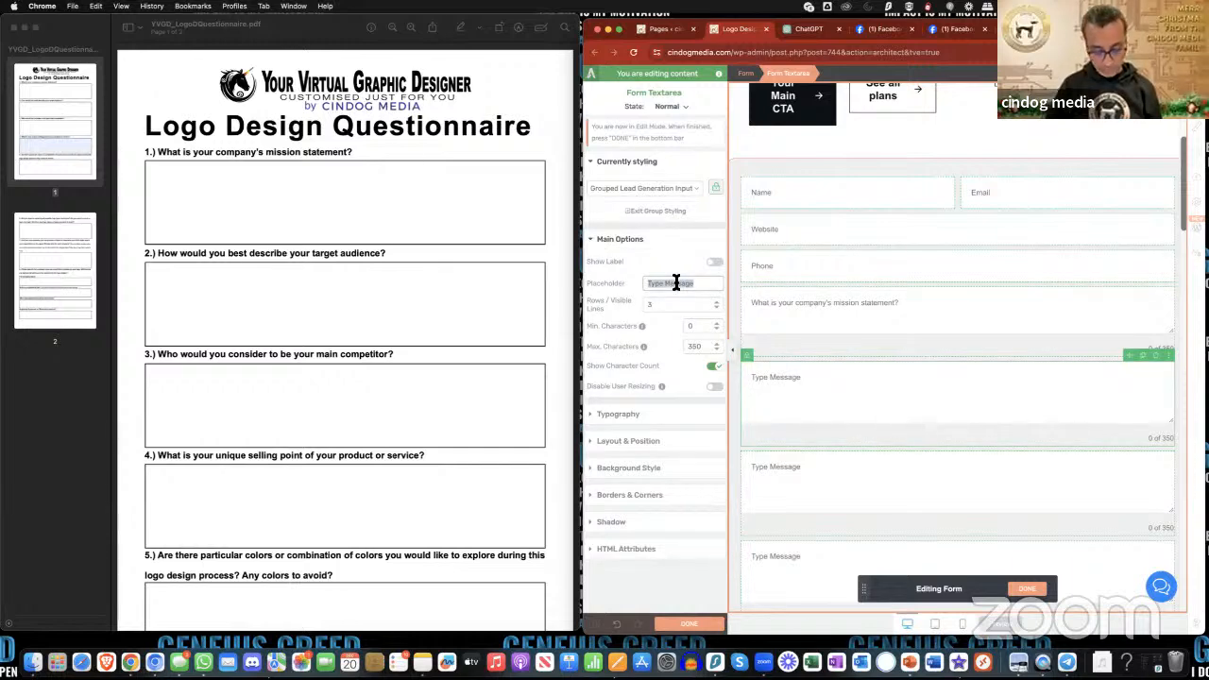
type("How would yo")
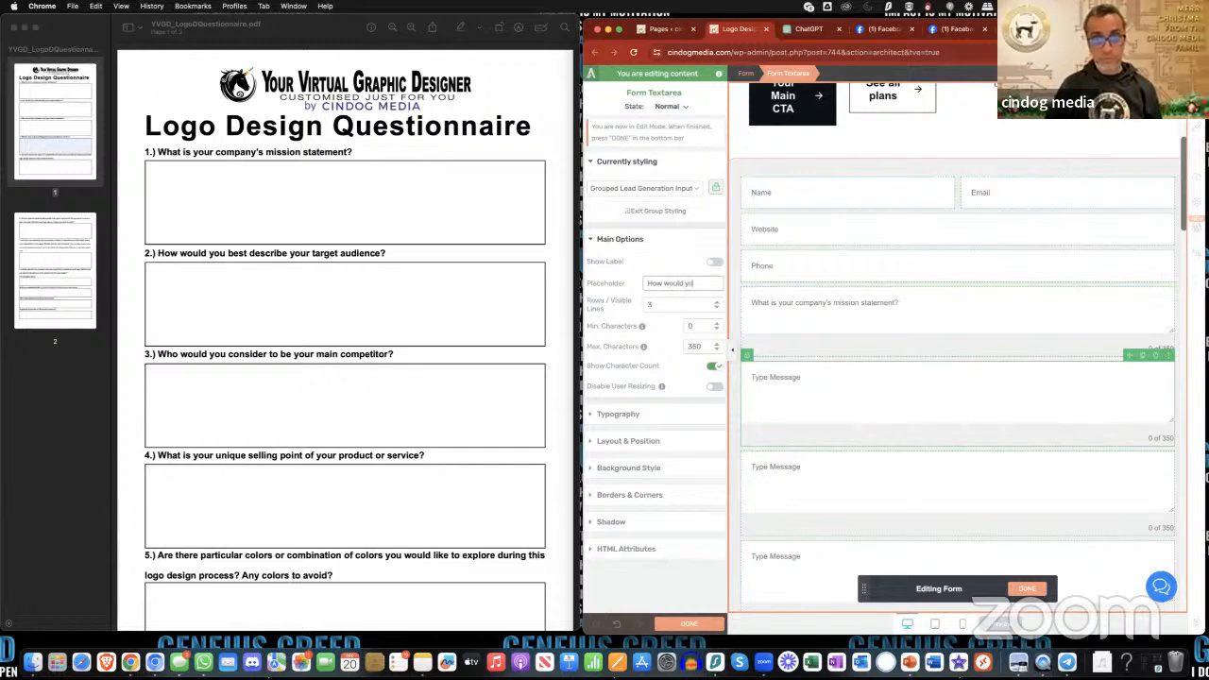
type("u best des")
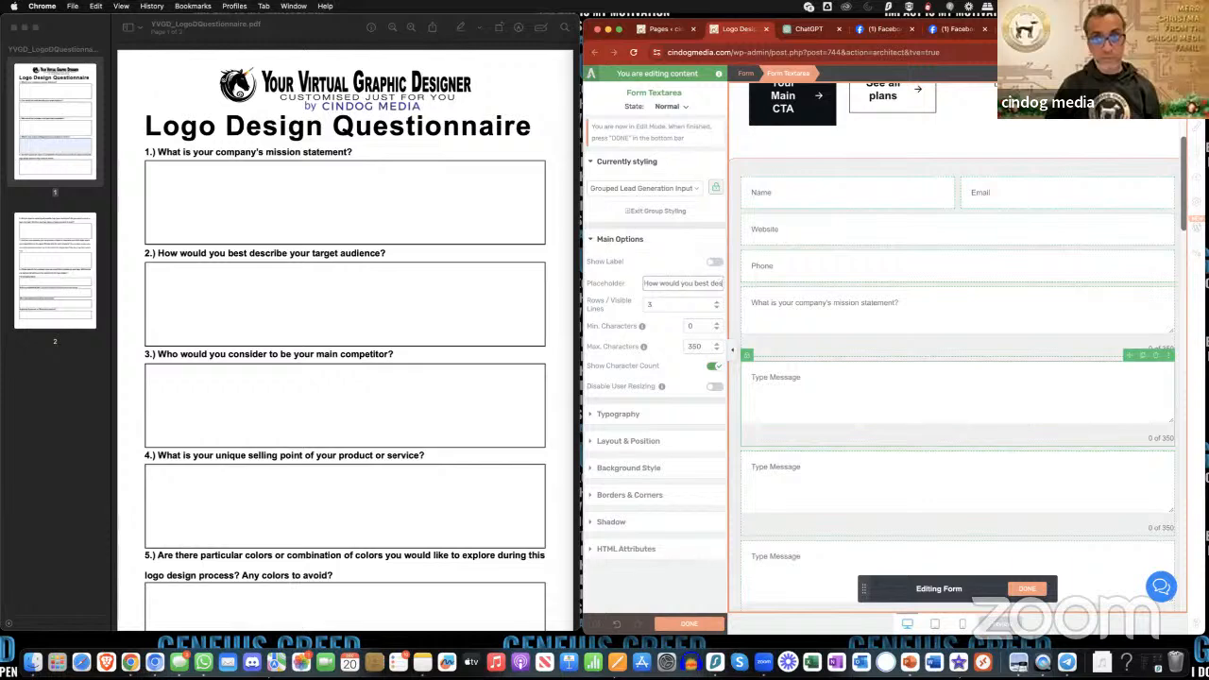
type("cribe")
type(" your targe")
type("t aud")
type("ience?")
left_click(686, 310)
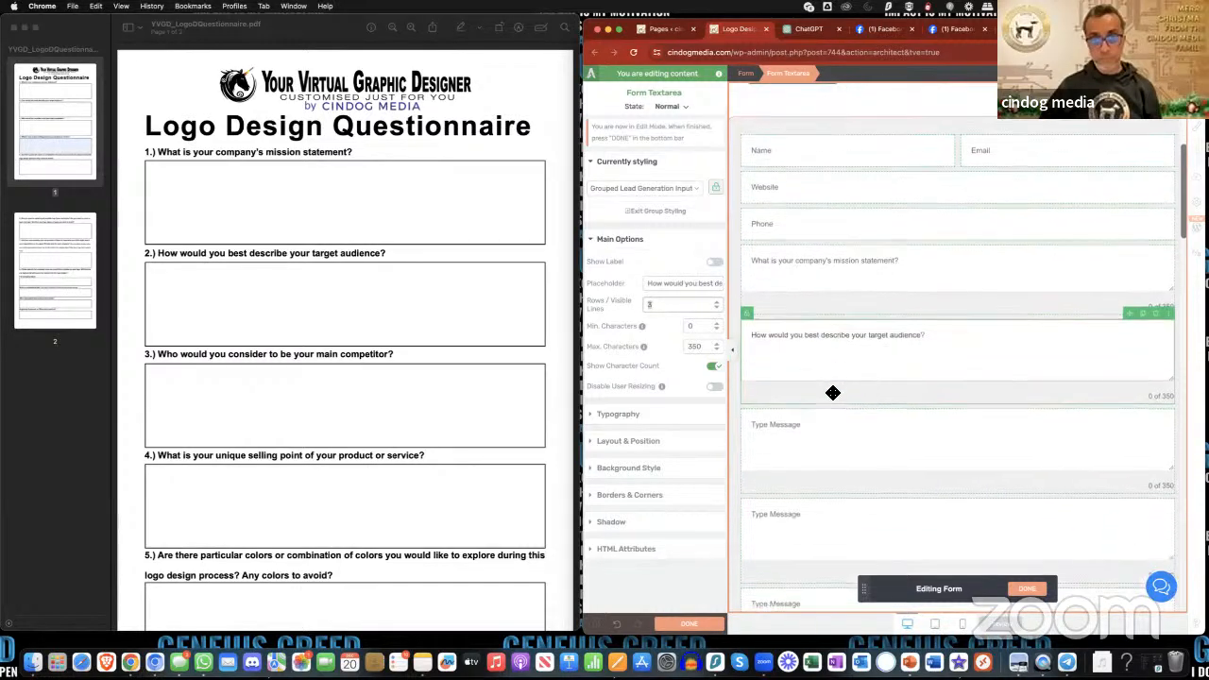
- Copy "Who would you consider to be your main competitor?" from the questionnaire PDF into the third text area's placeholder
scroll(833, 392, "down", 2)
left_click(833, 392)
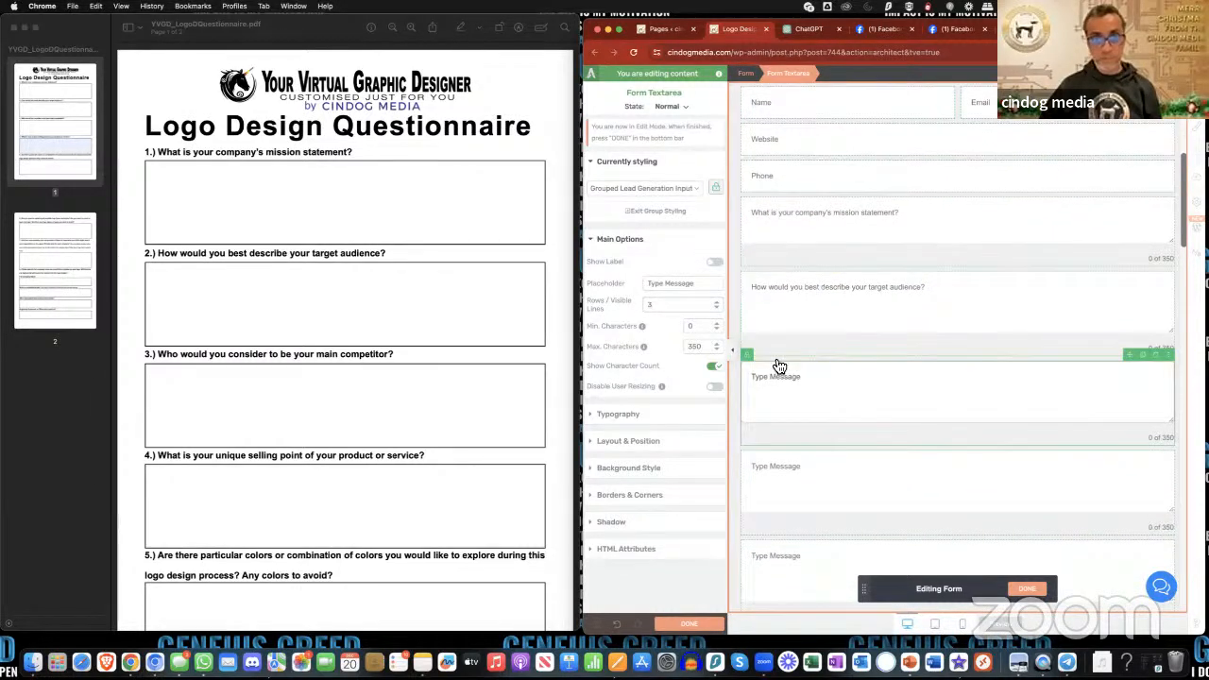
triple_click(680, 284)
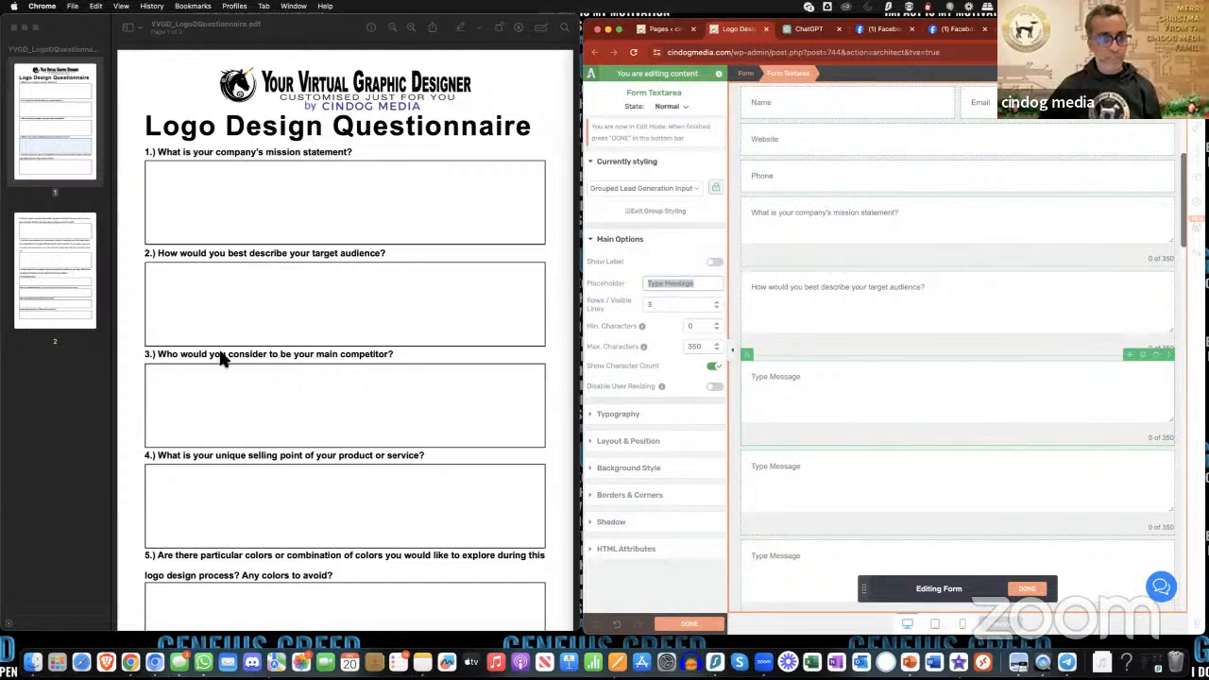
left_click(162, 359)
left_click_drag(161, 358, 401, 360)
key("super+c")
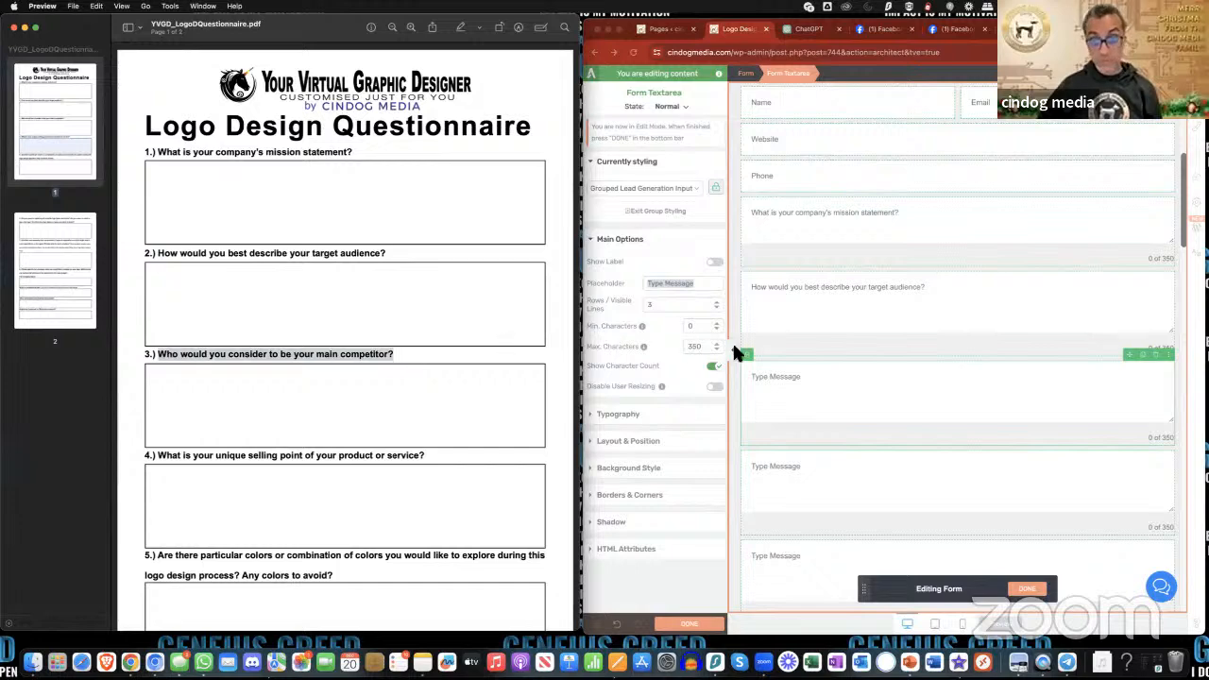
left_click(682, 284)
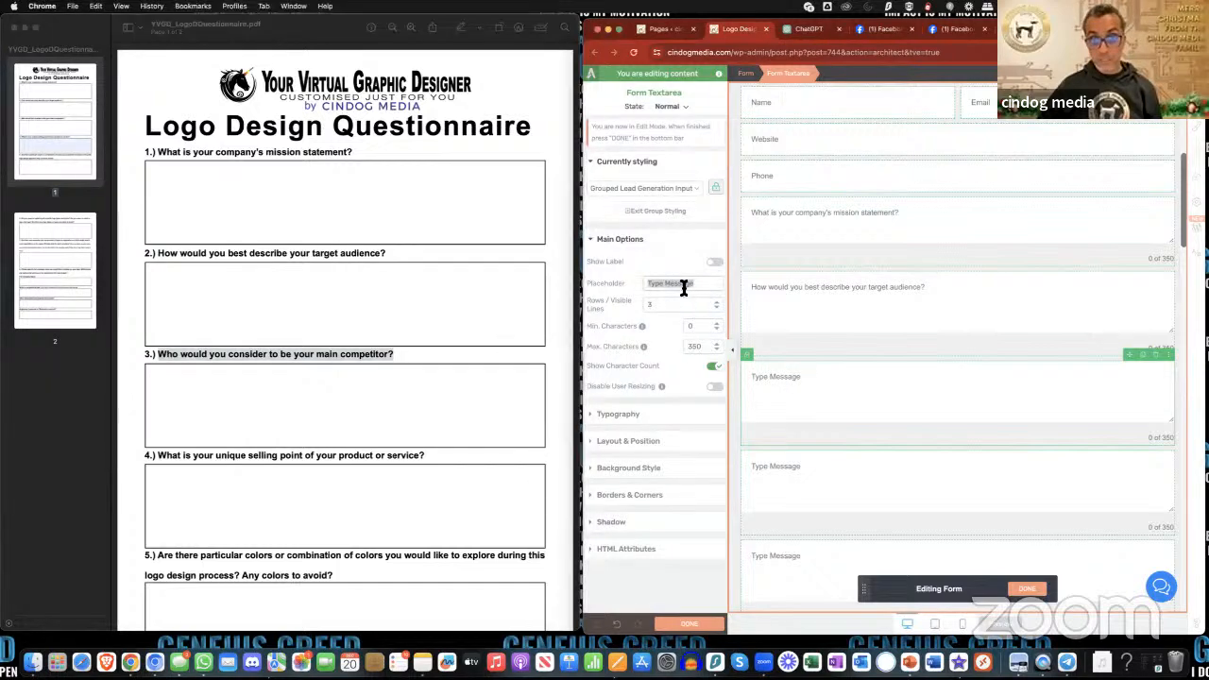
key("super+v")
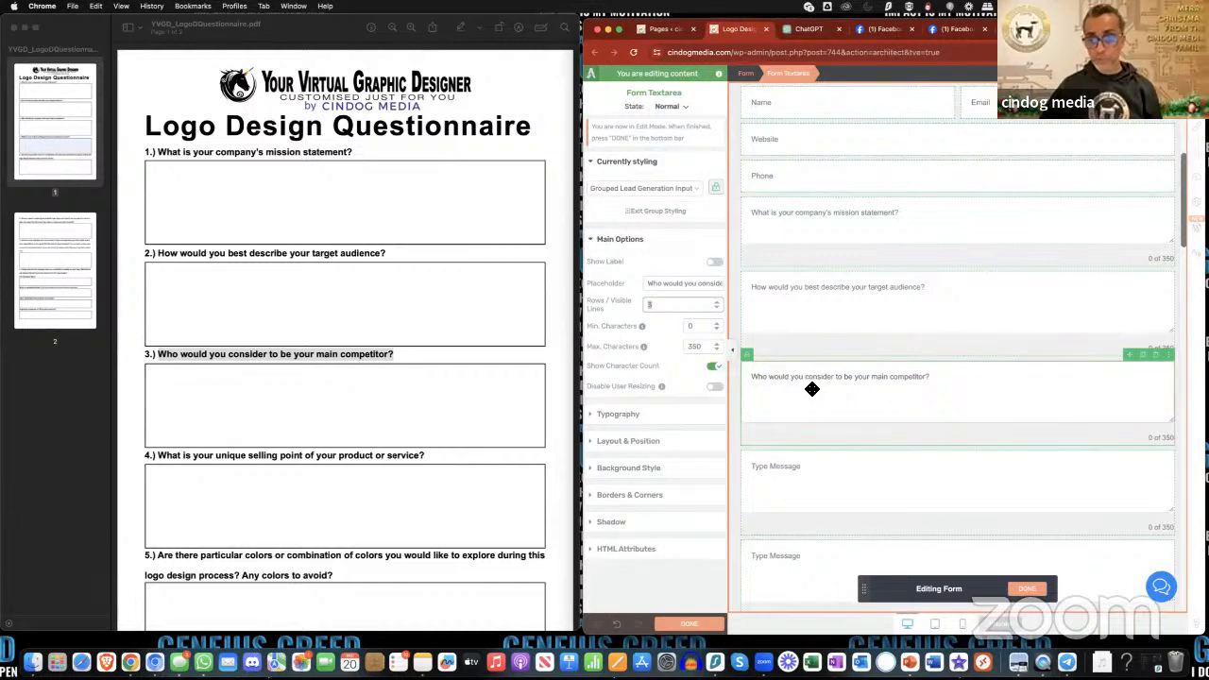
- Change "competitor" to the plural "competitors" in the third text area's placeholder
triple_click(704, 283)
left_click(704, 285)
left_click_drag(719, 286, 742, 290)
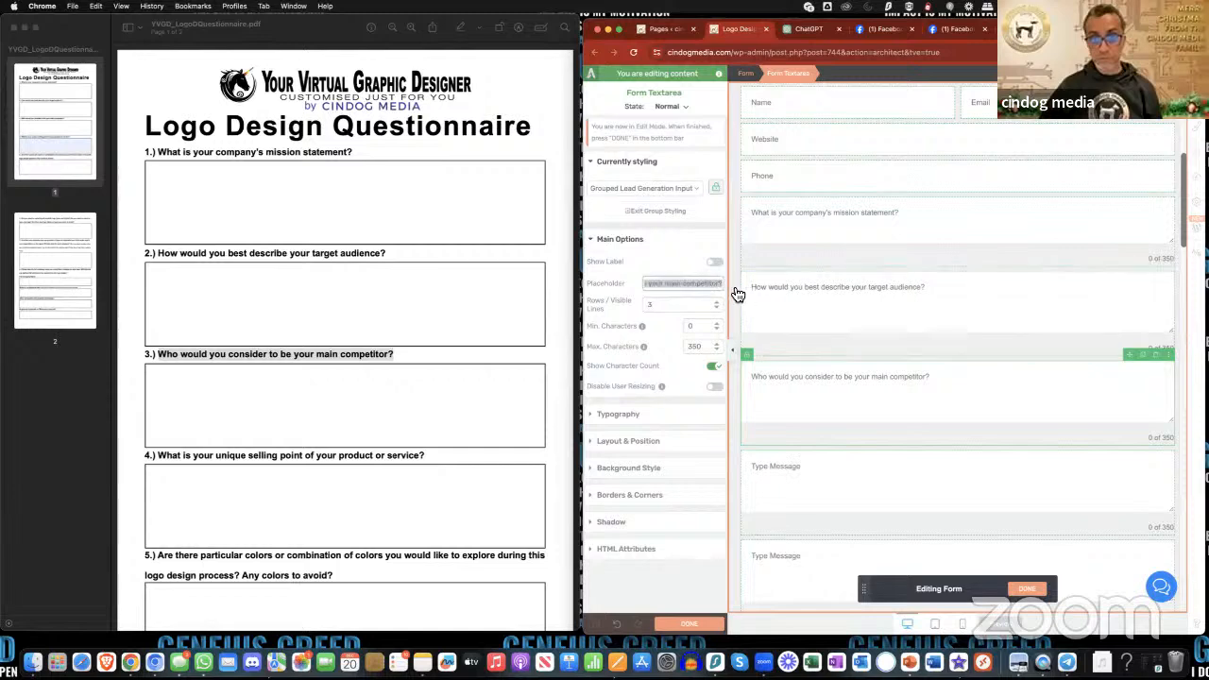
left_click(720, 286)
type("s")
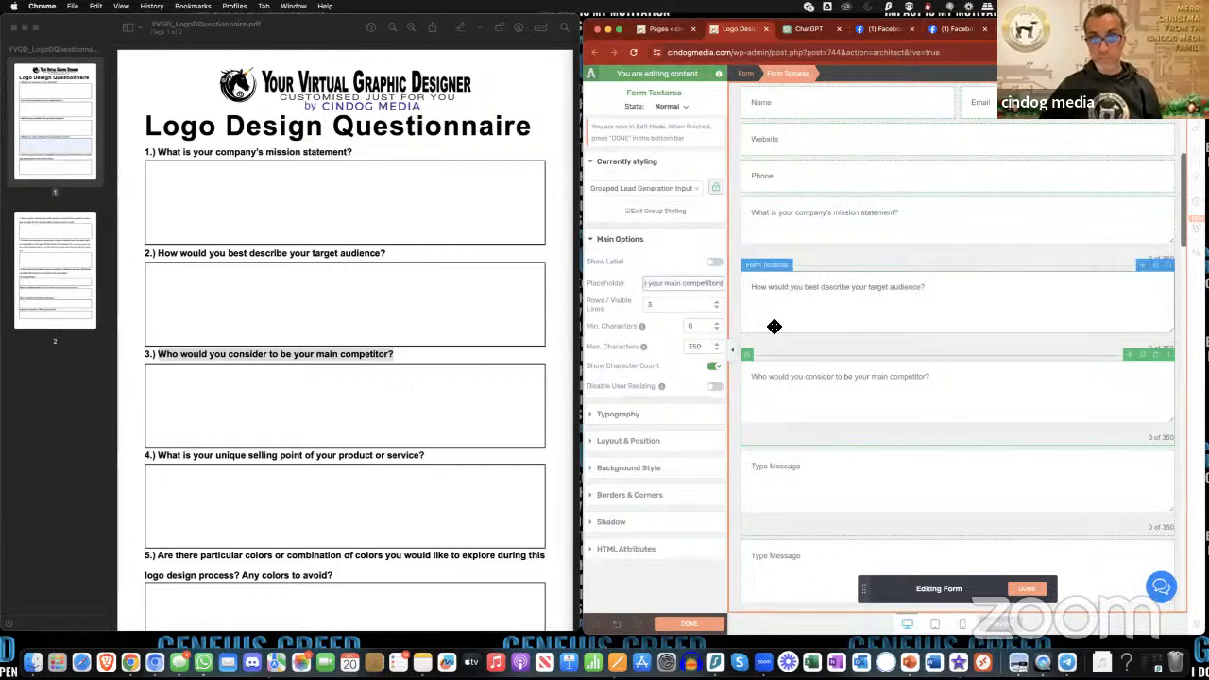
left_click(827, 389)
- Copy "What is your unique selling point of your product or service?" from the PDF into the fourth text area's placeholder
scroll(827, 425, "down", 2)
left_click(823, 413)
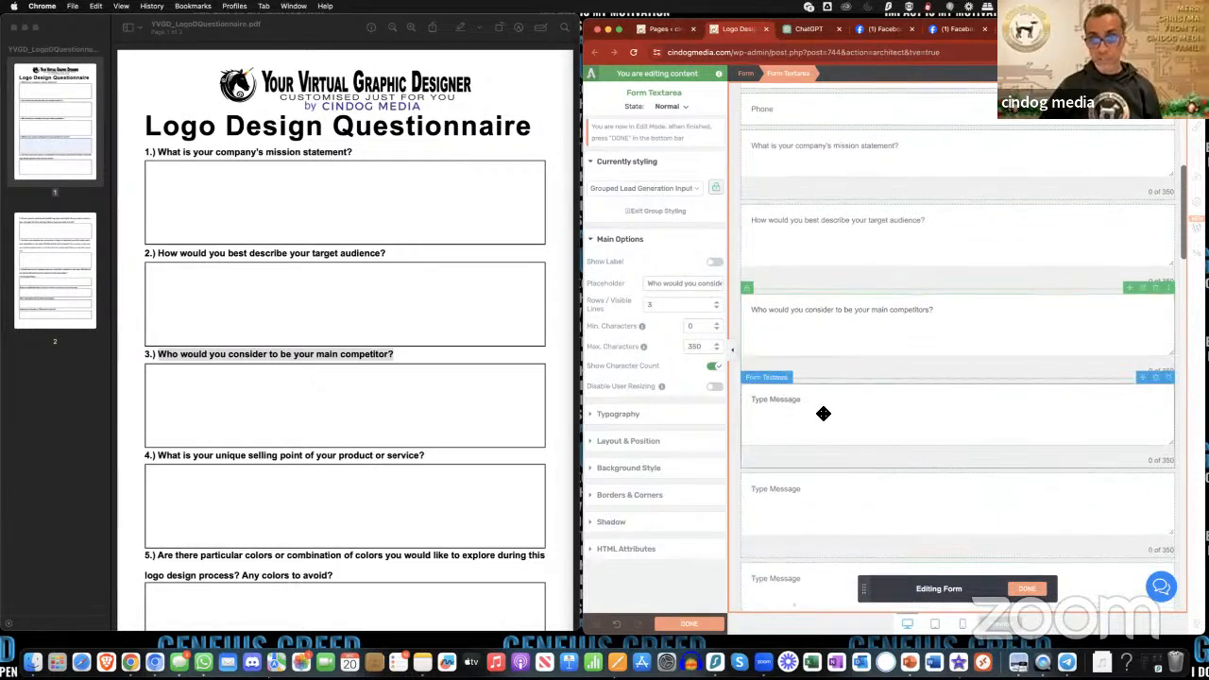
scroll(424, 380, "down", 3)
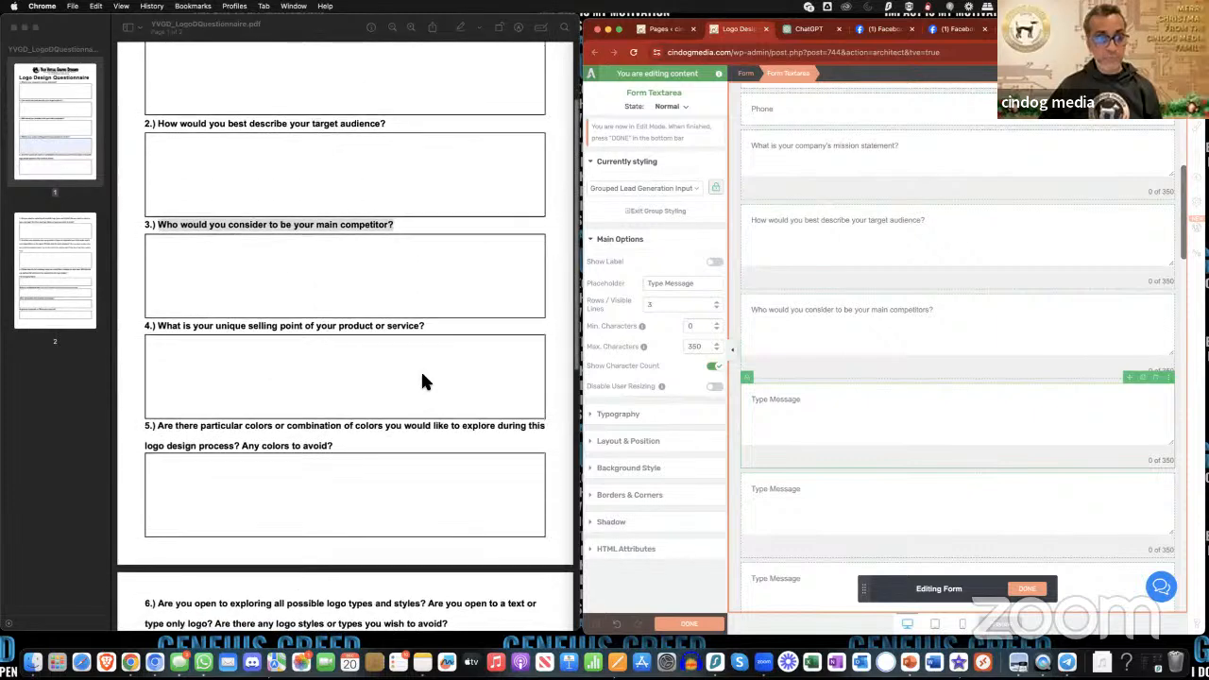
left_click(157, 327)
left_click_drag(157, 327, 427, 336)
key("super+c")
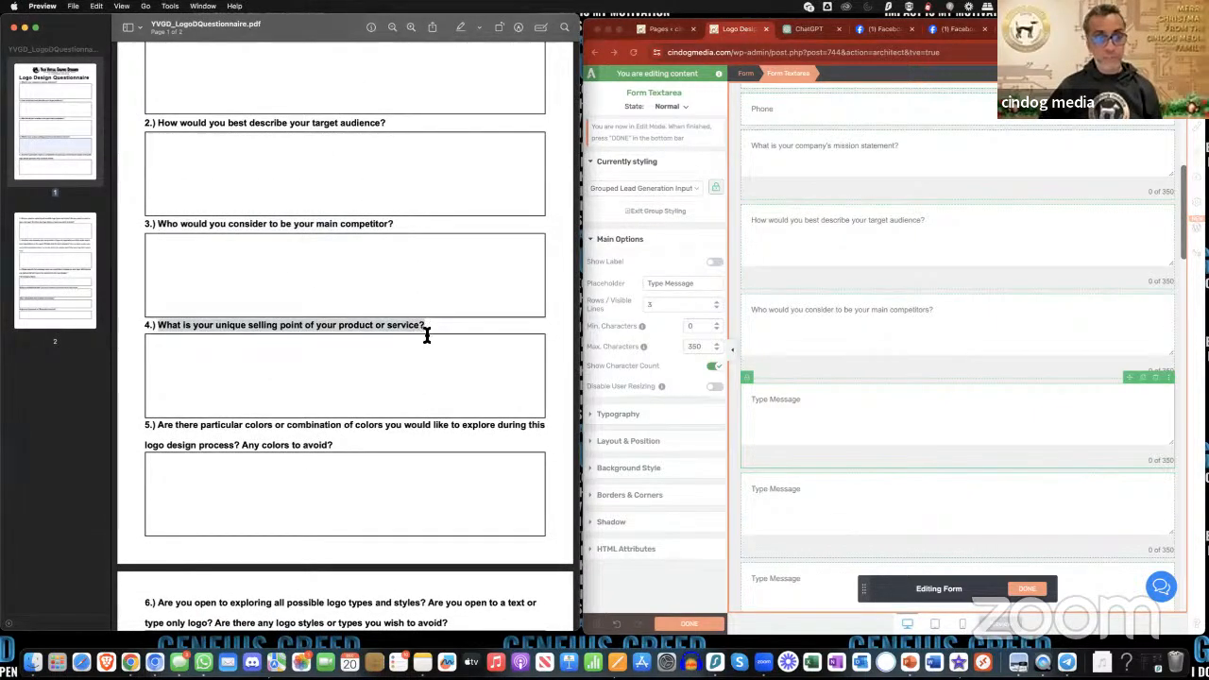
left_click(804, 399)
triple_click(668, 284)
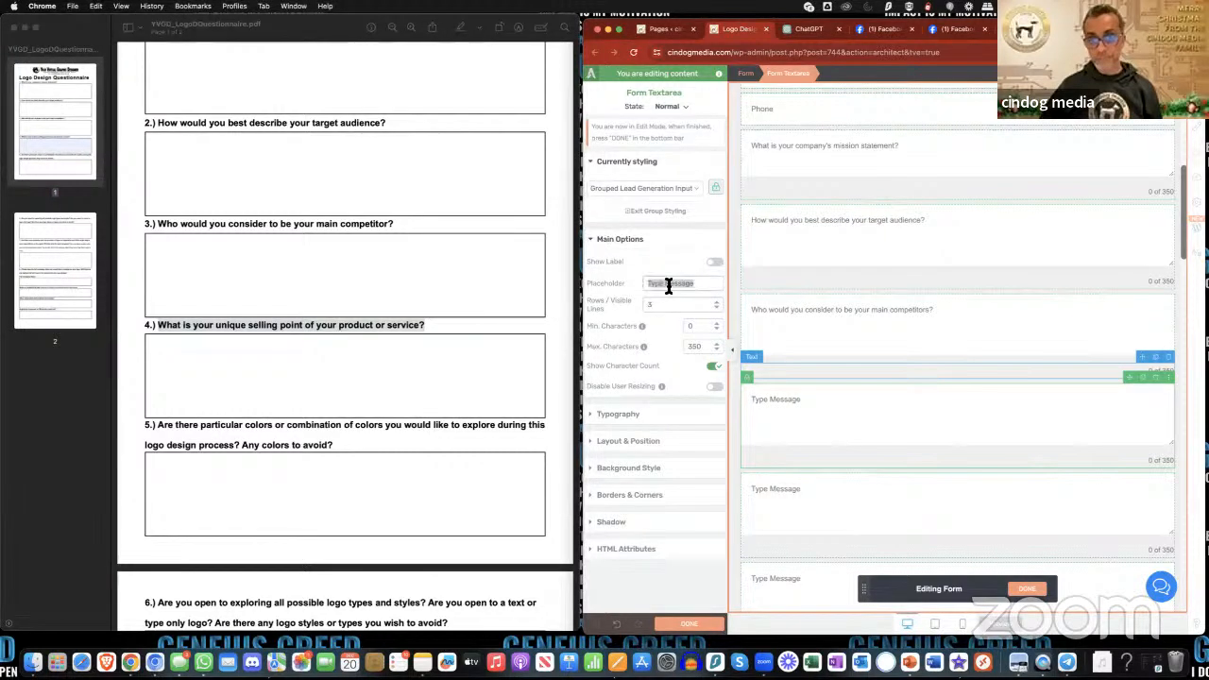
key("super+v")
- Copy the PDF's full question 5, about particular colors to explore and colors to avoid, into the fifth text area's placeholder
scroll(856, 405, "down", 3)
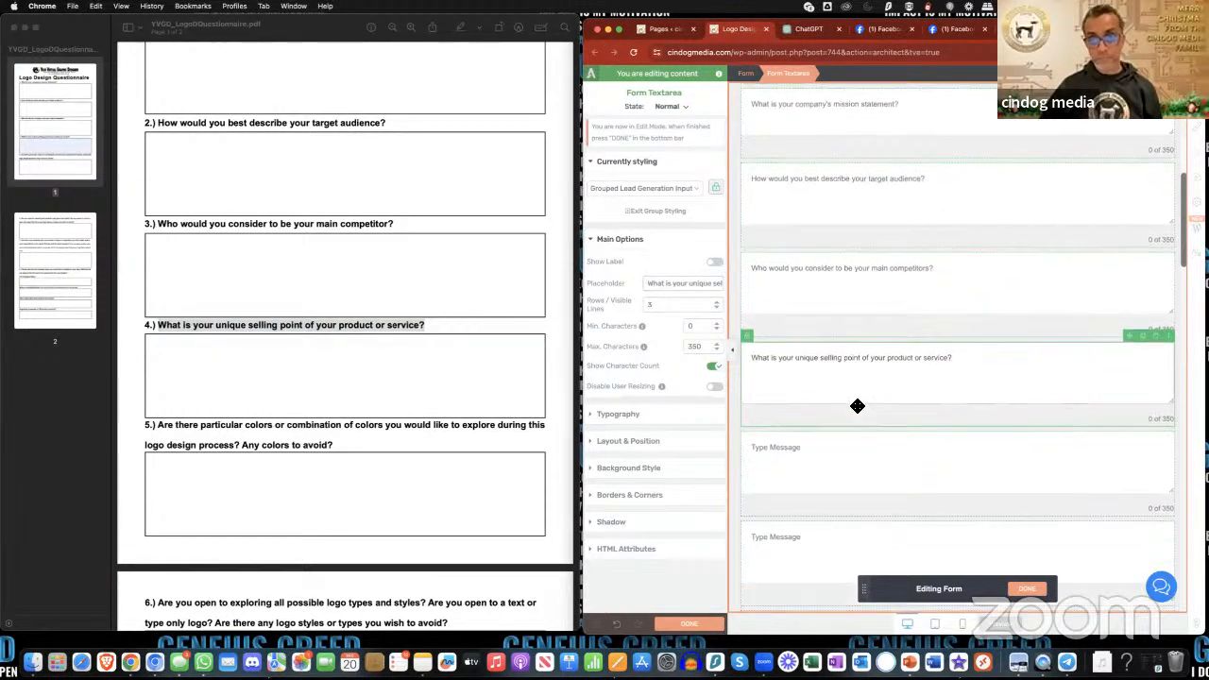
left_click(857, 402)
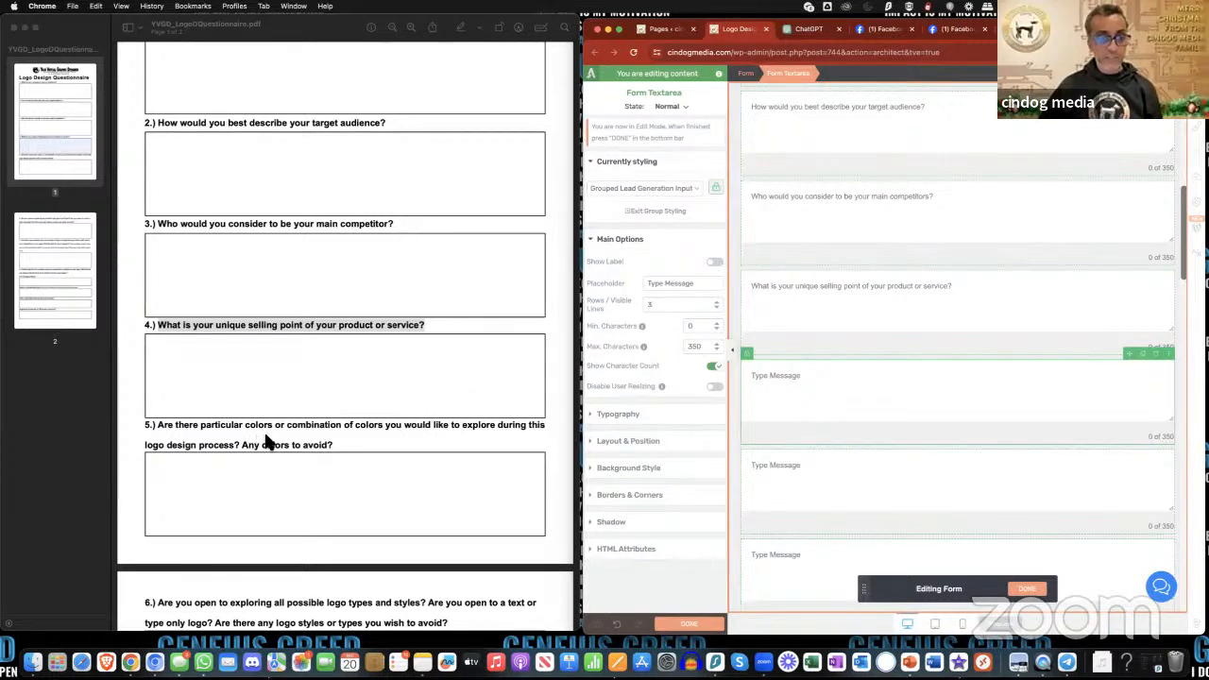
left_click(157, 426)
left_click_drag(157, 424, 338, 453)
key("super+c")
left_click(821, 408)
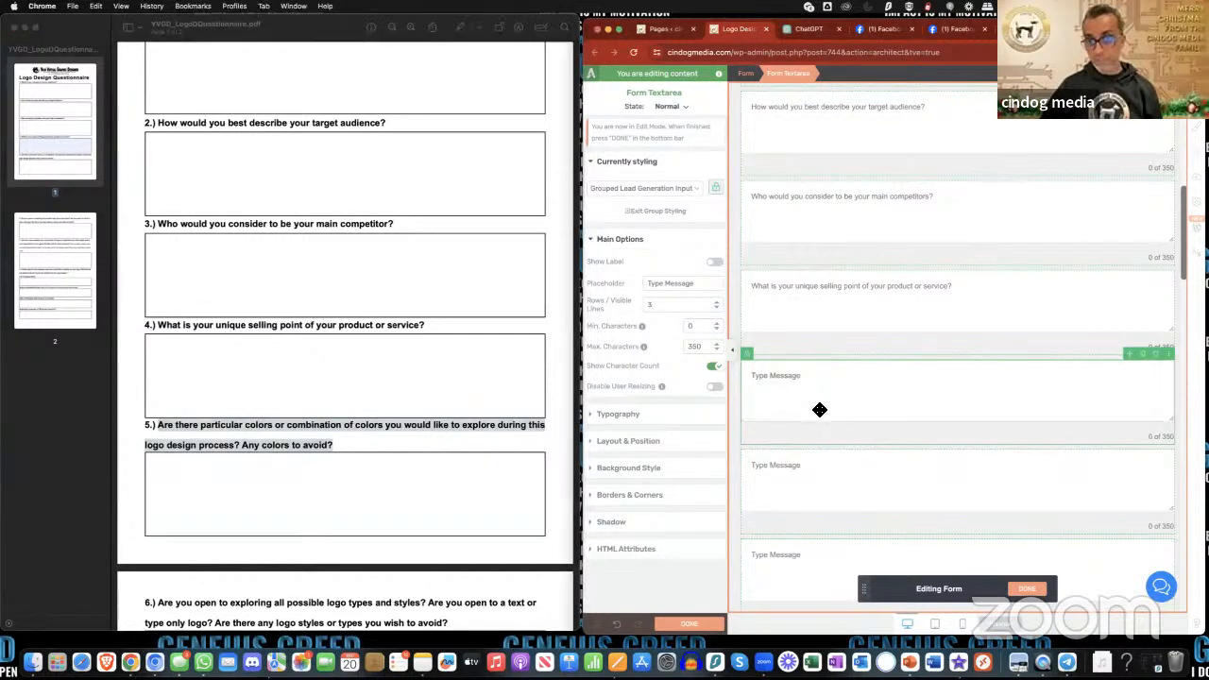
triple_click(675, 284)
key("super+v")
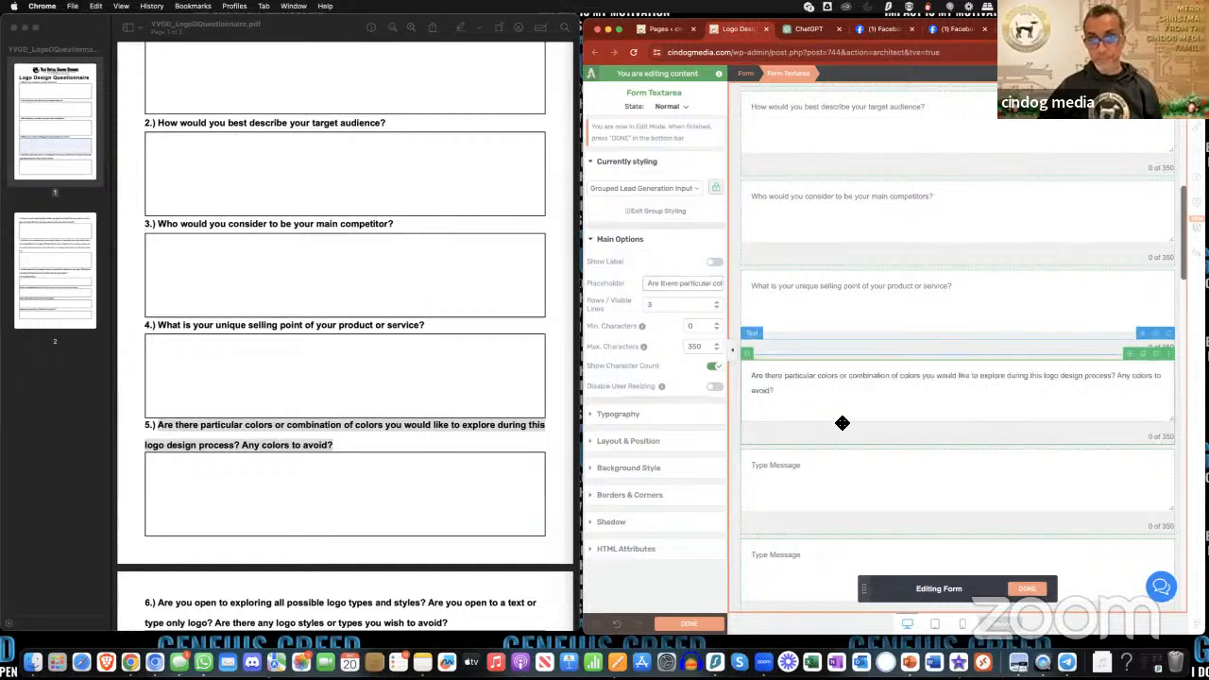
- Cut the sentence "Any colors to avoid?" from the end of the fifth text area's placeholder
left_click(842, 453)
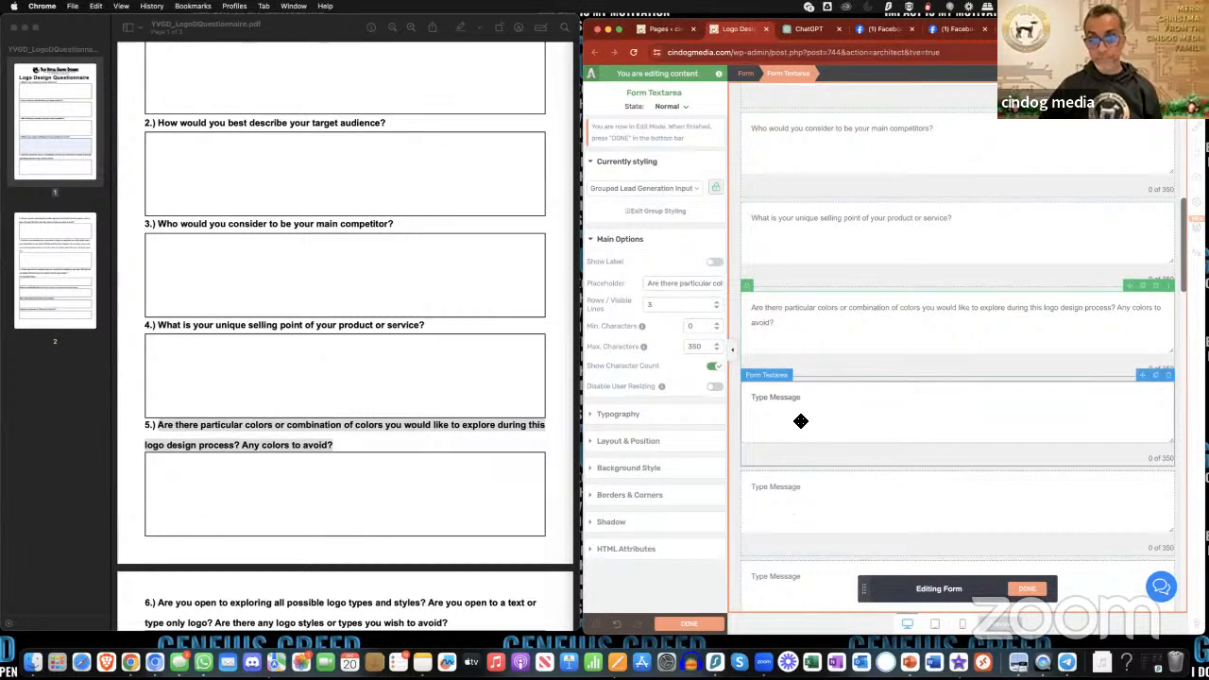
scroll(321, 405, "down", 3)
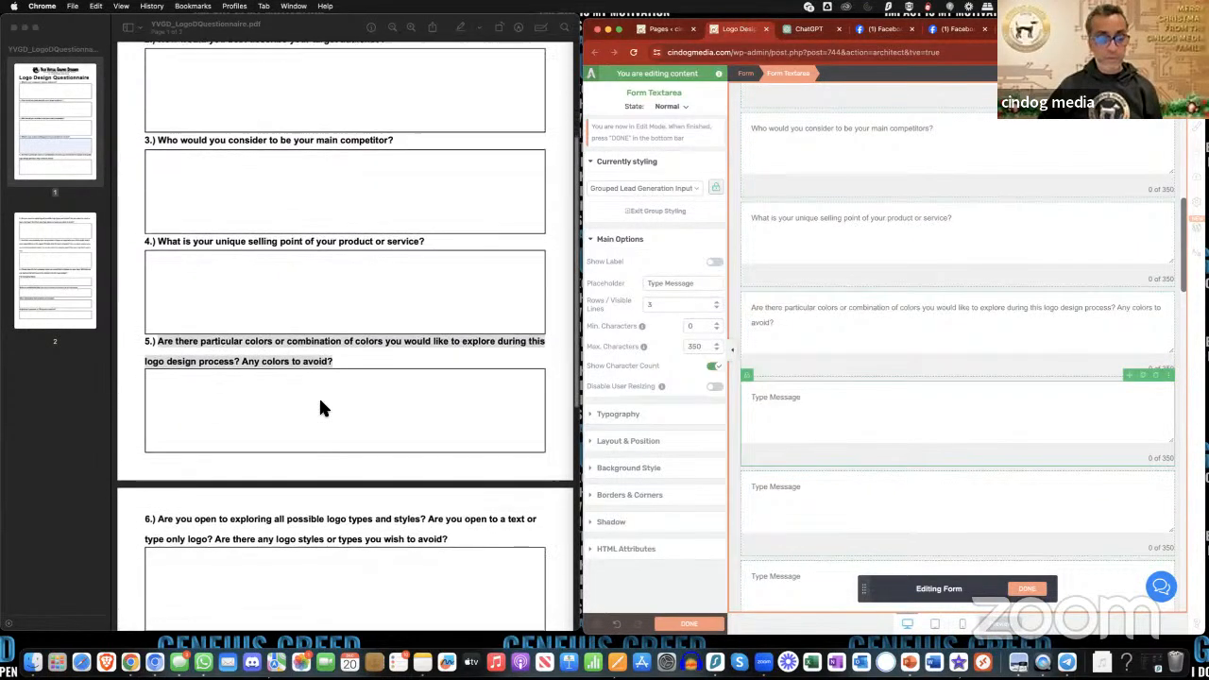
left_click(1113, 312)
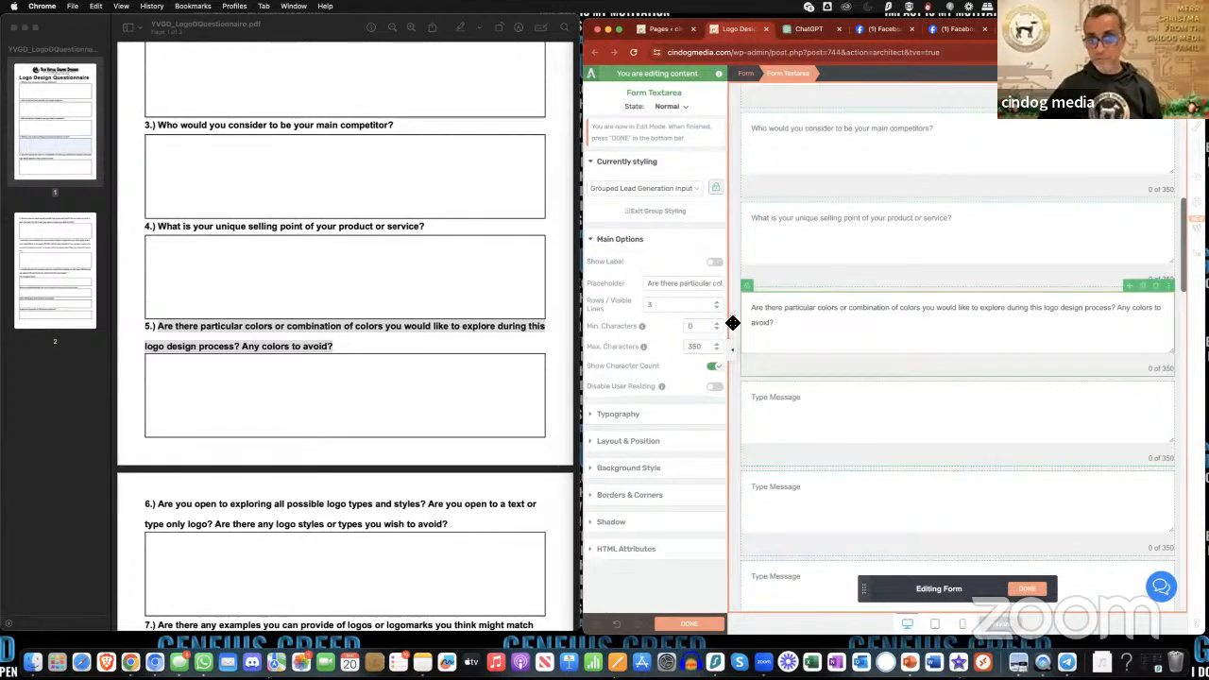
triple_click(694, 284)
left_click_drag(704, 286, 747, 291)
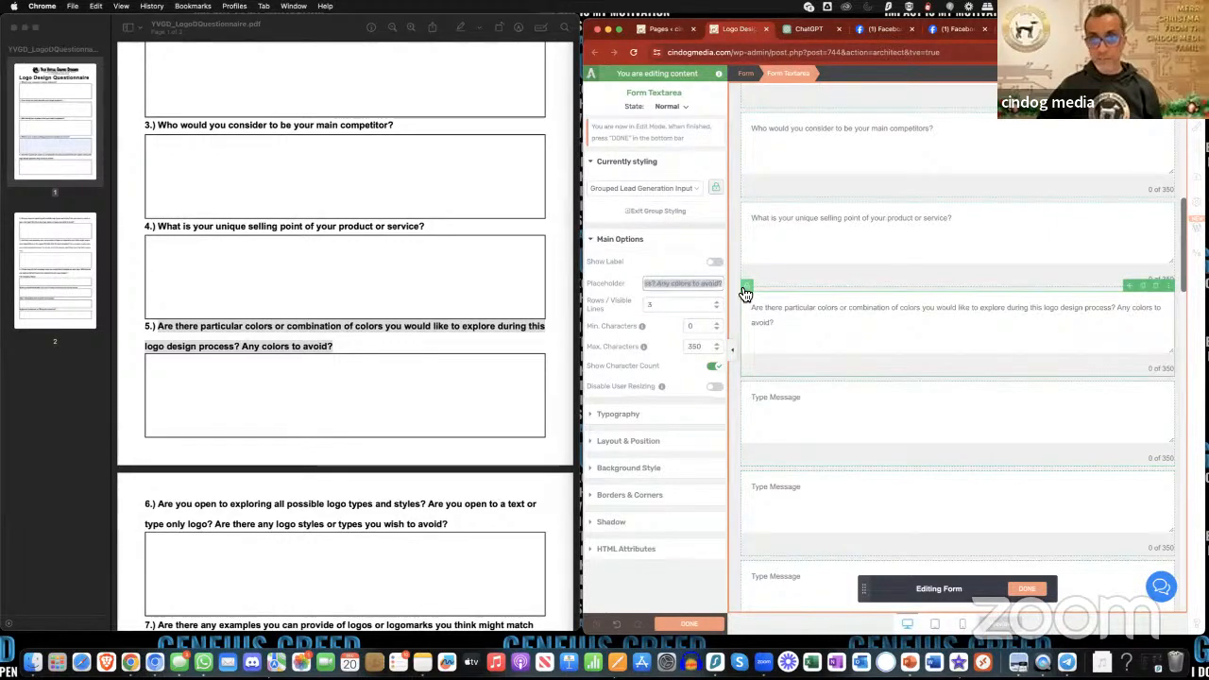
left_click_drag(658, 286, 726, 288)
key("cmd+c")
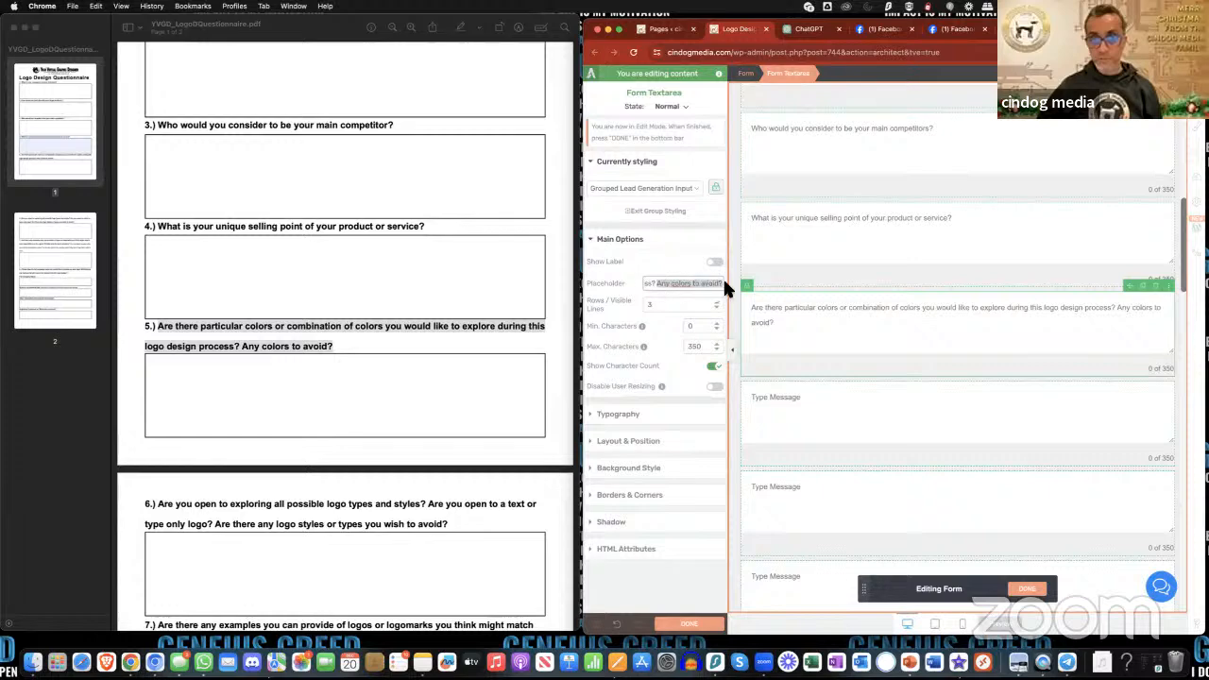
key("BackSpace")
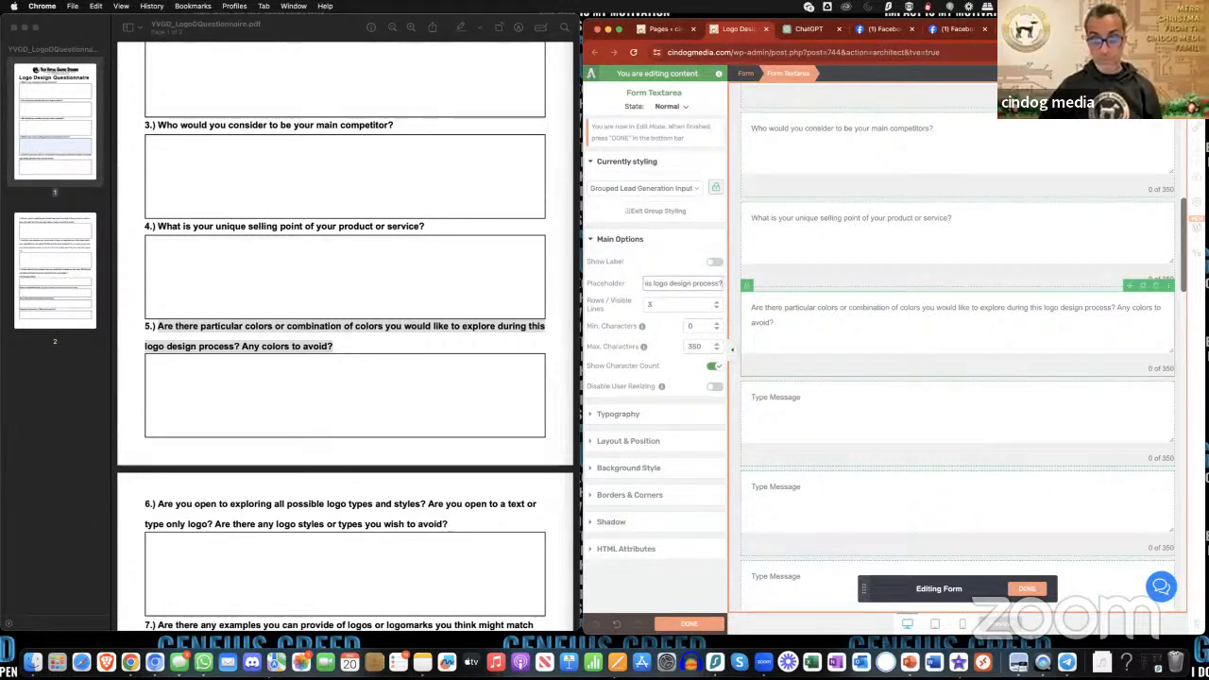
- Paste the cut sentence into the sixth text area's placeholder and respell it as "Any colours to avoid?"
left_click(784, 396)
left_click_drag(648, 285, 673, 288)
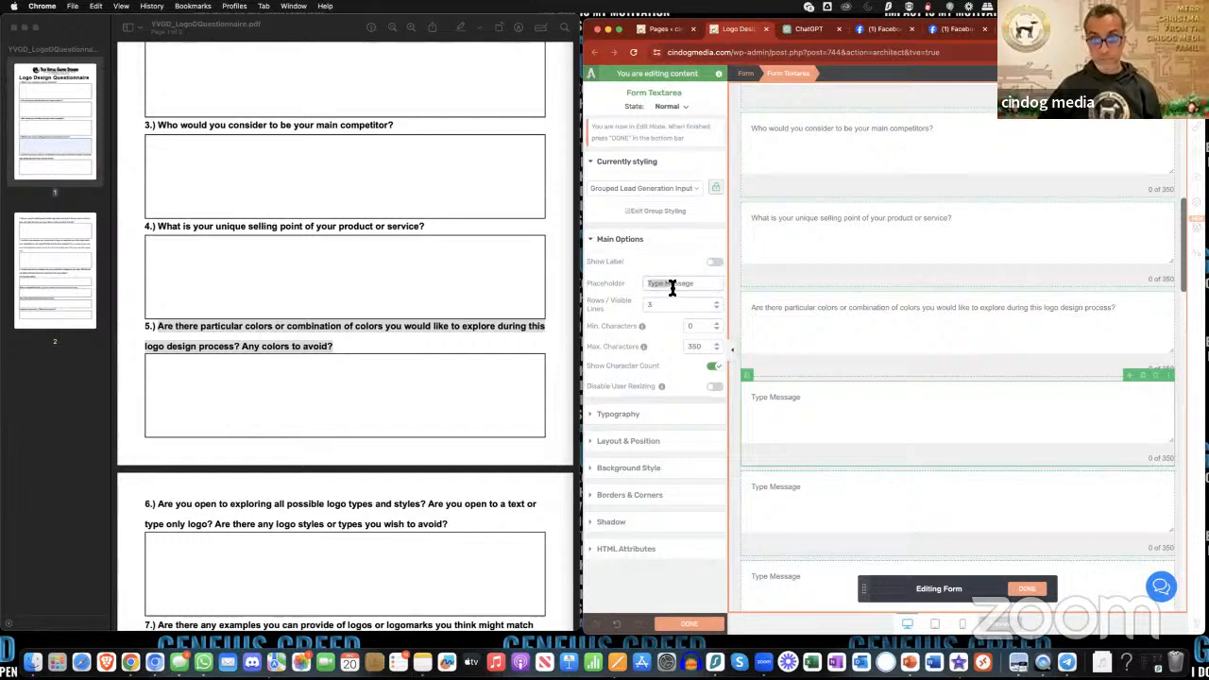
key("cmd+v")
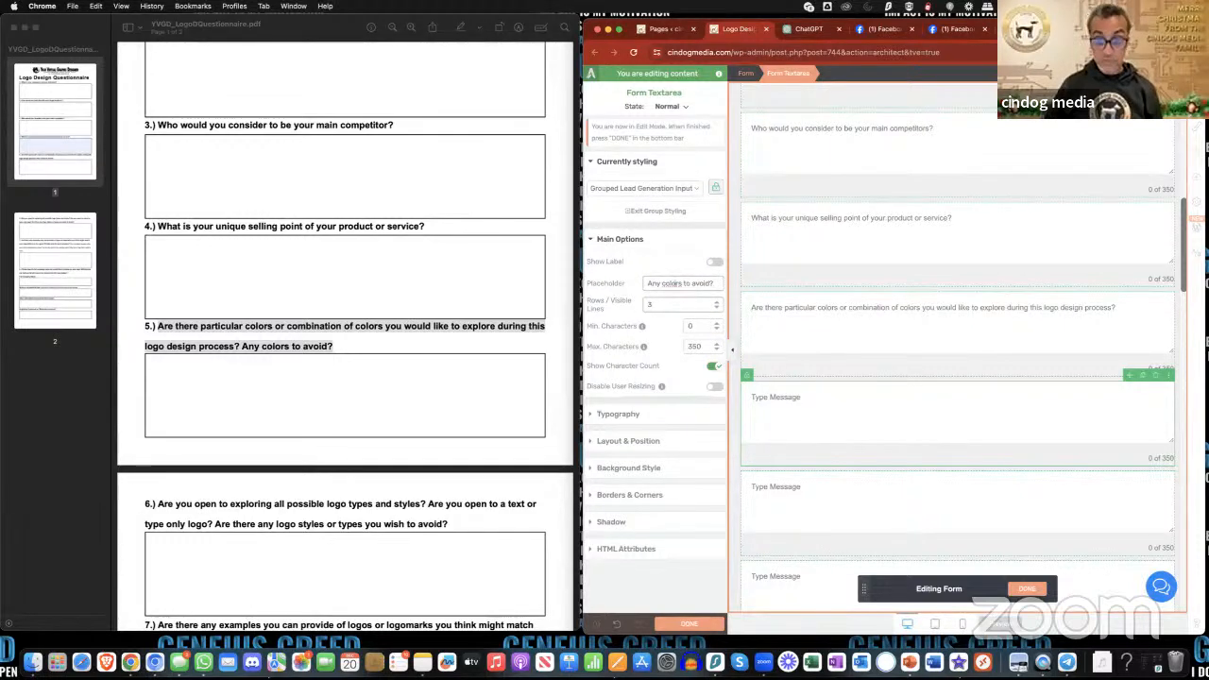
type("u")
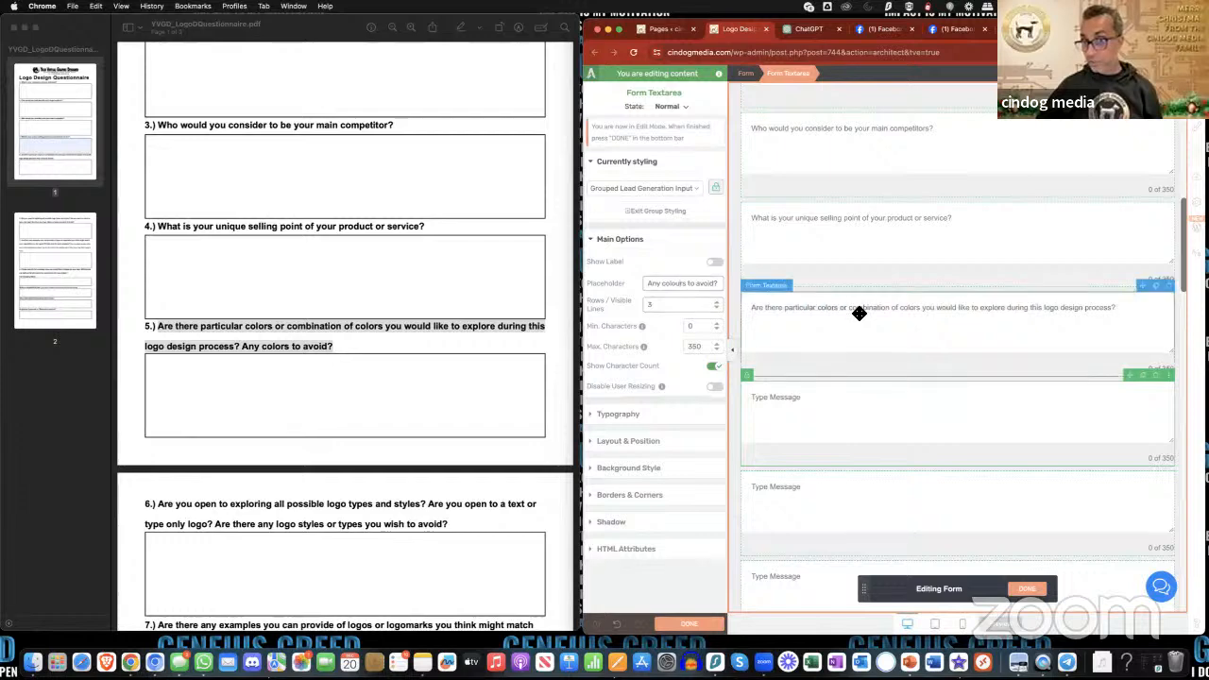
- Change the first "colors" to the British spelling "colours" in the fifth text area's placeholder
left_click(914, 315)
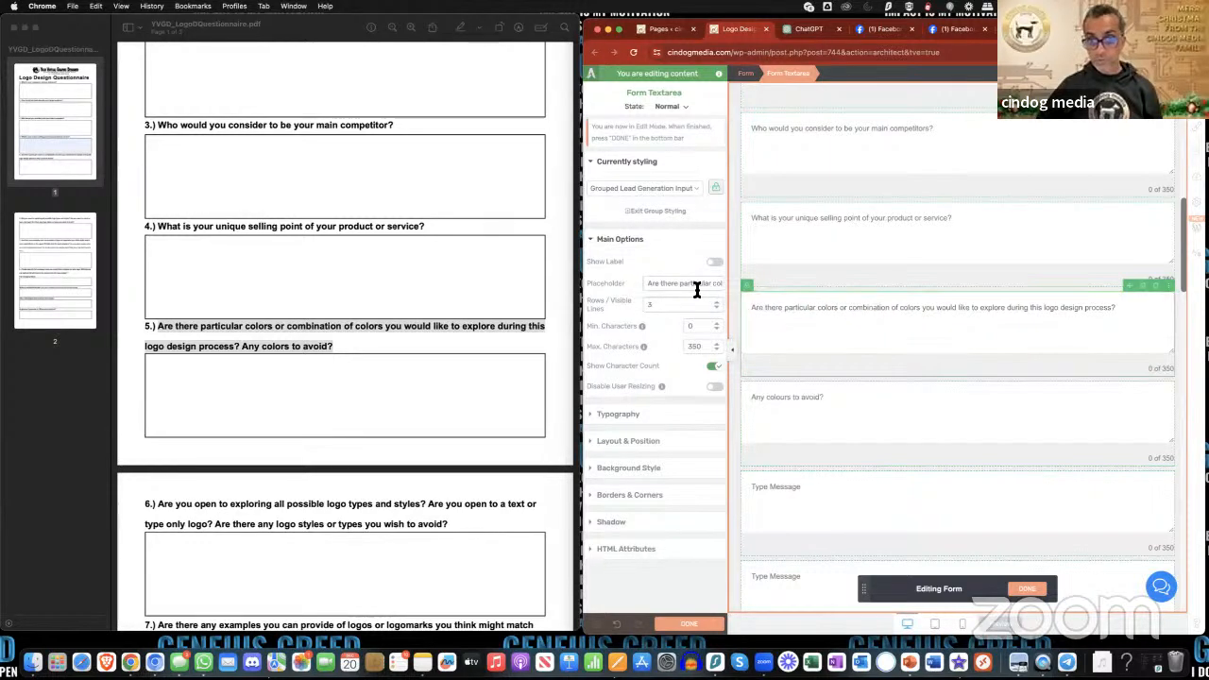
left_click_drag(695, 286, 713, 287)
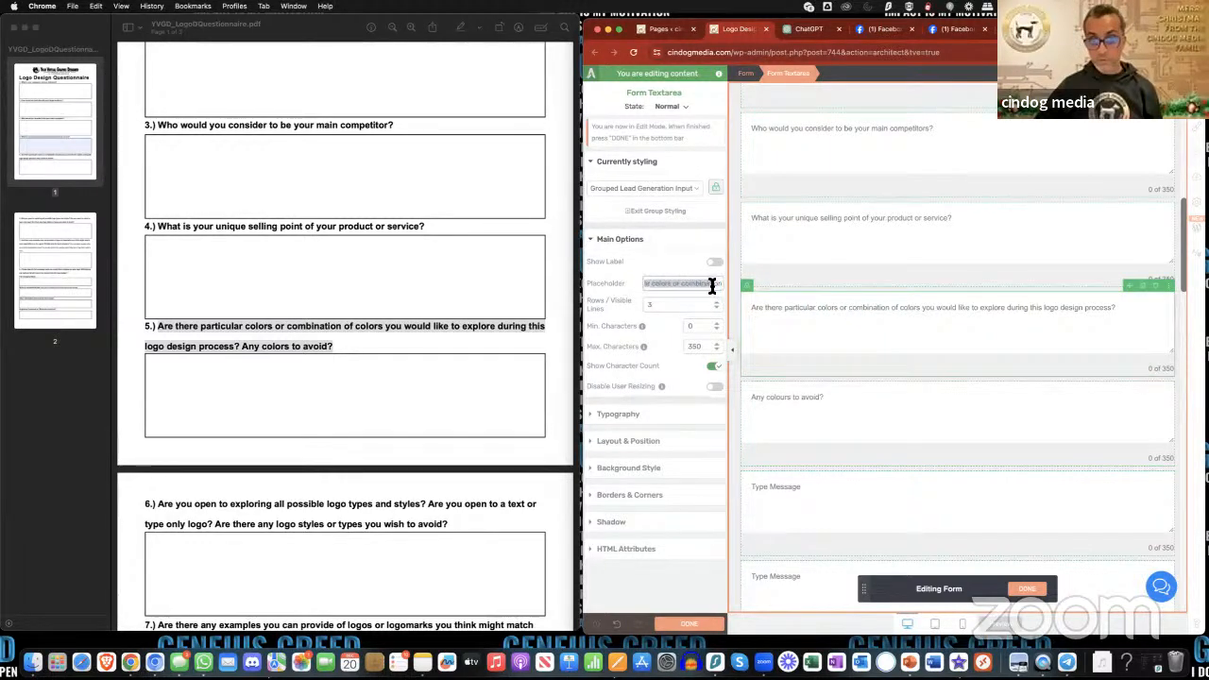
left_click(665, 285)
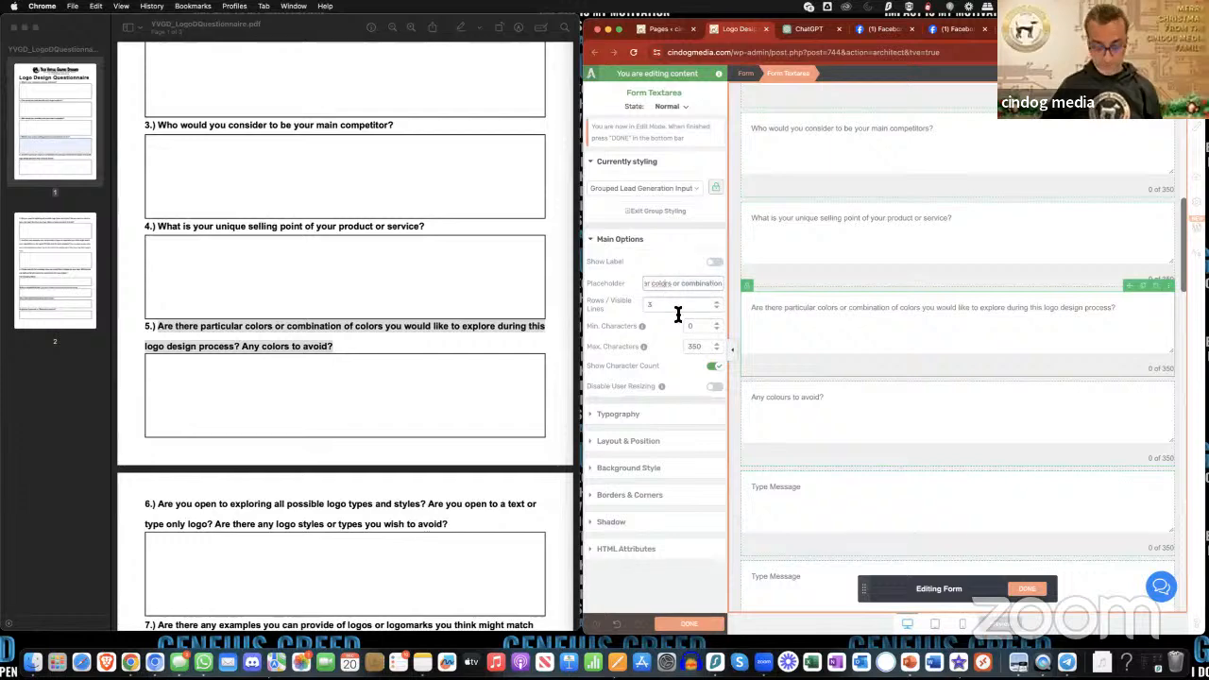
type("u")
left_click(818, 375)
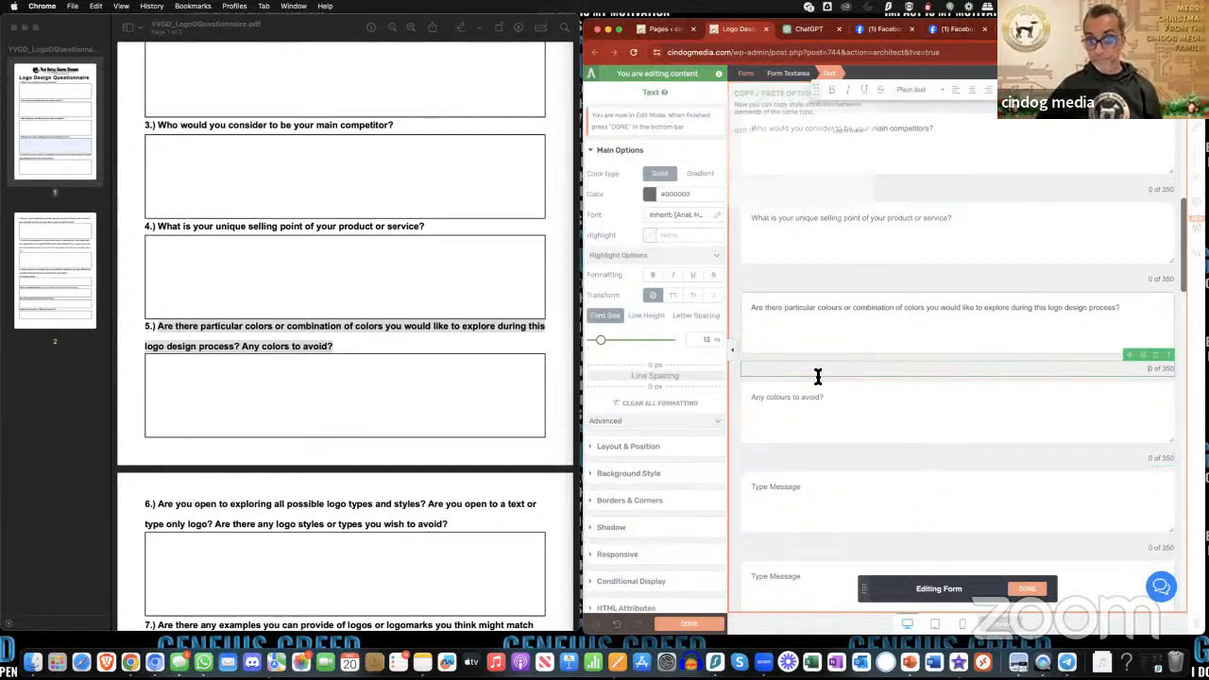
- Copy "Are you open to exploring all possible logo types and styles?" from the PDF into the seventh text area's placeholder
scroll(819, 378, "down", 2)
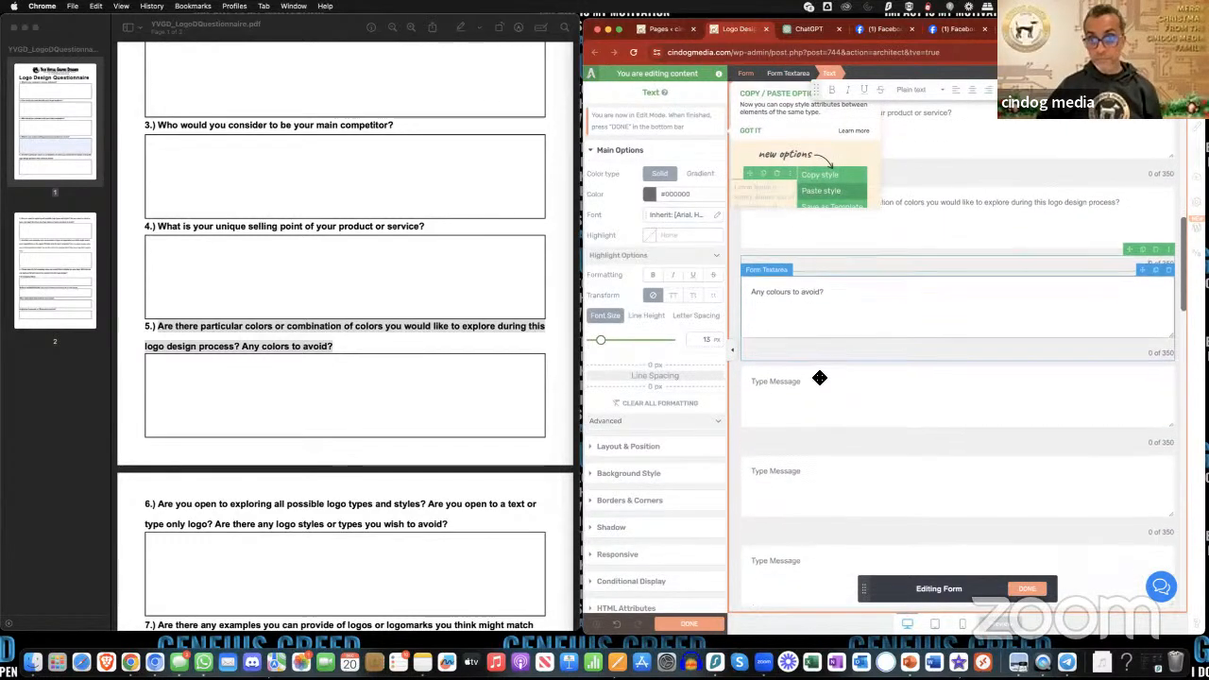
left_click(820, 378)
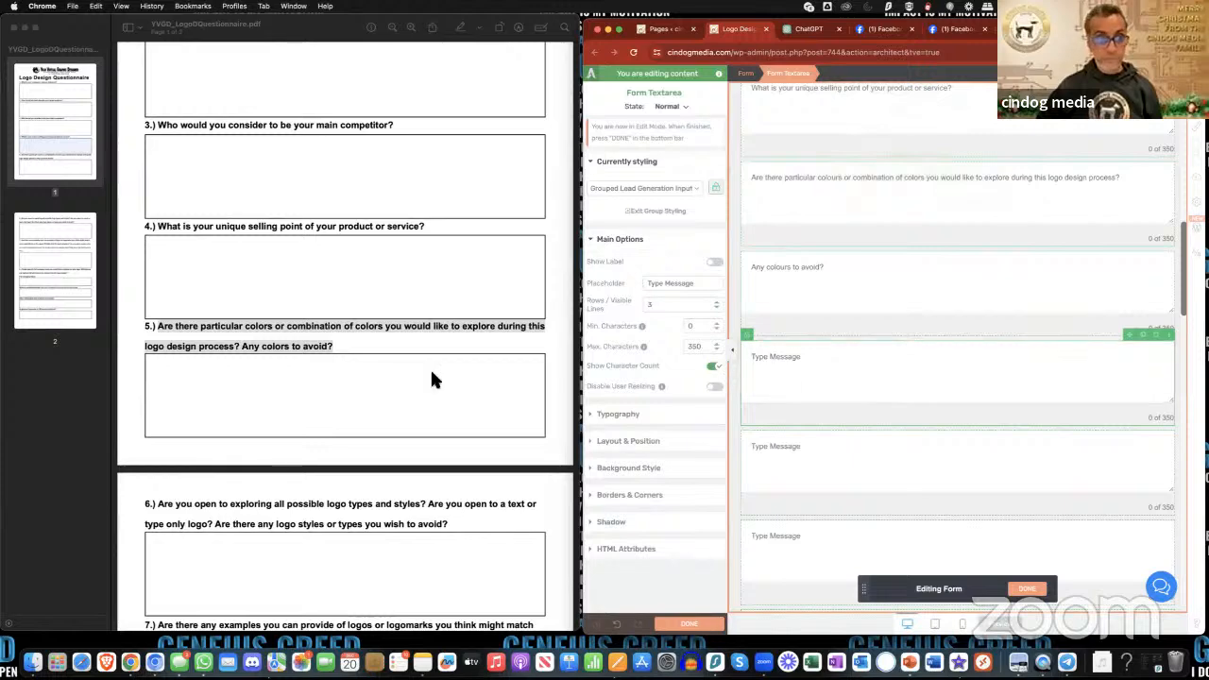
scroll(432, 378, "down", 3)
scroll(432, 378, "down", 2)
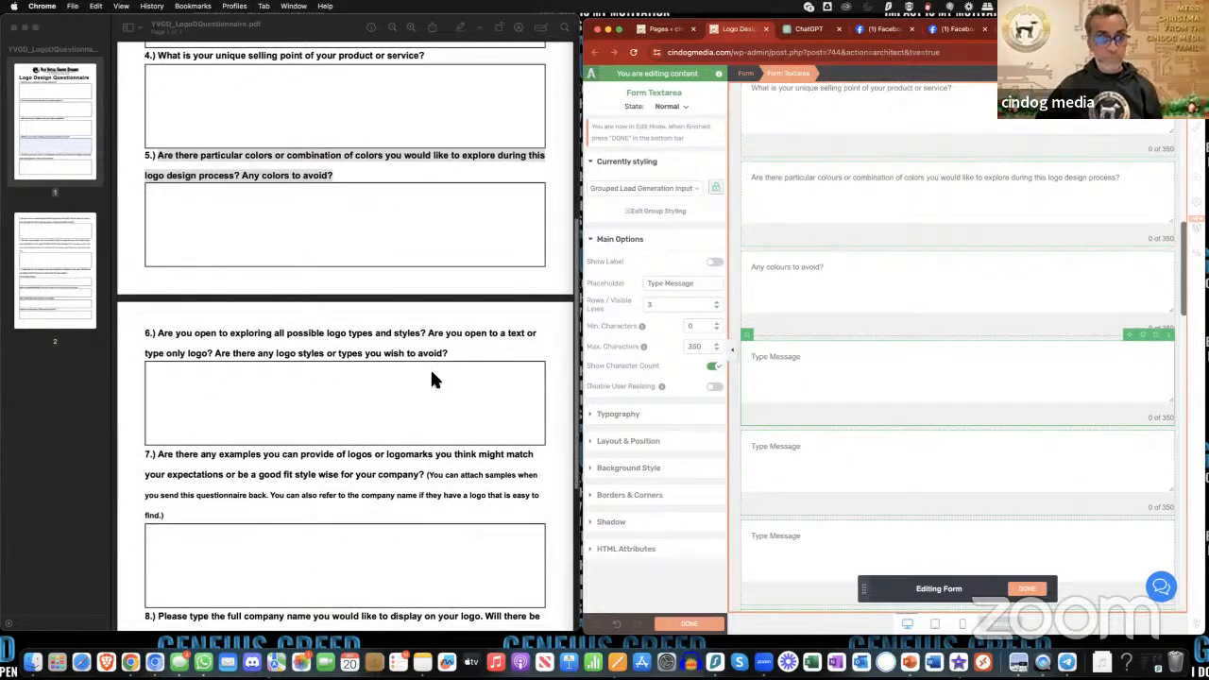
left_click(160, 333)
left_click_drag(160, 333, 423, 336)
key("super+c")
left_click(860, 363)
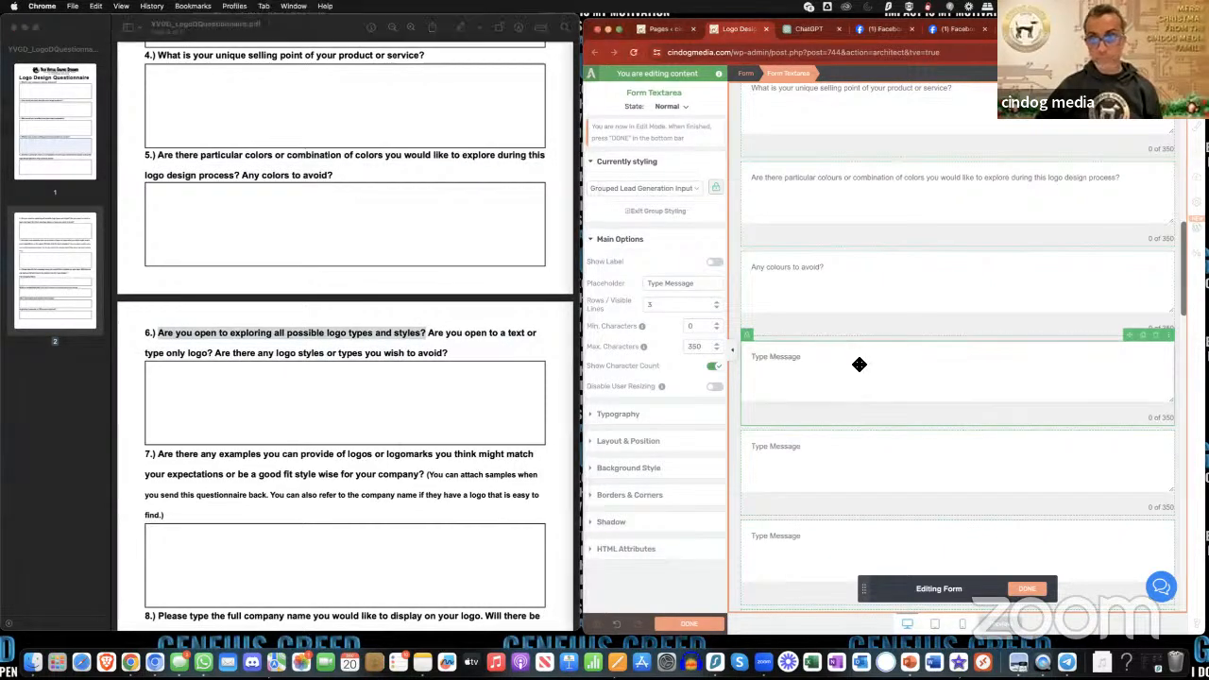
triple_click(668, 292)
key("super+v")
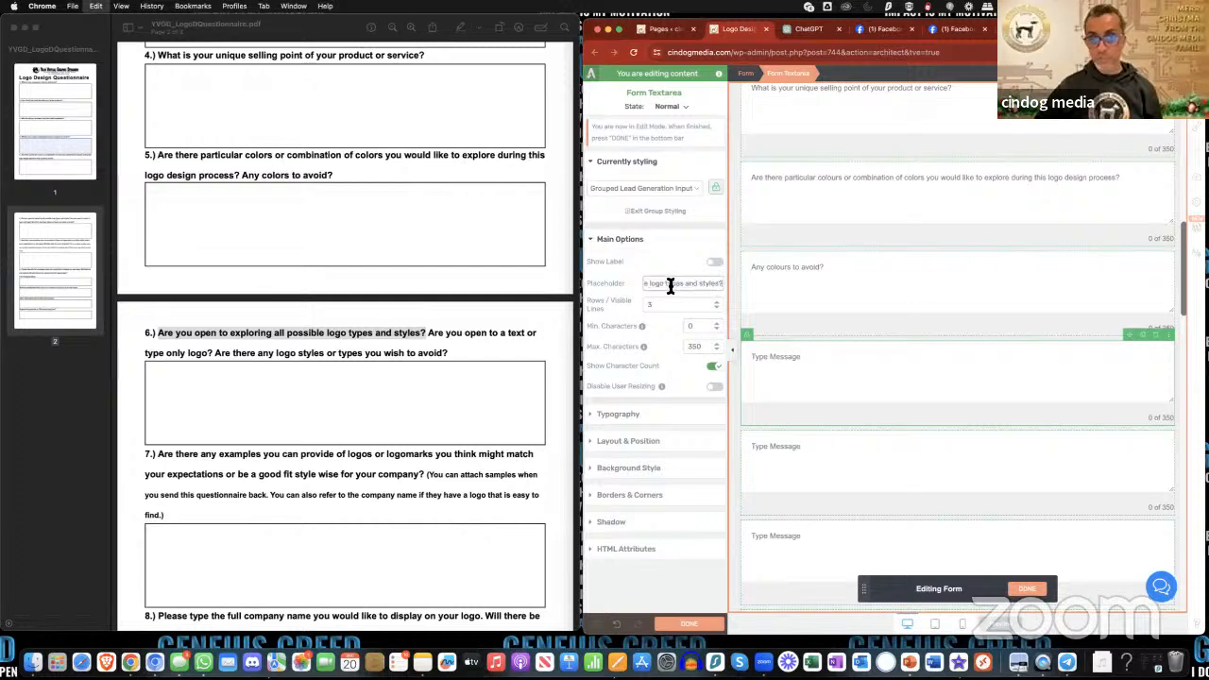
- Copy "Are you open to a text or type only logo?" from the PDF into the eighth text area's placeholder
scroll(840, 397, "down", 3)
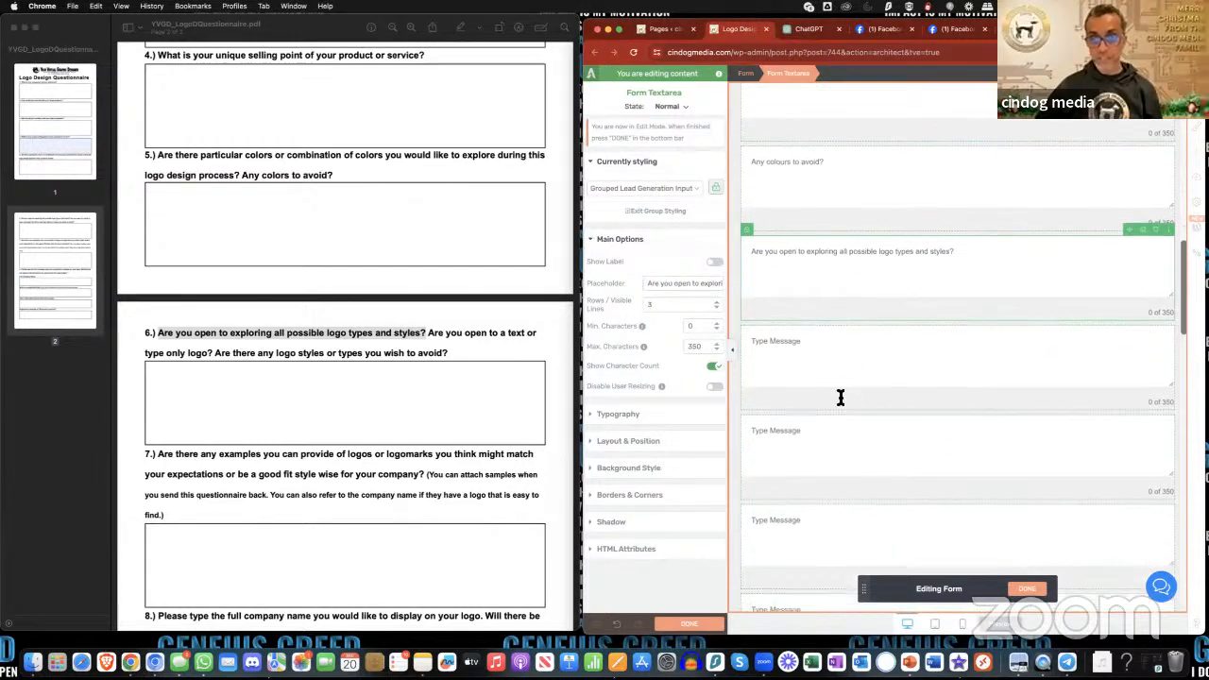
left_click(820, 354)
left_click(428, 332)
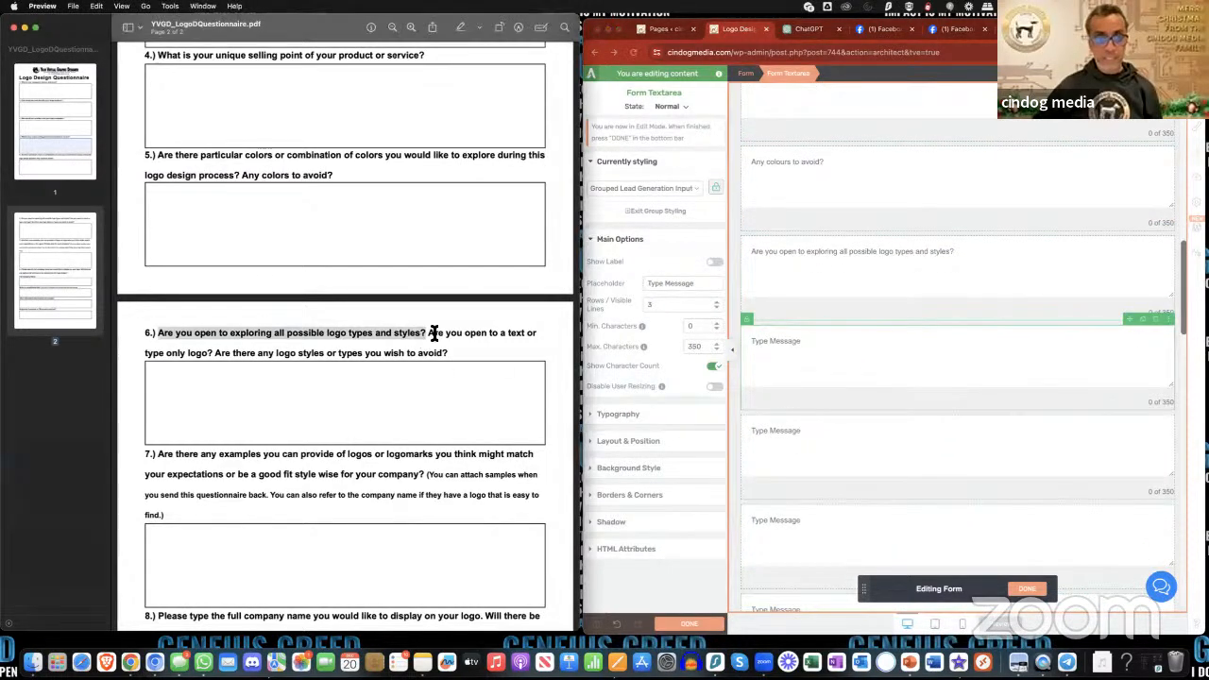
left_click_drag(435, 334, 217, 356)
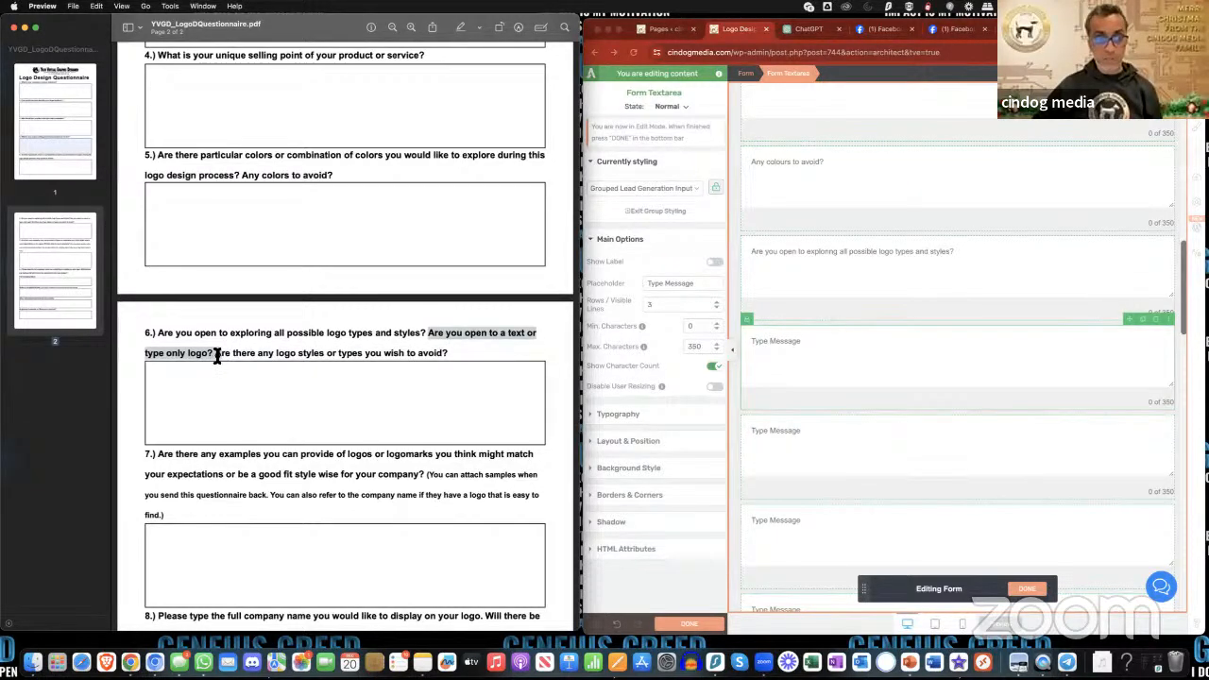
left_click(814, 355)
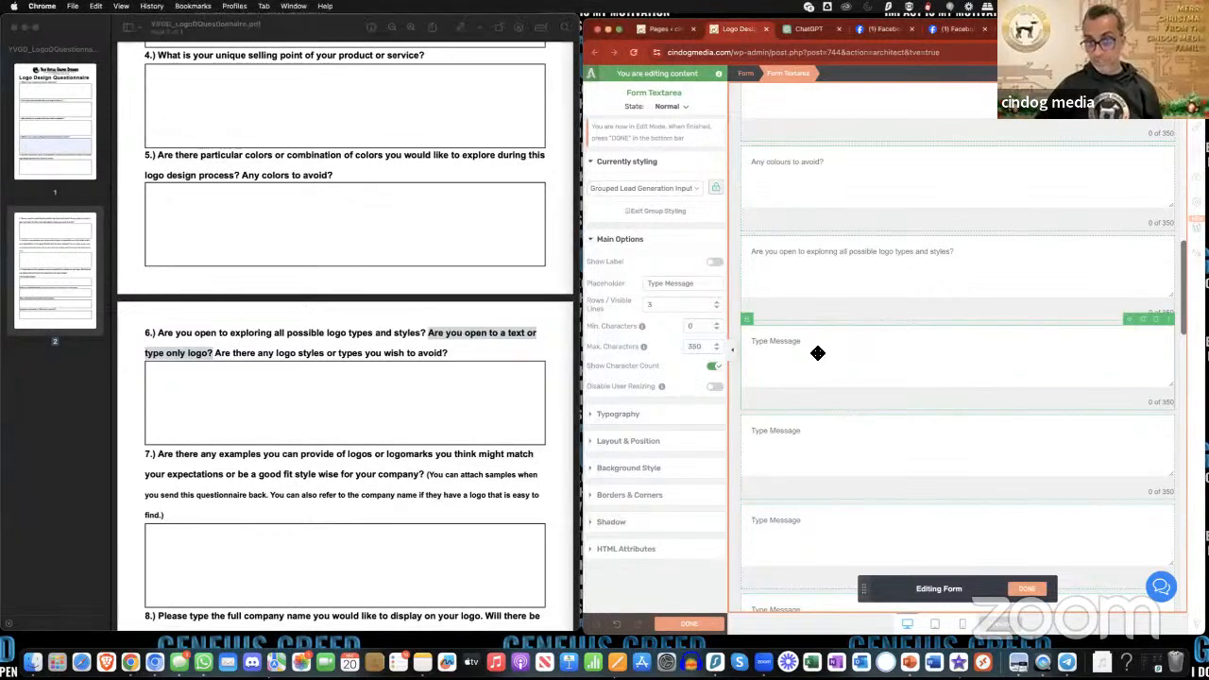
triple_click(670, 283)
key("super+v")
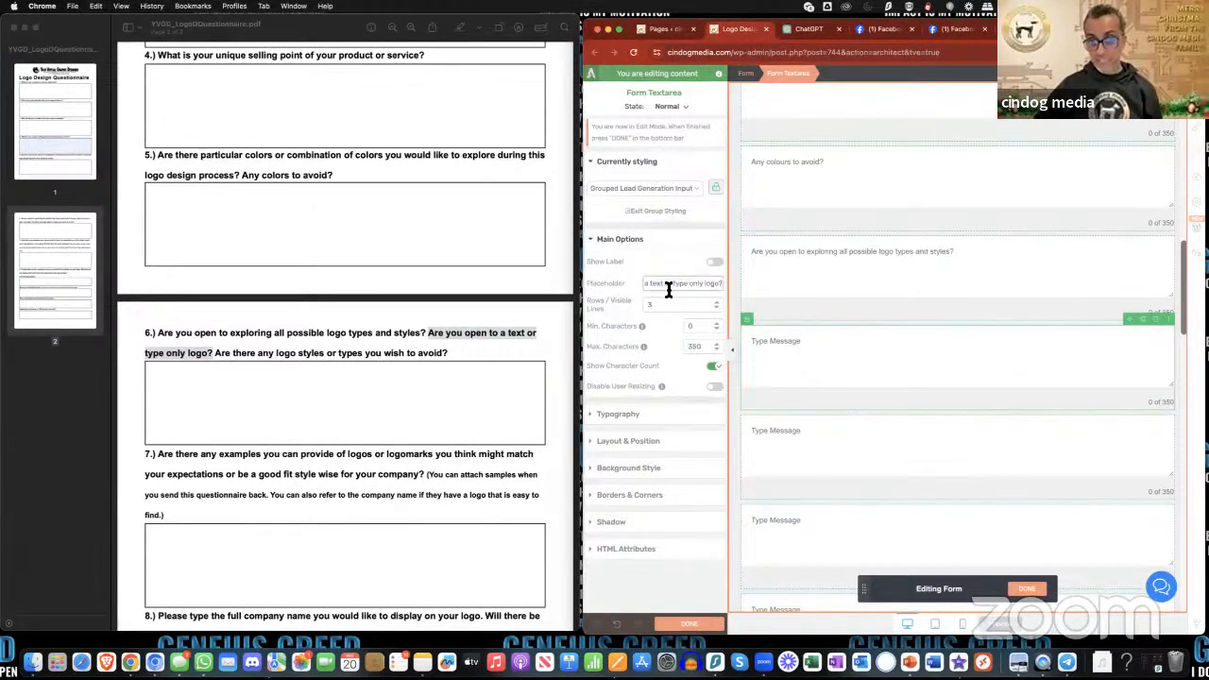
- Remove "or type" from the eighth text area's placeholder, leaving "Are you open to a text only logo?"
left_click_drag(675, 287, 737, 291)
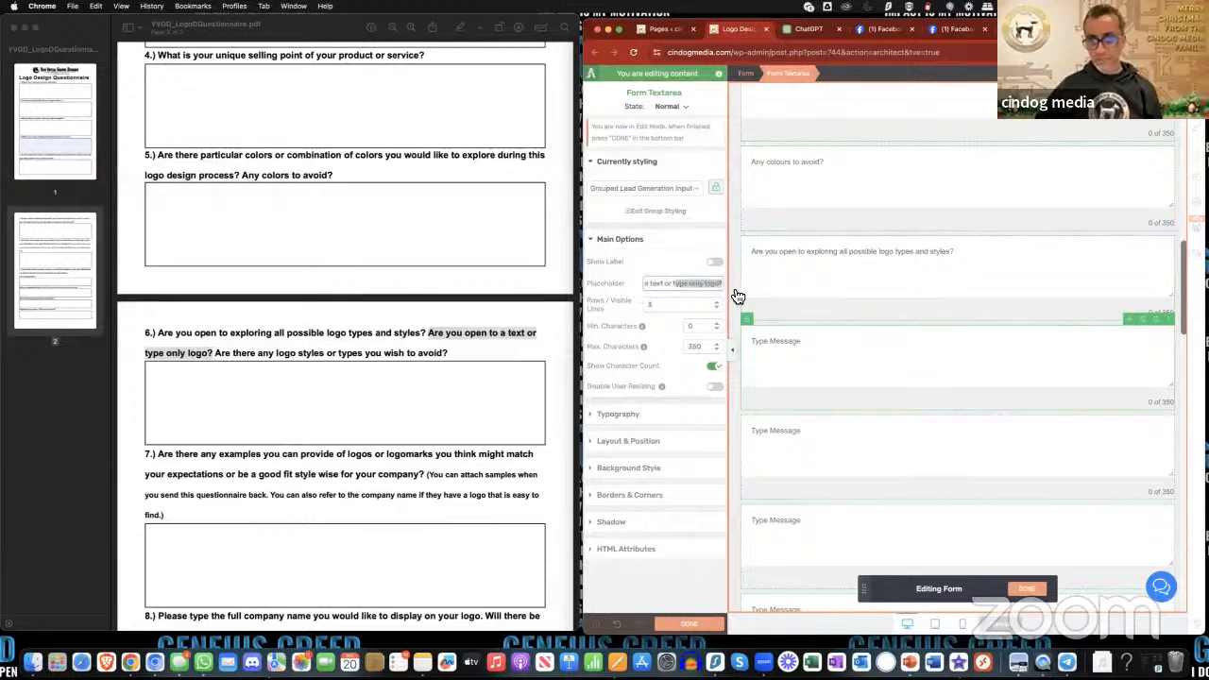
left_click(670, 287)
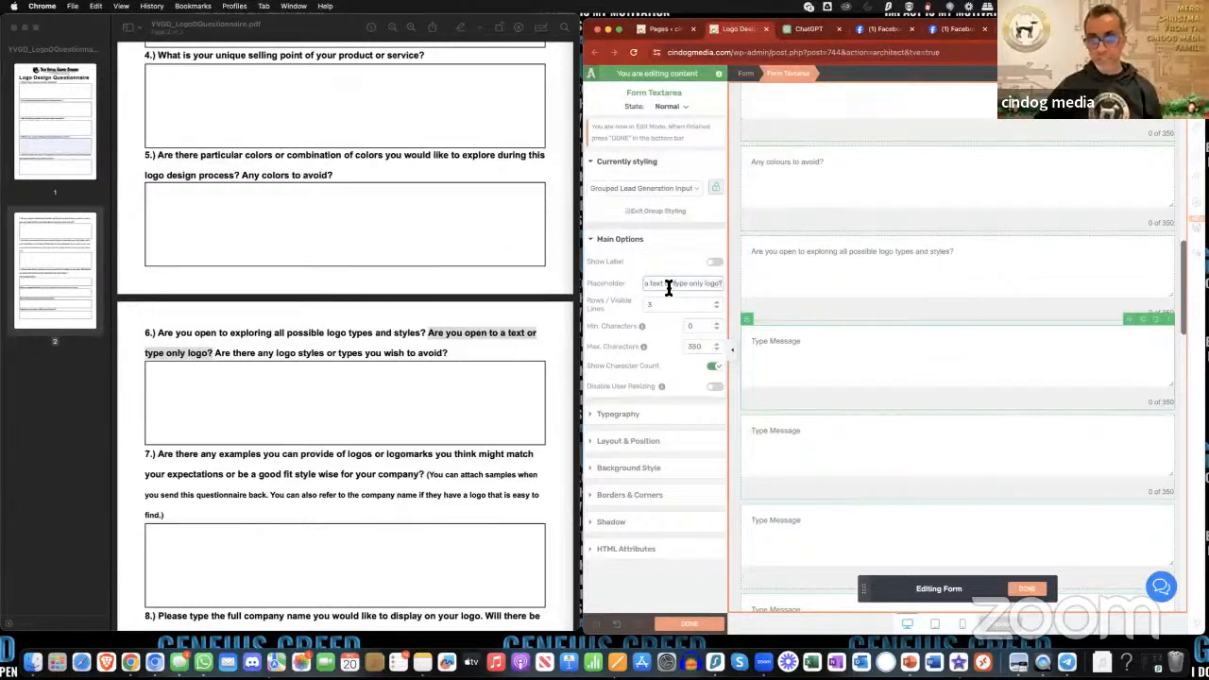
left_click_drag(667, 287, 690, 287)
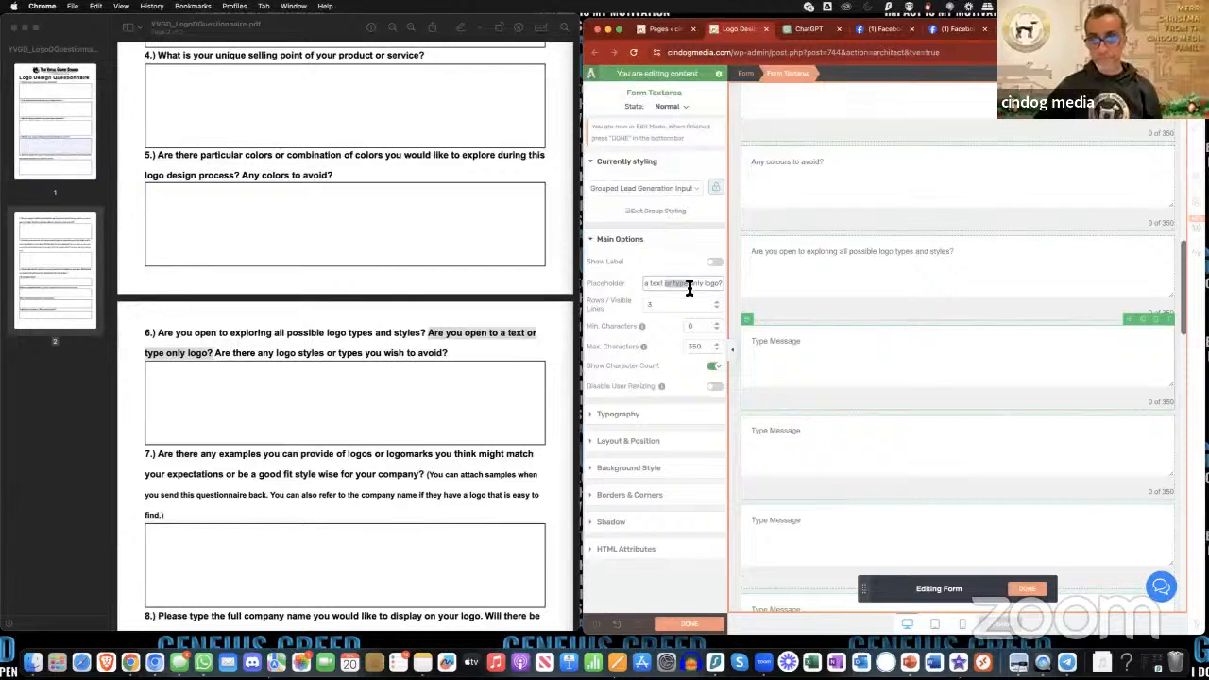
key("BackSpace")
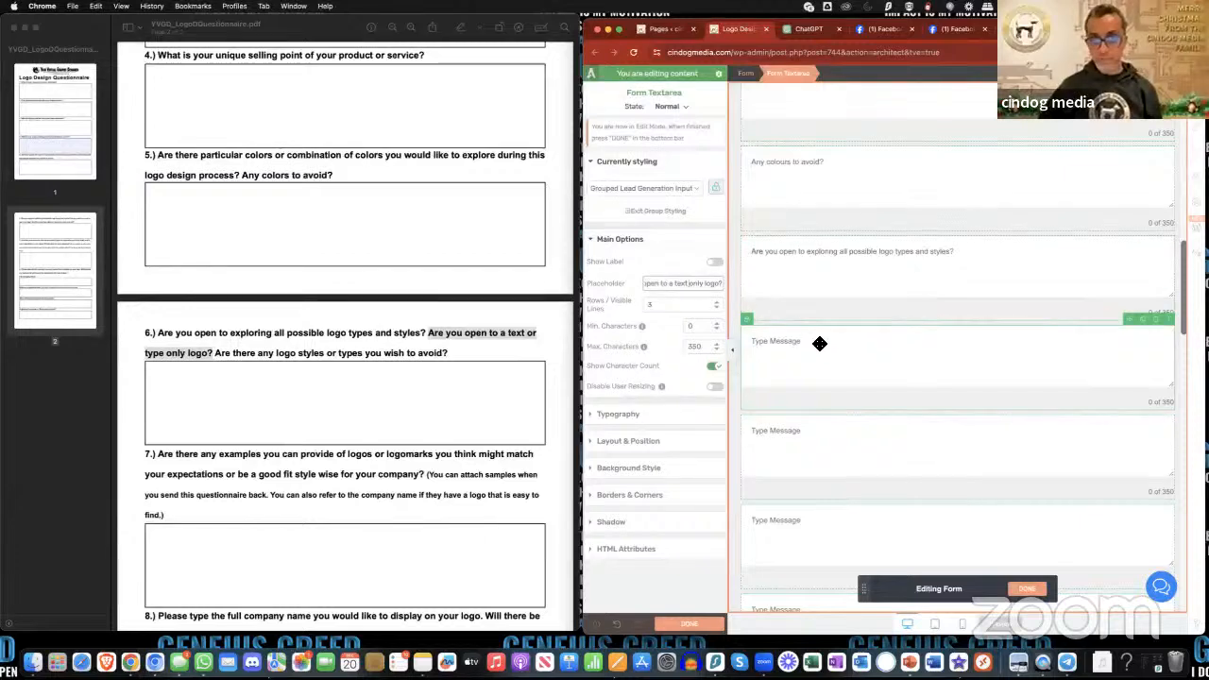
left_click(855, 387)
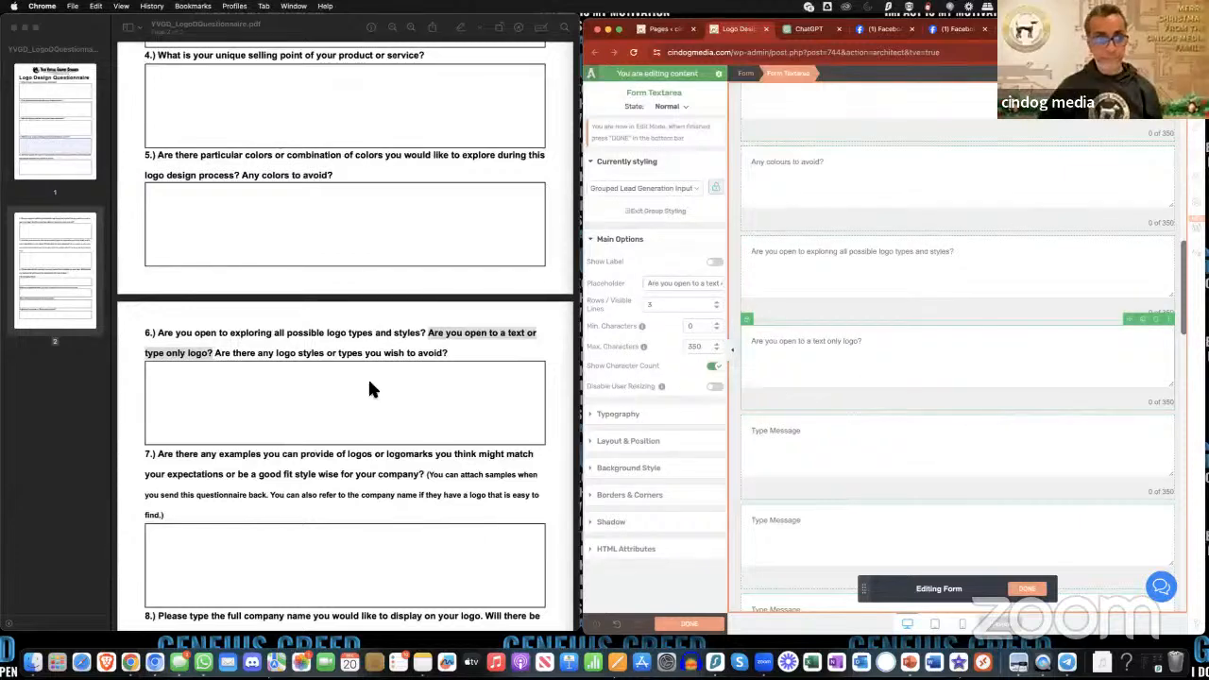
- Copy "Are there any logo styles or types you wish to avoid?" from the PDF into the ninth text area's placeholder
left_click(236, 353)
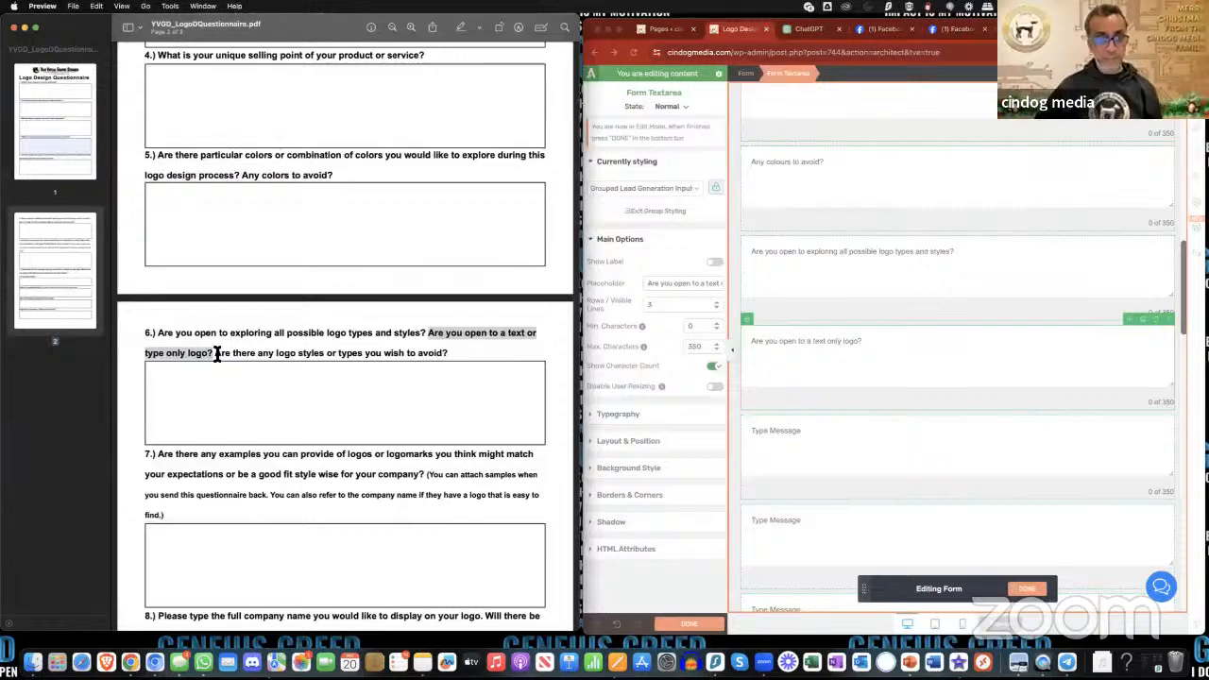
left_click(283, 354)
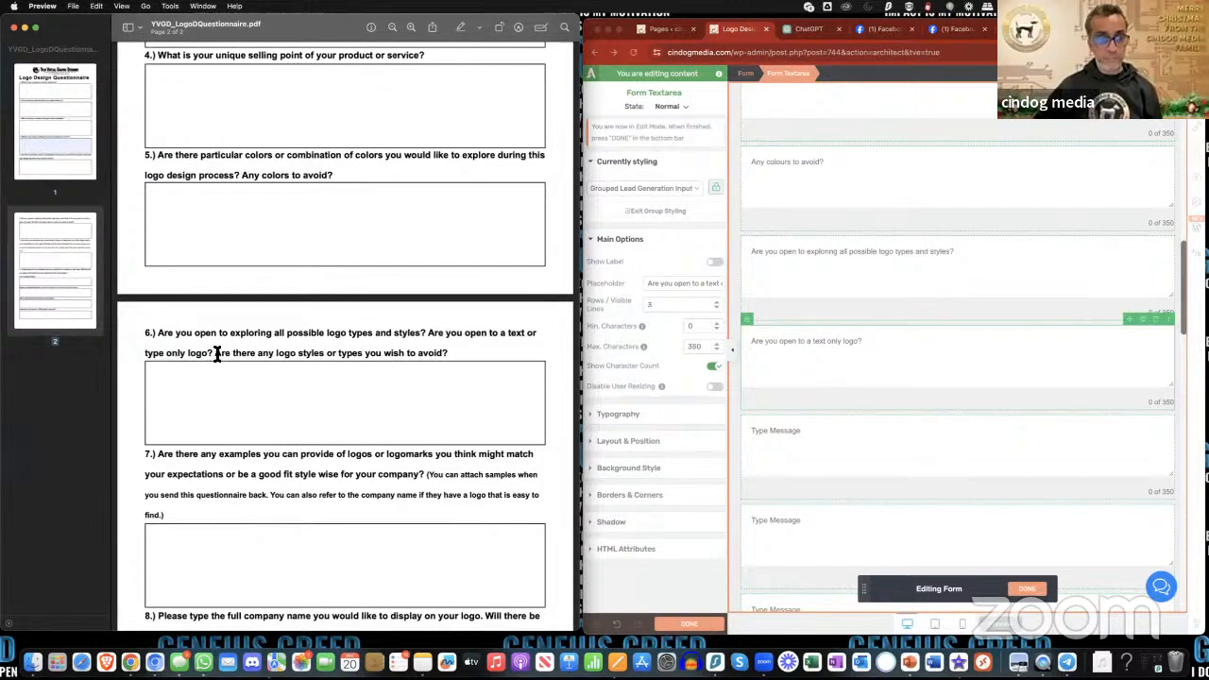
left_click_drag(217, 354, 447, 354)
left_click(989, 451)
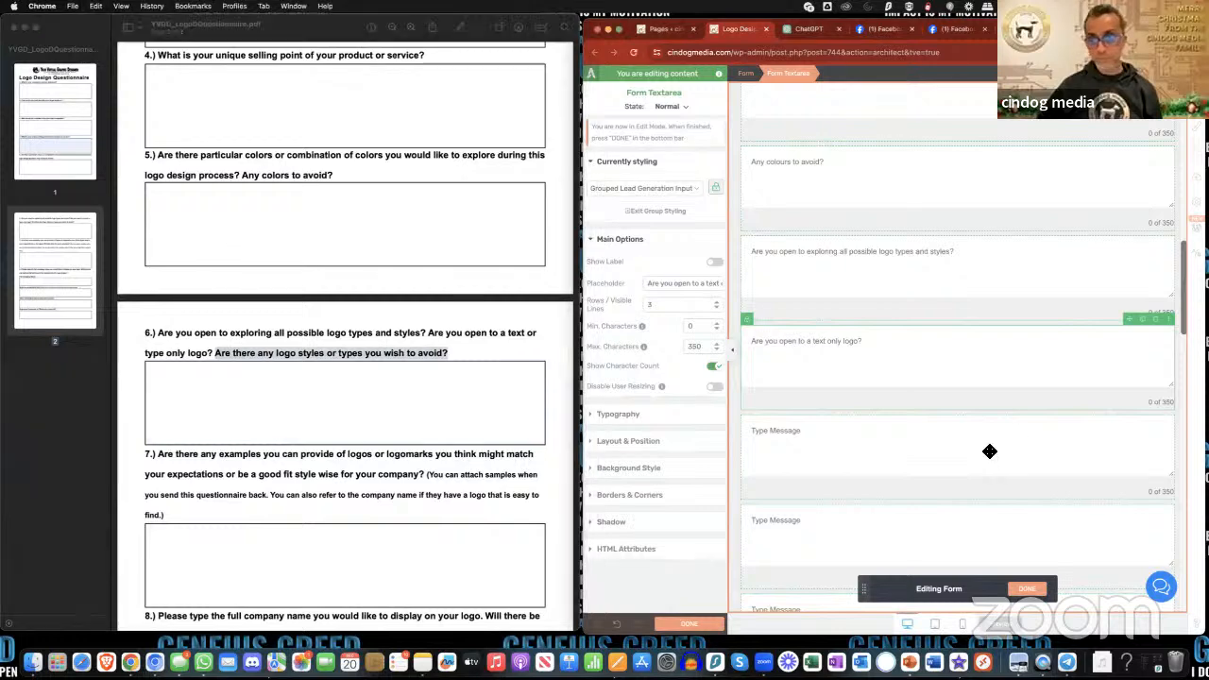
left_click(989, 452)
triple_click(673, 285)
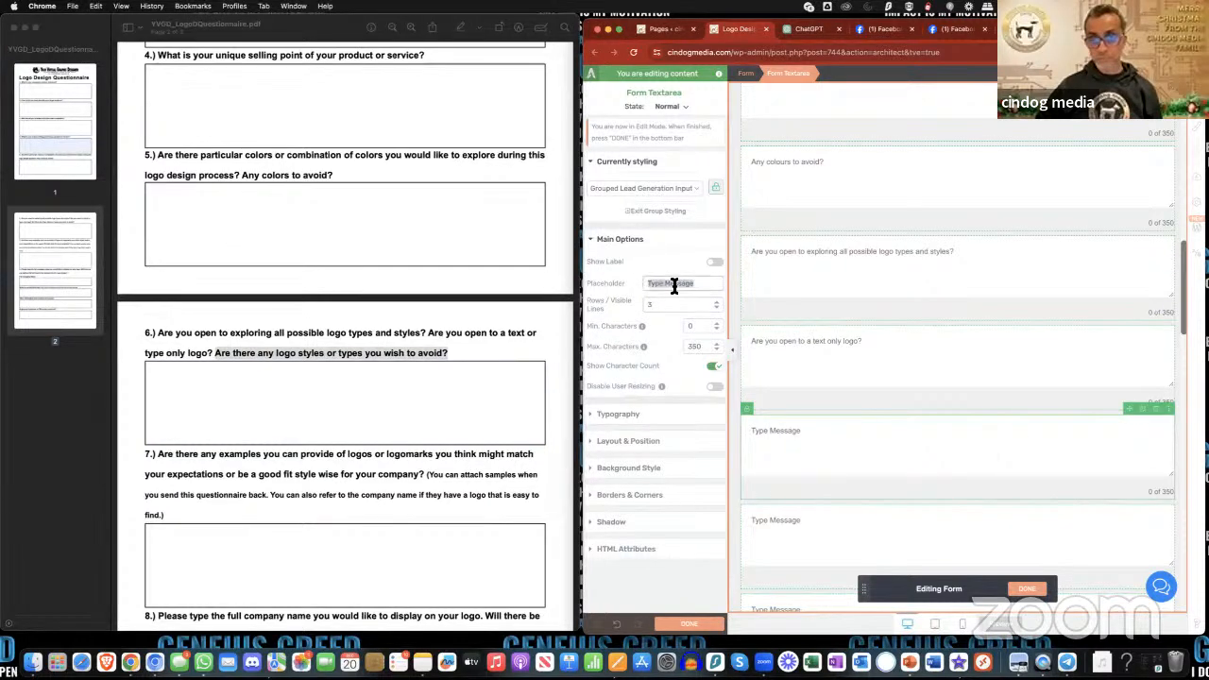
key("super+v")
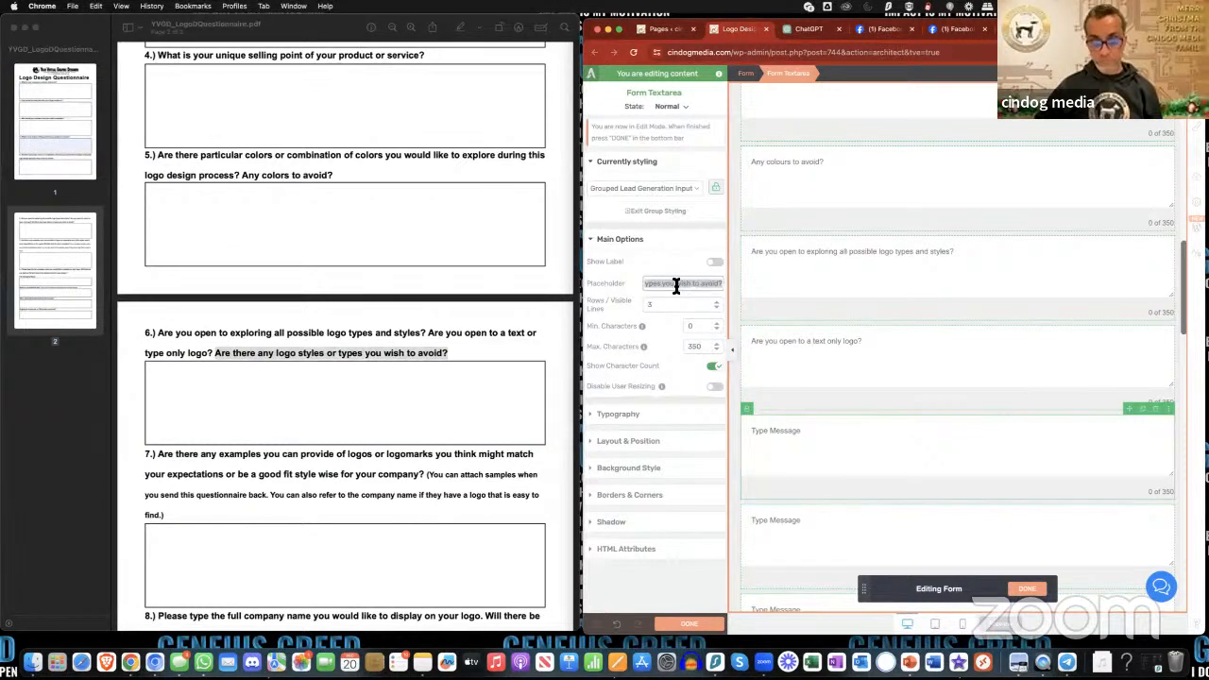
left_click(848, 376)
scroll(864, 424, "down", 3)
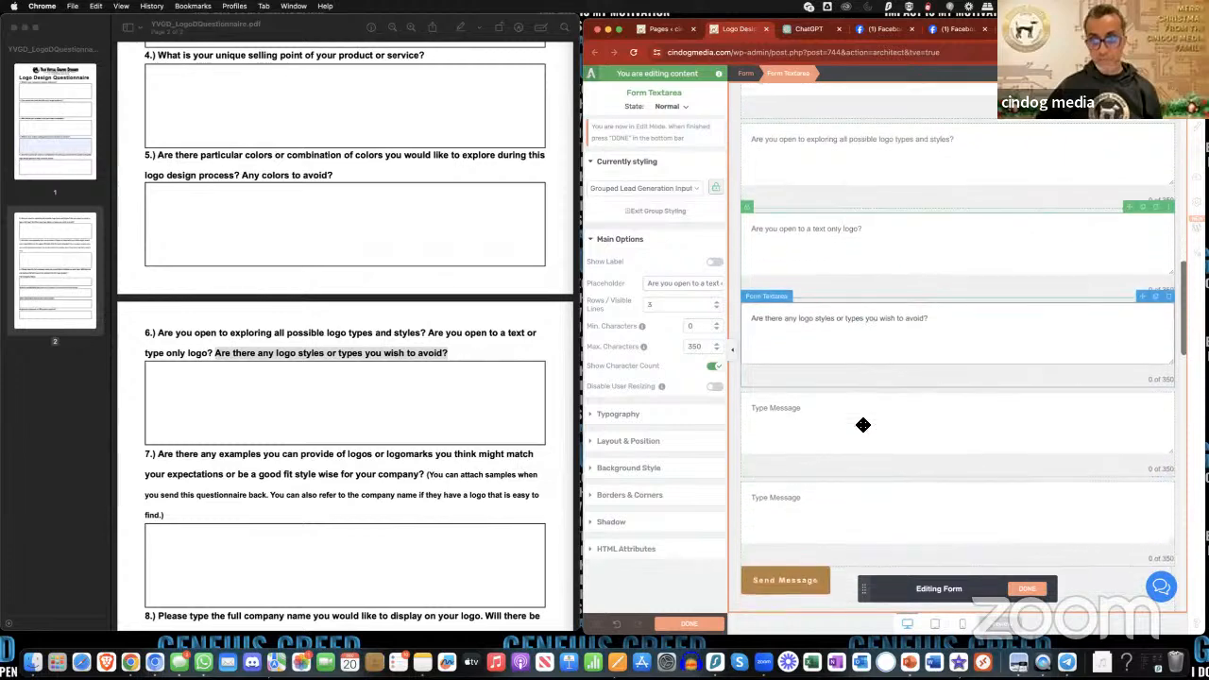
- Copy question 7's main sentence, about examples of logos or logomarks matching expectations, from the PDF into the tenth text area's placeholder
left_click(844, 416)
scroll(387, 384, "down", 3)
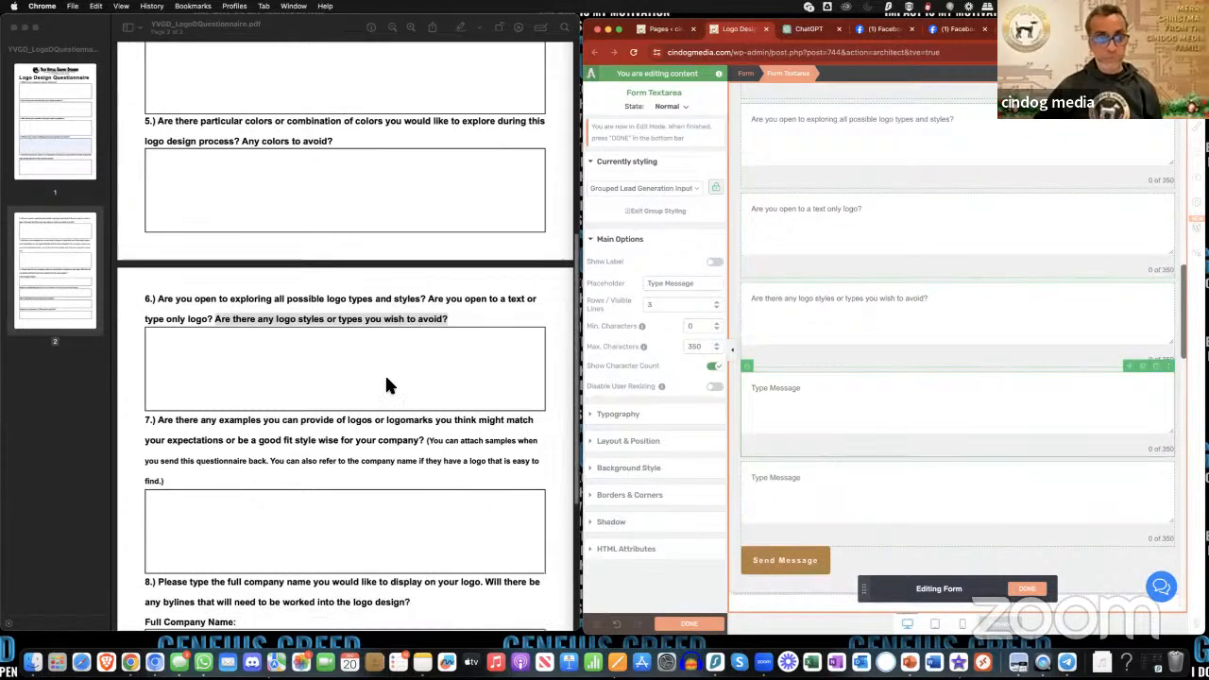
left_click(168, 335)
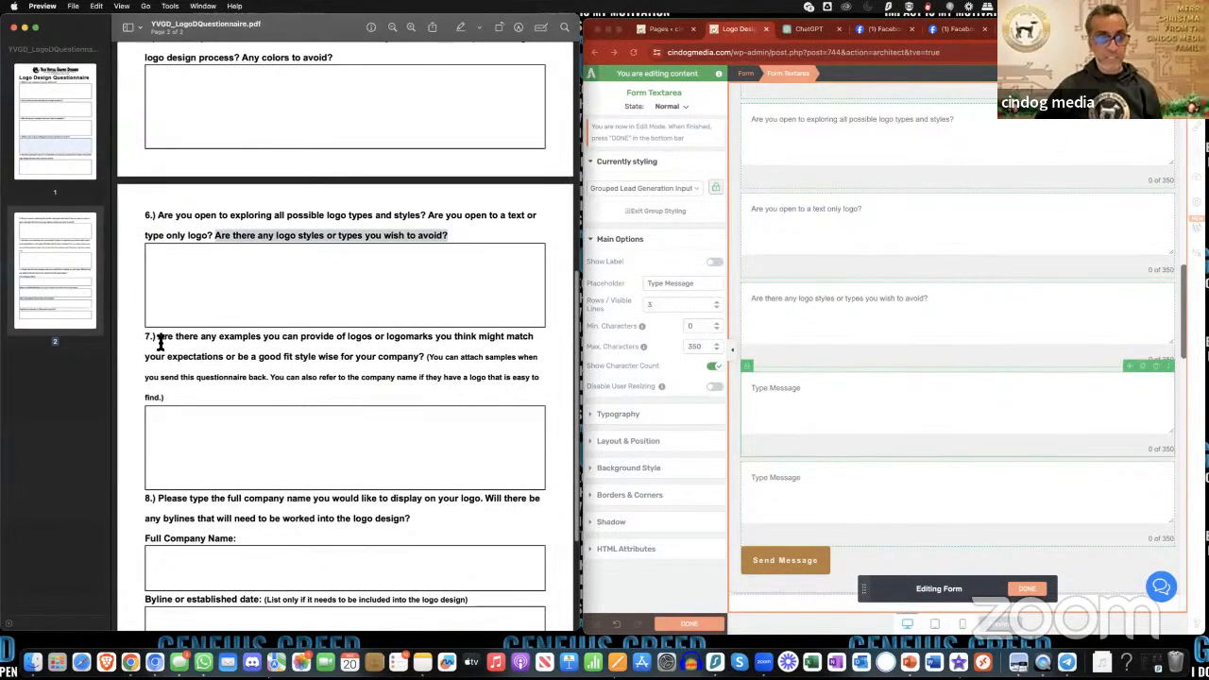
left_click_drag(159, 338, 431, 357)
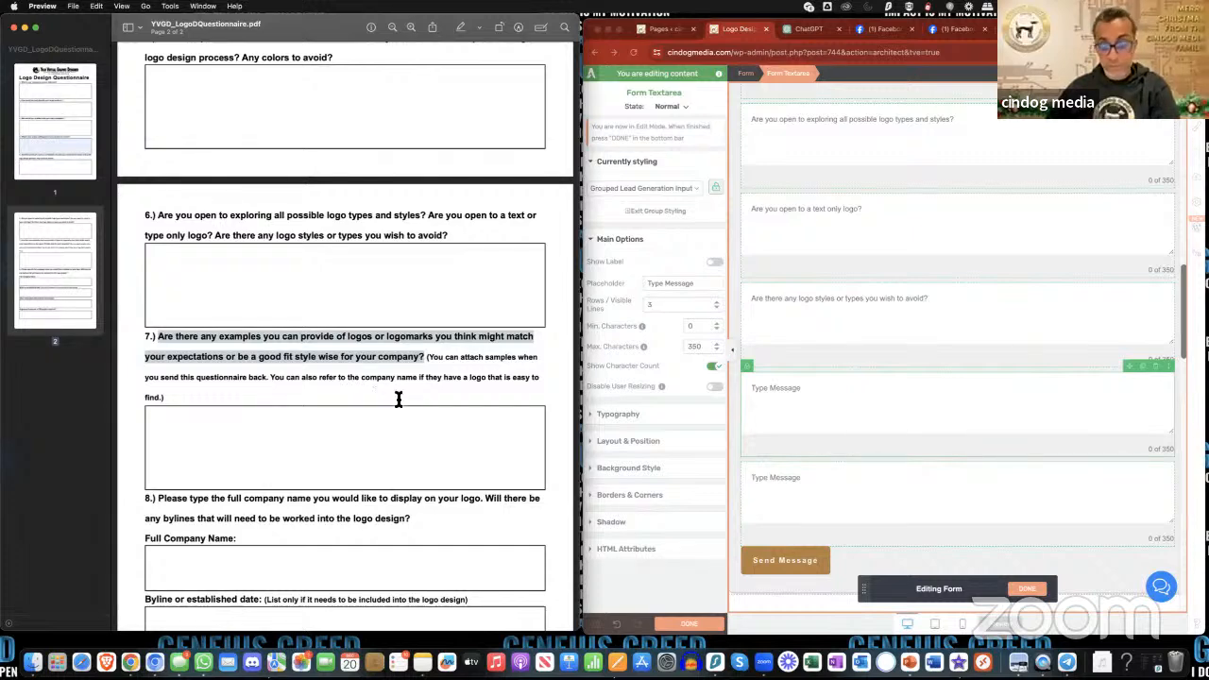
scroll(792, 420, "down", 1)
left_click(799, 414)
left_click_drag(673, 288, 647, 286)
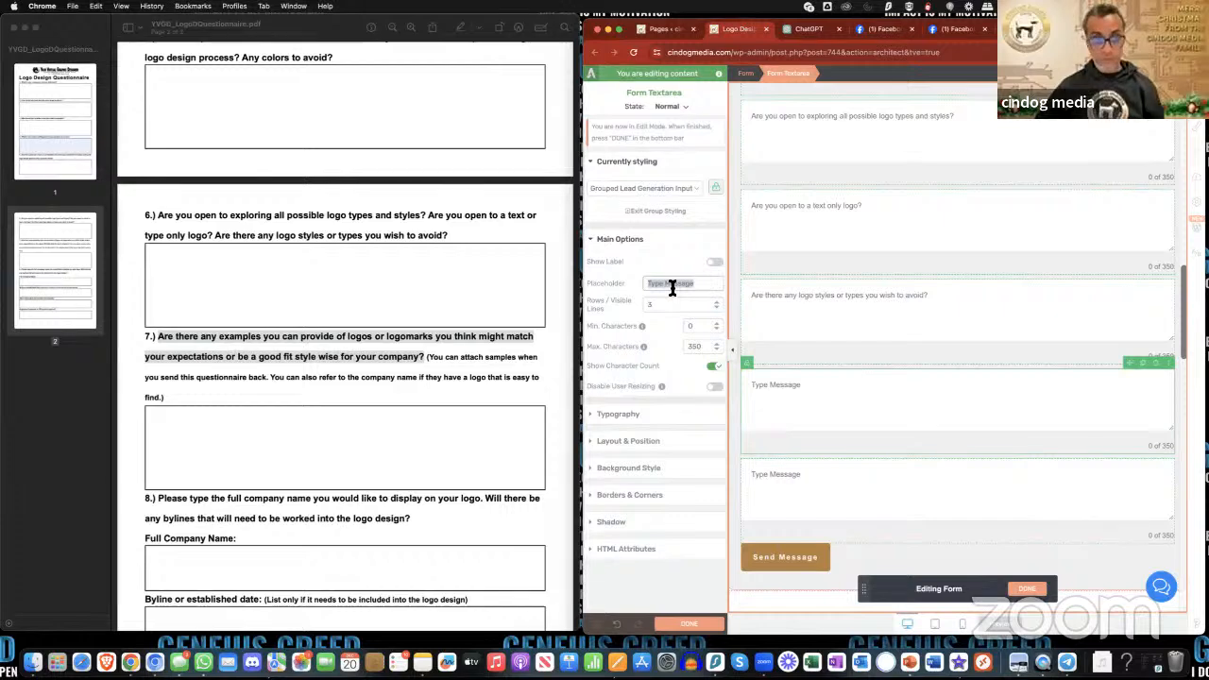
left_click(739, 307)
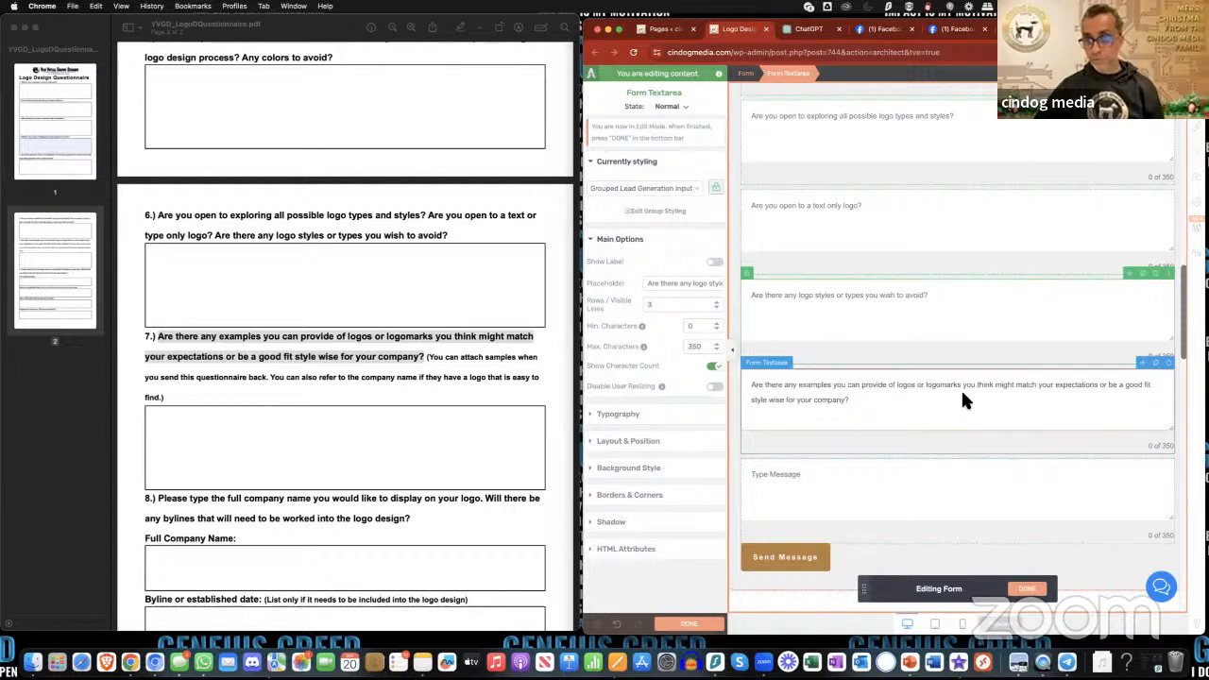
- Replace the ninth text area's placeholder with "Are there any company logos that you like the style of?"
triple_click(674, 288)
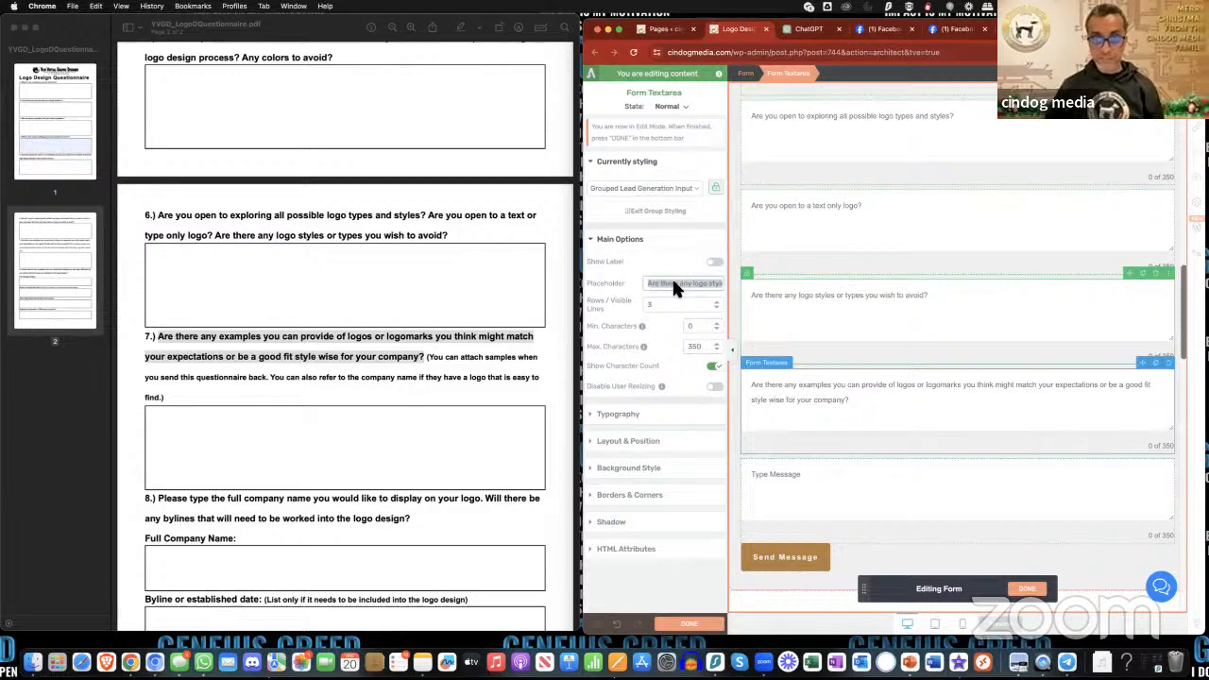
type("Are there any")
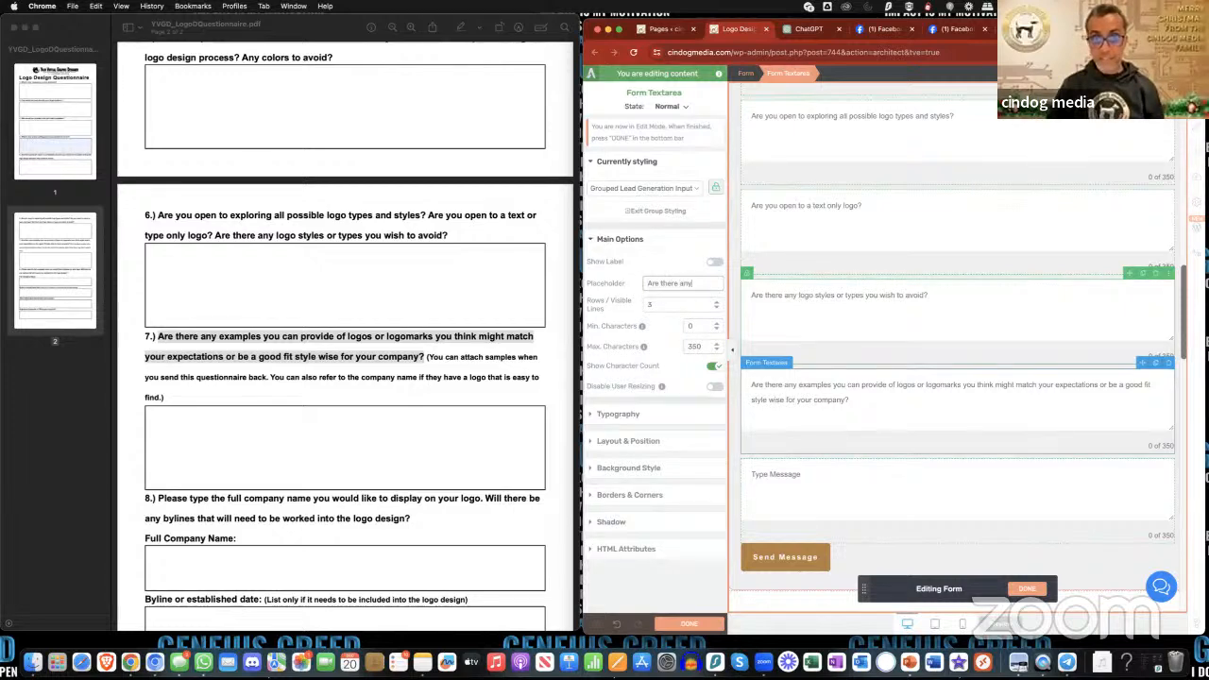
type(" company")
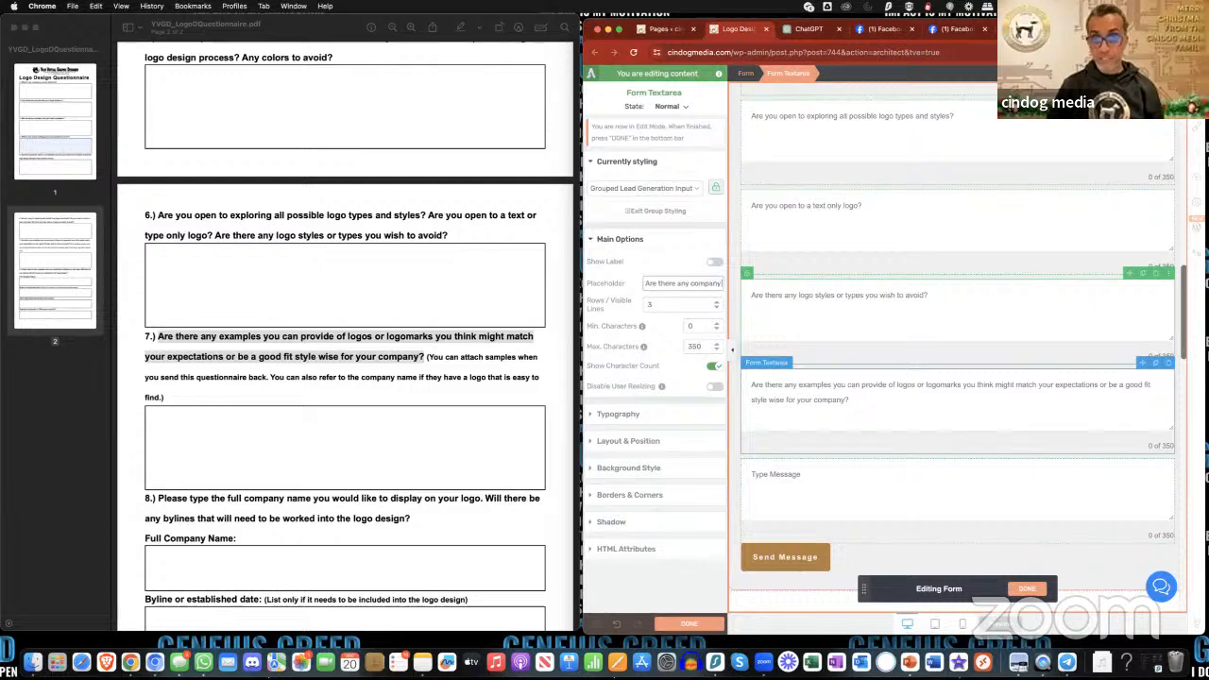
type(" logos that you like the")
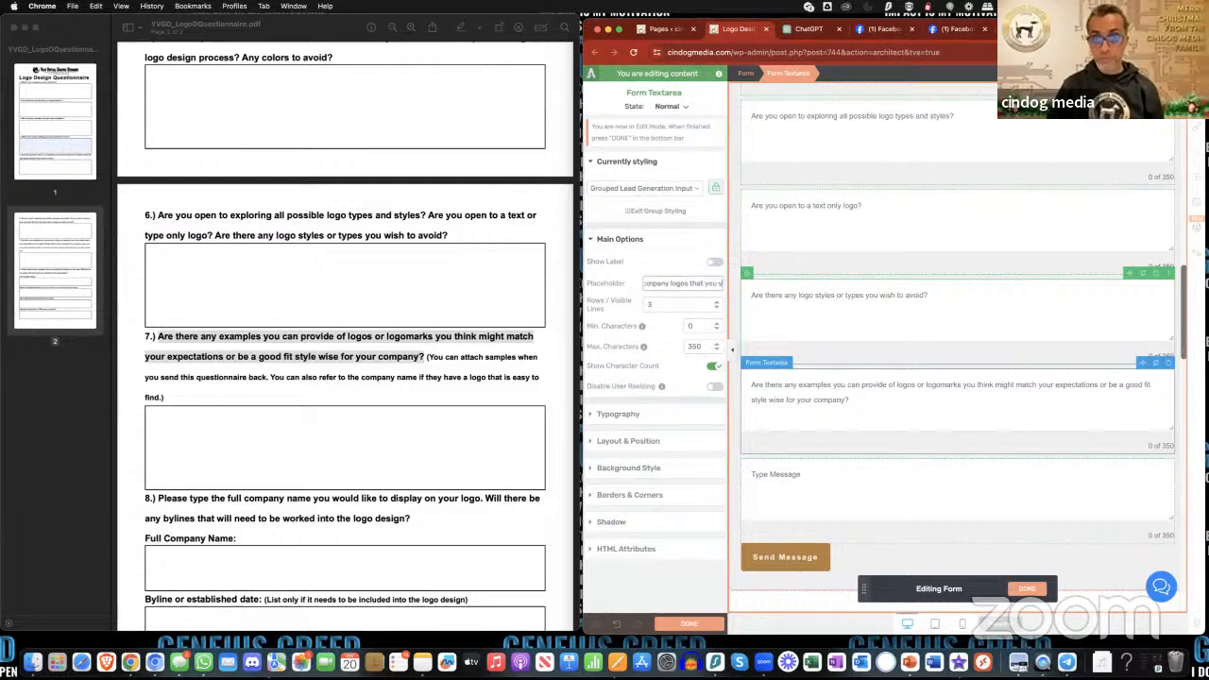
type(" style of?")
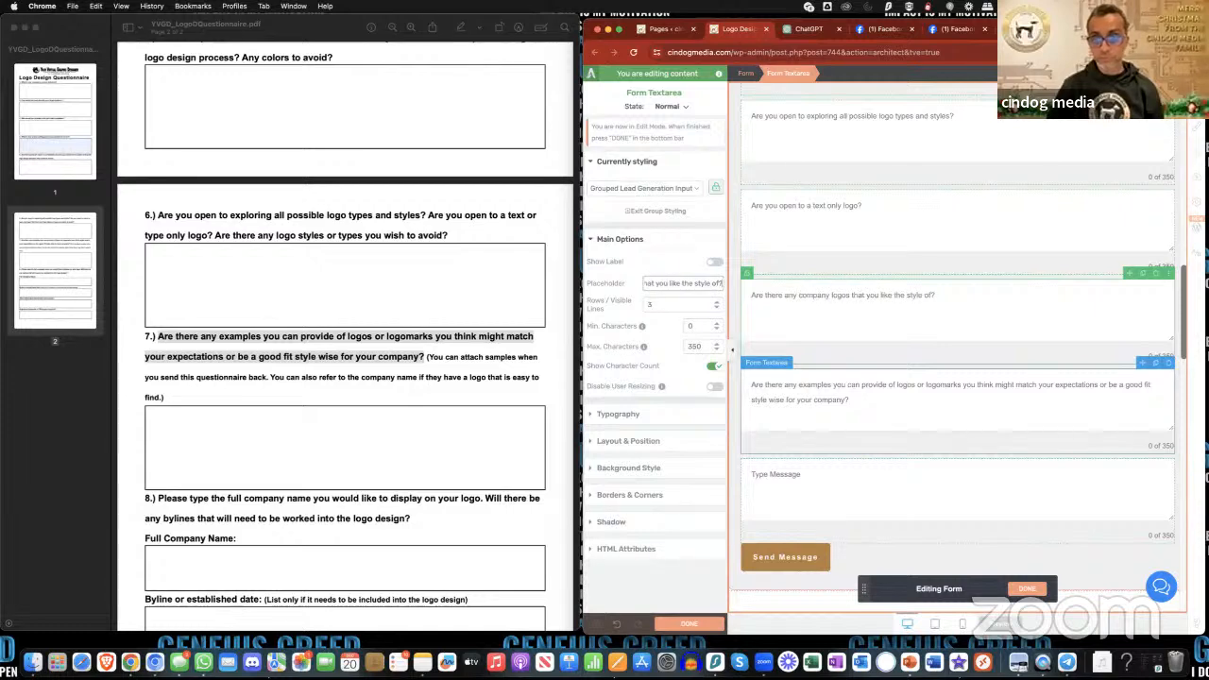
- Undo the last placeholder edit, check the form's fields, and reload the page editor
key("super+z")
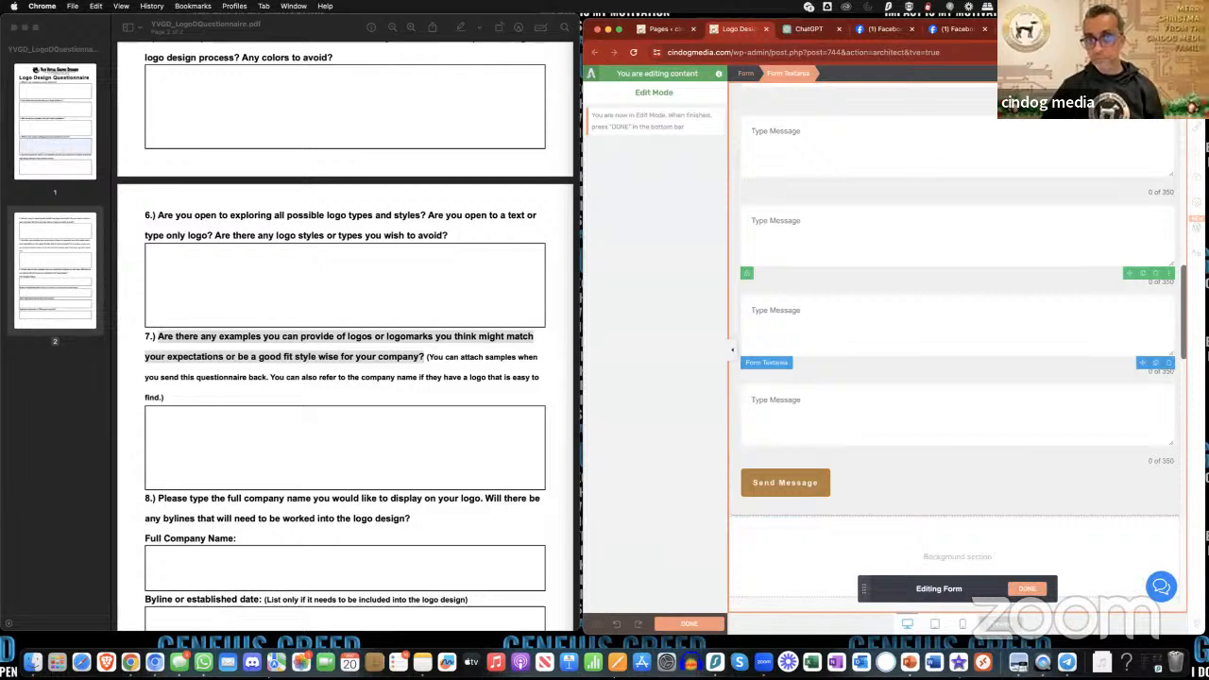
scroll(977, 320, "up", 5)
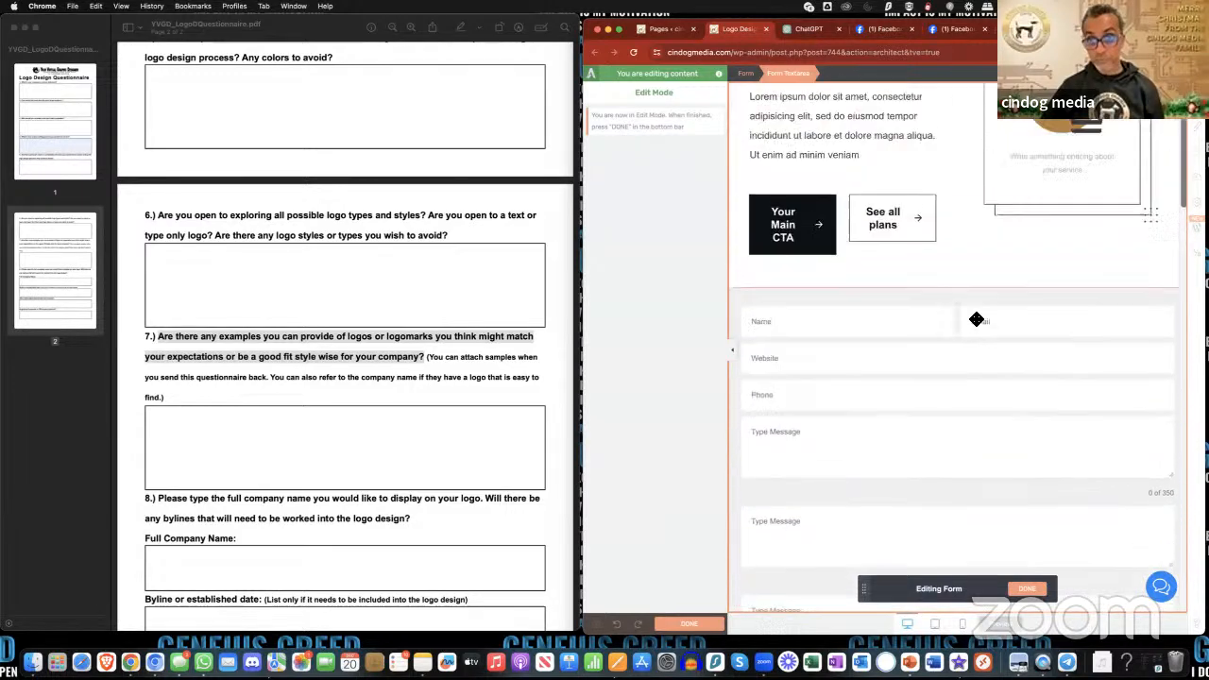
scroll(977, 319, "up", 2)
scroll(972, 315, "down", 1)
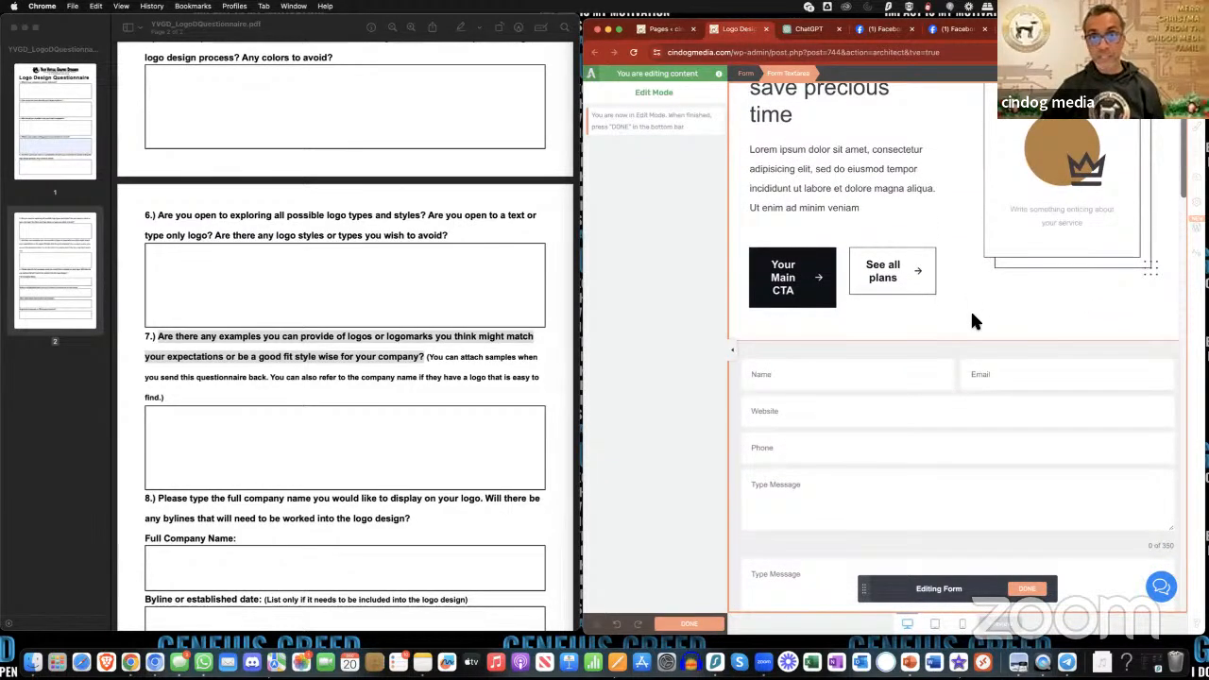
left_click(633, 53)
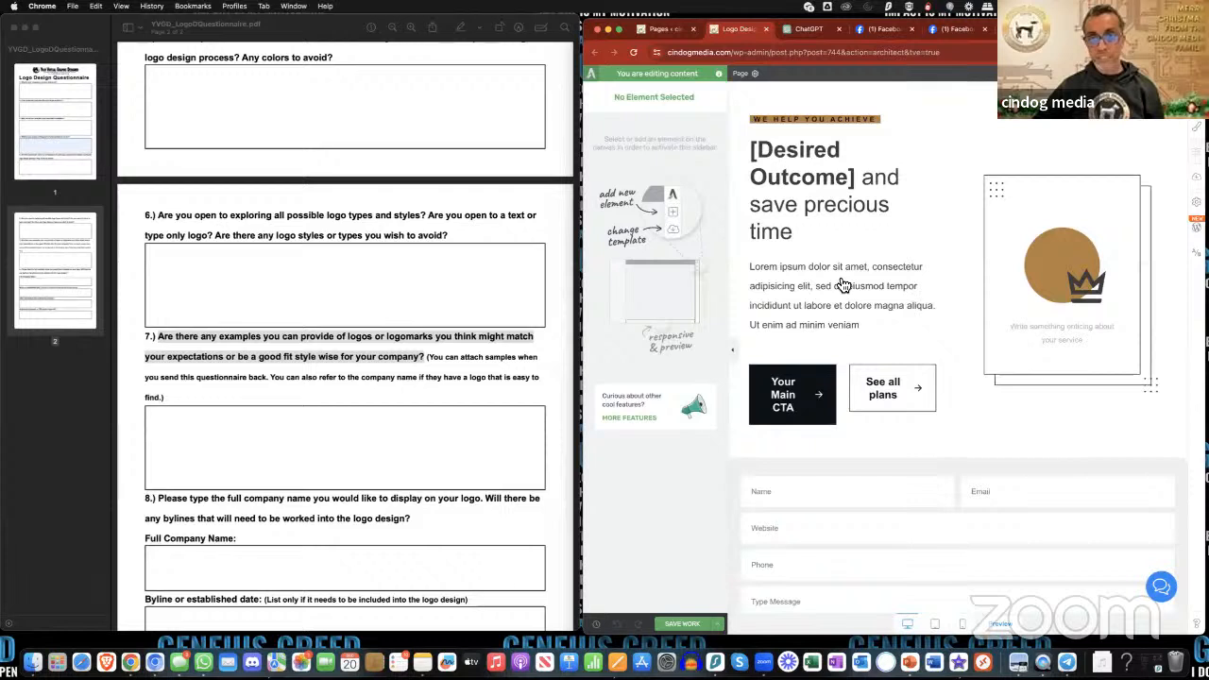
- Open the contact form's elements for editing and duplicate the second text area repeatedly to add more question fields
scroll(844, 285, "down", 6)
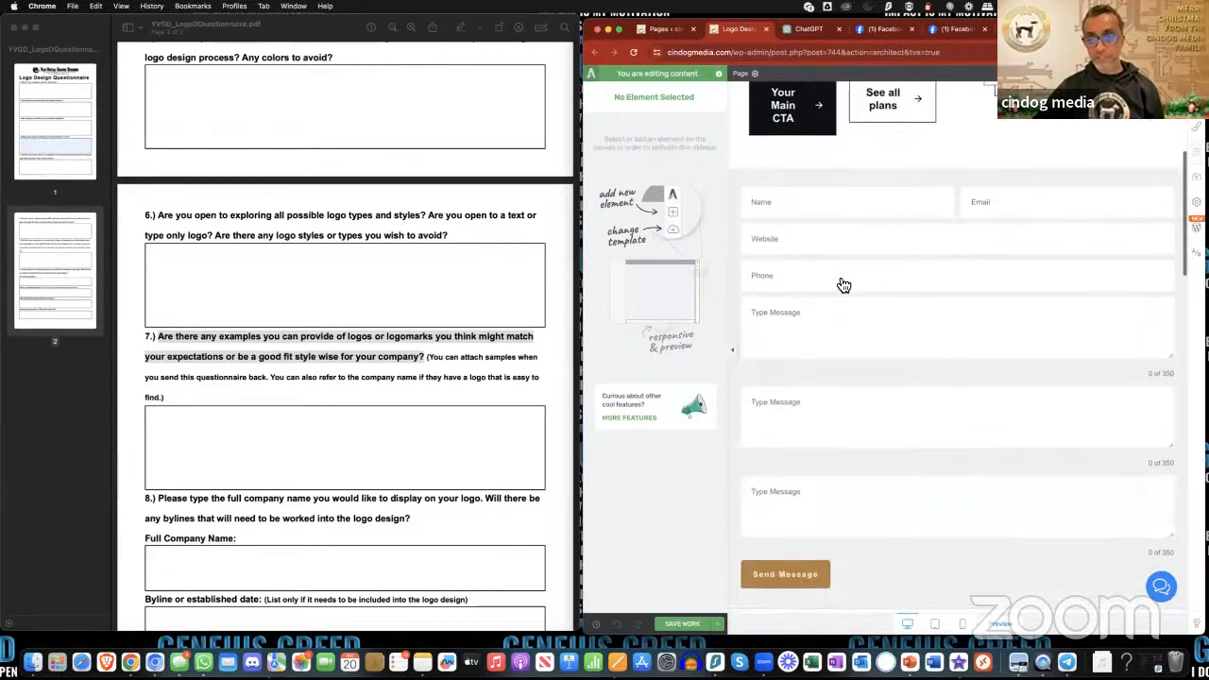
scroll(841, 284, "down", 3)
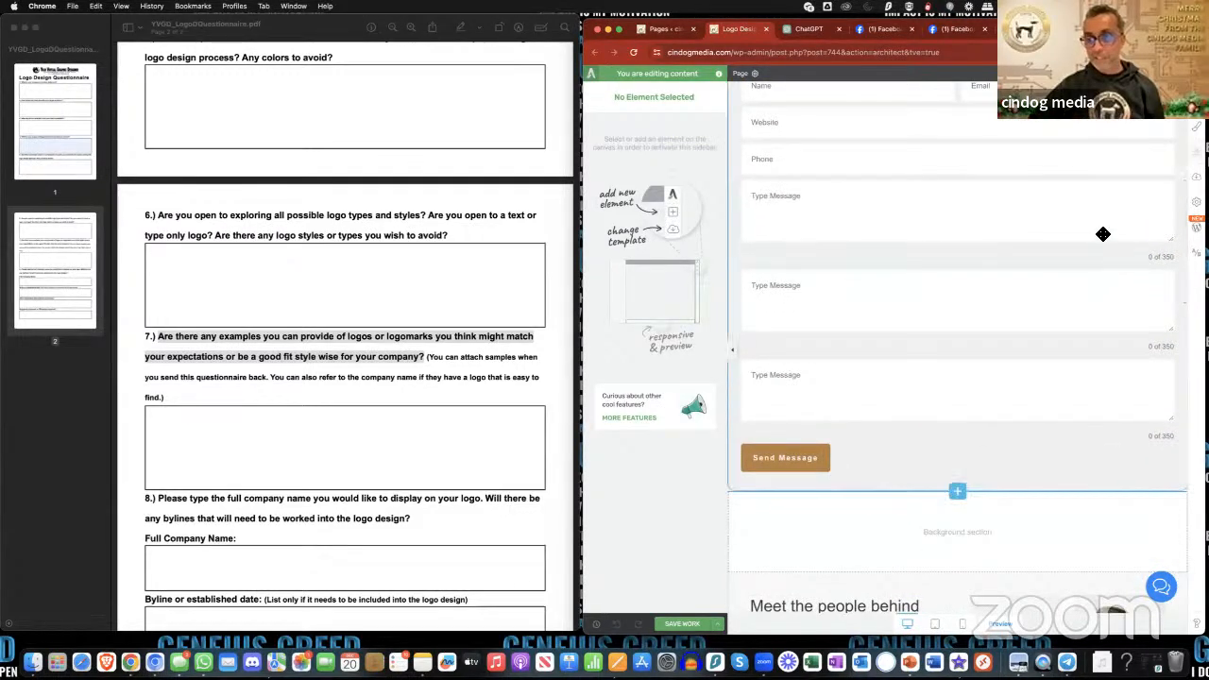
left_click(1120, 301)
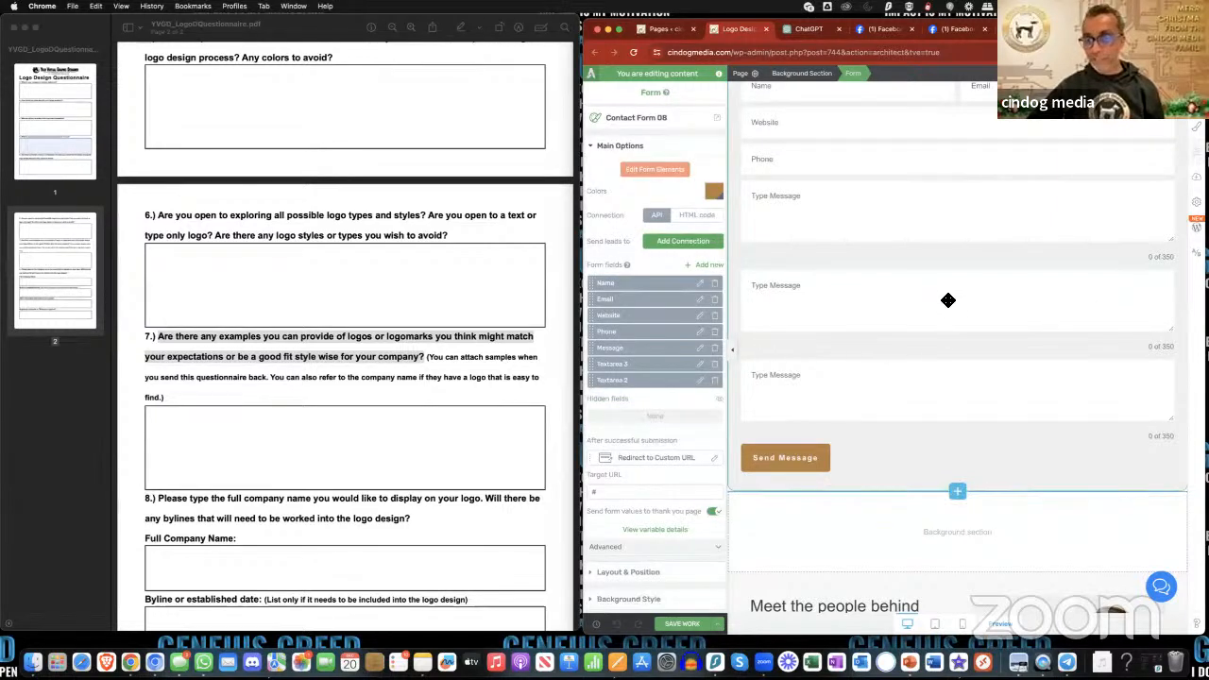
left_click(671, 170)
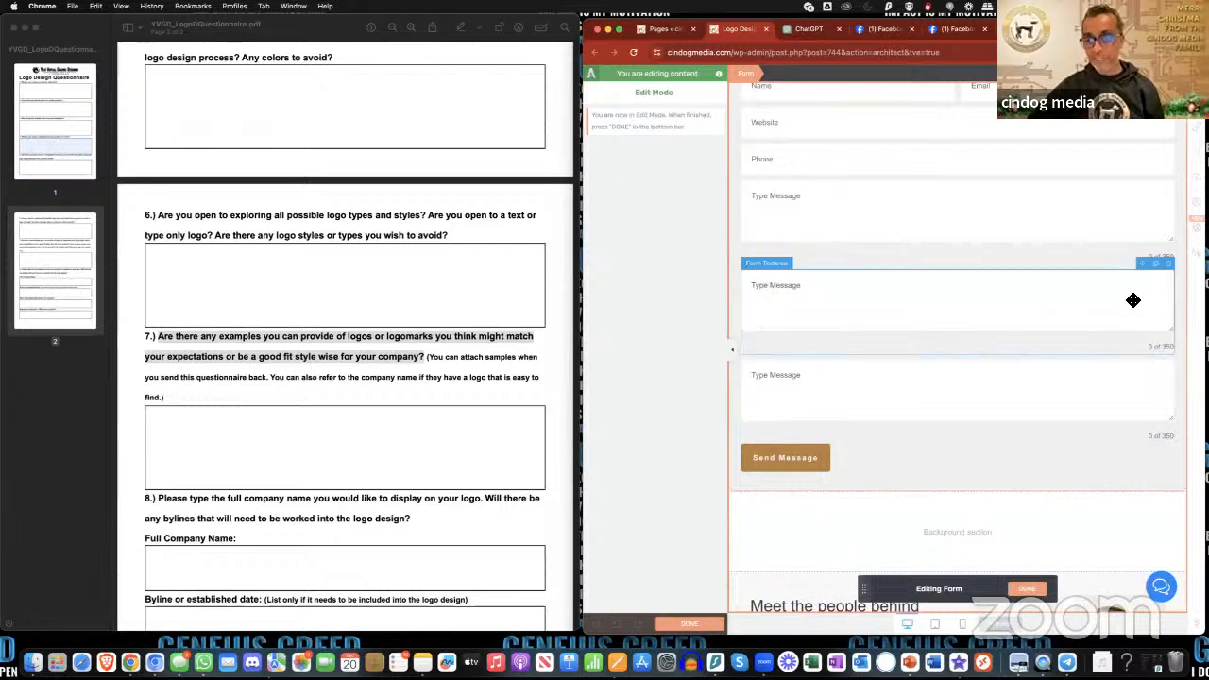
left_click(1157, 265)
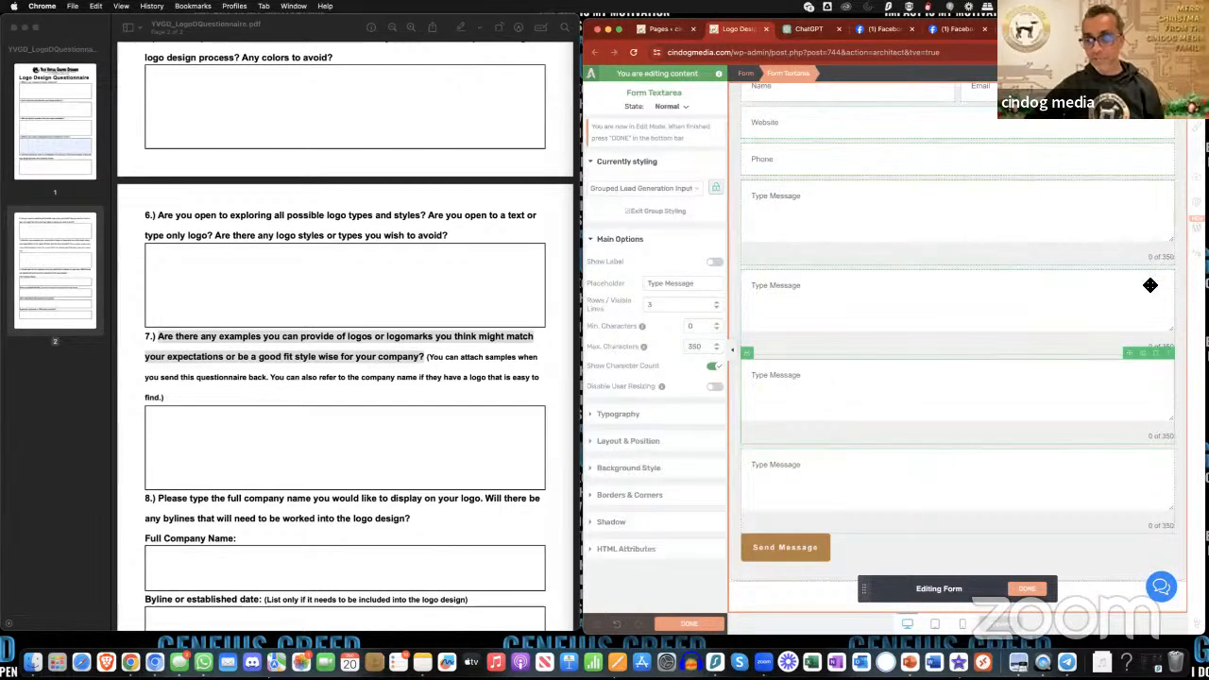
left_click(1160, 272)
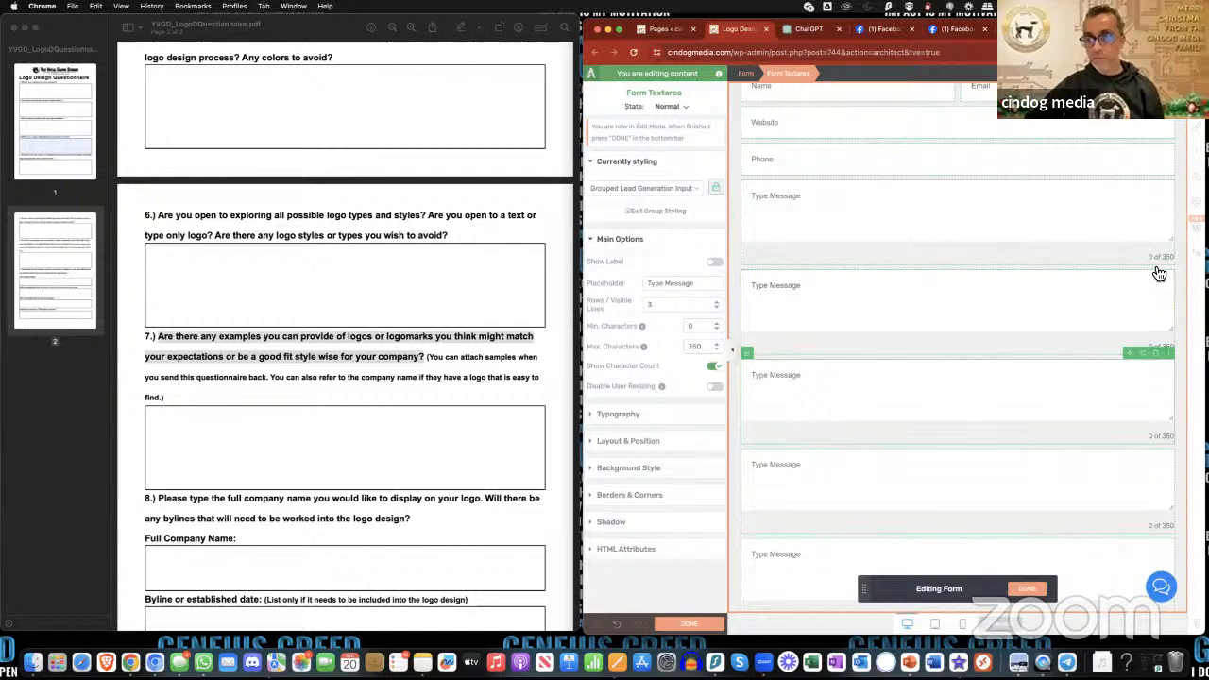
scroll(1037, 319, "down", 1)
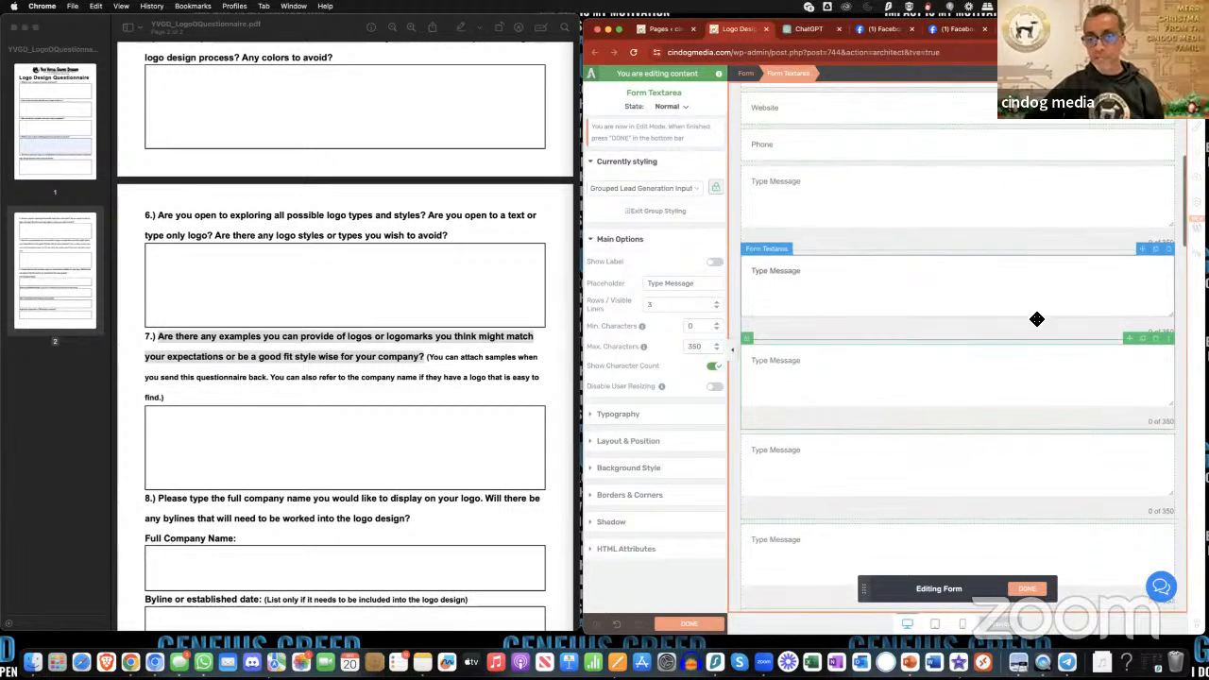
- Copy "What is your company's mission statement?" from the PDF into the first text area's placeholder
scroll(961, 319, "up", 5)
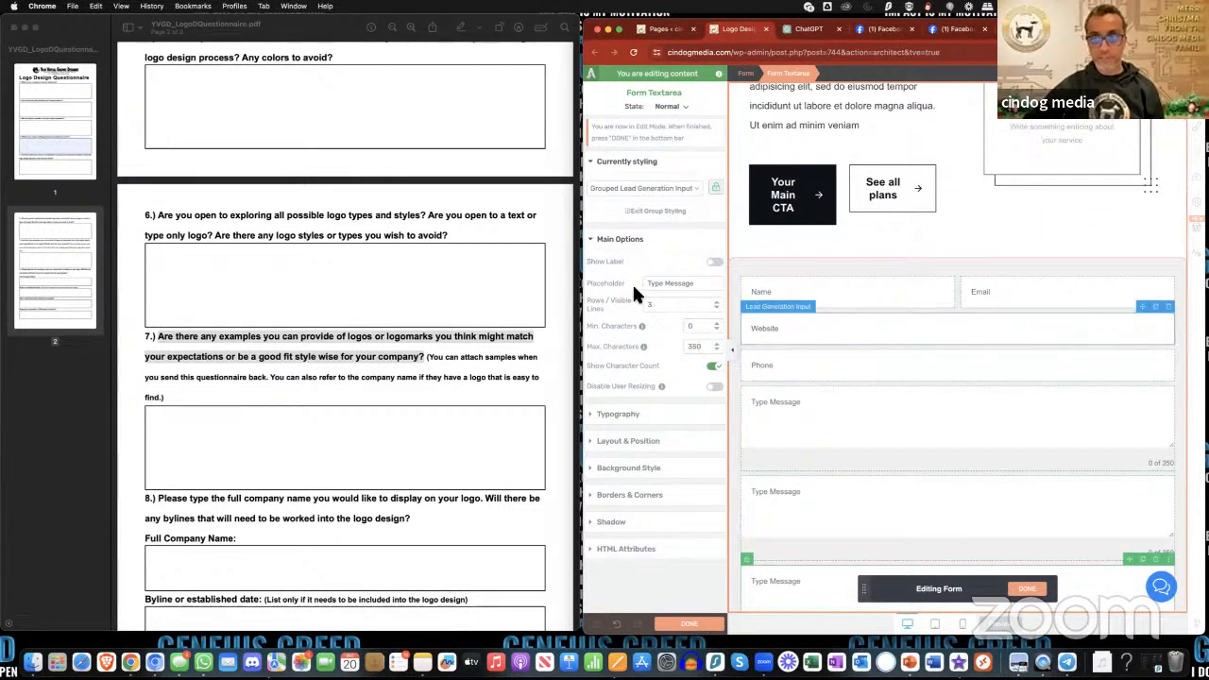
scroll(419, 256, "up", 6)
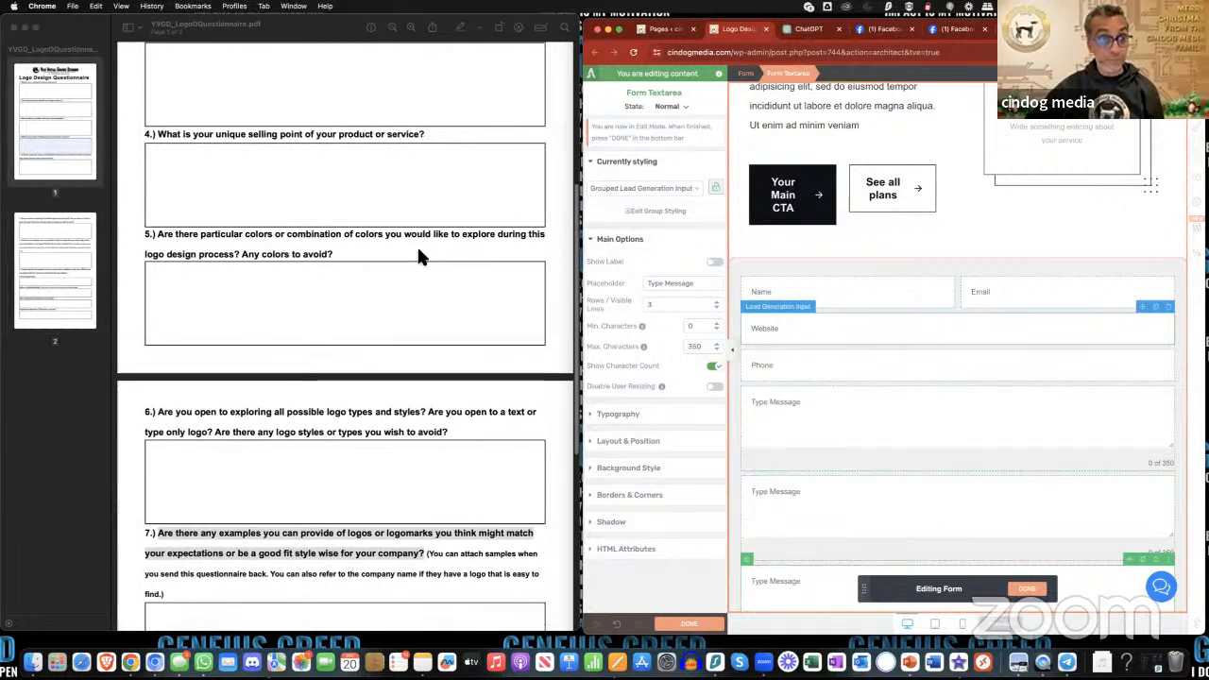
scroll(418, 252, "up", 5)
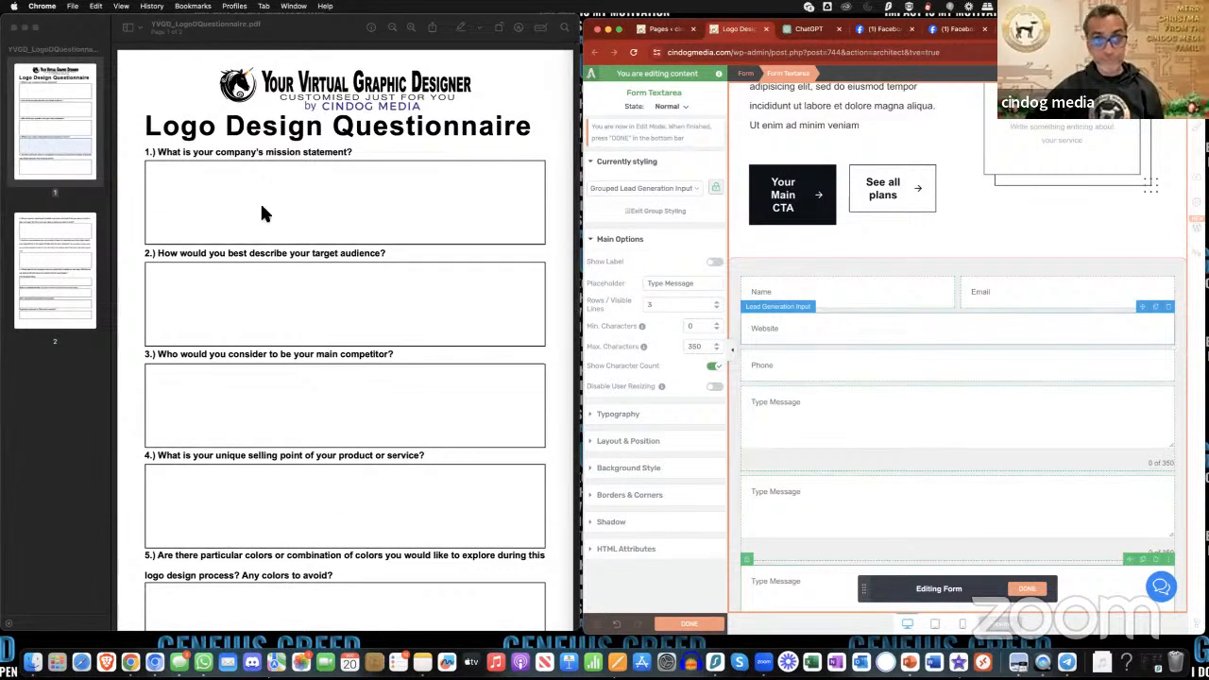
left_click(172, 161)
left_click_drag(157, 152, 359, 161)
key("super+c")
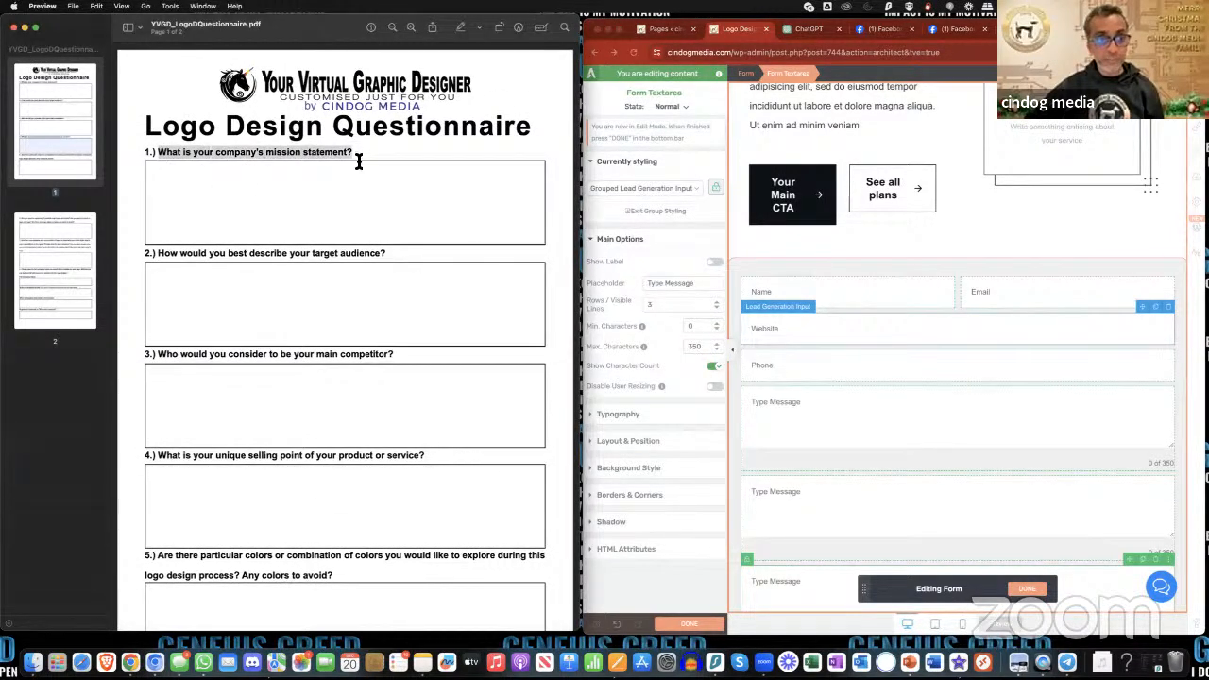
left_click(866, 322)
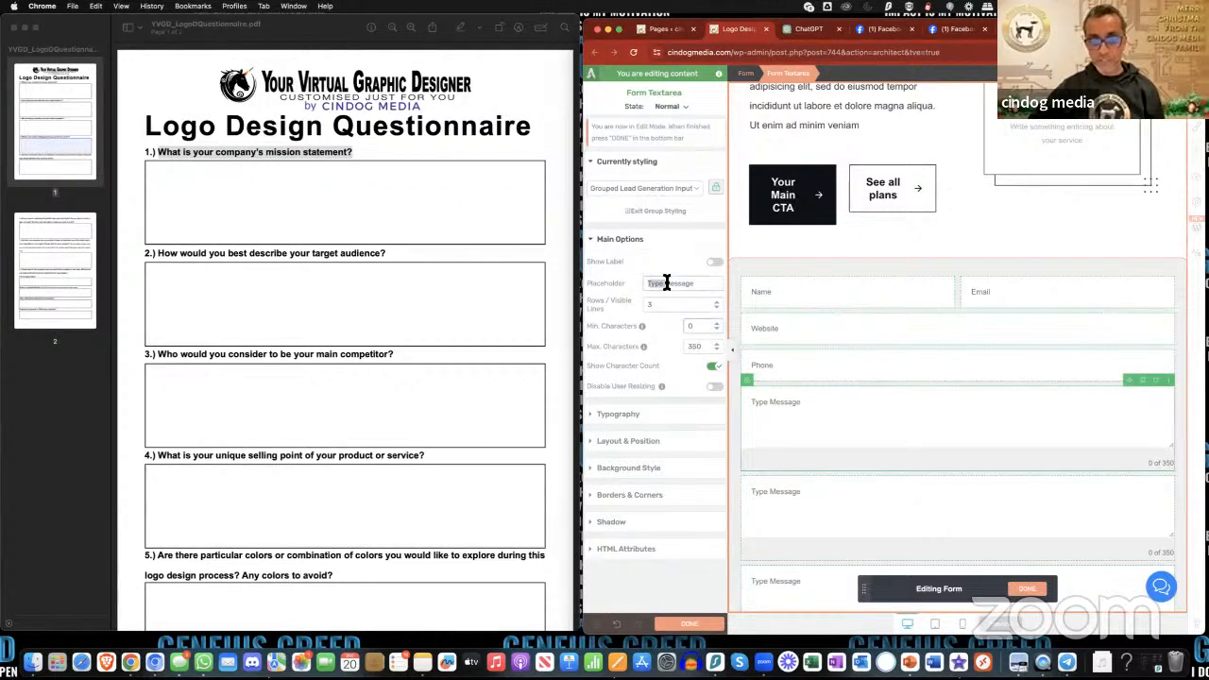
key("super+v")
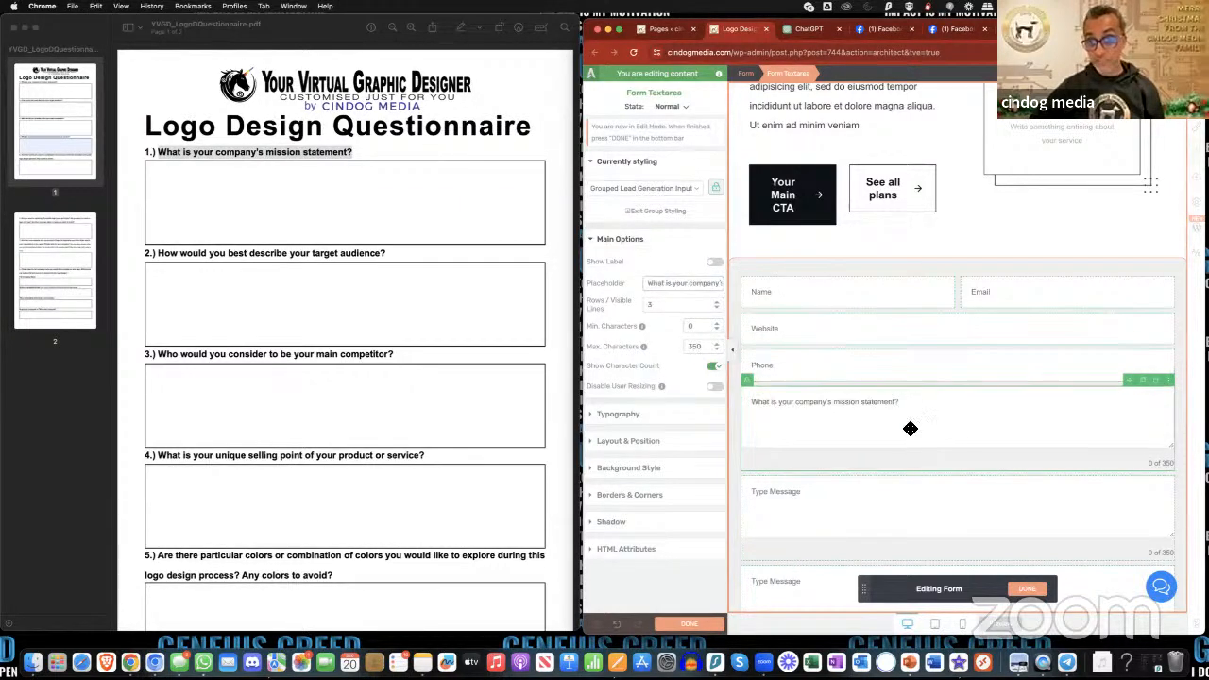
- Copy "How would you best describe your target audience?" from the PDF into the second text area's placeholder
scroll(909, 445, "down", 3)
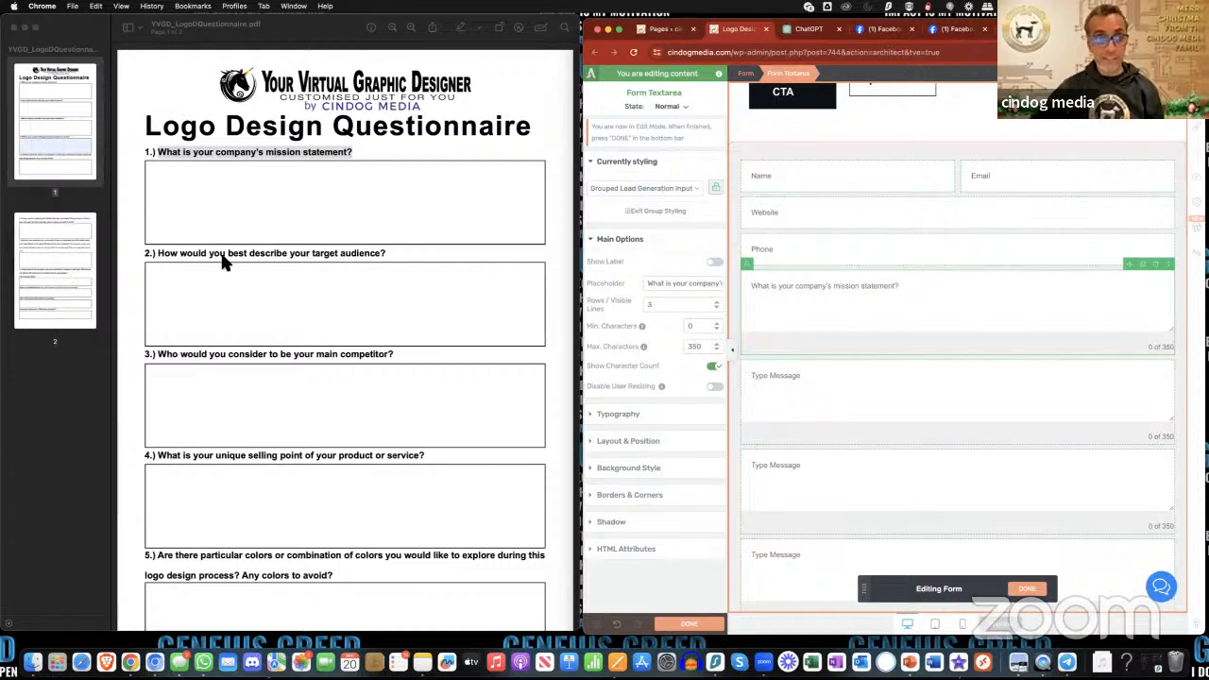
left_click(147, 252)
left_click_drag(159, 255, 405, 259)
key("ctrl+c")
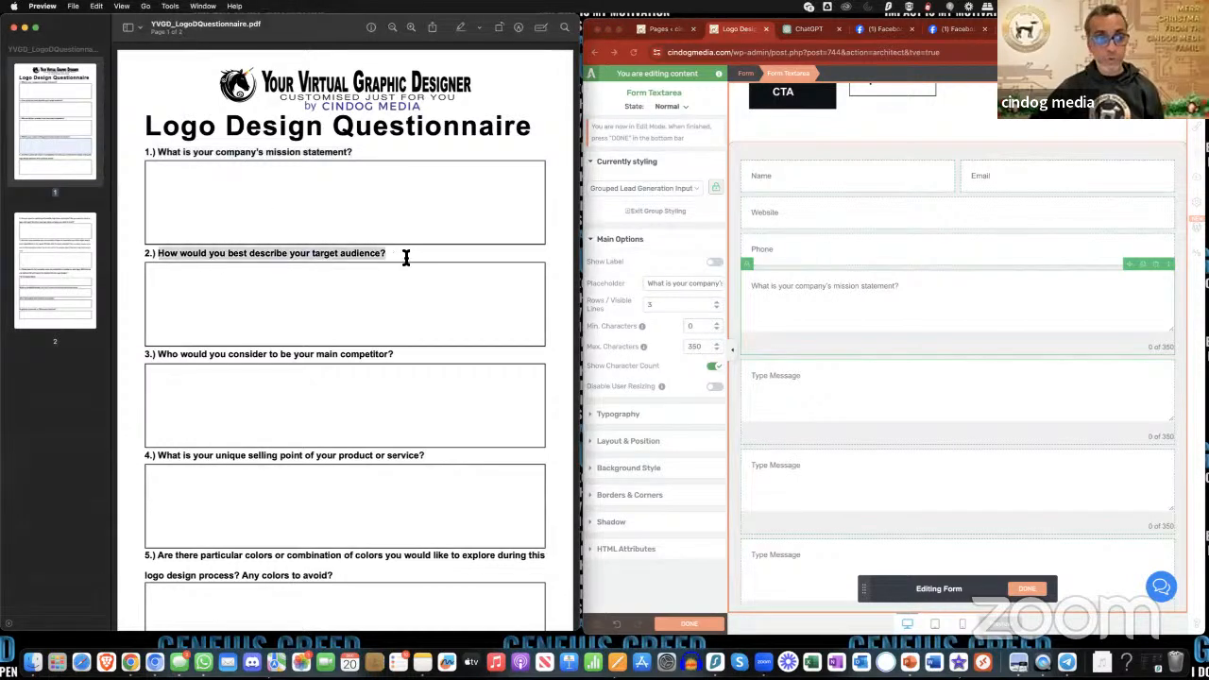
left_click(862, 393)
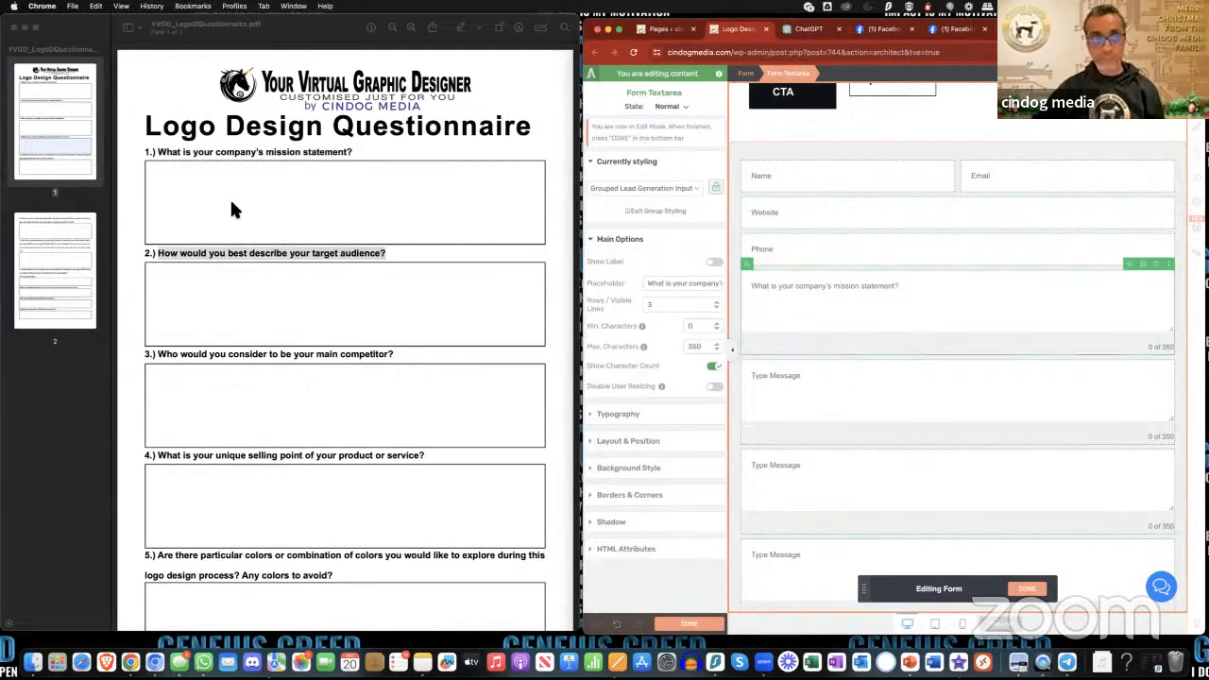
left_click(804, 394)
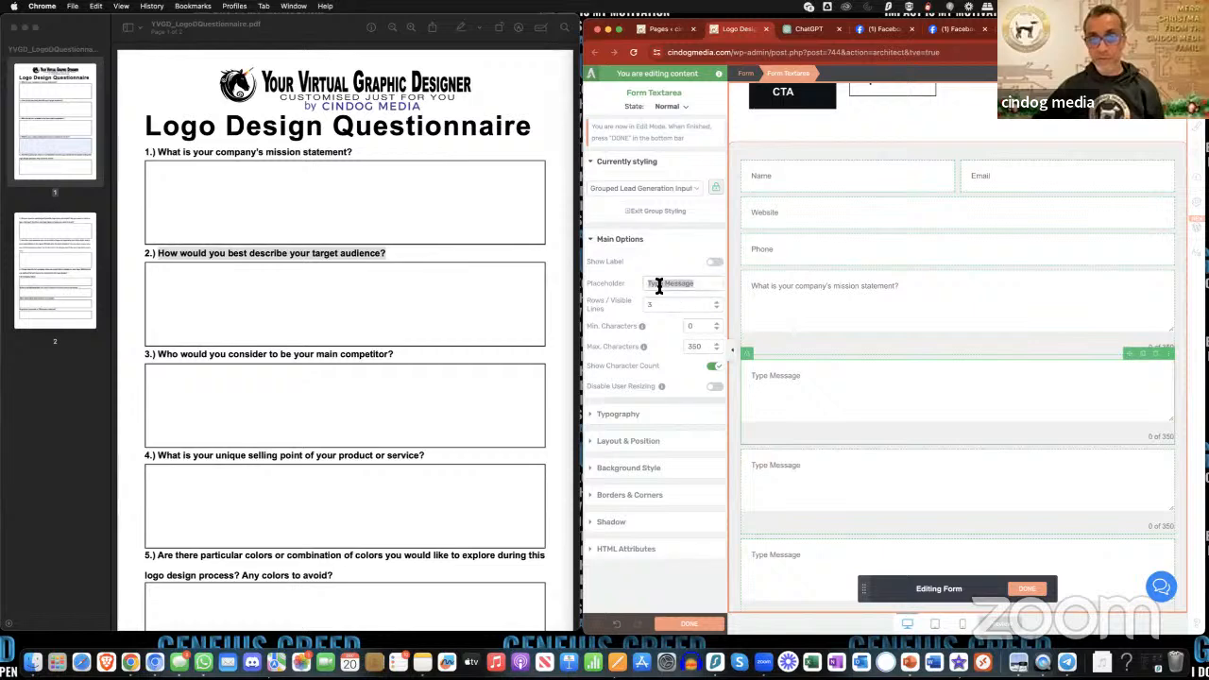
key("ctrl+a")
key("ctrl+v")
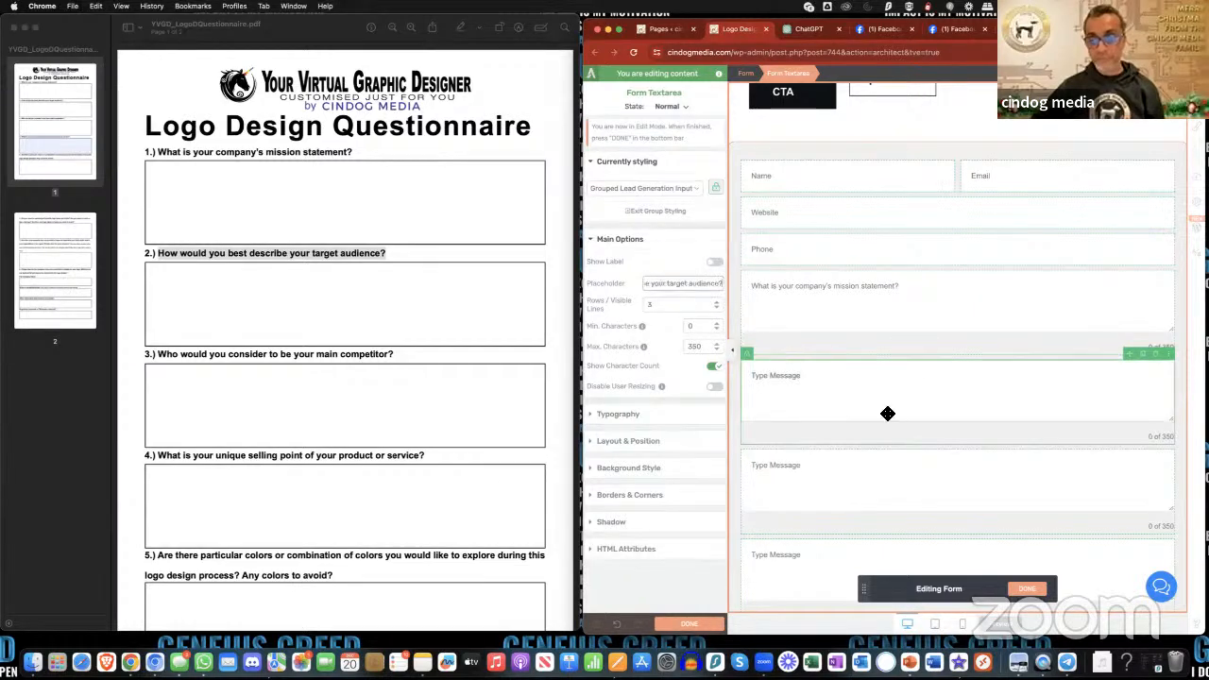
- Copy "Who would you consider to be your main competitor?" from the PDF into the third text area's placeholder
scroll(888, 414, "down", 2)
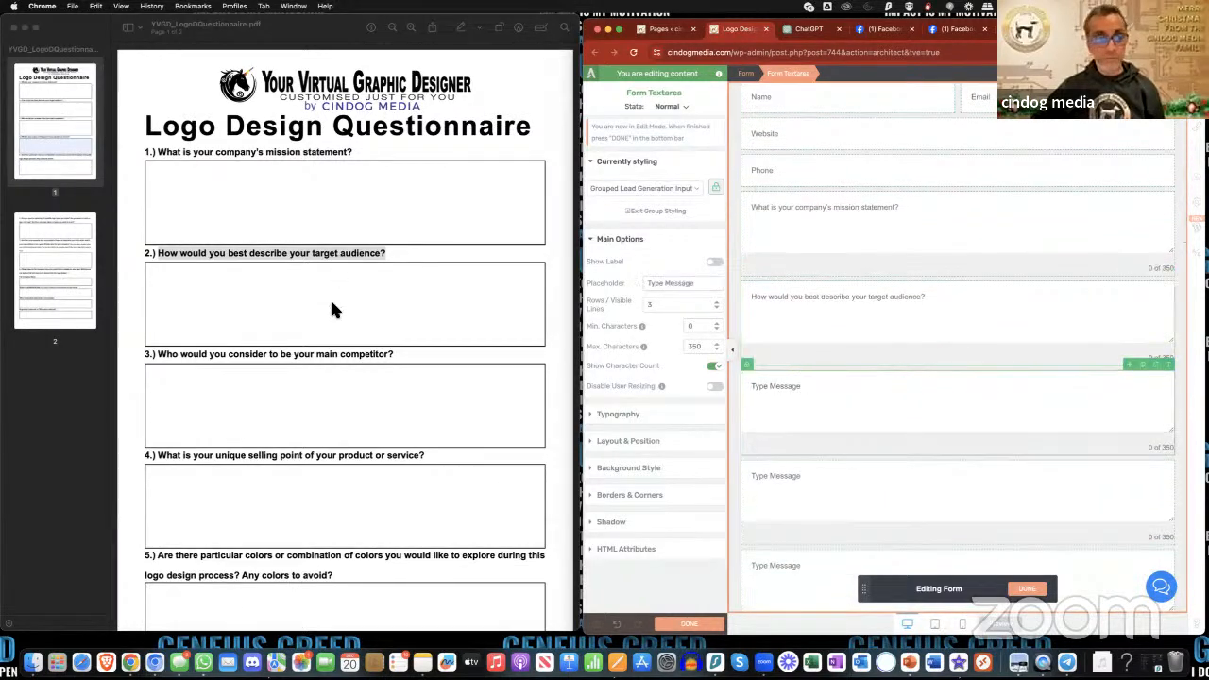
scroll(275, 316, "down", 2)
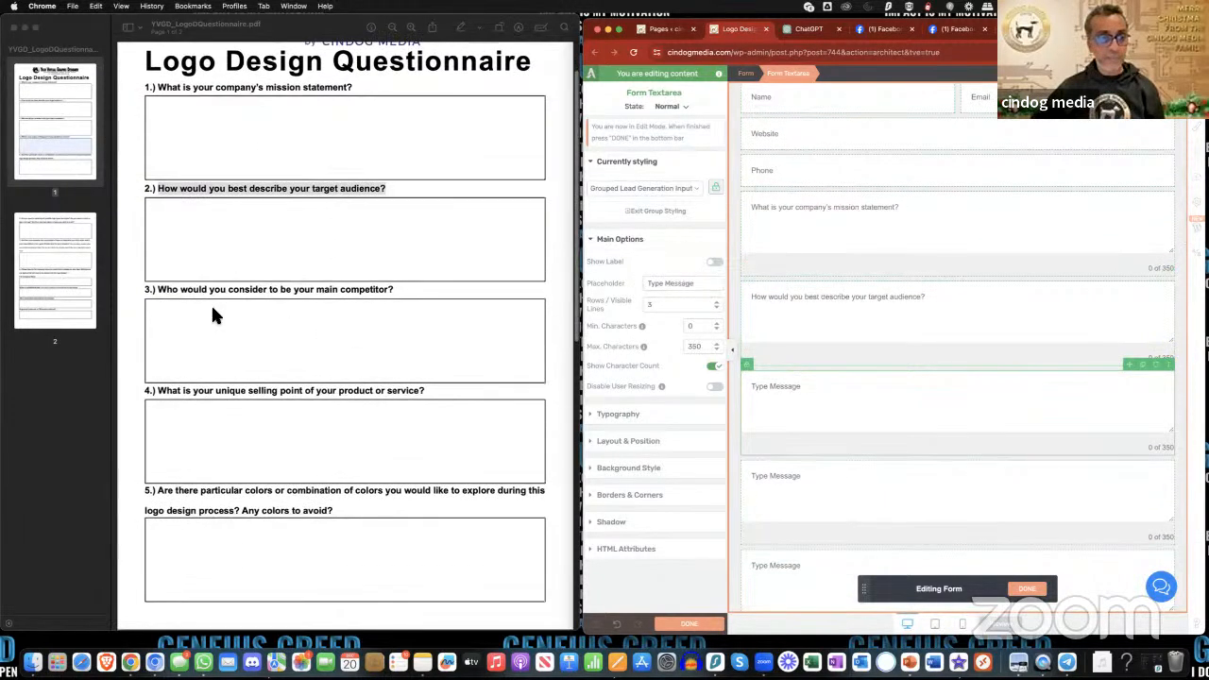
left_click(159, 290)
left_click_drag(159, 289, 395, 290)
left_click(765, 388)
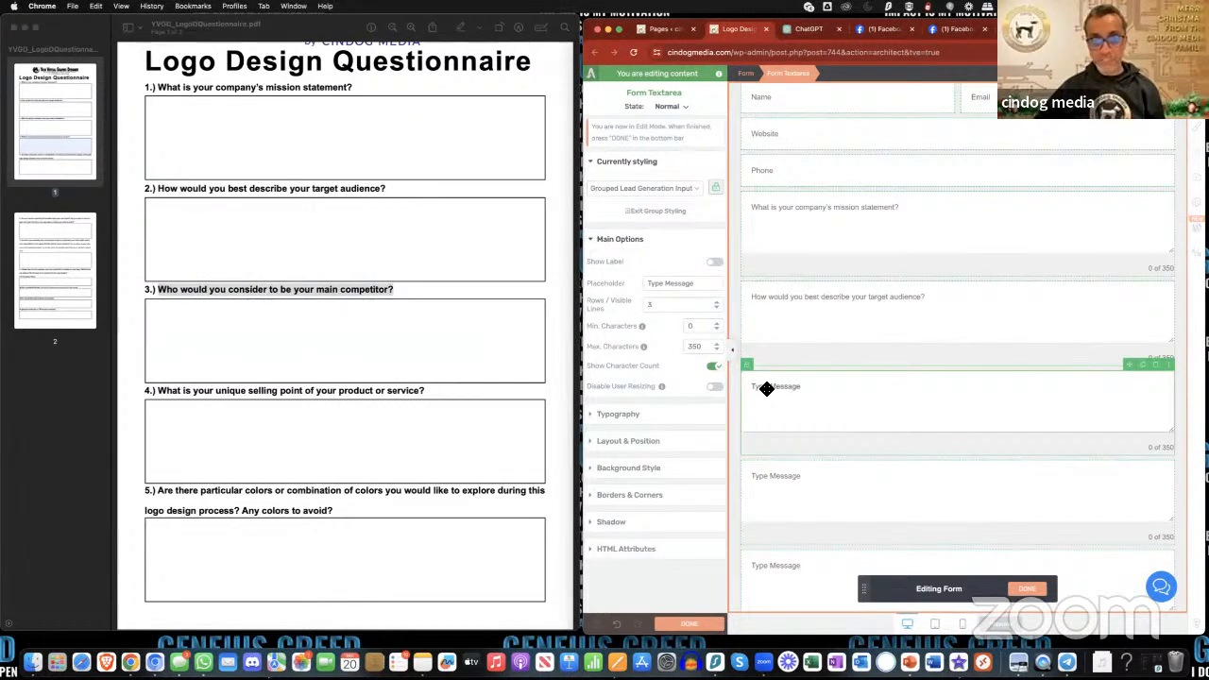
triple_click(653, 284)
key("super+v")
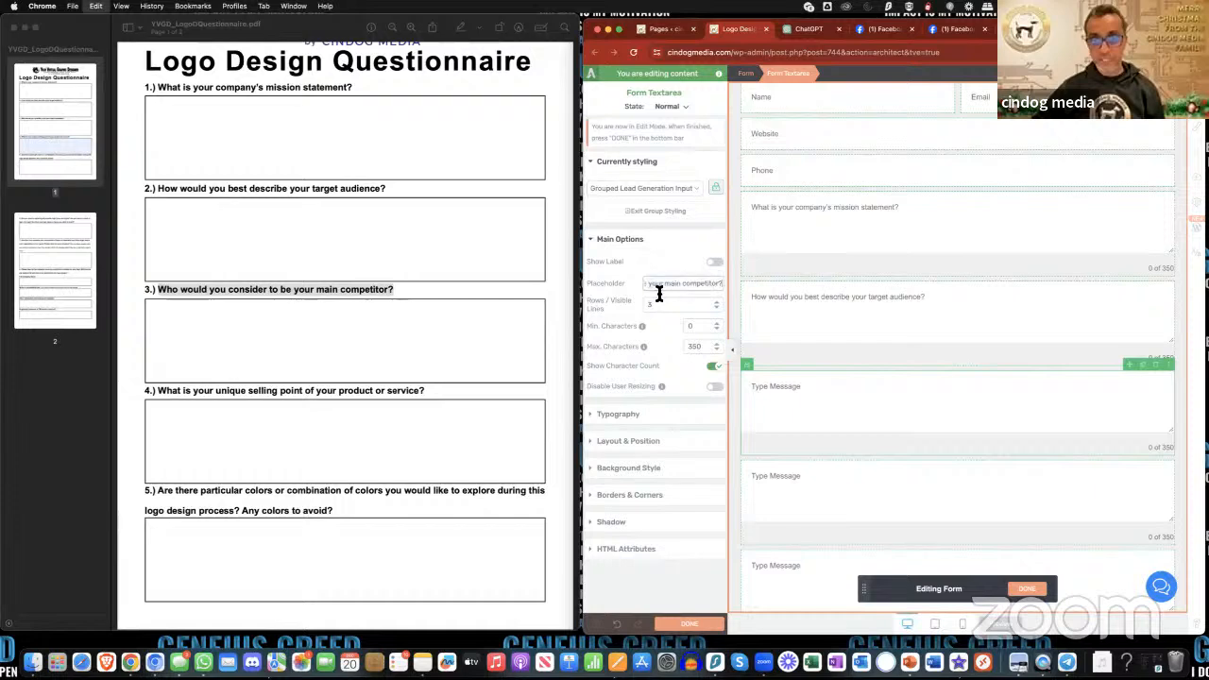
- Copy "What is your unique selling point of your product or service?" from the PDF into the fourth text area's placeholder
scroll(870, 430, "down", 2)
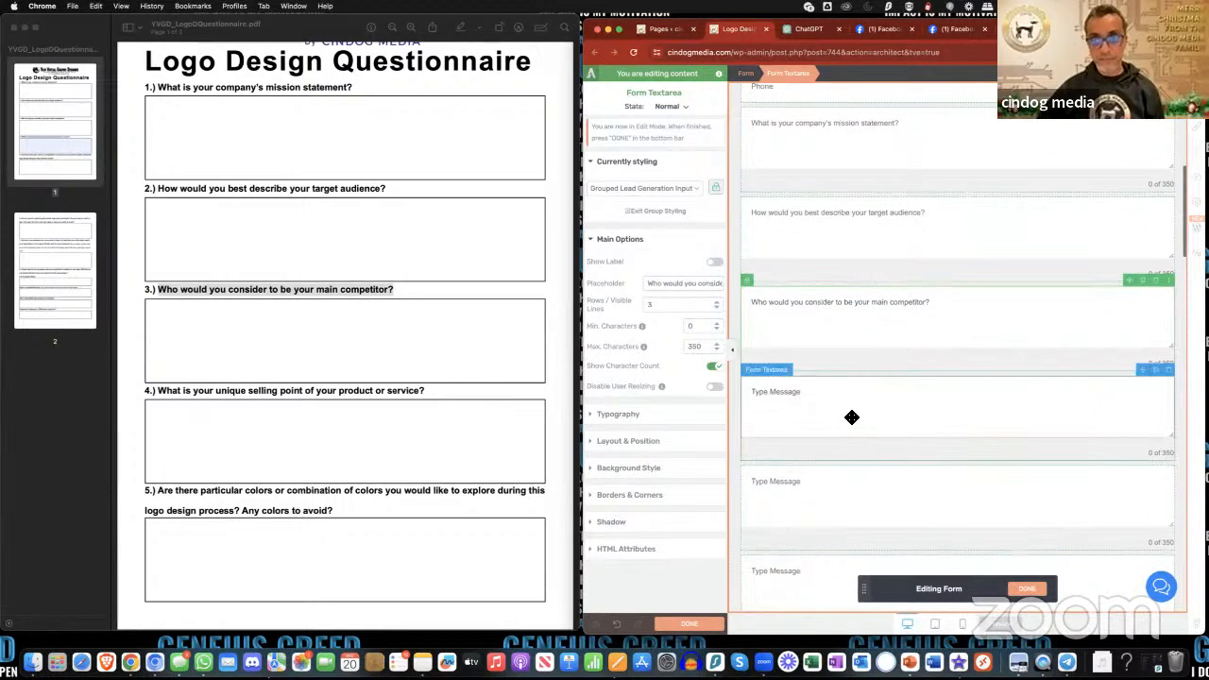
left_click(854, 419)
scroll(184, 357, "down", 2)
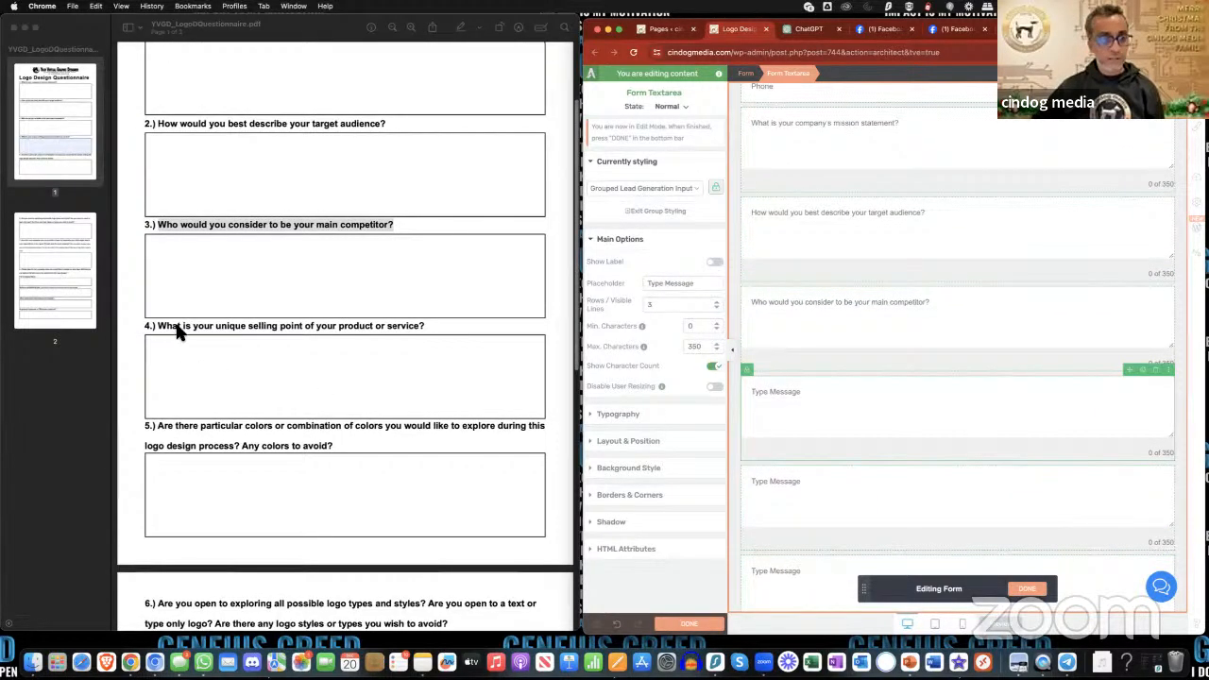
left_click_drag(177, 328, 460, 350)
key("super+c")
left_click(798, 430)
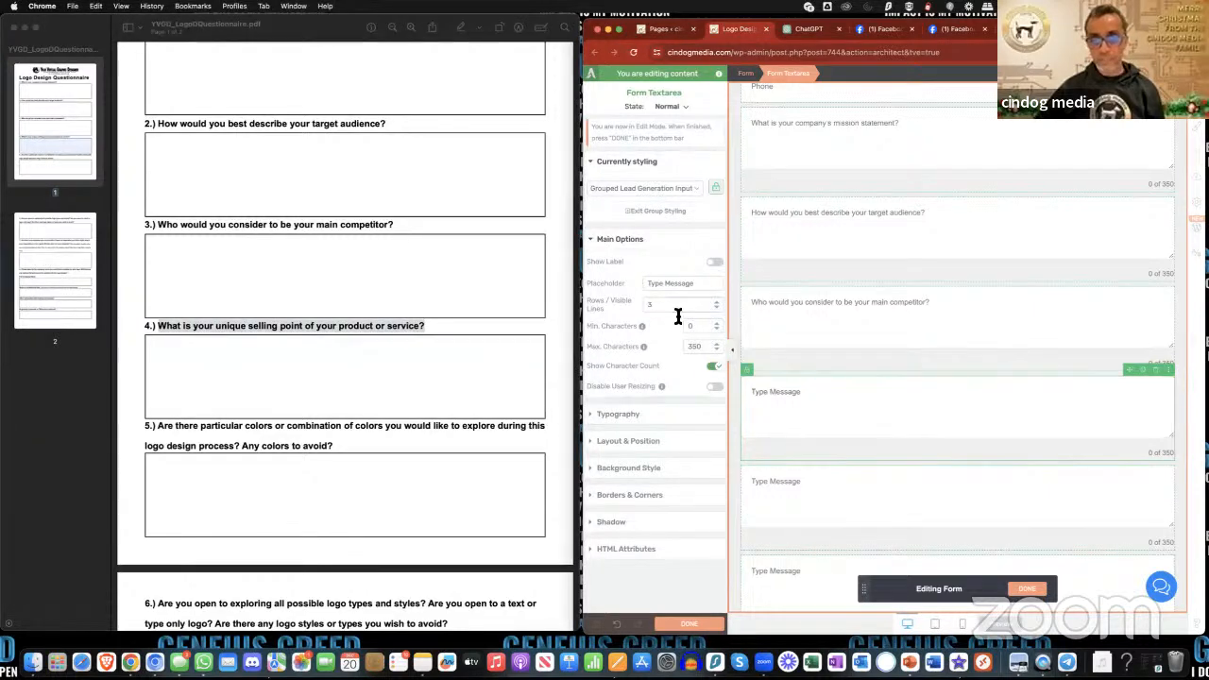
triple_click(673, 283)
key("super+v")
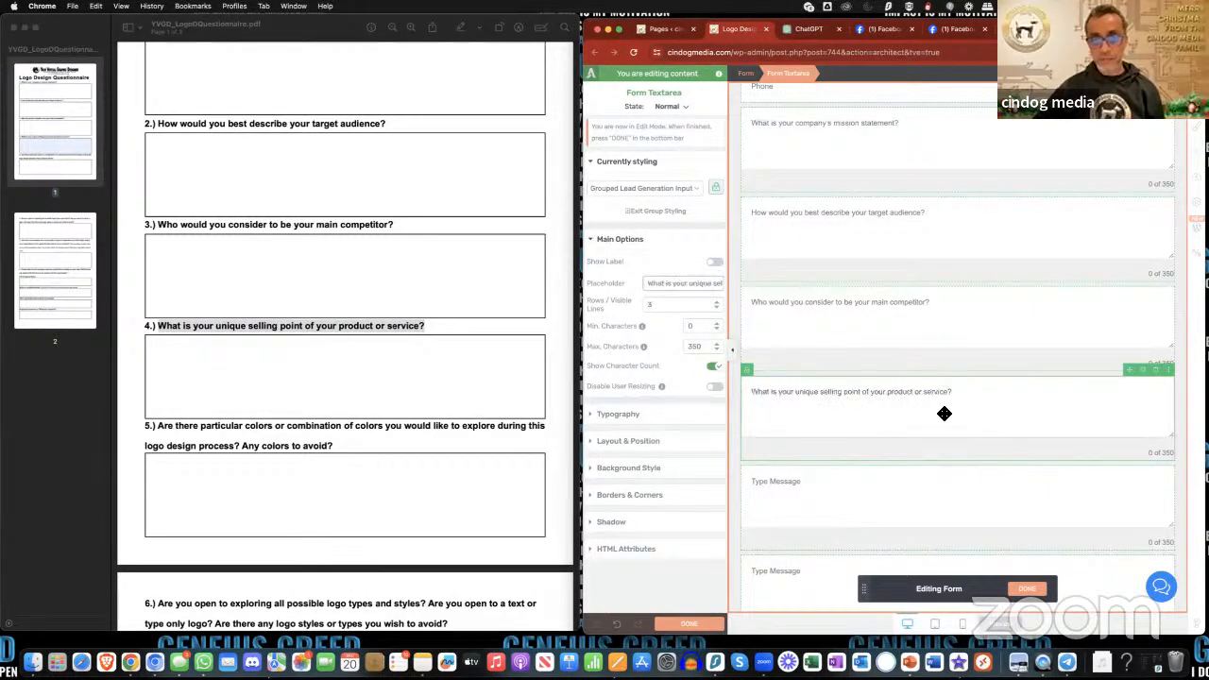
- Finish editing the form, save the page, and reopen the contact form's elements for editing
scroll(944, 413, "down", 3)
left_click(907, 388)
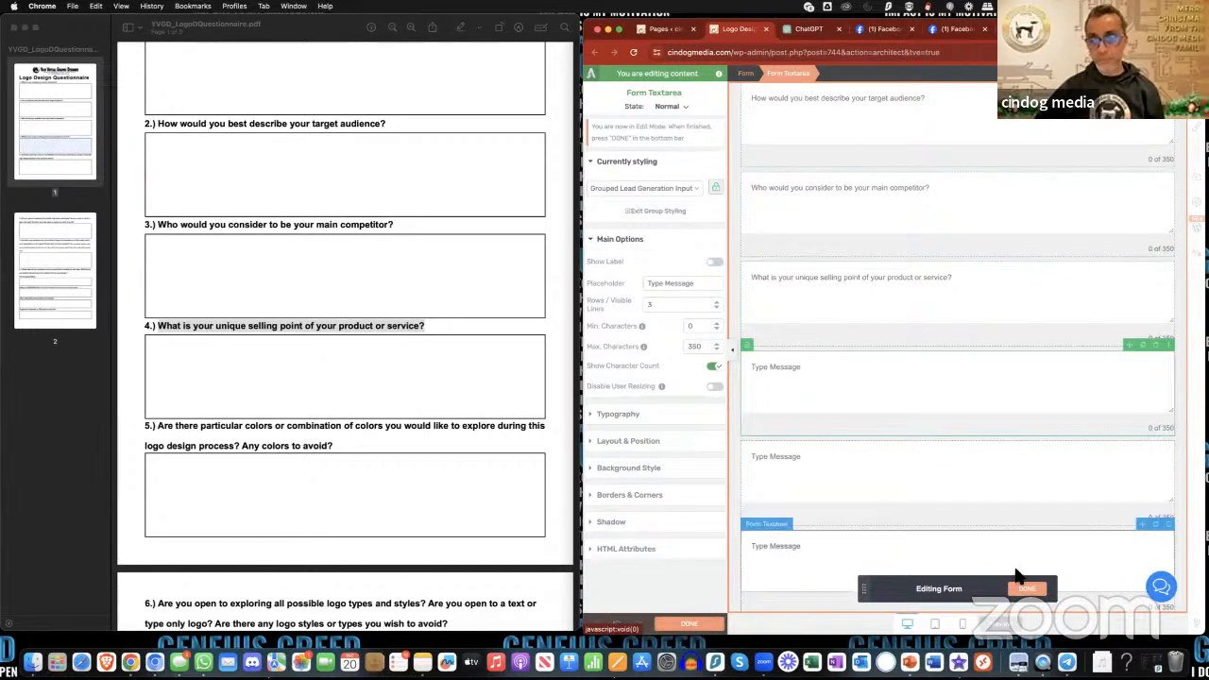
left_click(689, 625)
left_click(701, 626)
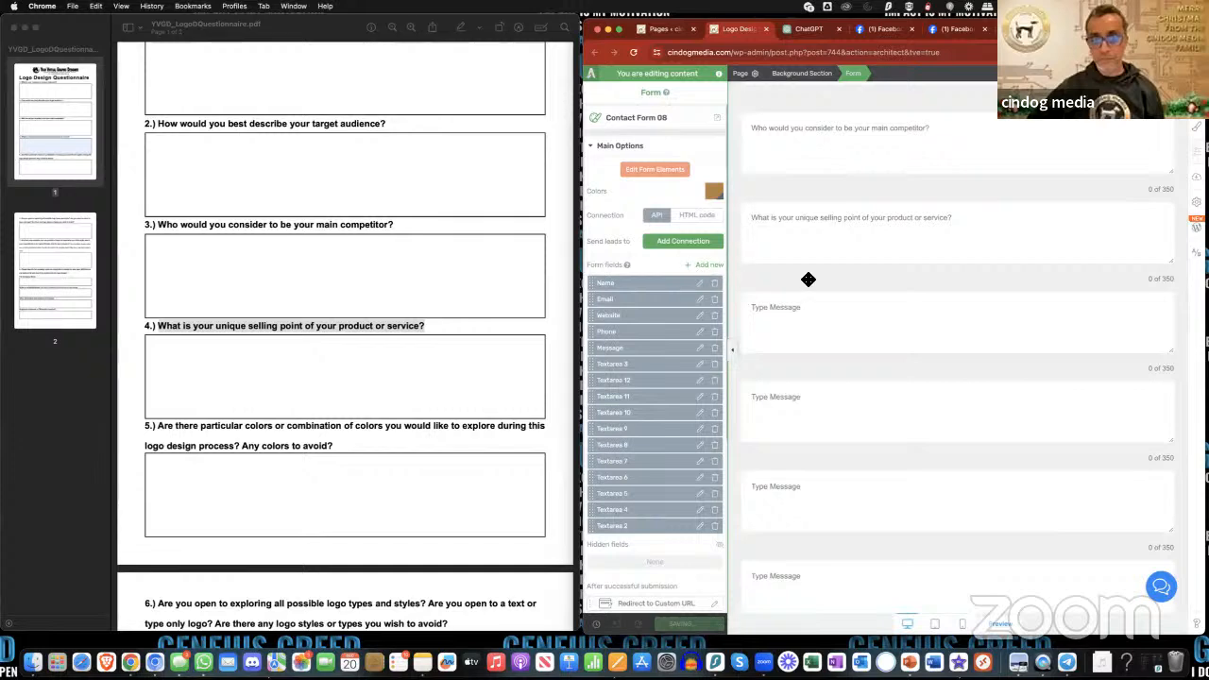
left_click(656, 171)
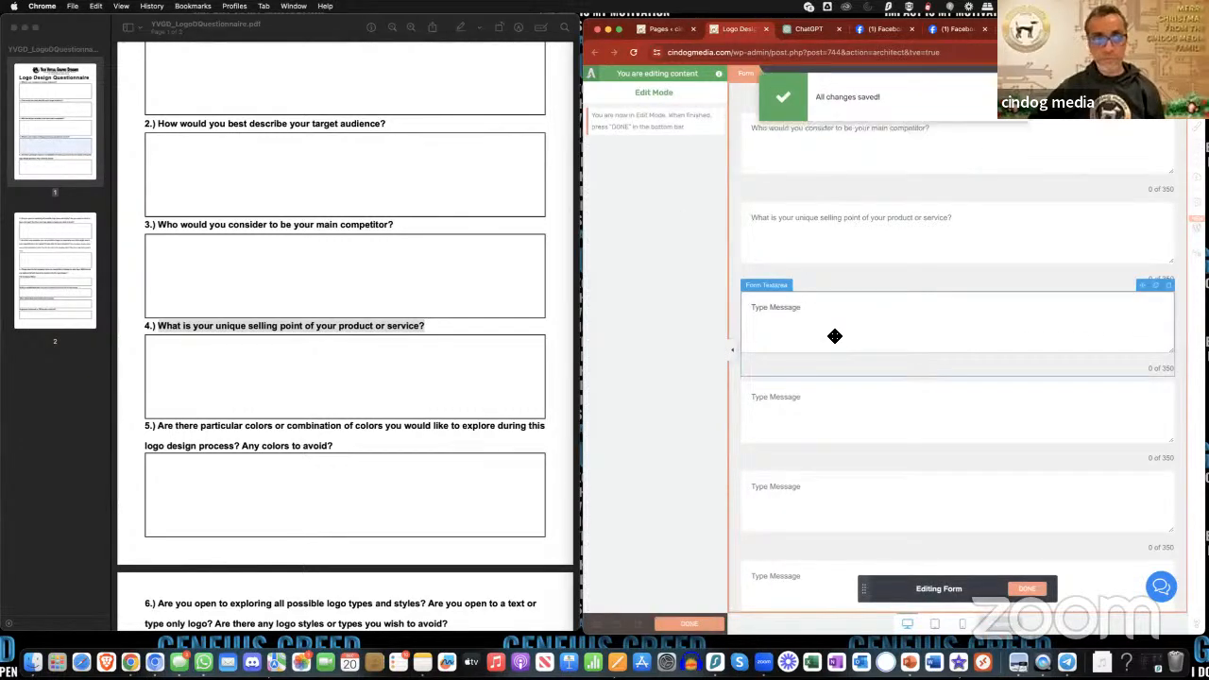
- Set the fifth text area's placeholder to the PDF's "Are there particular colors or combination of colors you would like to explore during this logo design process?"
left_click(835, 337)
scroll(510, 425, "down", 1)
scroll(510, 425, "down", 1)
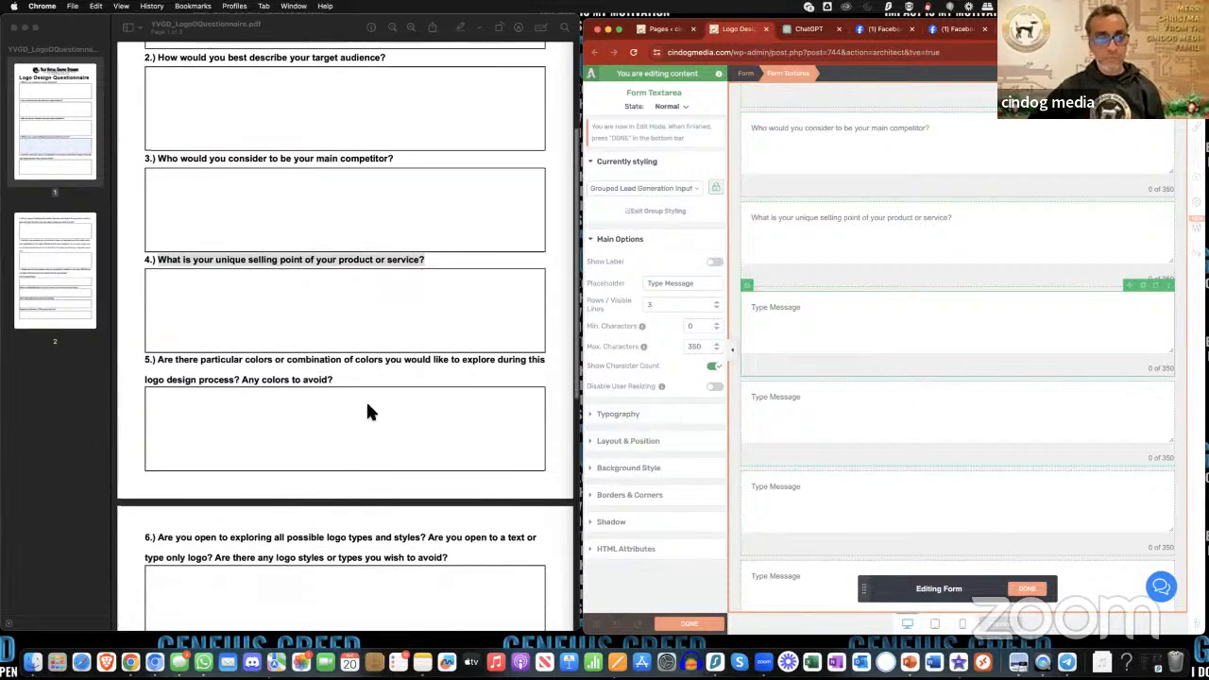
left_click(274, 448)
left_click_drag(157, 360, 241, 379)
left_click(848, 373)
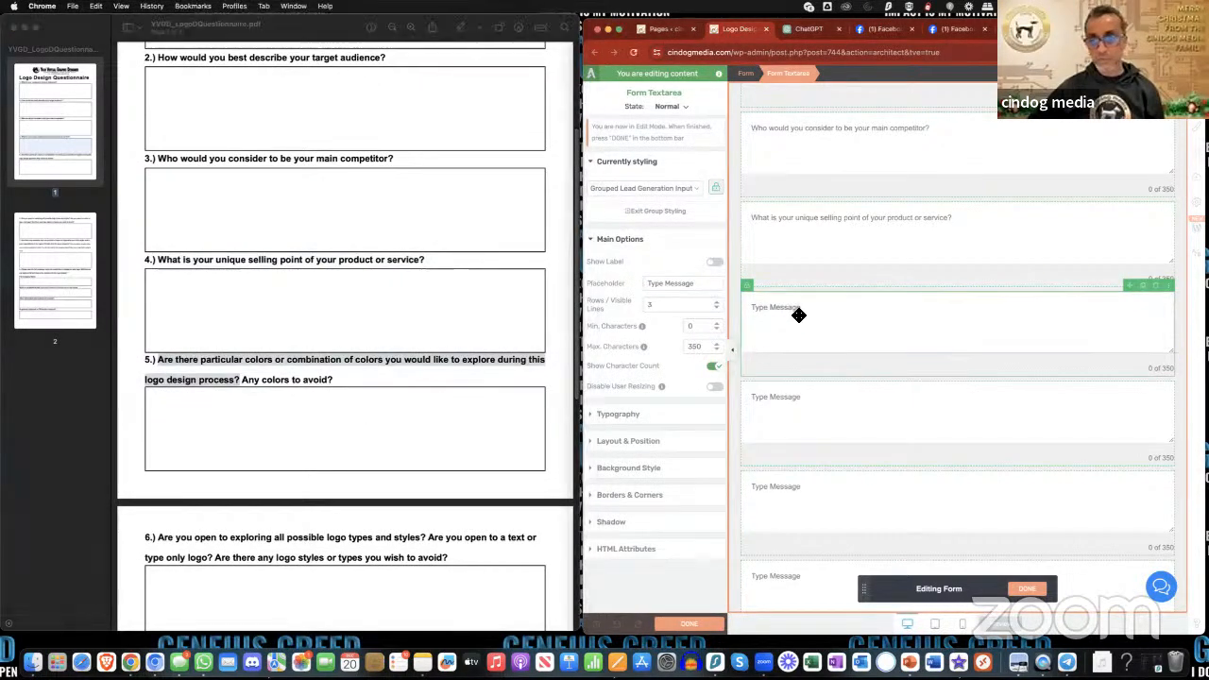
triple_click(677, 284)
key("super+v")
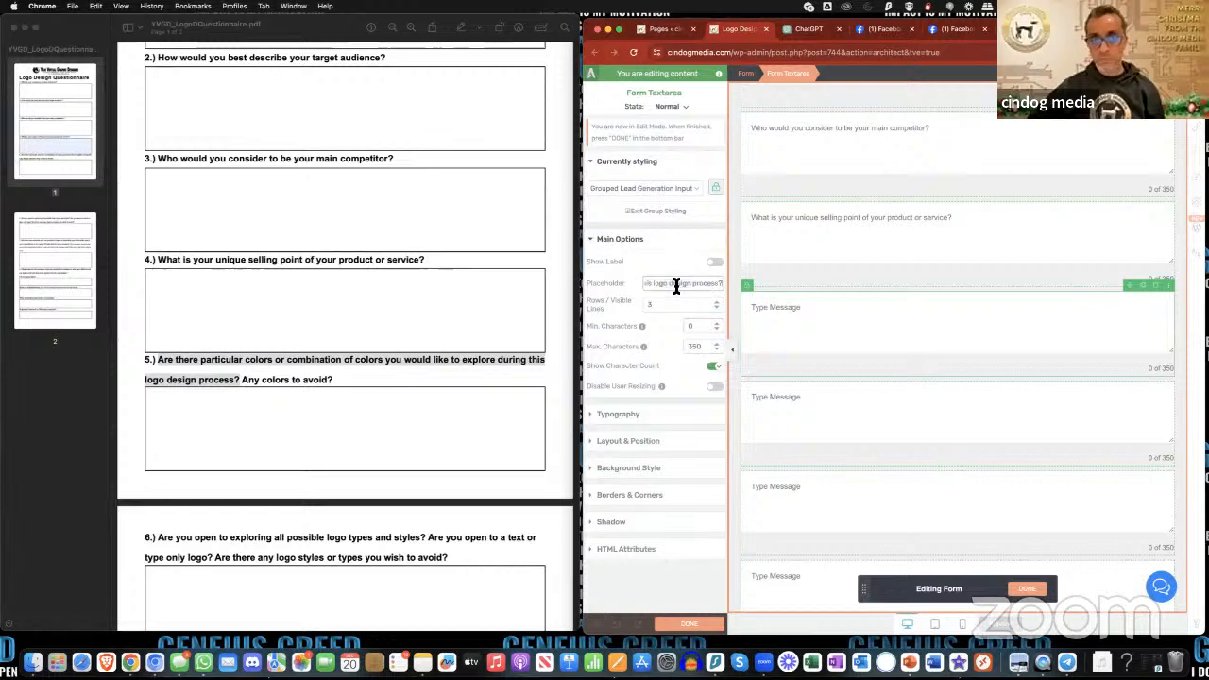
- Copy "Any colors to avoid?" from question 5 of the PDF into the sixth text area's placeholder
left_click(841, 370)
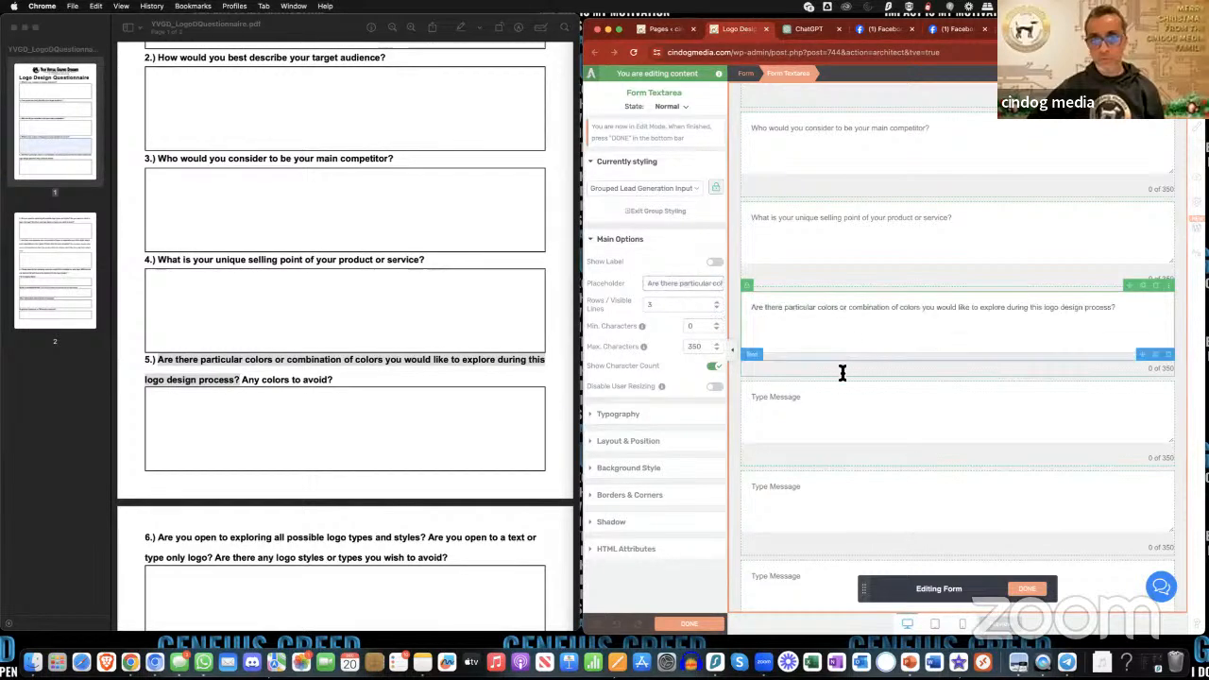
left_click(274, 379)
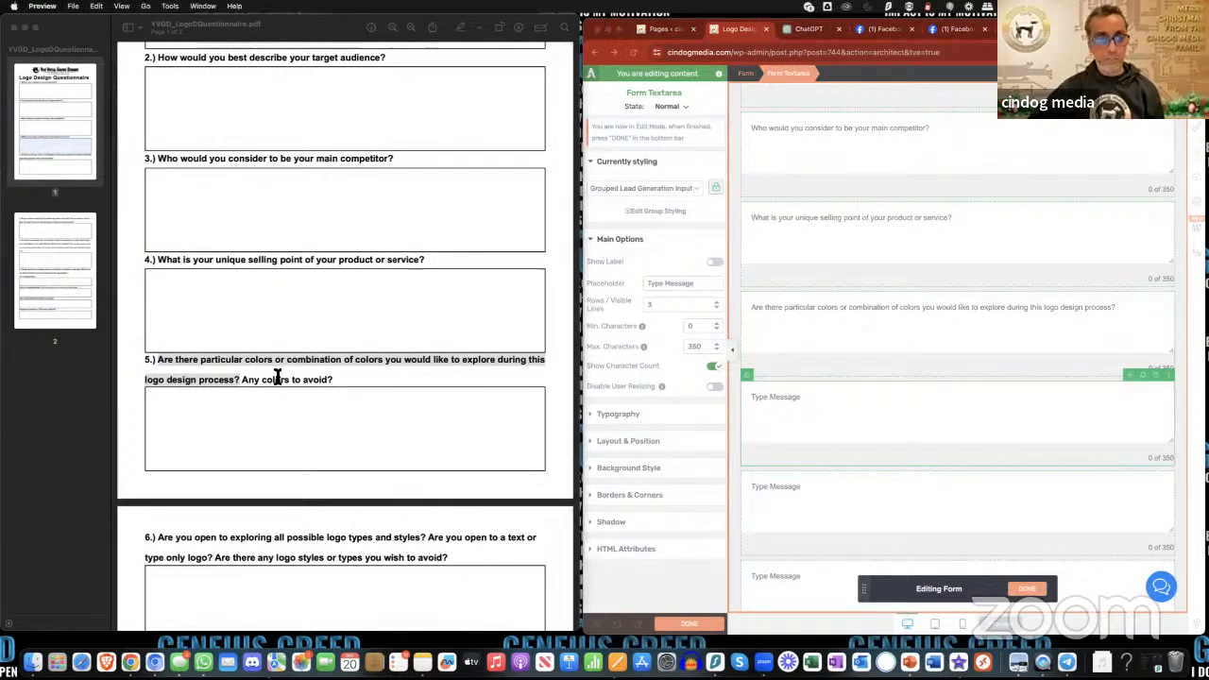
left_click_drag(244, 383, 346, 384)
key("super+c")
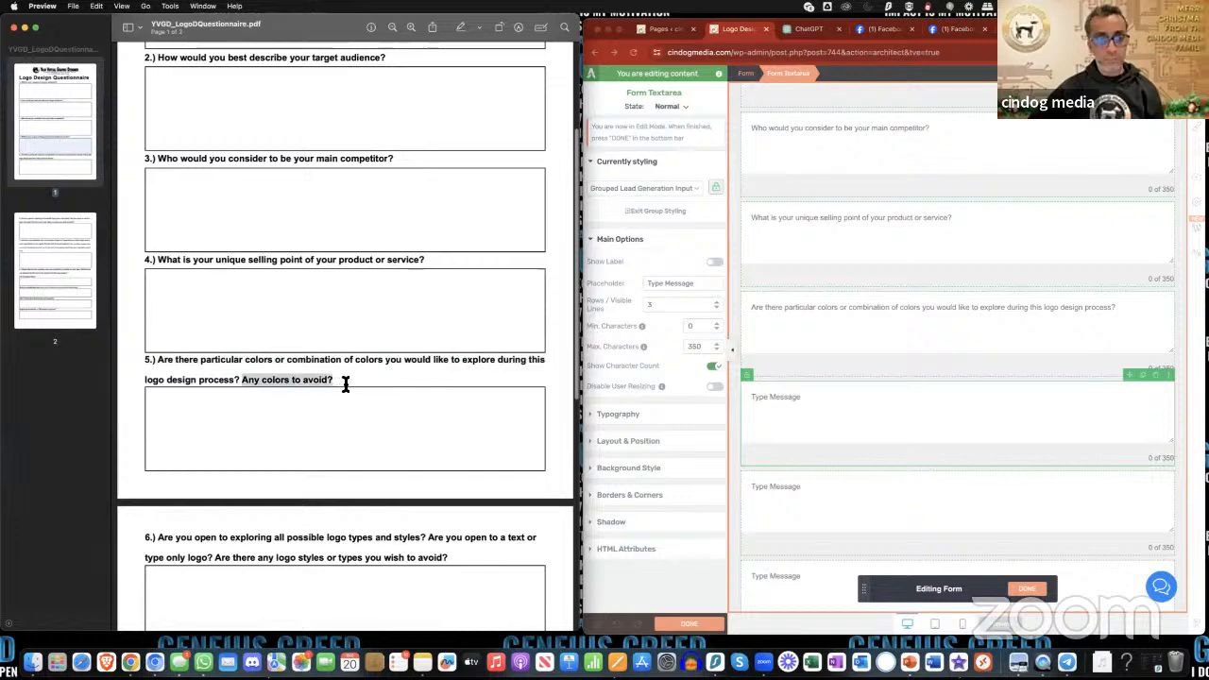
left_click(842, 400)
triple_click(691, 287)
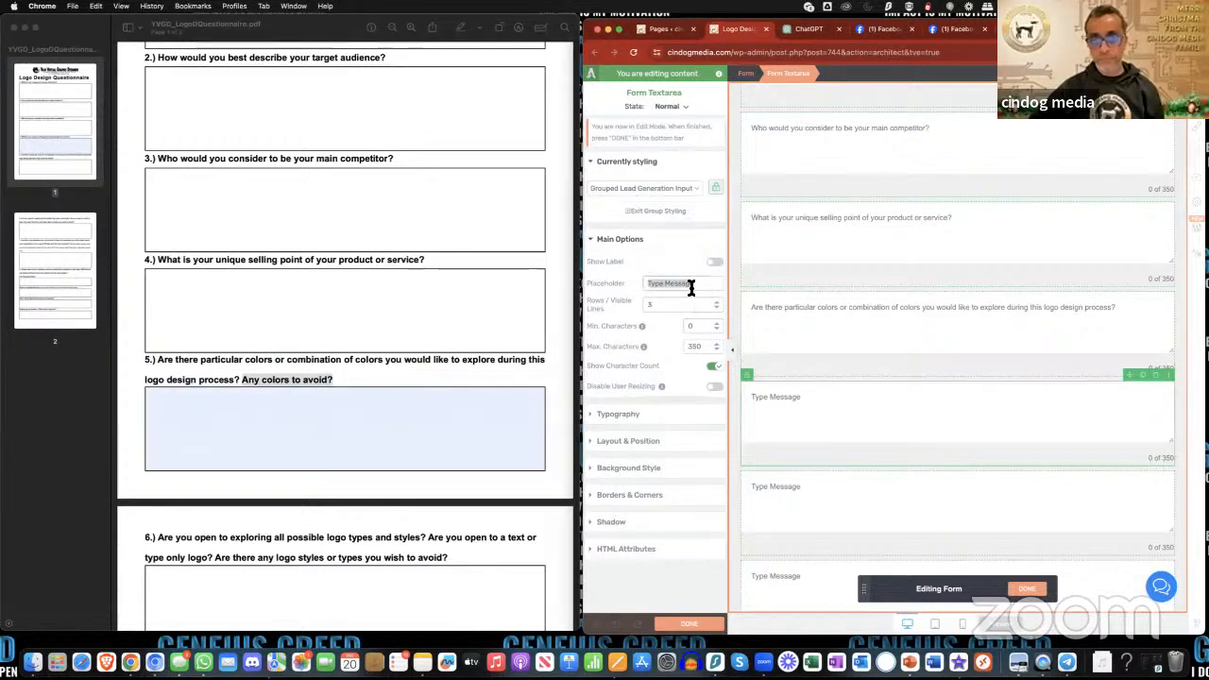
key("super+v")
- Copy "Are you open to exploring all possible logo types and styles?" from the PDF into the seventh text area's placeholder
scroll(855, 411, "down", 3)
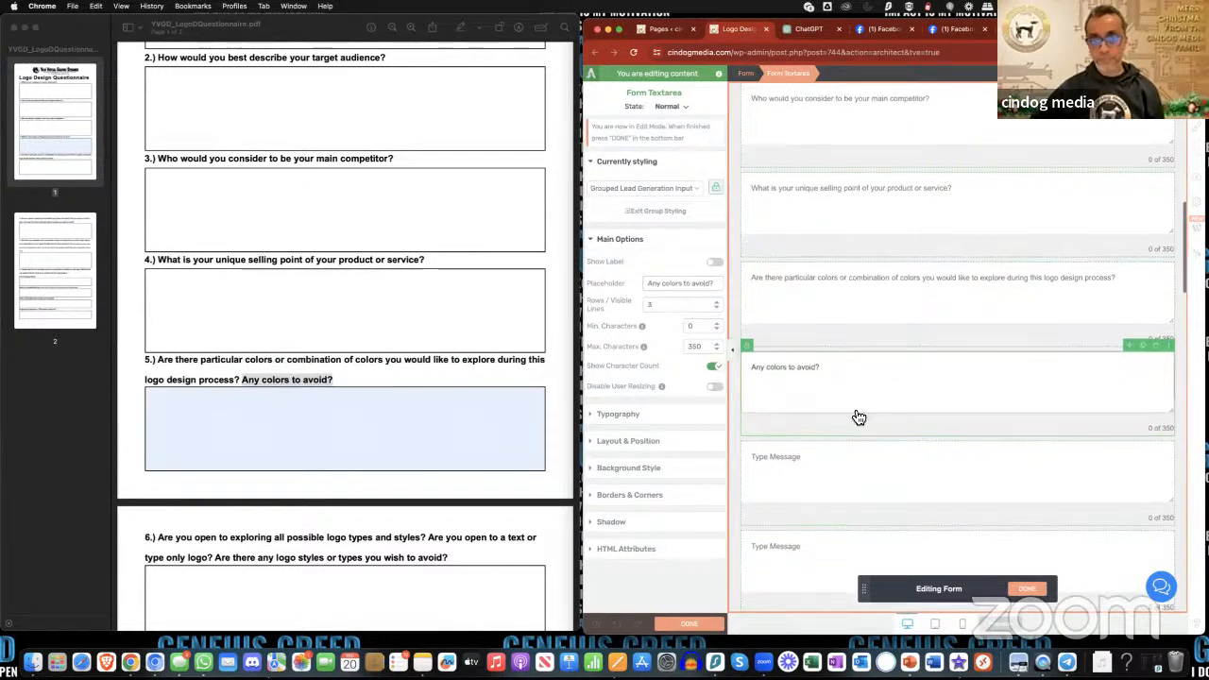
left_click(775, 343)
scroll(478, 407, "down", 3)
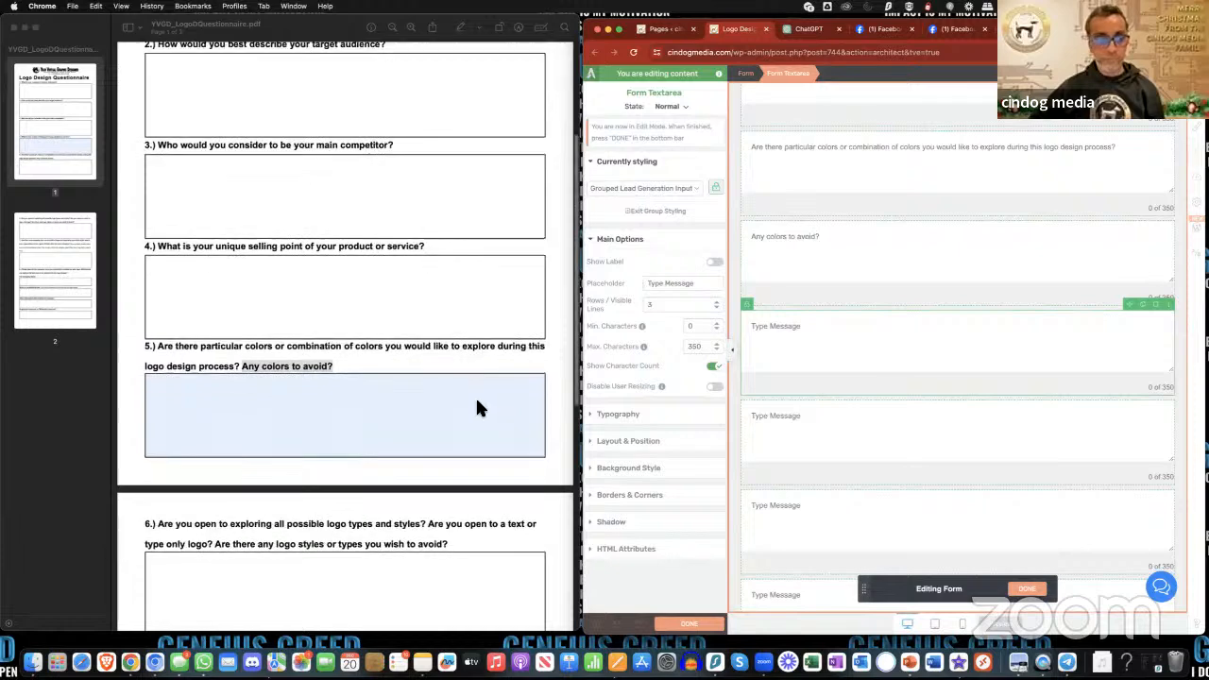
scroll(477, 407, "down", 2)
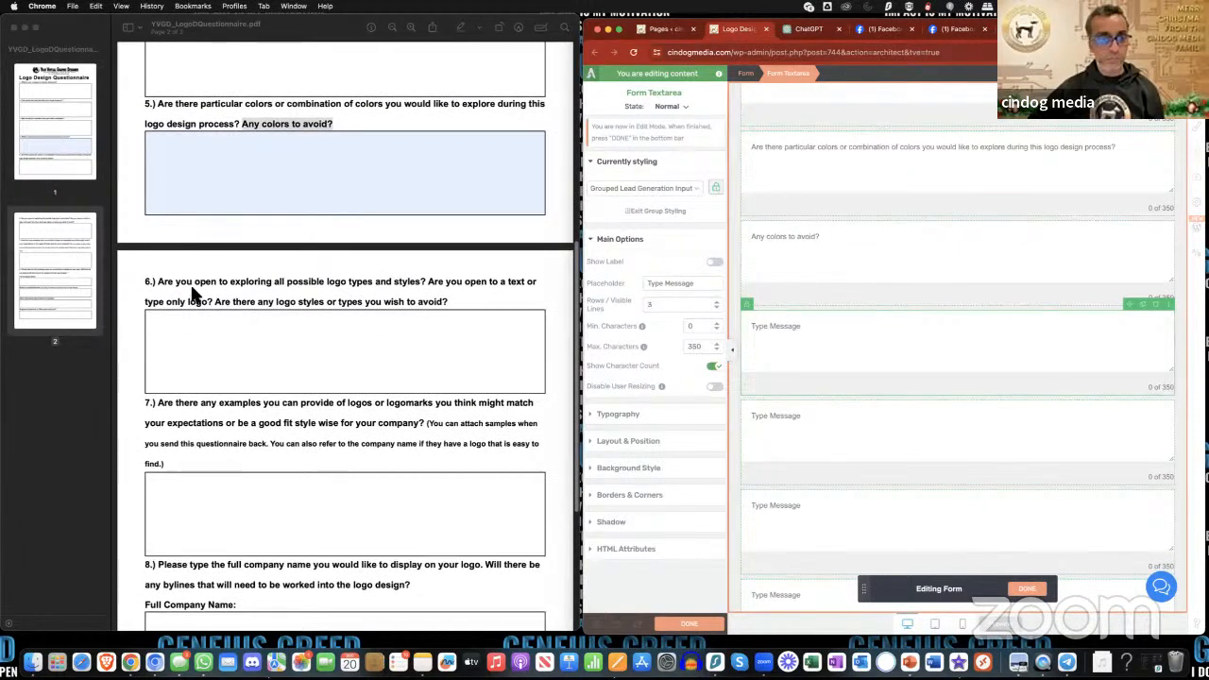
left_click(158, 284)
left_click_drag(157, 282, 425, 285)
key("super+c")
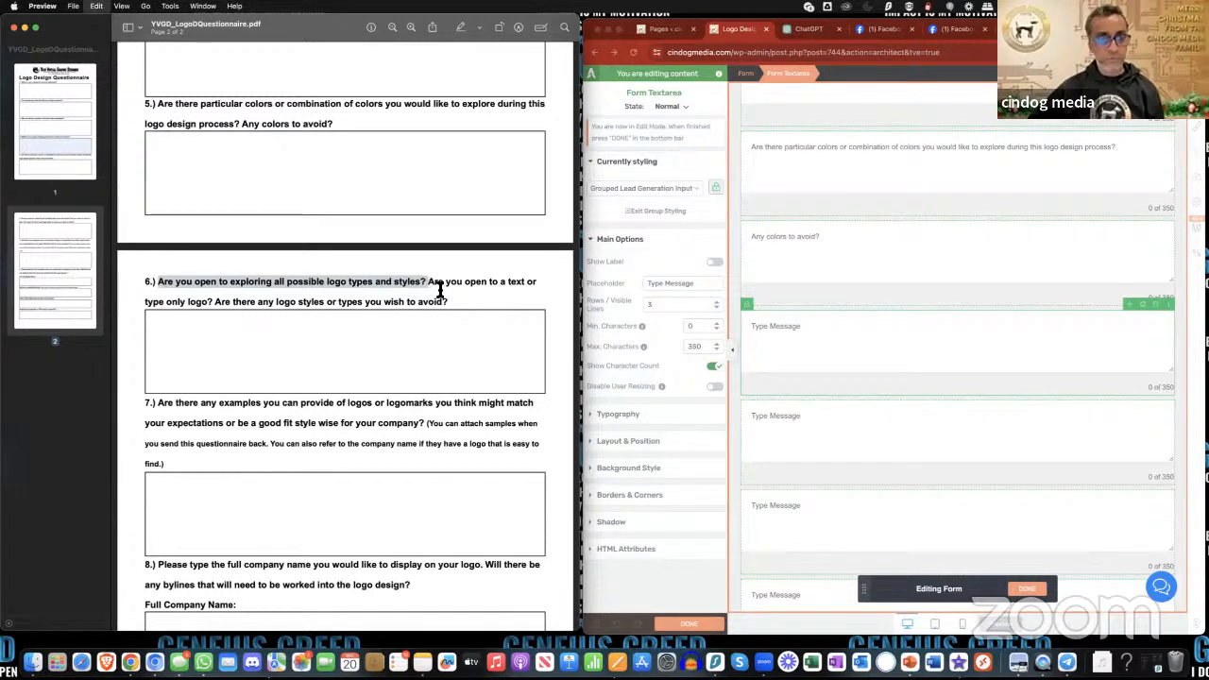
left_click(869, 355)
triple_click(664, 283)
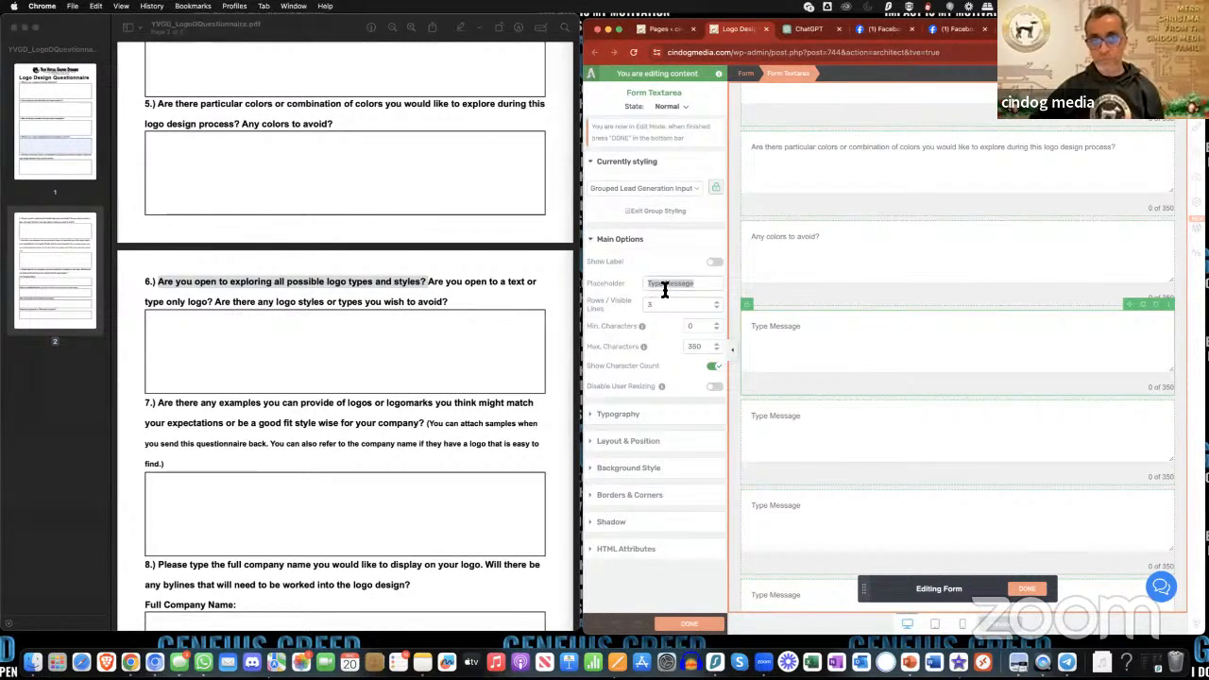
key("super+v")
- Copy "Are you open to a text or type only logo?" from the PDF into the eighth text area's placeholder
left_click(843, 421)
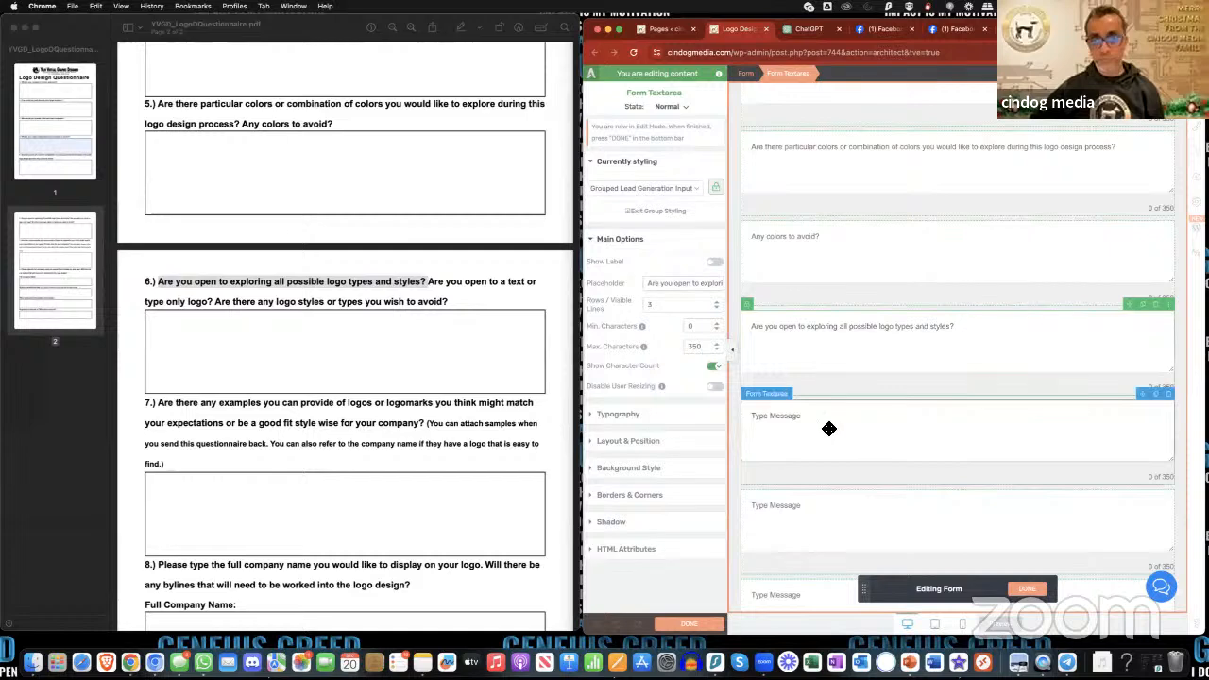
left_click(428, 282)
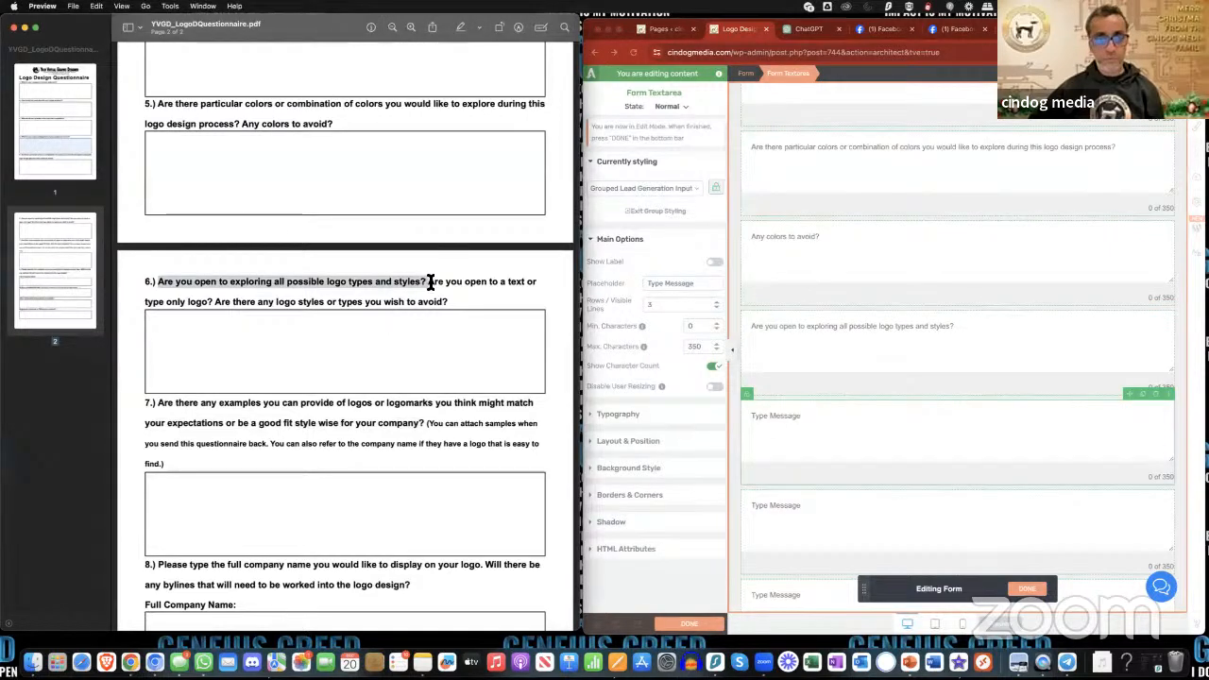
left_click_drag(428, 281, 206, 304)
key("super+c")
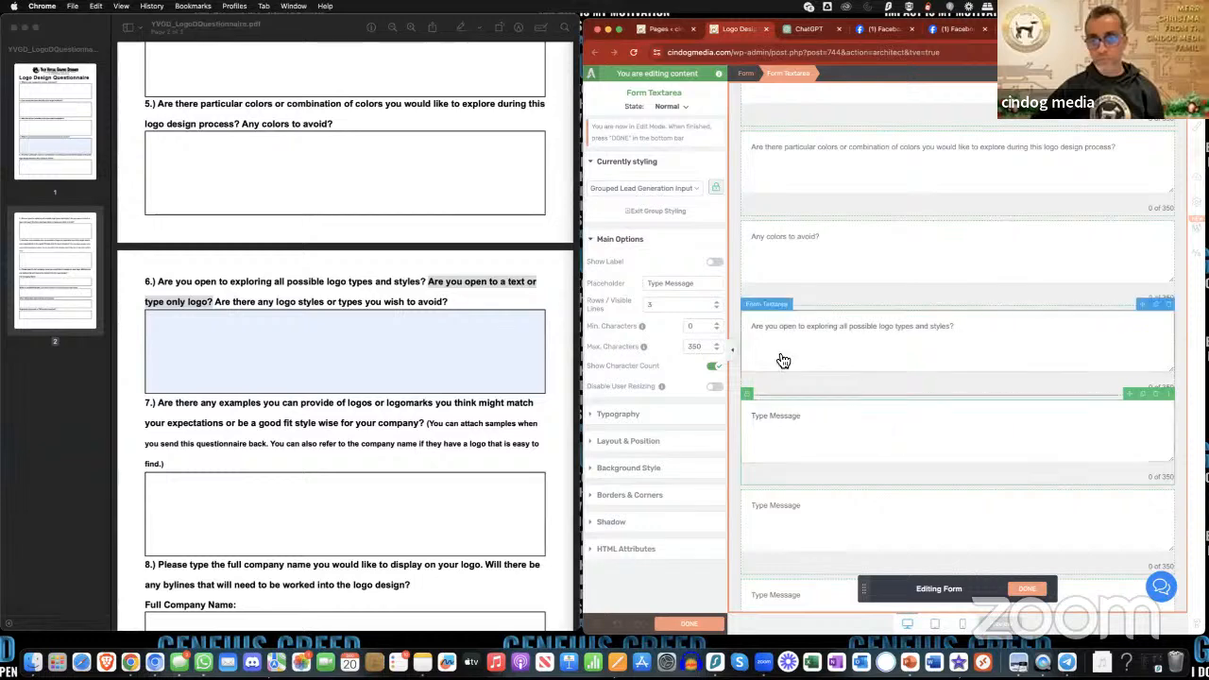
triple_click(681, 288)
key("super+v")
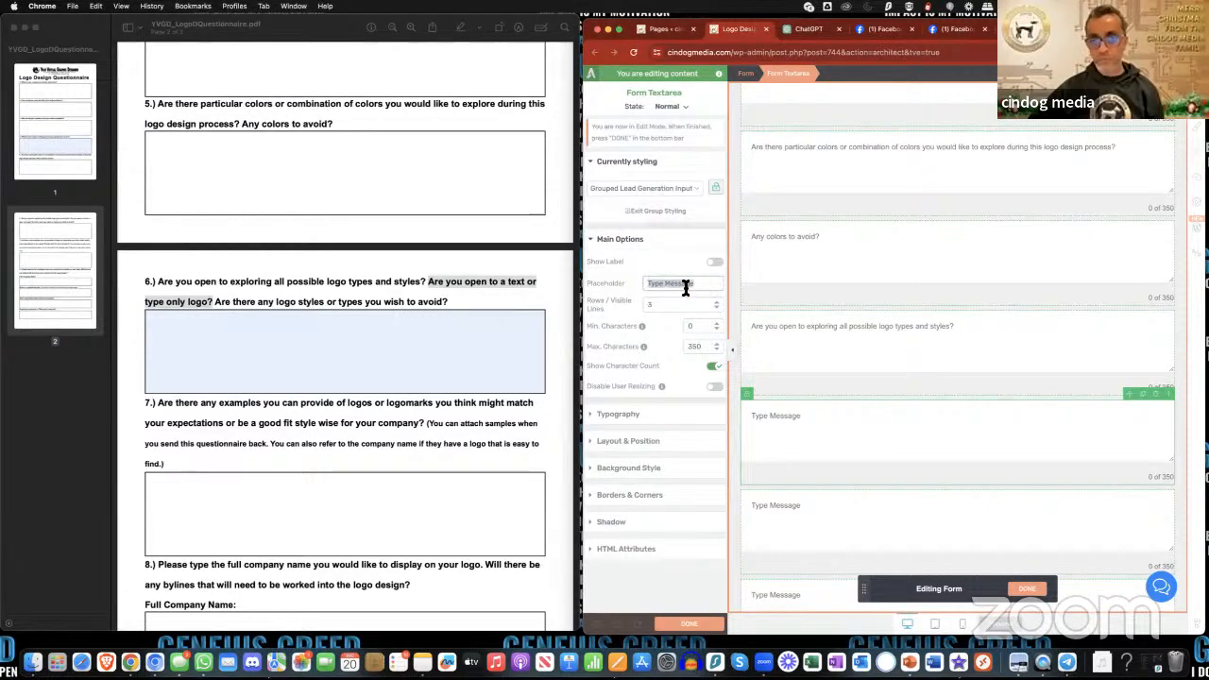
left_click(841, 387)
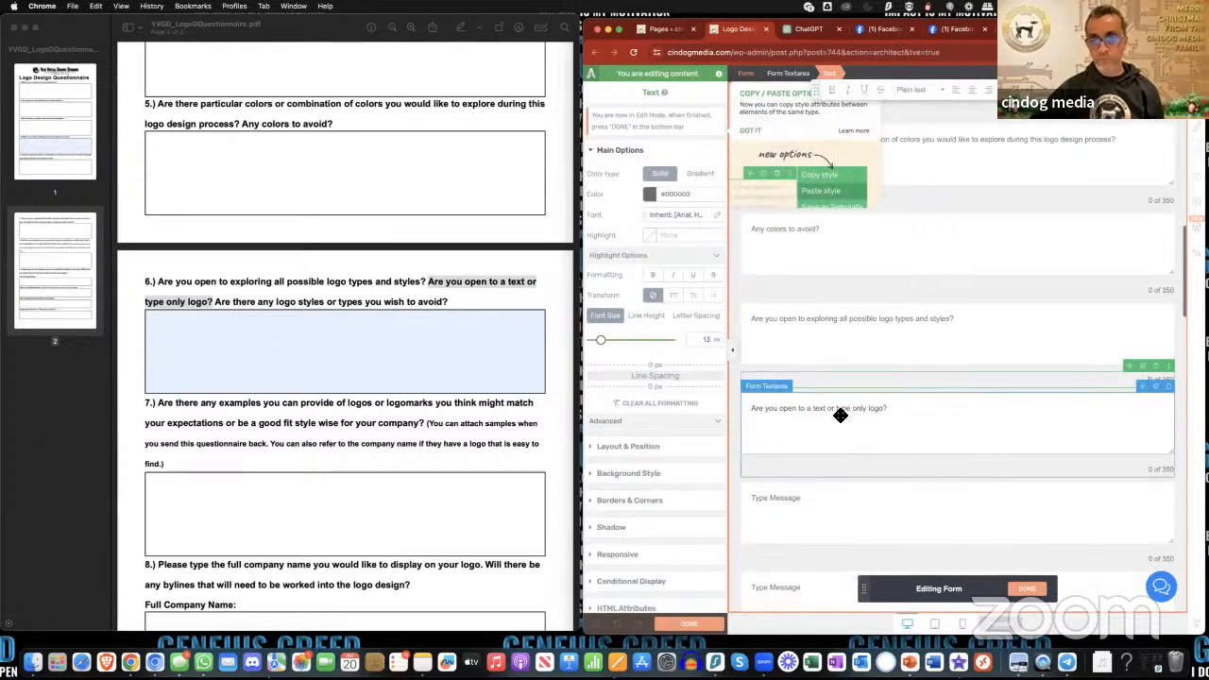
- Shorten the eighth text area's placeholder to "Are you open to a text only logo?"
left_click(845, 393)
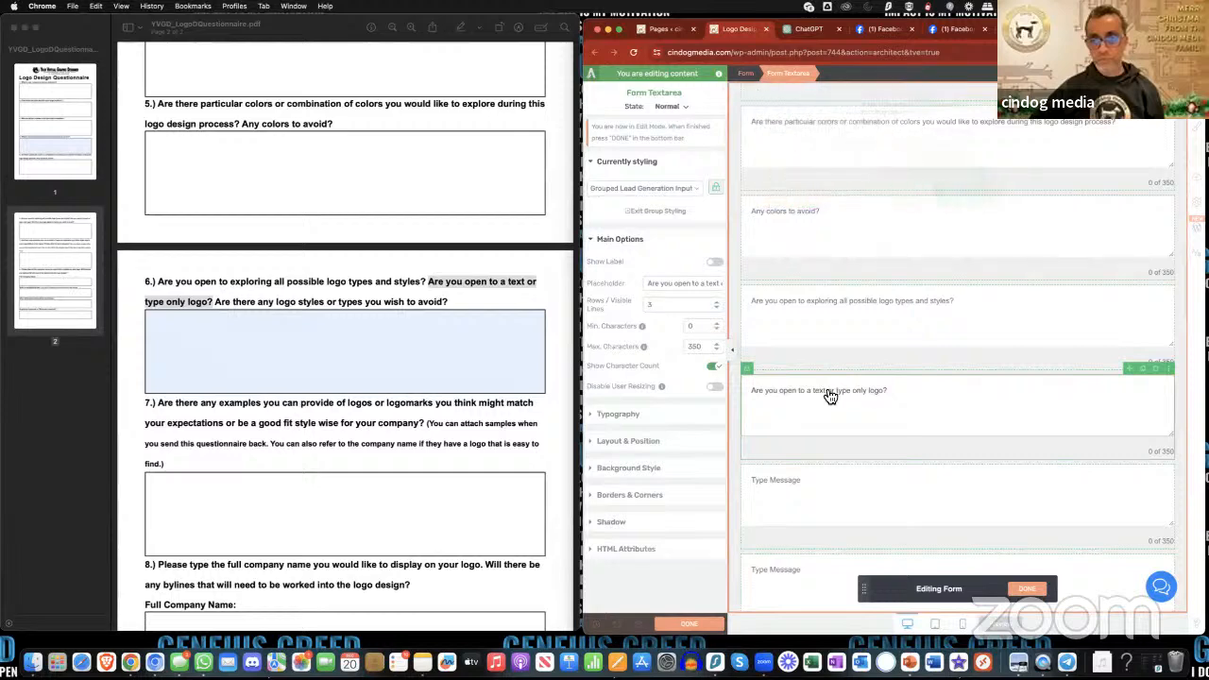
triple_click(703, 285)
left_click(703, 285)
left_click_drag(704, 285, 721, 283)
left_click(684, 286)
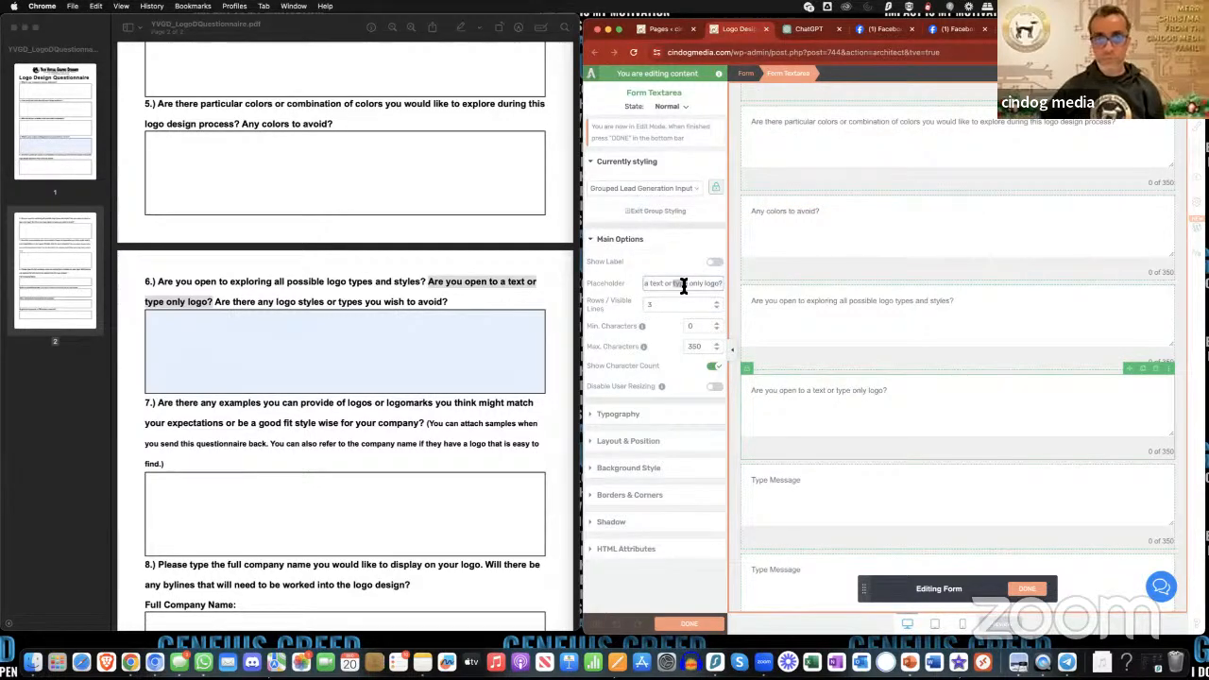
key("BackSpace")
key("BackSpace")
key("BackSpace")
key("BackSpace")
key("BackSpace")
key("BackSpace")
key("BackSpace")
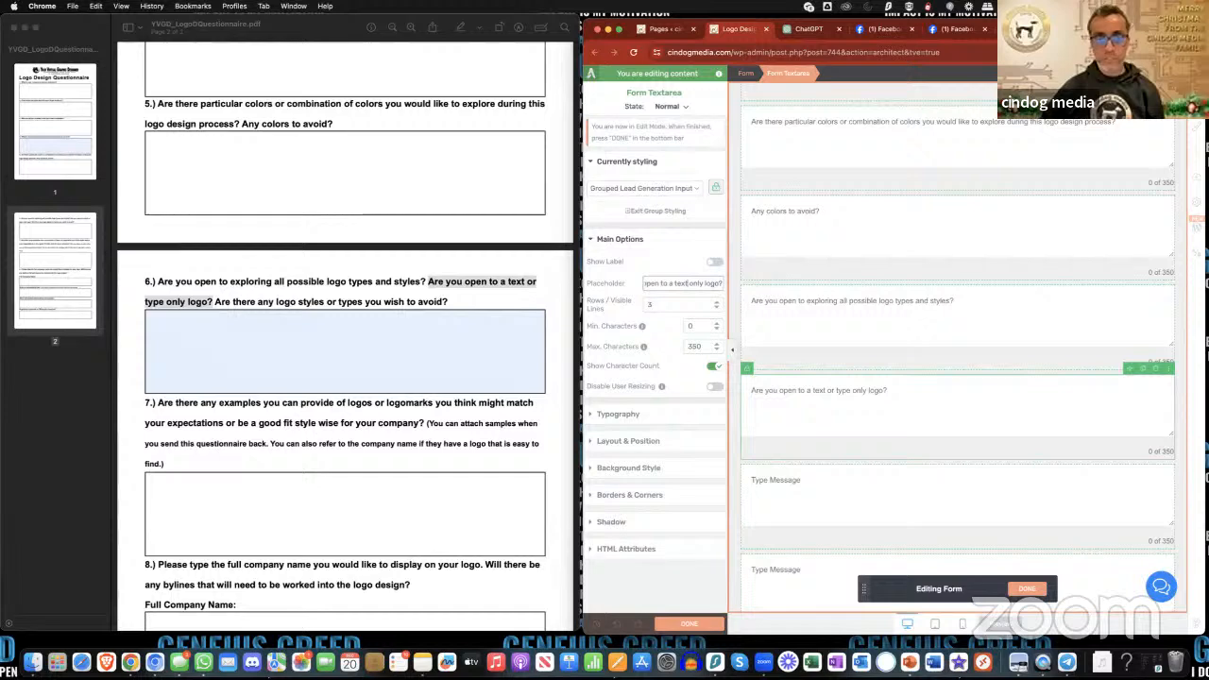
left_click(913, 394)
- Copy "Are there any logo styles or types you wish to avoid?" from the PDF into the ninth text area's placeholder
scroll(889, 445, "down", 2)
left_click(837, 394)
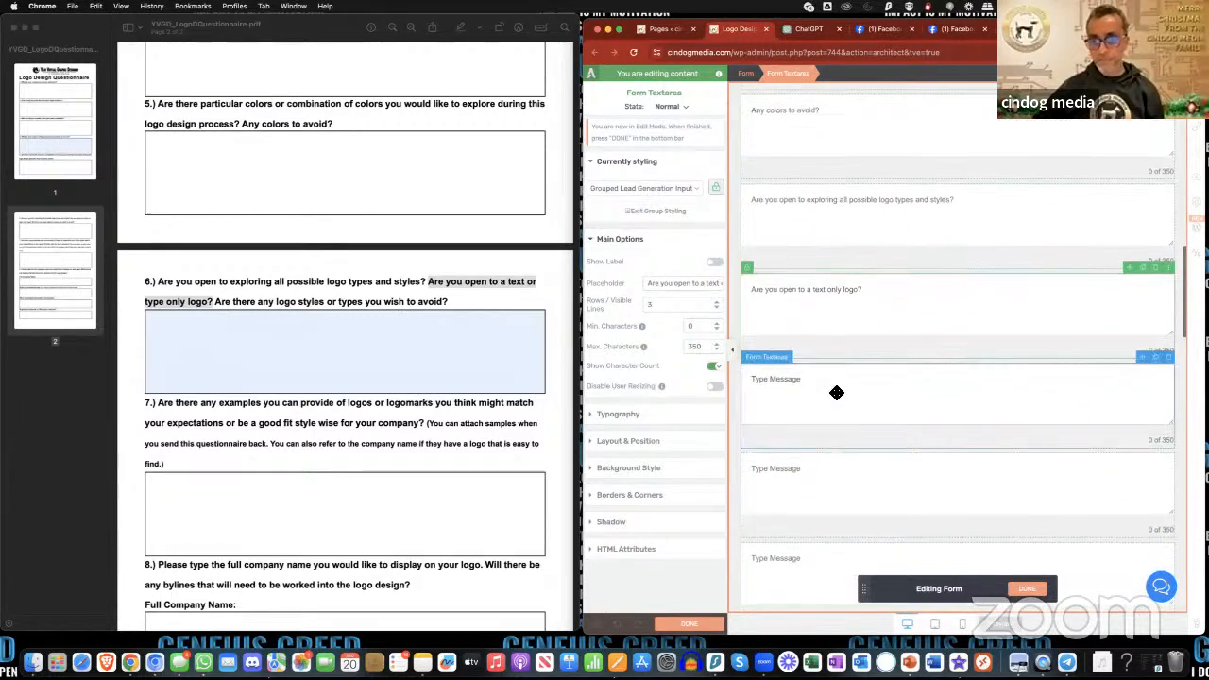
left_click(242, 311)
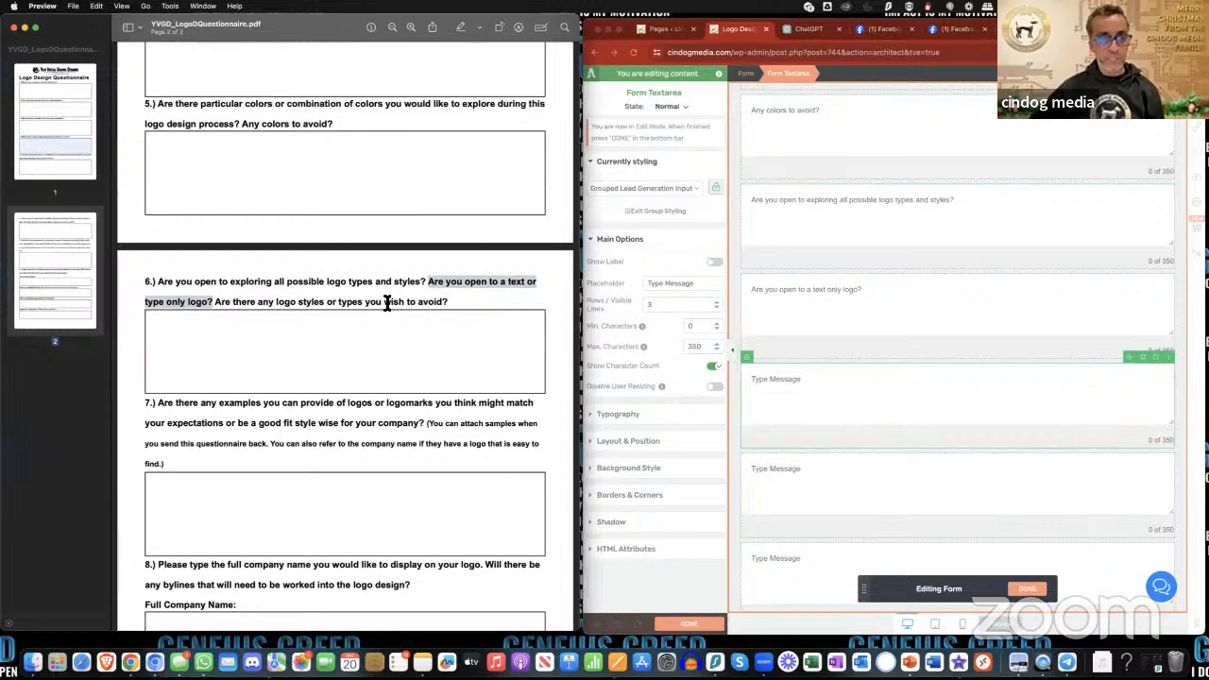
left_click_drag(216, 305, 448, 304)
key("super+c")
left_click(851, 395)
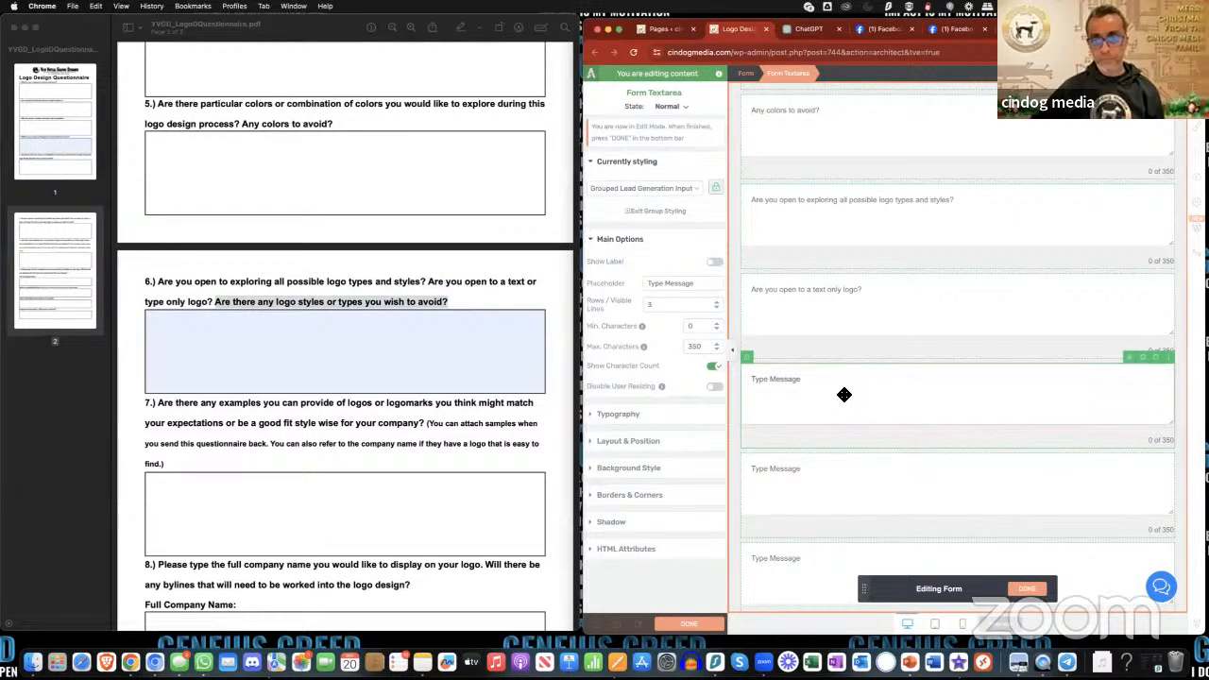
triple_click(679, 286)
key("super+v")
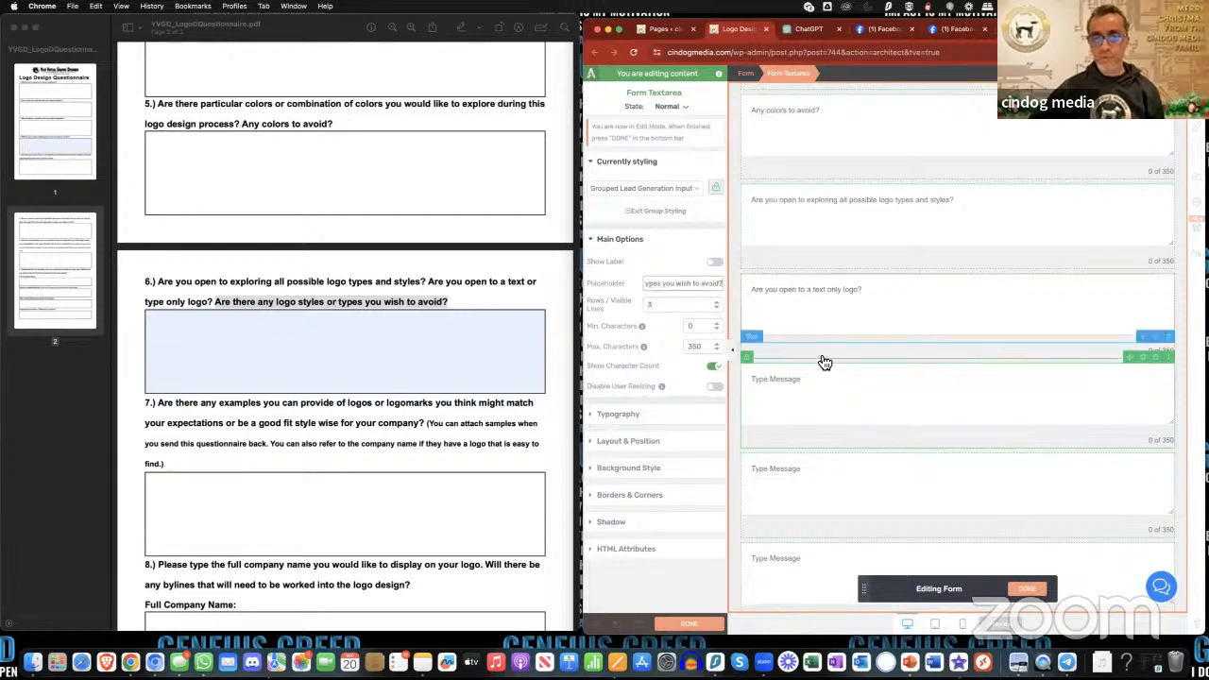
- Copy question 7 about example logos or logomarks from the PDF, without its parenthetical note, into the tenth text area's placeholder
scroll(857, 408, "down", 2)
left_click(845, 401)
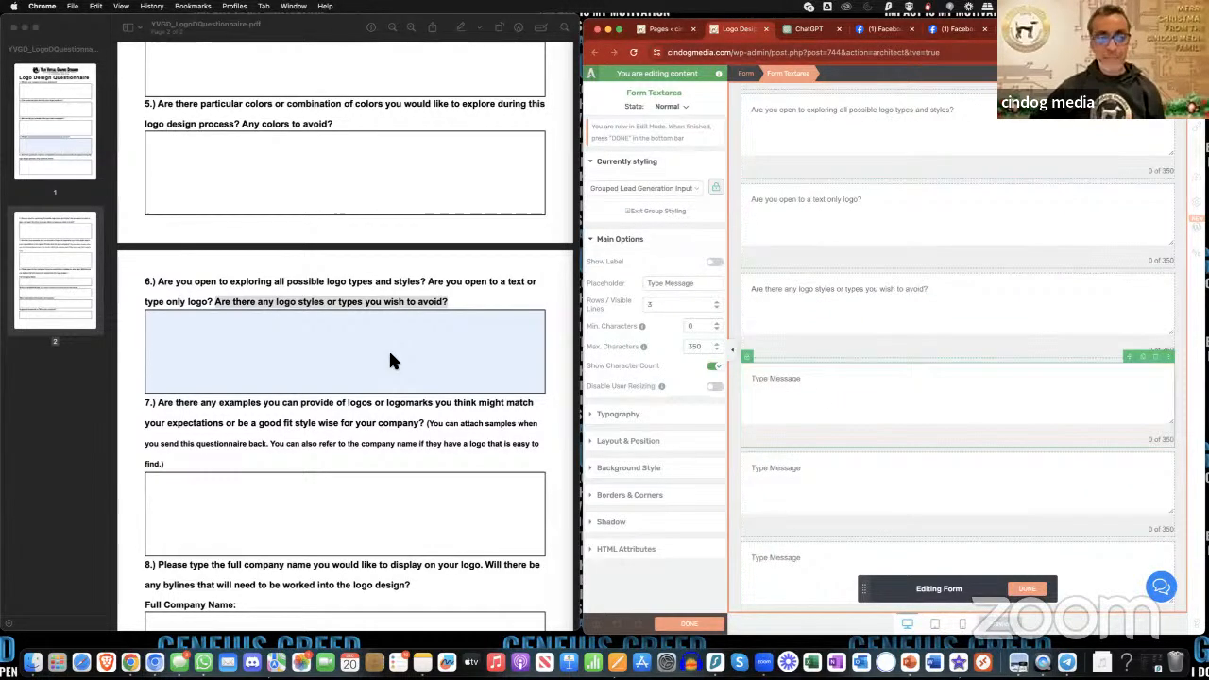
scroll(388, 350, "down", 2)
scroll(389, 349, "down", 2)
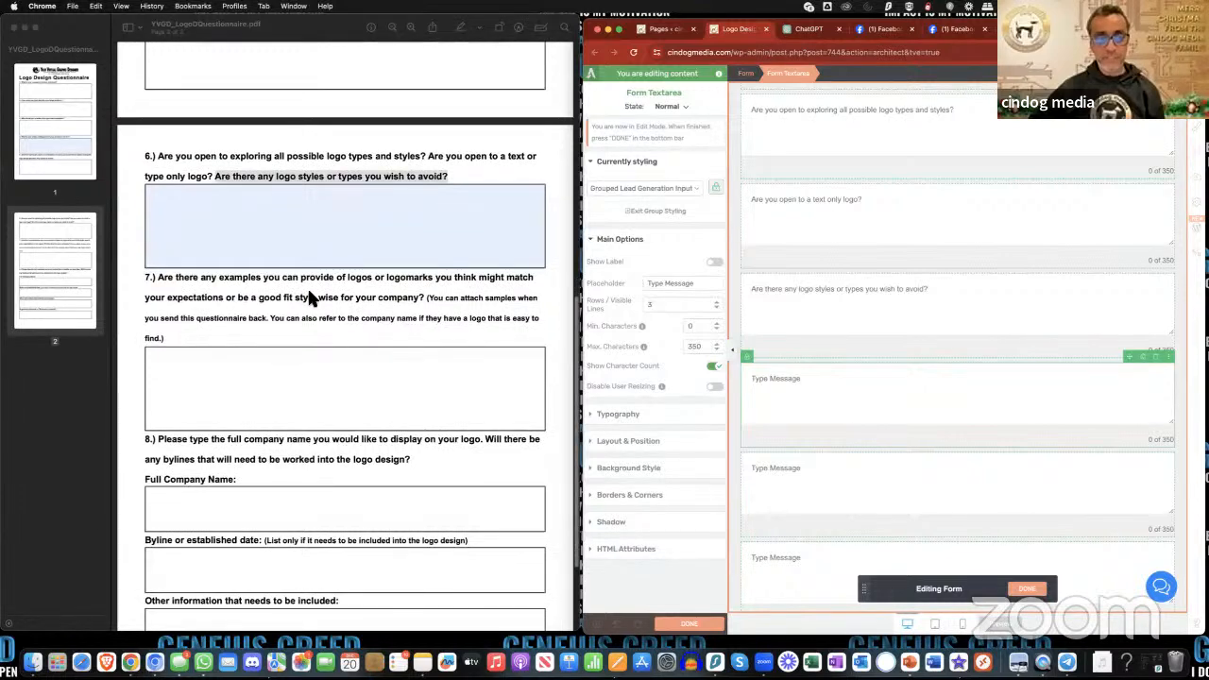
left_click(311, 297)
left_click_drag(159, 278, 425, 301)
key("ctrl+c")
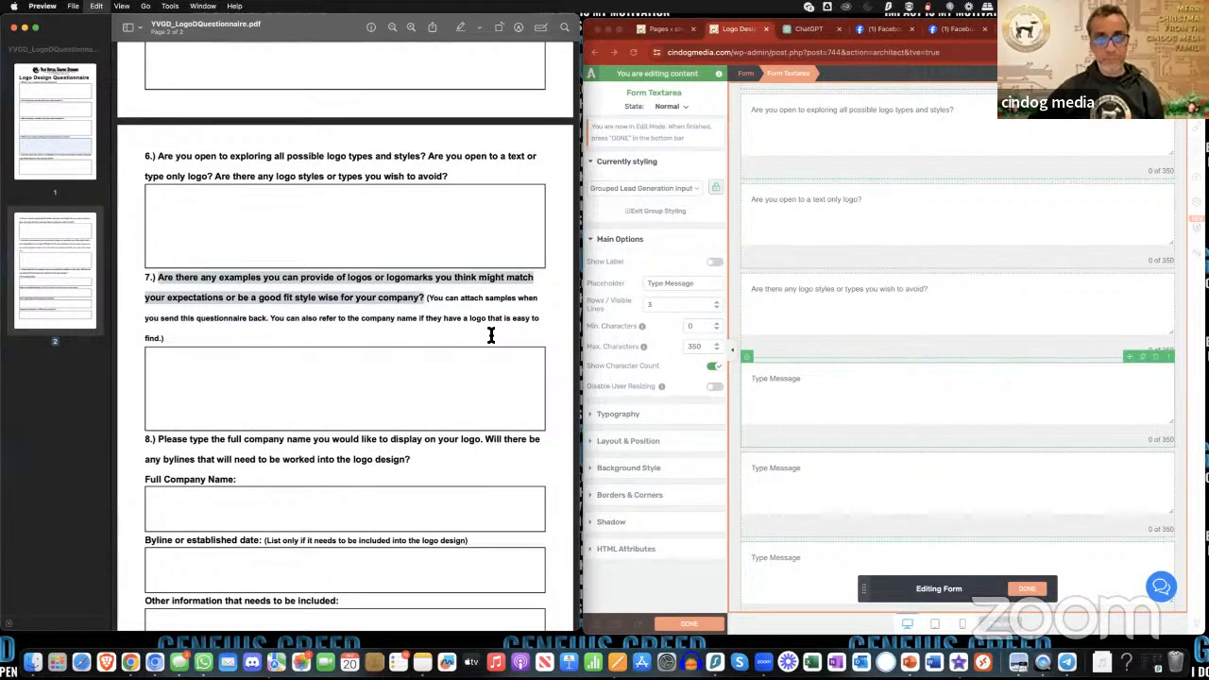
left_click(812, 397)
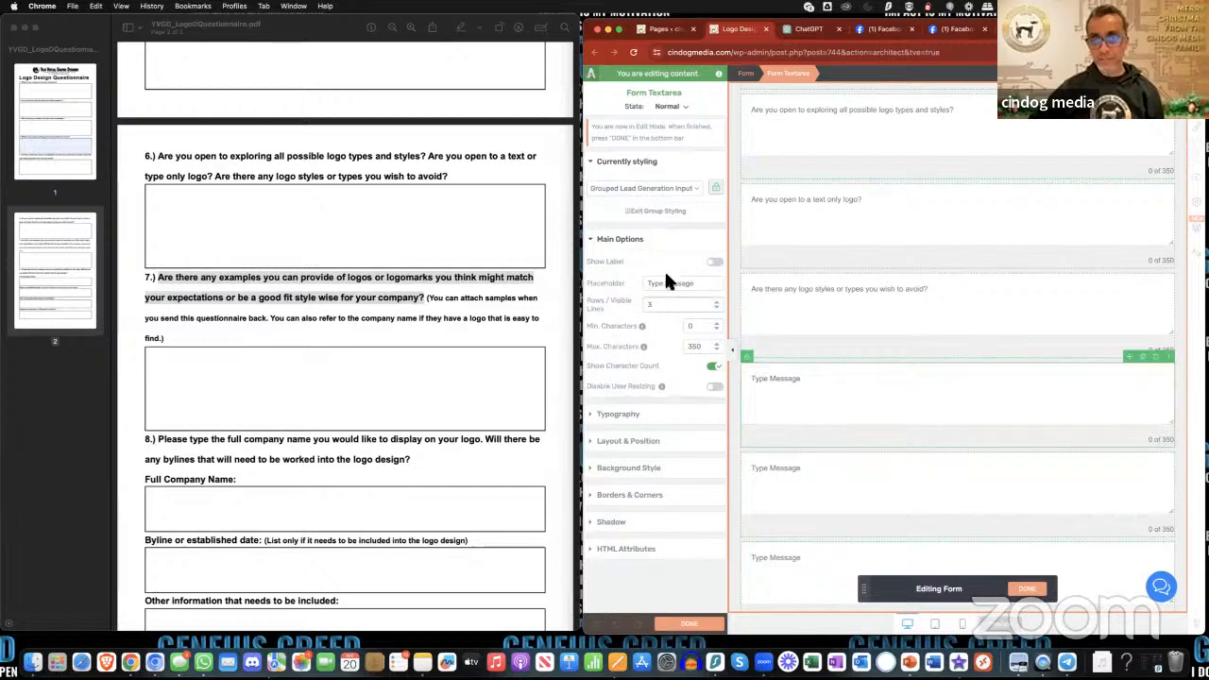
key("ctrl+v")
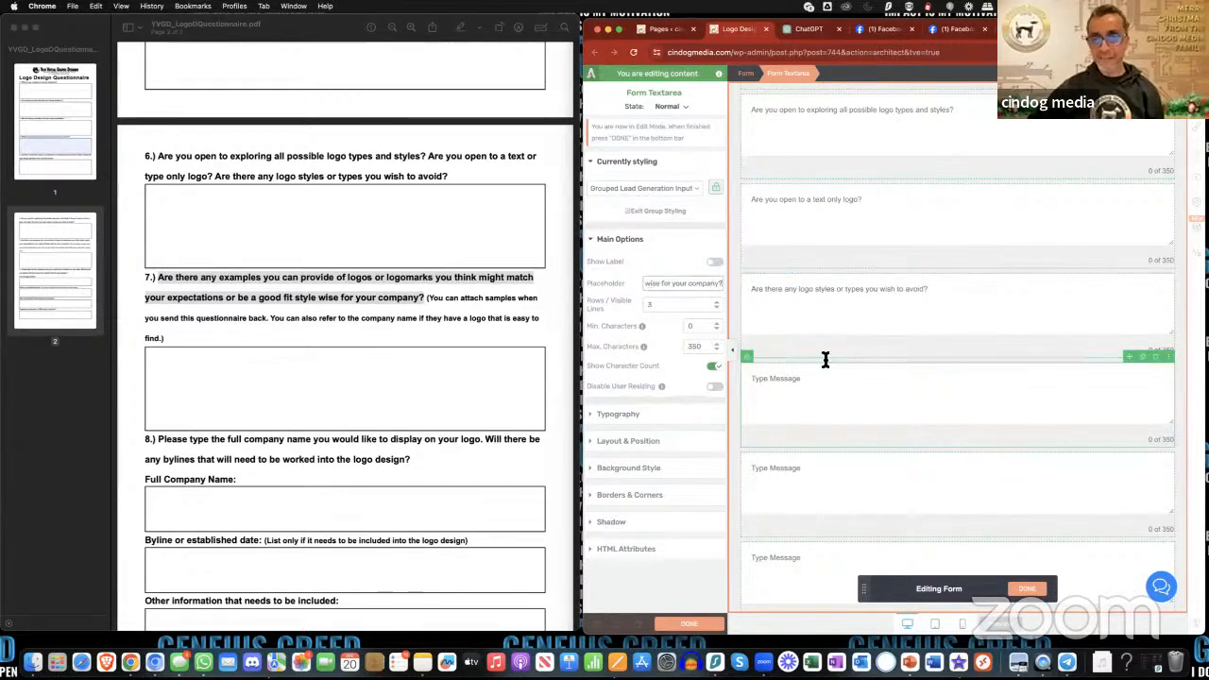
left_click(828, 358)
scroll(836, 381, "down", 2)
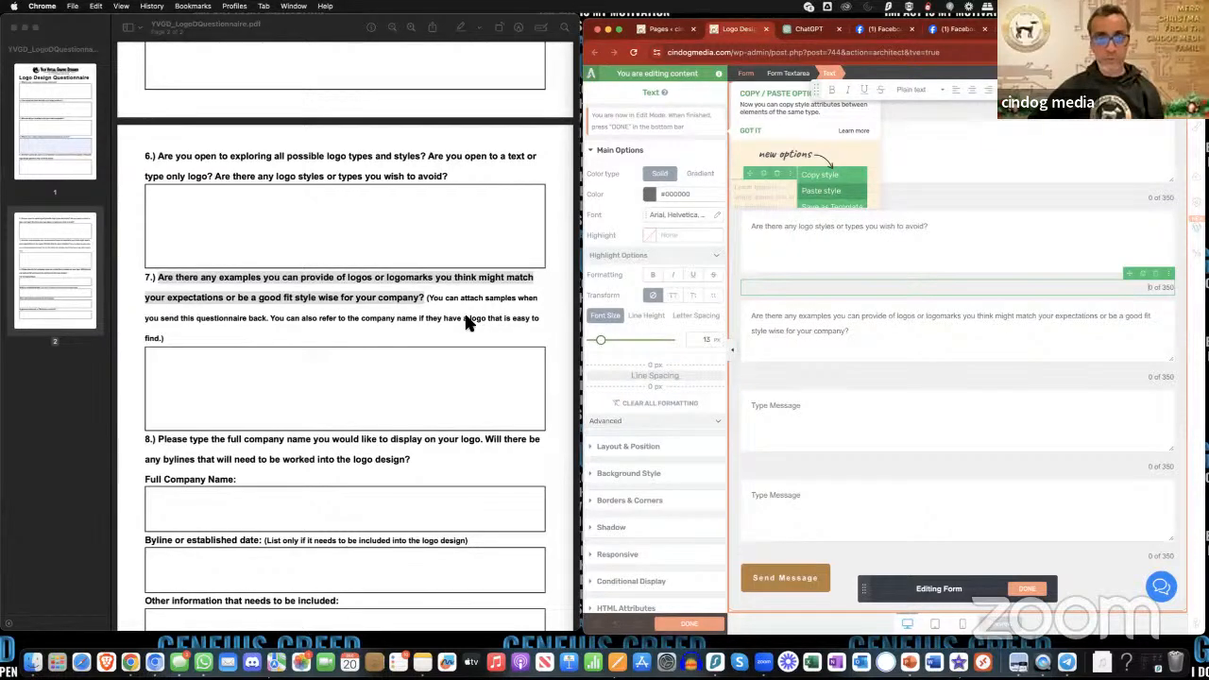
- Finish editing the form elements and save the page
scroll(451, 348, "down", 3)
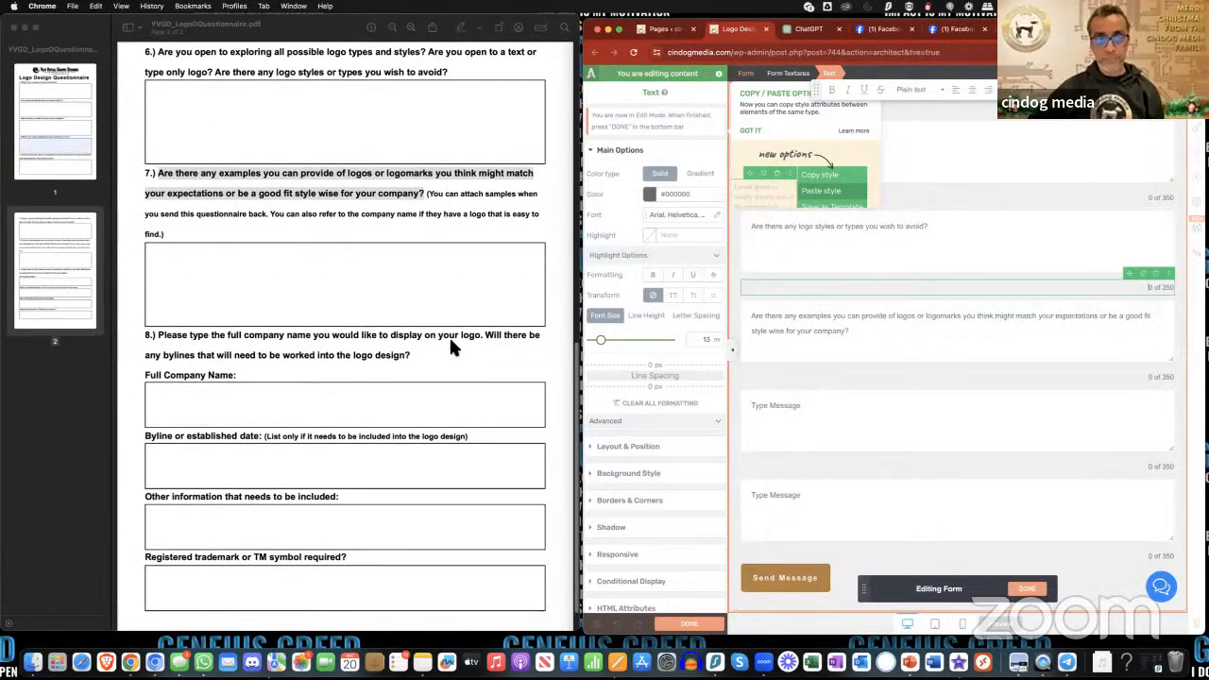
left_click(791, 331)
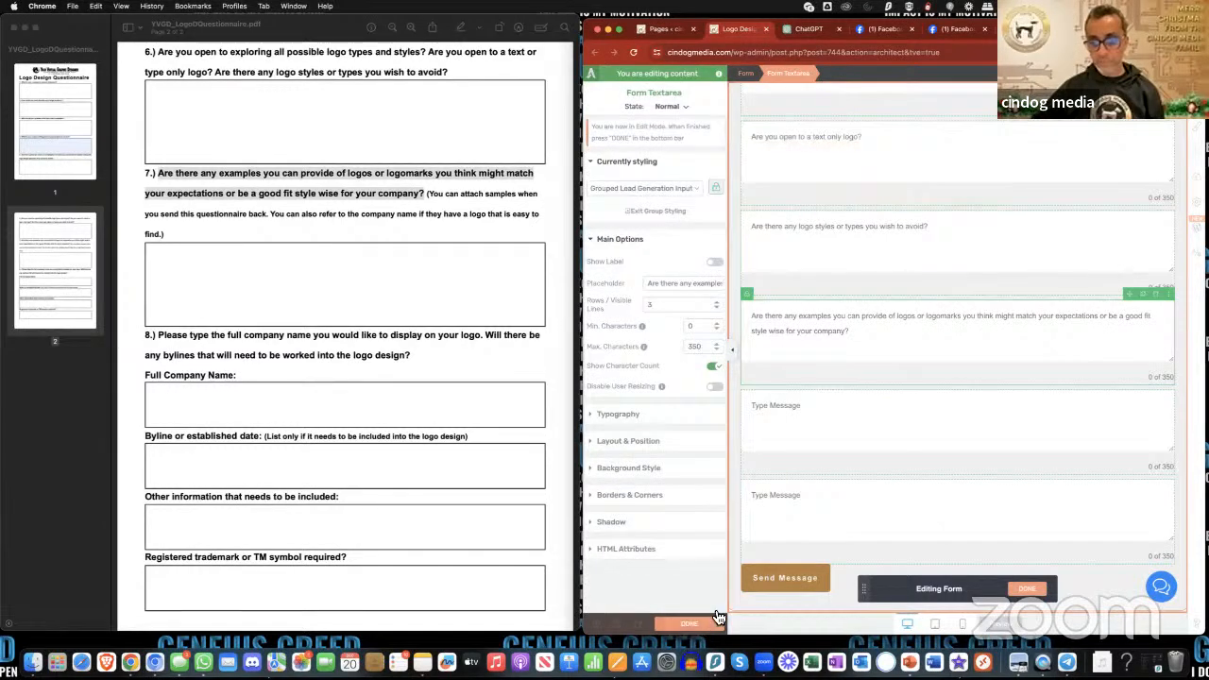
left_click(1027, 589)
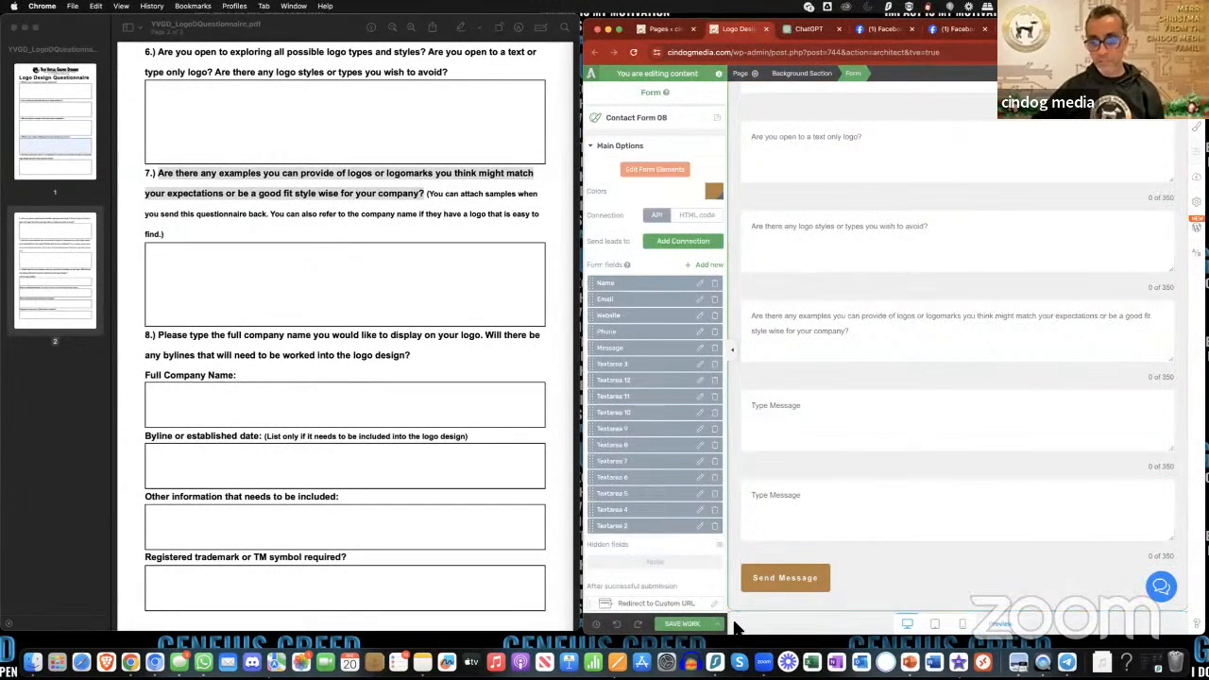
left_click(694, 626)
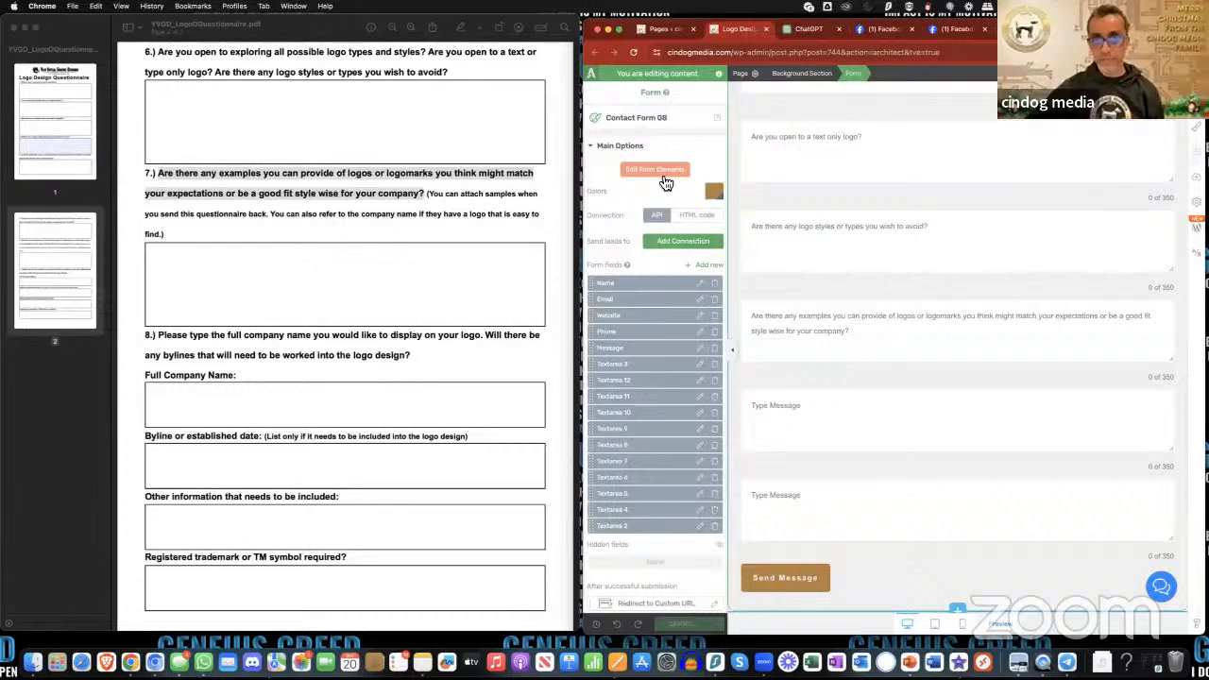
- Reopen the form elements for editing and reword the tenth text area's placeholder as "Are there any company logos that you like?"
left_click(664, 178)
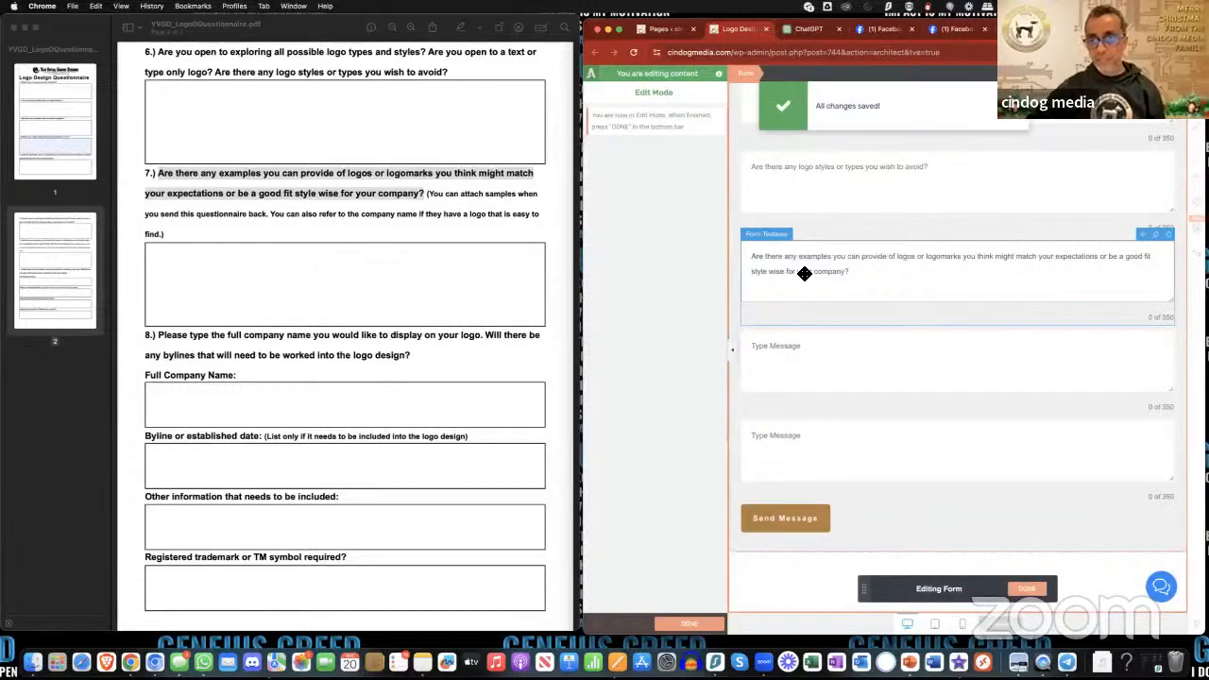
left_click(804, 273)
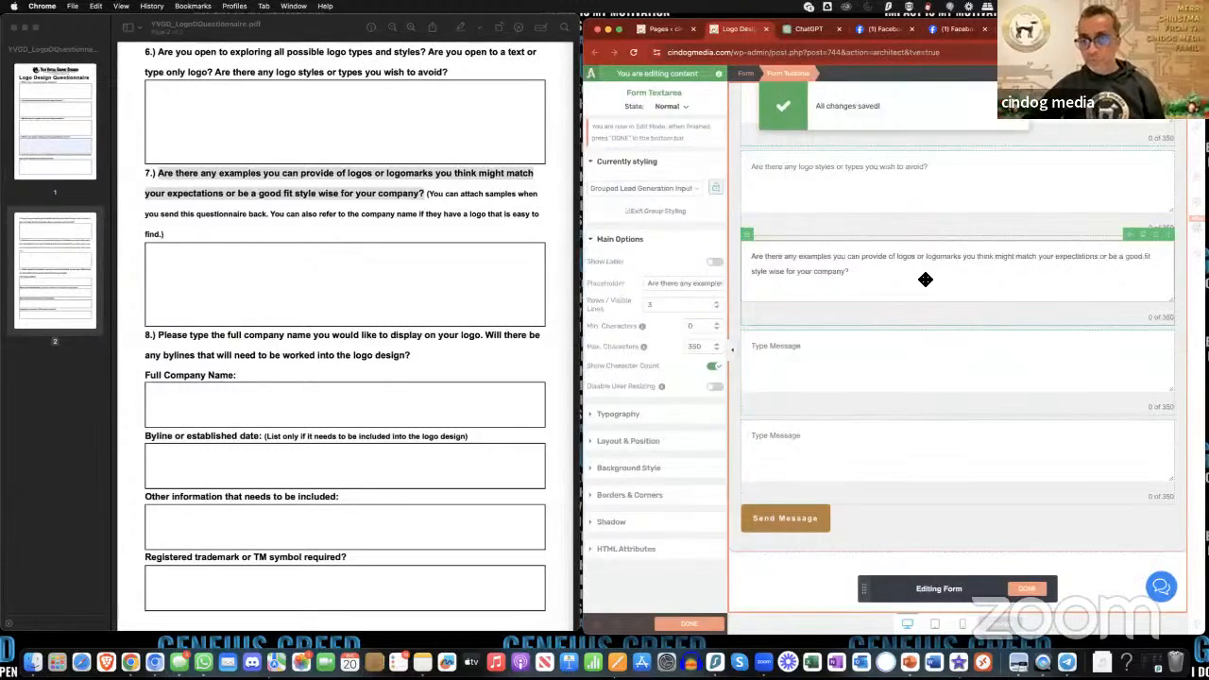
left_click(681, 285)
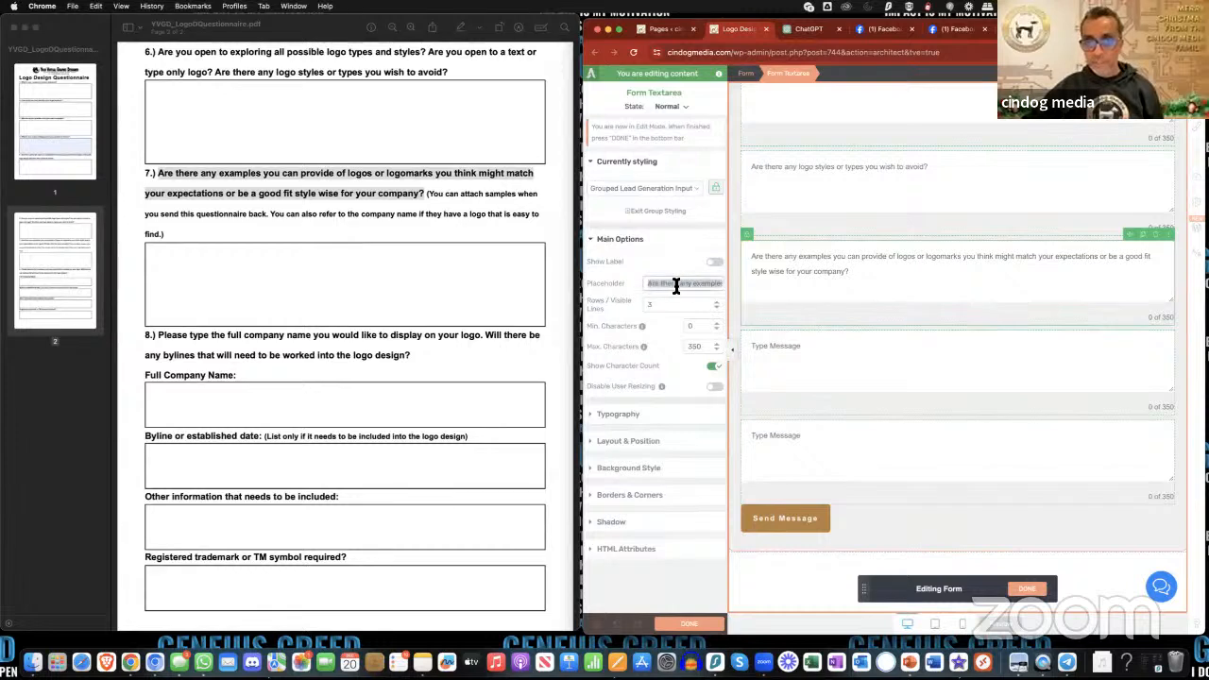
left_click(675, 286)
triple_click(675, 286)
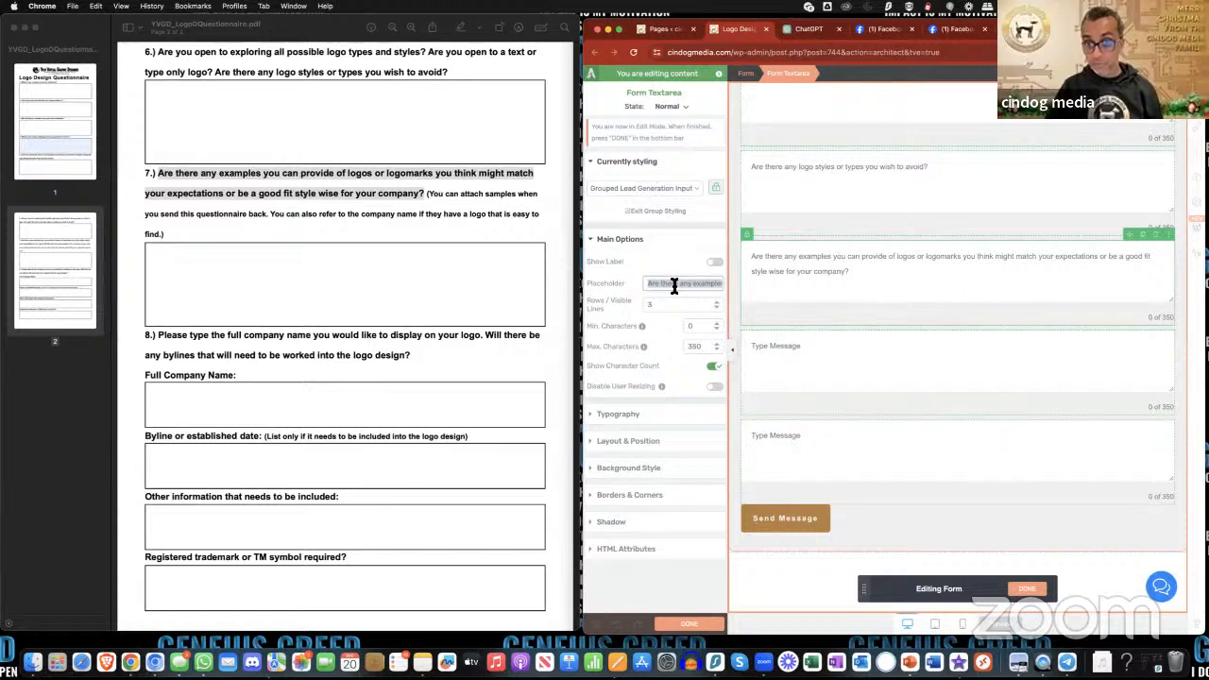
type("Ar")
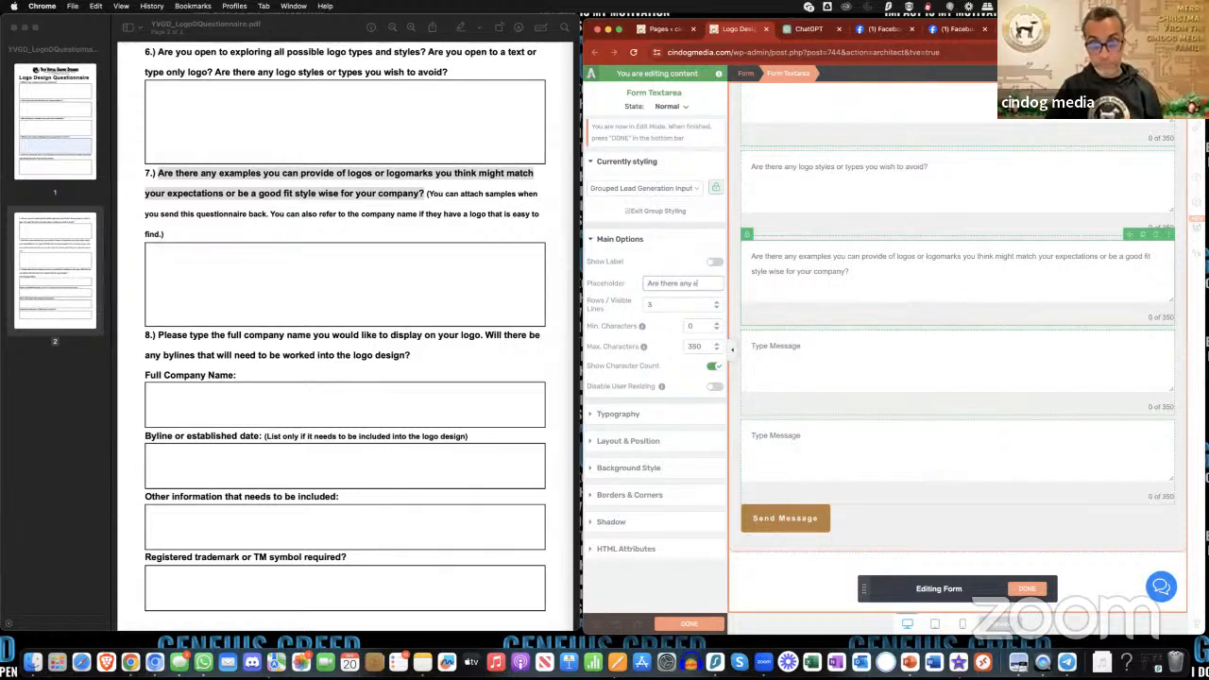
type("e there any com")
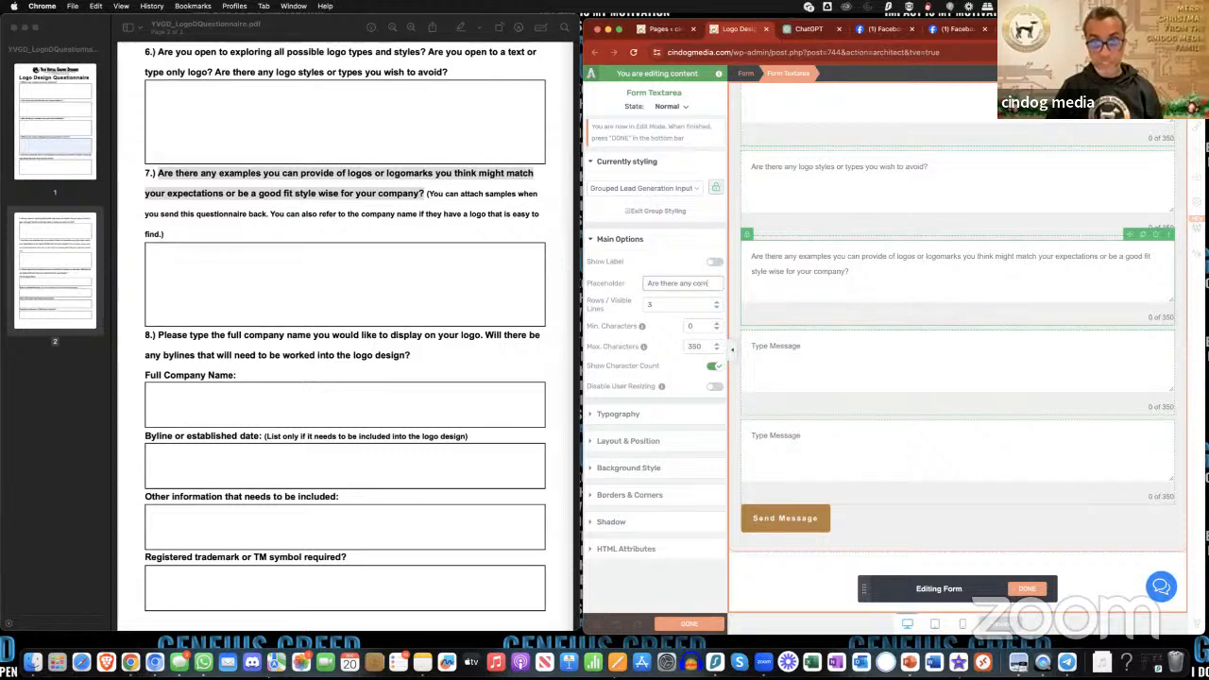
type("pany logos that you l")
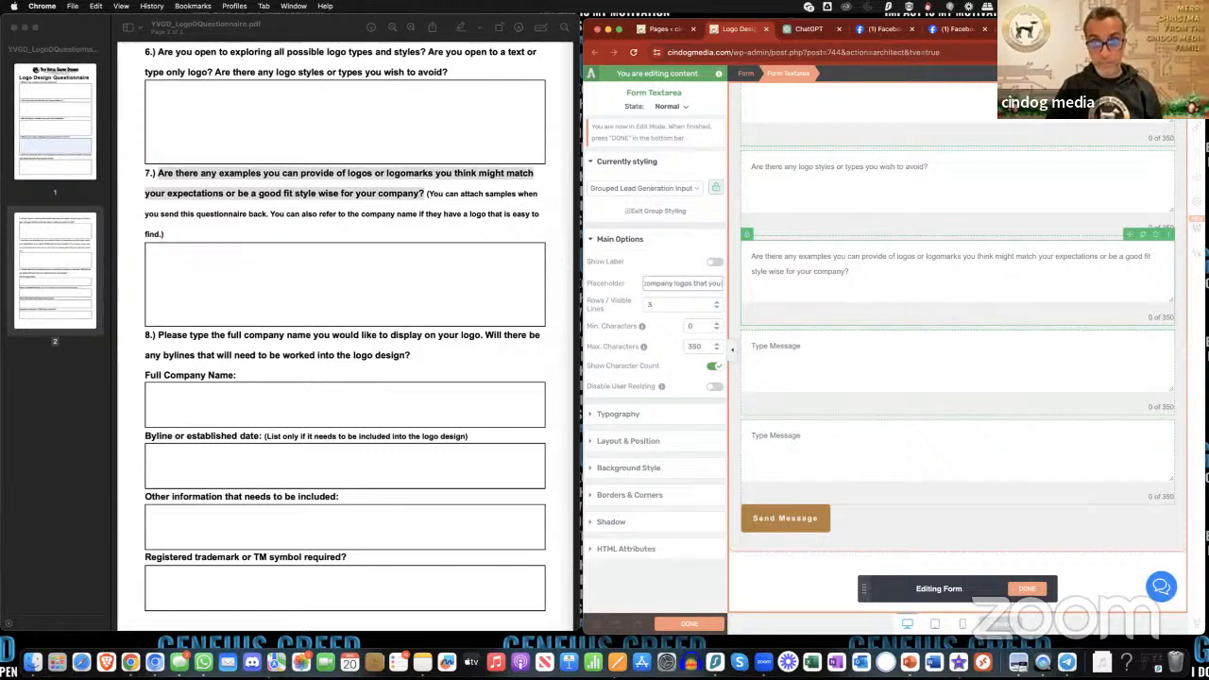
type("ike?")
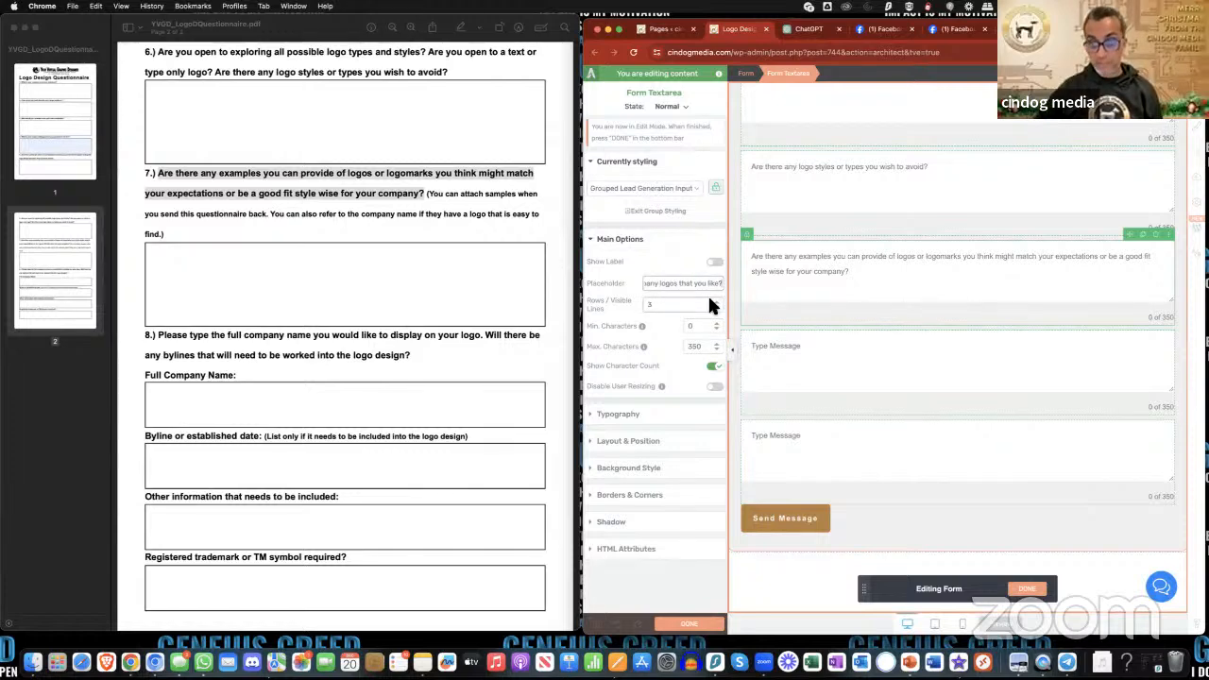
- Copy "Please type the full company name you would like to display on your logo." from the PDF into the eleventh text area's placeholder
left_click(891, 332)
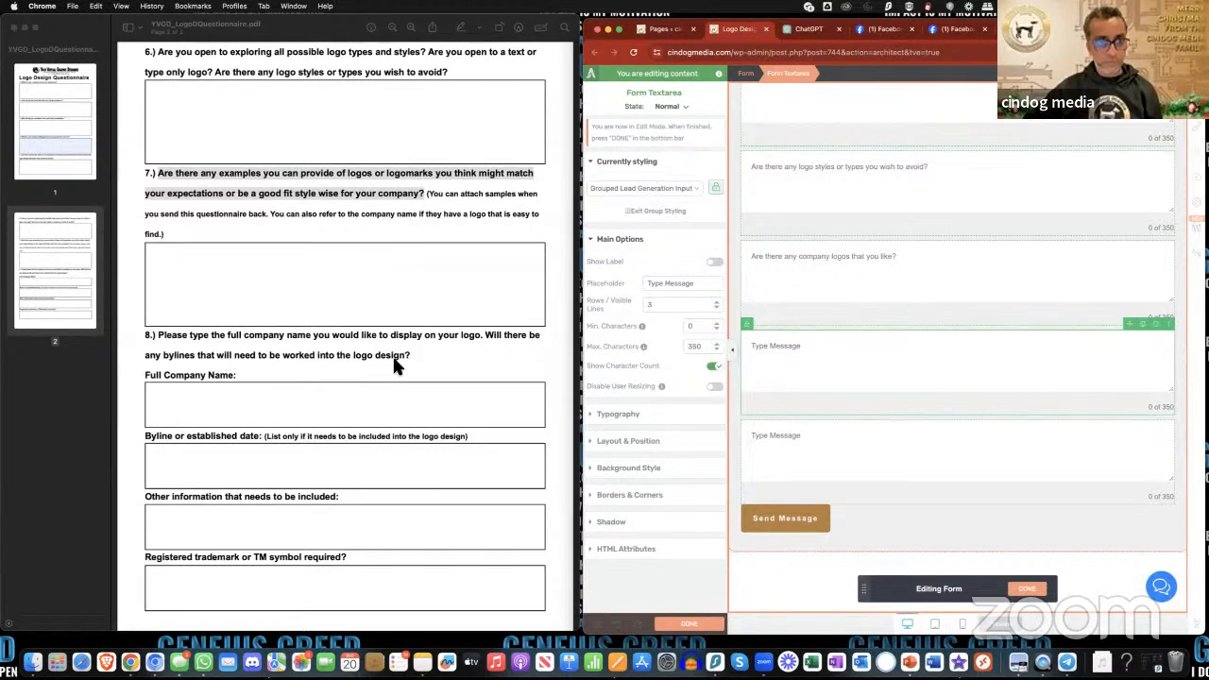
scroll(395, 366, "down", 2)
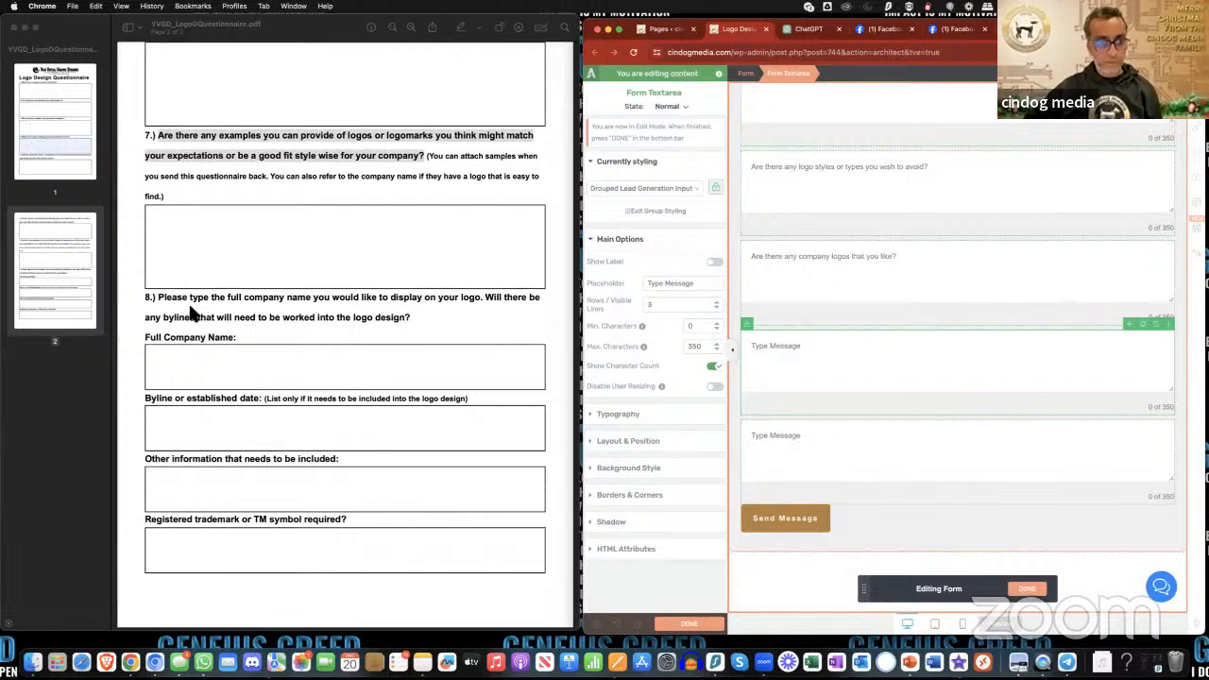
left_click(160, 300)
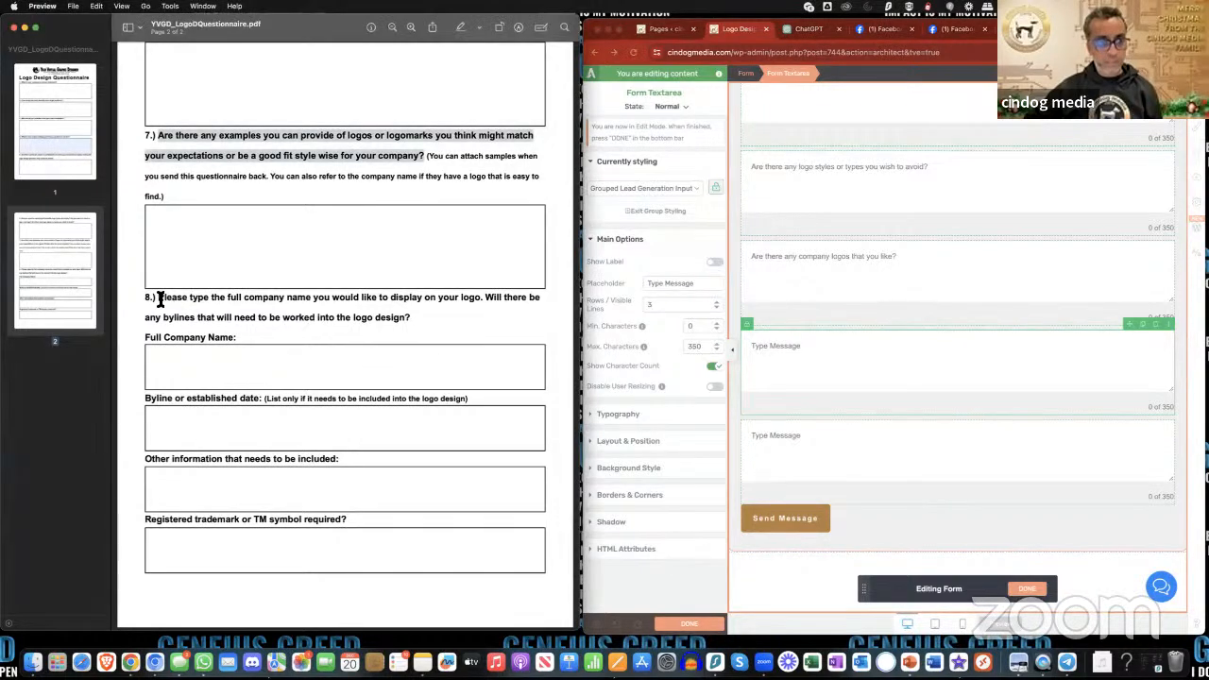
left_click_drag(161, 300, 487, 300)
key("super+c")
left_click(800, 369)
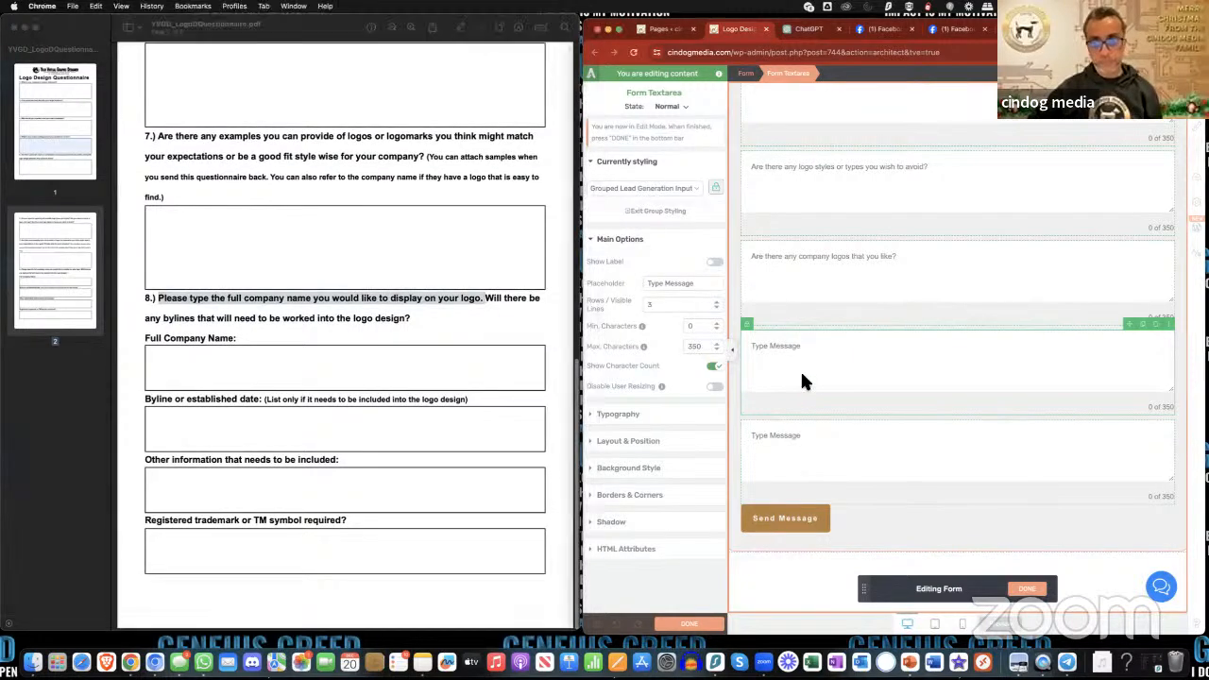
triple_click(696, 286)
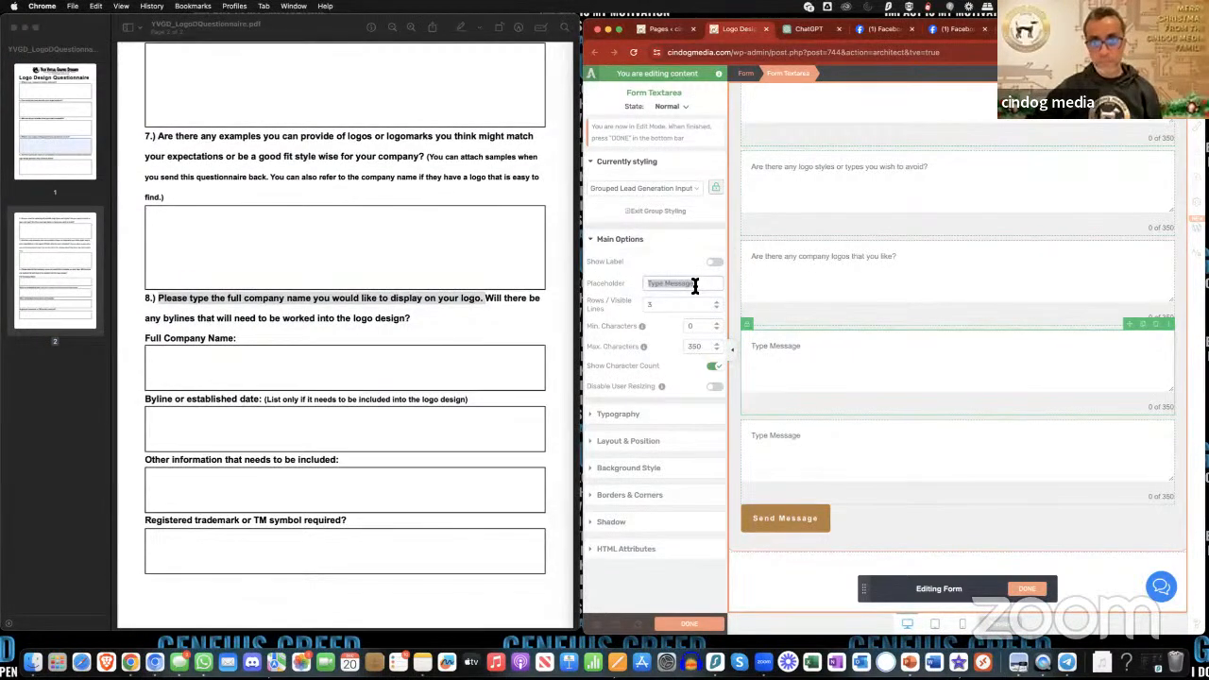
key("super+v")
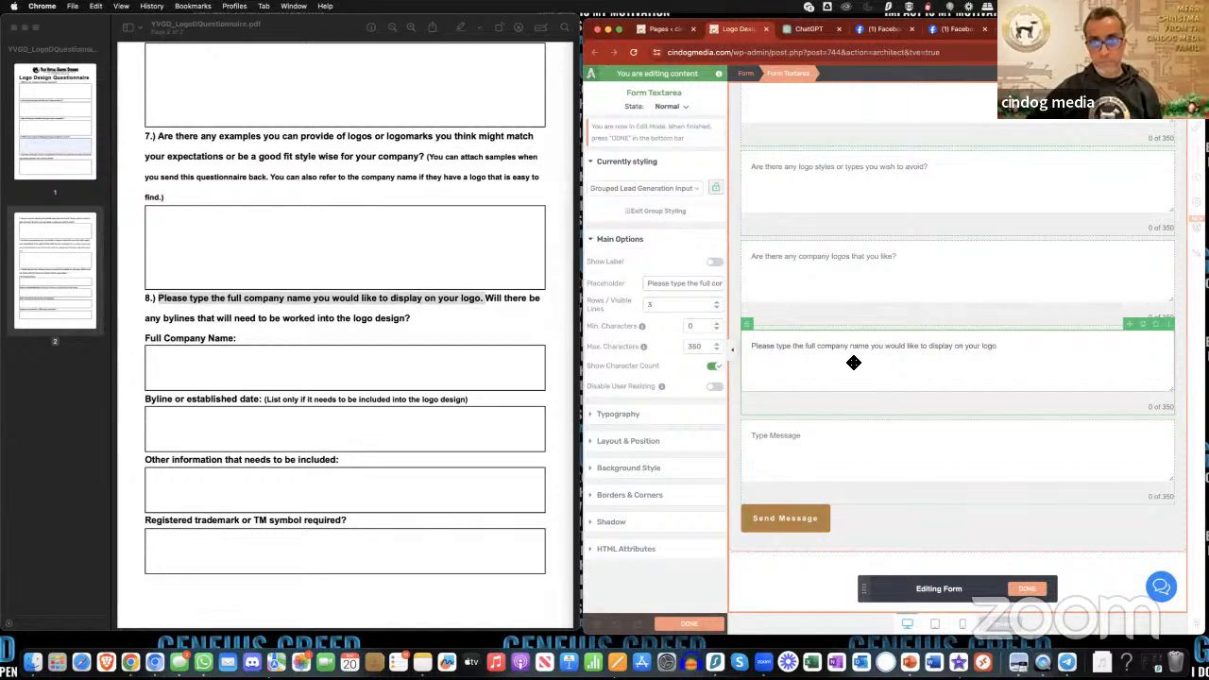
- Copy "Will there be any bylines that will need to be worked into the logo design?" from the PDF into the last text area's placeholder
left_click(488, 300)
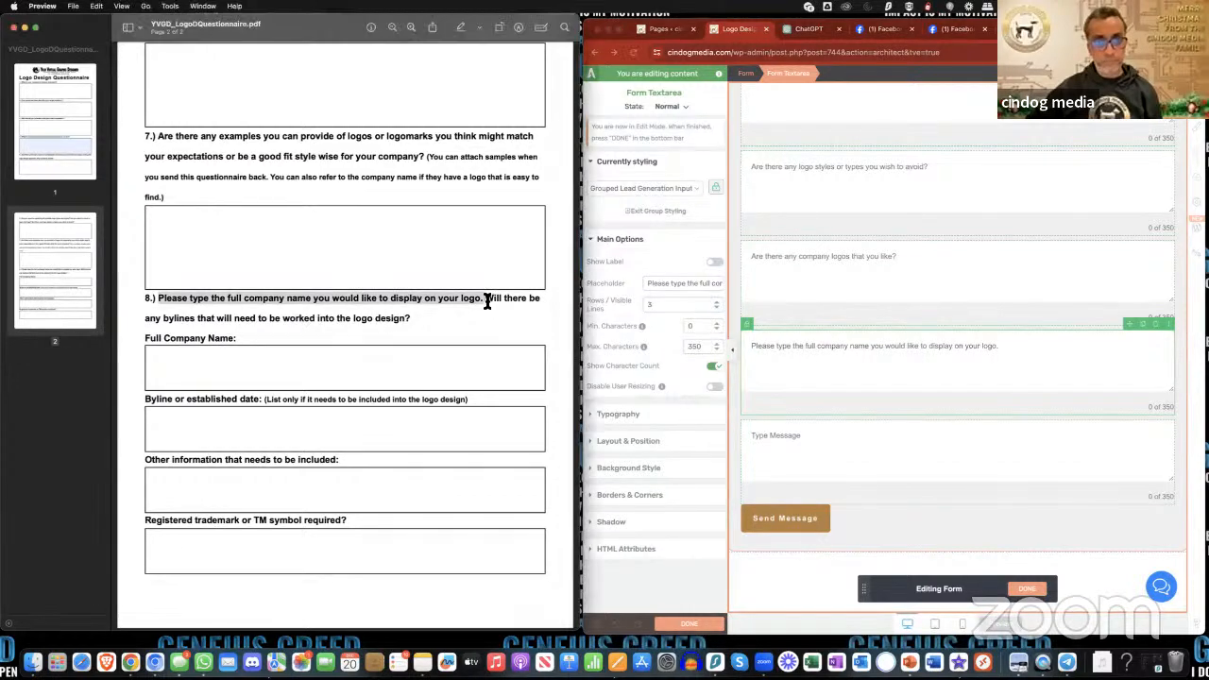
left_click(488, 301)
left_click_drag(487, 301, 407, 318)
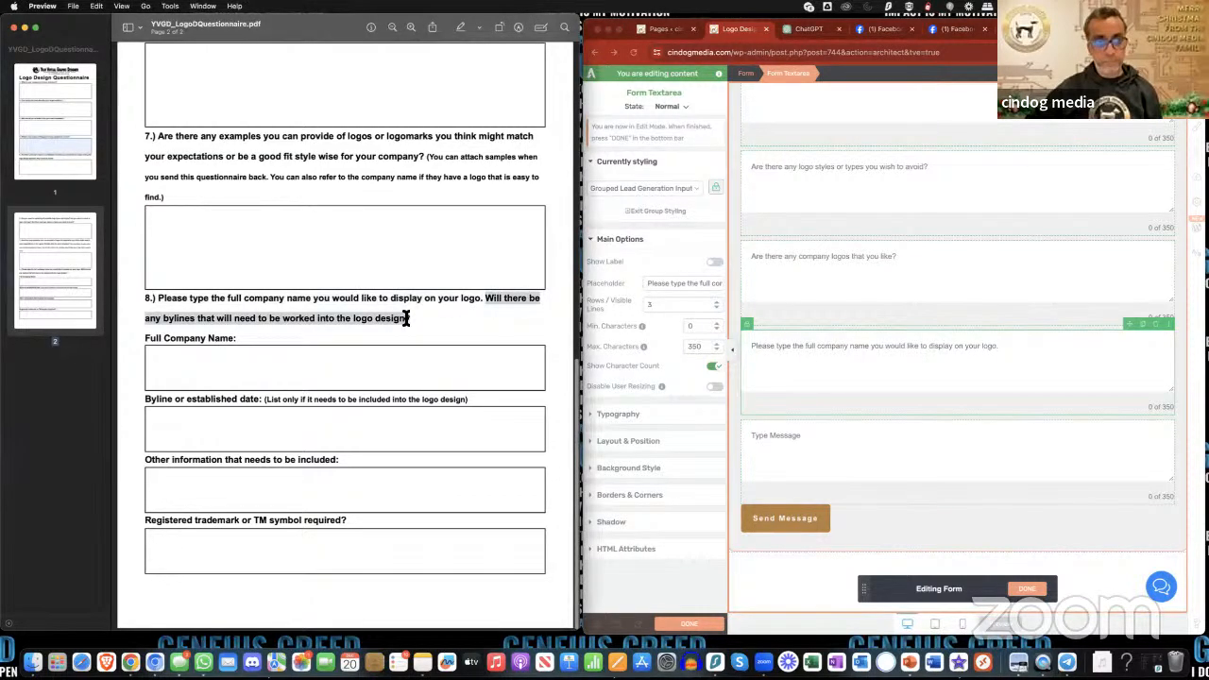
left_click(957, 432)
triple_click(680, 286)
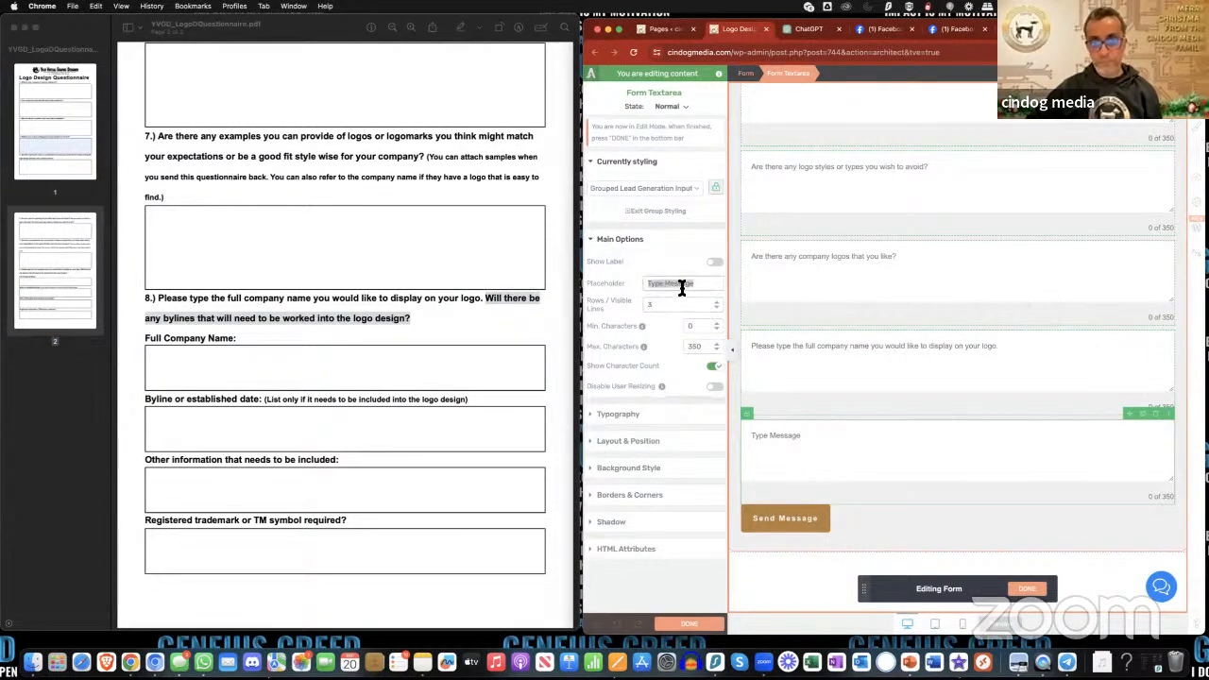
type("Will there be any bylines that will need to be worked into the logo design?")
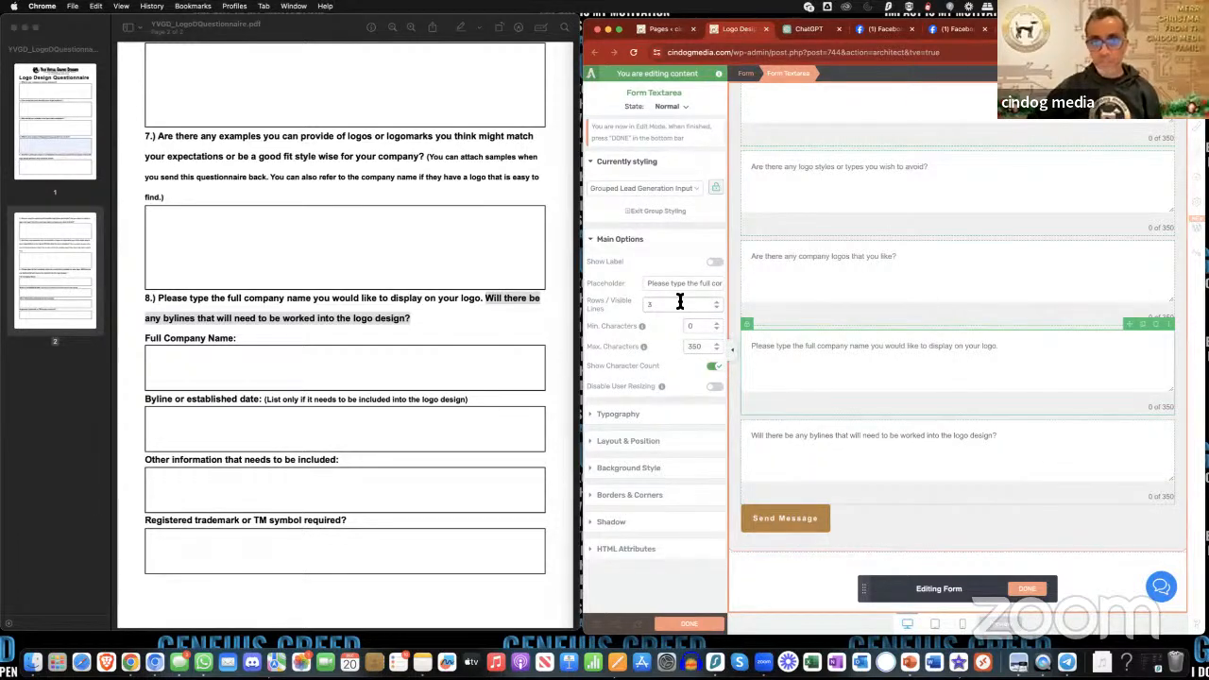
- Compare the PDF's remaining fields under question 8 with the form's last two text areas
left_click(883, 442)
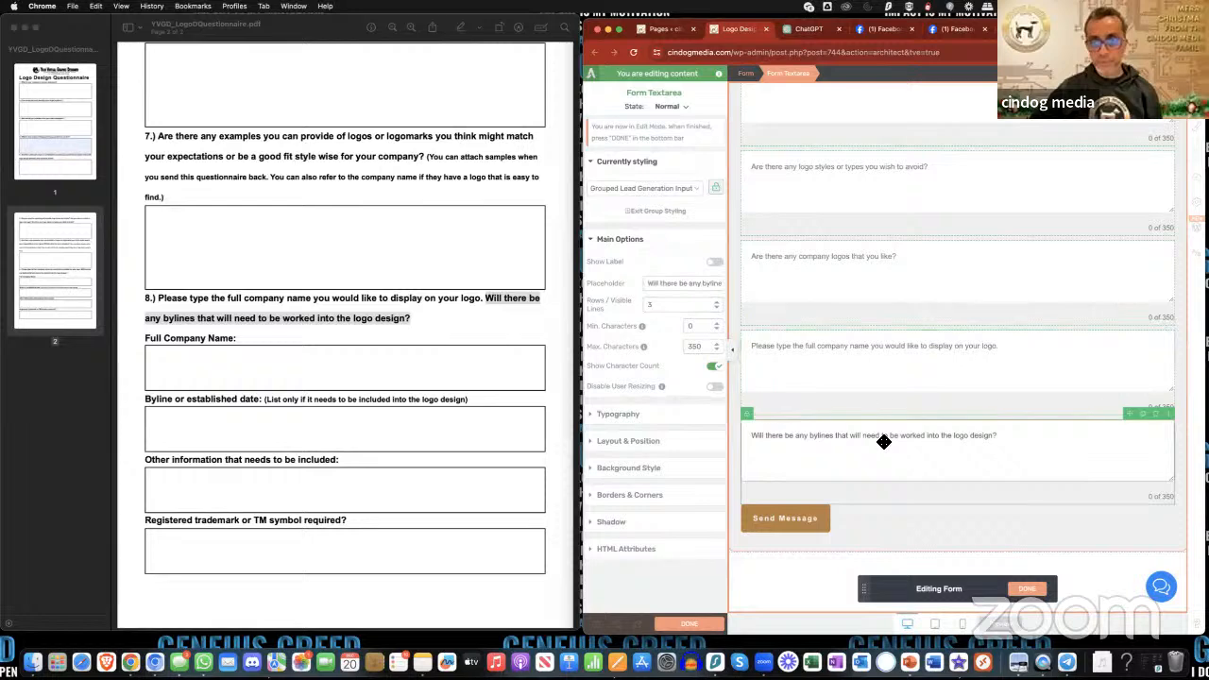
scroll(884, 441, "up", 2)
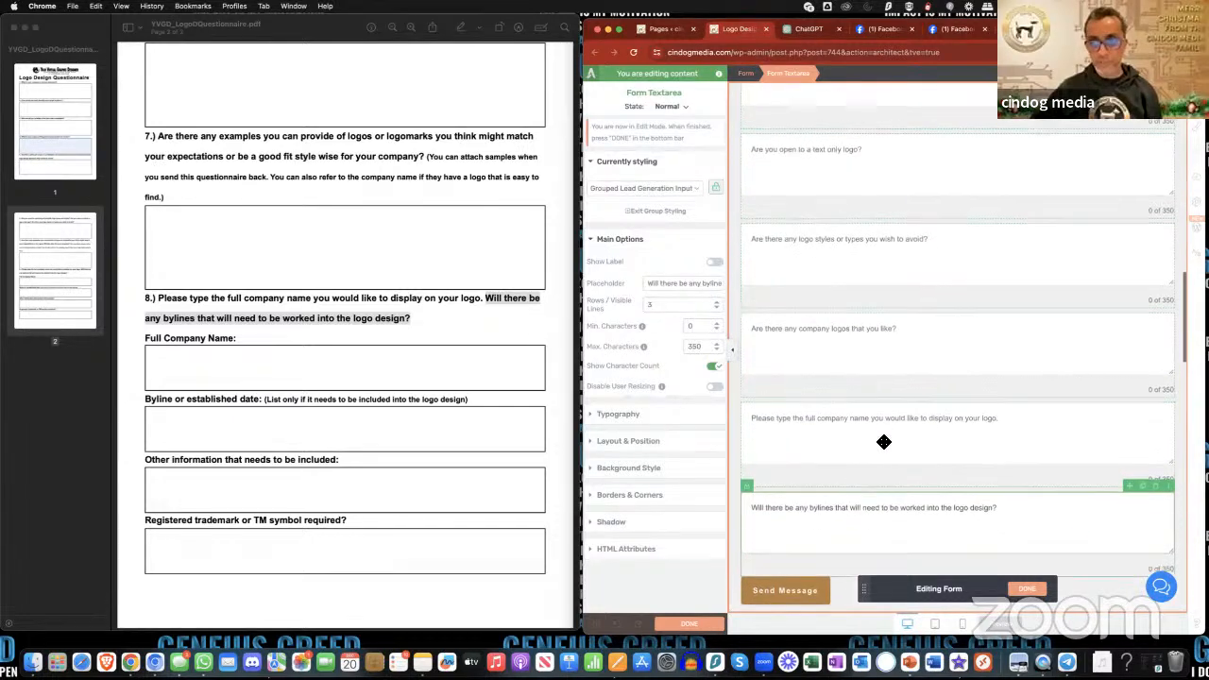
scroll(884, 441, "down", 2)
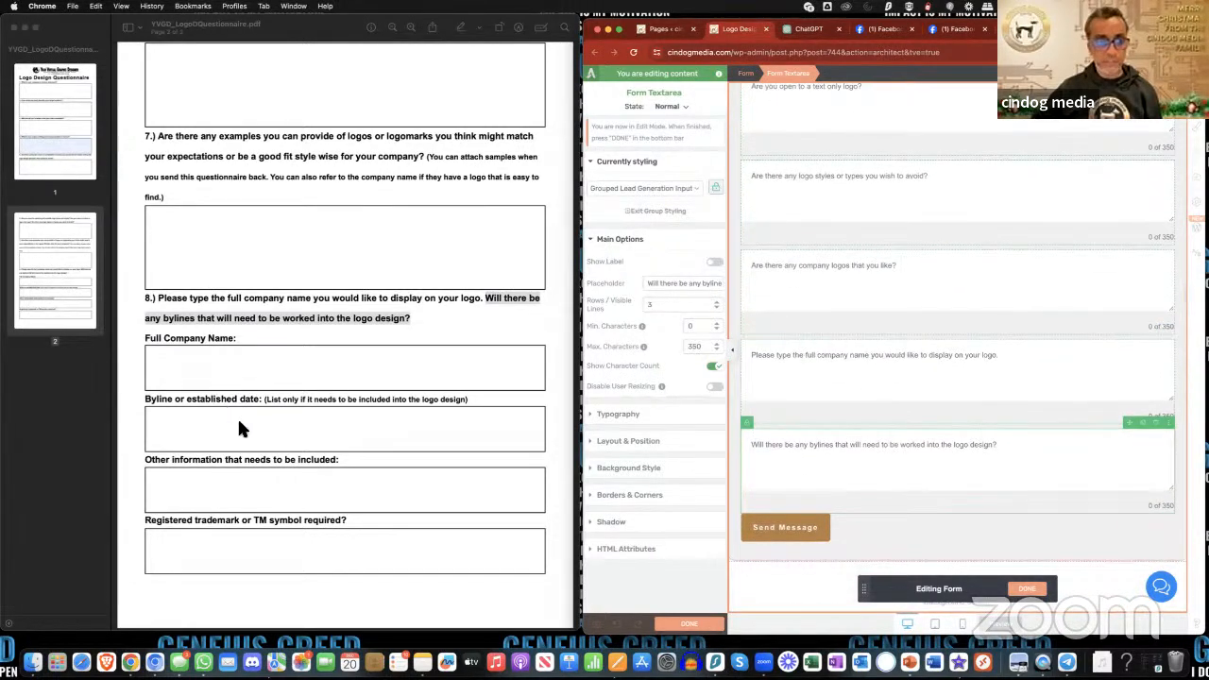
scroll(255, 426, "down", 1)
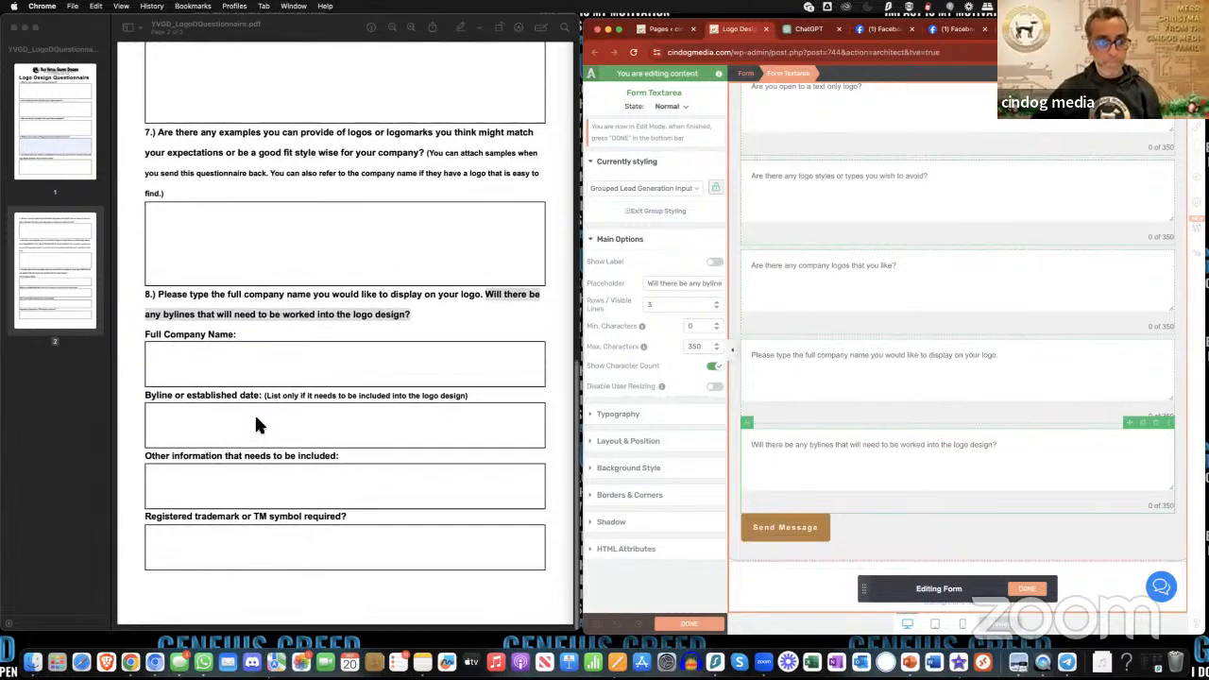
scroll(255, 426, "up", 1)
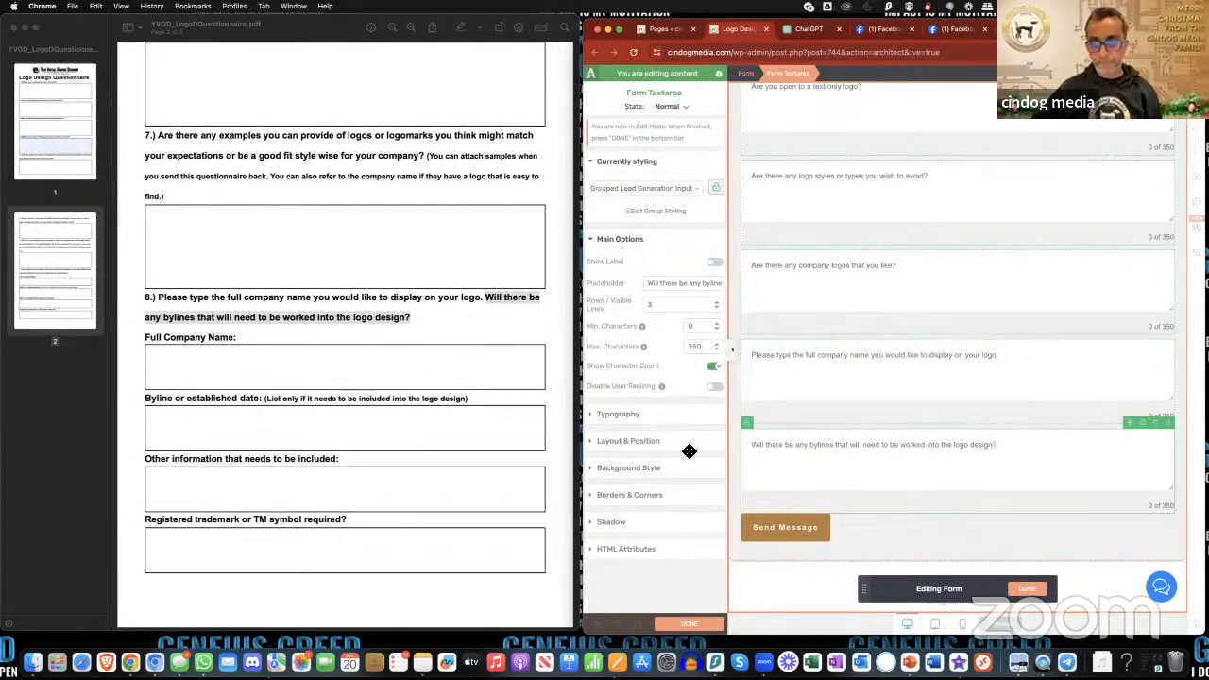
triple_click(180, 338)
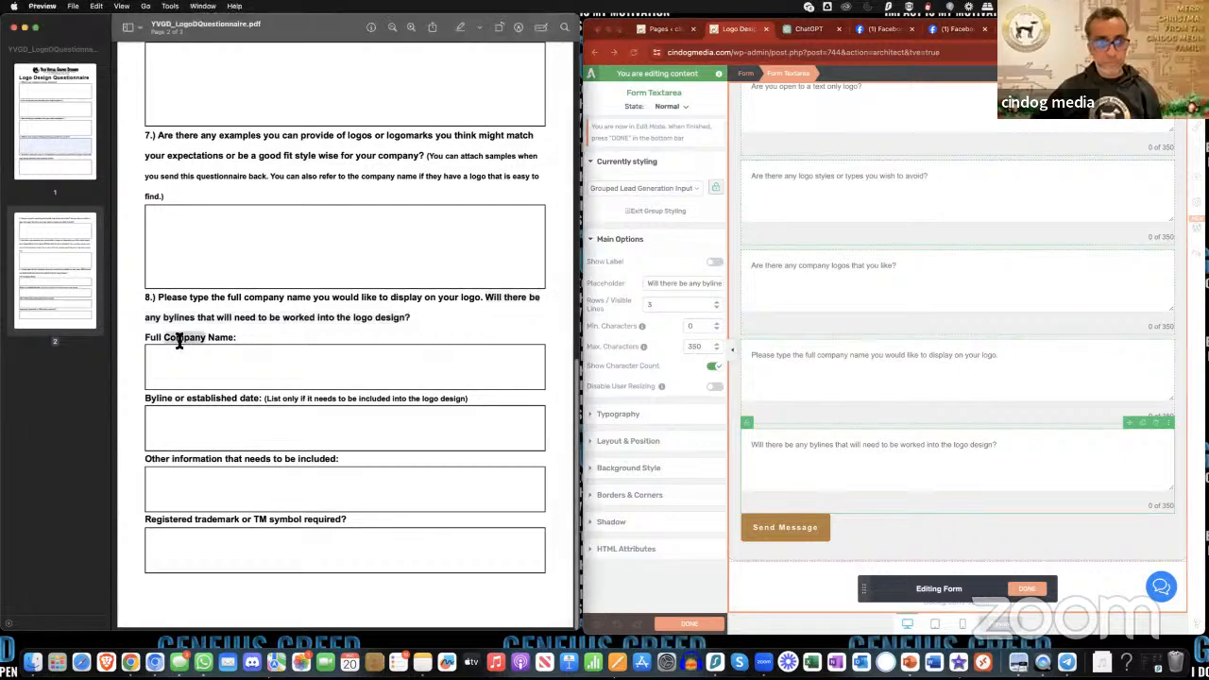
left_click(857, 364)
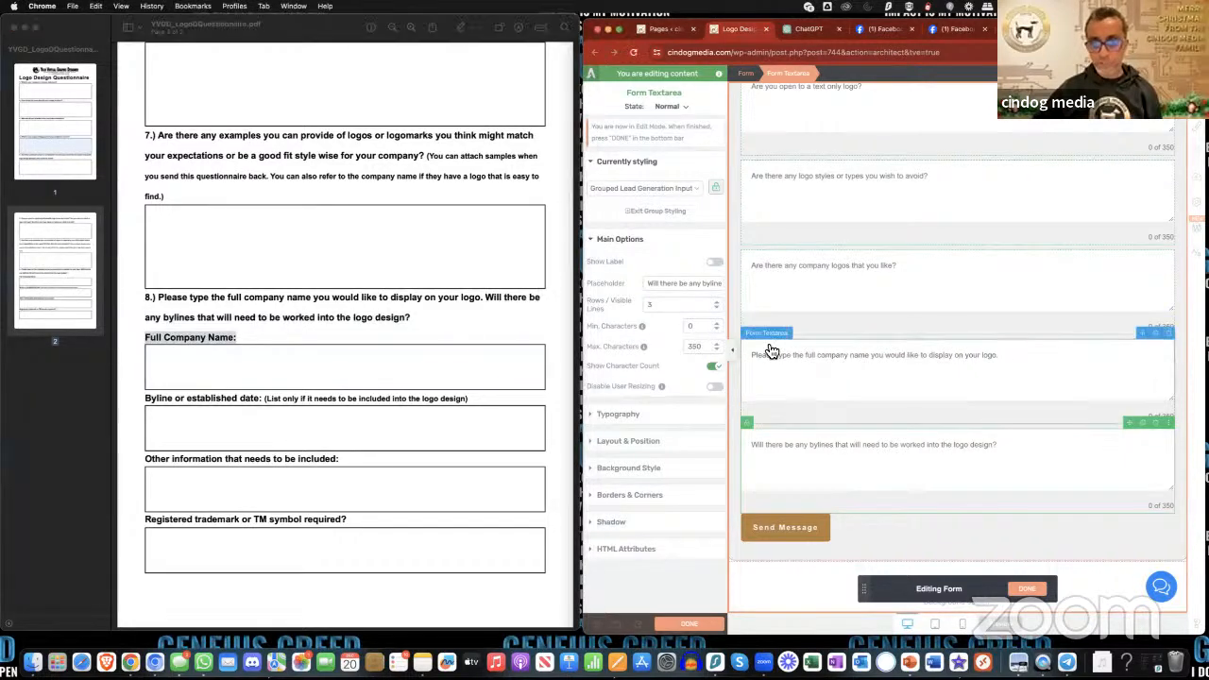
- Insert "or established date" after "bylines" in the last text area's placeholder, following the PDF's byline label
left_click(212, 399)
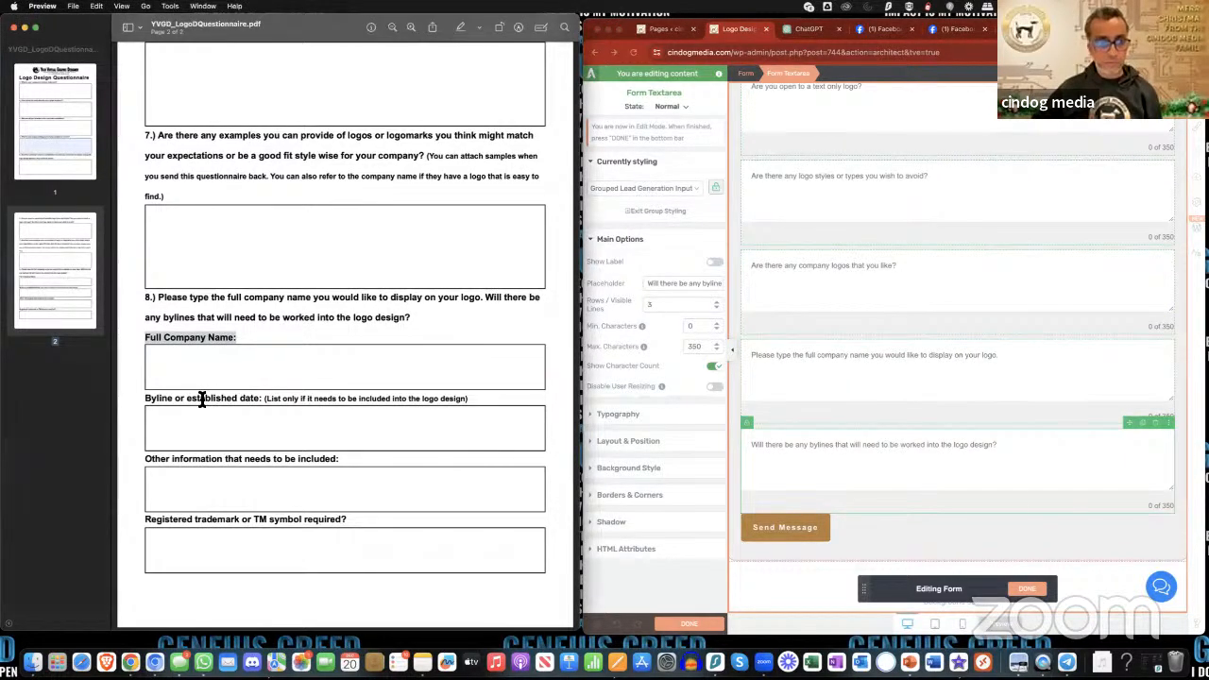
left_click(202, 399)
left_click_drag(146, 401, 265, 401)
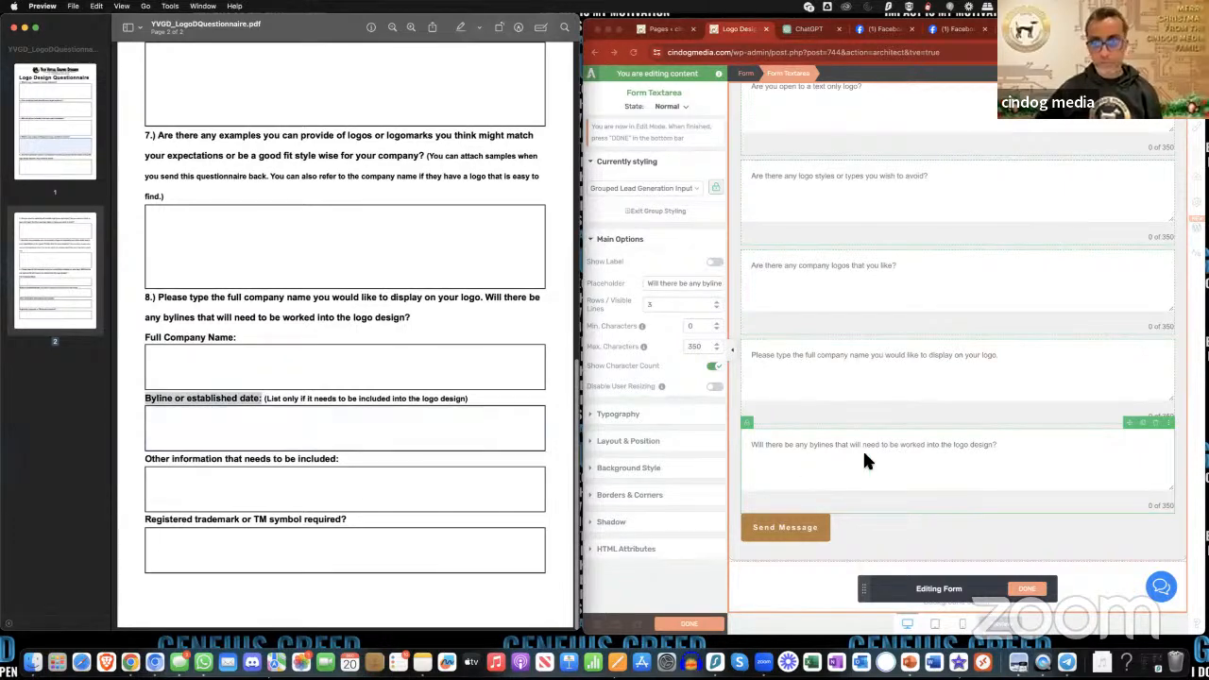
left_click(860, 449)
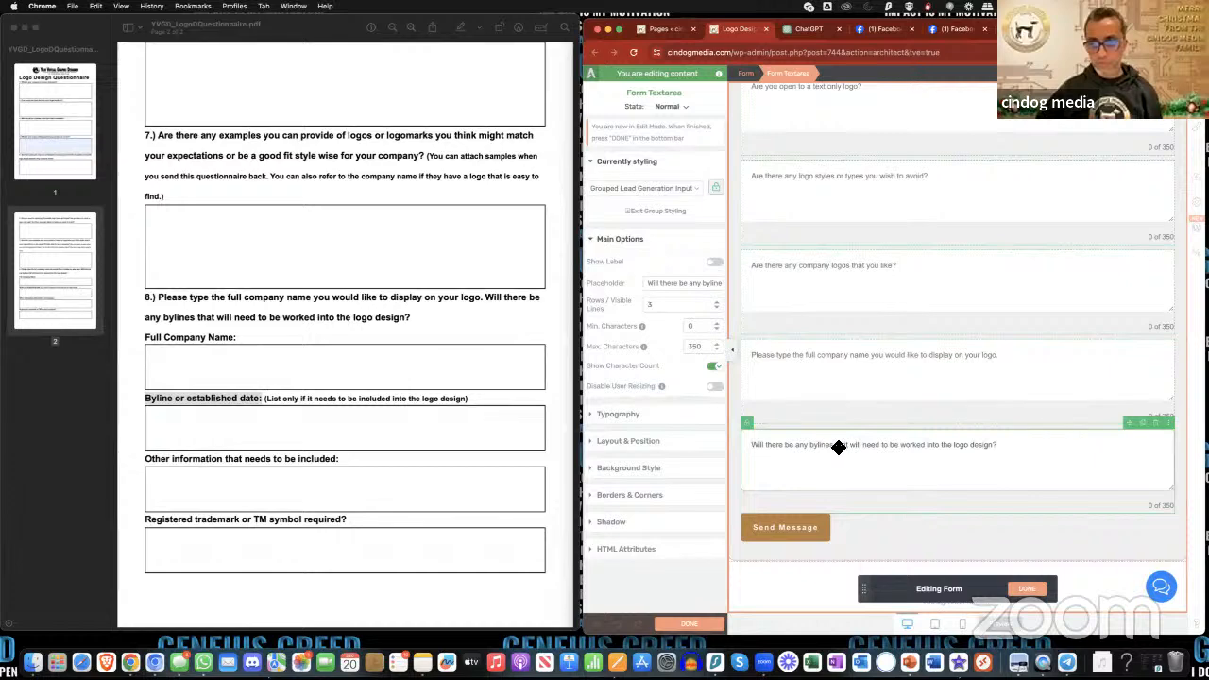
triple_click(697, 285)
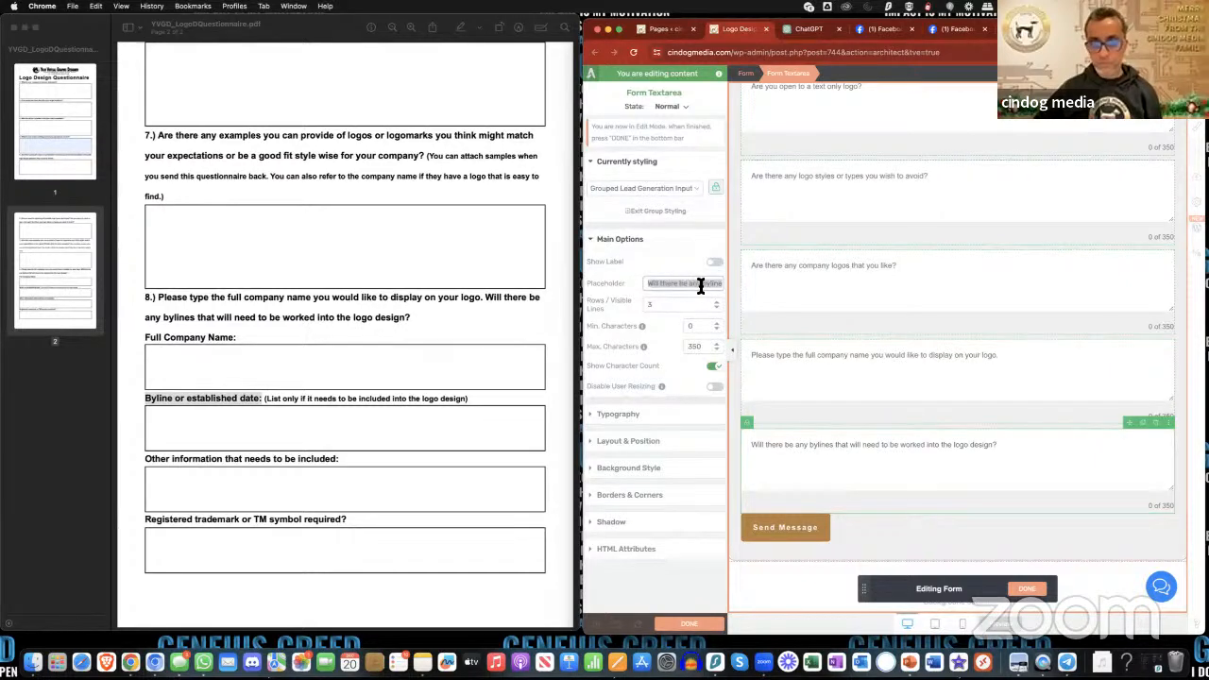
mouse_move(701, 285)
left_mouse_down()
mouse_move(646, 286)
mouse_move(697, 288)
left_mouse_up()
left_click(704, 289)
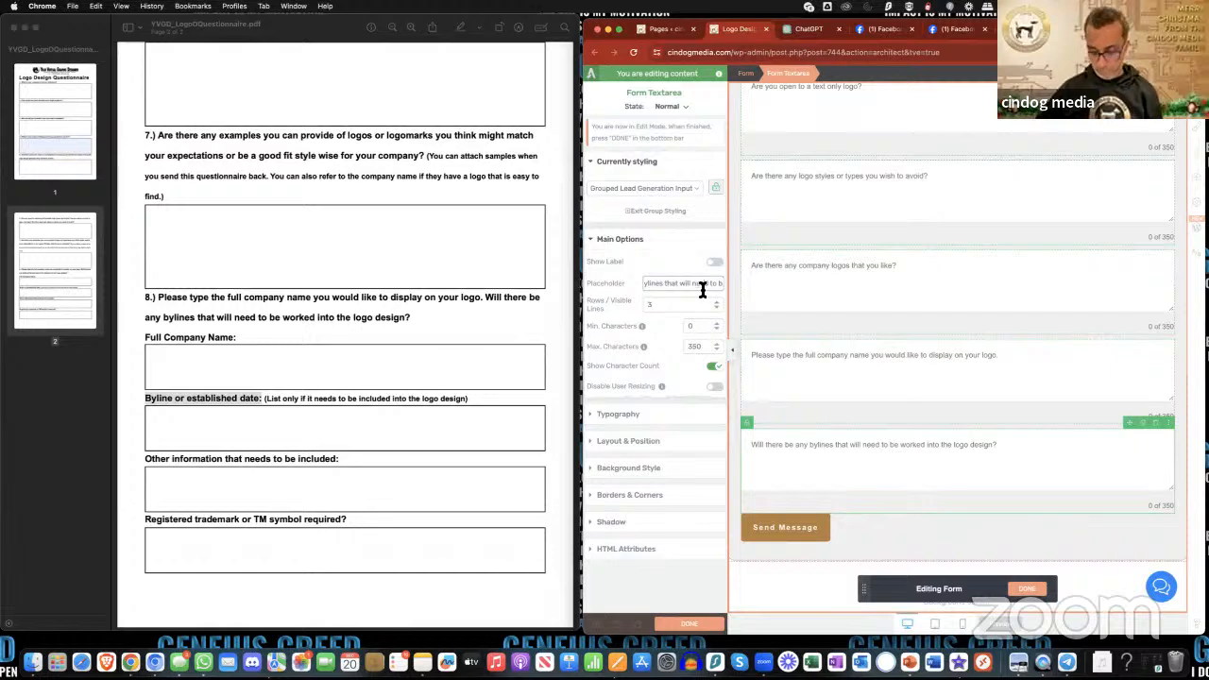
key("Right")
key("Right")
key("Right")
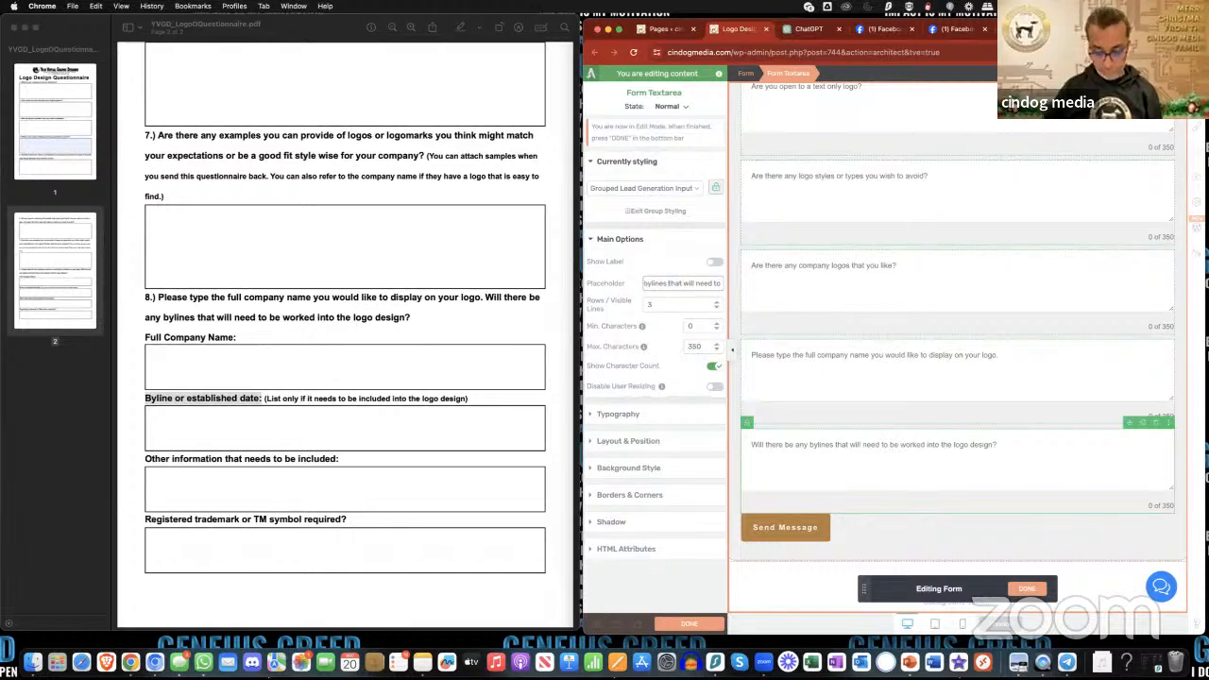
type("or establ")
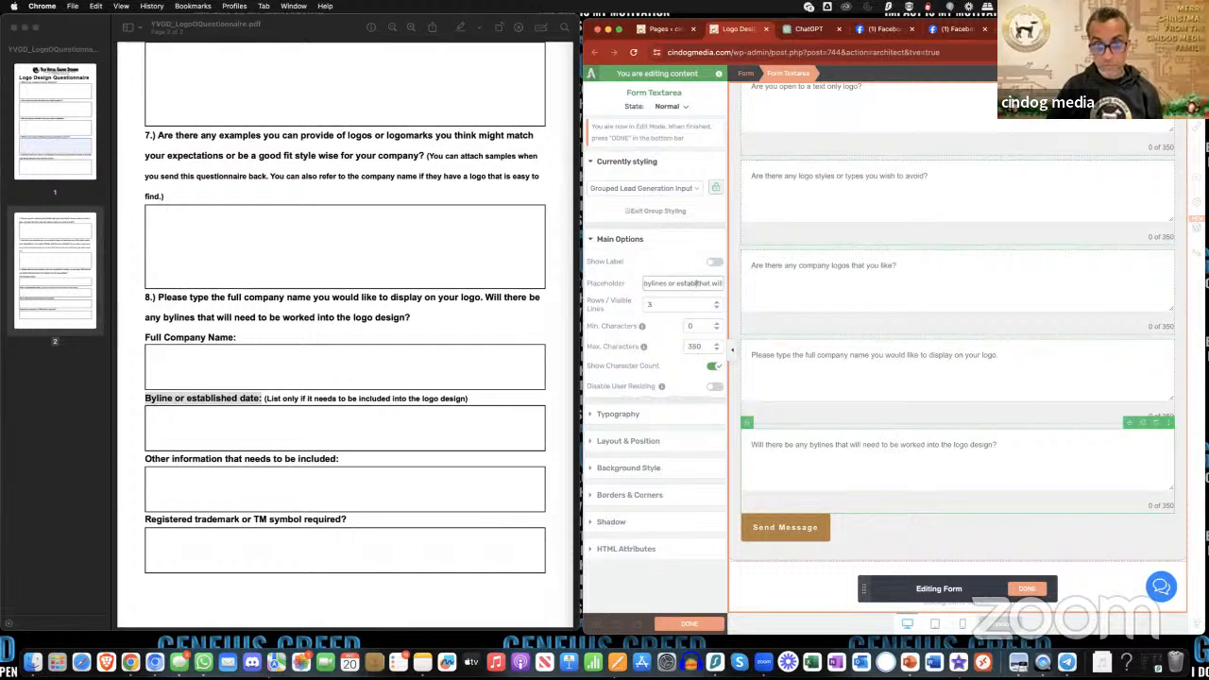
type("ate")
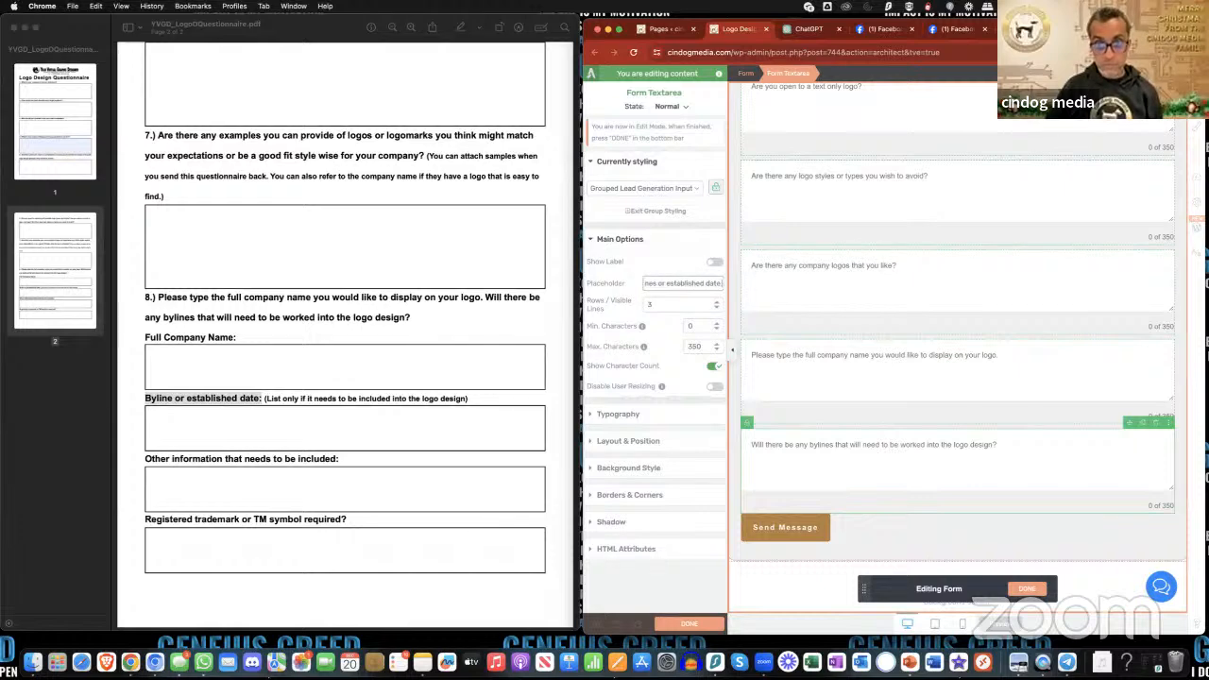
left_click(364, 451)
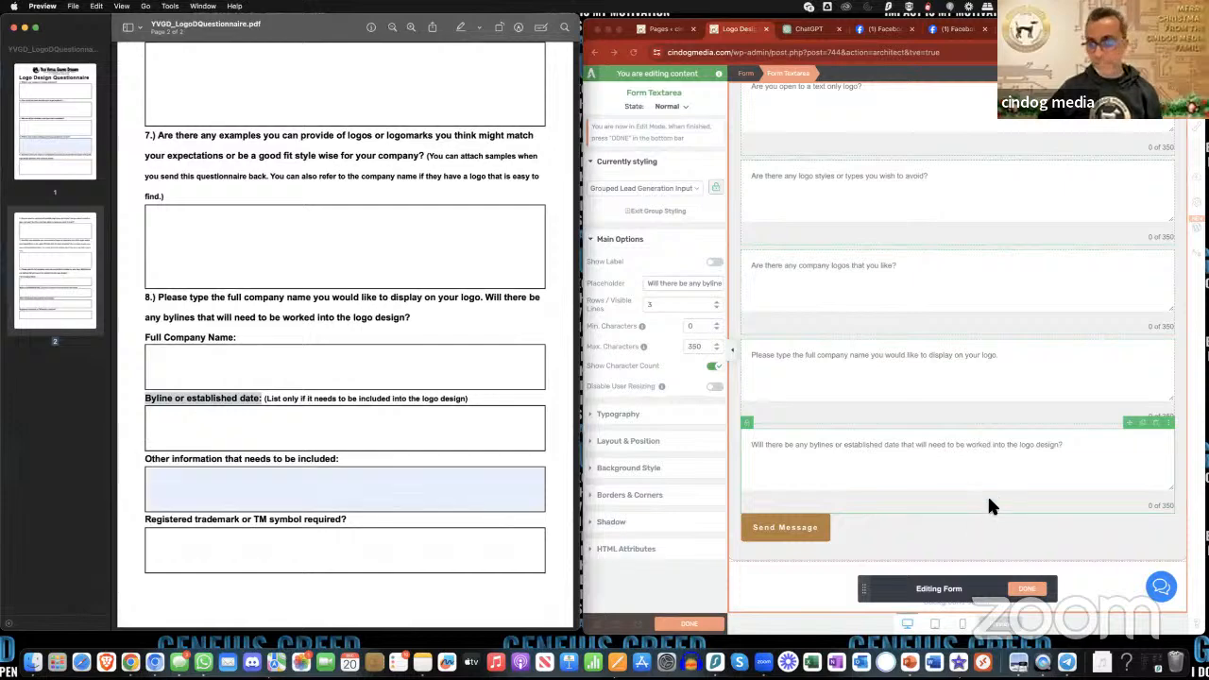
- Duplicate the bylines text area and replace the copy's placeholder with "Other information that needs to be included:" from the PDF
left_click(1006, 469)
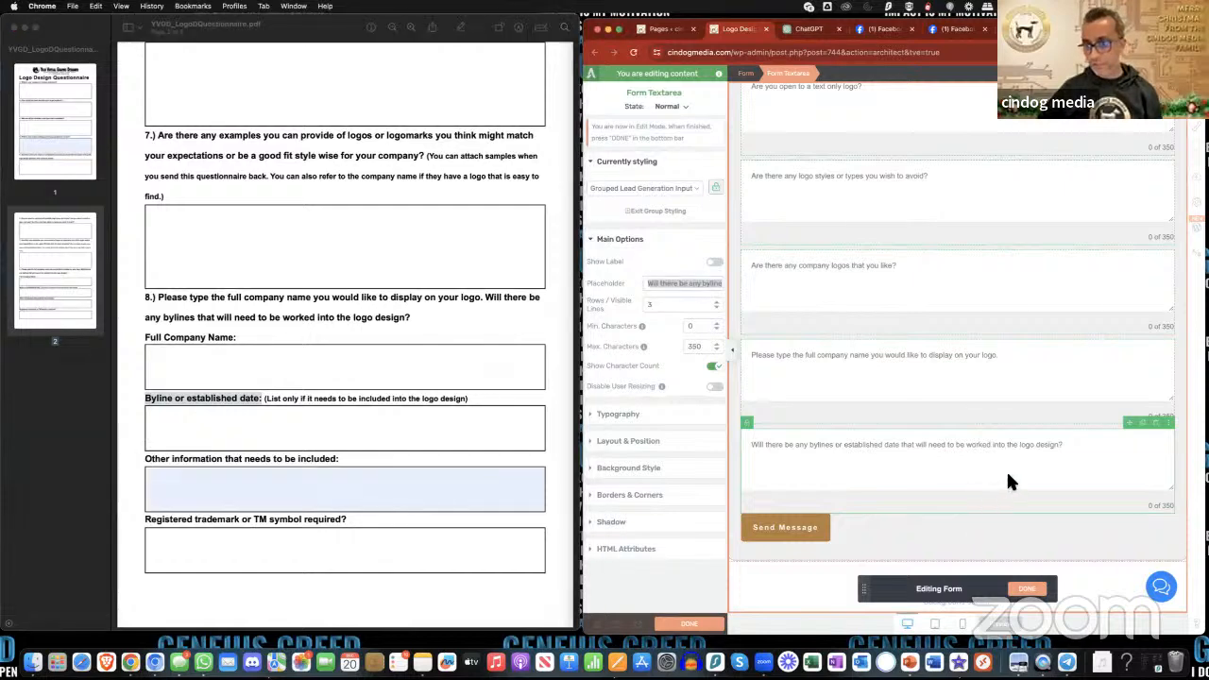
left_click(1144, 426)
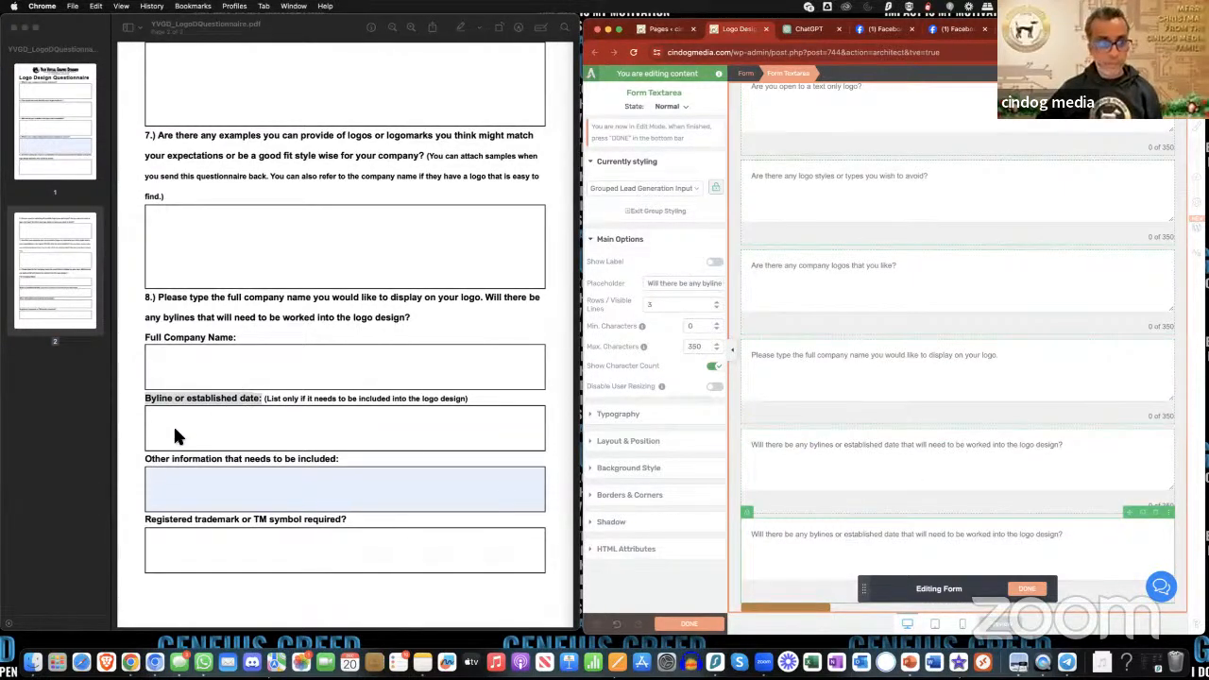
left_click(144, 461)
left_click_drag(144, 460, 346, 463)
key("super+c")
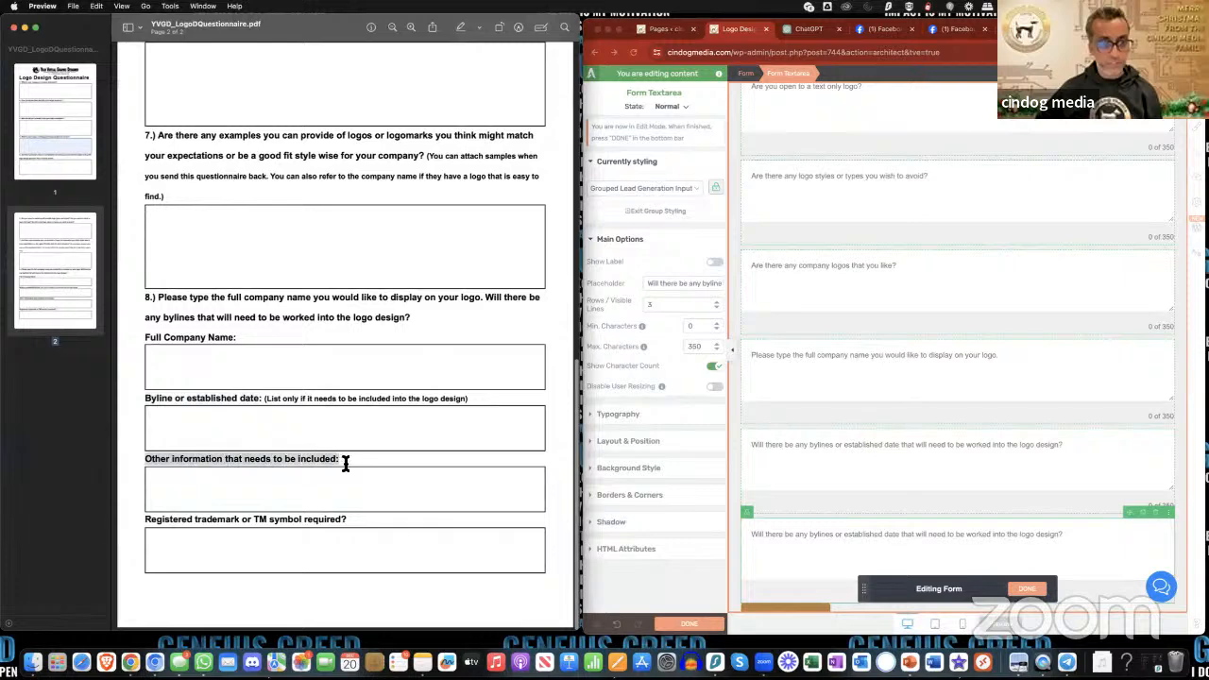
left_click(682, 284)
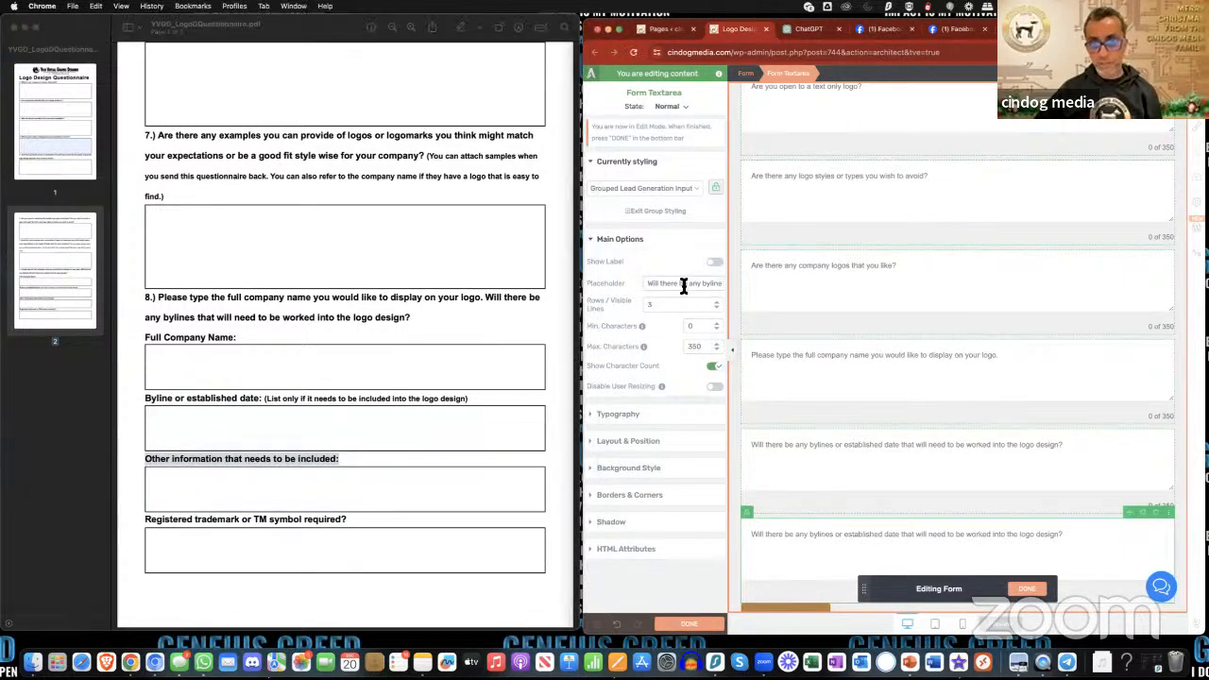
key("super+a")
key("super+v")
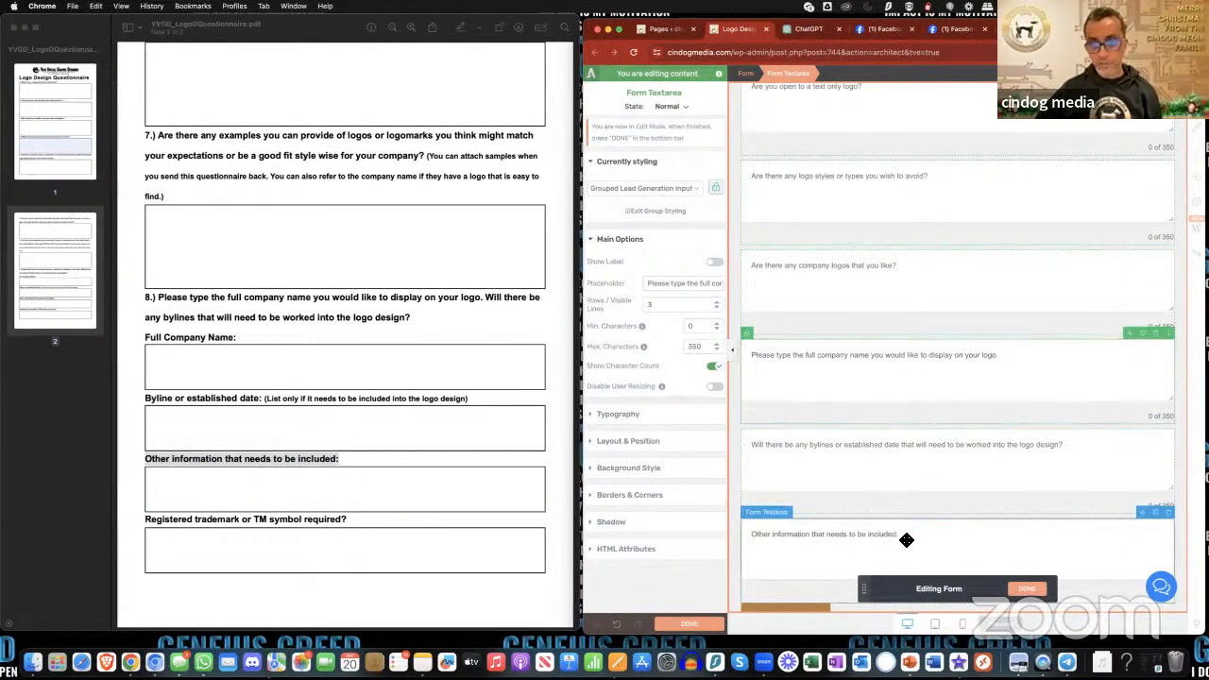
- Duplicate the last text area, set the copy's placeholder to "Registered trademark or TM symbol required?" from the PDF, and finish and save the form edits
left_click(196, 525)
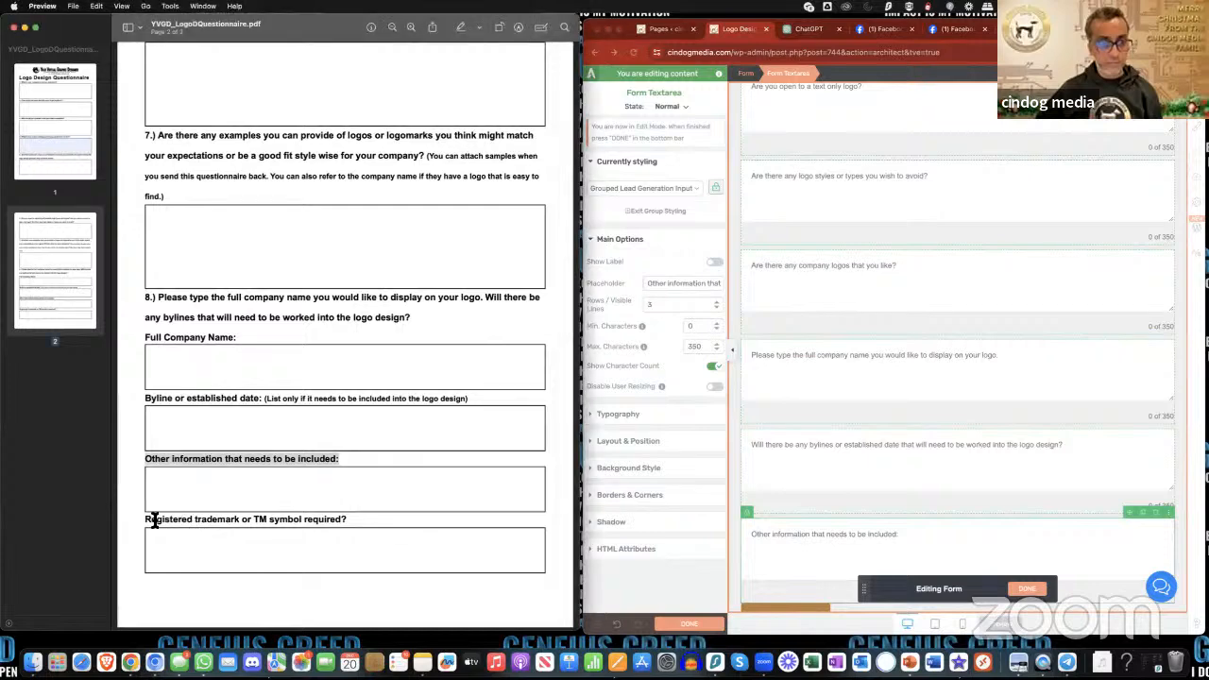
left_click_drag(145, 525, 346, 532)
key("super+c")
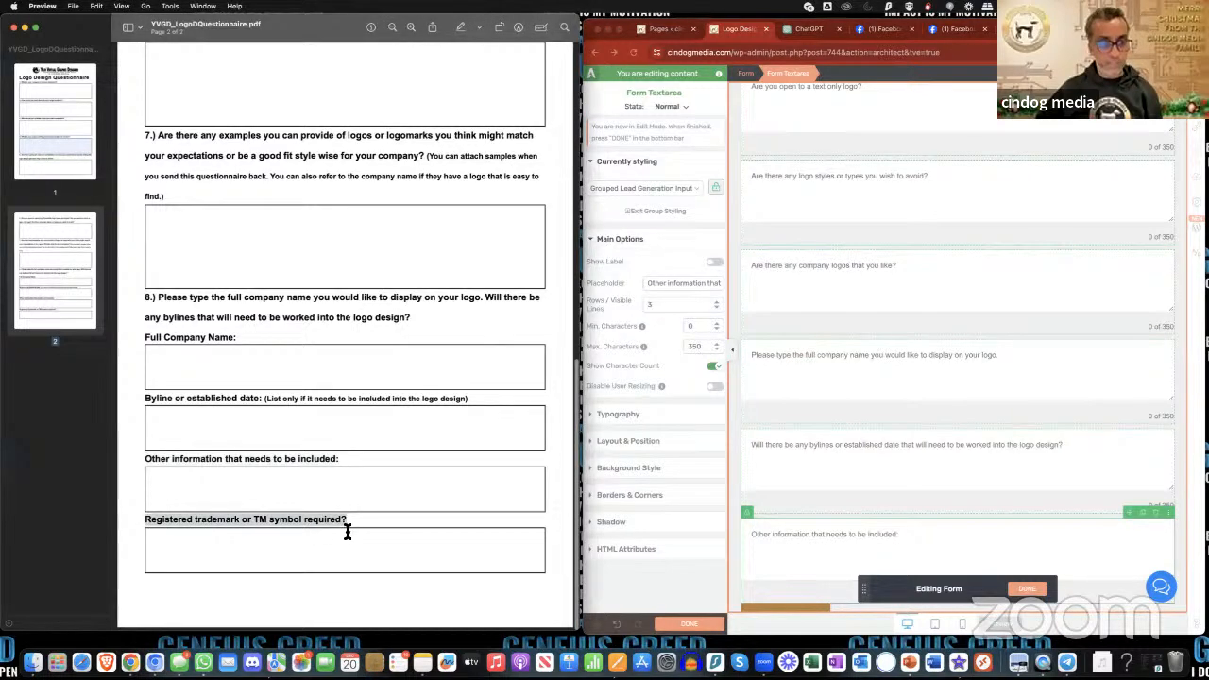
left_click(831, 538)
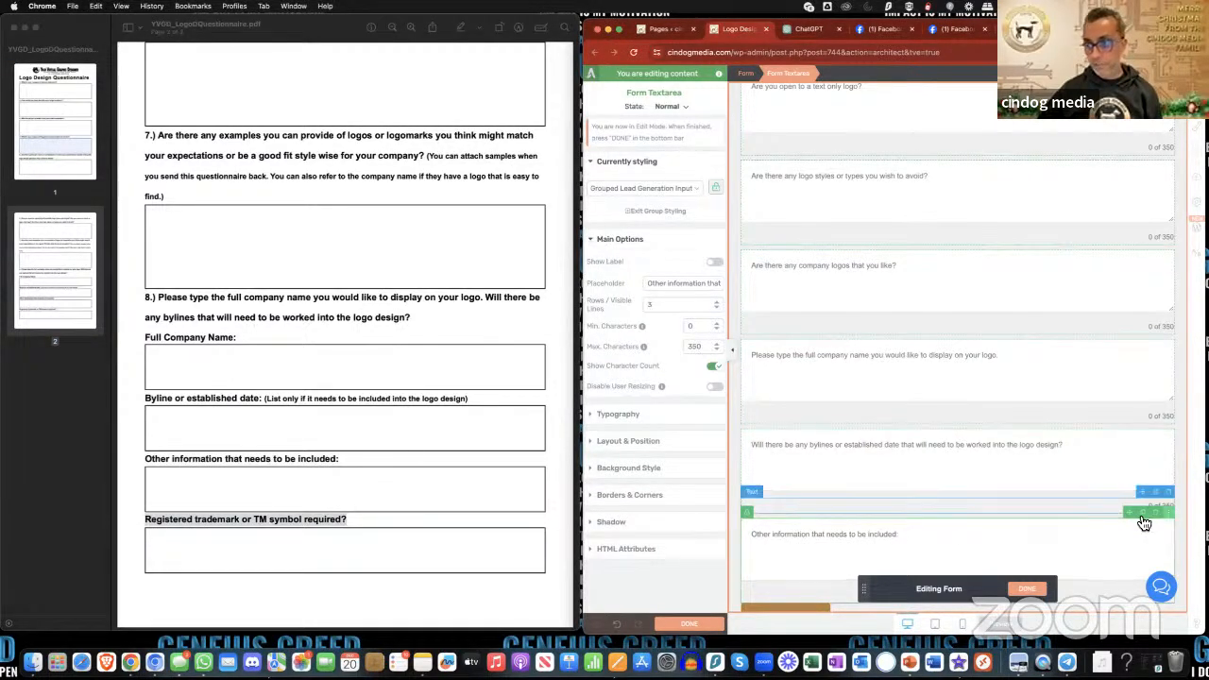
left_click(1152, 525)
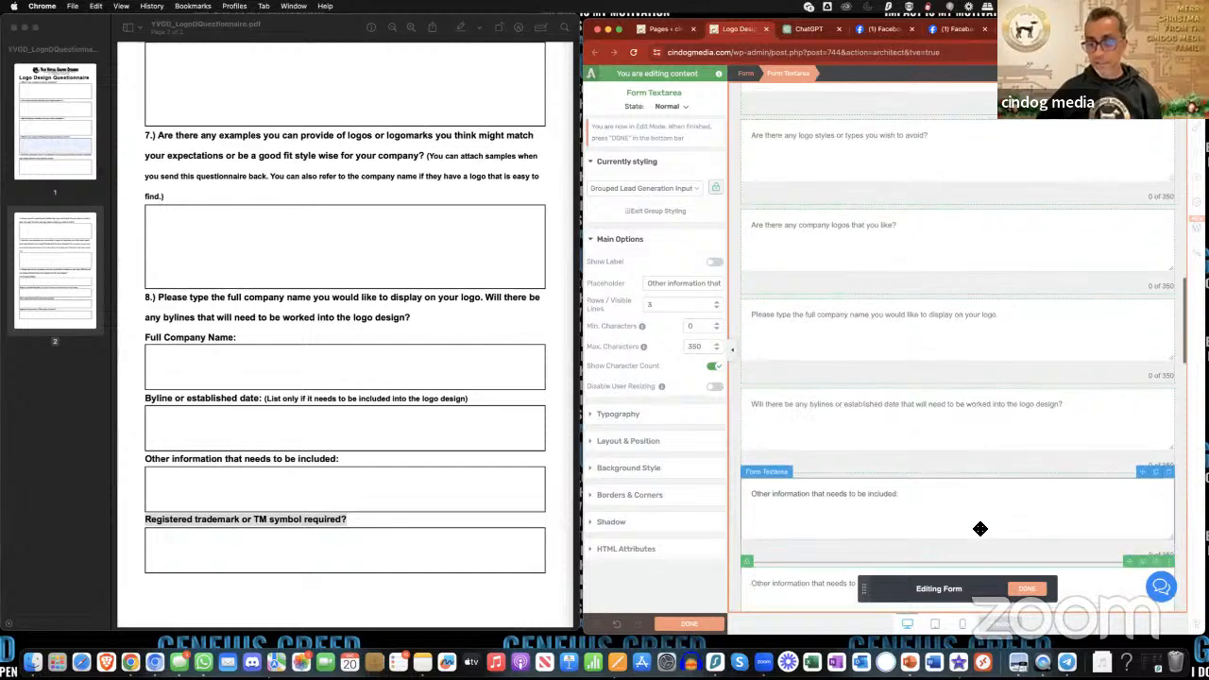
scroll(877, 520, "down", 2)
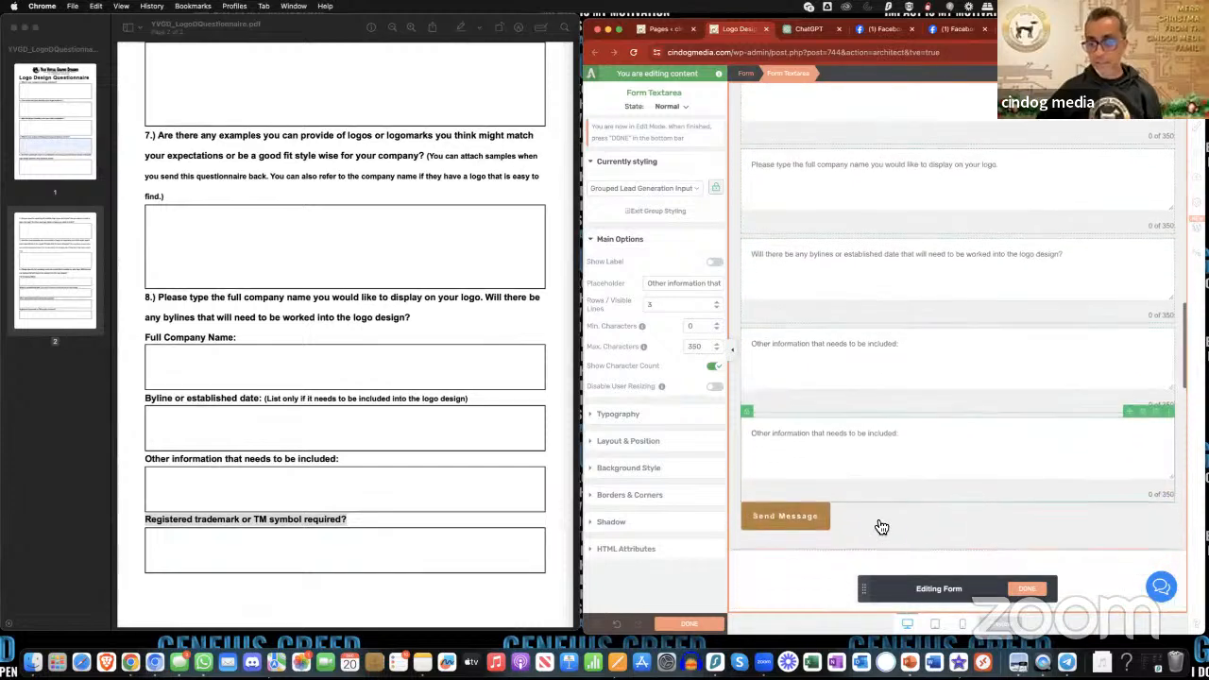
triple_click(687, 290)
key("super+v")
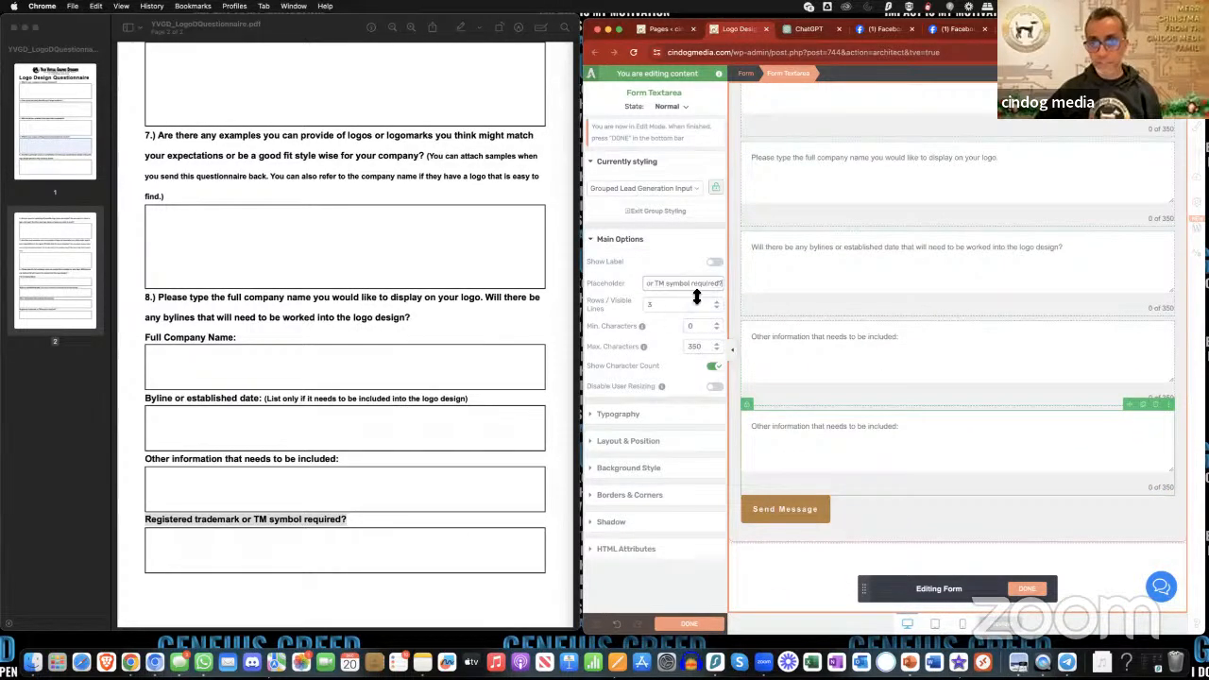
left_click(853, 346)
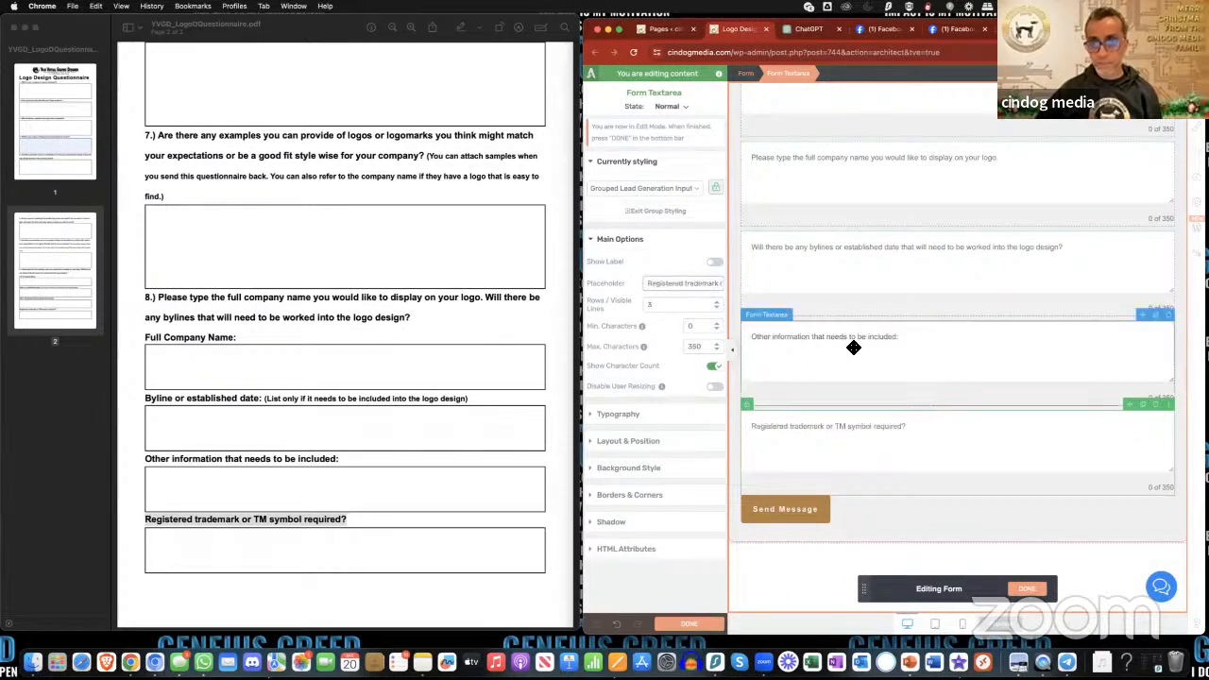
left_click(1030, 591)
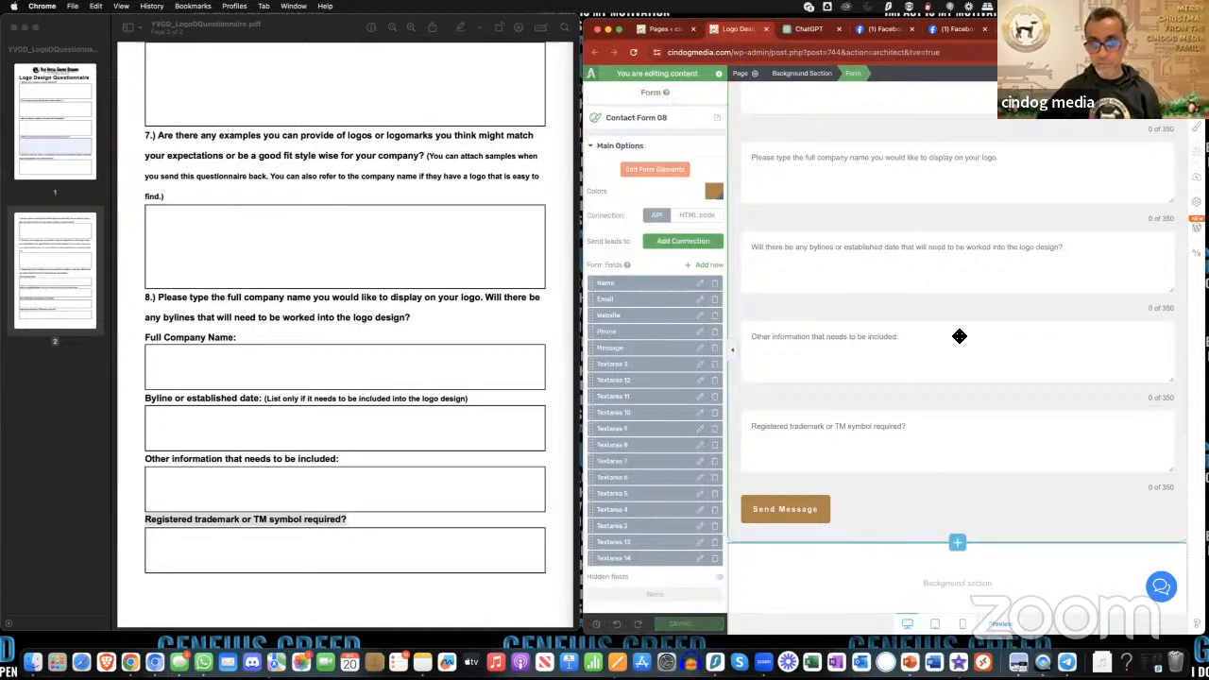
- Review the completed contact form's questions, the hero section above it, and the form's field list and submission settings
scroll(959, 336, "down", 2)
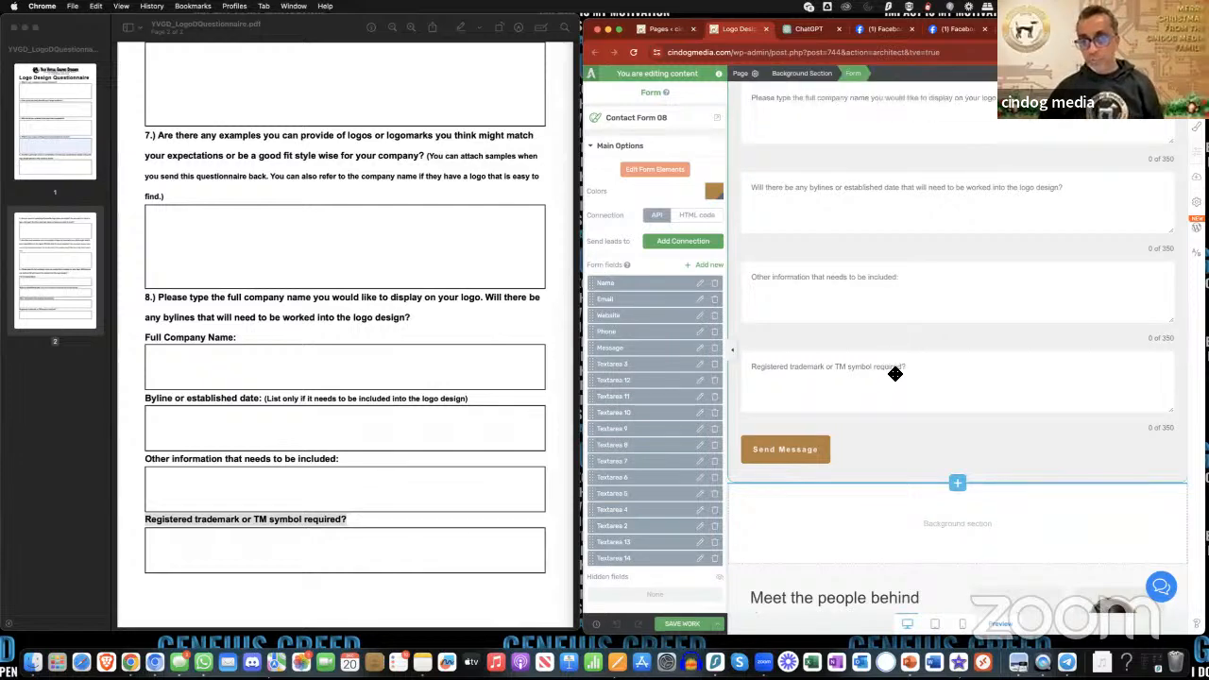
scroll(896, 374, "up", 10)
scroll(896, 374, "up", 10)
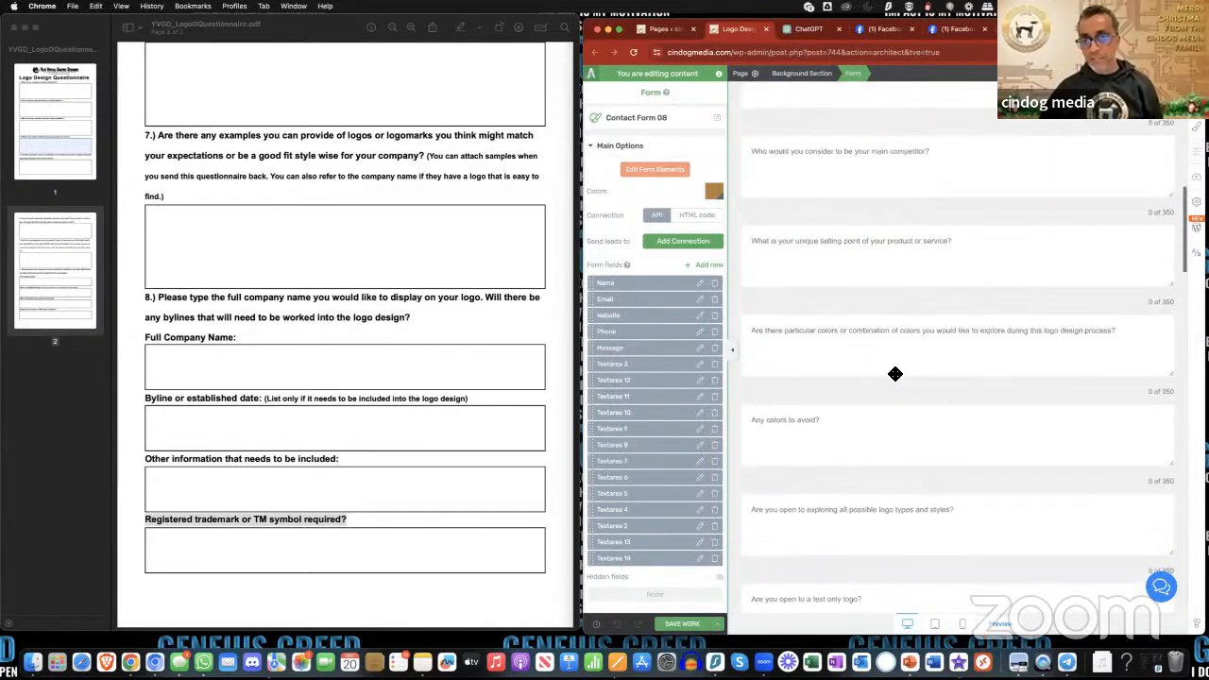
scroll(896, 378, "down", 2)
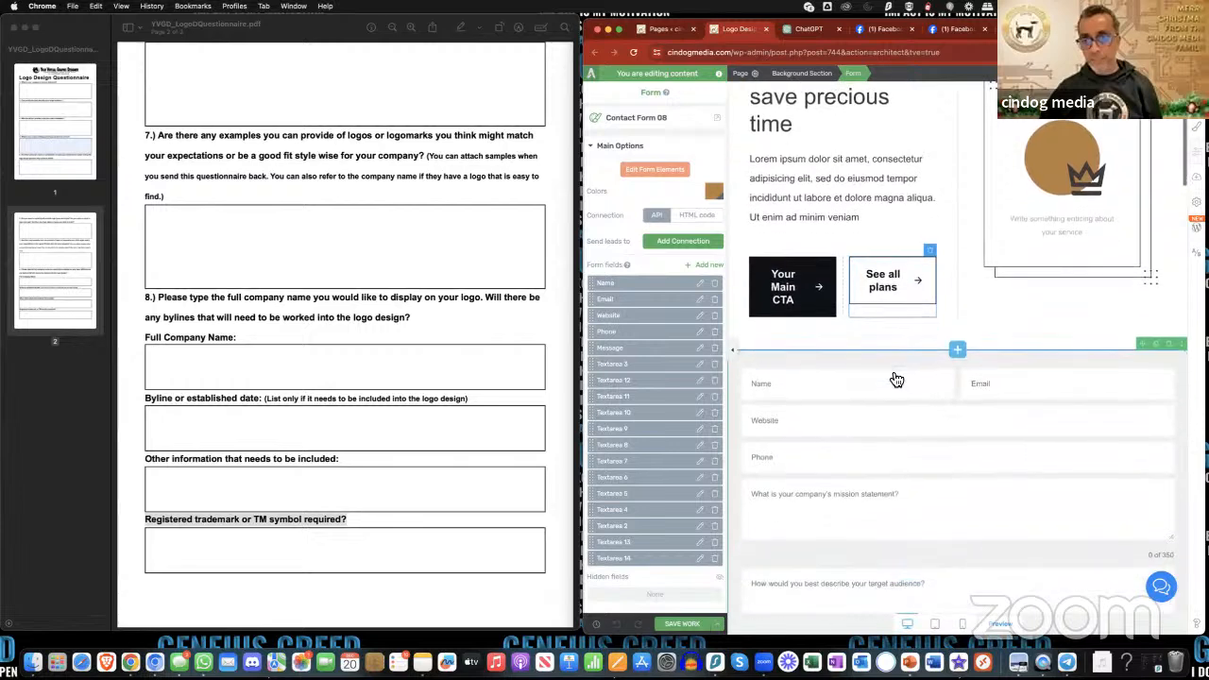
scroll(896, 376, "up", 3)
scroll(896, 374, "down", 1)
scroll(895, 375, "up", 1)
scroll(896, 374, "up", 1)
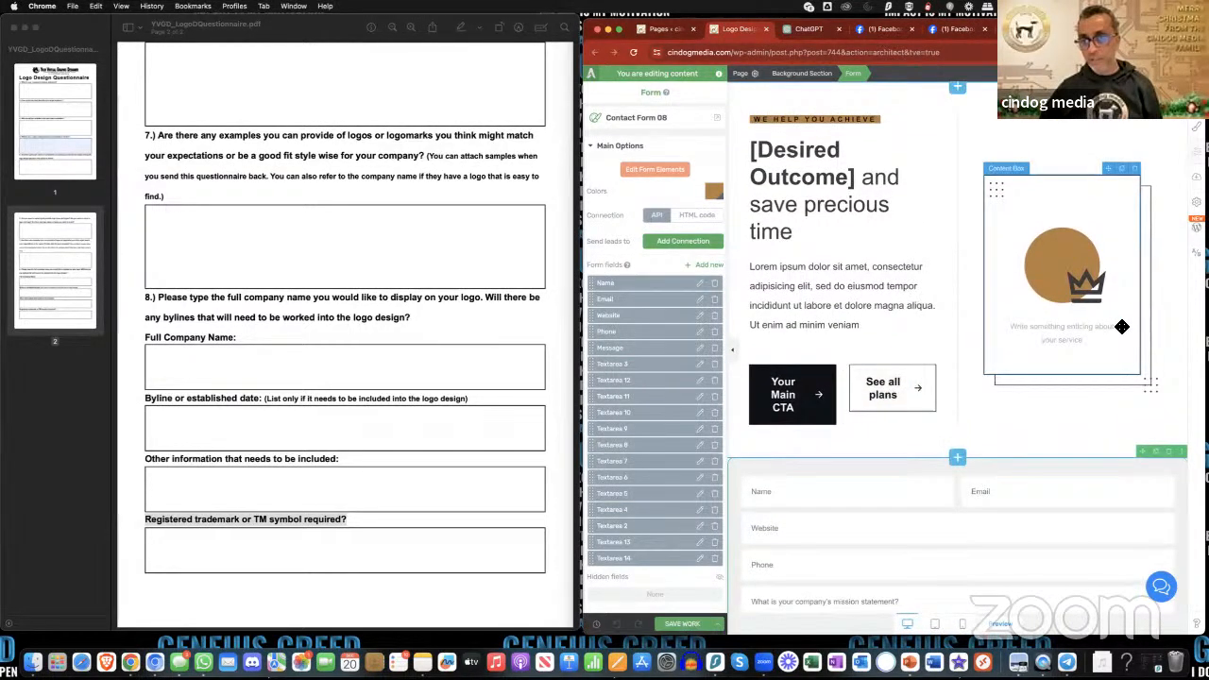
scroll(1013, 386, "down", 1)
scroll(1013, 385, "down", 1)
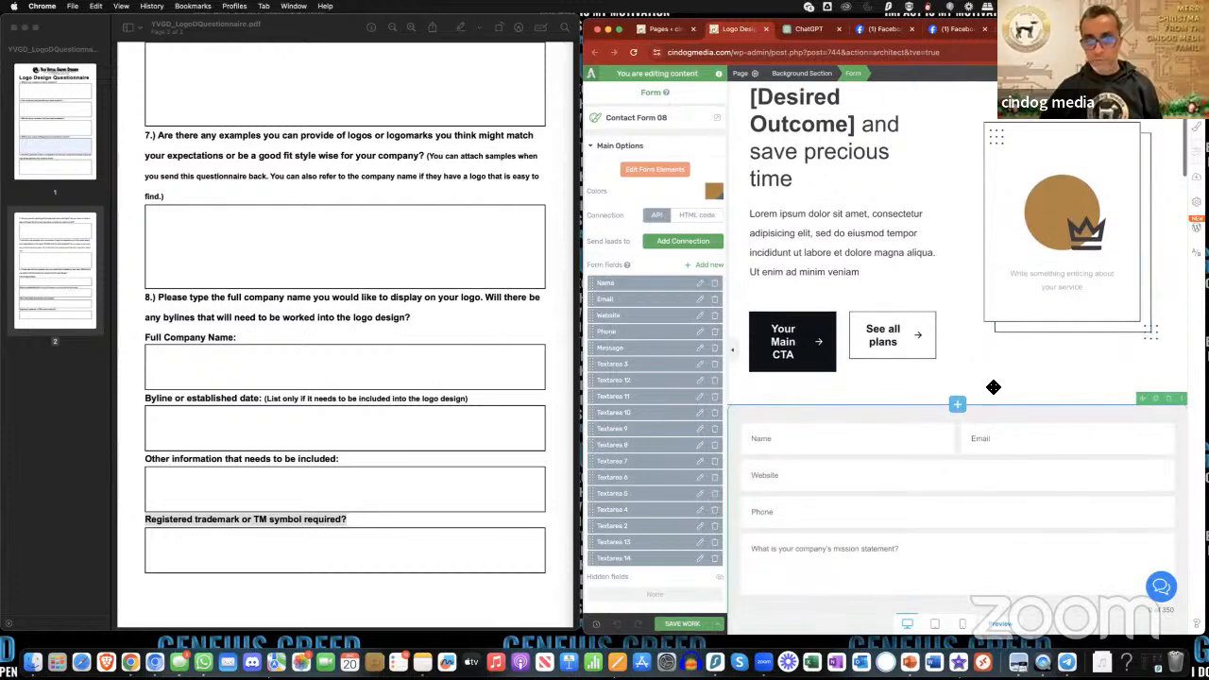
scroll(659, 373, "down", 2)
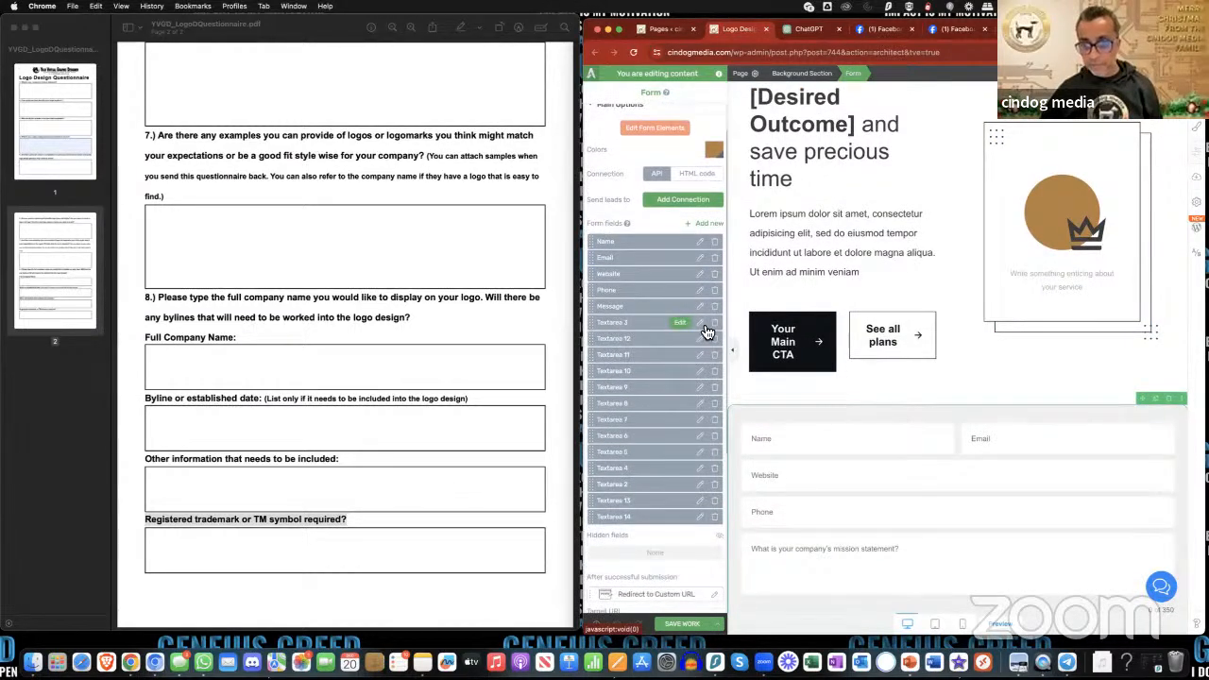
scroll(707, 330, "down", 3)
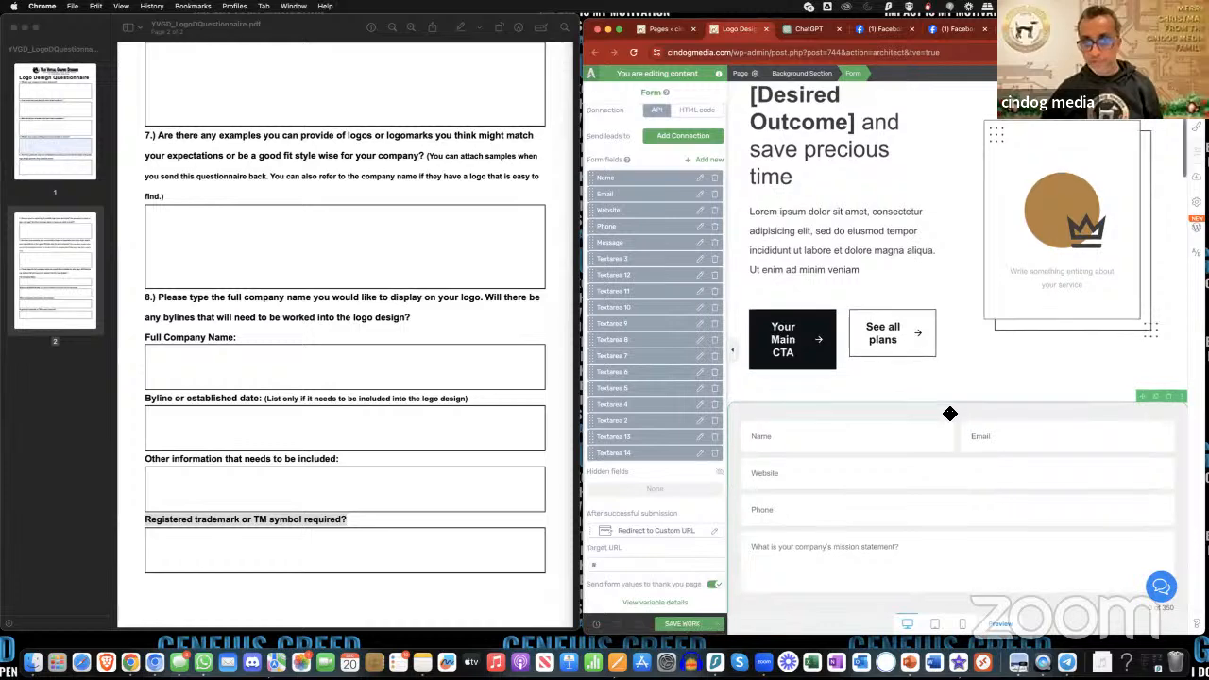
- Rename the form's Message field, the one asking for the company's mission statement, to "Mission Statement" and apply it
scroll(950, 414, "down", 7)
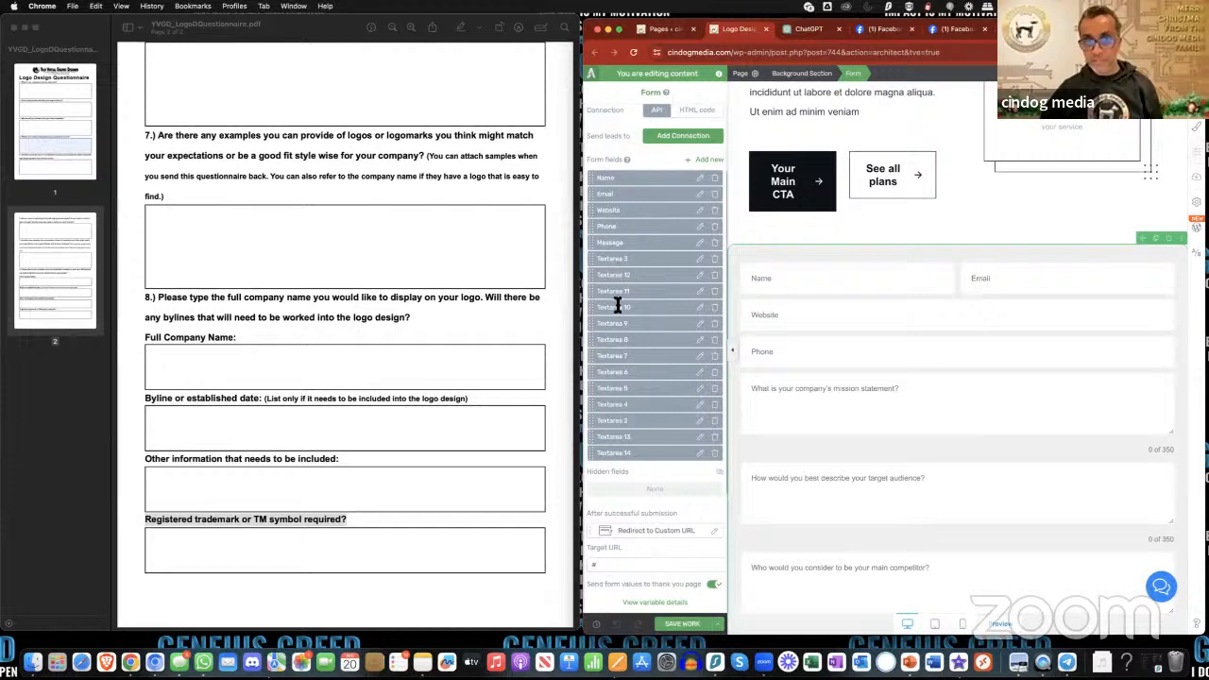
left_click(700, 243)
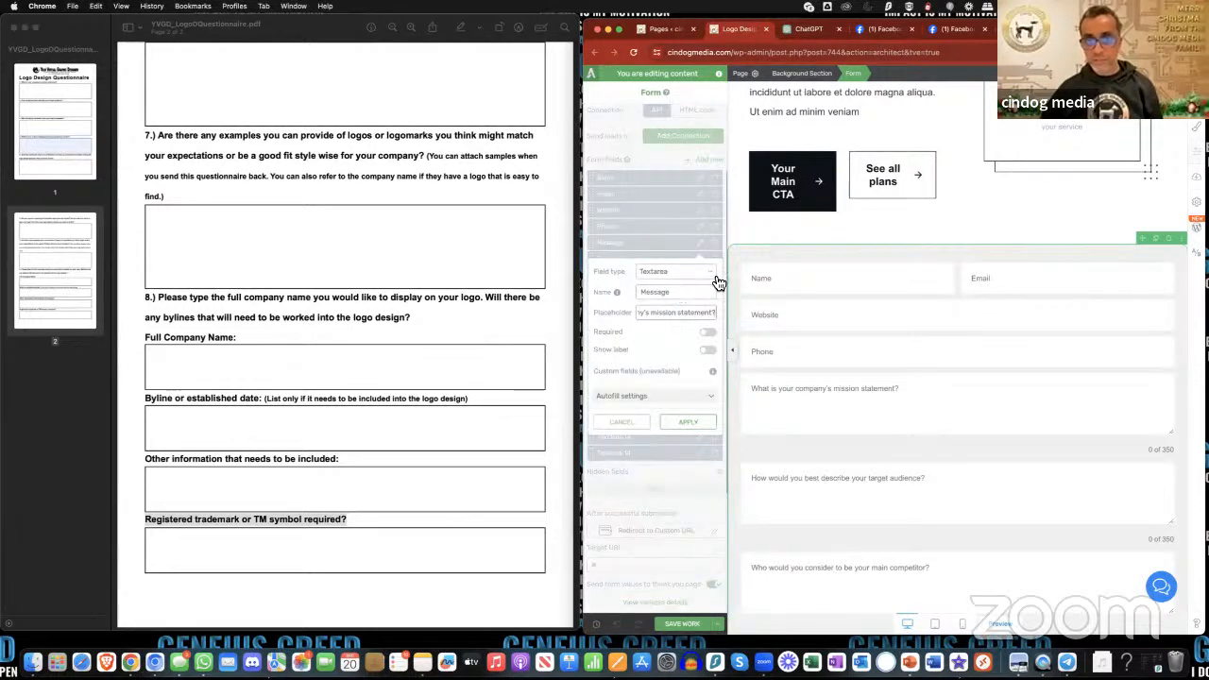
left_click_drag(679, 296, 638, 293)
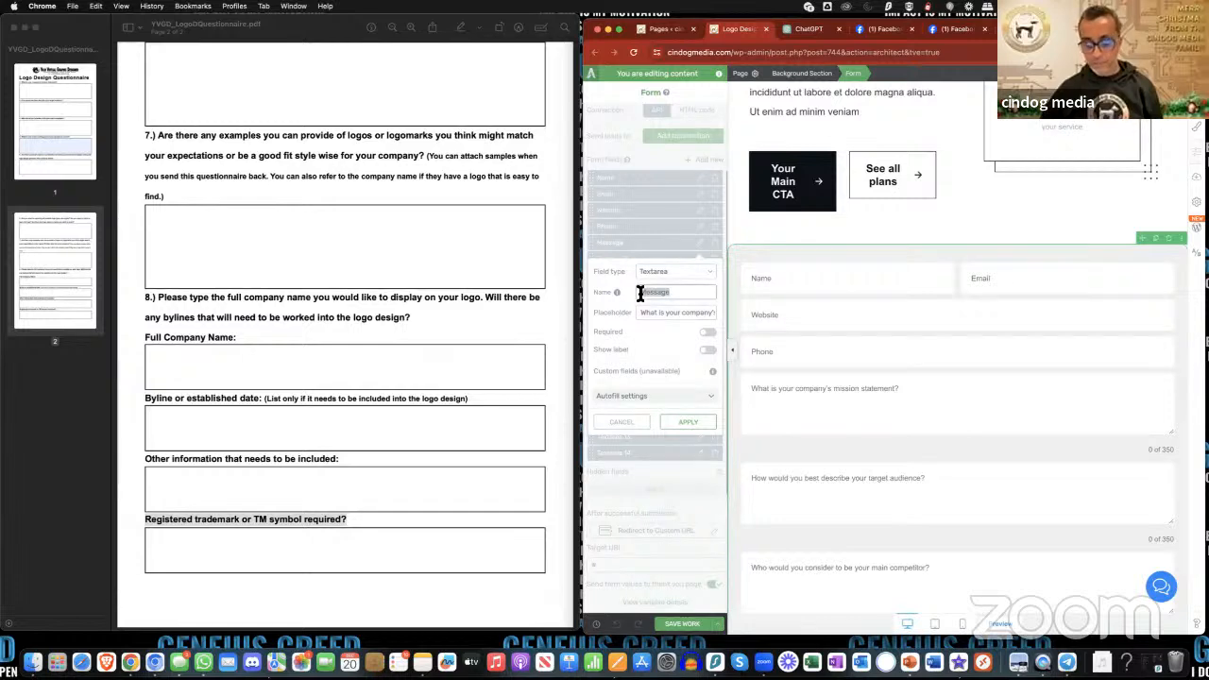
type("Mission St")
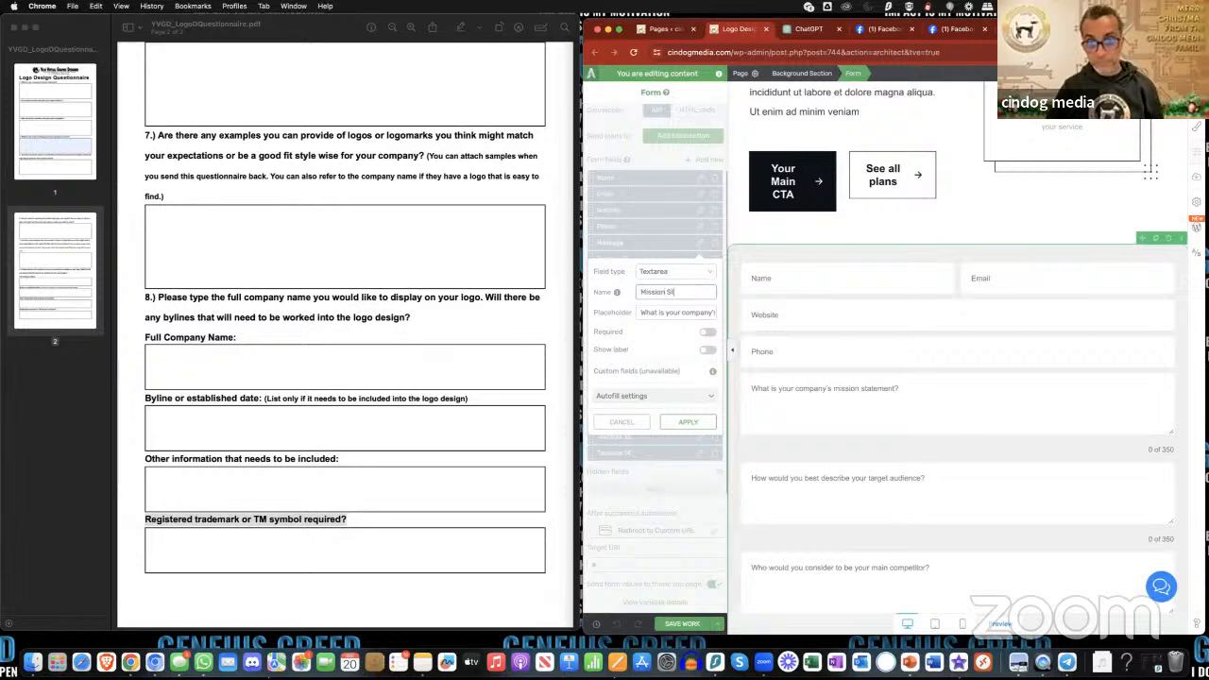
type("atement")
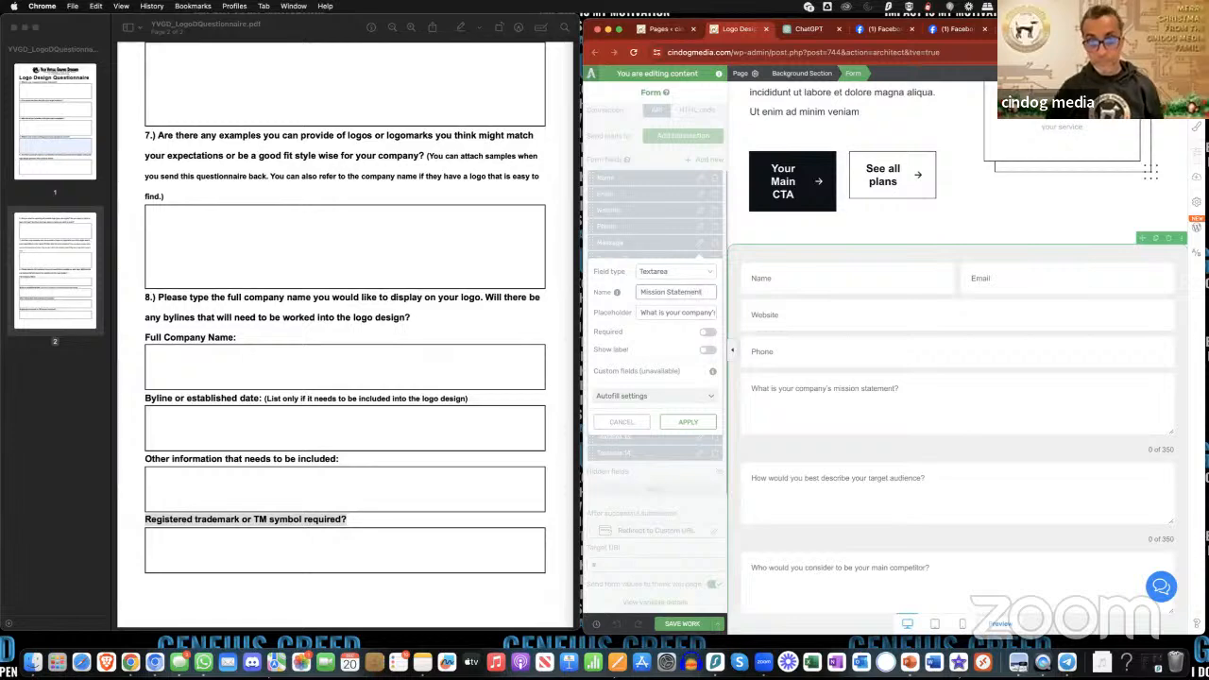
left_click(704, 423)
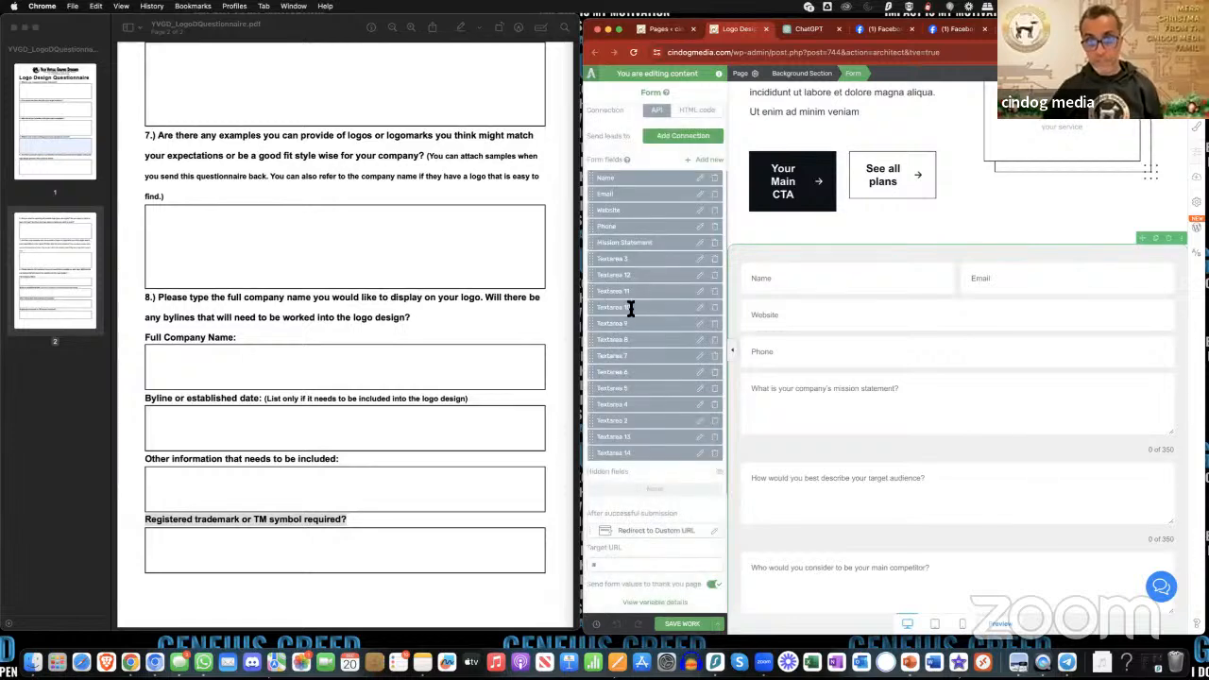
- Rename the Textarea 3 field, which holds the target audience question, to "Target Audience" and apply it
left_click(700, 259)
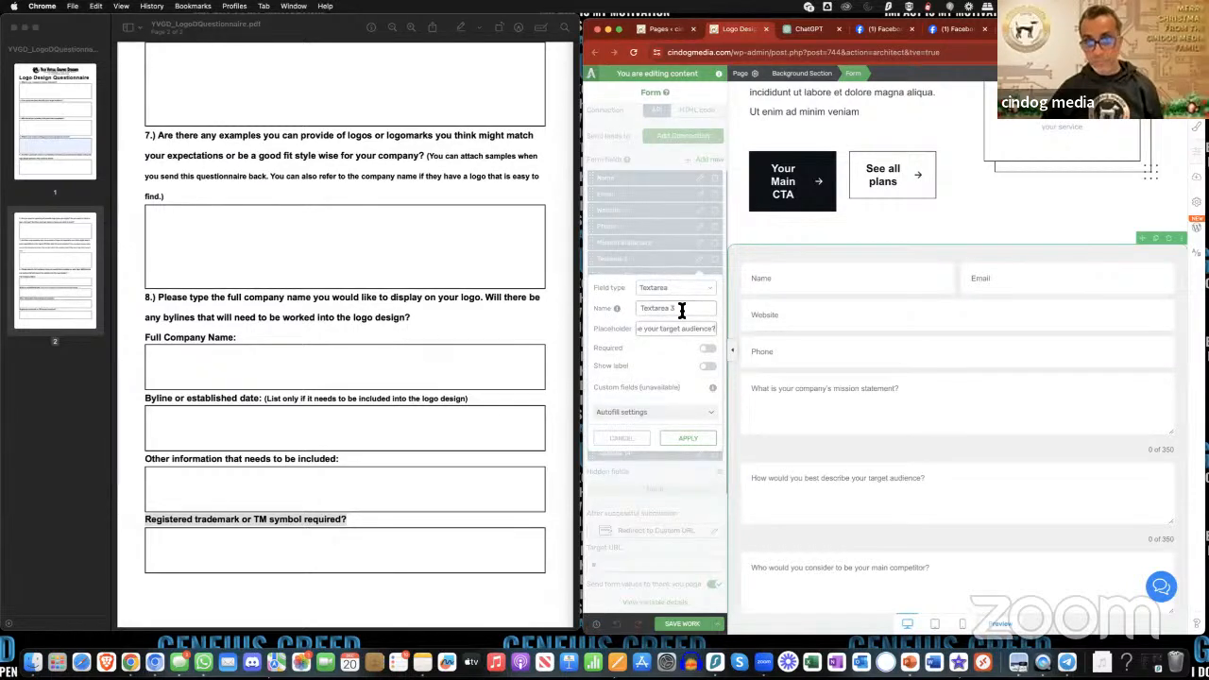
left_click(682, 310)
left_click_drag(681, 311, 634, 312)
type("Target")
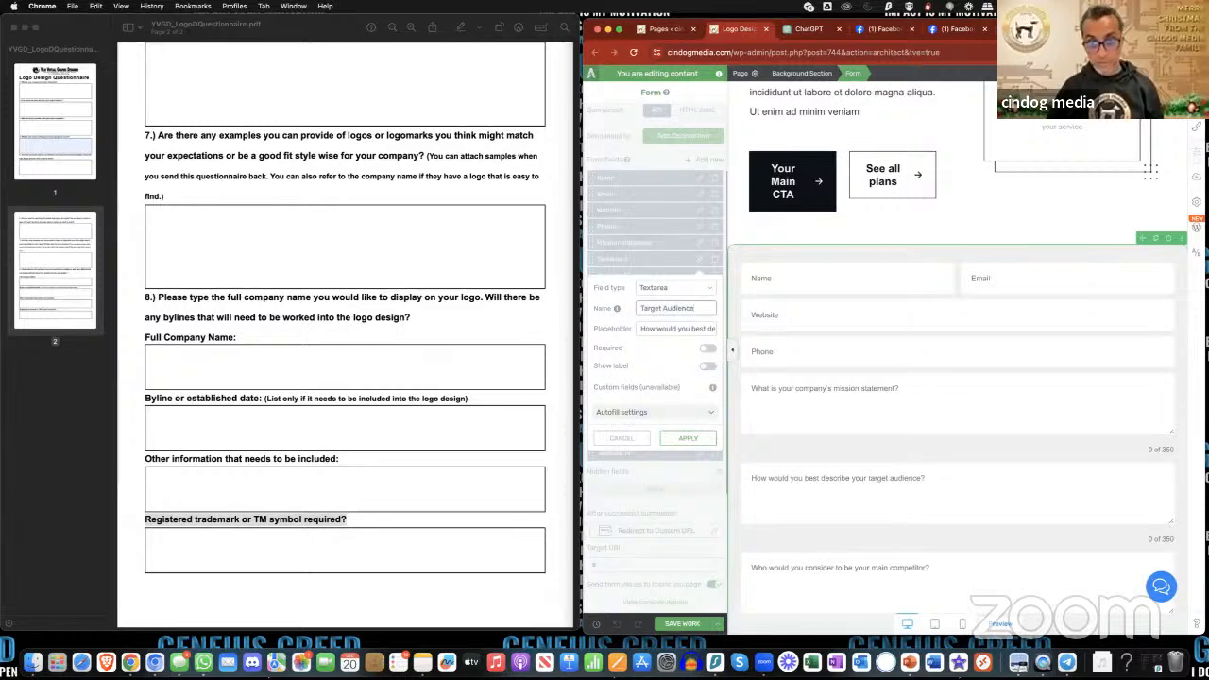
left_click(689, 439)
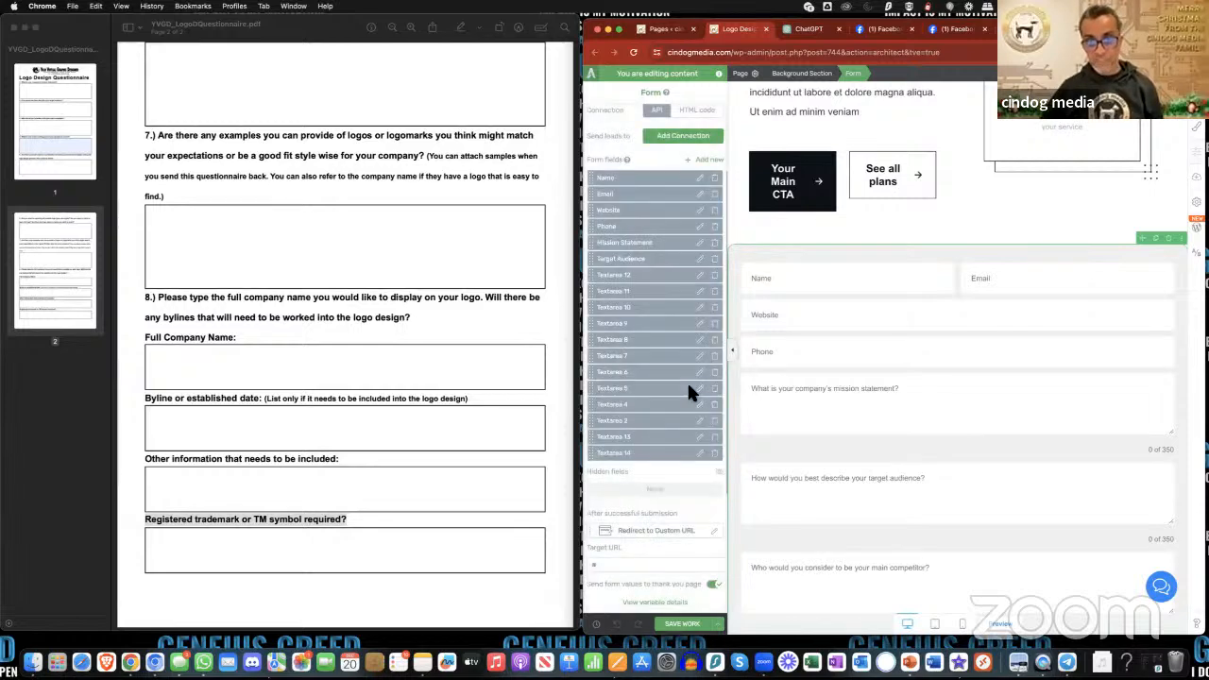
- Rename the Textarea 12 field, which holds the main competitor question, to "Main Competitors" and apply it
scroll(883, 440, "down", 5)
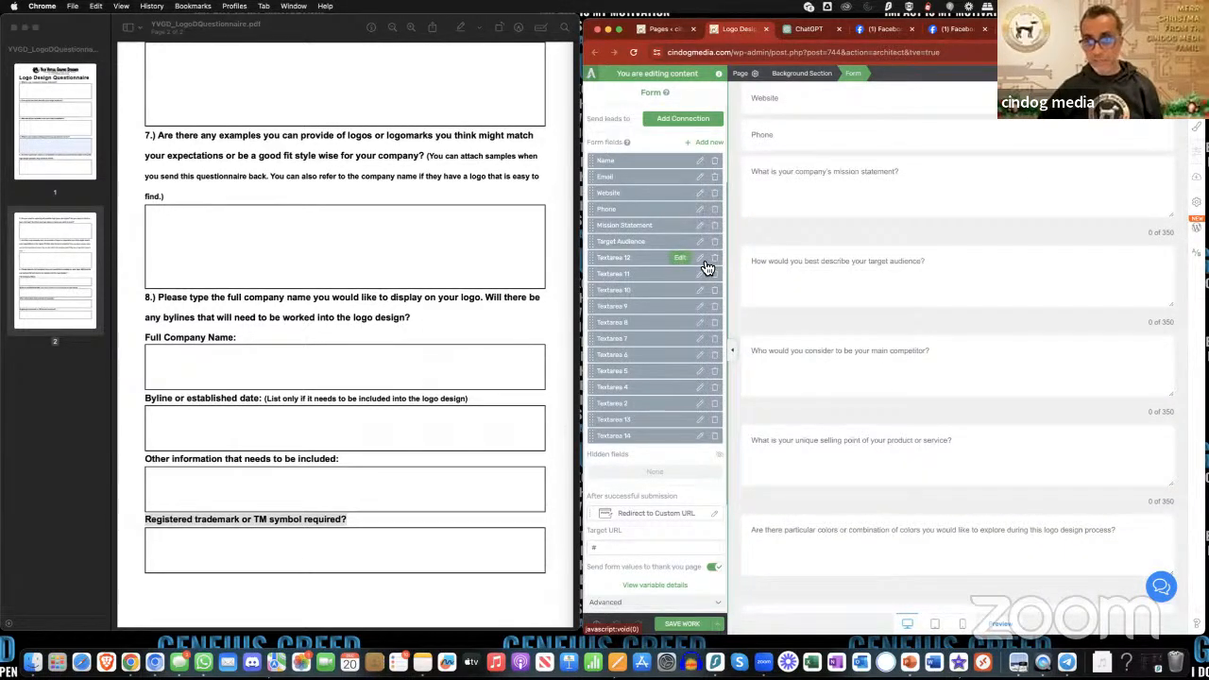
left_click(702, 260)
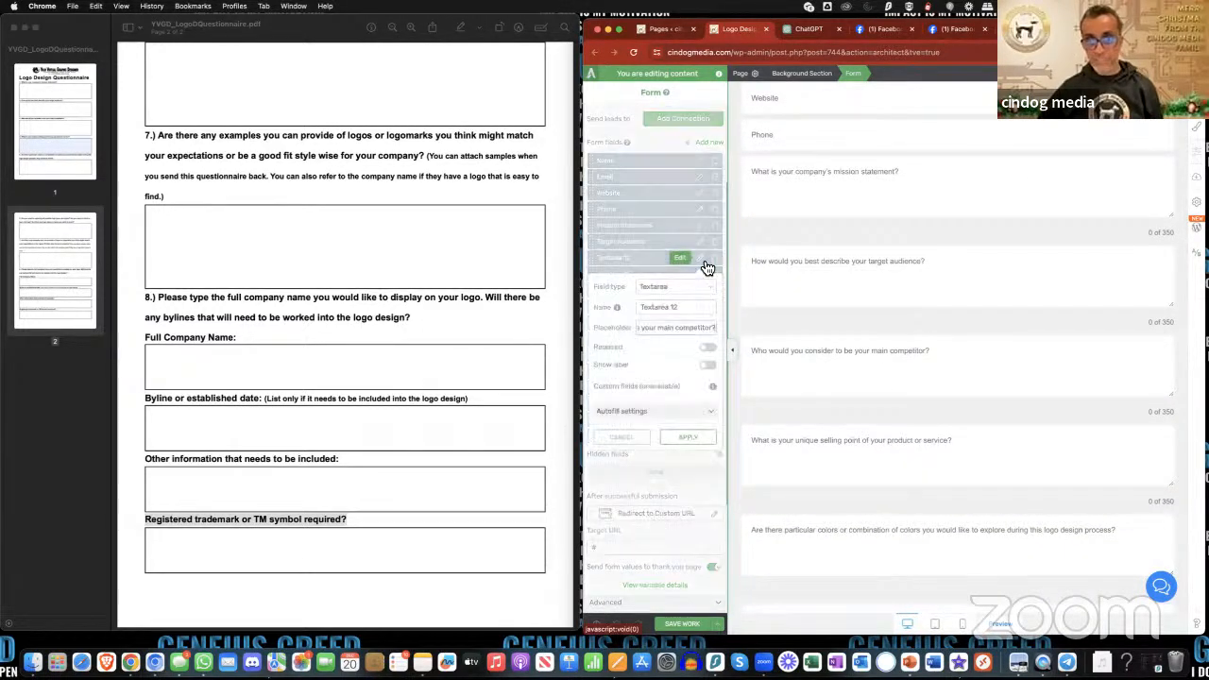
left_click(670, 308)
key("super+a")
type("M")
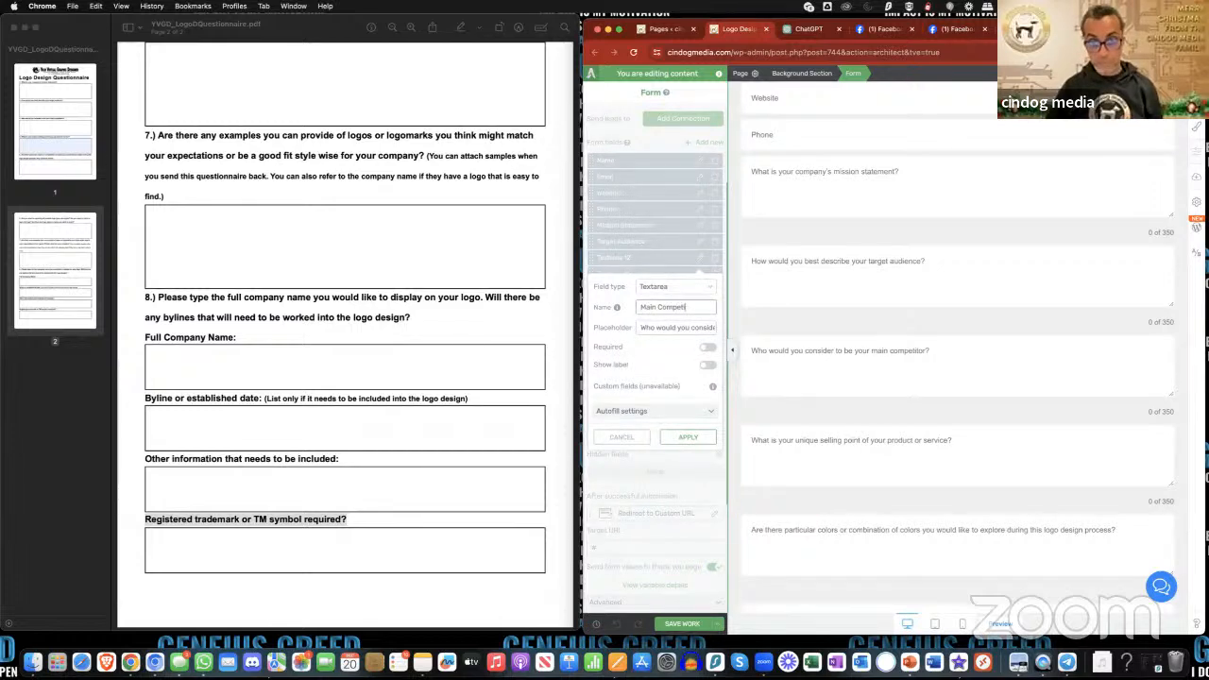
type("ain Competitors")
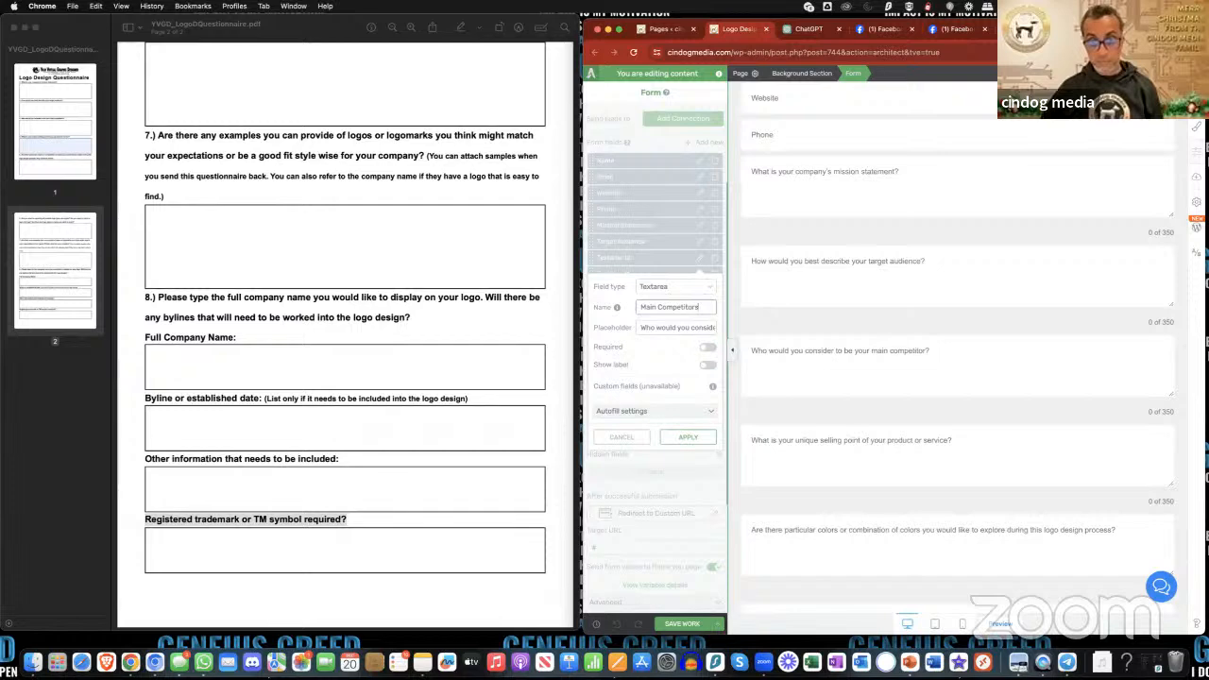
left_click(710, 436)
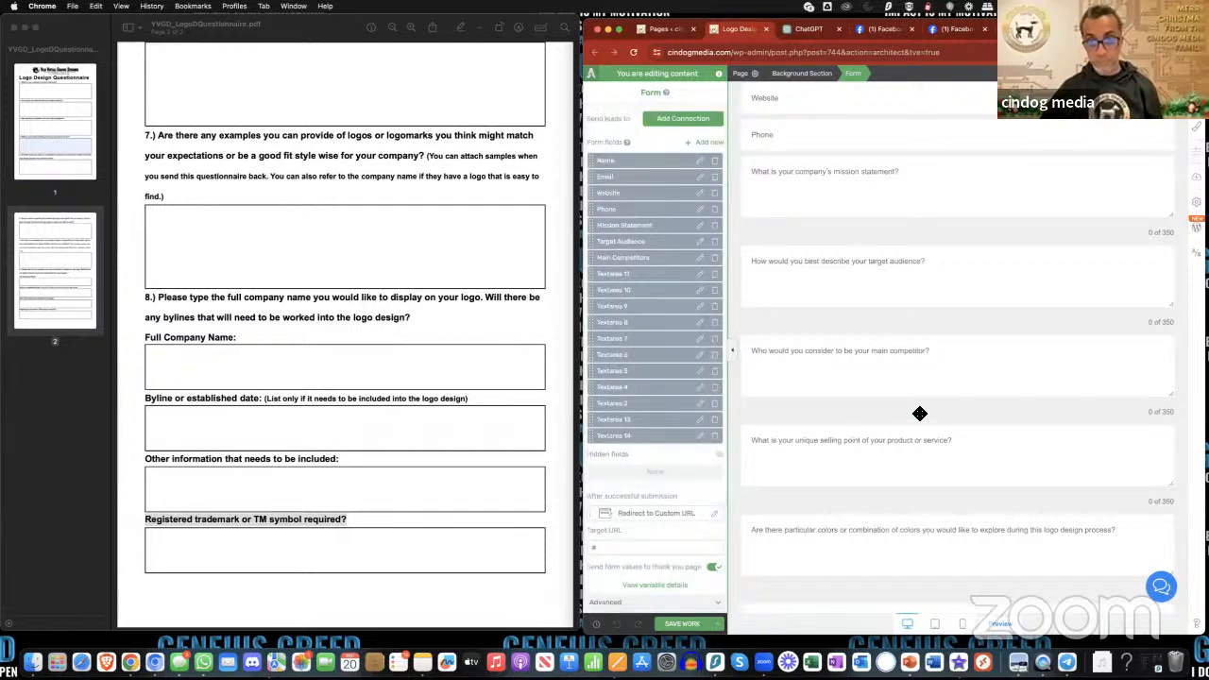
- Rename the Textarea 11 field, which holds the unique selling point question, to "Unique Selling Points" and apply it
scroll(919, 414, "down", 1)
scroll(920, 414, "down", 1)
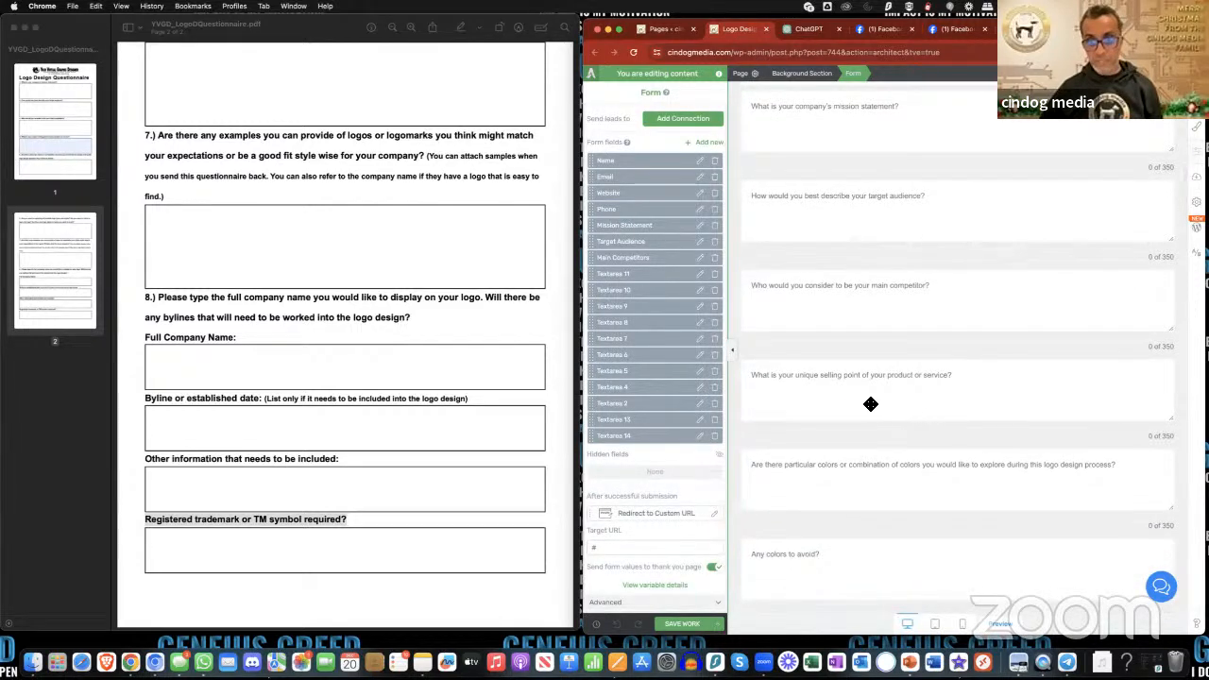
left_click(700, 274)
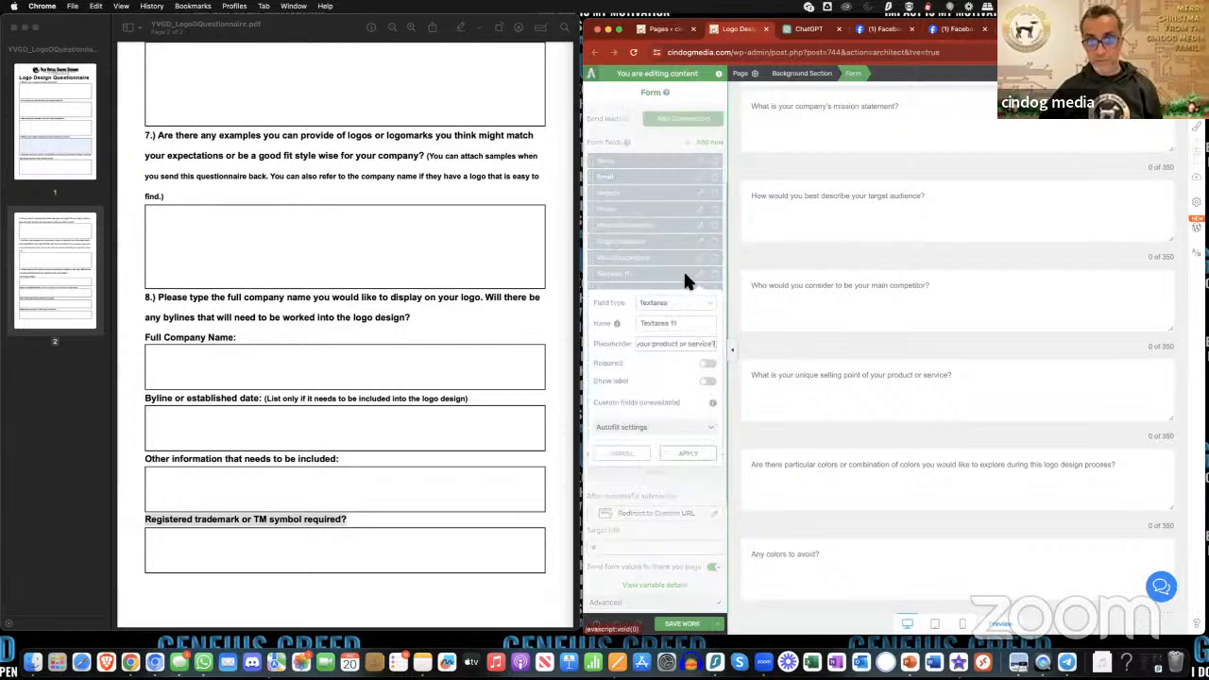
double_click(662, 325)
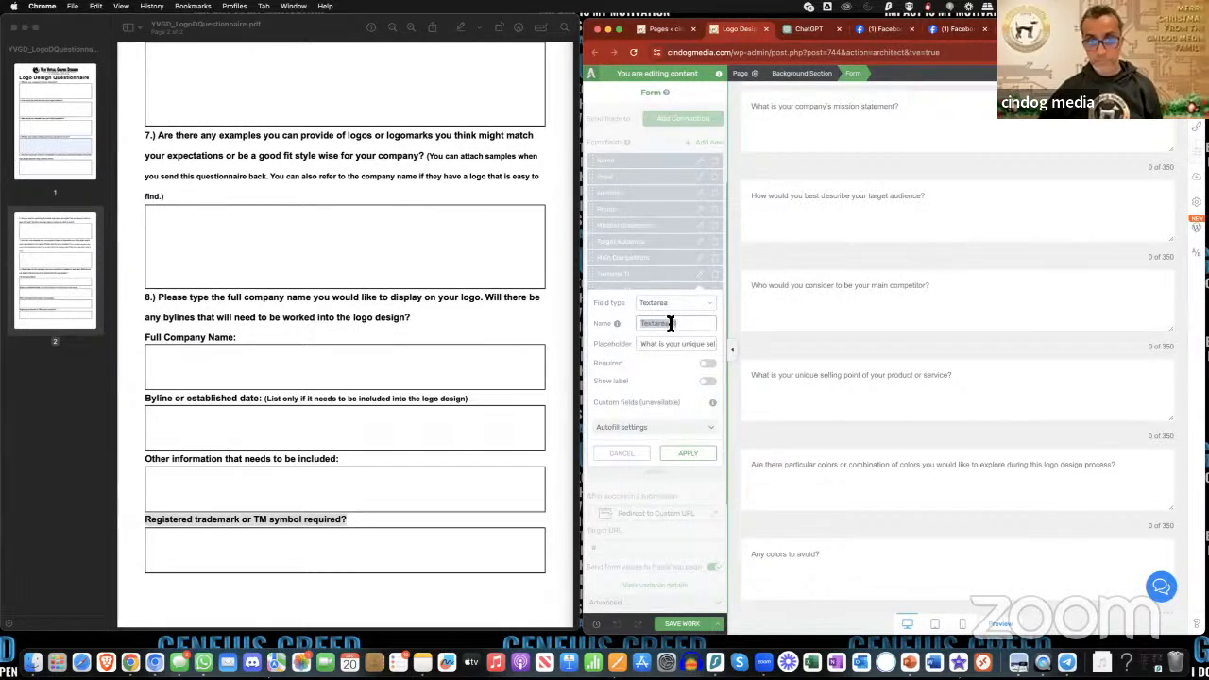
type("Unique")
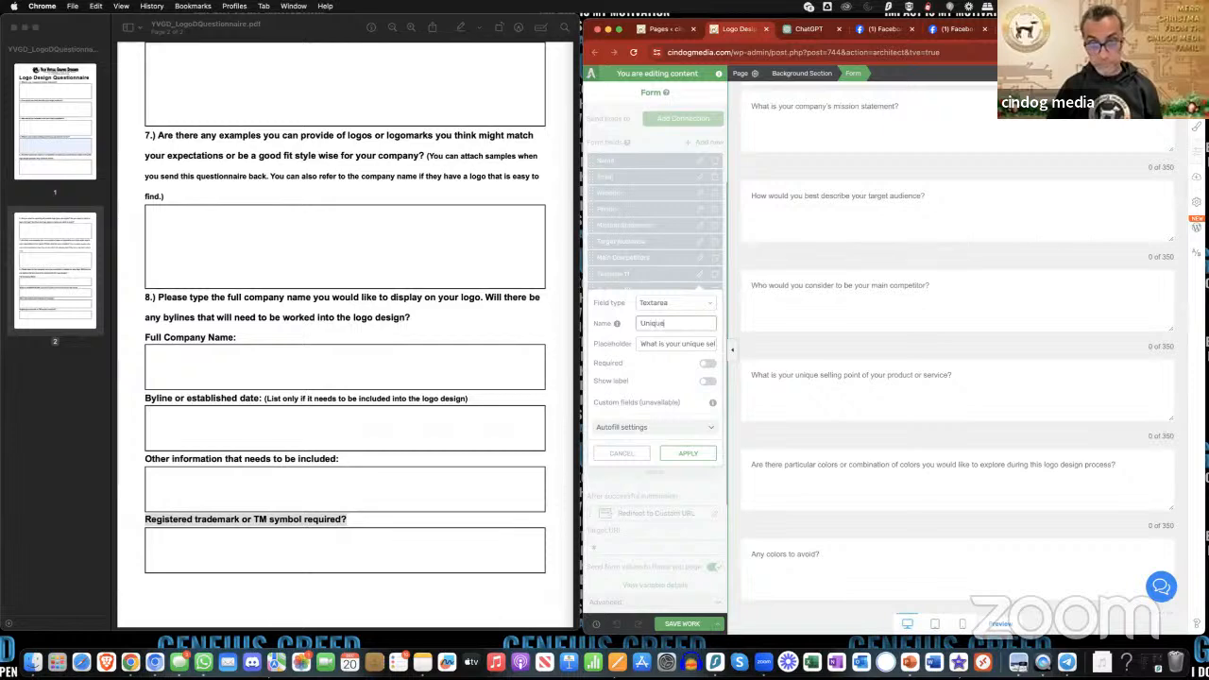
type(" Selling Points")
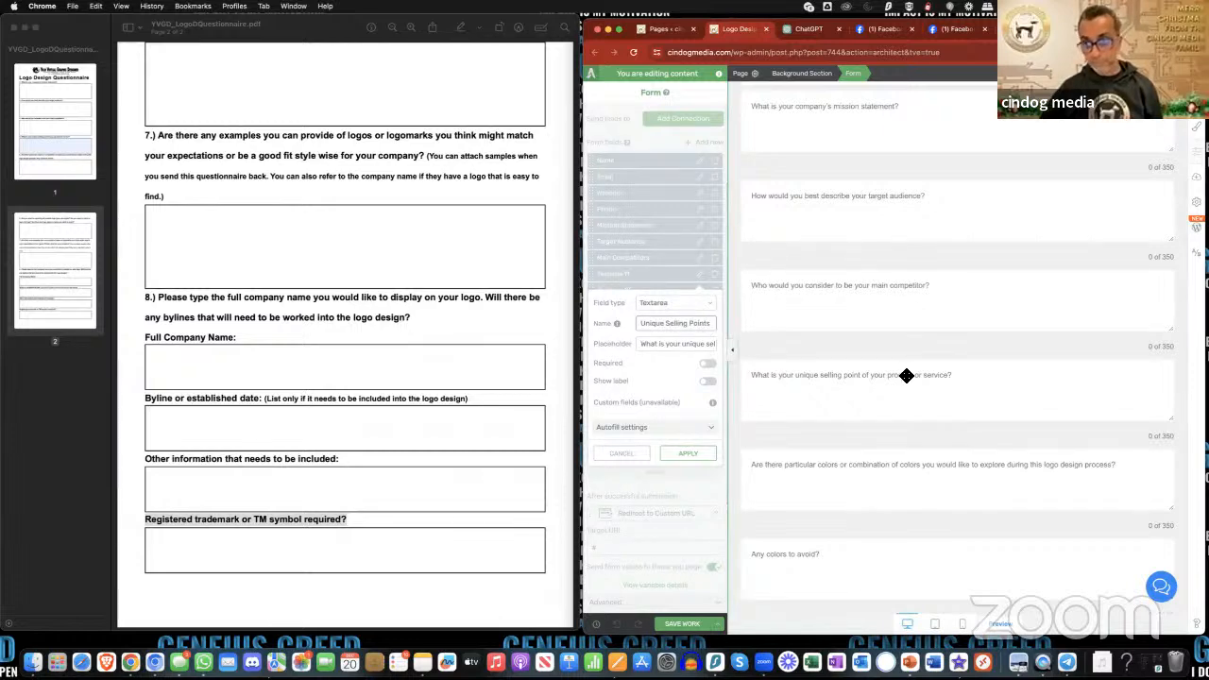
left_click(689, 454)
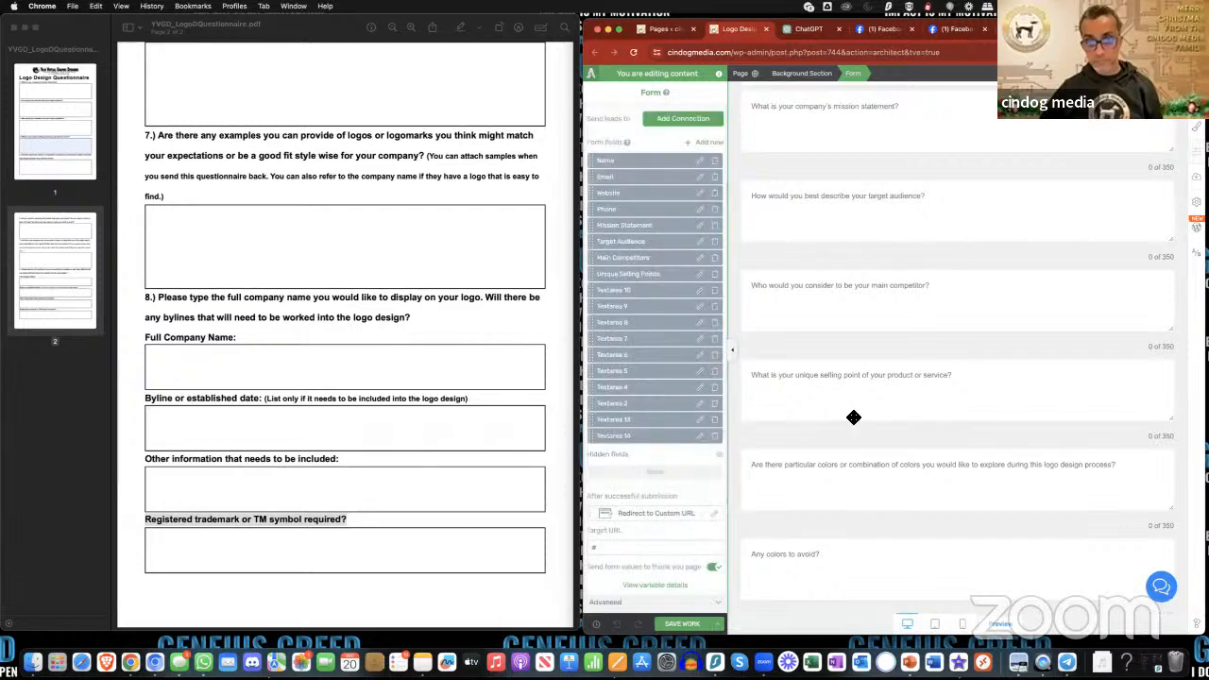
scroll(853, 417, "down", 2)
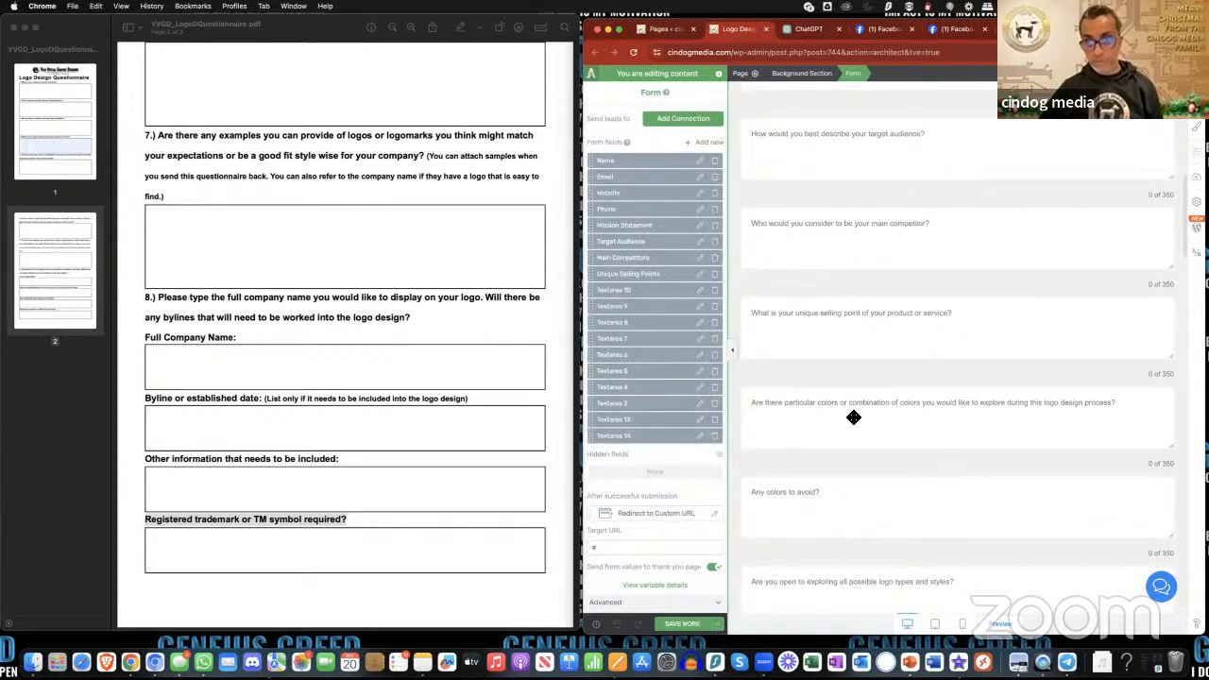
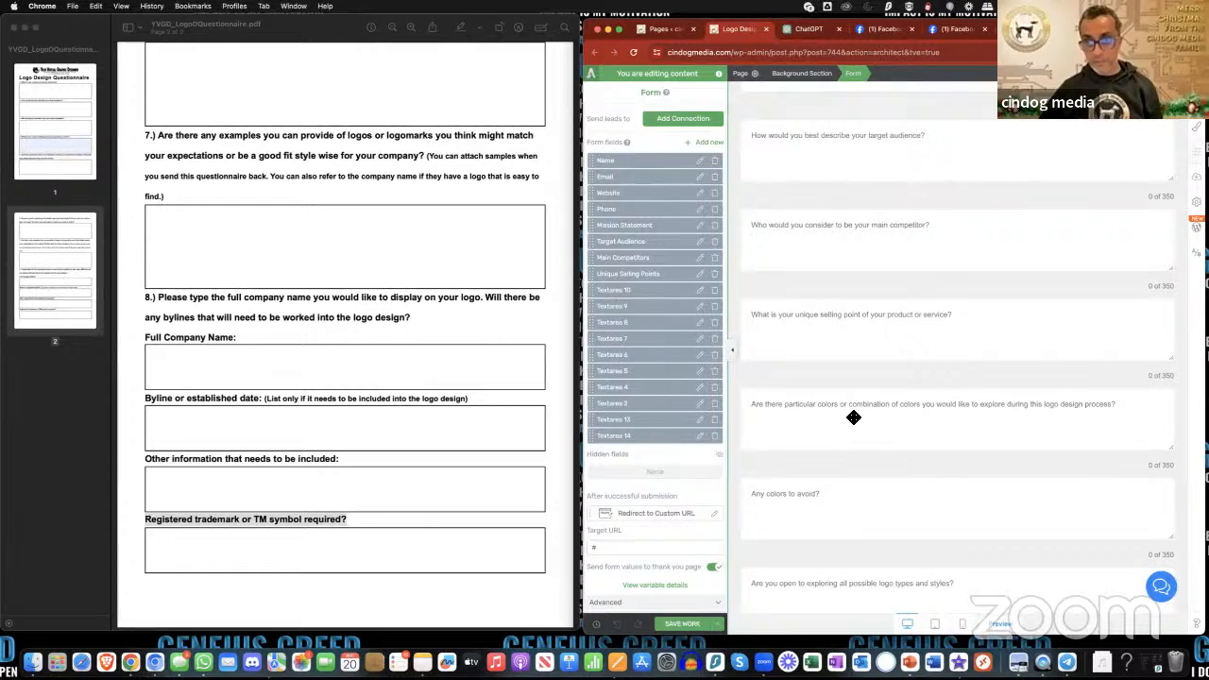
- Rename the Textarea 10 field, which asks about particular colors to explore, to "Colours" and apply it
left_click(702, 294)
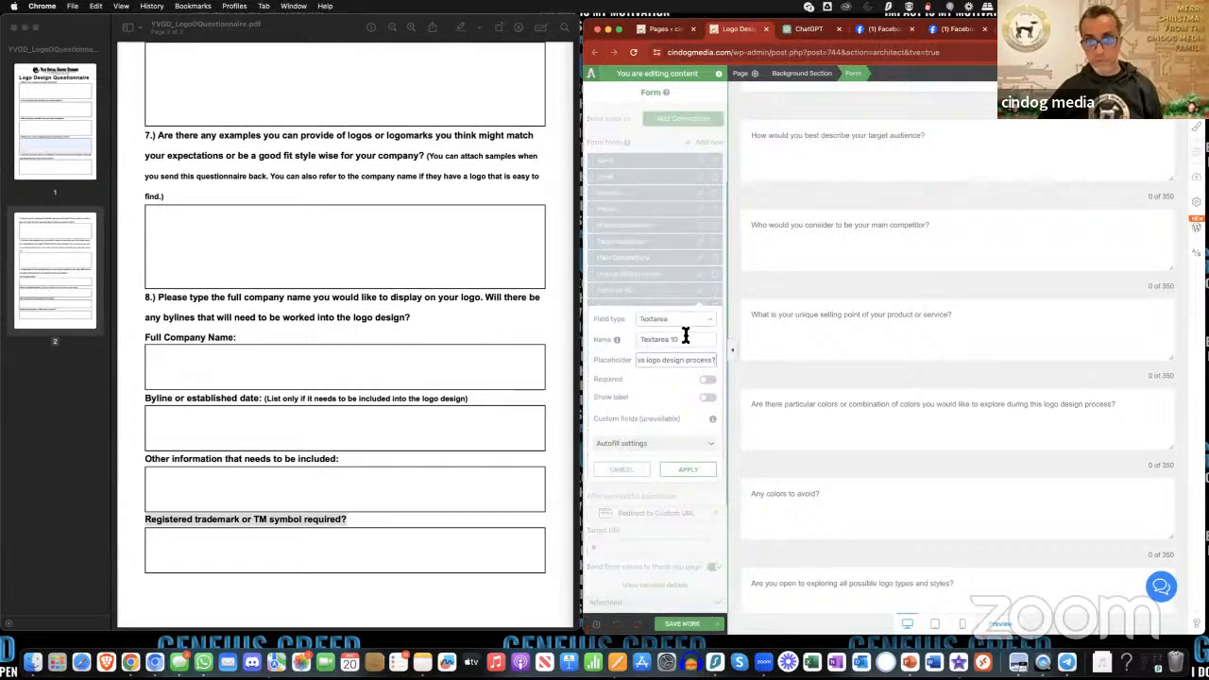
triple_click(673, 339)
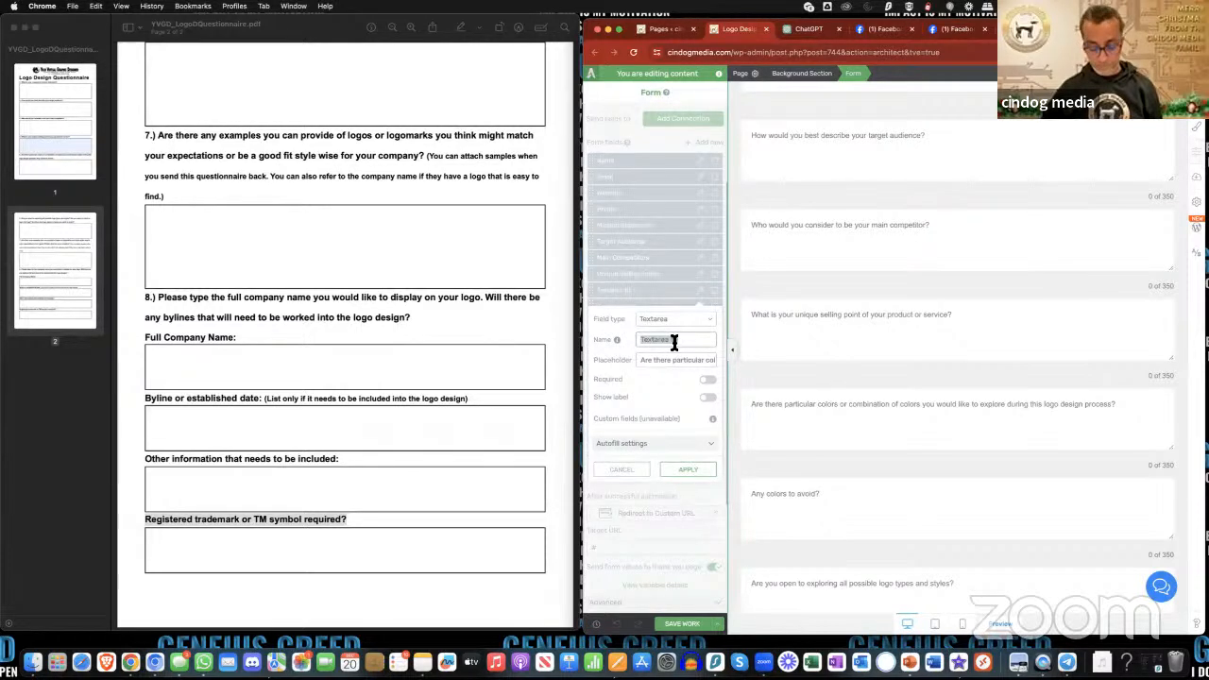
type("Colours")
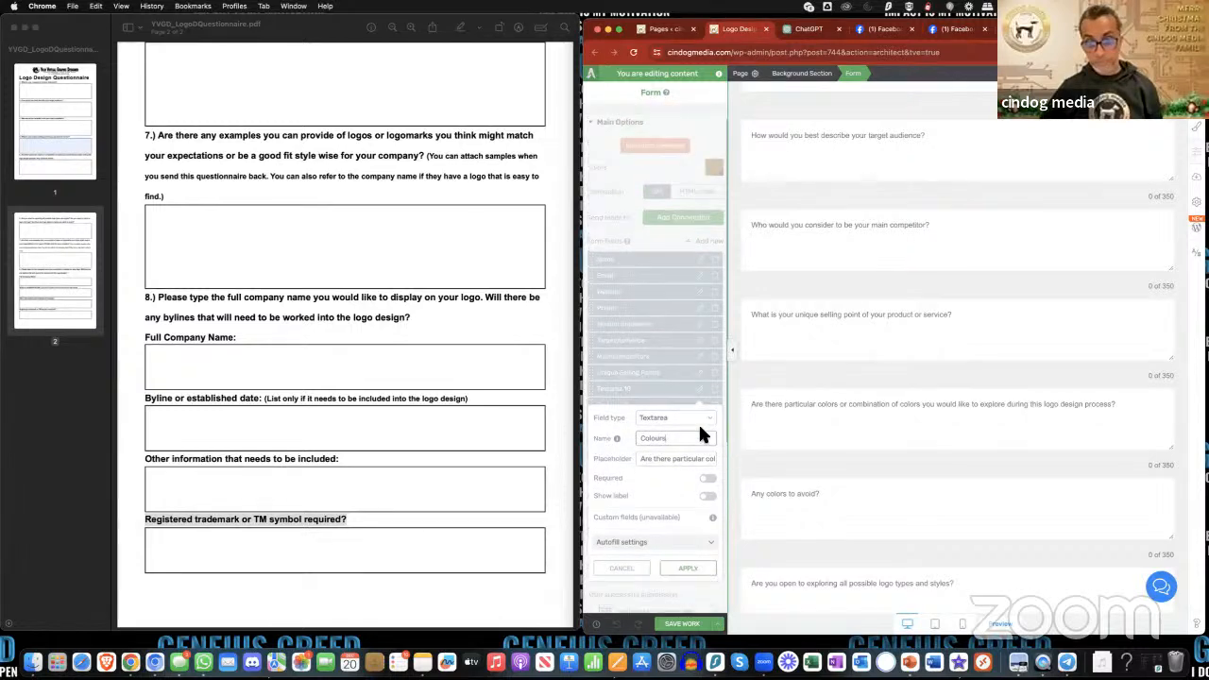
scroll(698, 423, "down", 2)
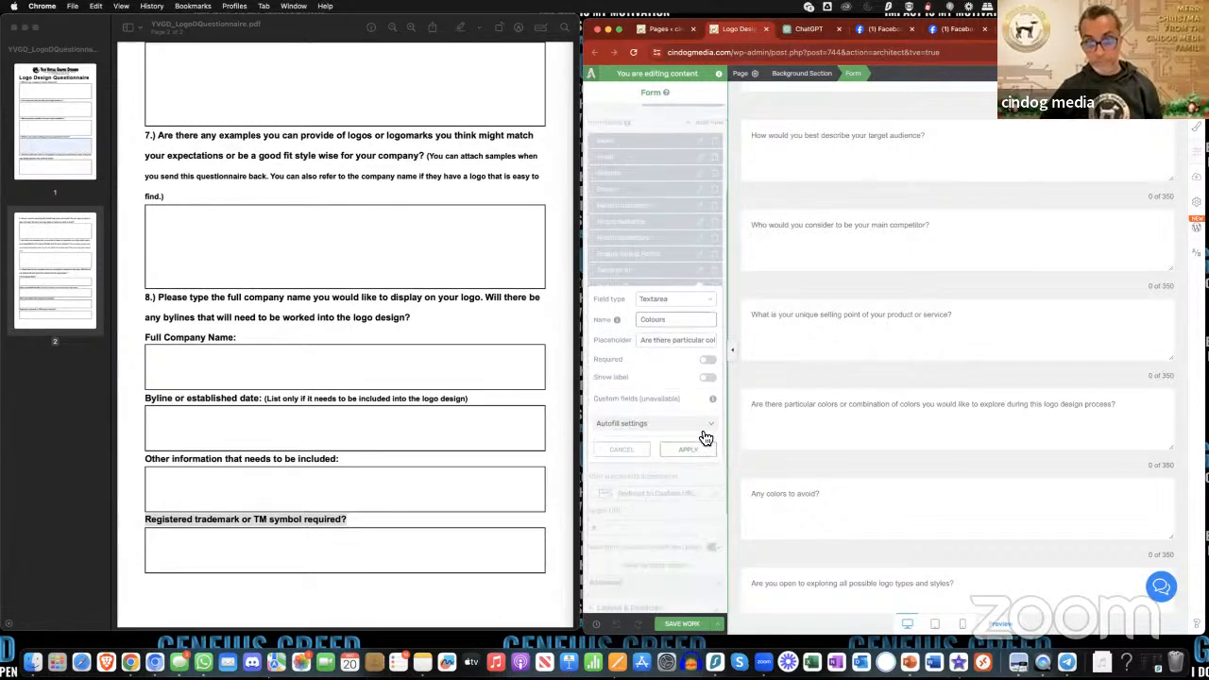
left_click(703, 428)
- Extend the name of the "Colours" field to "Colours to have" and apply it
scroll(906, 456, "down", 3)
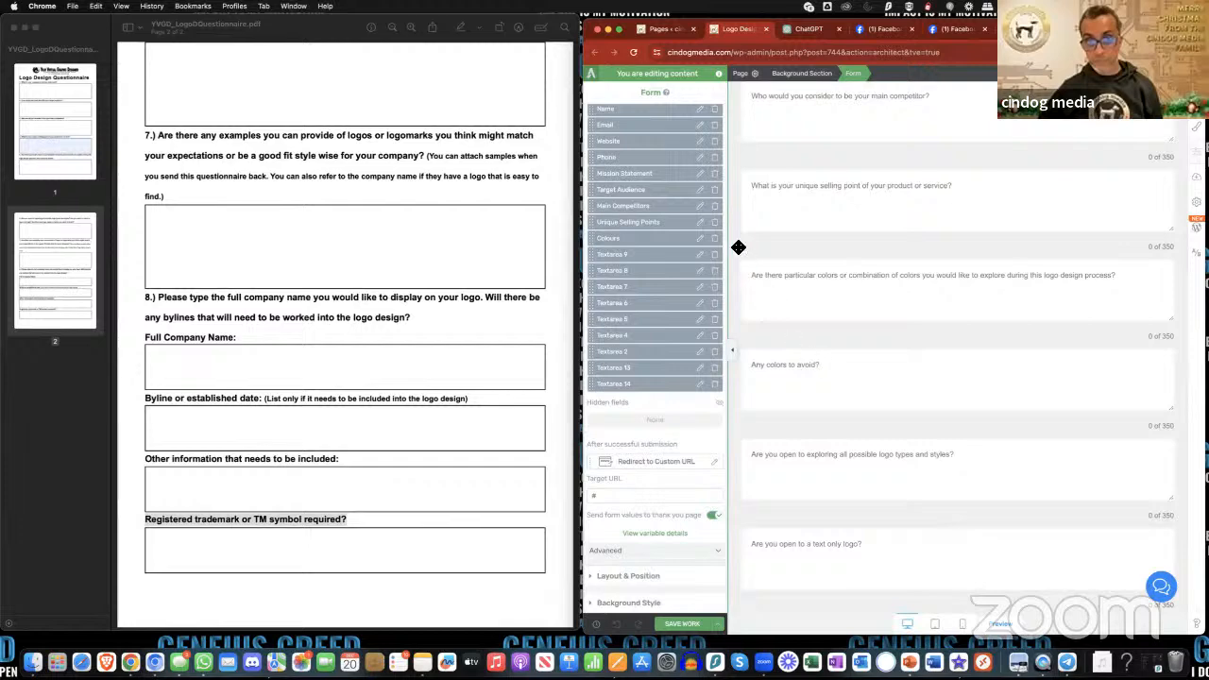
left_click(700, 240)
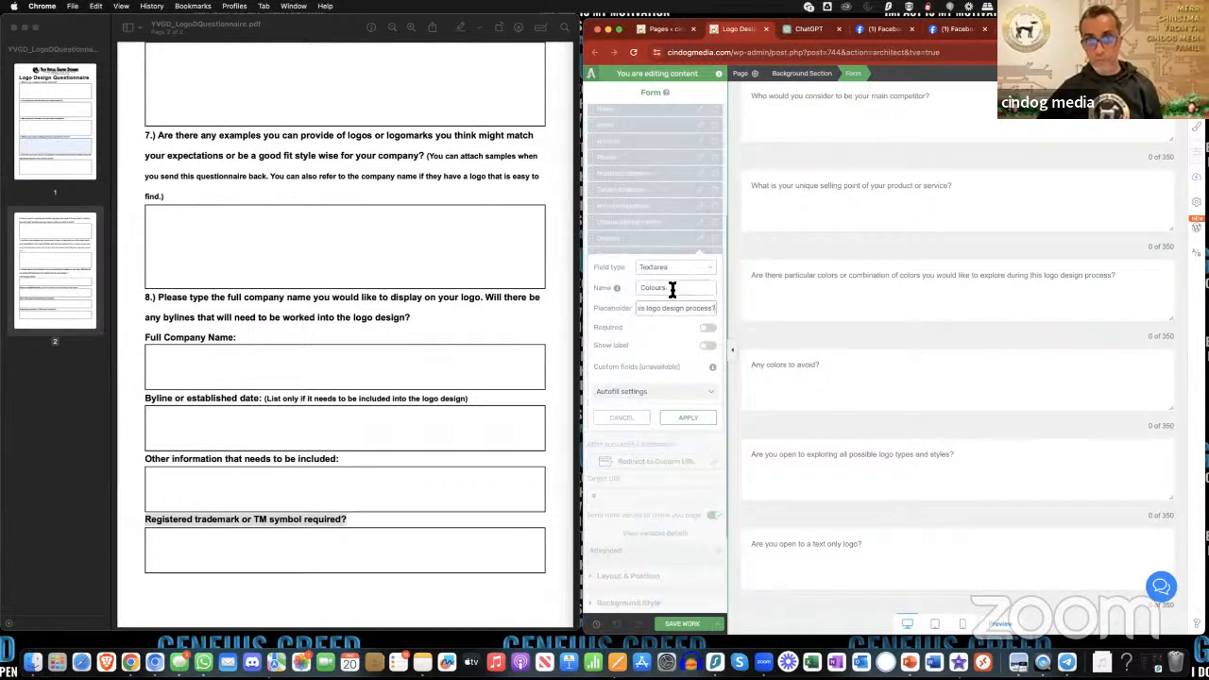
left_click(674, 290)
type("to have")
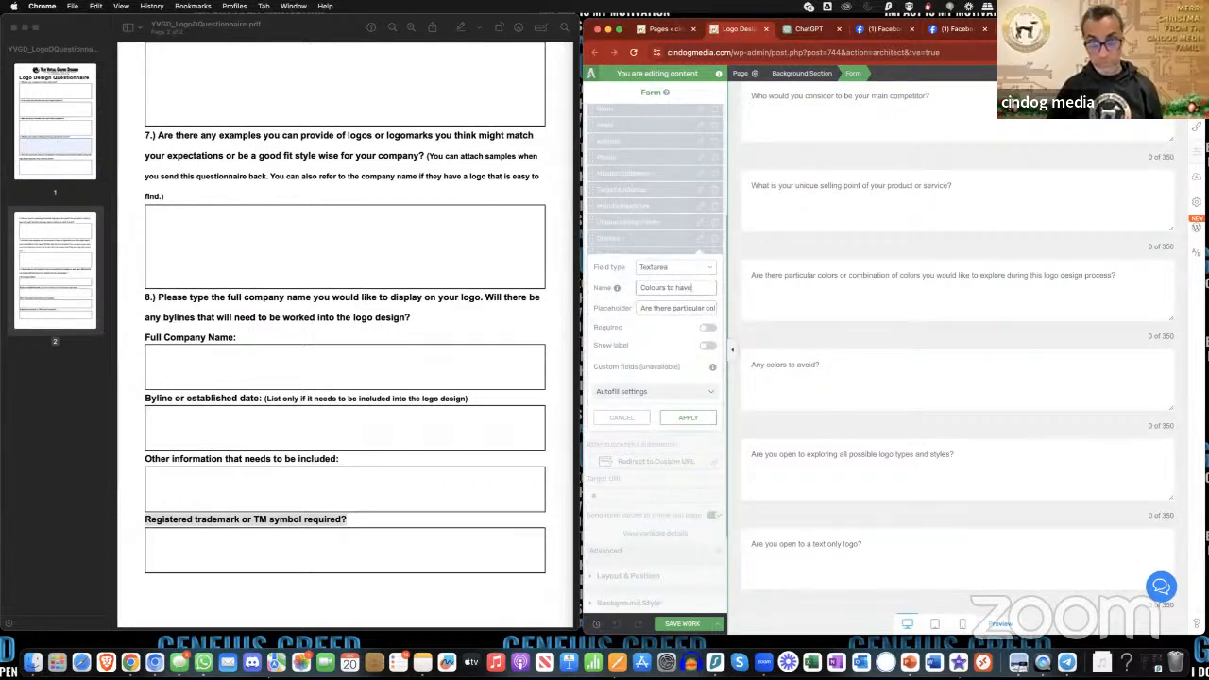
left_click(700, 418)
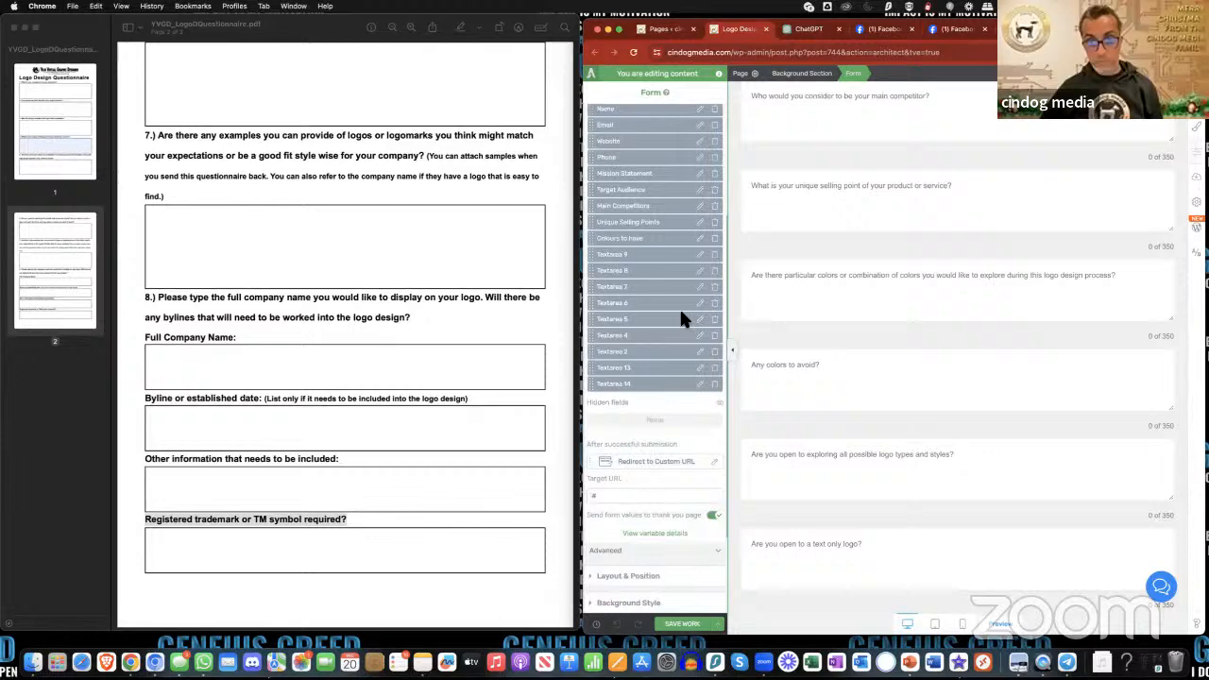
- Rename the Textarea 9 field to "Colours to avoid", change its placeholder to "Any colours to avoid?" and apply both
left_click(700, 254)
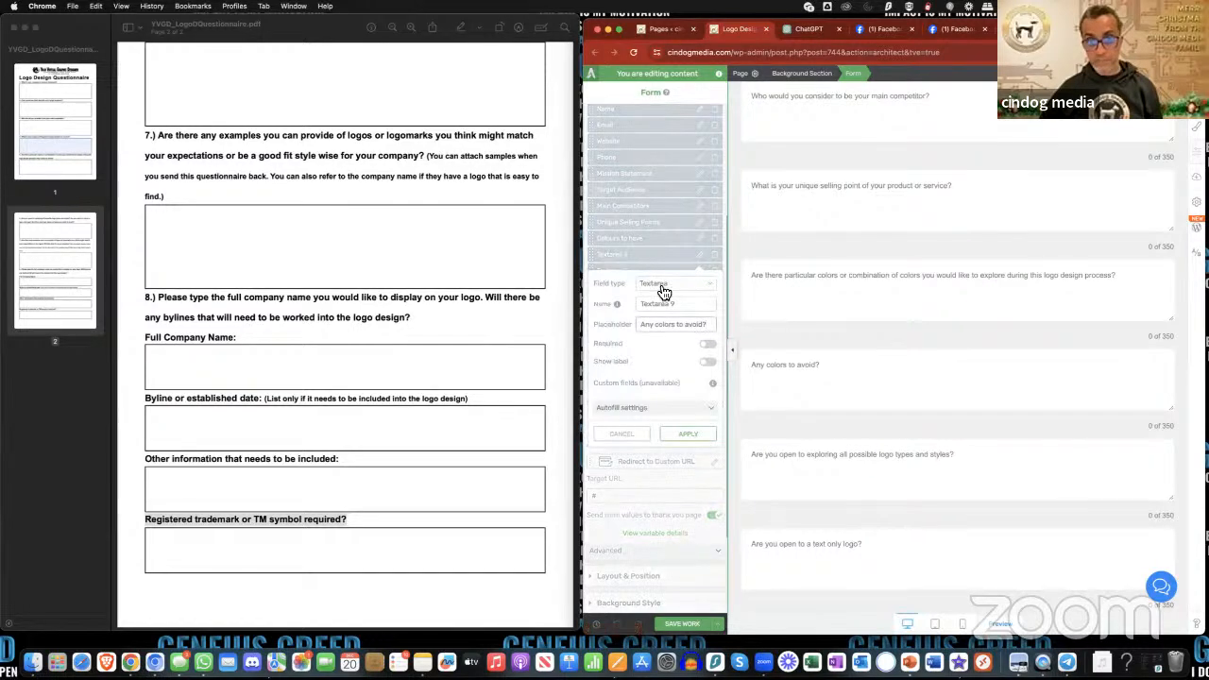
triple_click(673, 305)
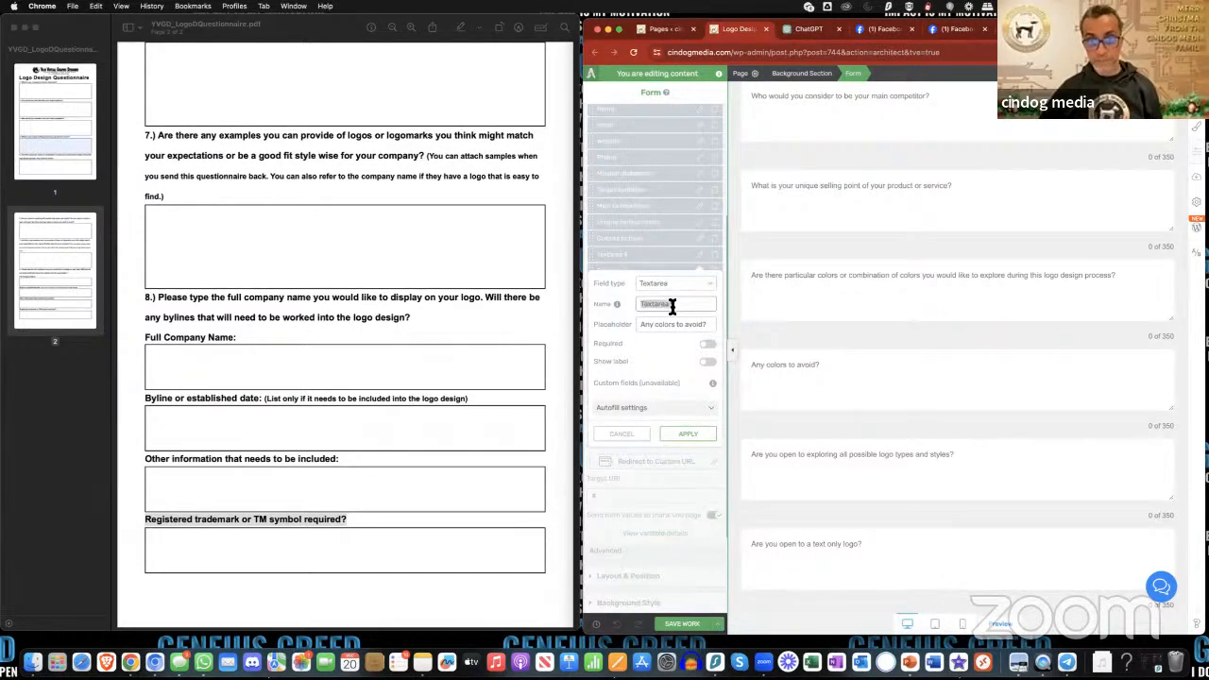
type("Co")
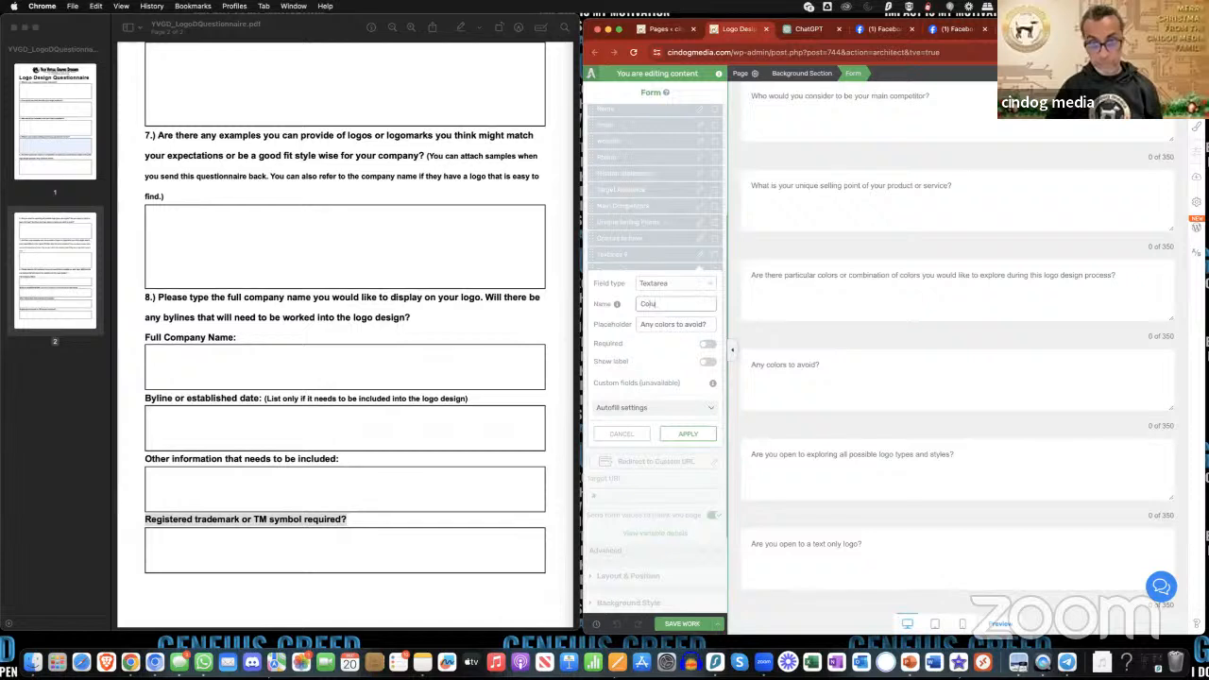
type("lo")
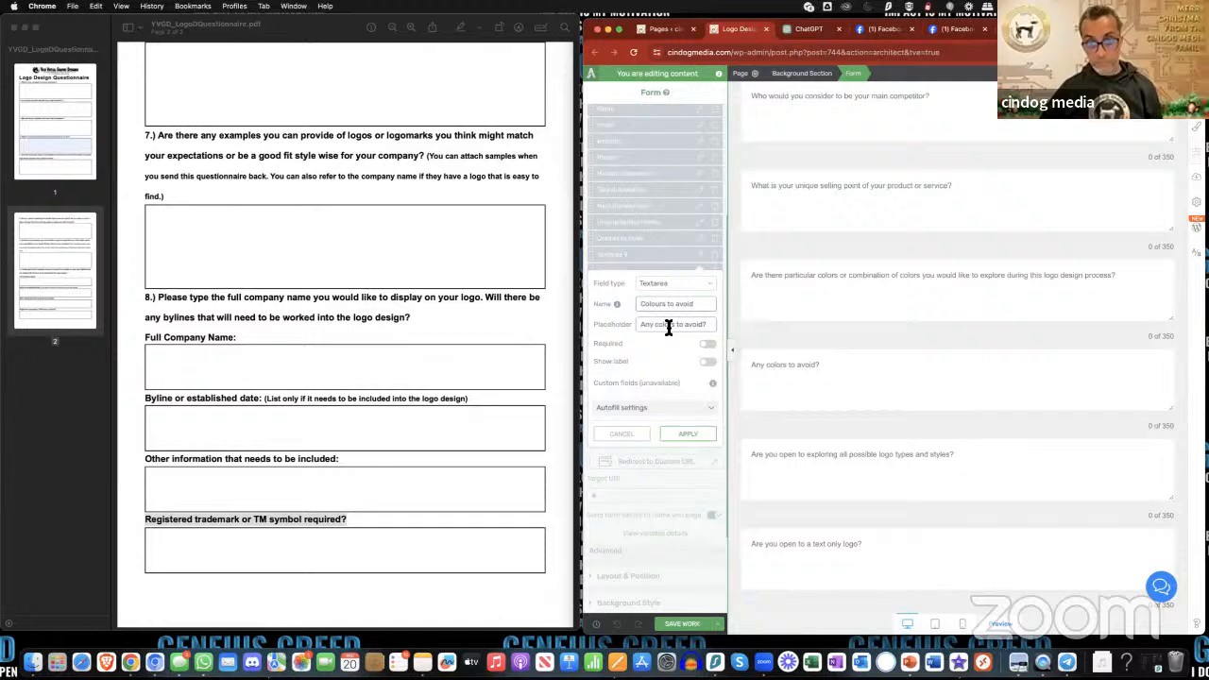
left_click(675, 330)
type("u")
left_click(698, 427)
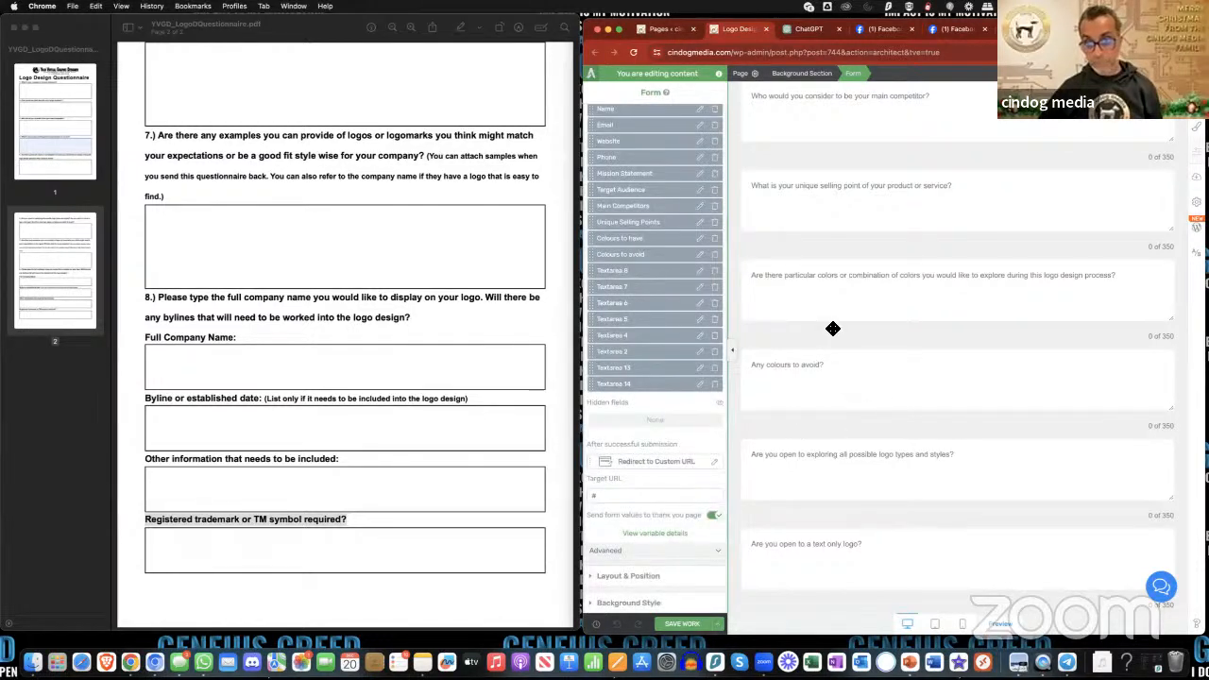
- In the "Colours to have" field's placeholder, change the first "colors" to the British spelling "colours" and apply it
left_click(700, 239)
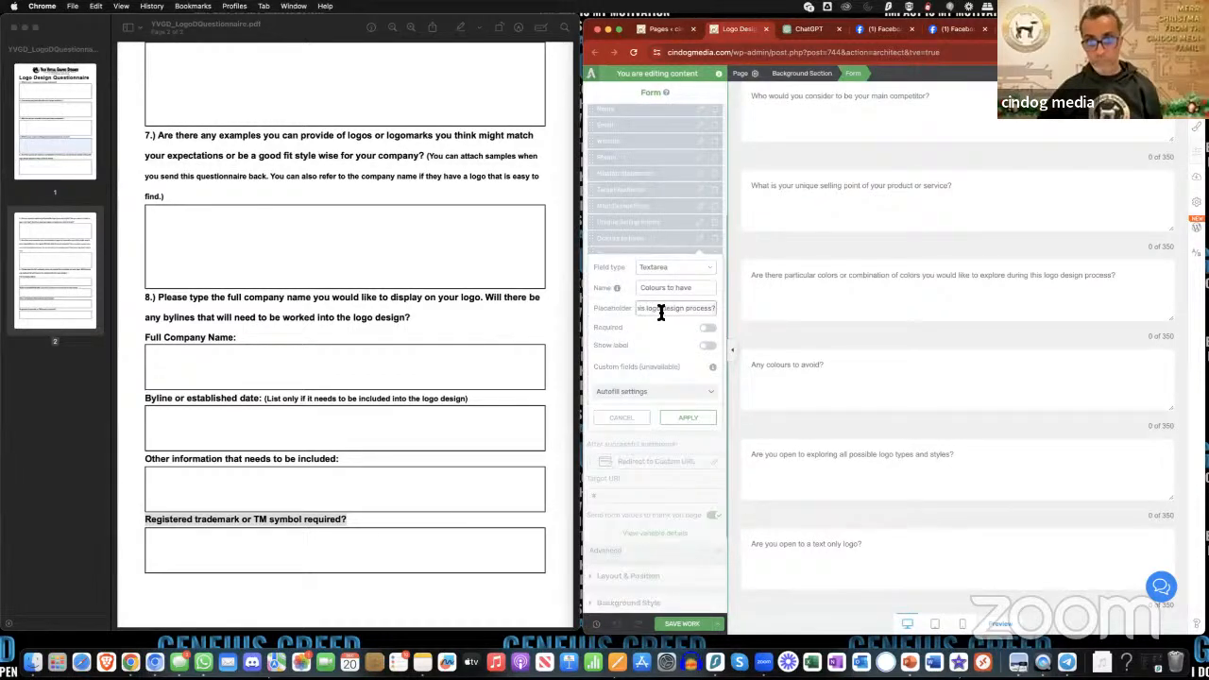
left_click_drag(662, 313, 627, 308)
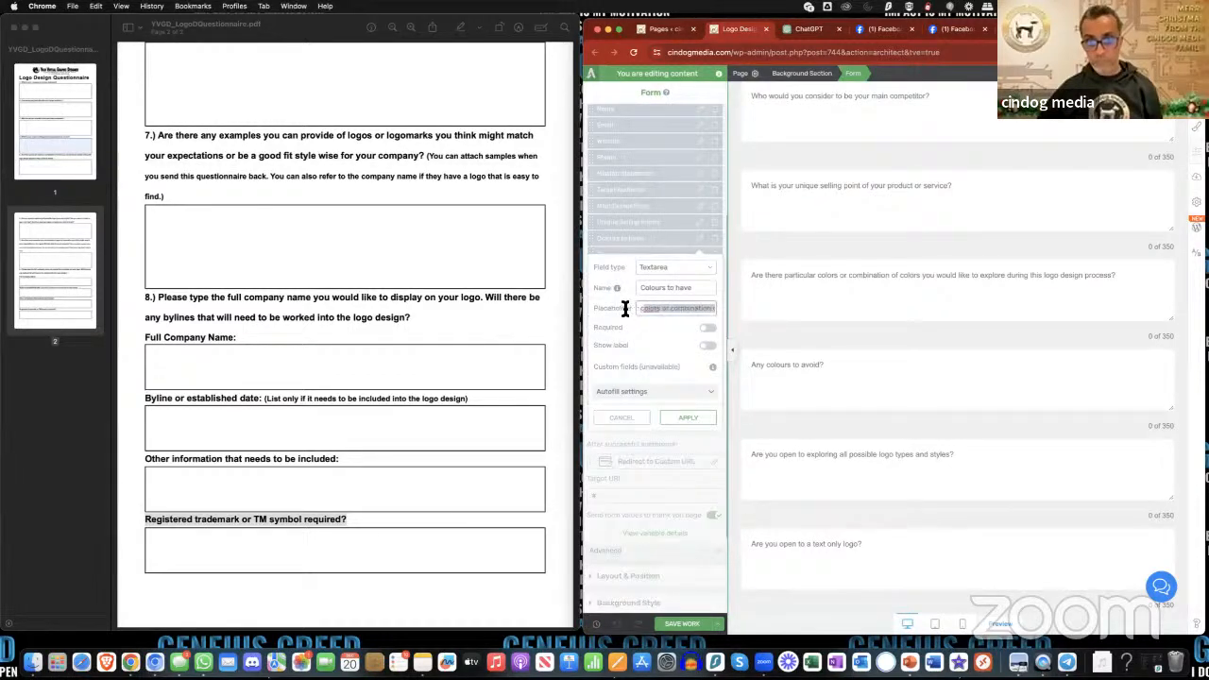
left_click(684, 312)
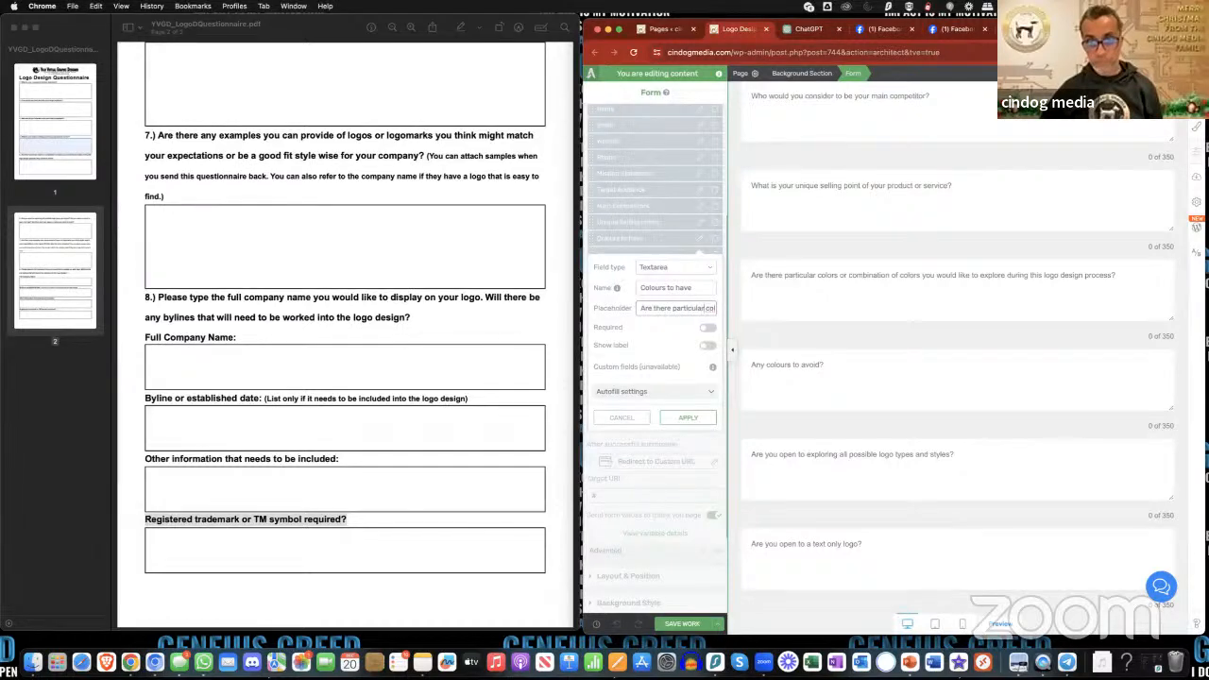
key("Right")
key("Right")
type("u")
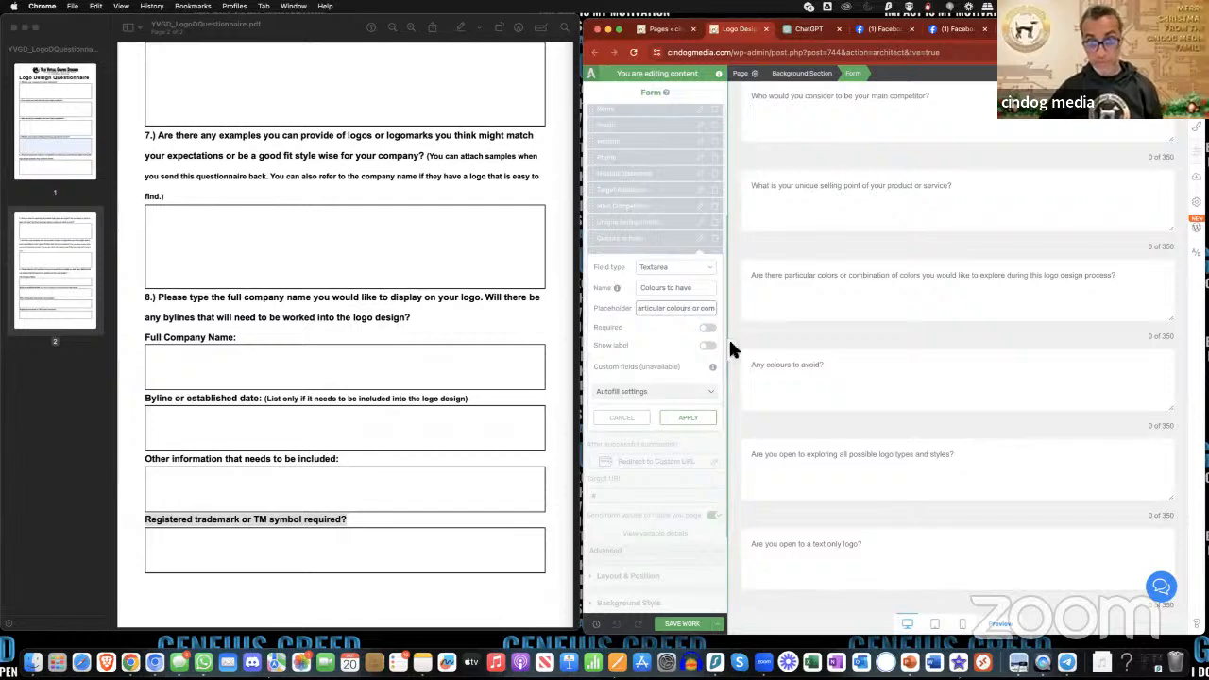
left_click(706, 425)
- Rename the Textarea 8 field, which asks about exploring all logo types and styles, to "Logo Styles" and apply it
scroll(945, 410, "down", 2)
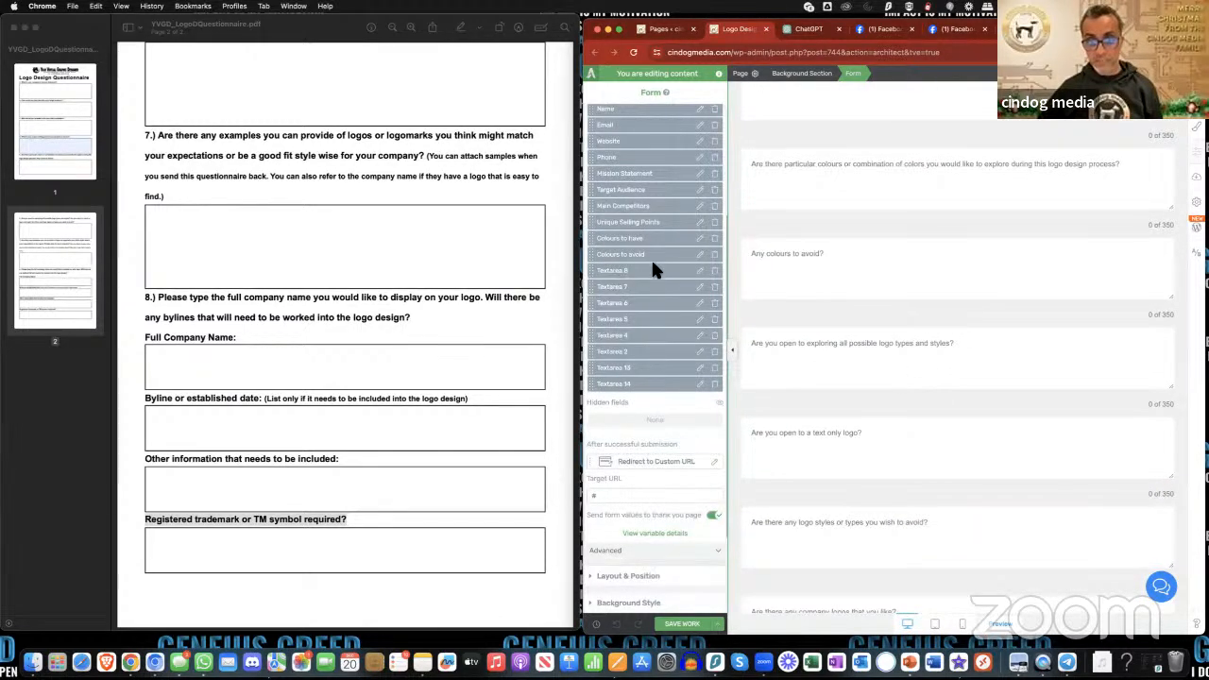
left_click(703, 276)
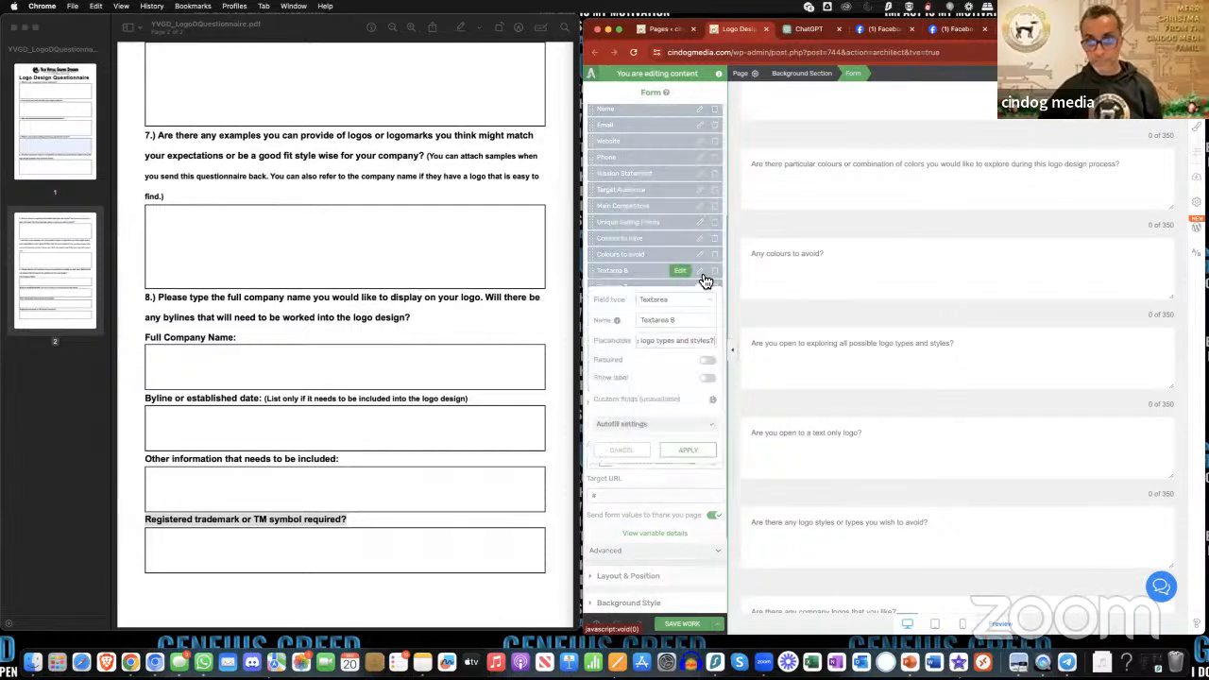
triple_click(673, 322)
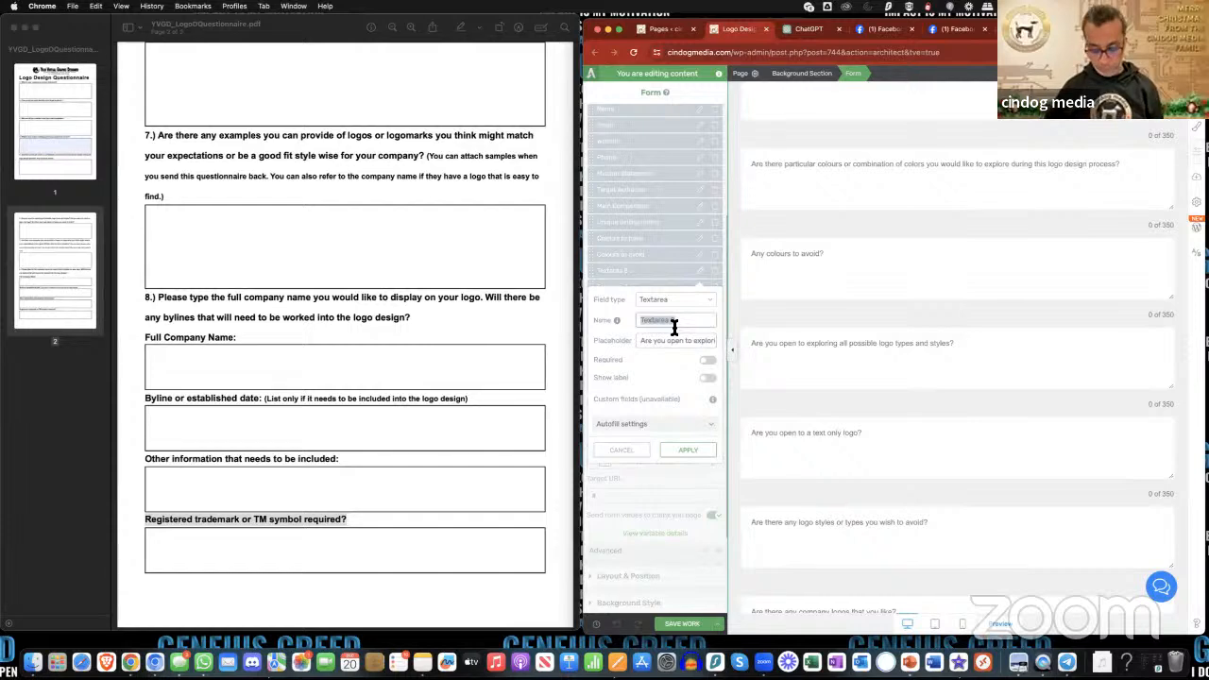
type("Logo Styles")
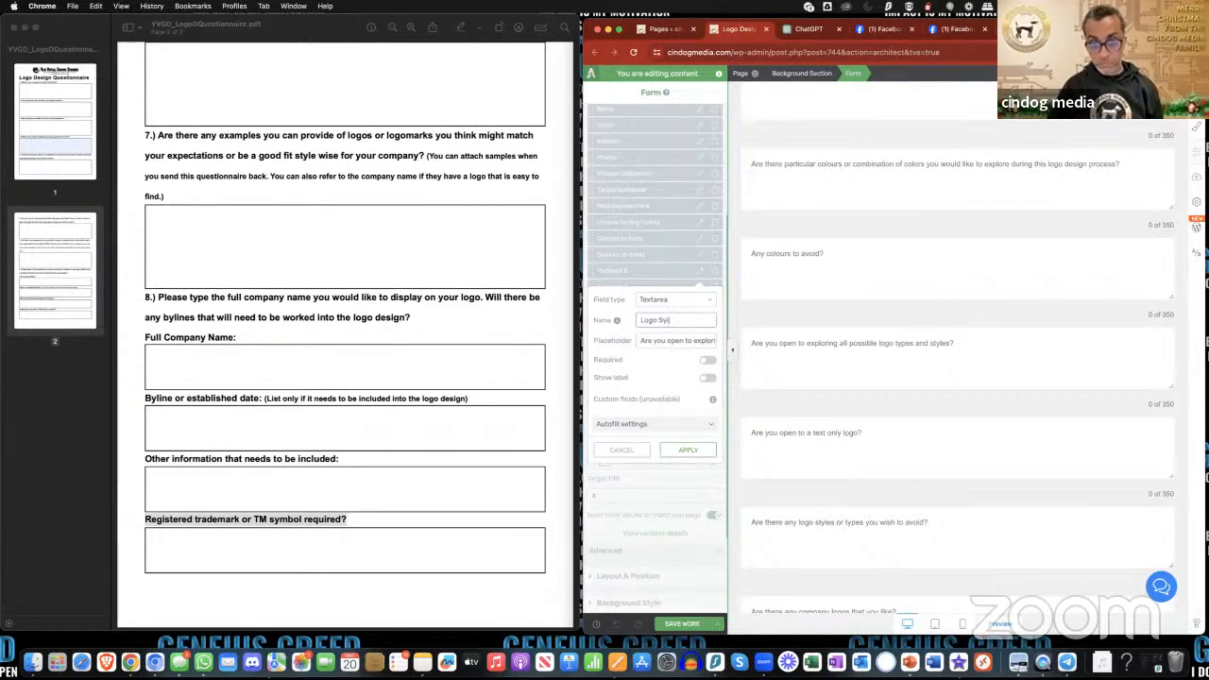
left_click(704, 452)
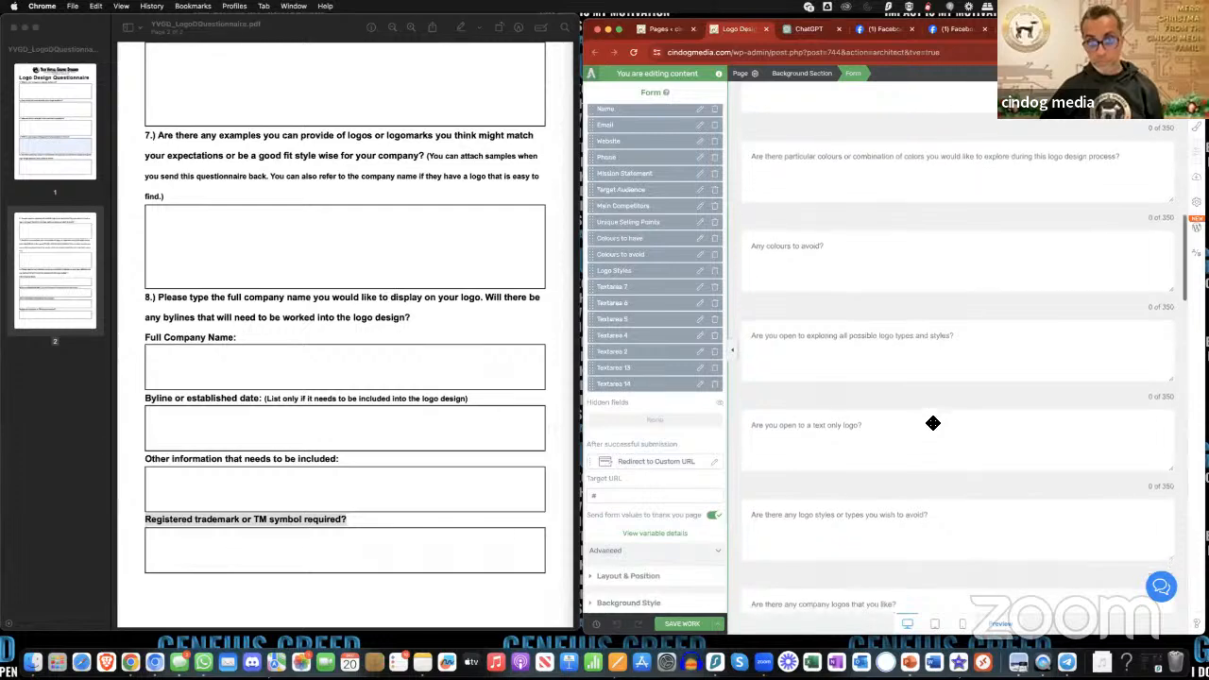
- Rename the Textarea 7 field, which asks about being open to a text only logo, to "Text only logo" and apply it
scroll(933, 425, "down", 2)
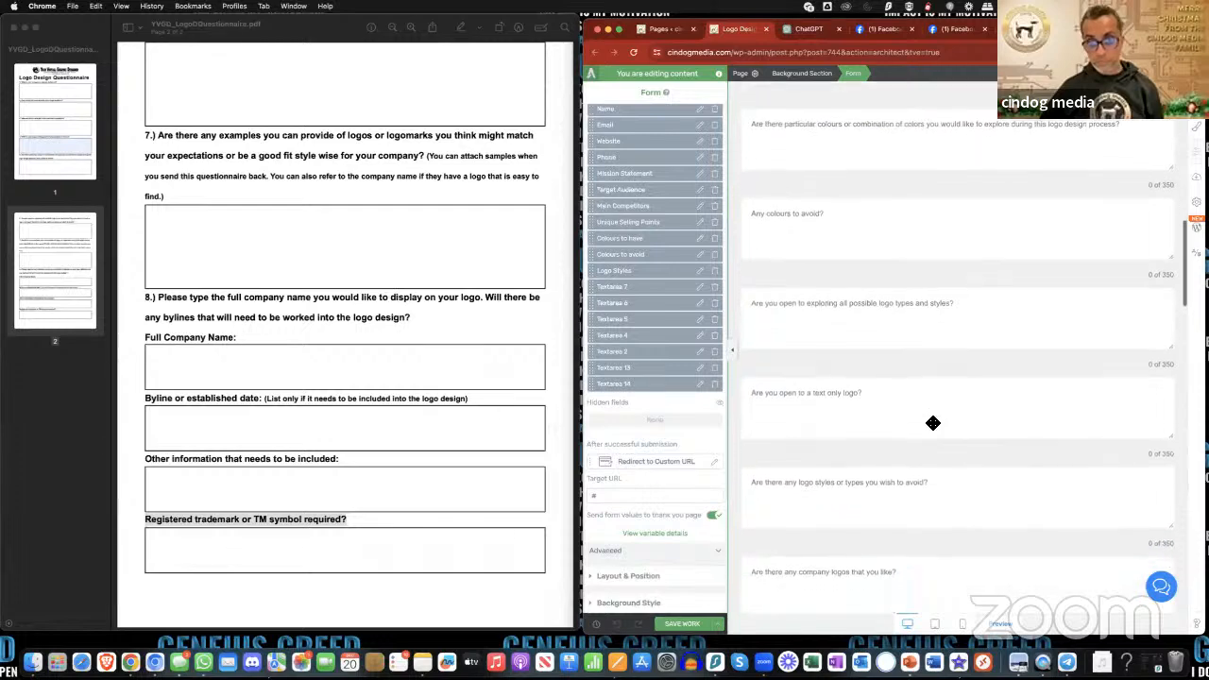
left_click(700, 287)
triple_click(674, 340)
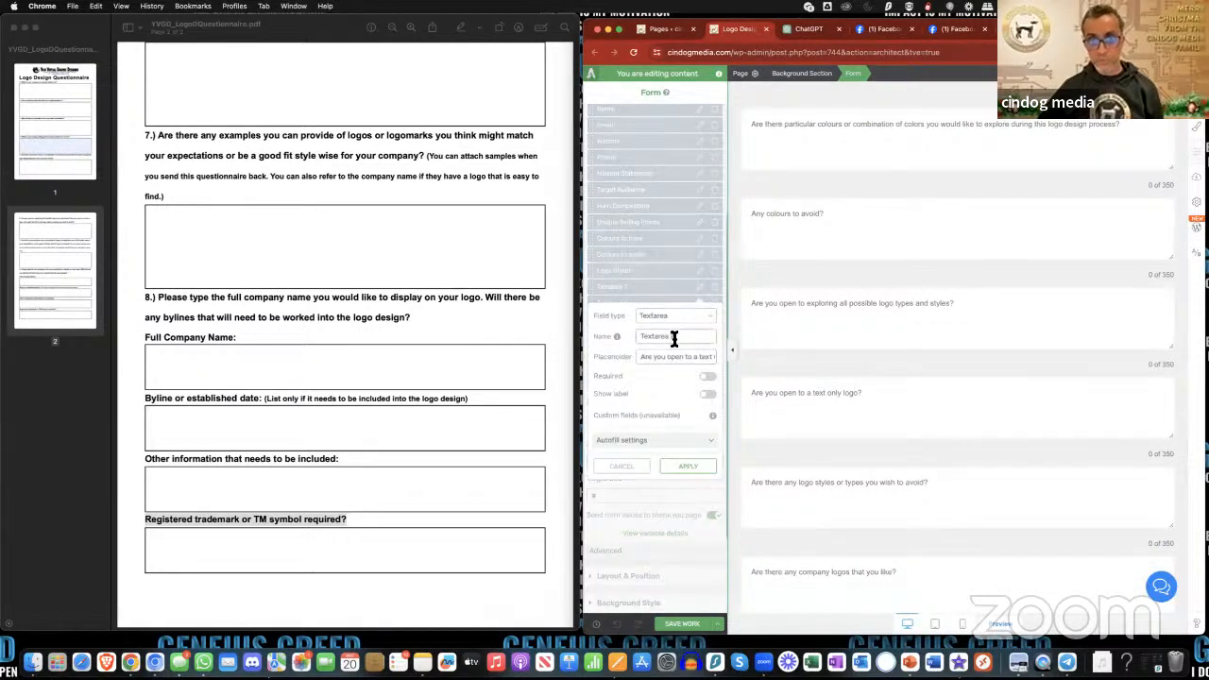
type("T")
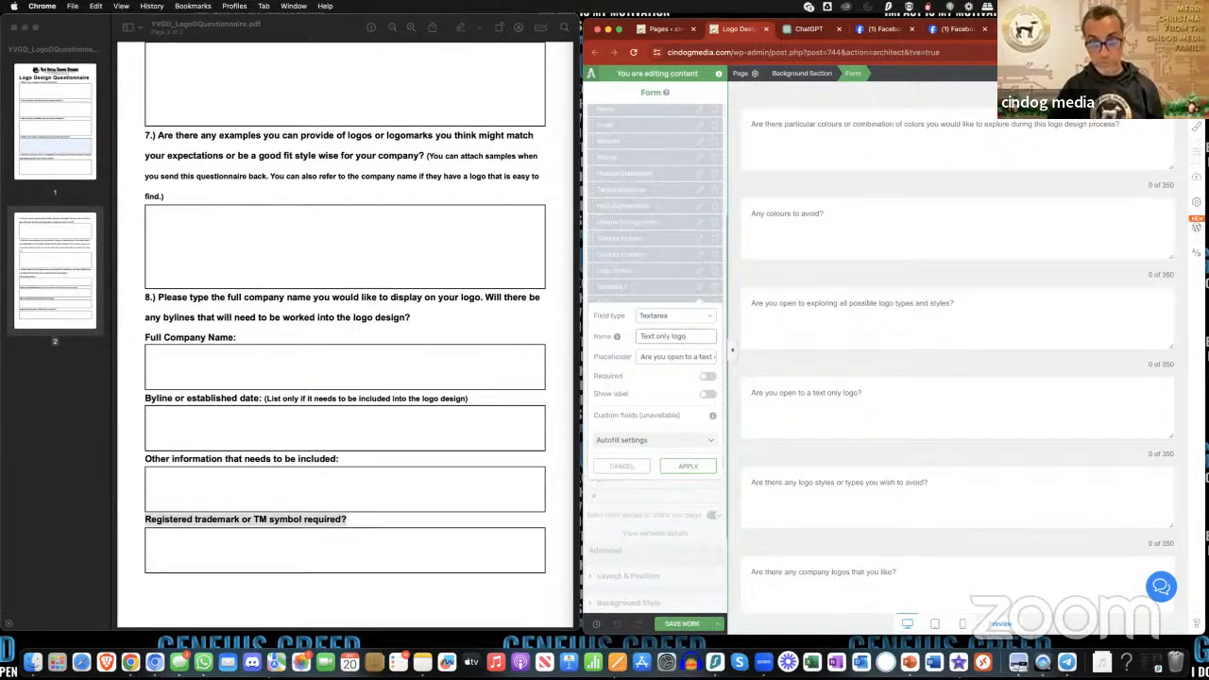
left_click(704, 469)
- Save the work done on the page
scroll(888, 479, "down", 1)
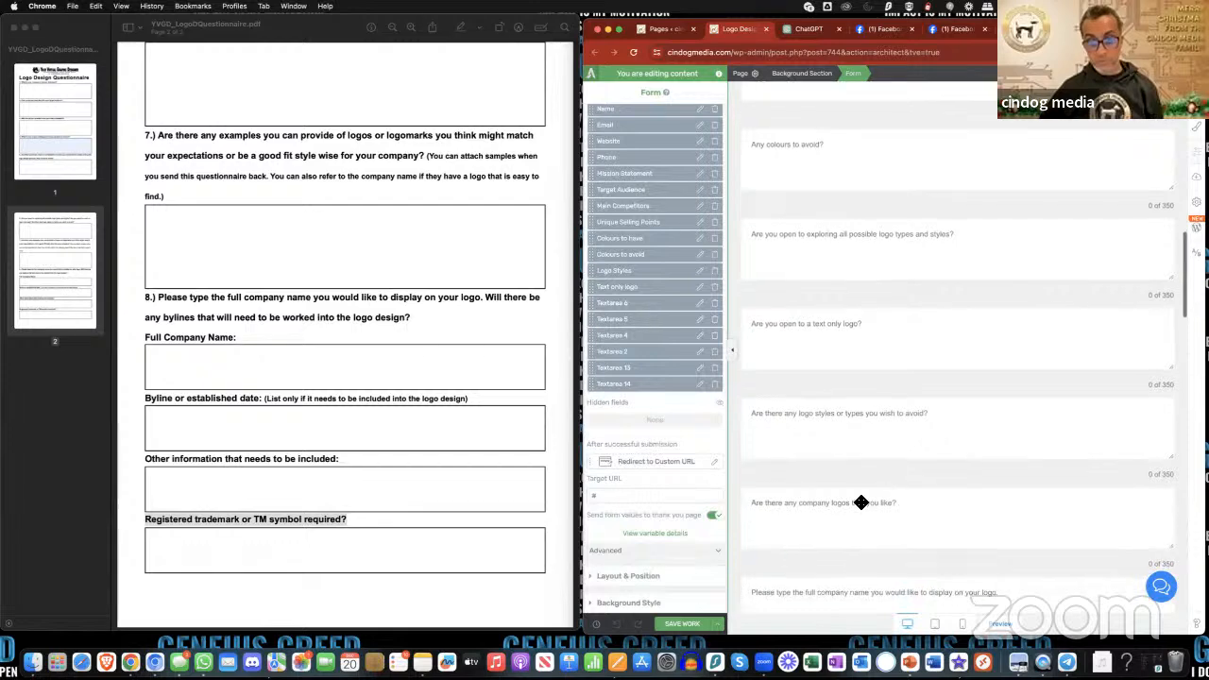
left_click(695, 625)
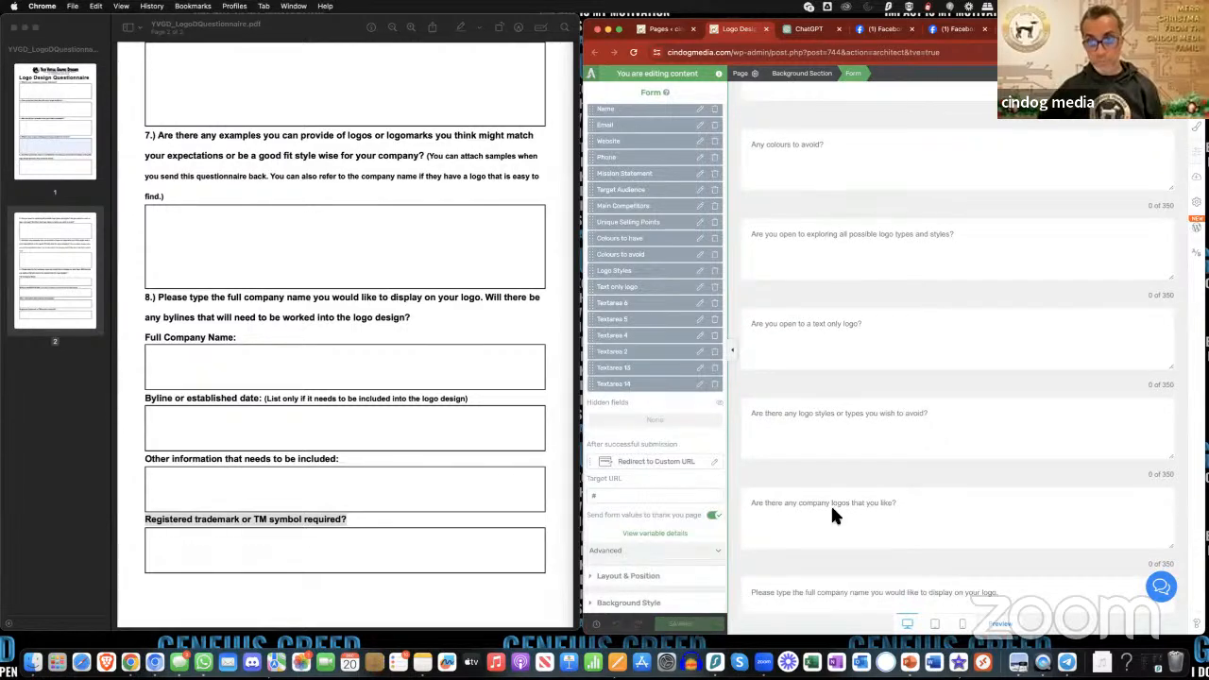
- Extend the name of the "Logo Styles" field to "Logo Styles to have" and apply it
scroll(844, 415, "down", 1)
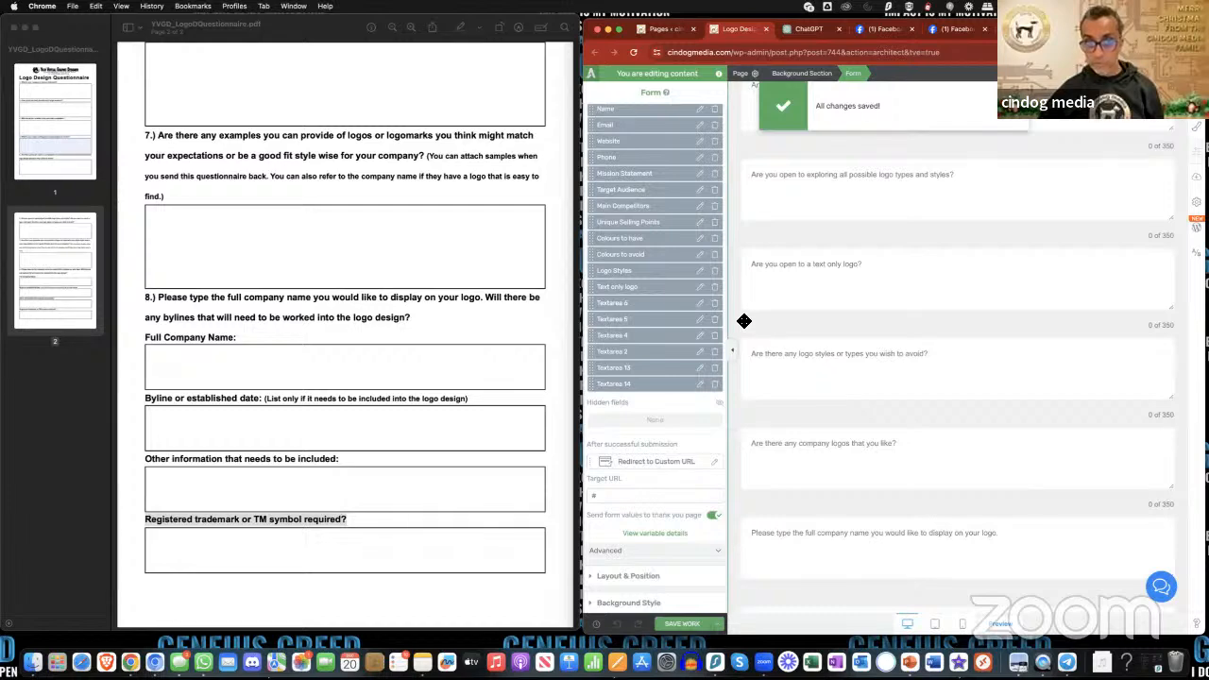
left_click(700, 272)
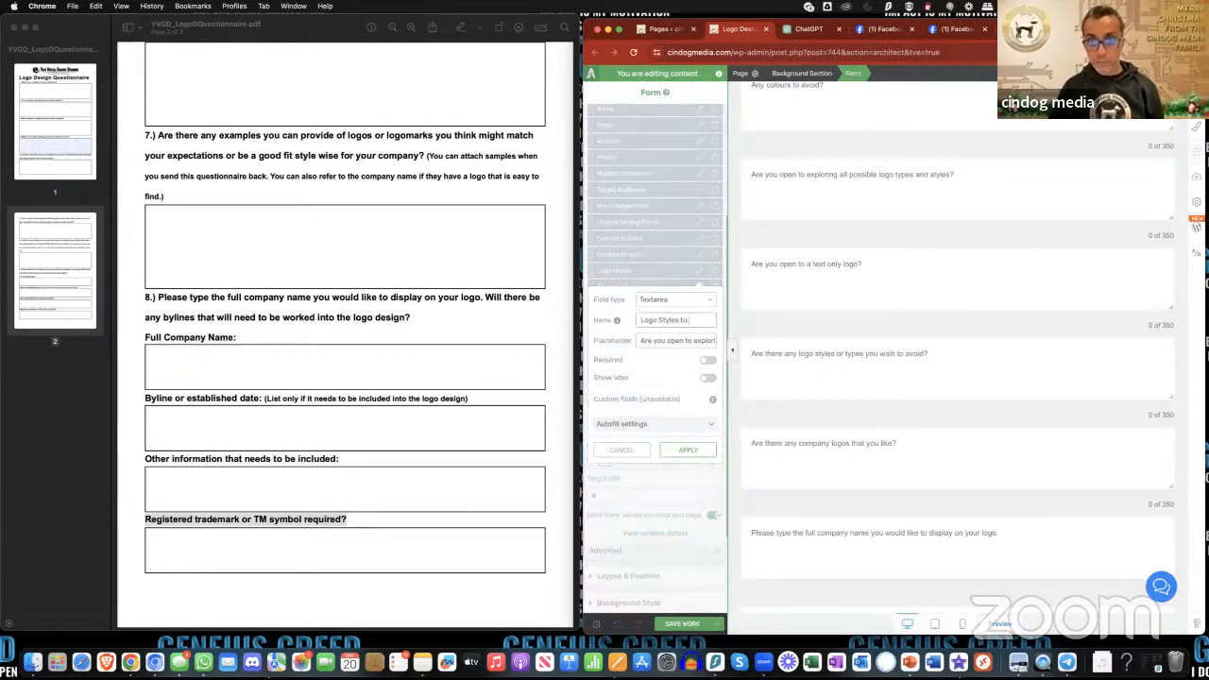
type("to have")
left_click(699, 451)
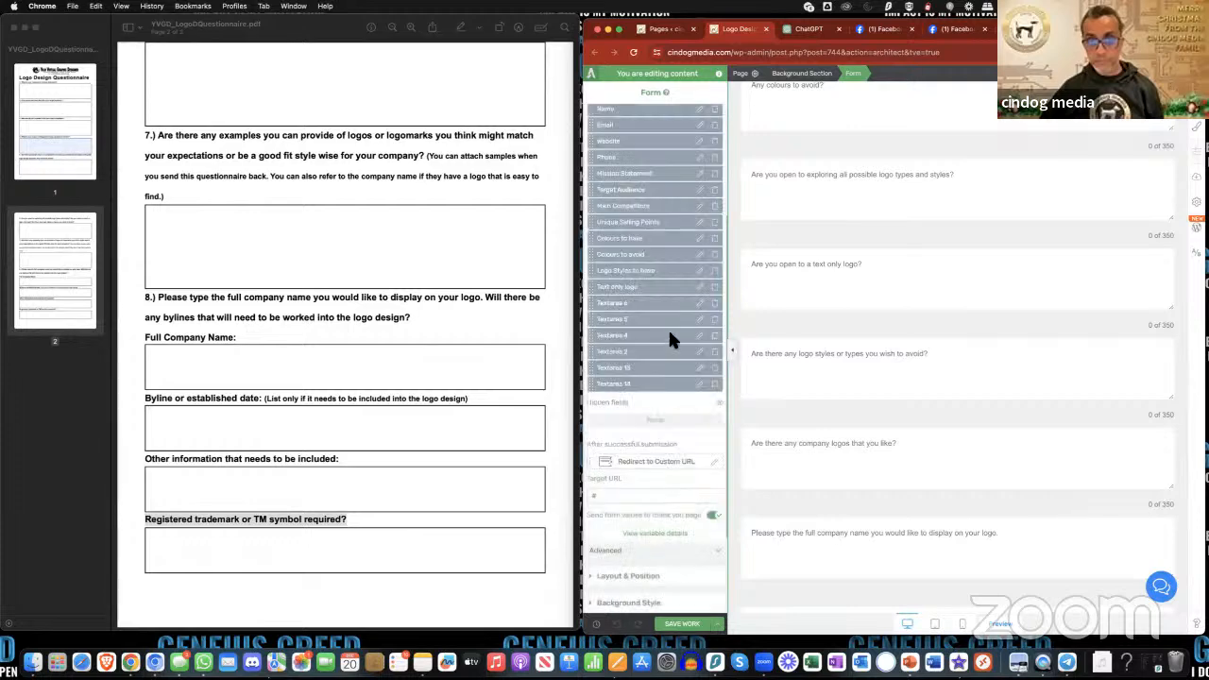
- Rename the "Text only logo" field to "Logo Styles to avoid" and apply it
left_click(700, 288)
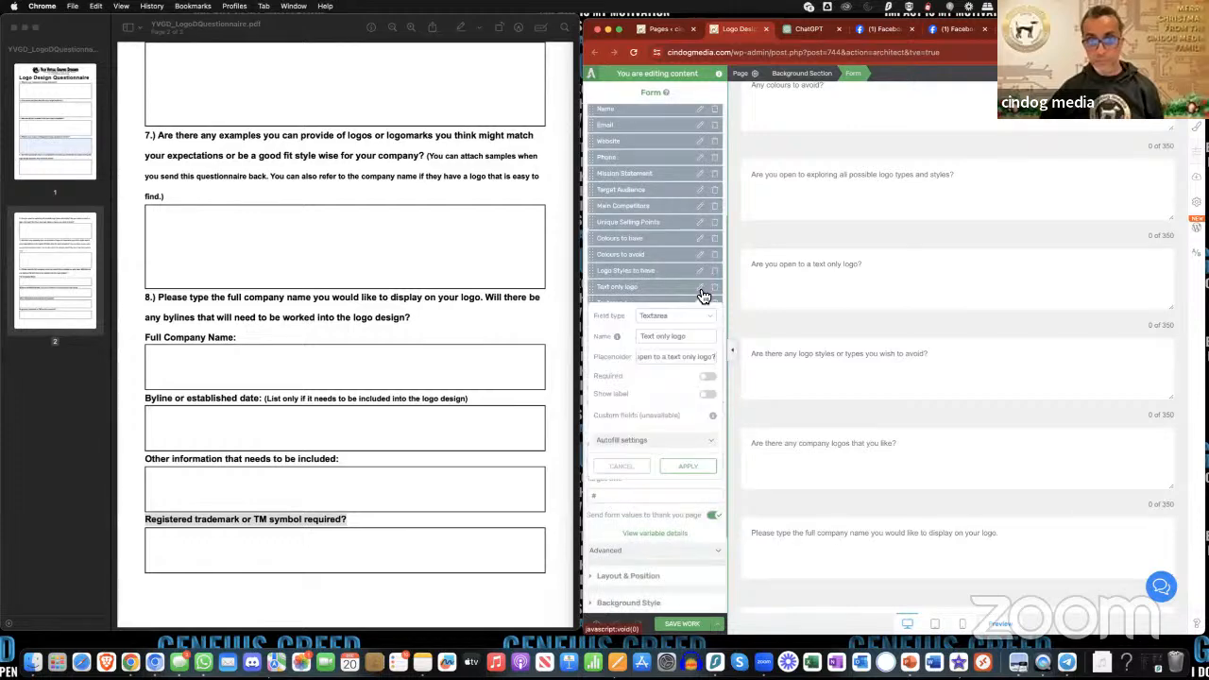
triple_click(669, 337)
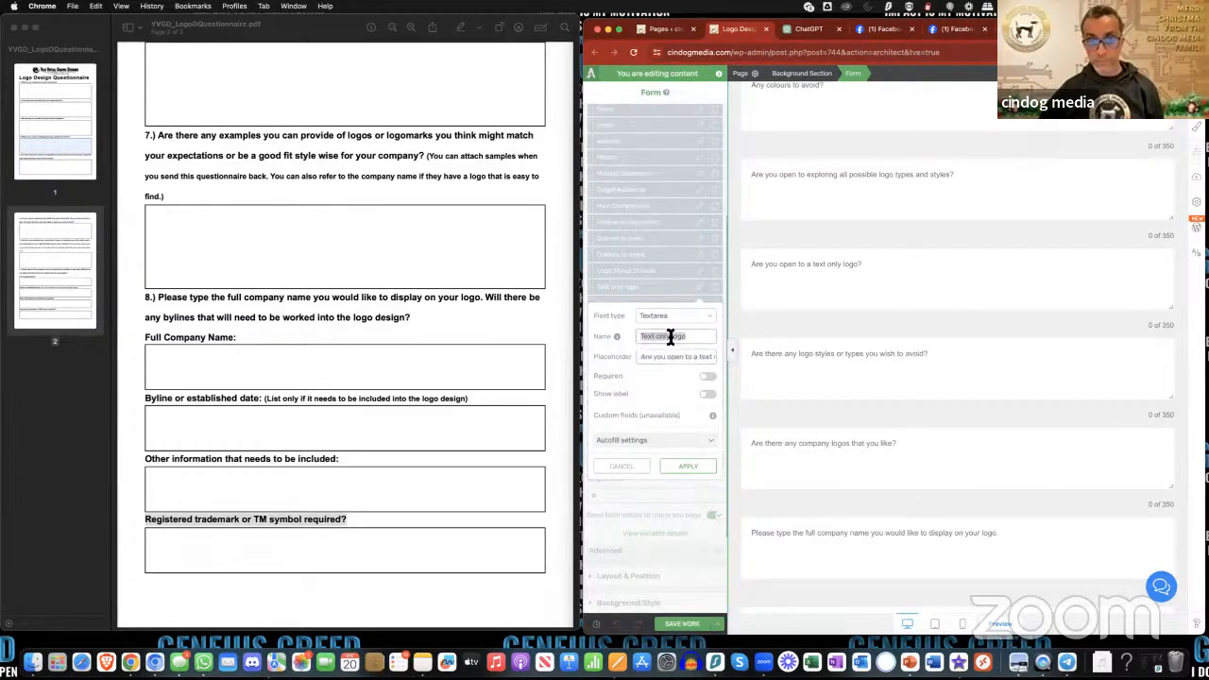
type("Logo Styles to avoid")
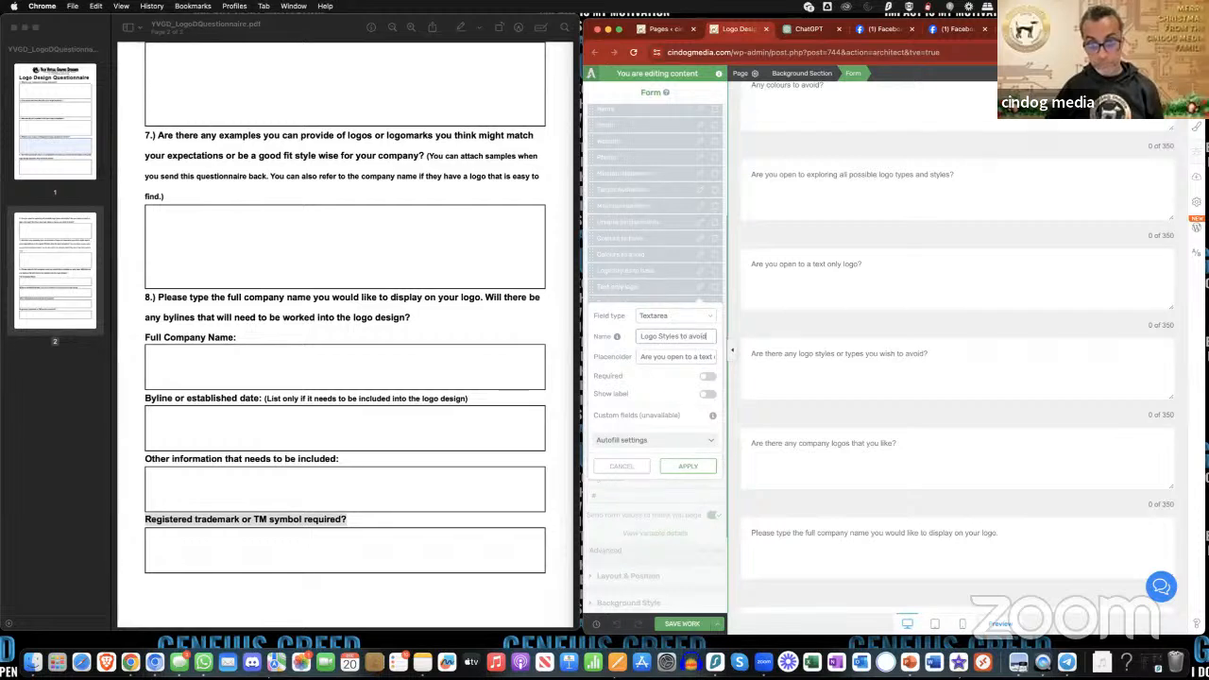
left_click(702, 465)
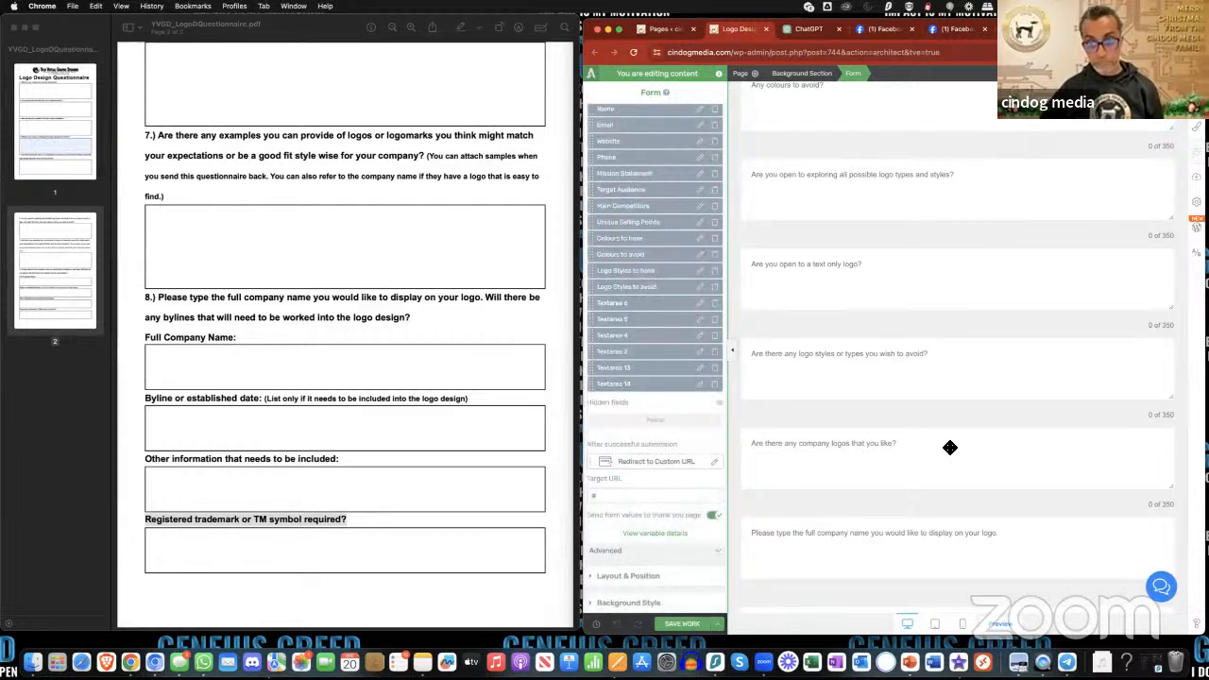
- Rename the Textarea 6 field to "Logos that you like" and apply it
scroll(951, 448, "down", 2)
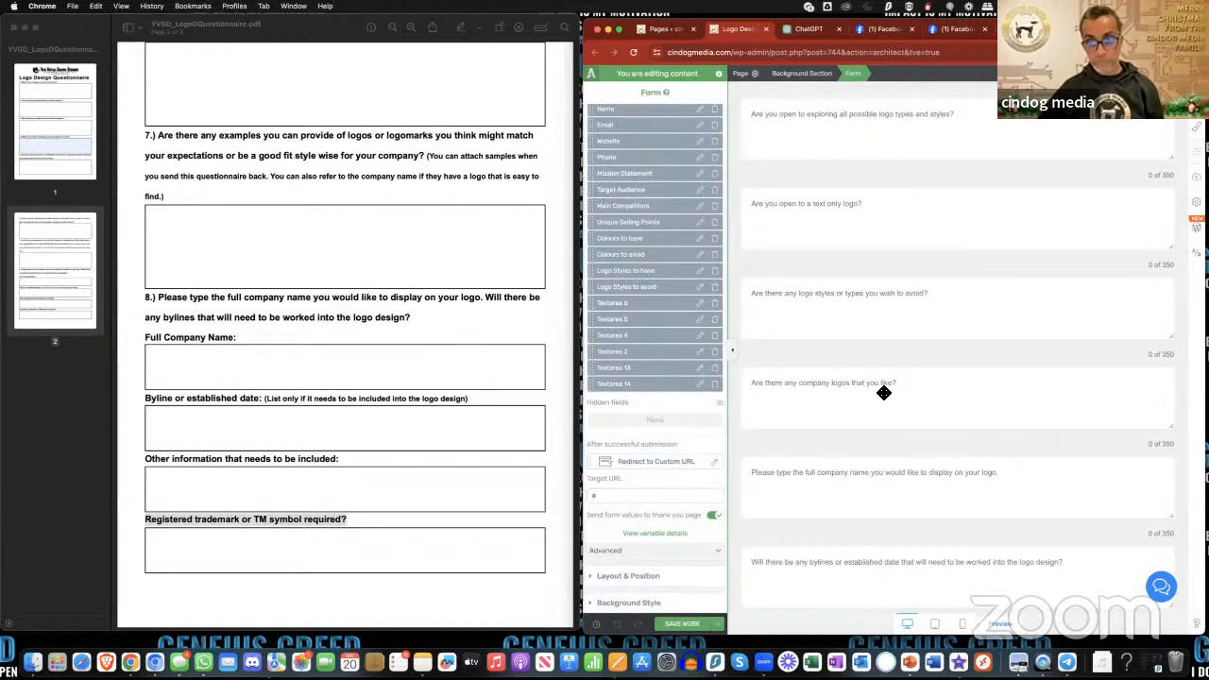
left_click(700, 319)
triple_click(668, 355)
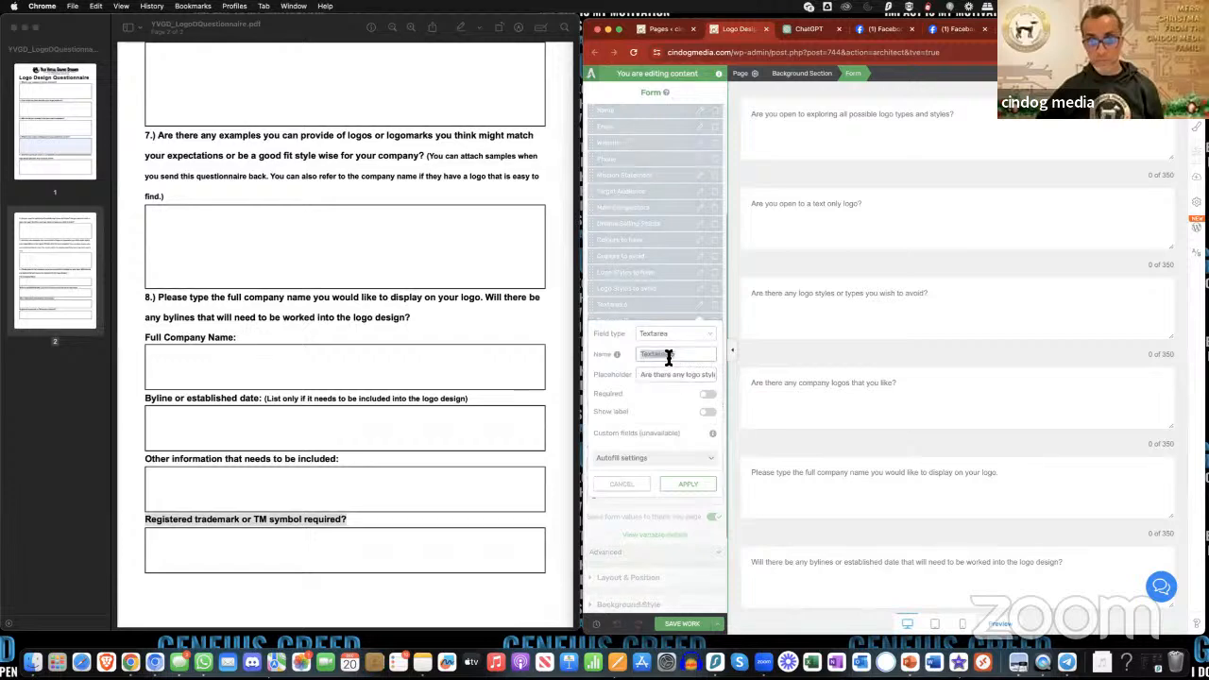
type("Logo's")
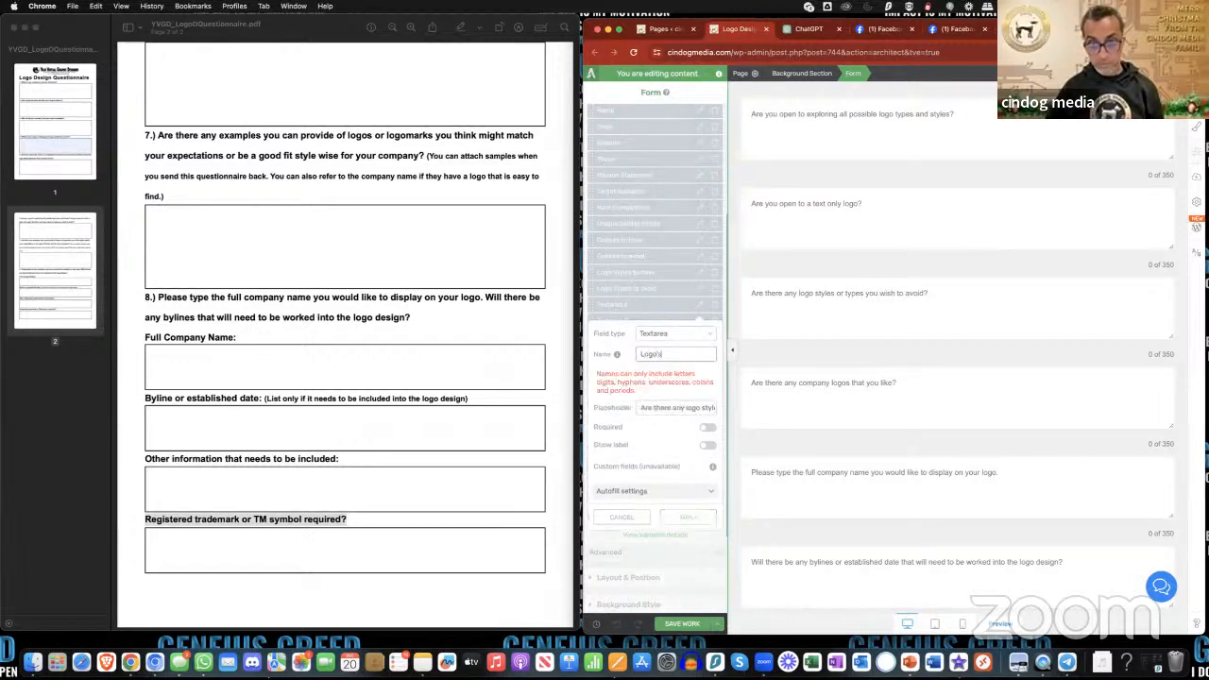
key("BackSpace")
key("BackSpace")
type("s")
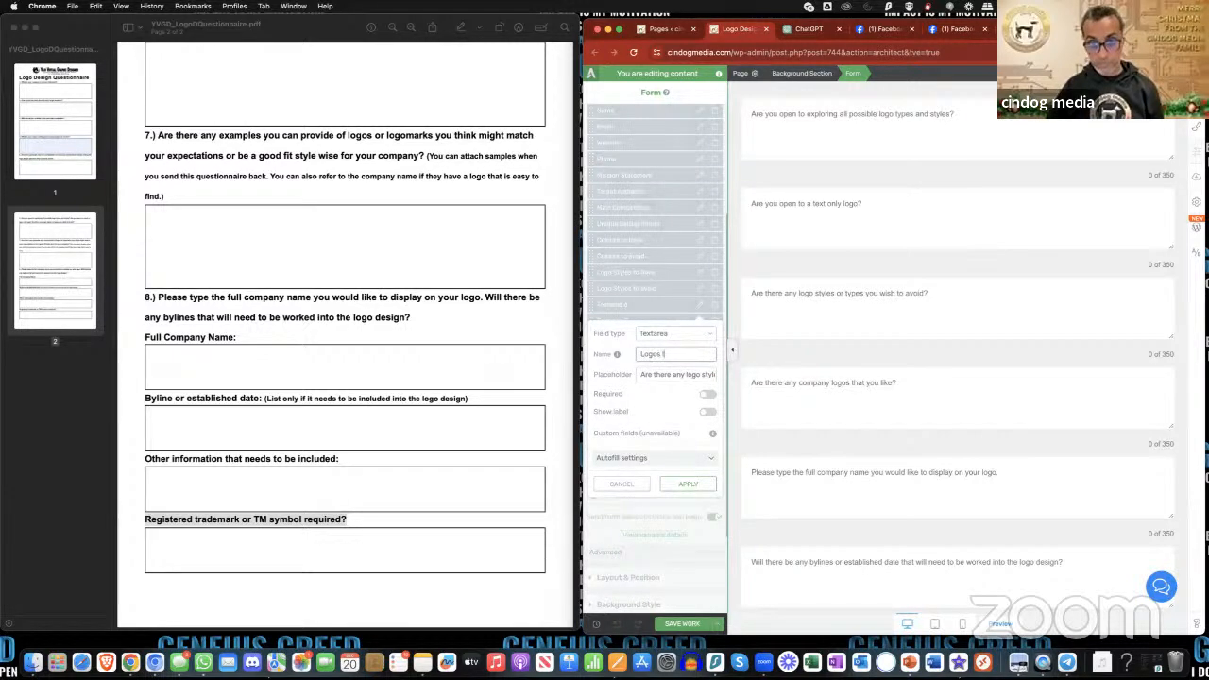
type(" that you like")
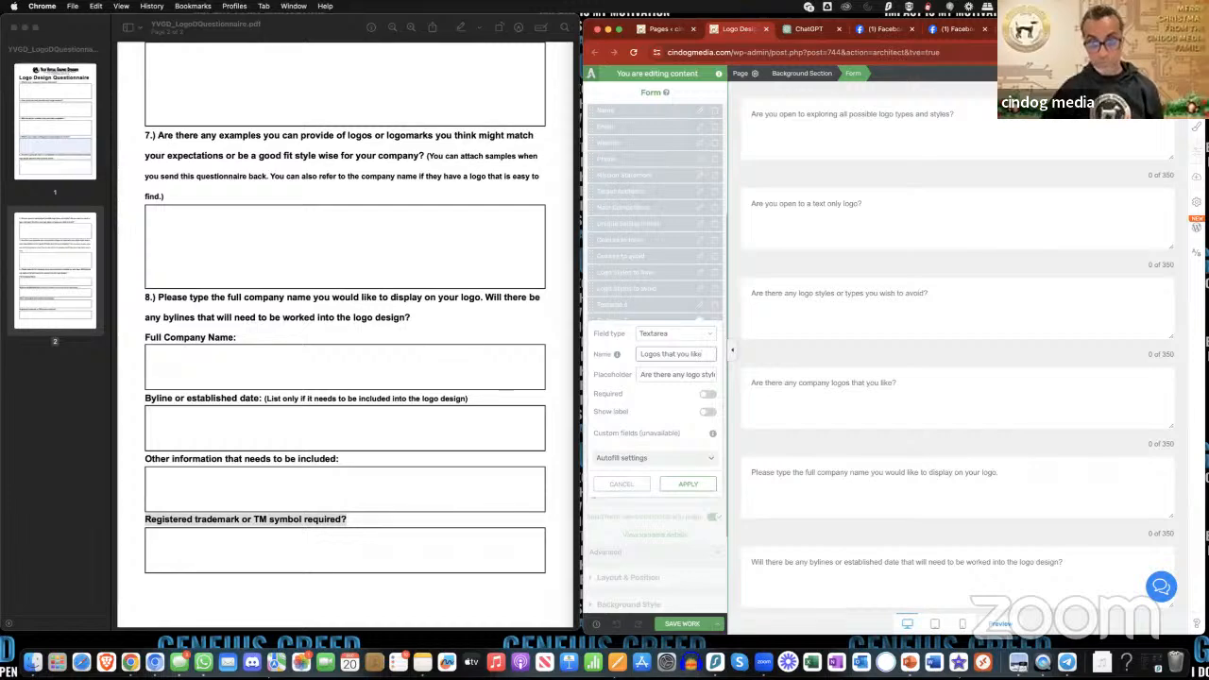
left_click(688, 485)
- Rename the Textarea 5 field to "Full Company Name" and apply it
scroll(895, 457, "down", 2)
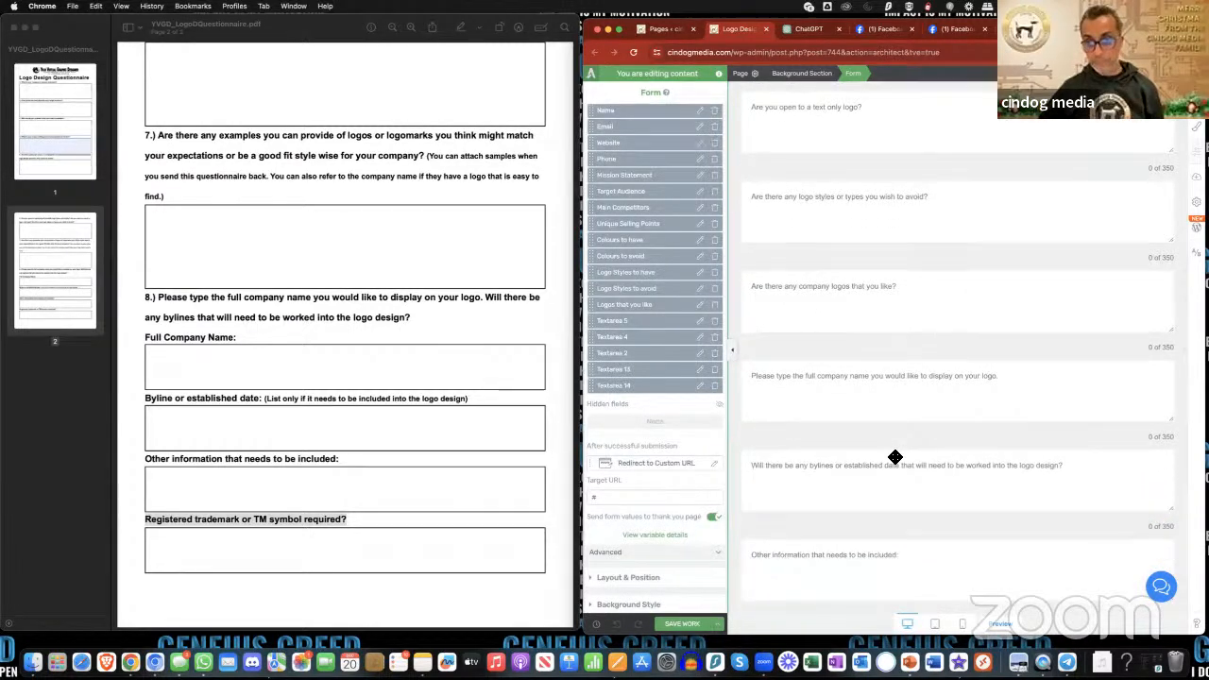
left_click(701, 323)
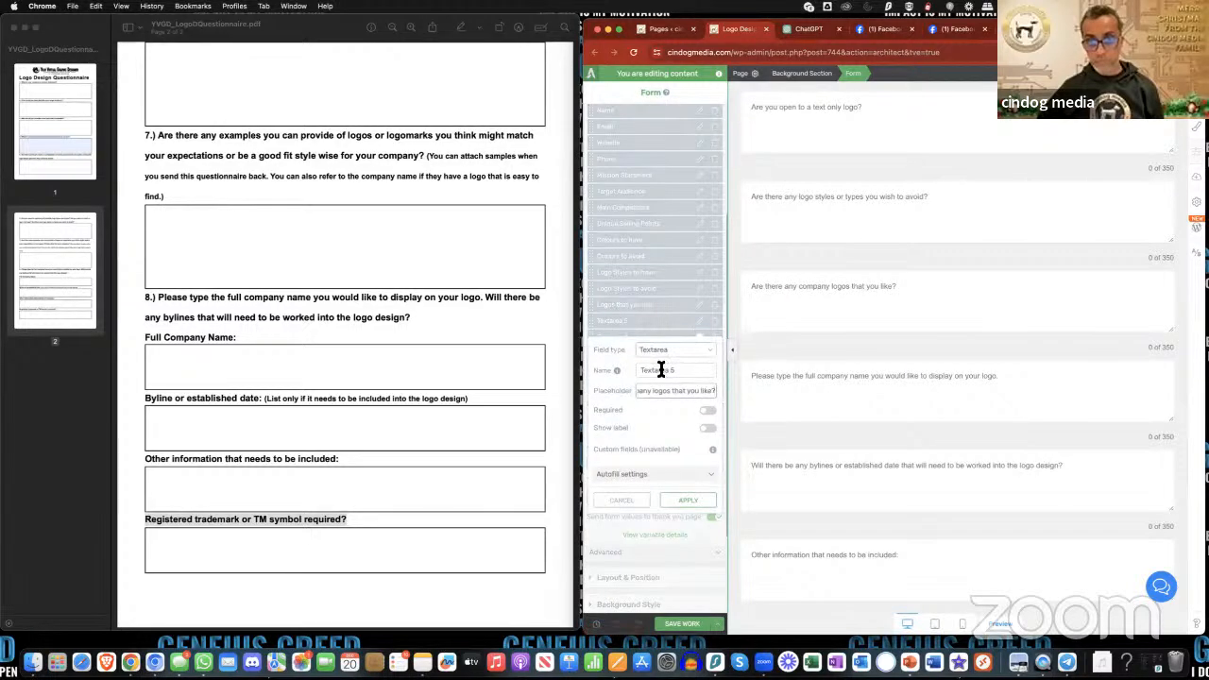
triple_click(663, 372)
type("F")
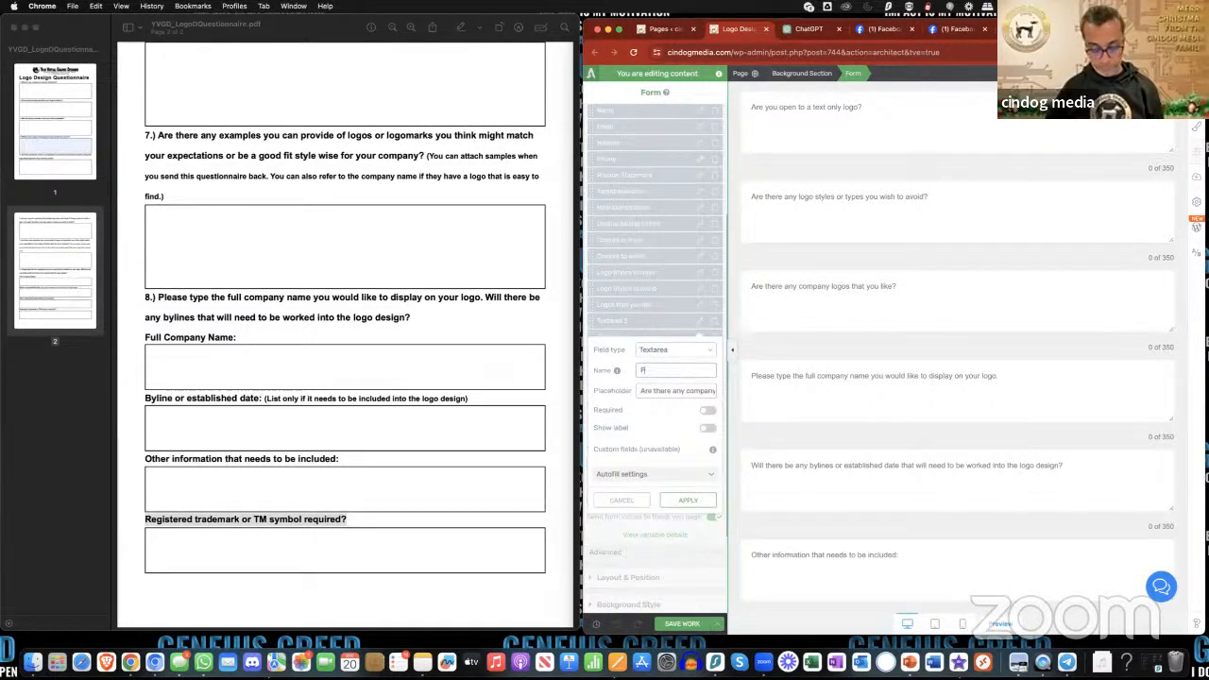
type("ull Comp")
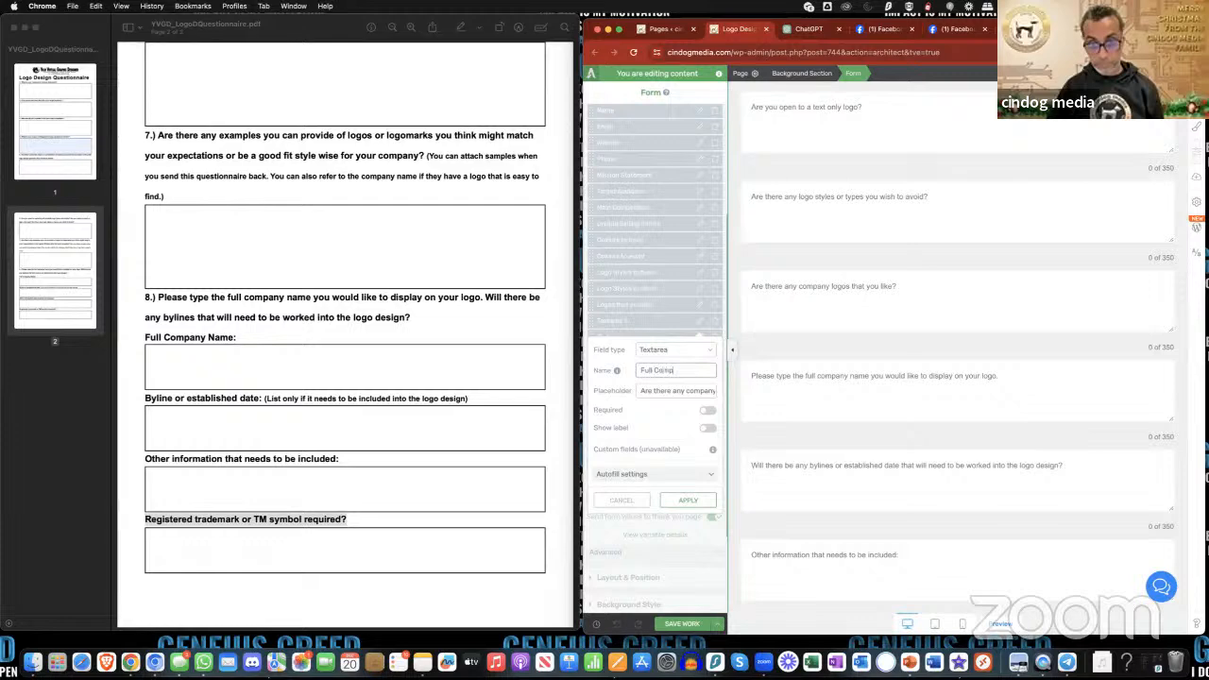
type("any Name")
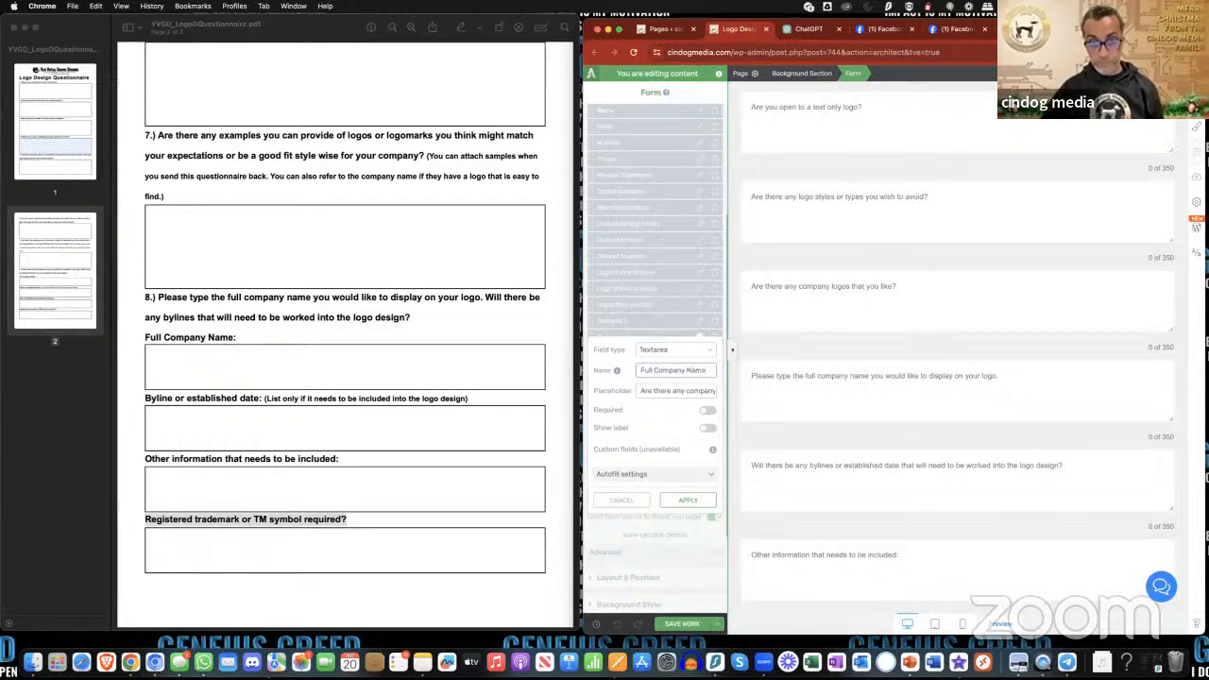
left_click(688, 500)
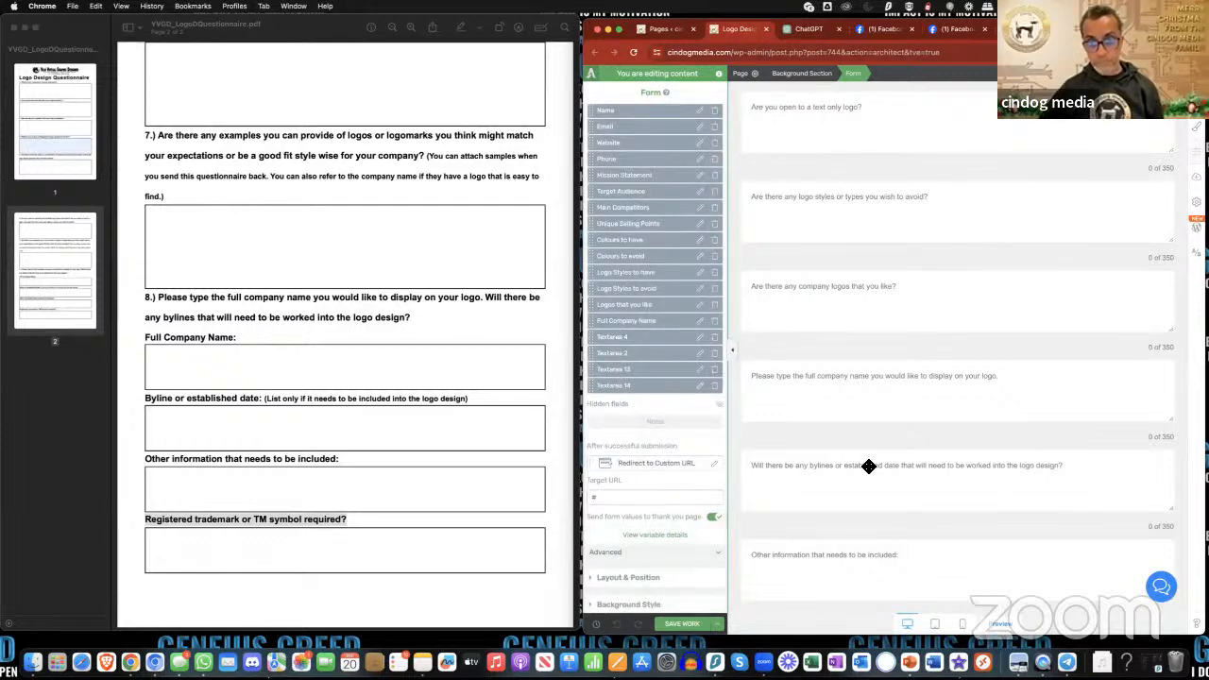
- Rename the Textarea 4 field to "Byline and Established Date" and apply it
scroll(869, 466, "down", 2)
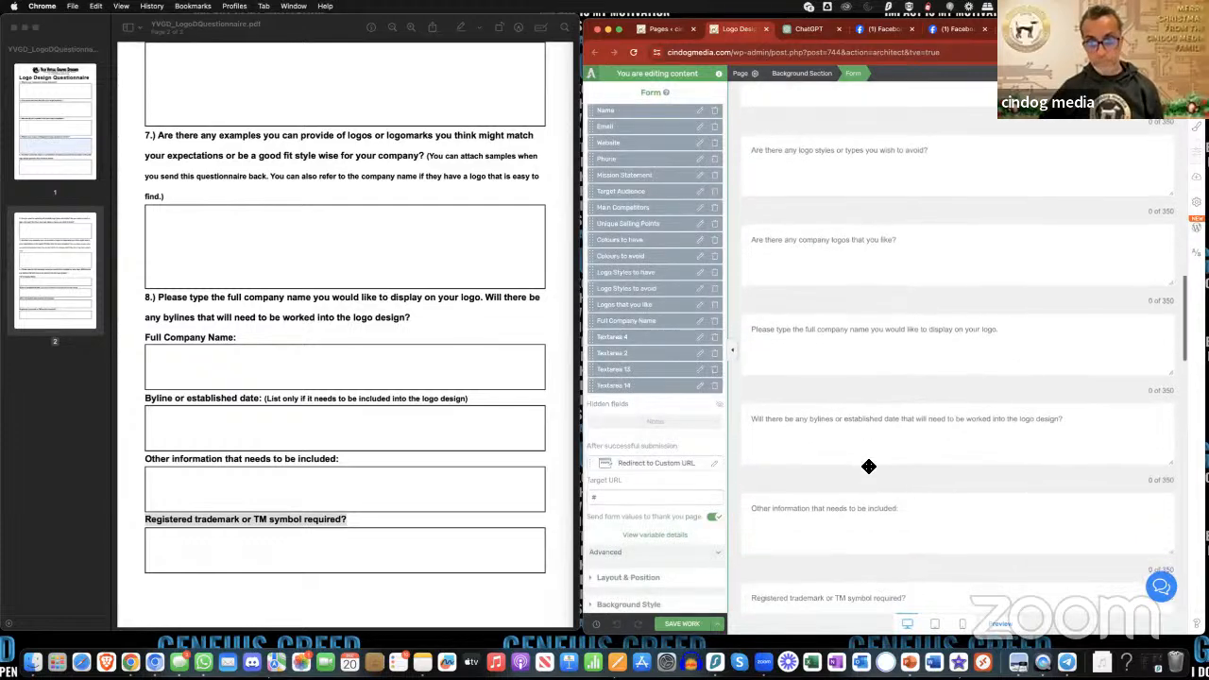
left_click(703, 352)
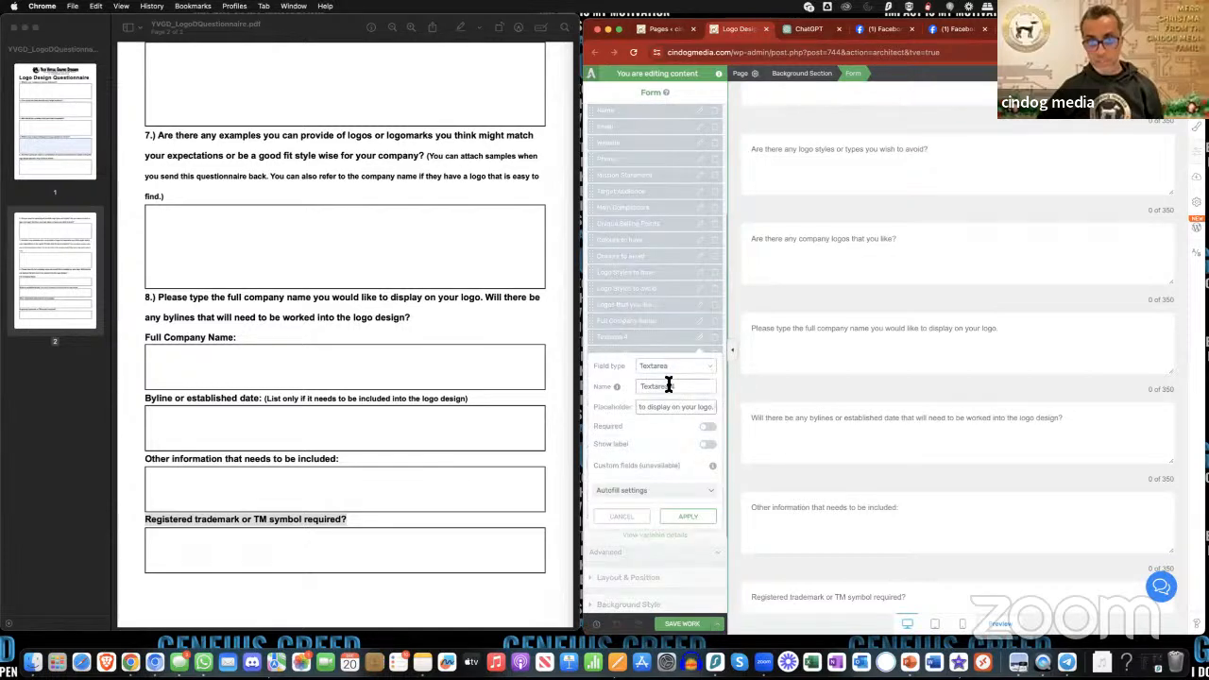
double_click(668, 385)
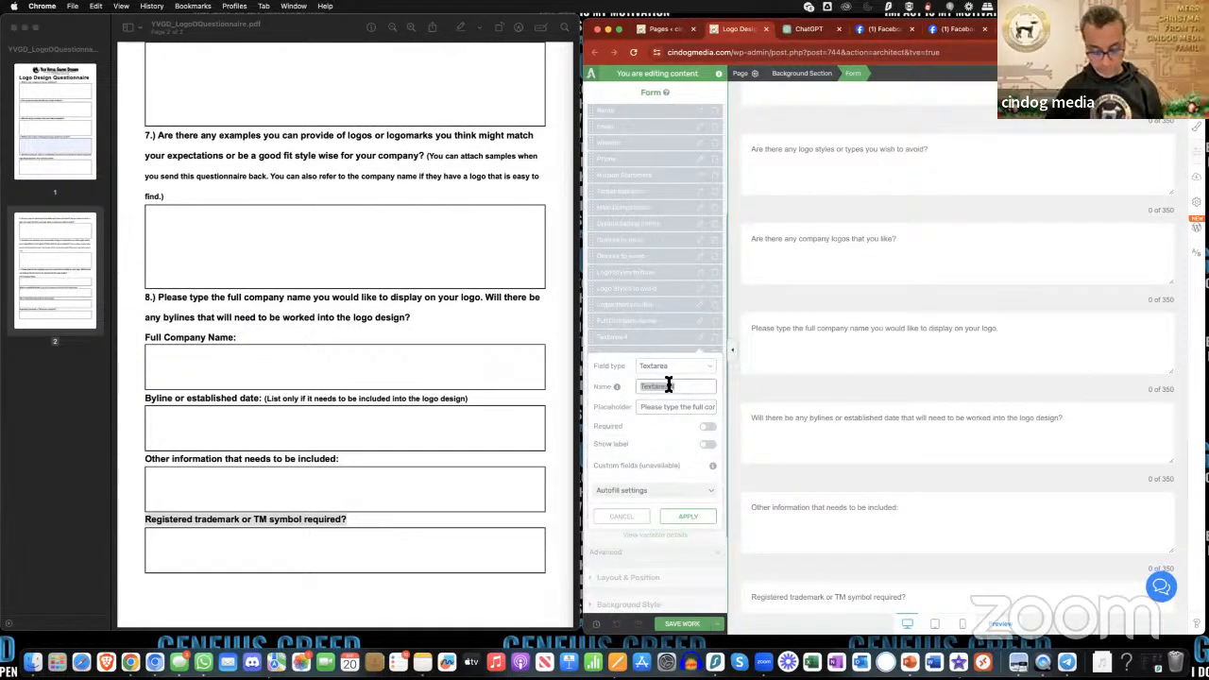
type("Byline and Establ")
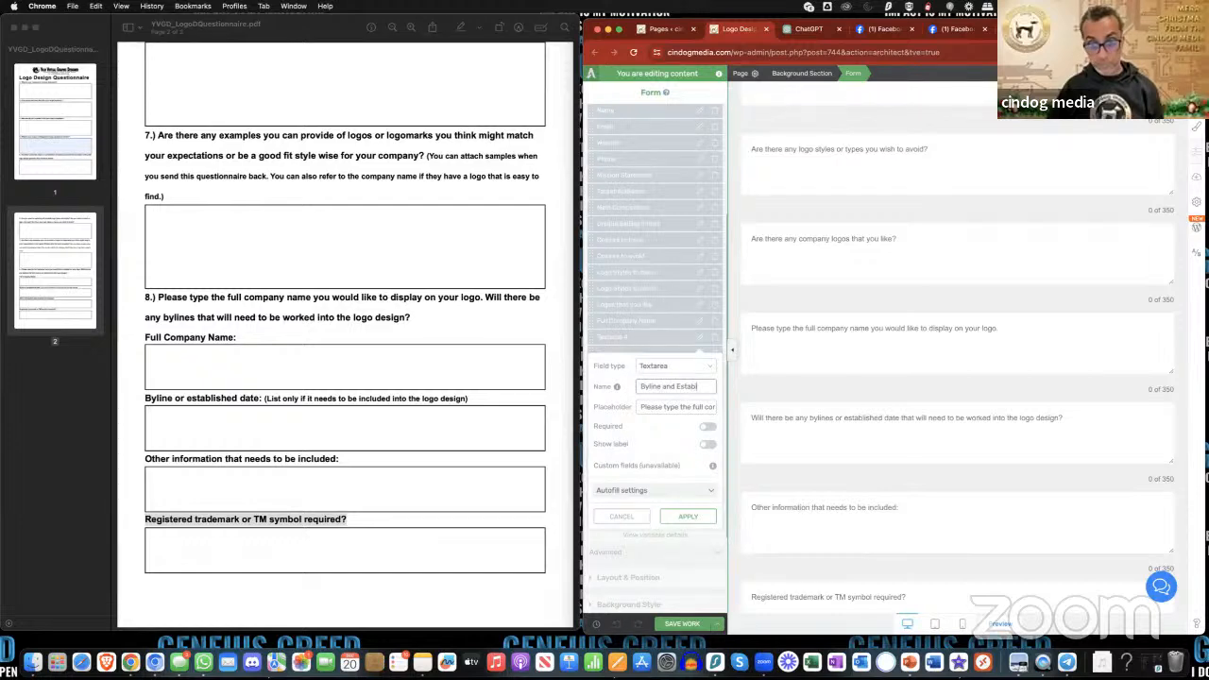
type("ished Date")
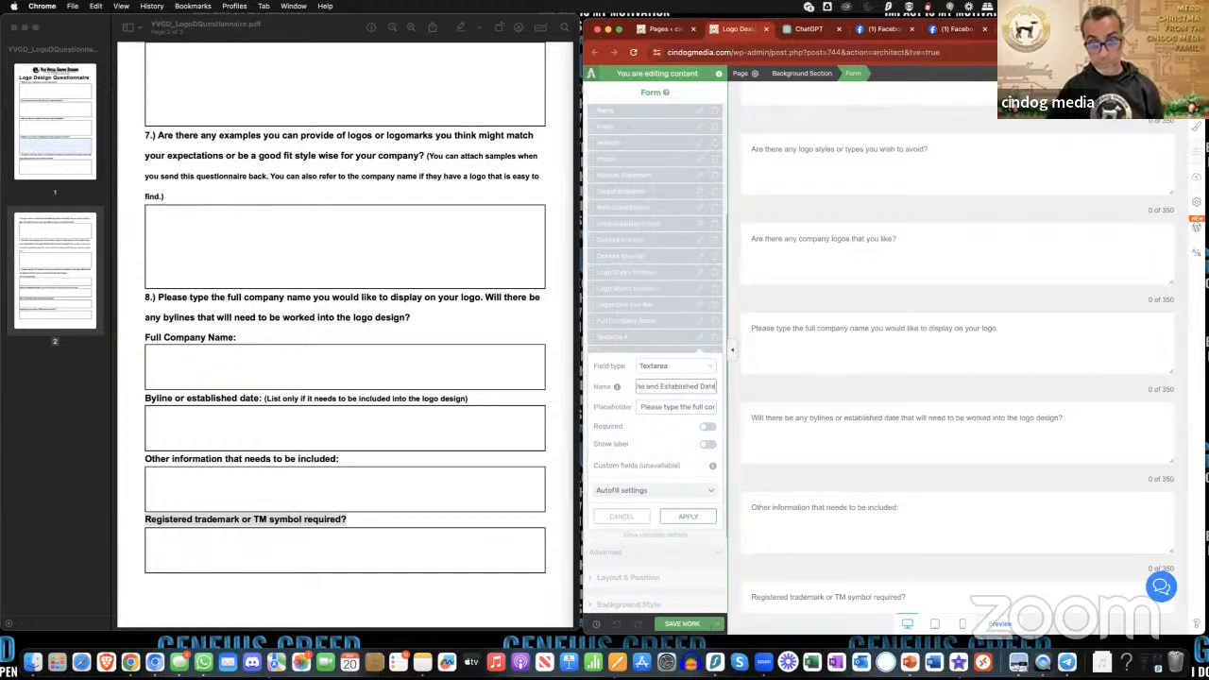
left_click(703, 517)
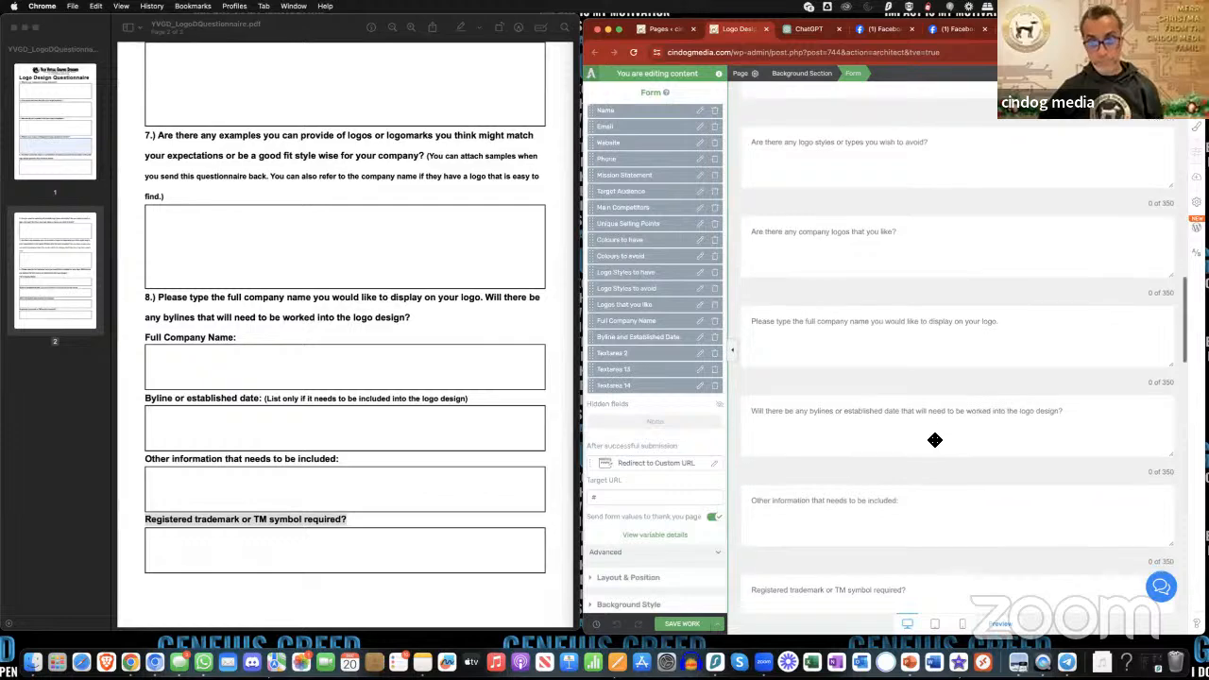
- Compare the order of the questions in the form with the names in the form fields list
scroll(935, 440, "down", 2)
scroll(935, 440, "down", 1)
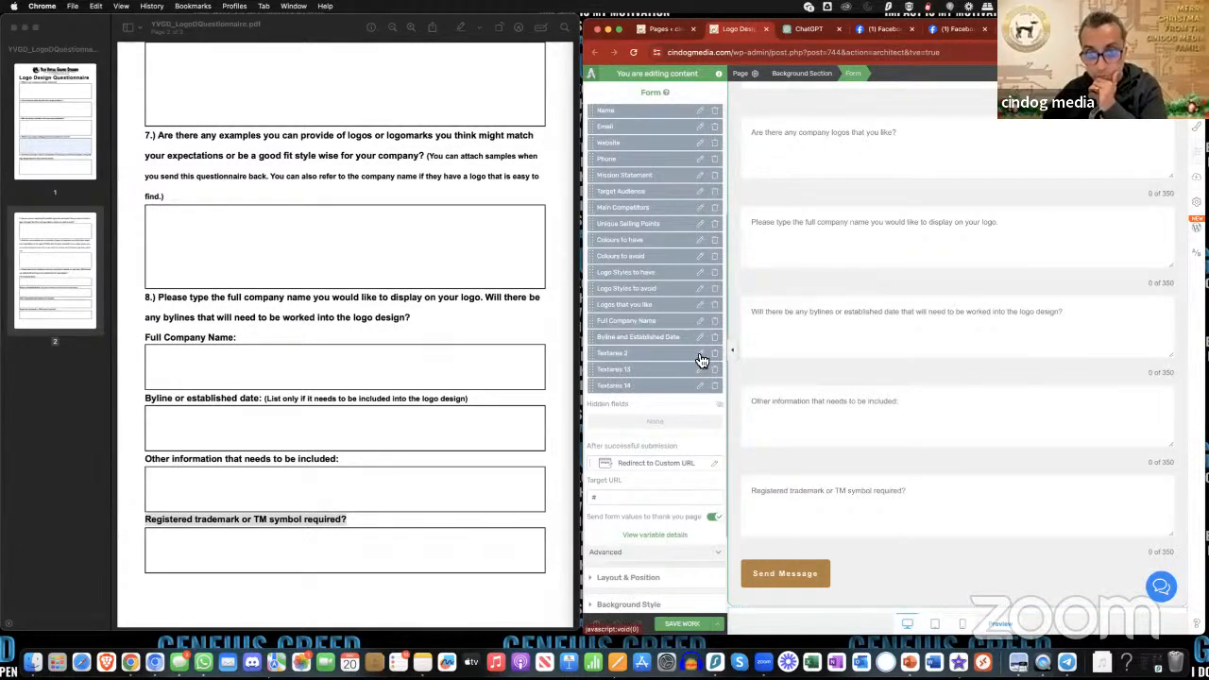
scroll(698, 357, "down", 3)
scroll(695, 357, "up", 1)
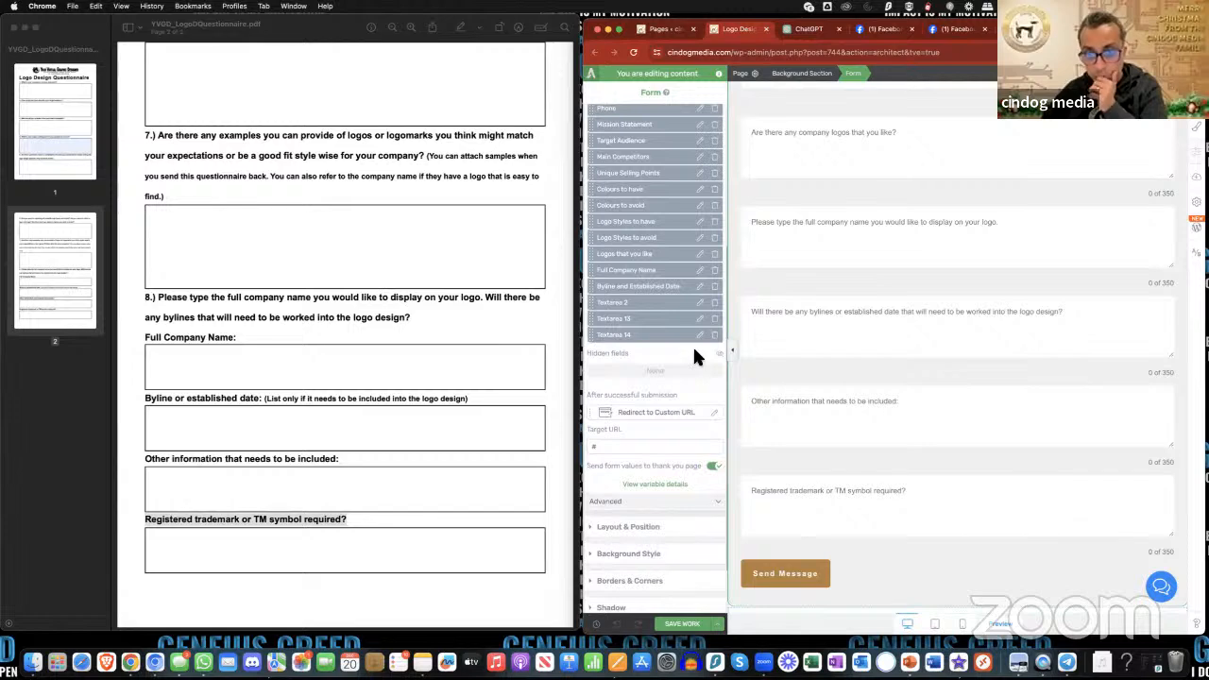
scroll(695, 357, "down", 2)
scroll(694, 358, "up", 2)
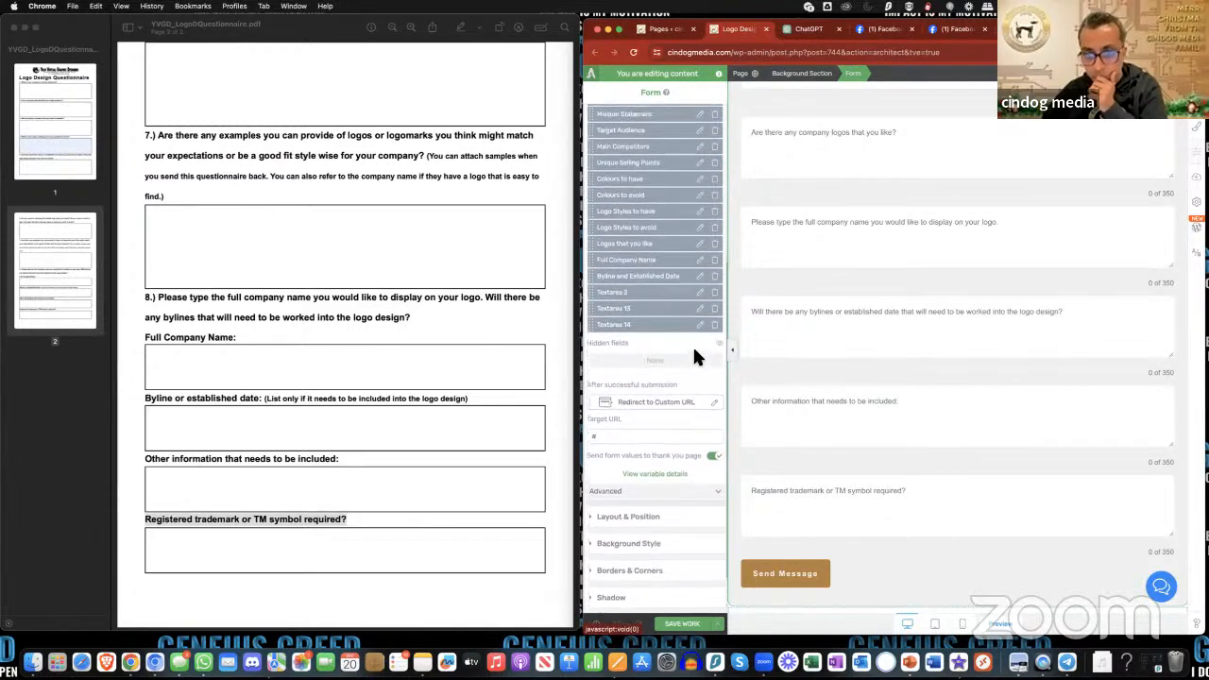
scroll(693, 345, "up", 4)
scroll(853, 338, "up", 10)
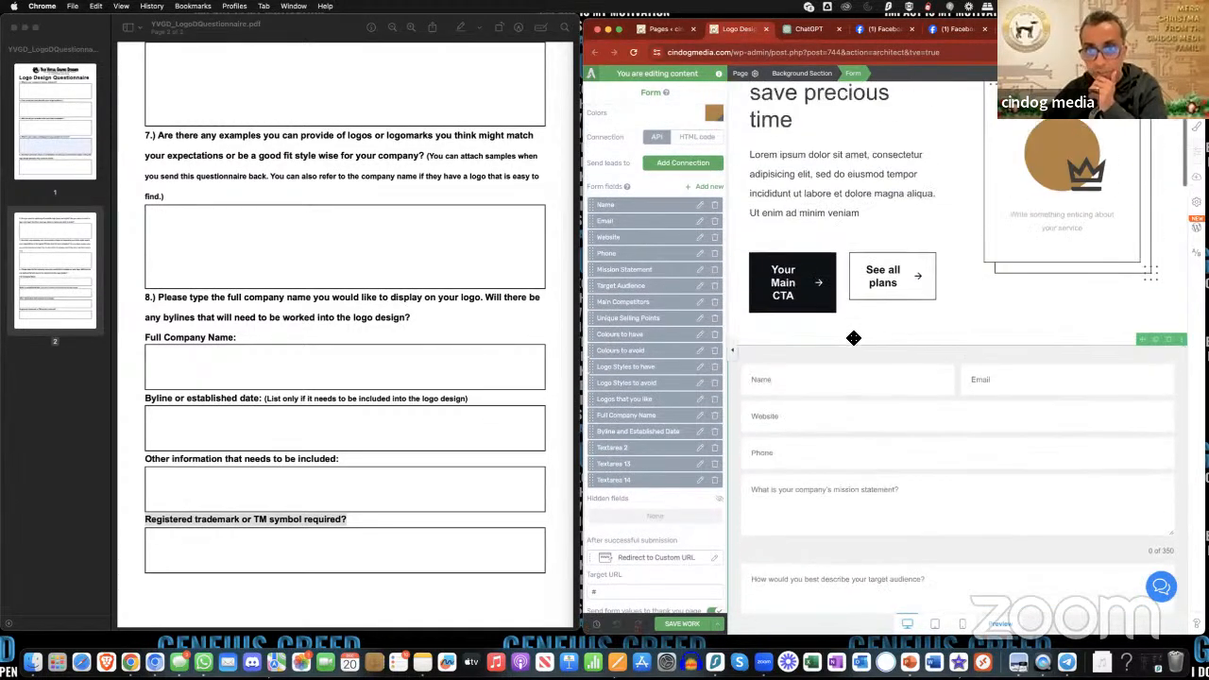
scroll(853, 337, "down", 2)
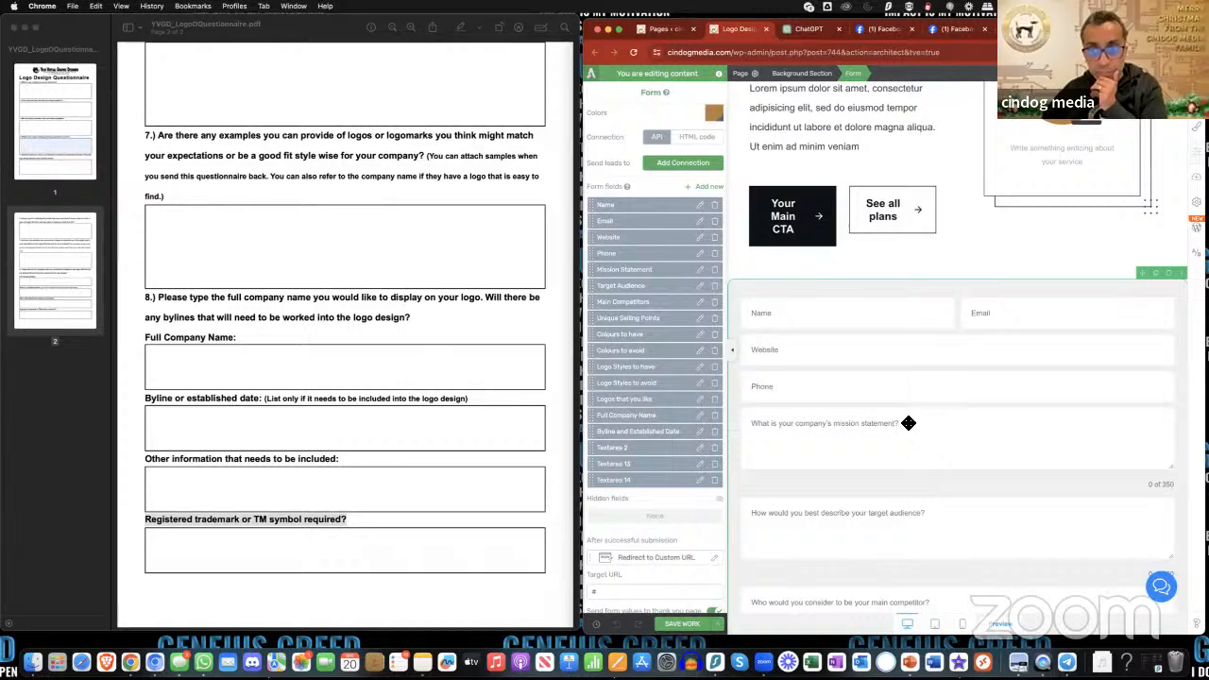
scroll(858, 419, "down", 2)
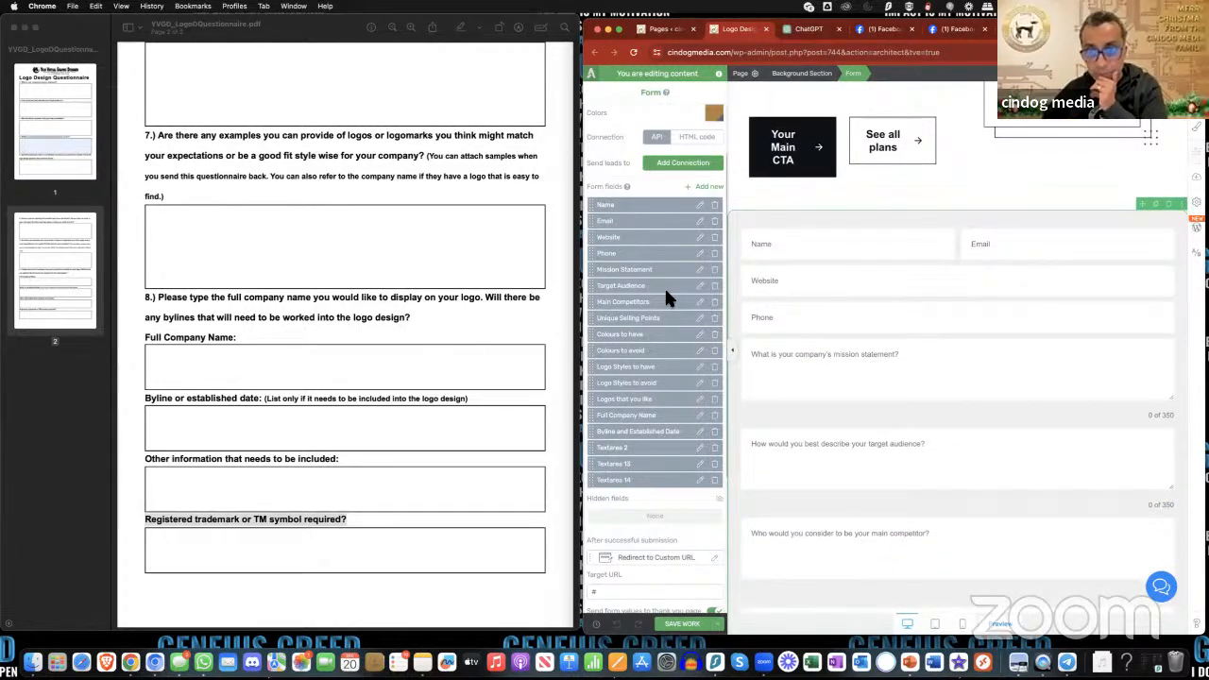
scroll(974, 447, "down", 2)
scroll(974, 447, "down", 2)
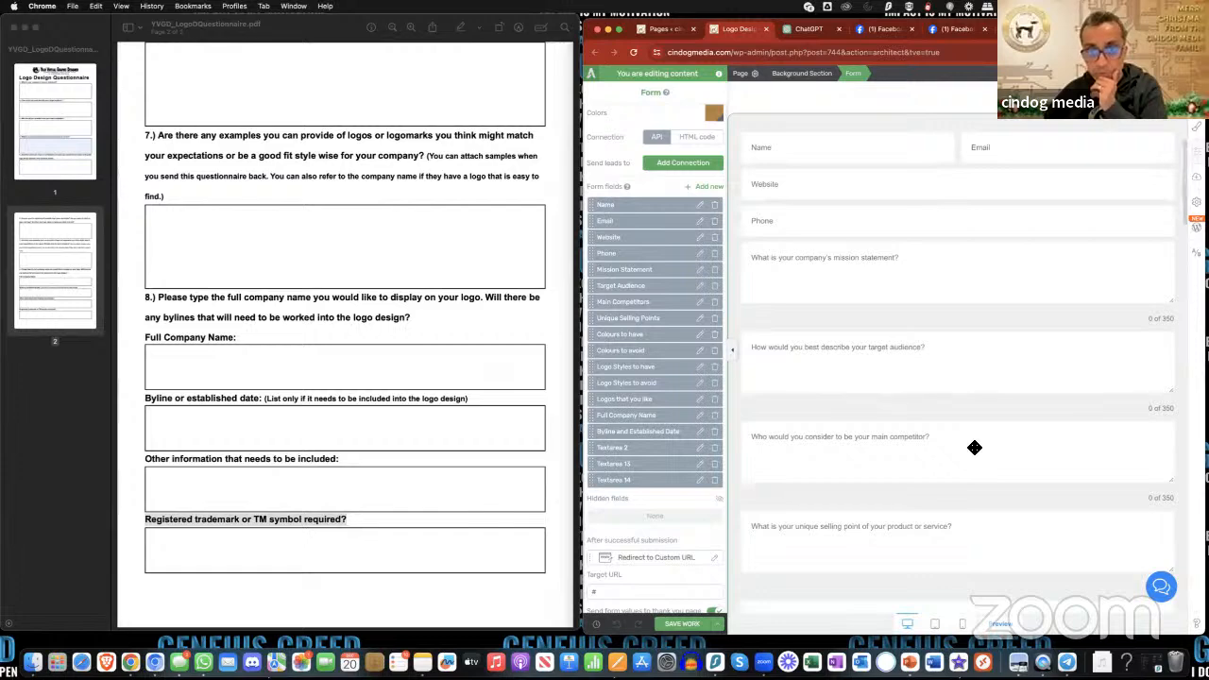
scroll(851, 464, "down", 2)
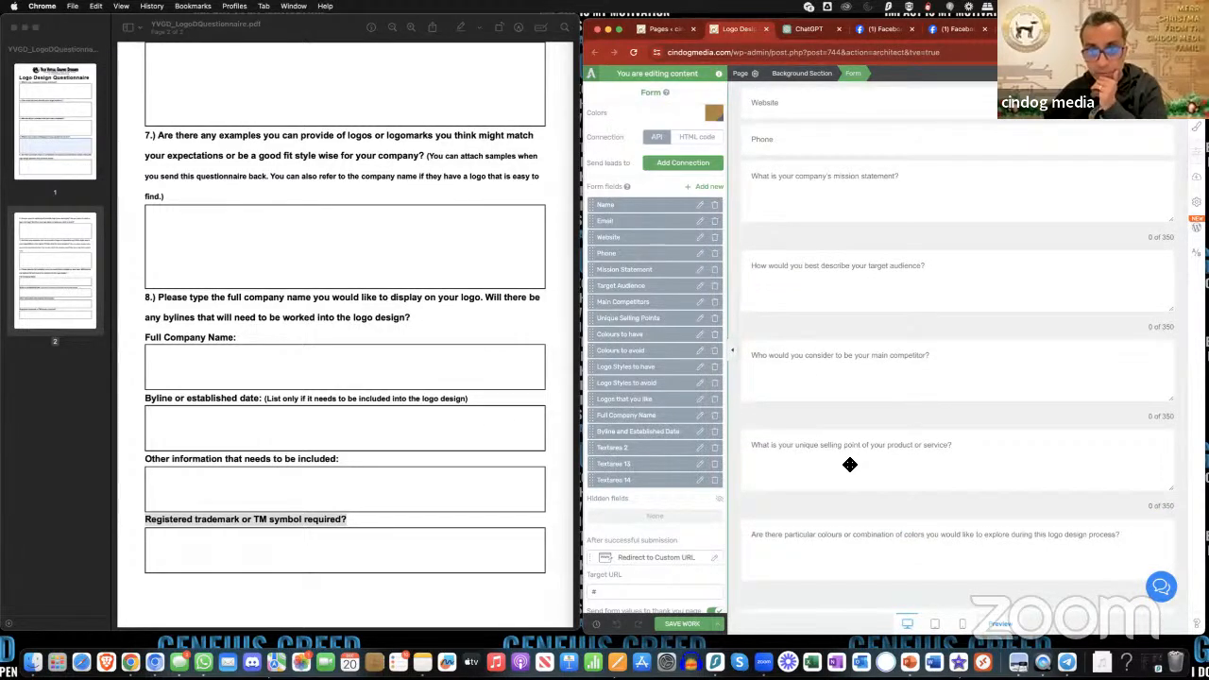
scroll(898, 491, "down", 1)
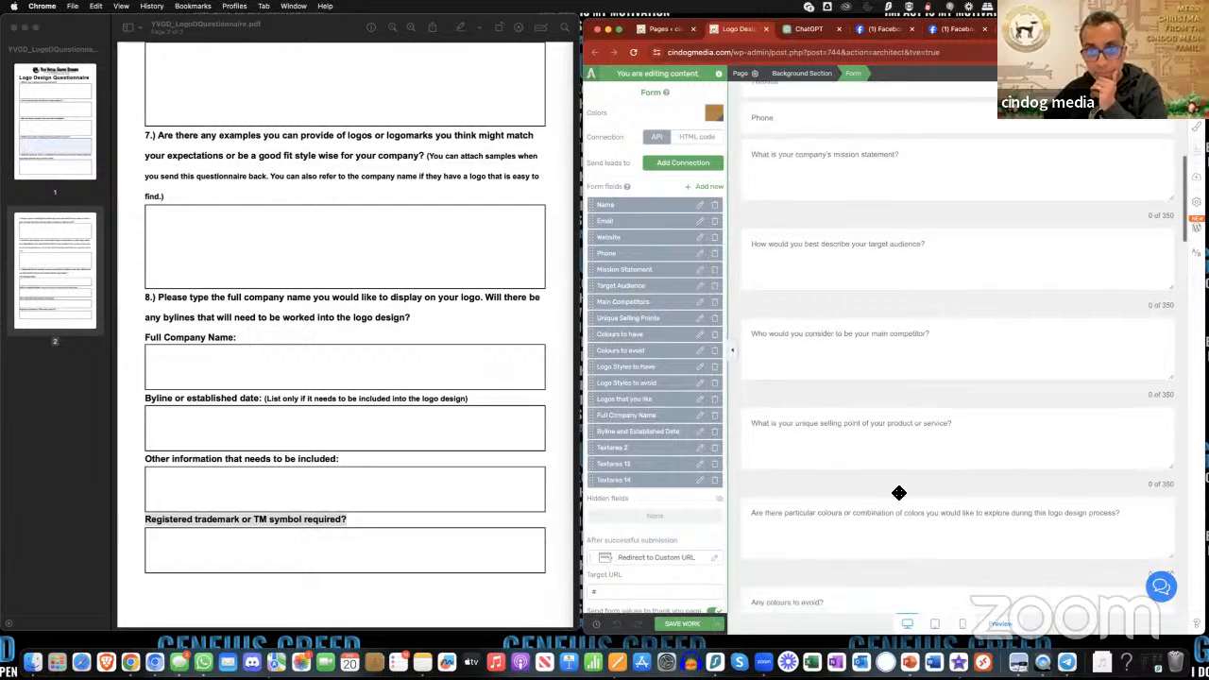
scroll(899, 493, "down", 1)
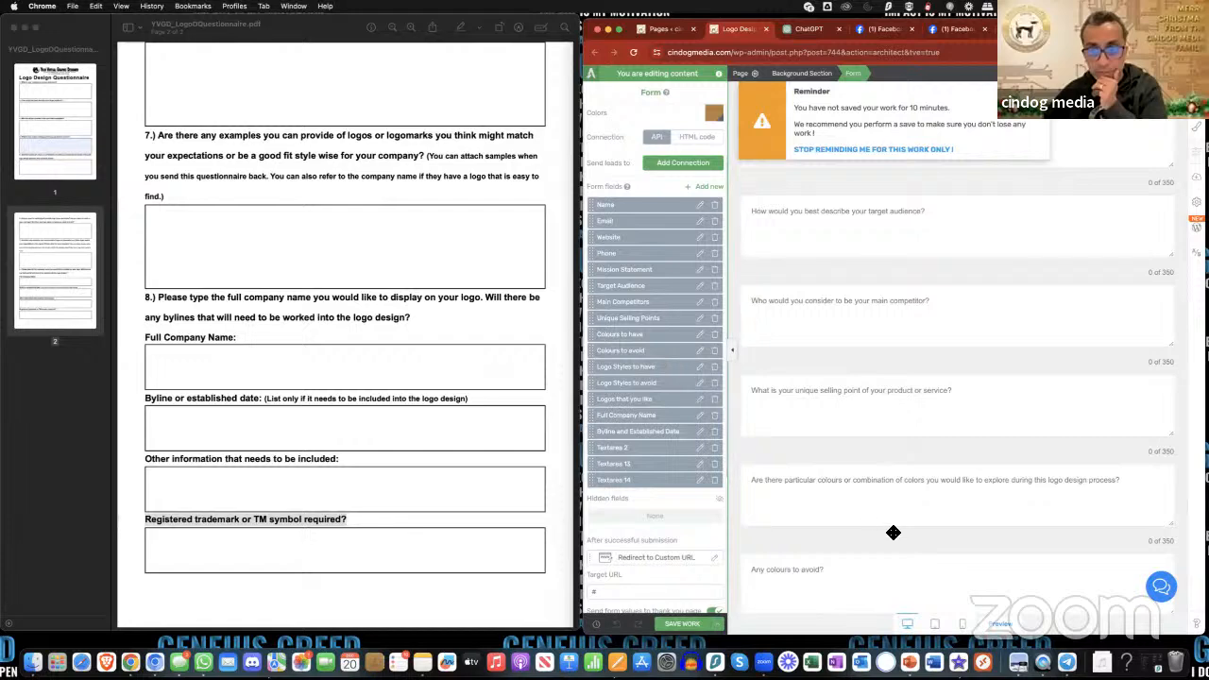
scroll(894, 533, "down", 3)
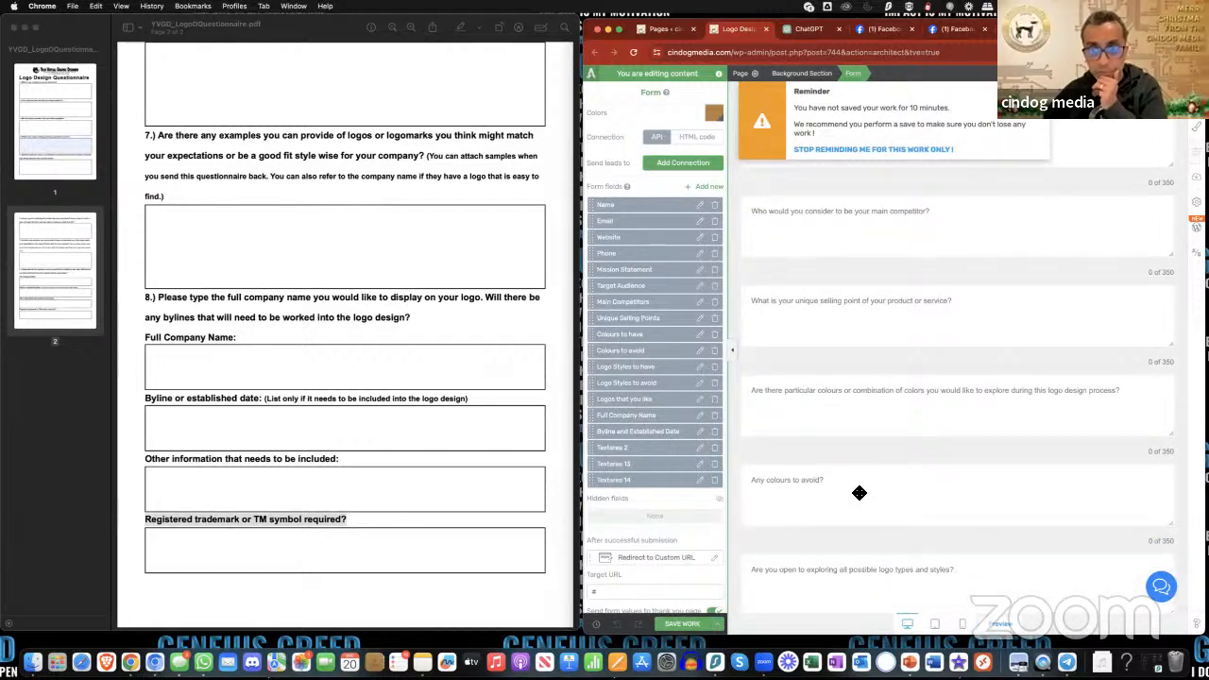
scroll(855, 490, "down", 3)
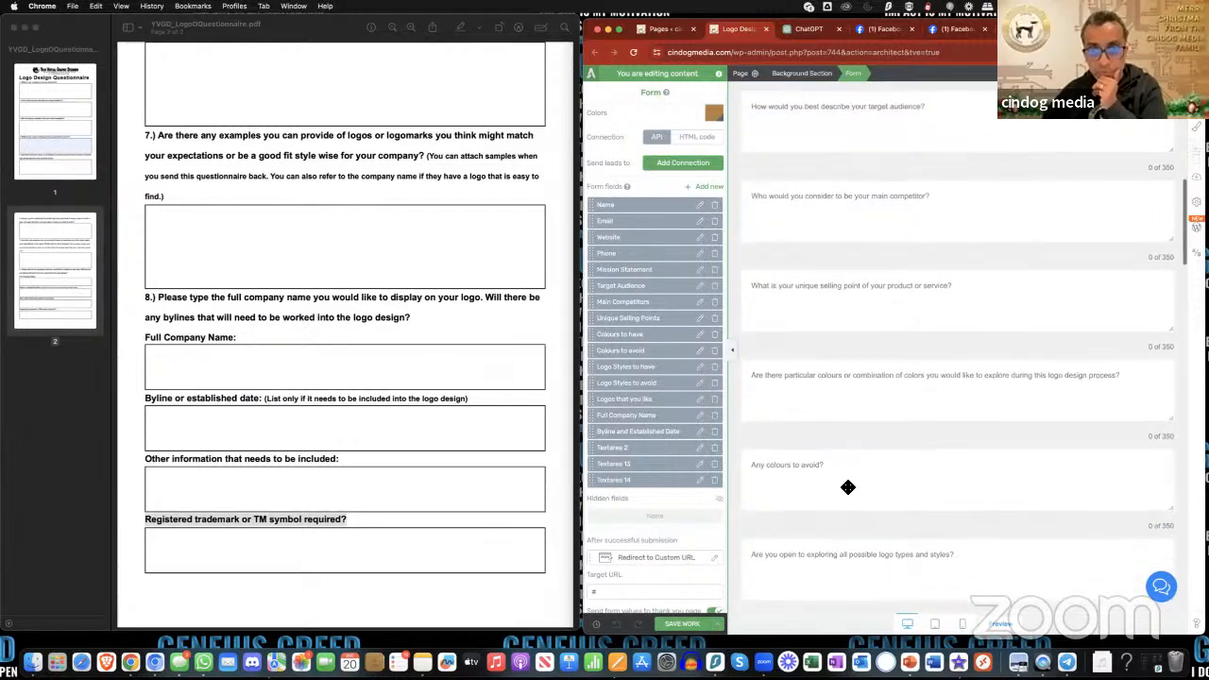
scroll(848, 486, "down", 3)
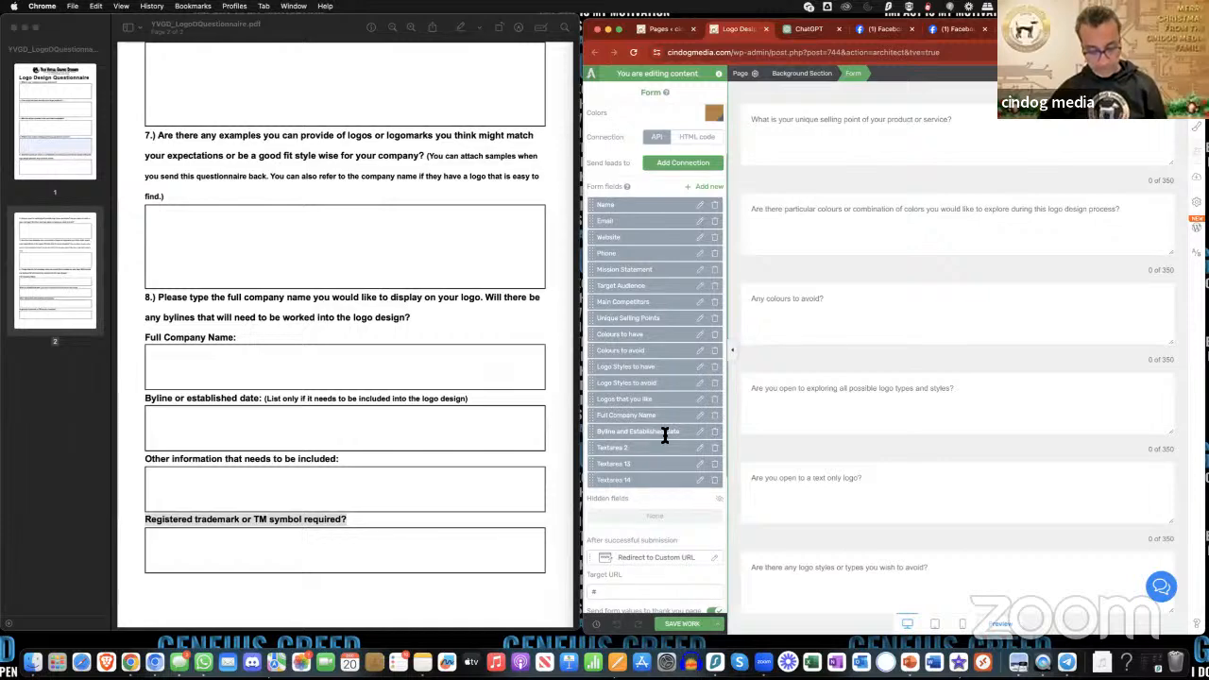
- Rename the "Byline and Established Date" field, which holds the full company name question, to the placeholder name "a" and apply it
left_click(702, 432)
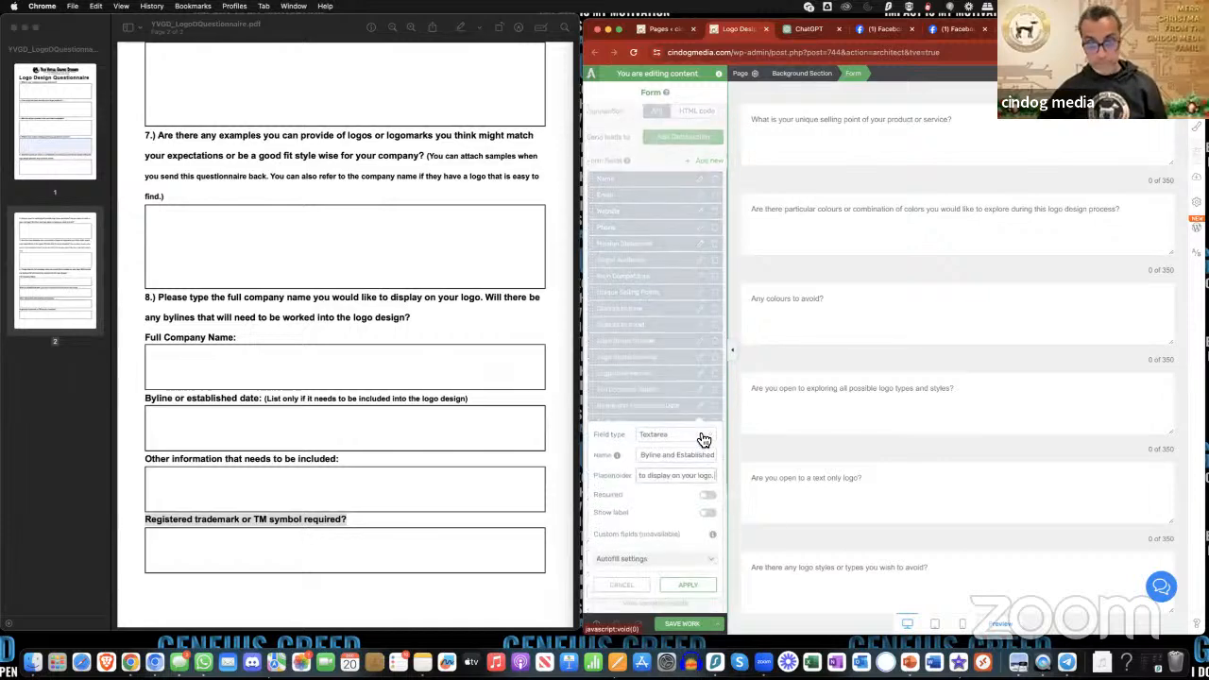
triple_click(677, 455)
key("ctrl+c")
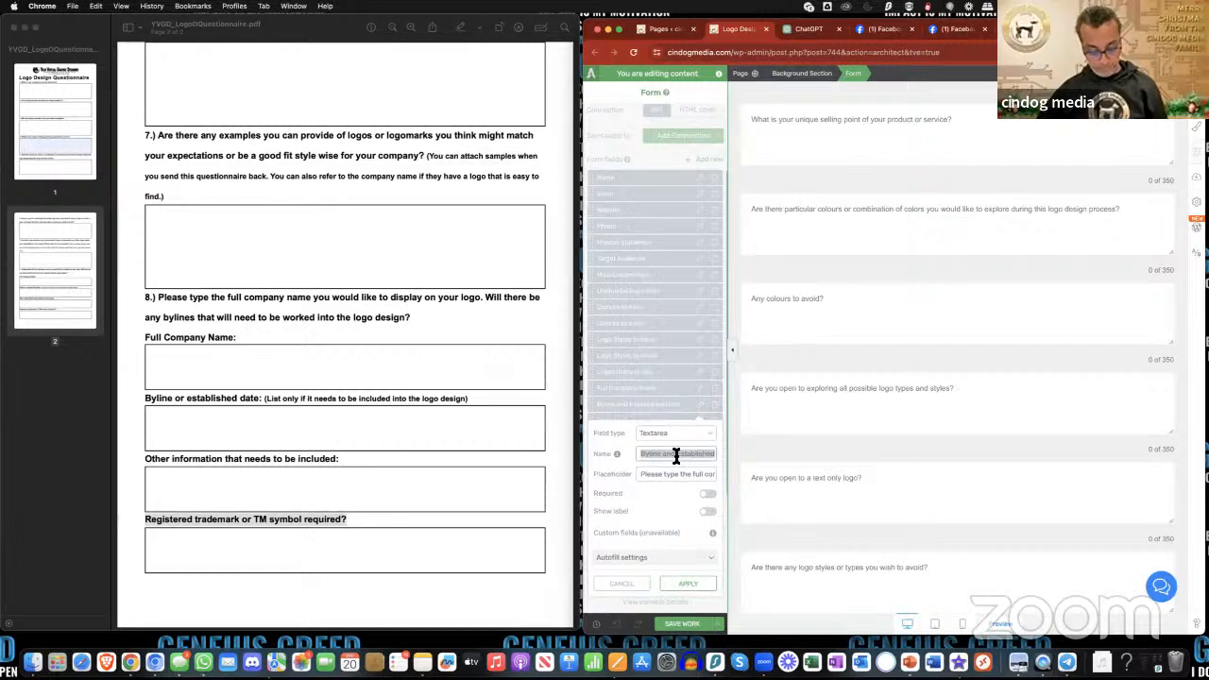
key("BackSpace")
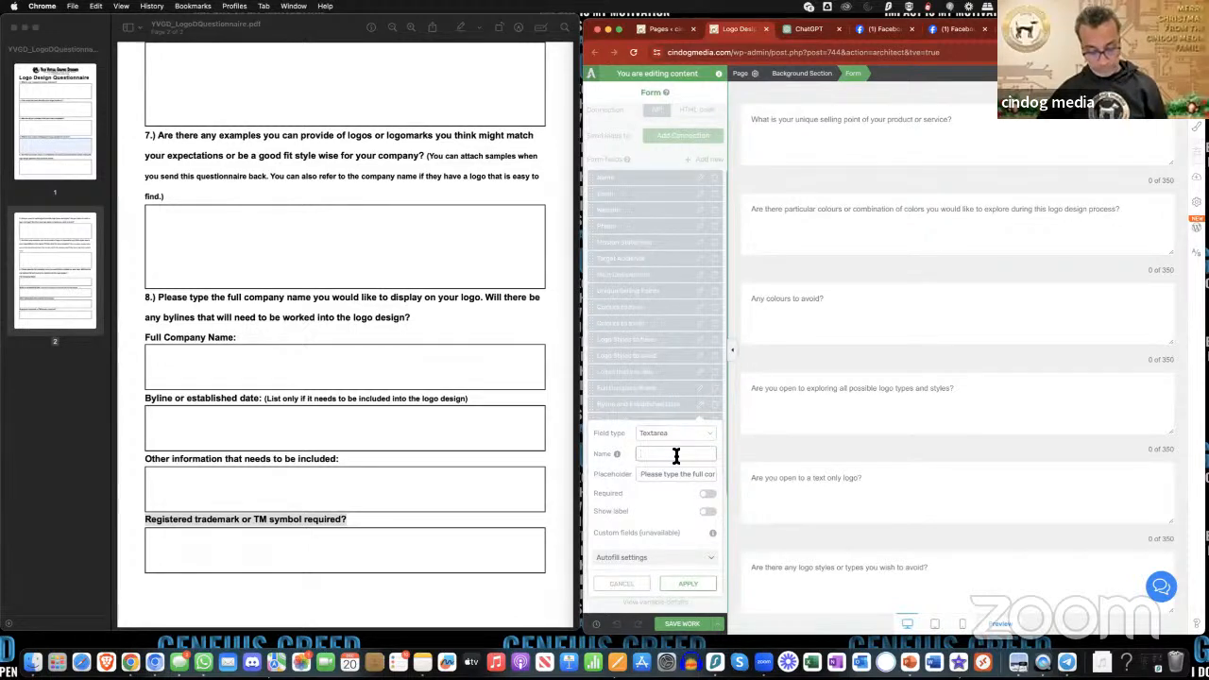
type("'")
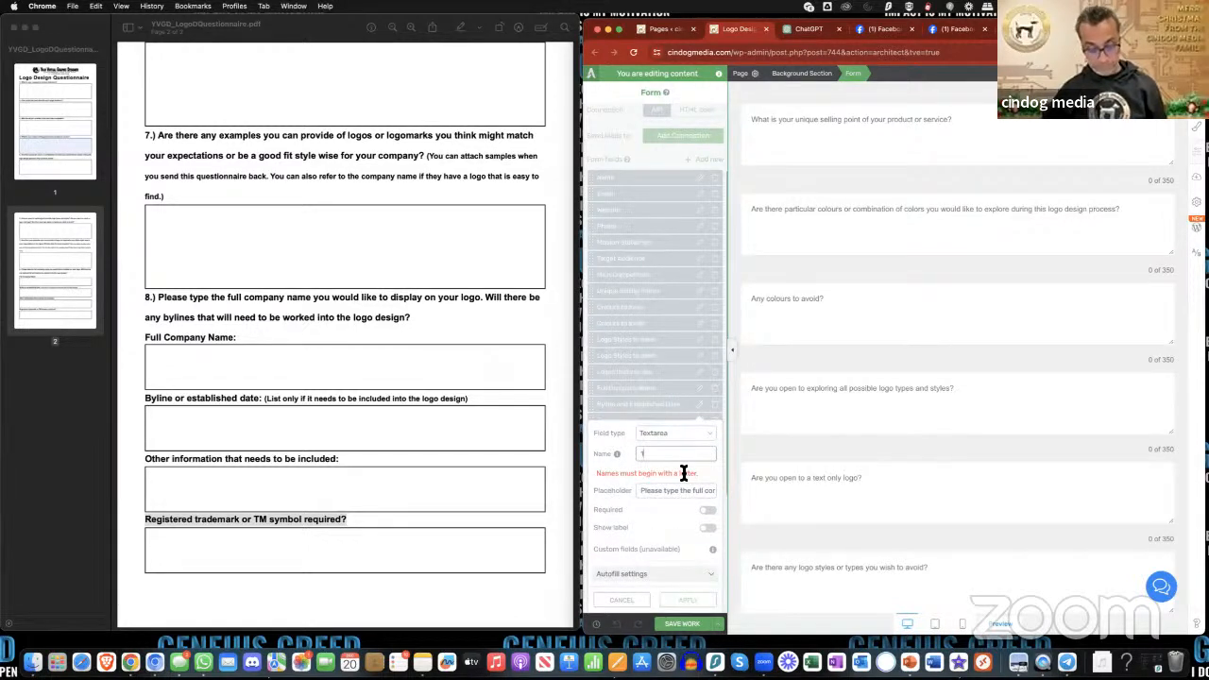
key("BackSpace")
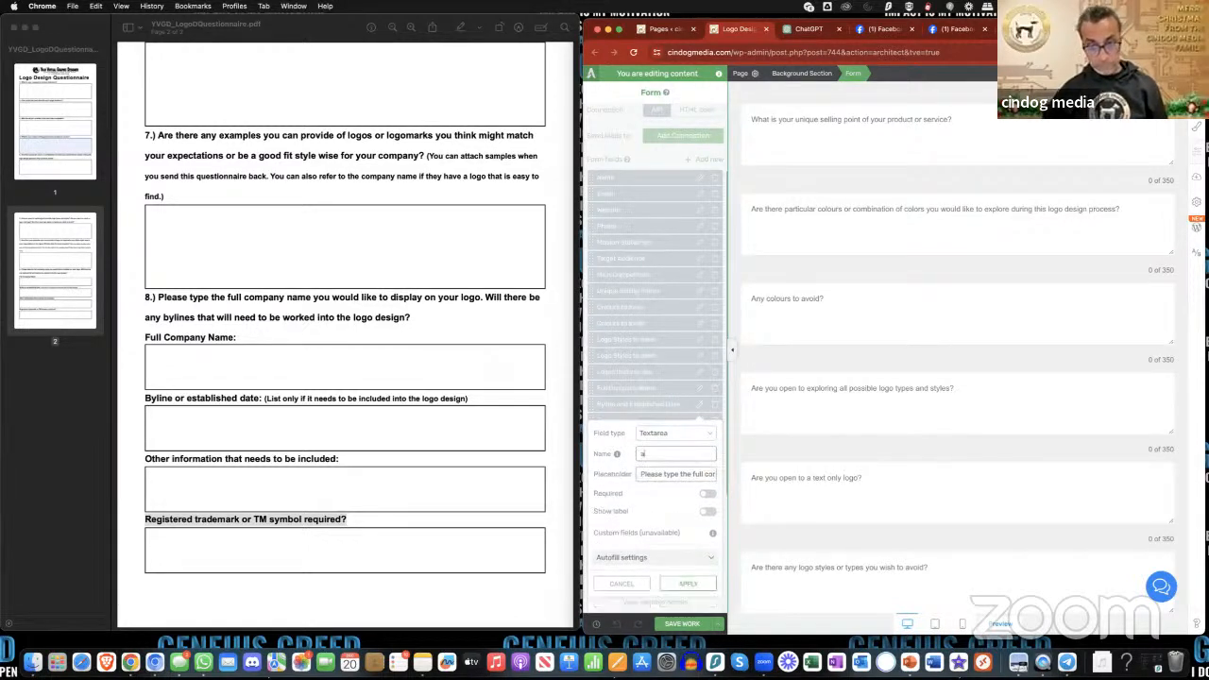
left_click(688, 583)
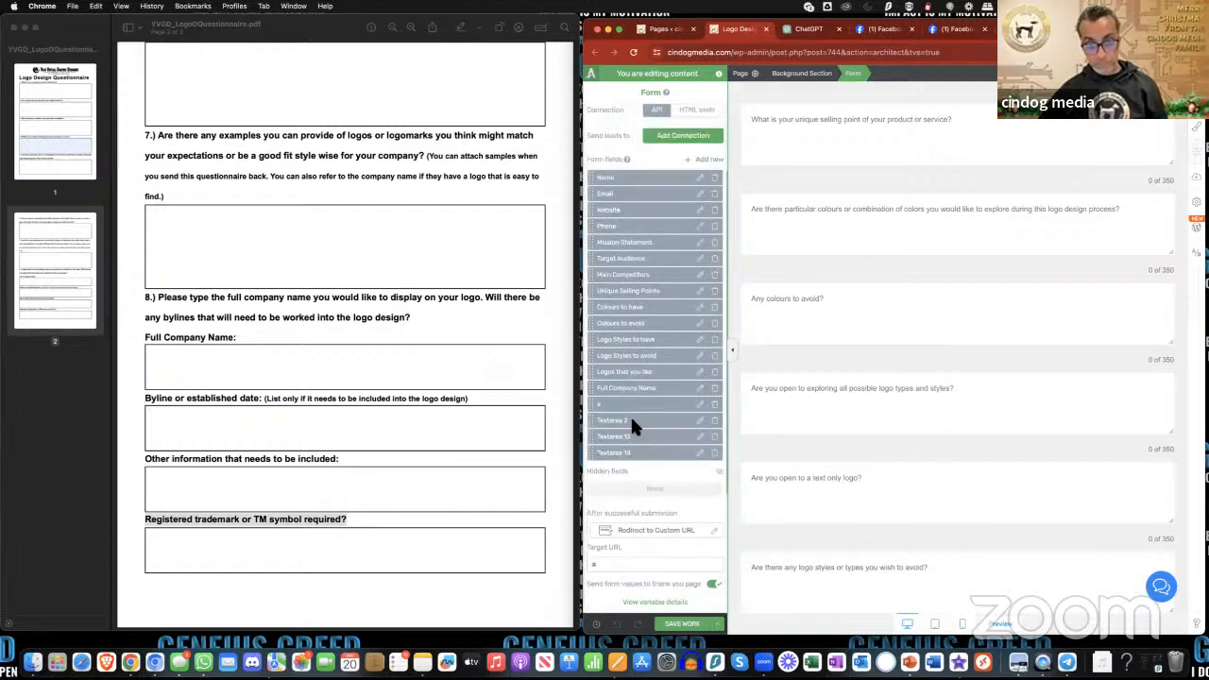
- Rename the Textarea 2 field to "Byline and Established Date" and apply it
left_click(701, 421)
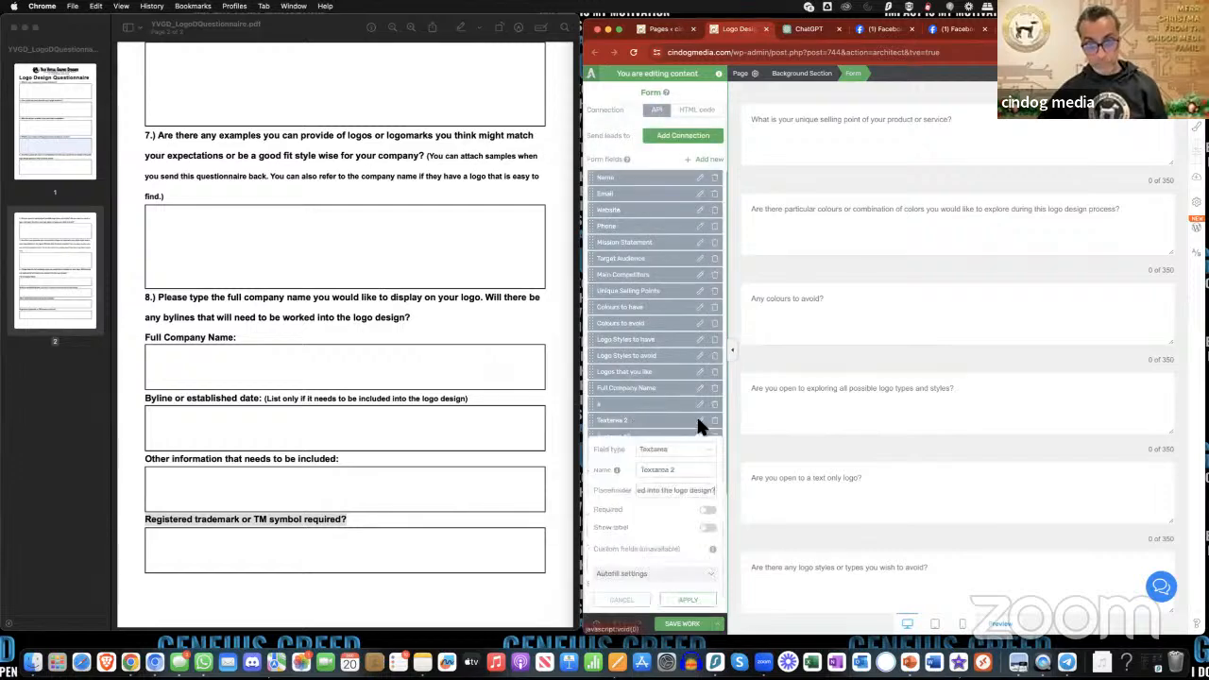
triple_click(665, 460)
key("ctrl+v")
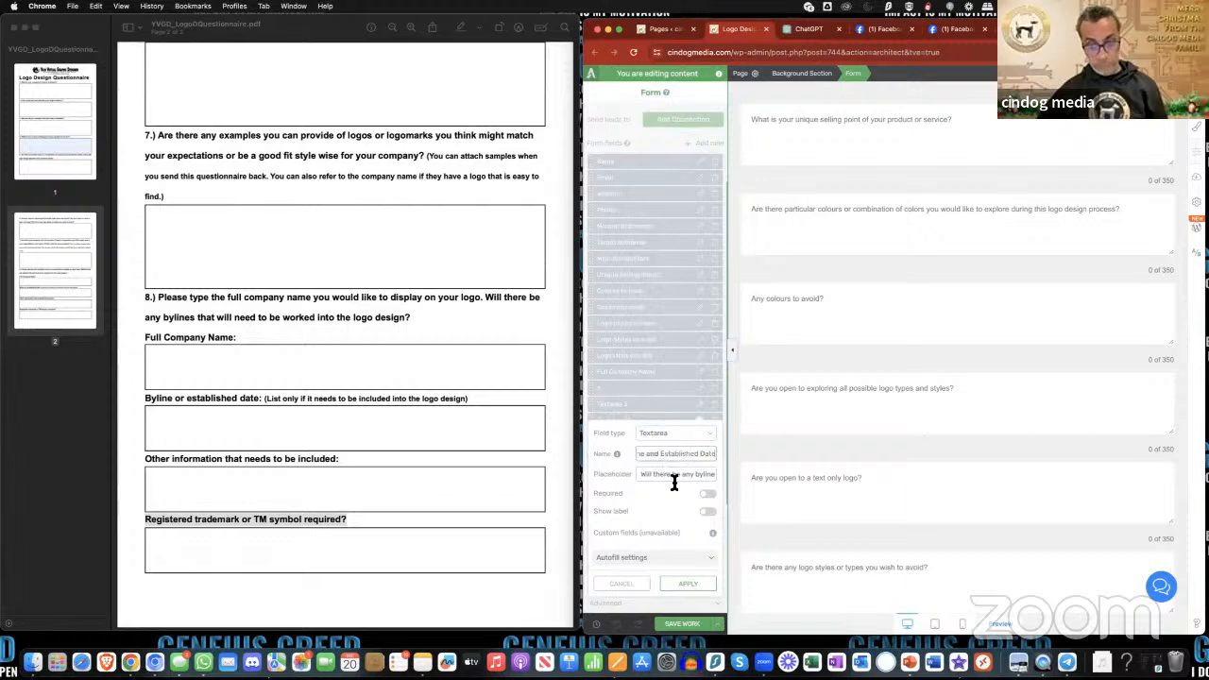
left_click(688, 583)
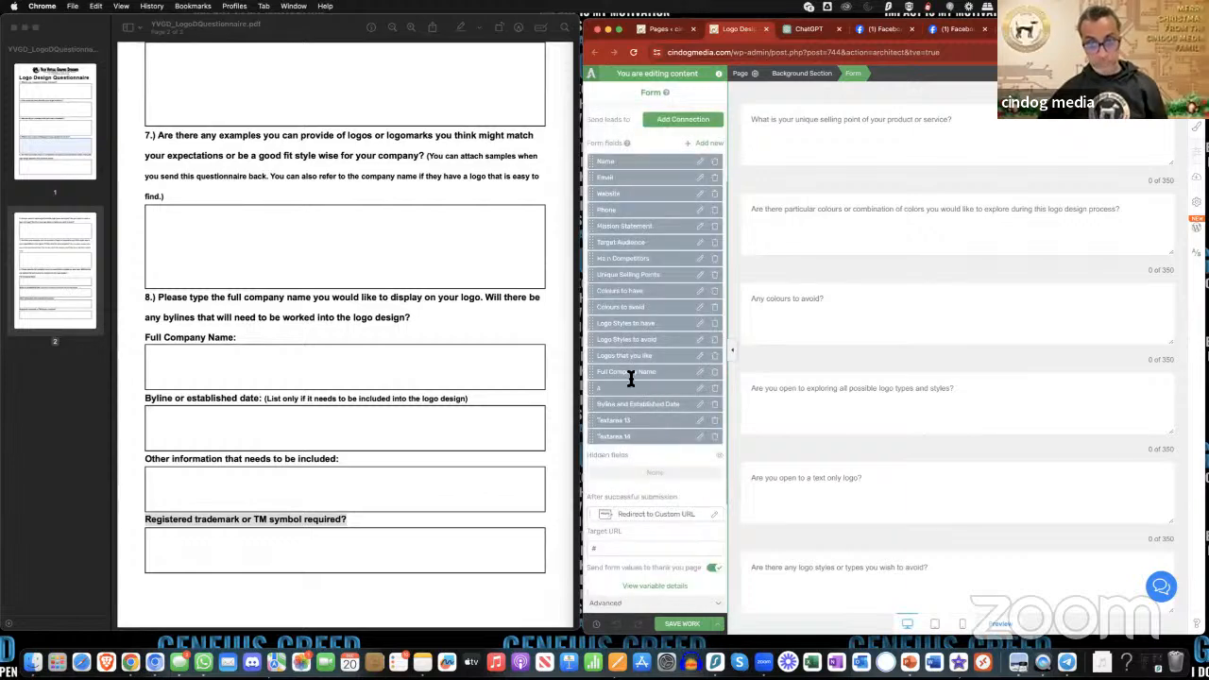
- Rename the "Full Company Name" field, which holds the liked company logos question, to "b" and apply it
left_click(701, 375)
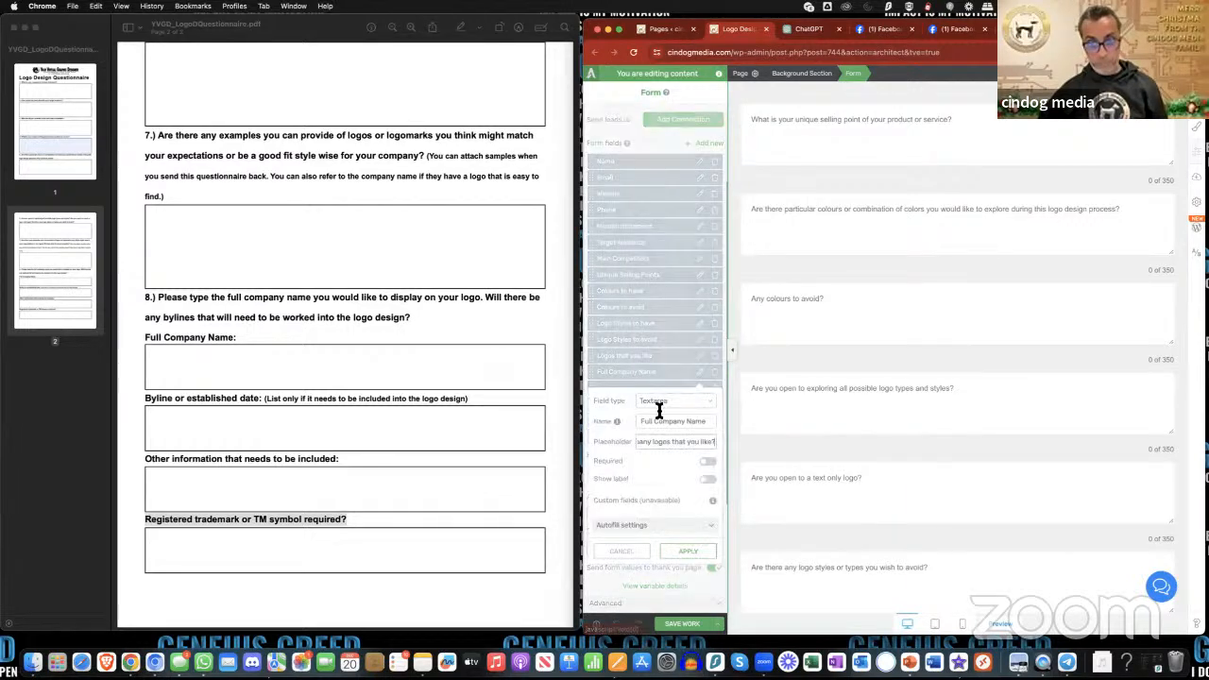
triple_click(665, 422)
key("BackSpace")
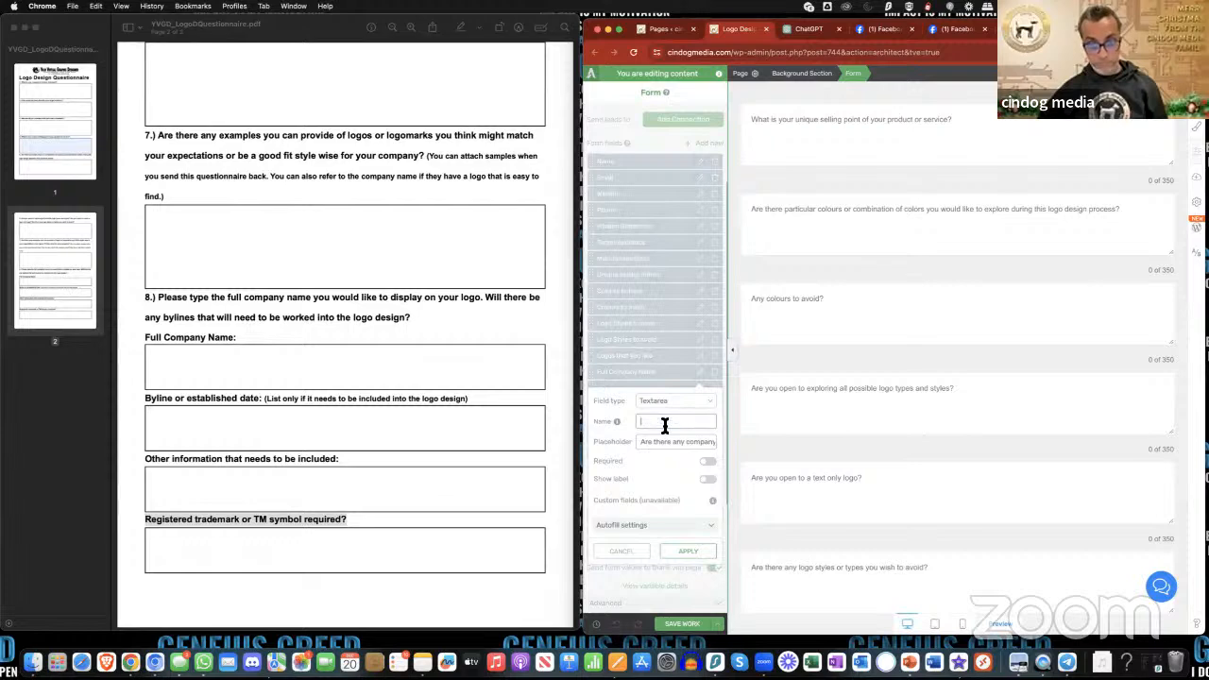
left_click(688, 553)
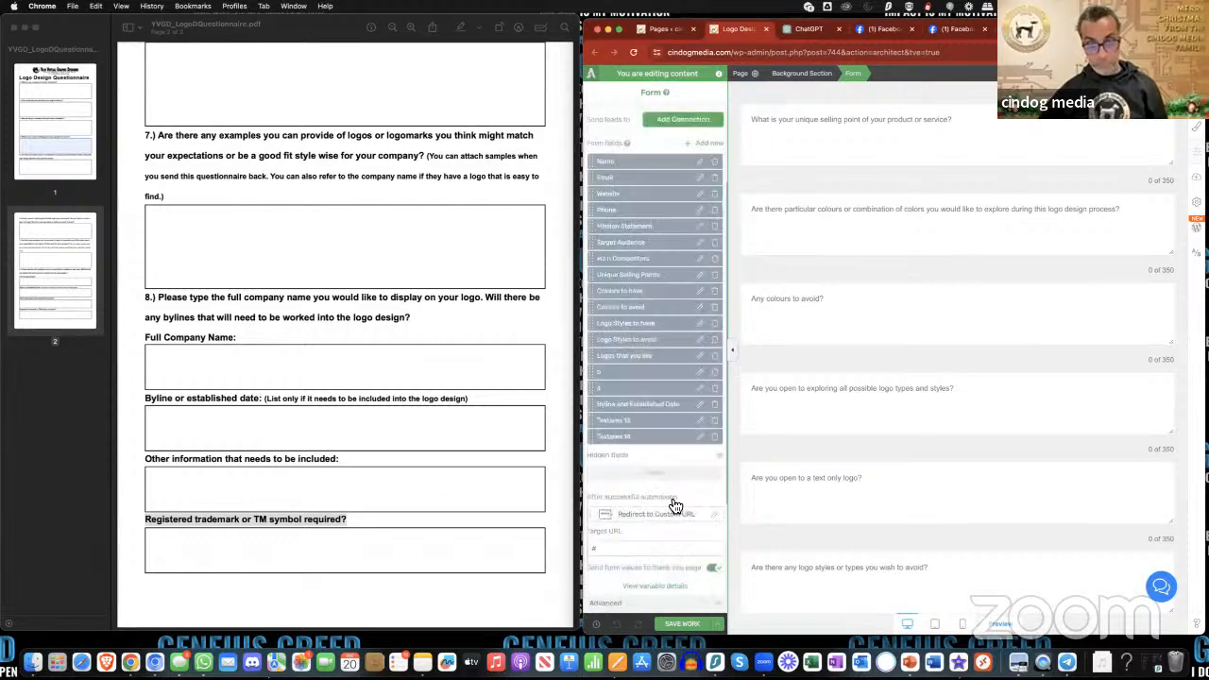
- Rename field "a" to "Full Company Name" and apply it
left_click(700, 387)
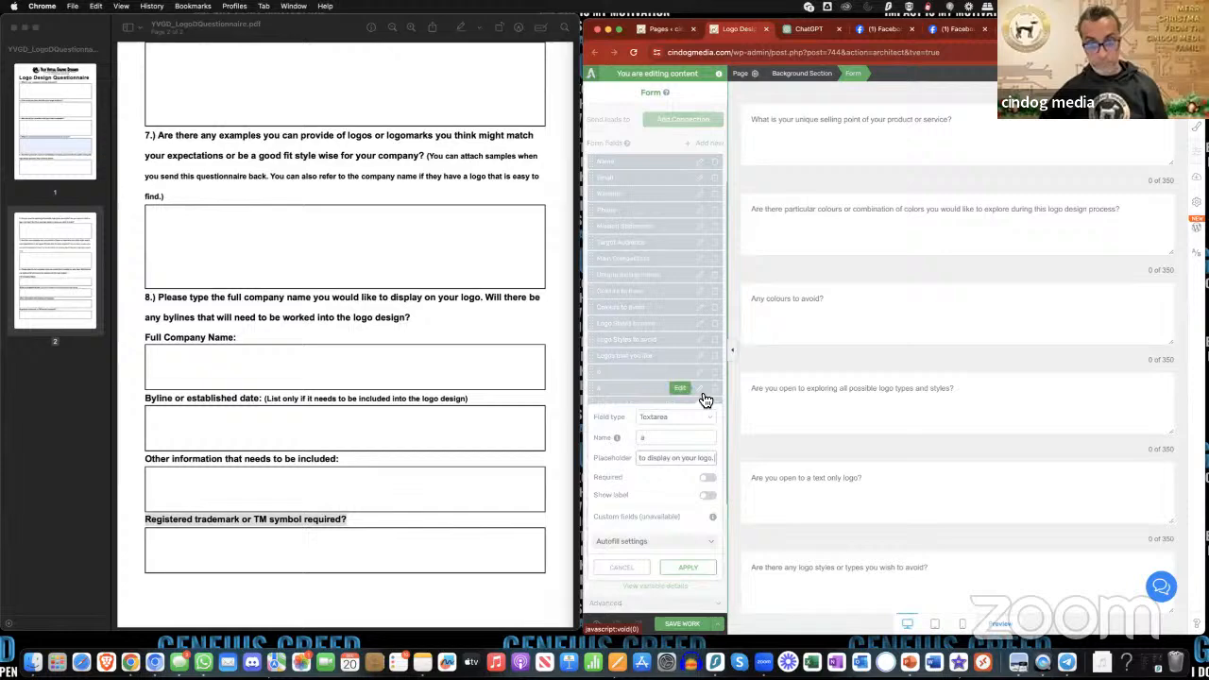
double_click(671, 437)
type("Full Company Name")
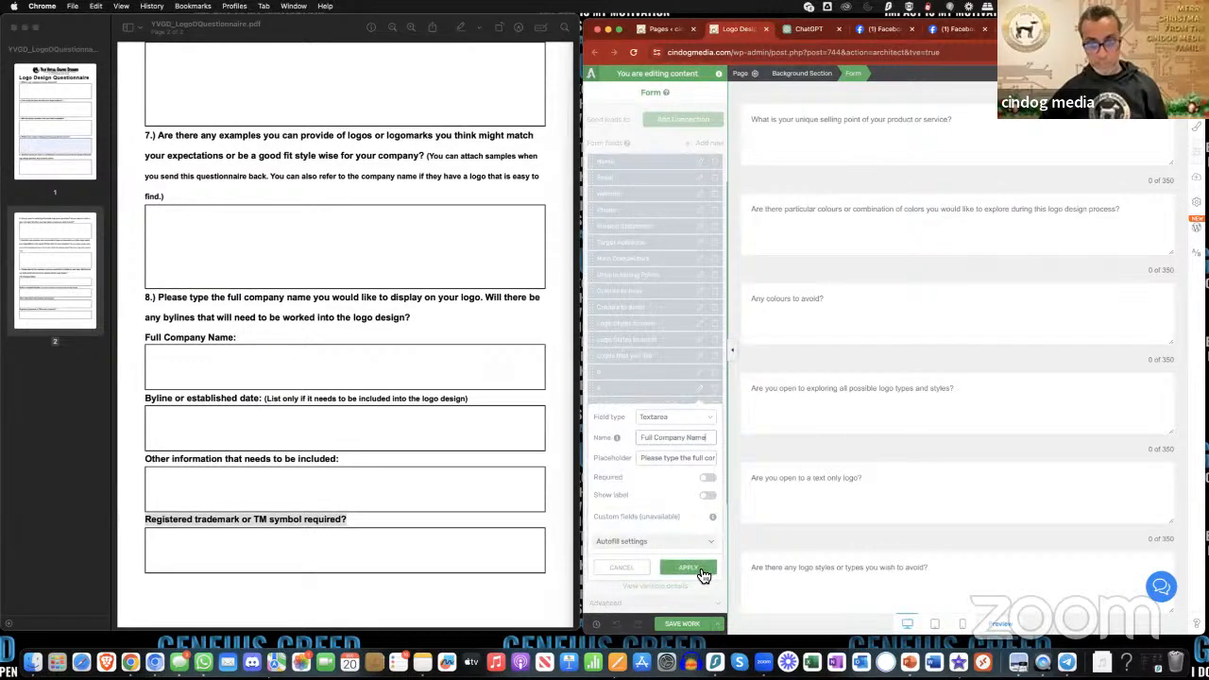
left_click(702, 573)
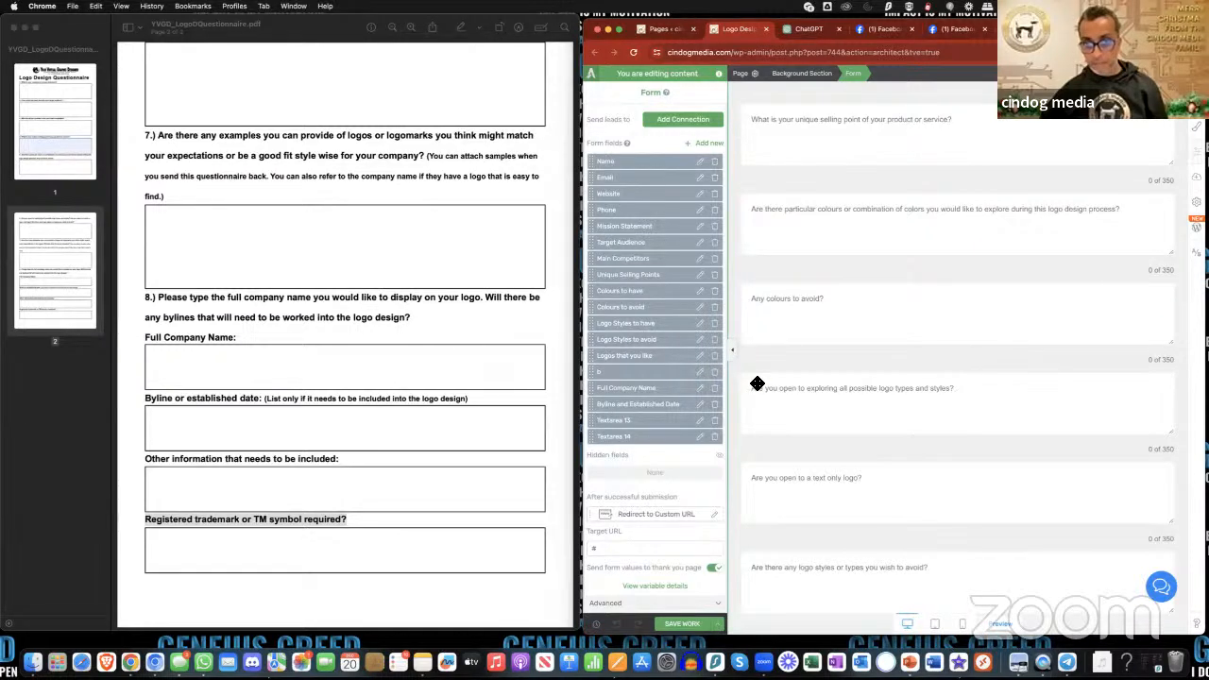
- Check the question order in the form and rename the "Logos that you like" field, which holds the logo styles to avoid question, to "c"
scroll(796, 388, "up", 2)
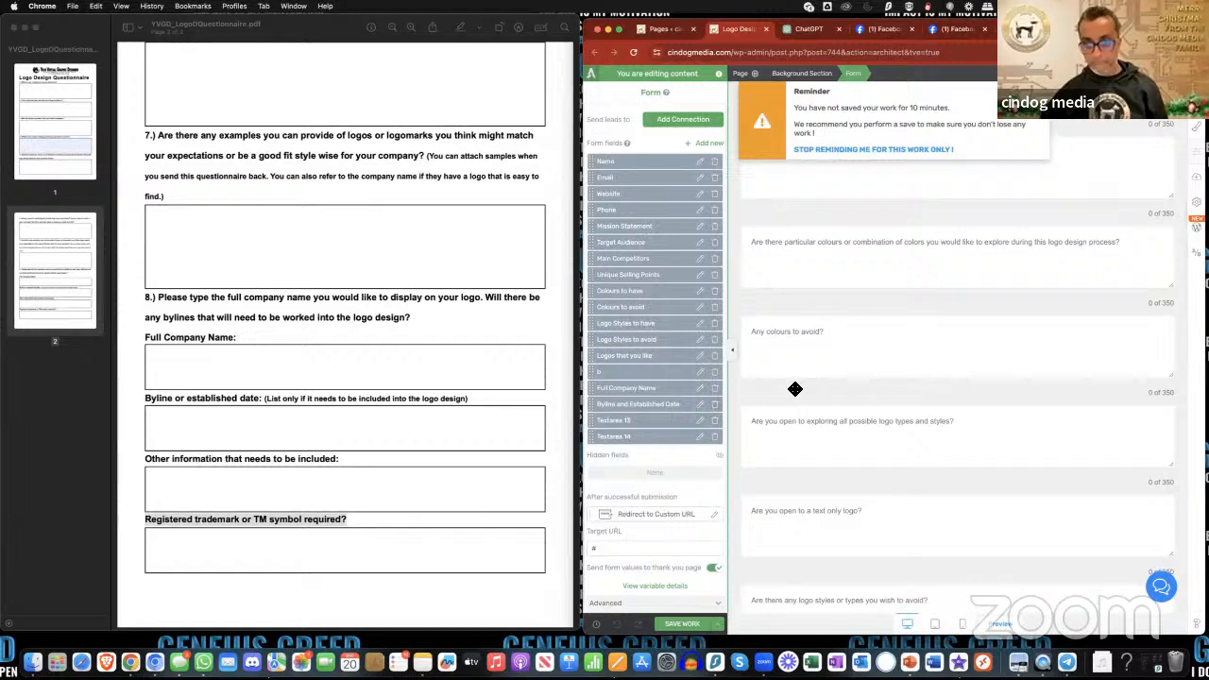
scroll(796, 388, "down", 1)
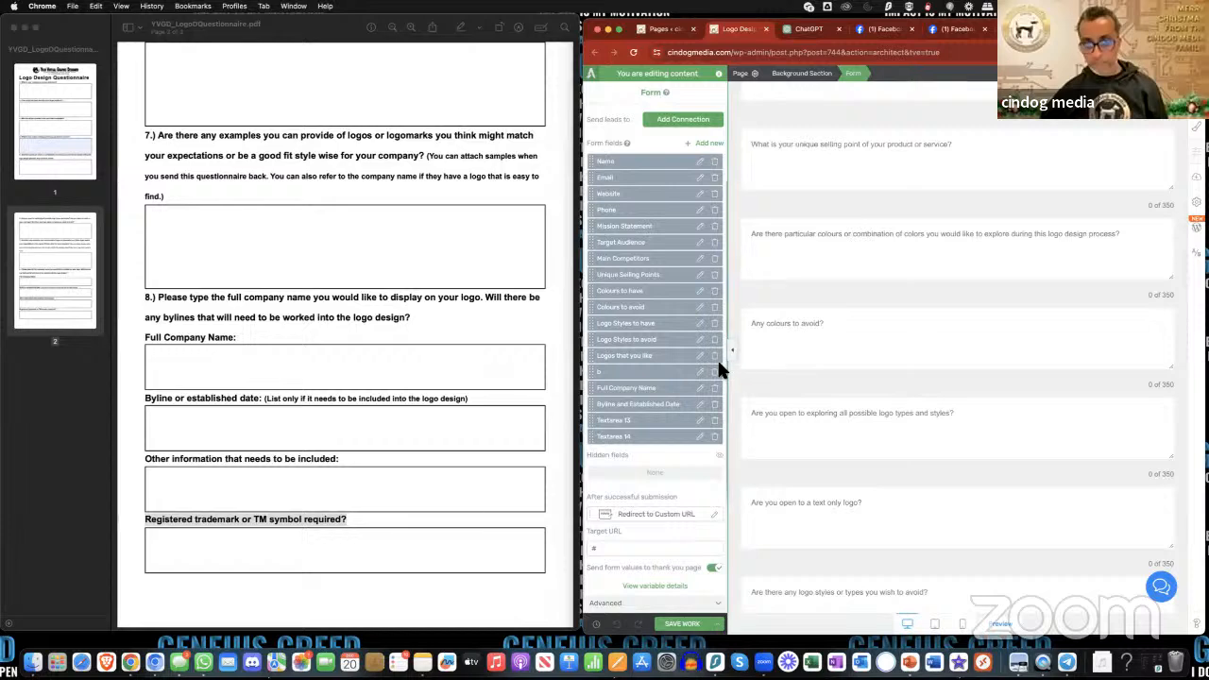
scroll(785, 426, "down", 5)
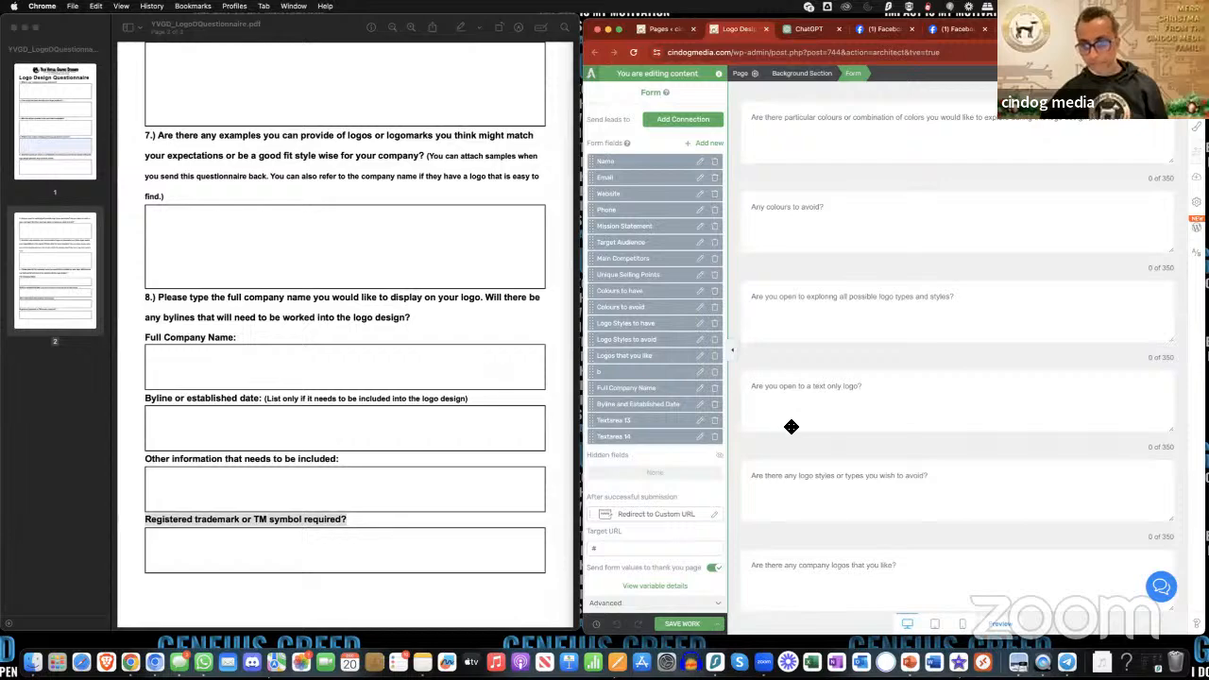
scroll(770, 420, "down", 1)
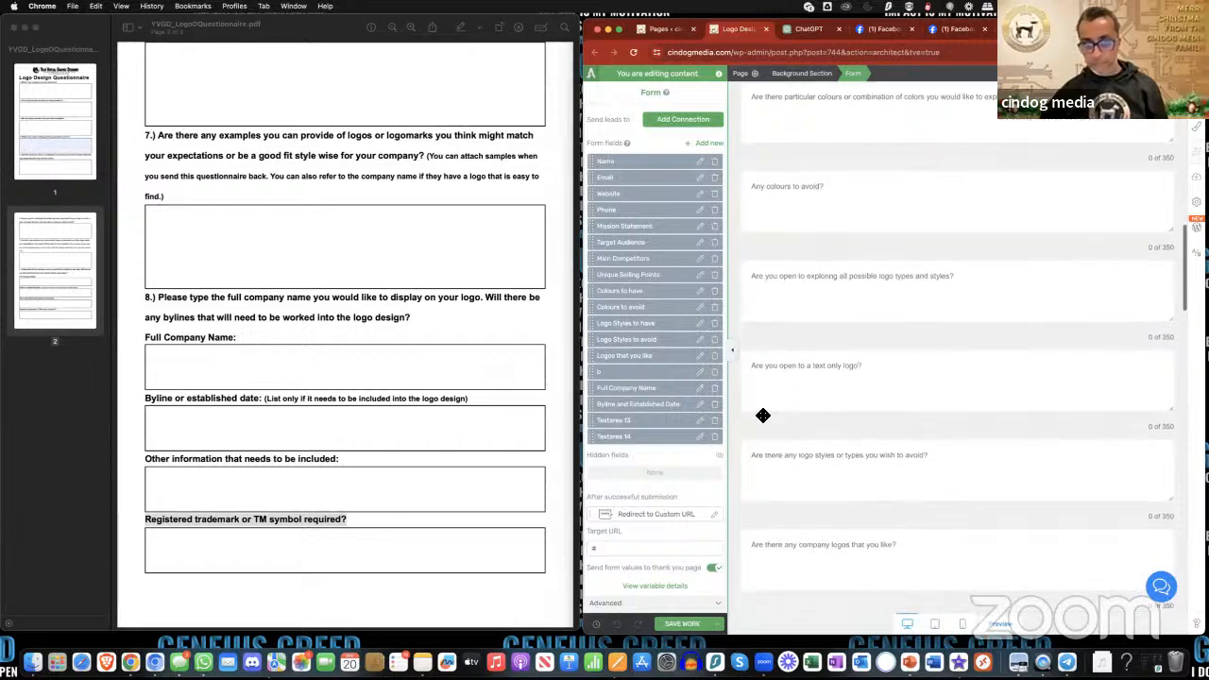
left_click(699, 357)
left_click(679, 404)
key("ctrl+a")
key("super+c")
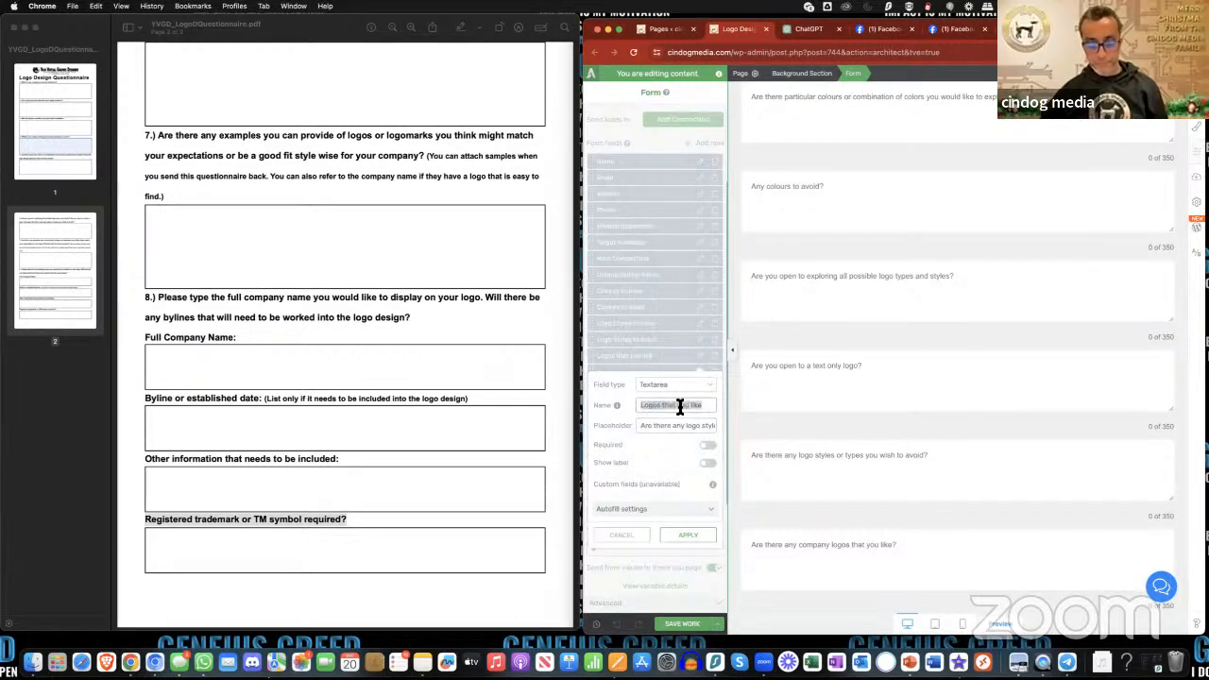
key("BackSpace")
type("c")
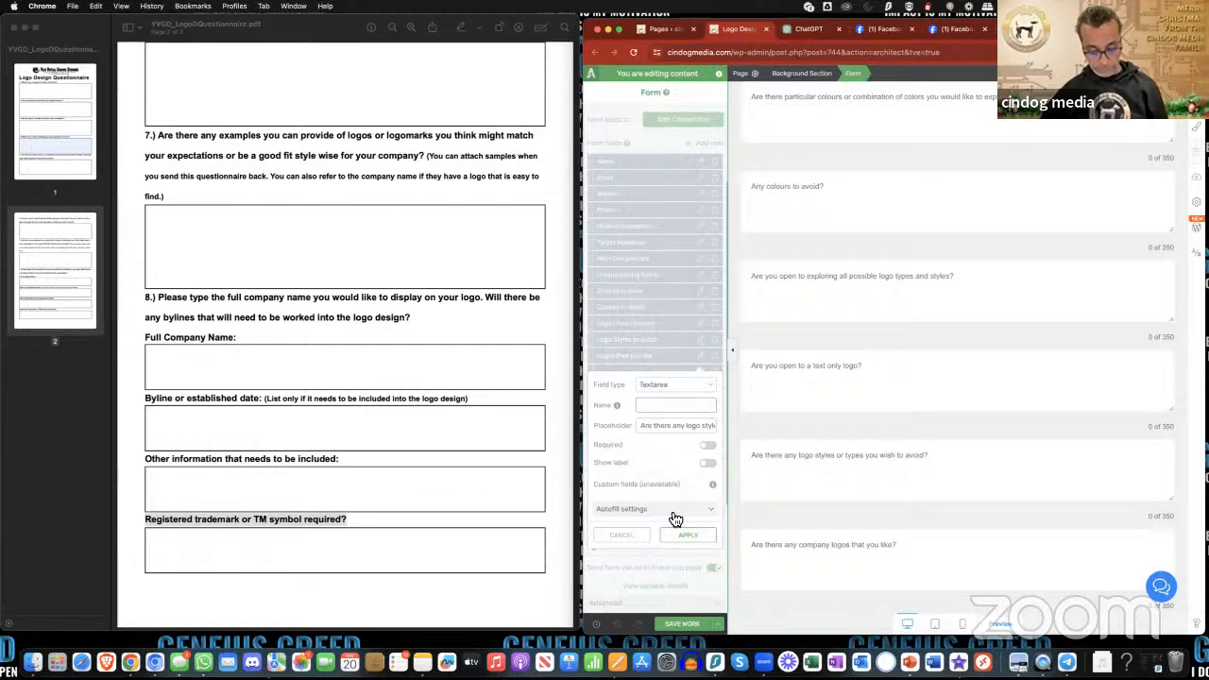
left_click(688, 529)
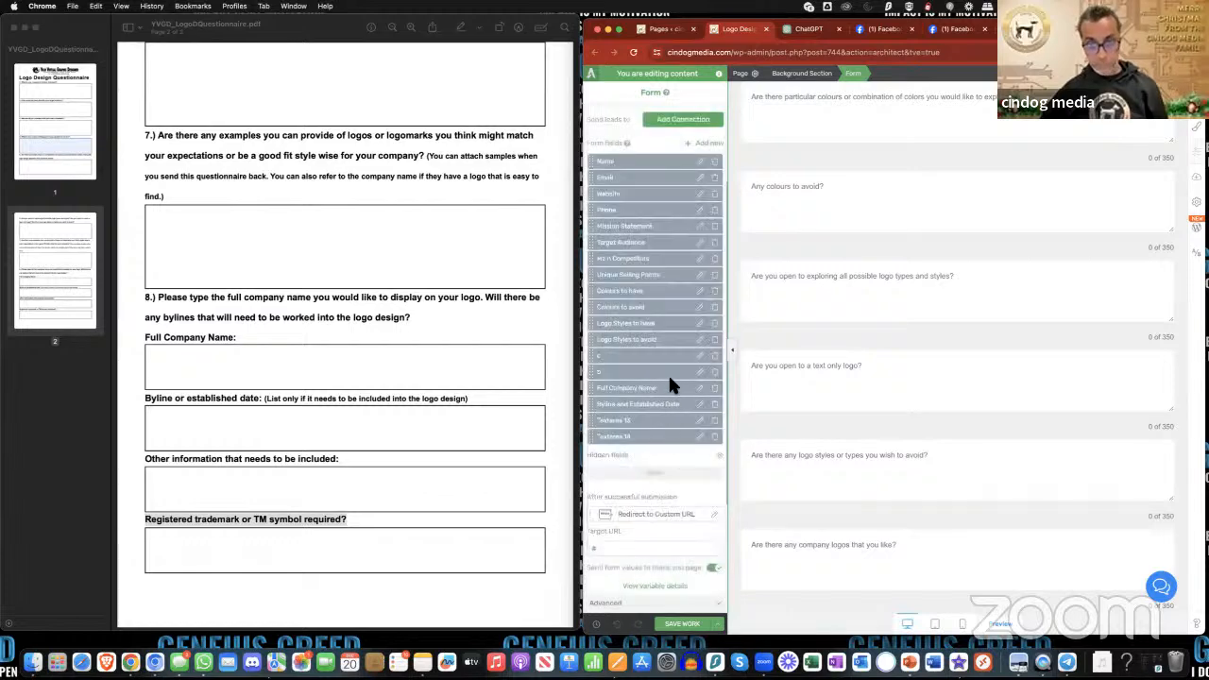
- Rename field "b" to "Logos that you like" and apply it
left_click(701, 375)
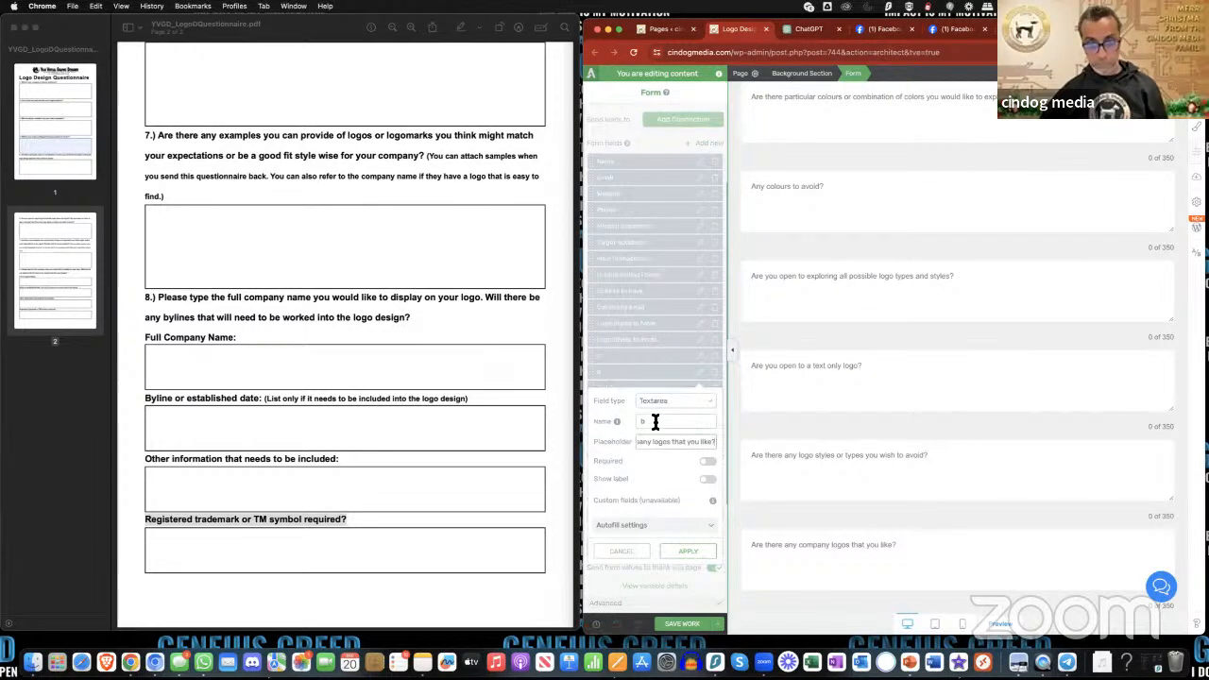
key("super+v")
left_click(701, 555)
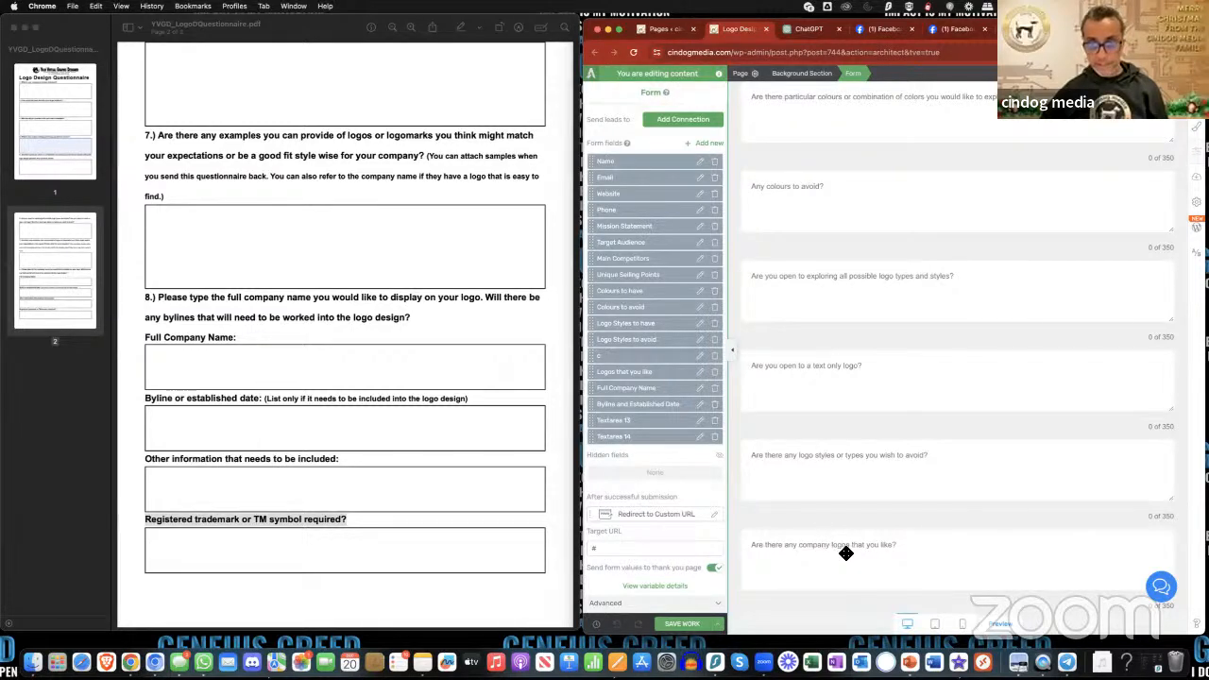
- Rename the "Logo Styles to avoid" field, which holds the text only logo question, to "d", and rename field "c" to "Logo Styles to avoid"
left_click(701, 343)
triple_click(669, 392)
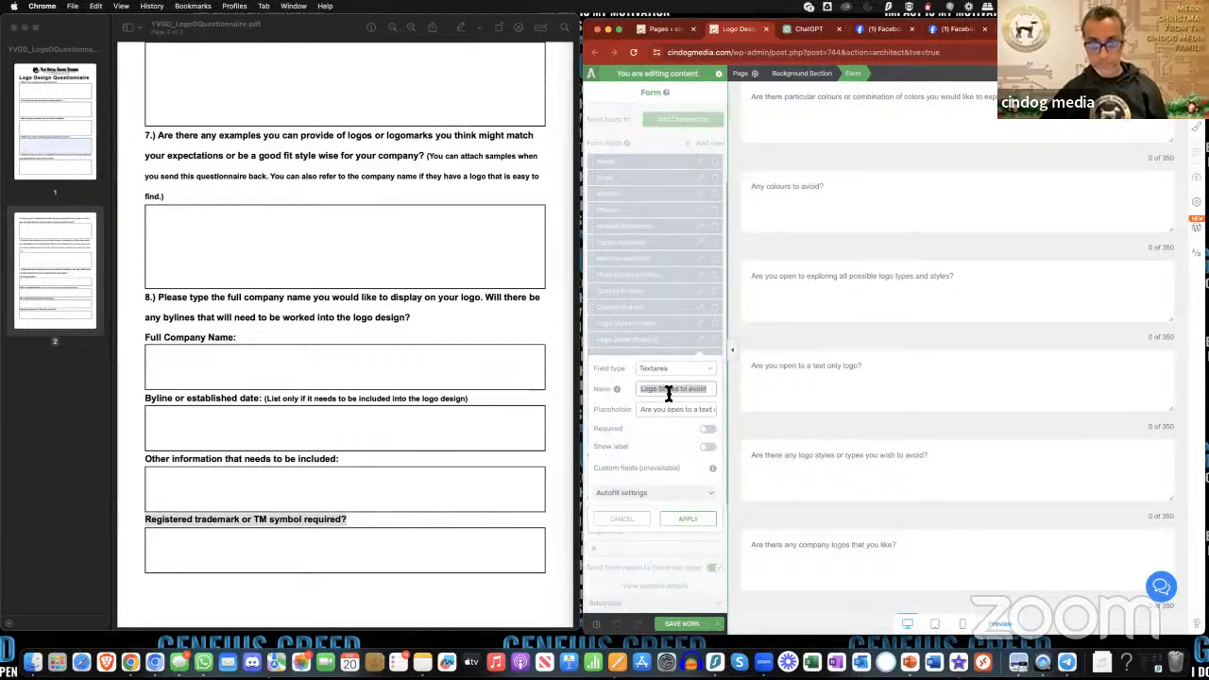
key("BackSpace")
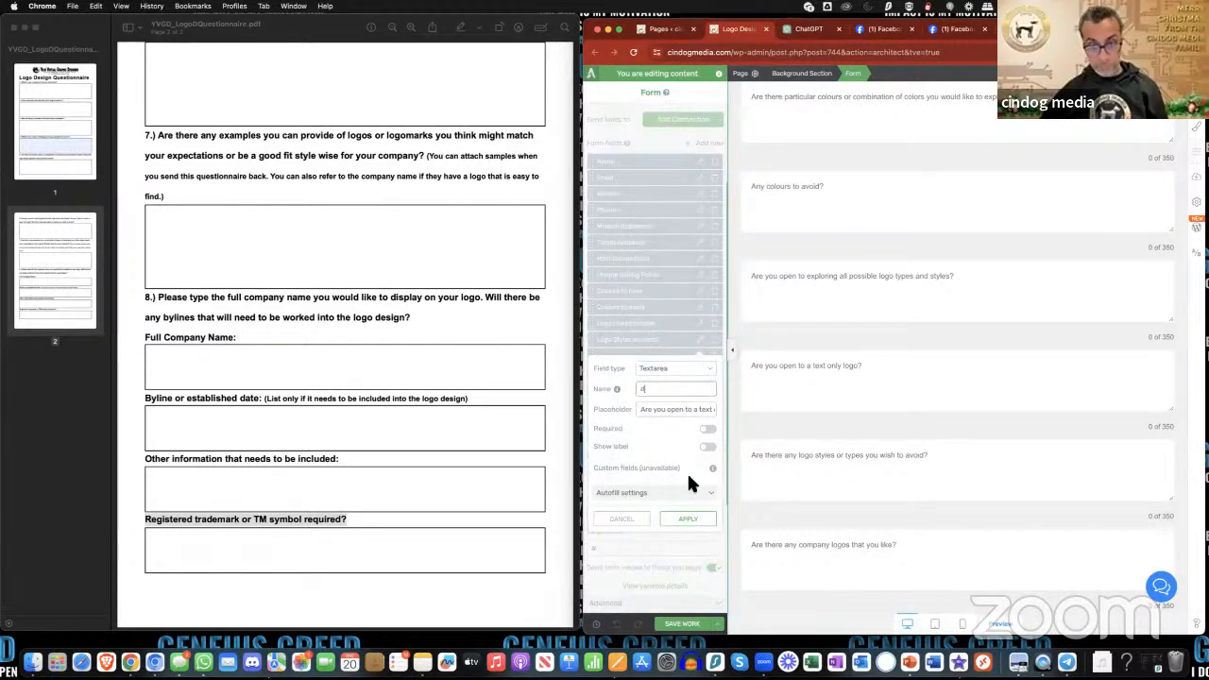
left_click(704, 522)
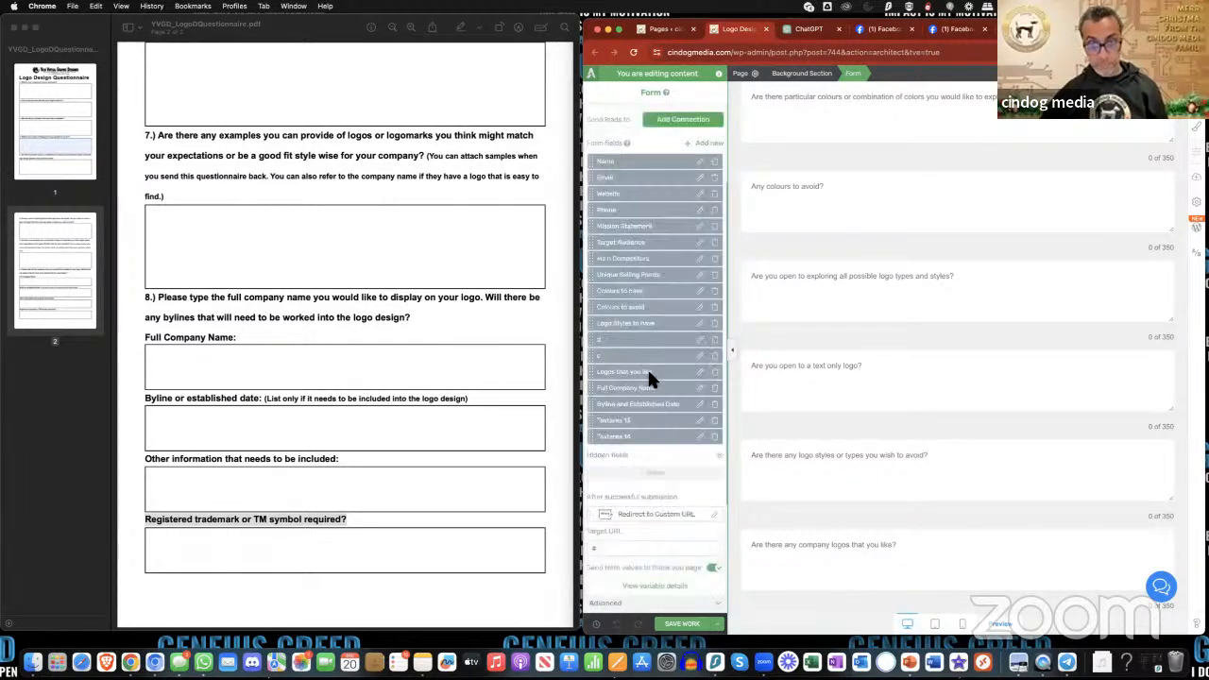
left_click(701, 357)
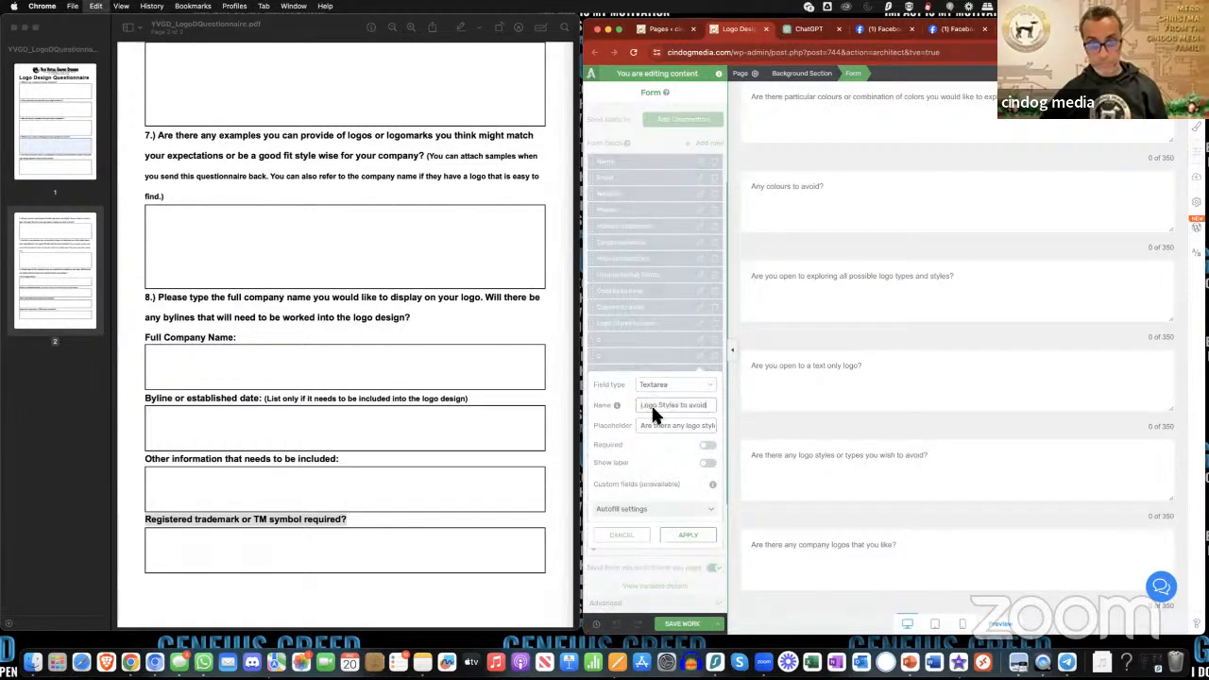
left_click(694, 535)
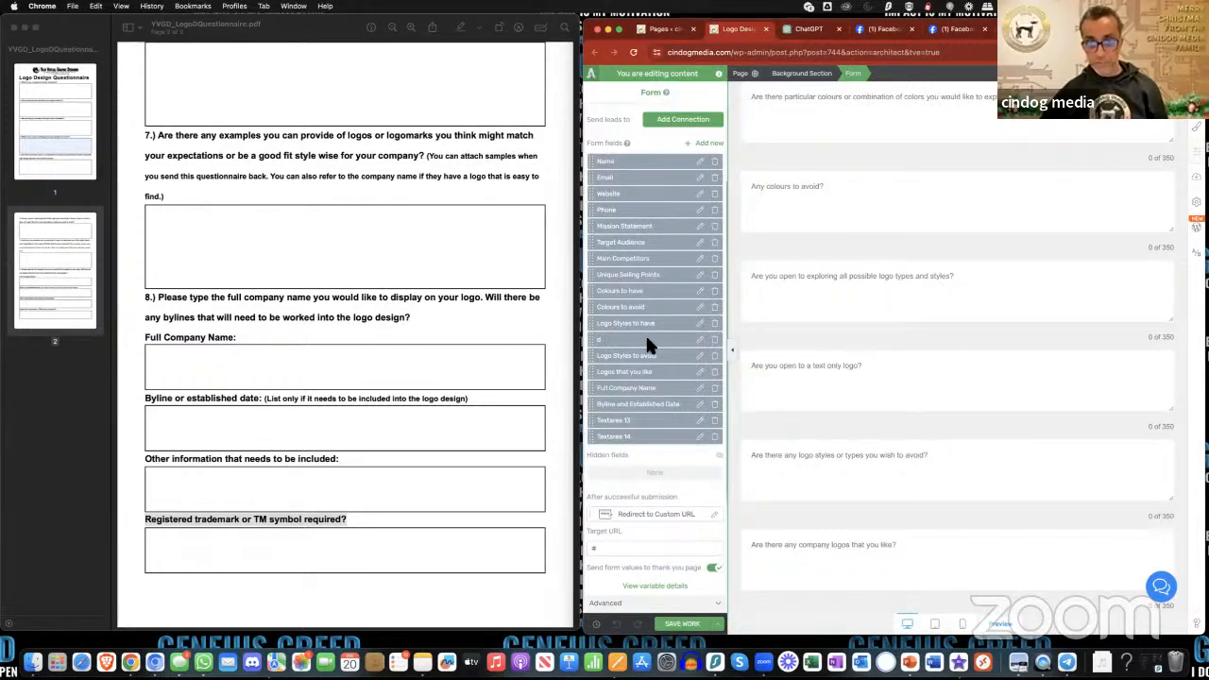
- Rename field "d" to "Text only logo", apply it, and compare the remaining form questions with the fields list
left_click(701, 341)
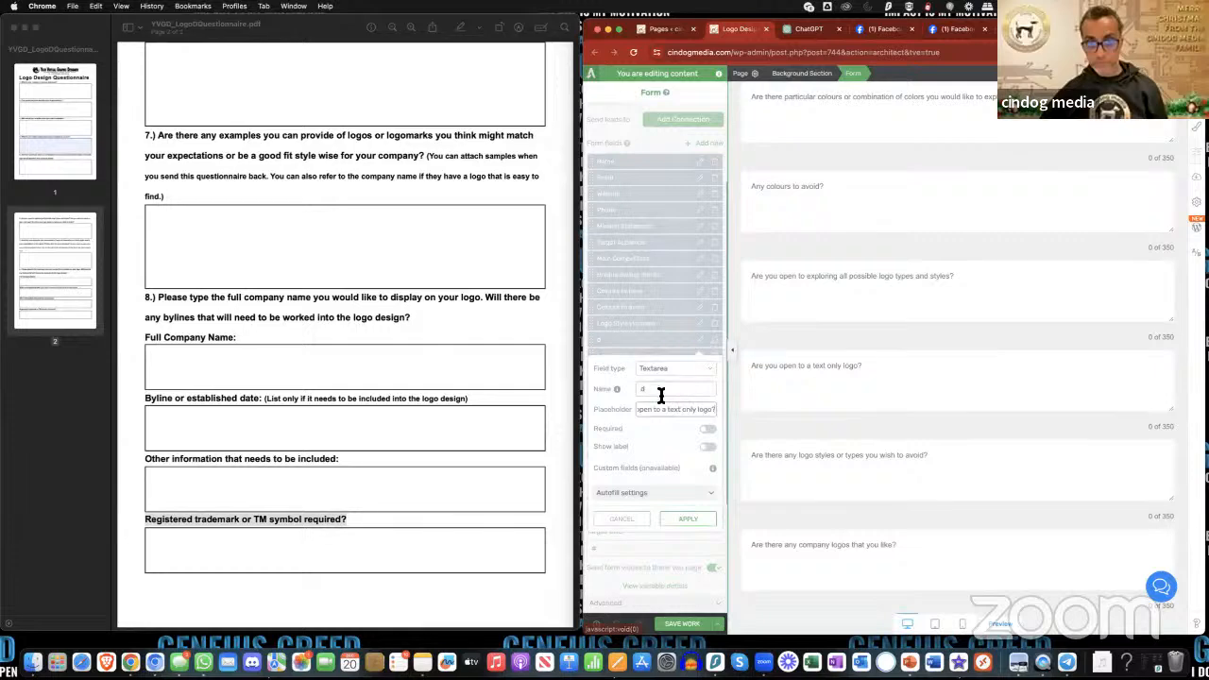
type("Text")
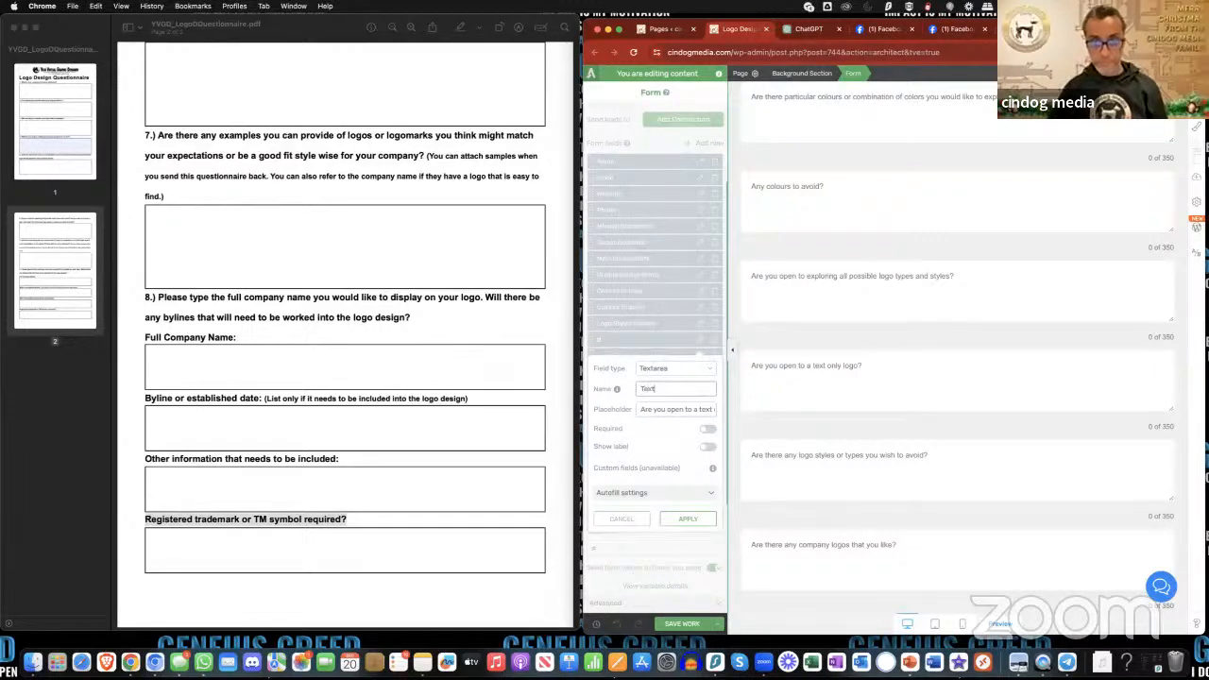
type(" only lo")
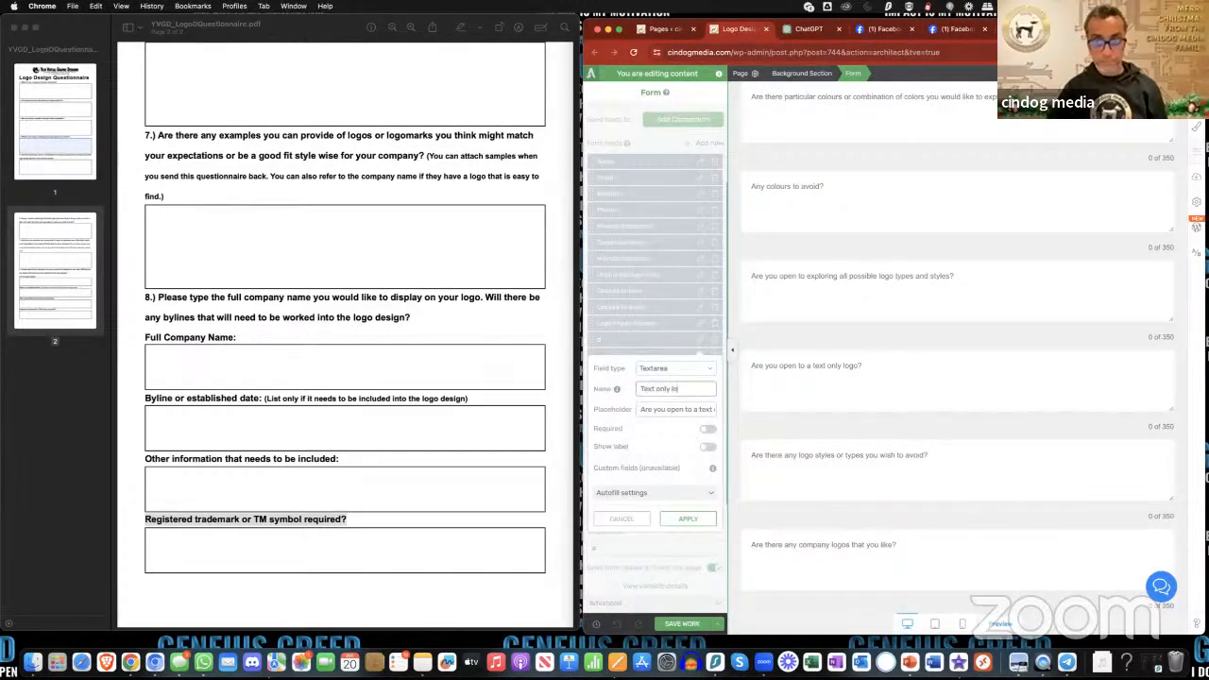
type("go")
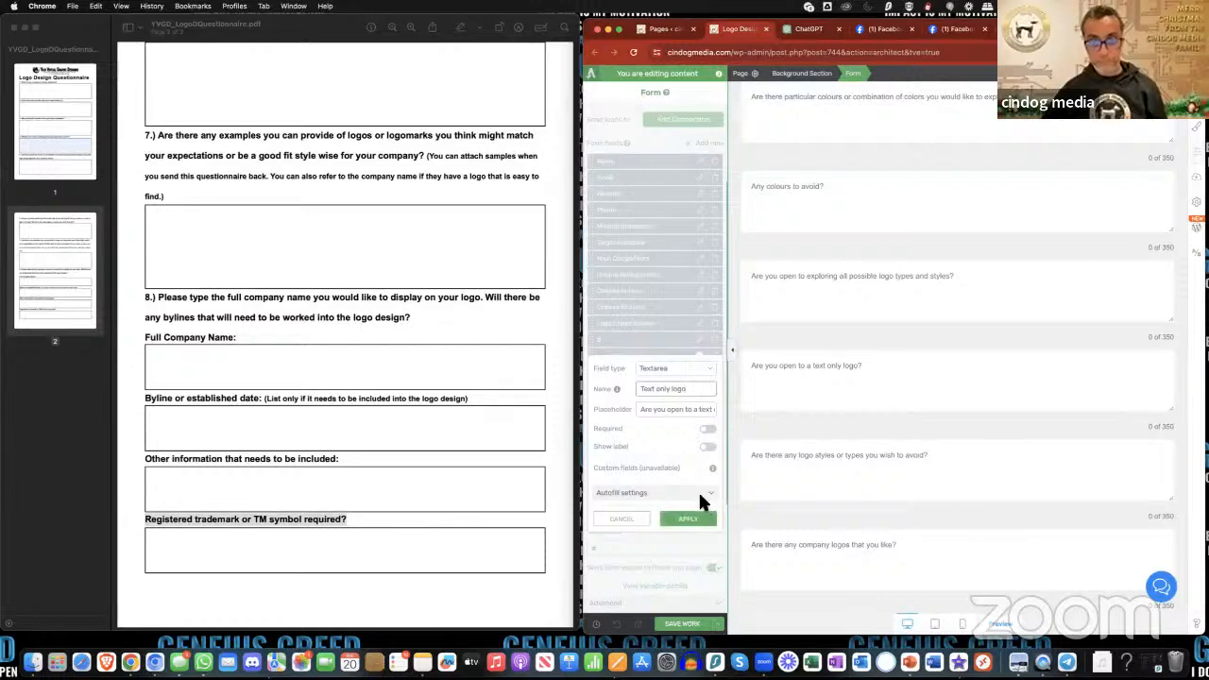
left_click(689, 518)
scroll(664, 394, "down", 1)
scroll(823, 418, "down", 10)
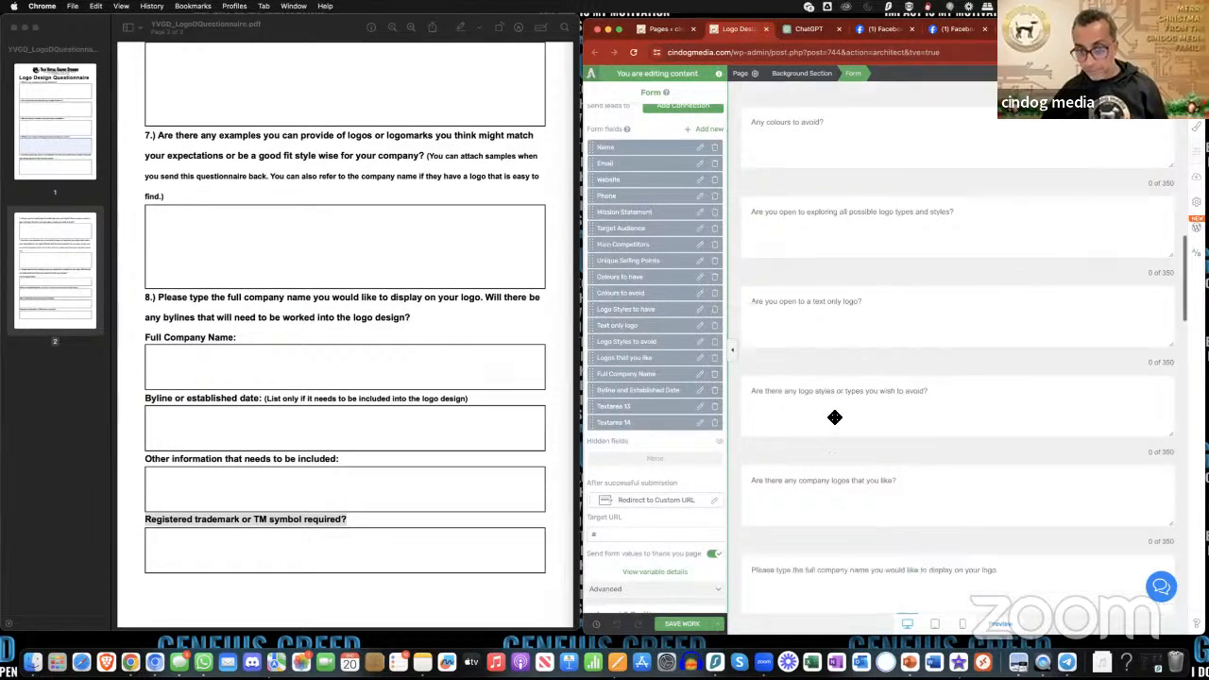
scroll(829, 397, "up", 5)
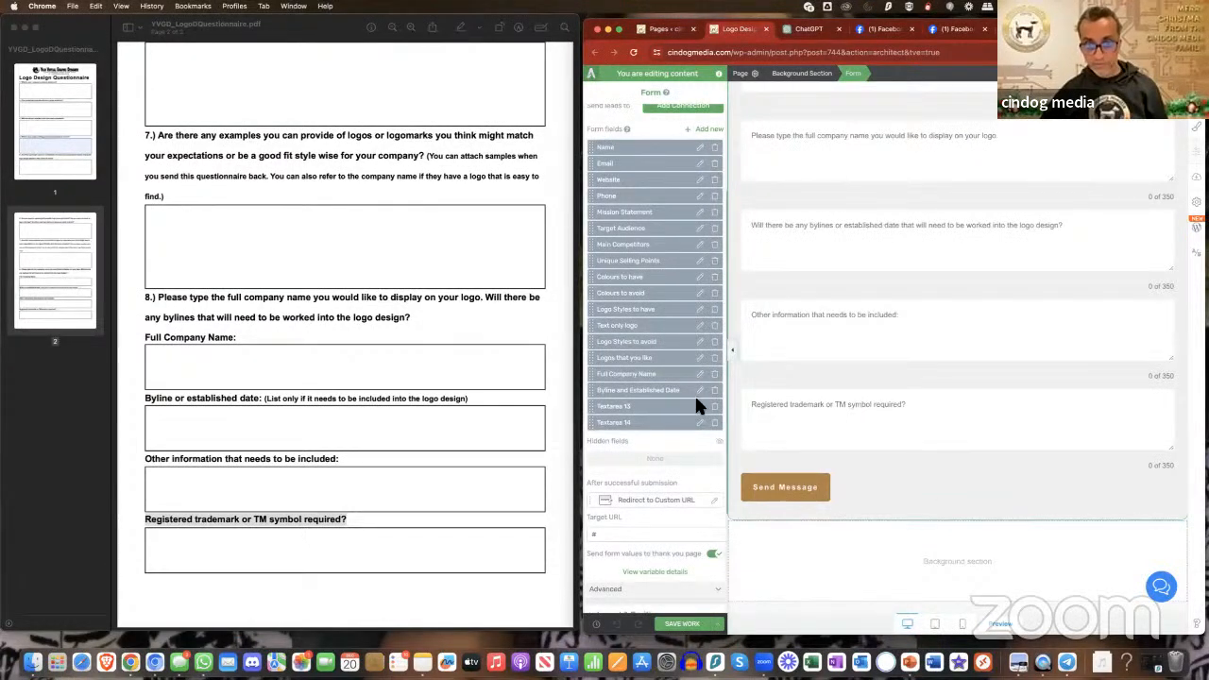
- Rename the "Textarea 13" field to "Other information" and "Textarea 14" to "Trademark", and save the page
left_click(700, 407)
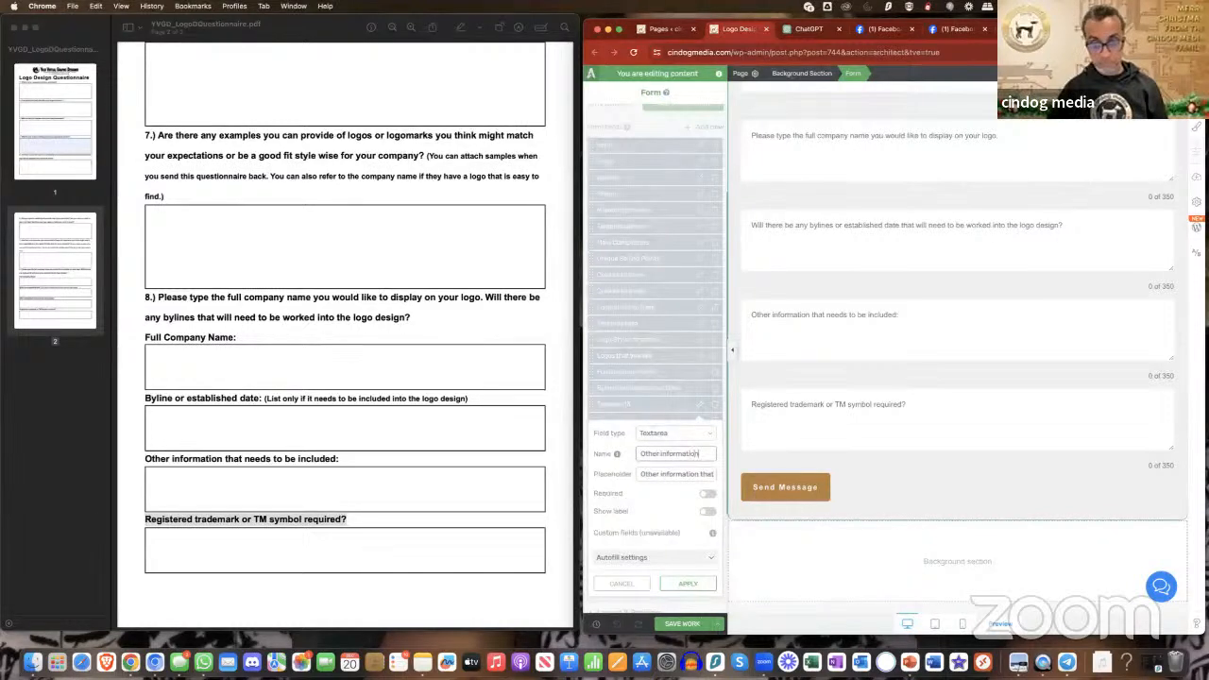
left_click(689, 584)
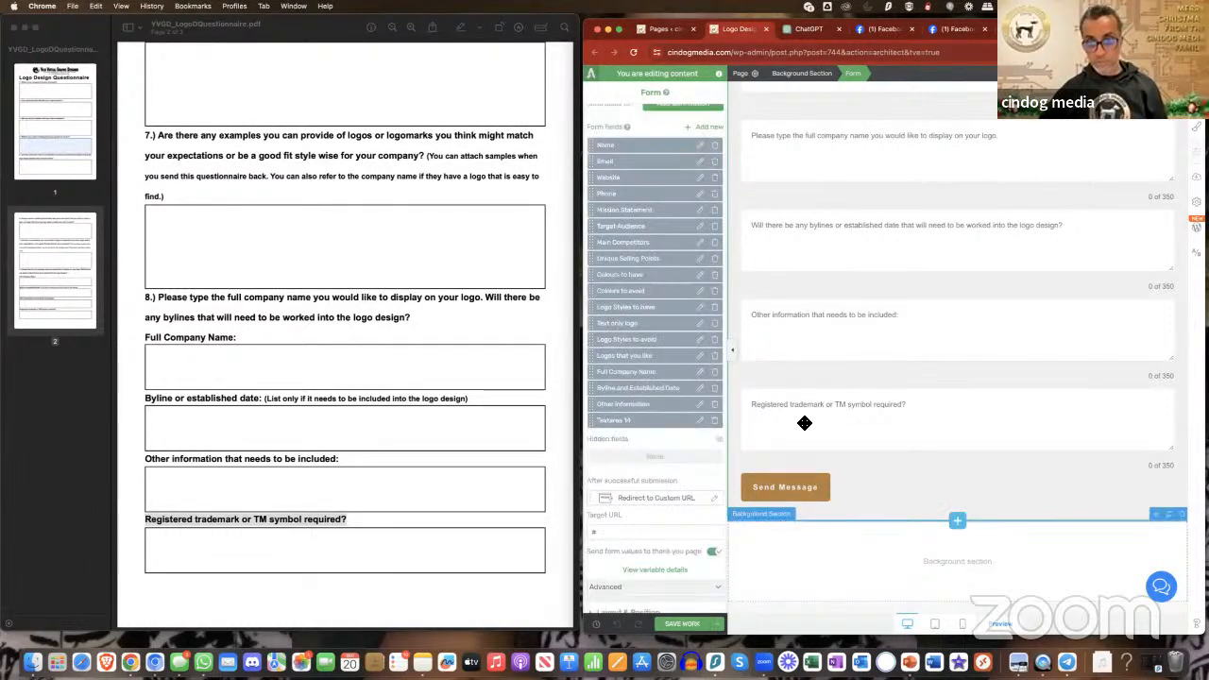
left_click(700, 423)
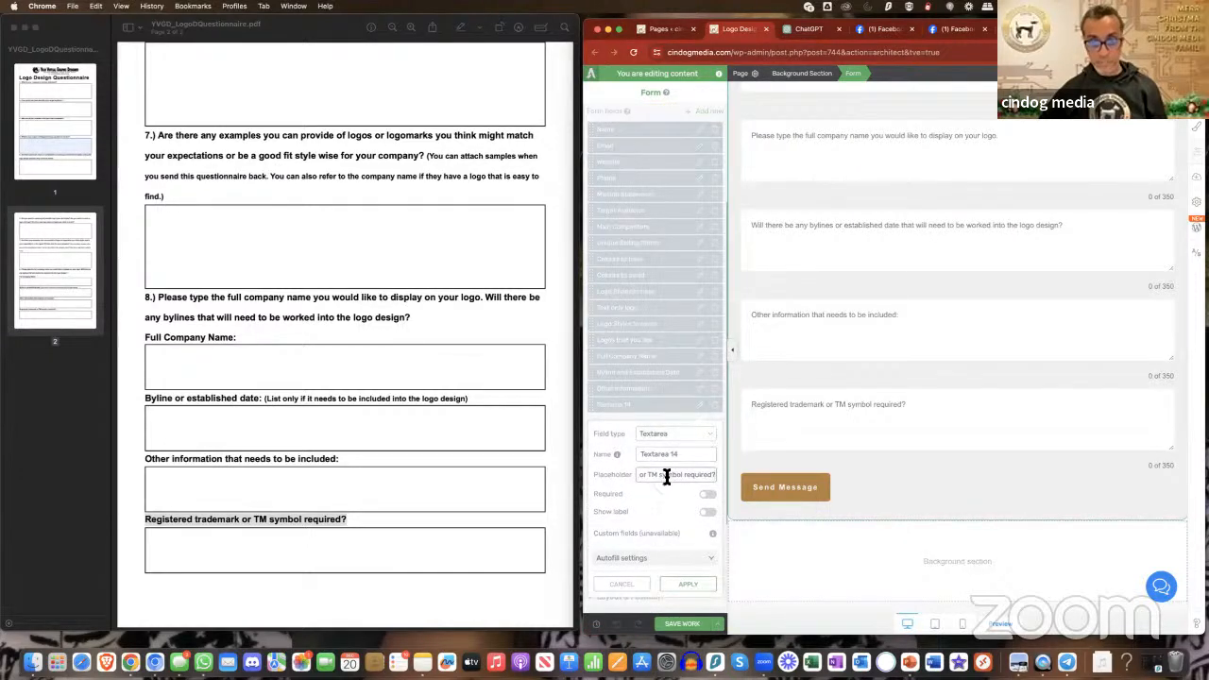
left_click(667, 457)
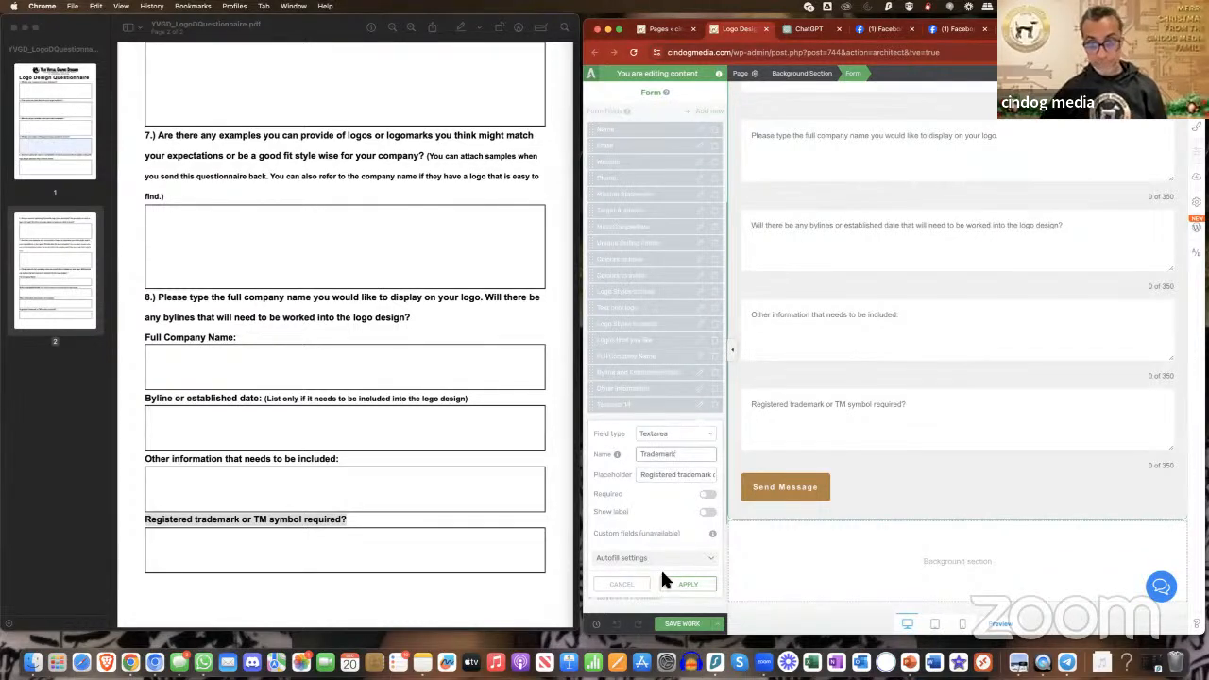
left_click(688, 585)
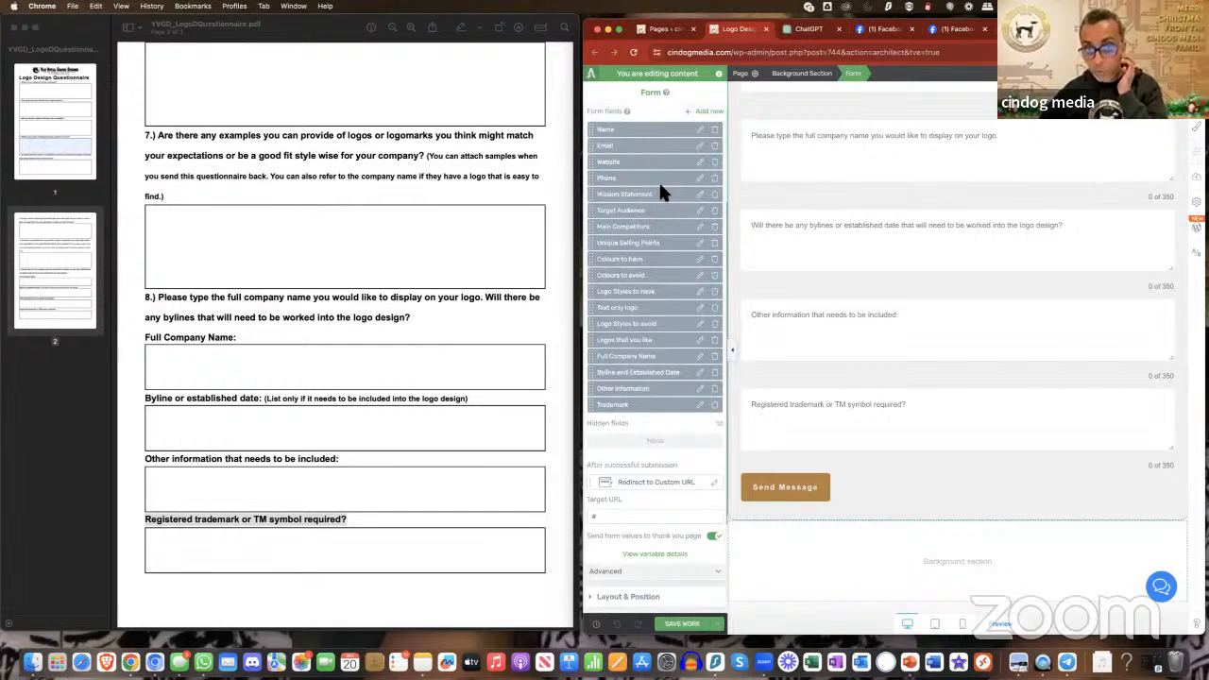
scroll(657, 225, "down", 3)
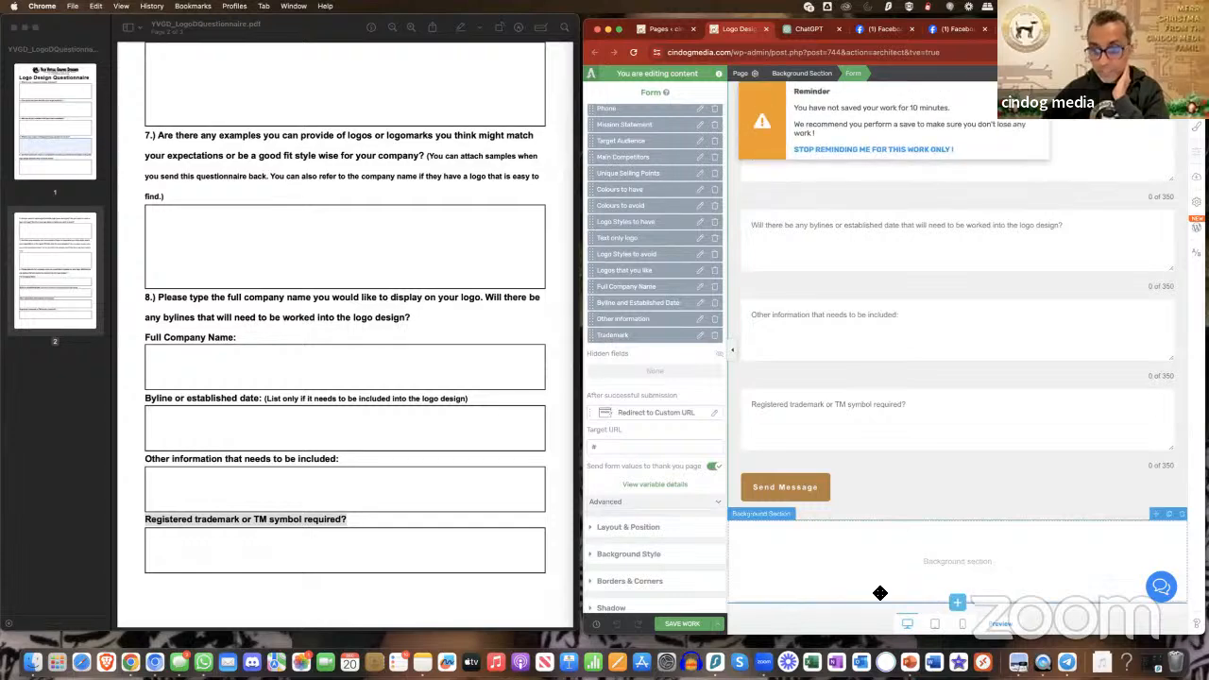
left_click(695, 622)
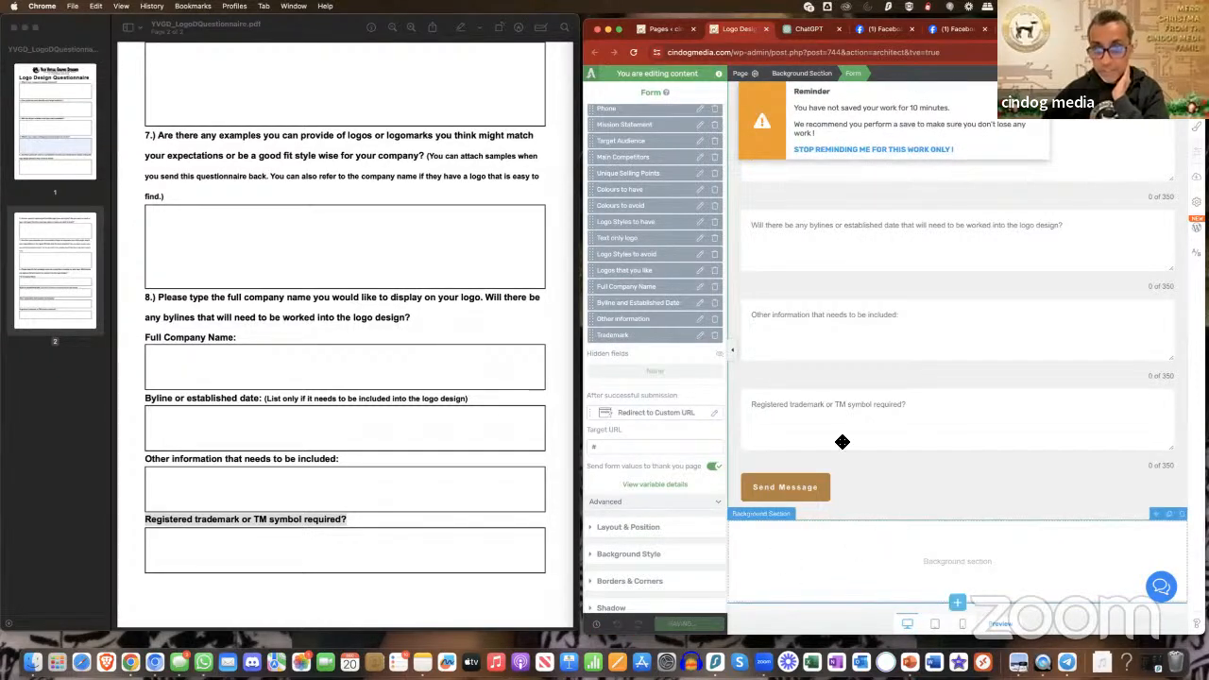
- Examine the form element options of the registered trademark text area and the settings of the Name field
scroll(823, 376, "down", 1)
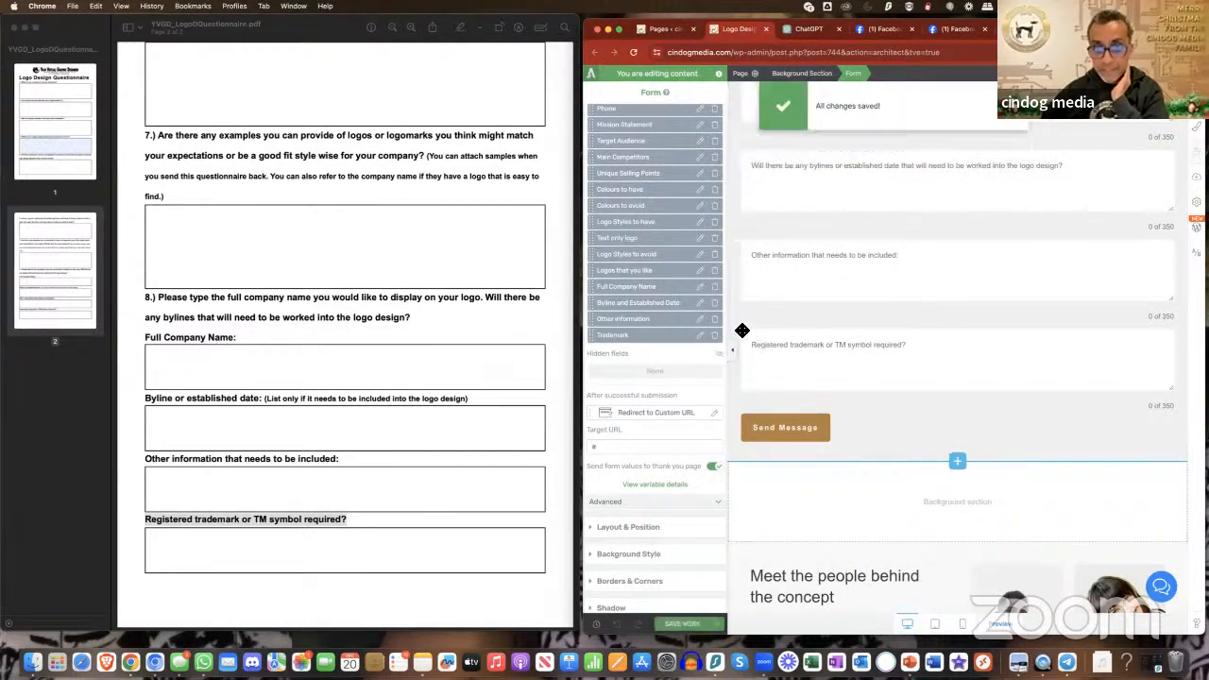
scroll(673, 337, "up", 4)
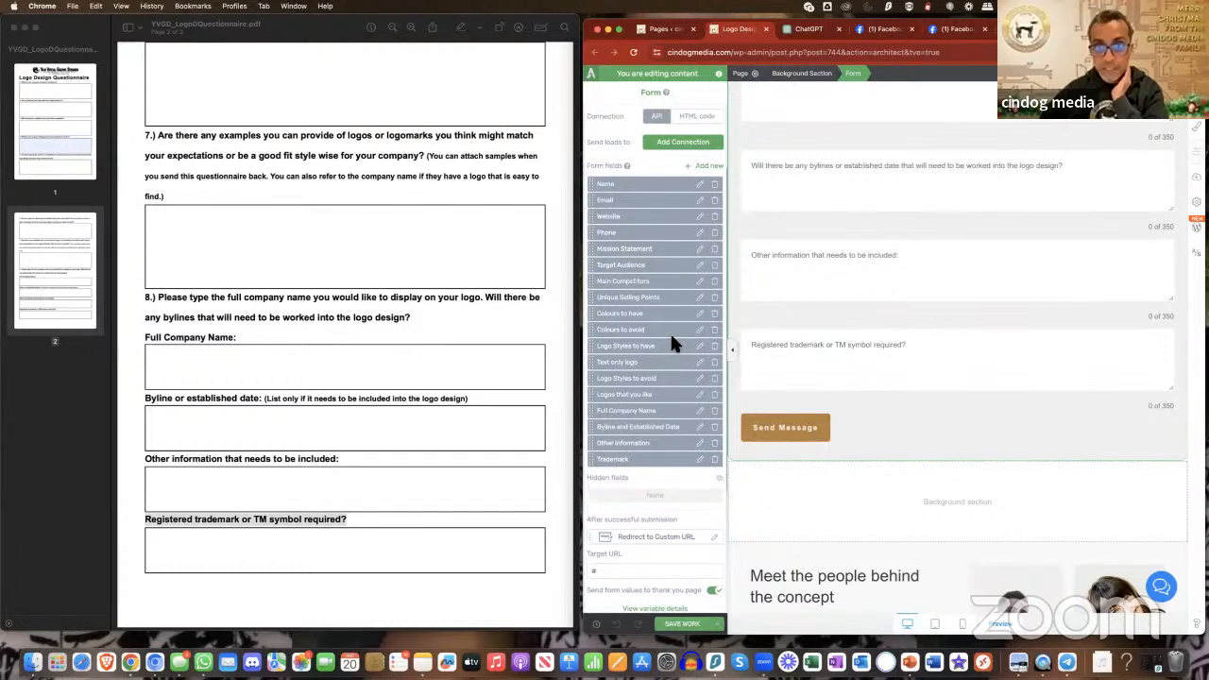
scroll(670, 332, "up", 2)
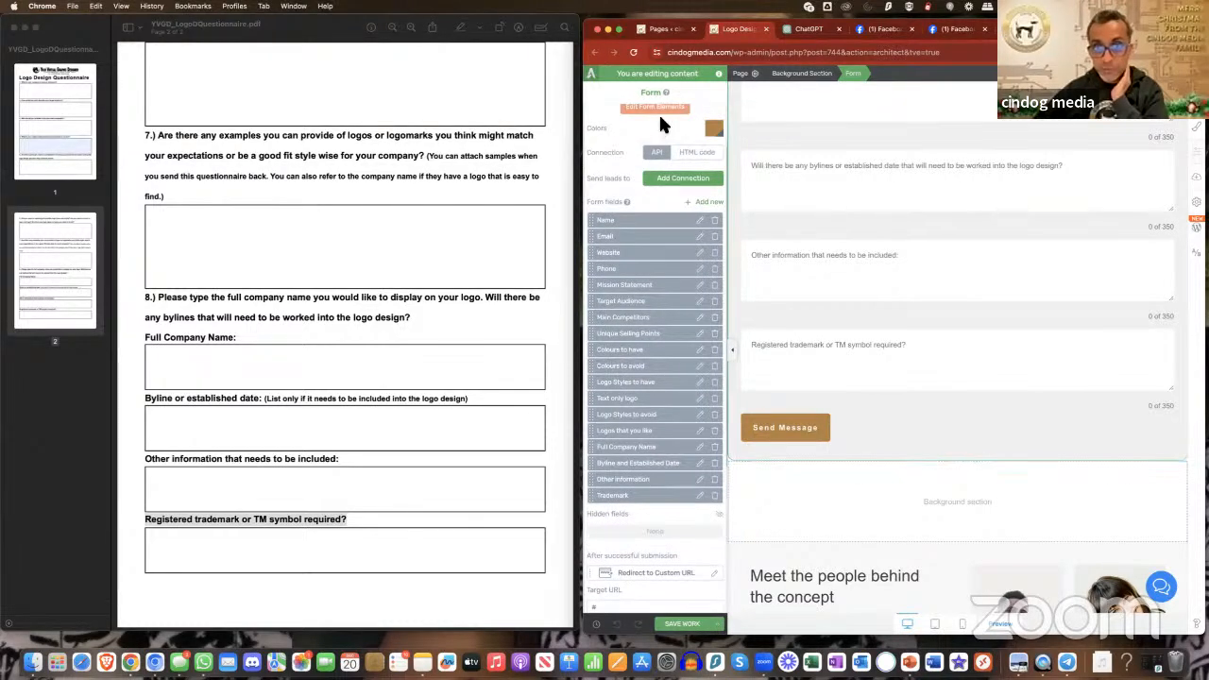
left_click(658, 108)
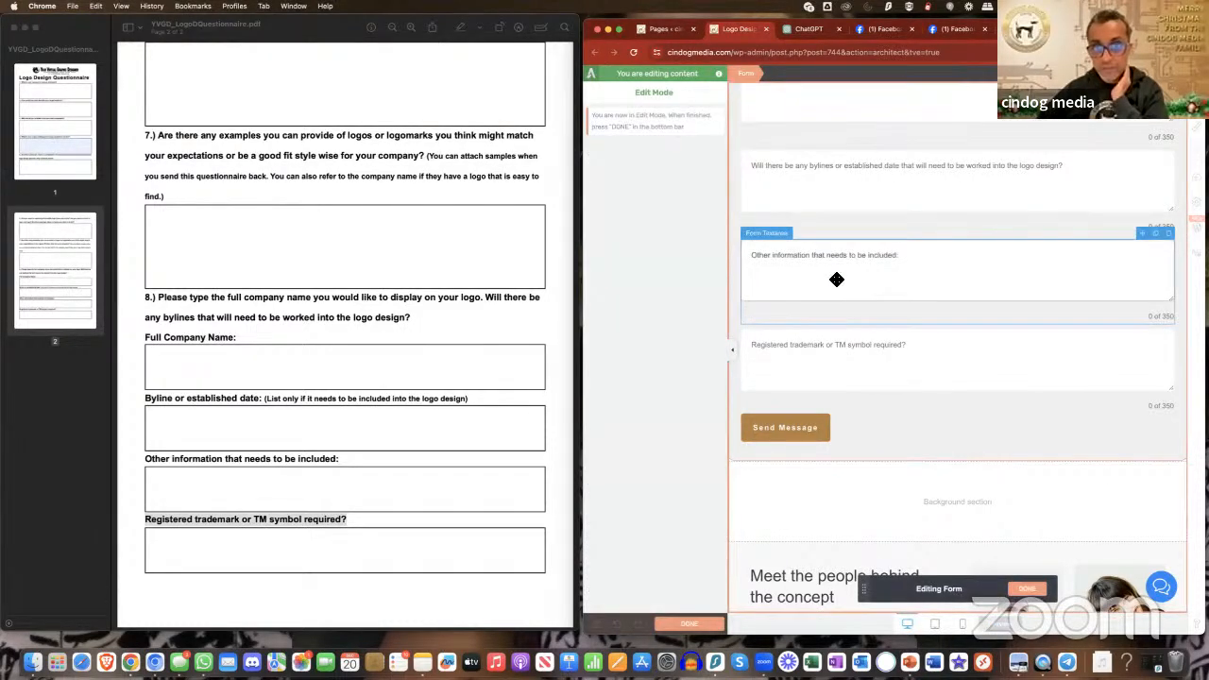
left_click(851, 345)
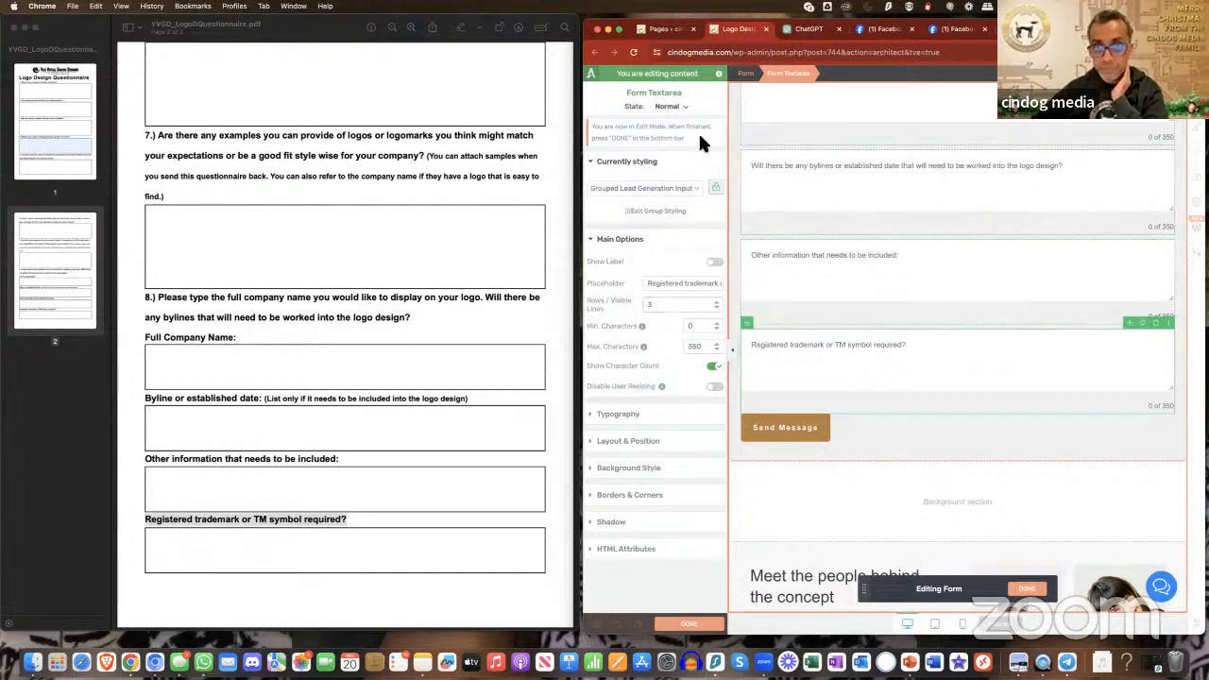
left_click(1028, 593)
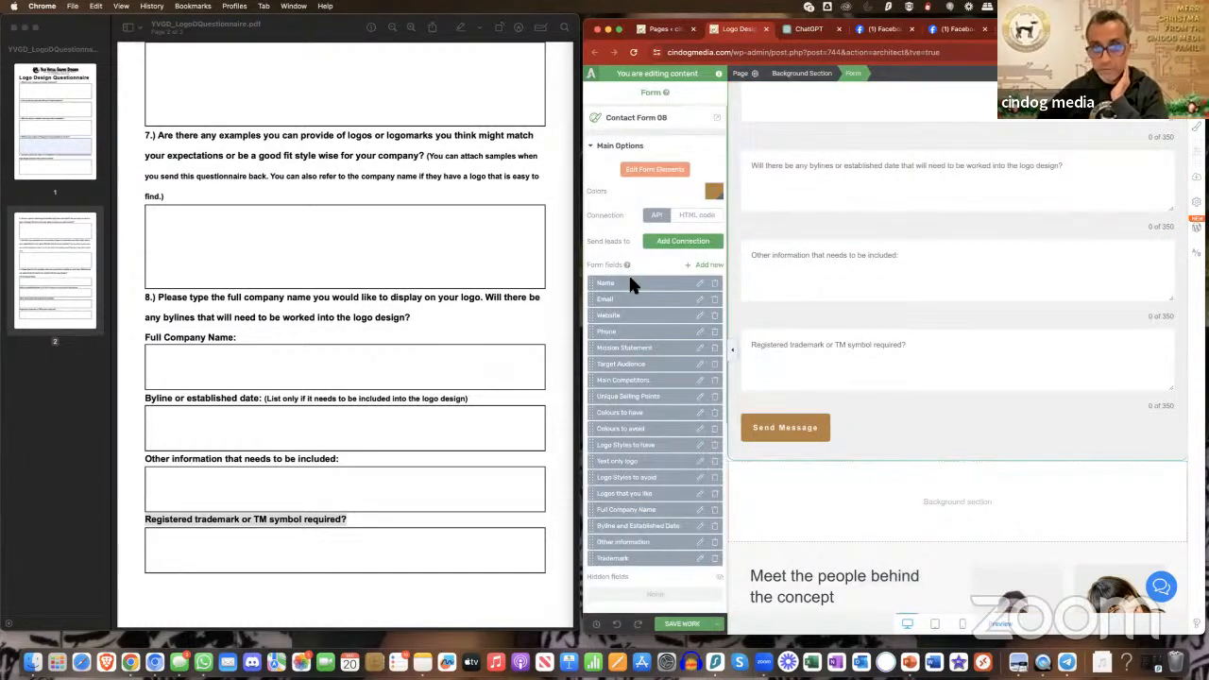
left_click(701, 284)
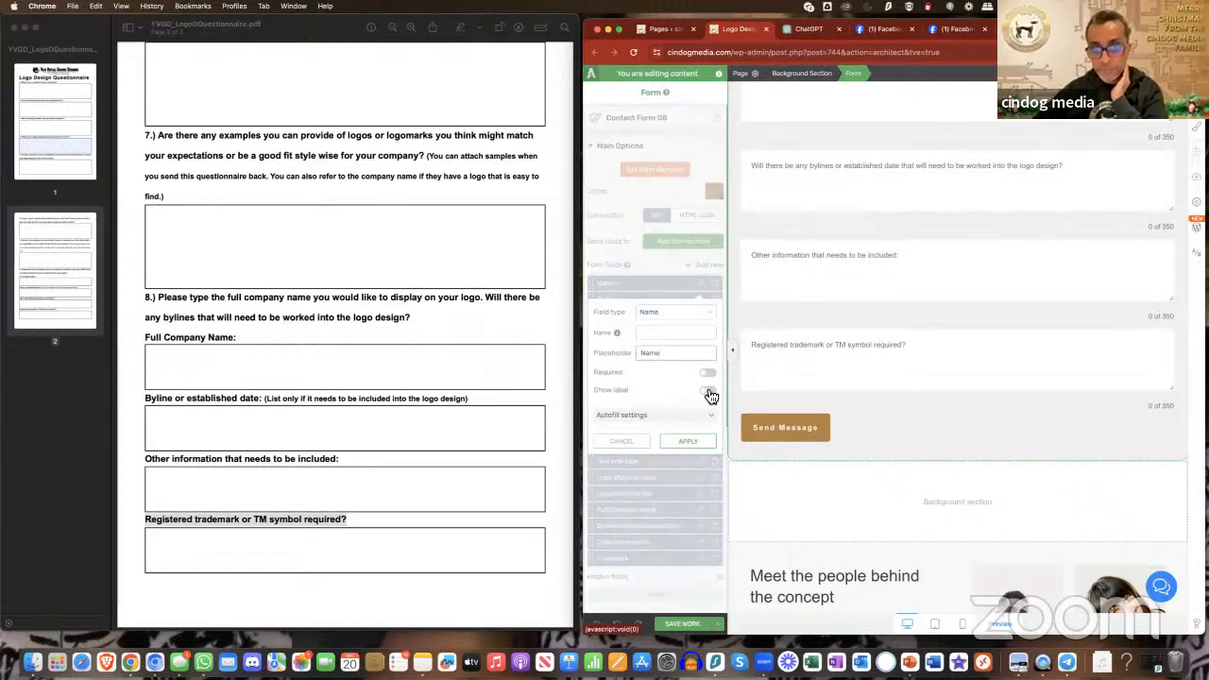
left_click(621, 441)
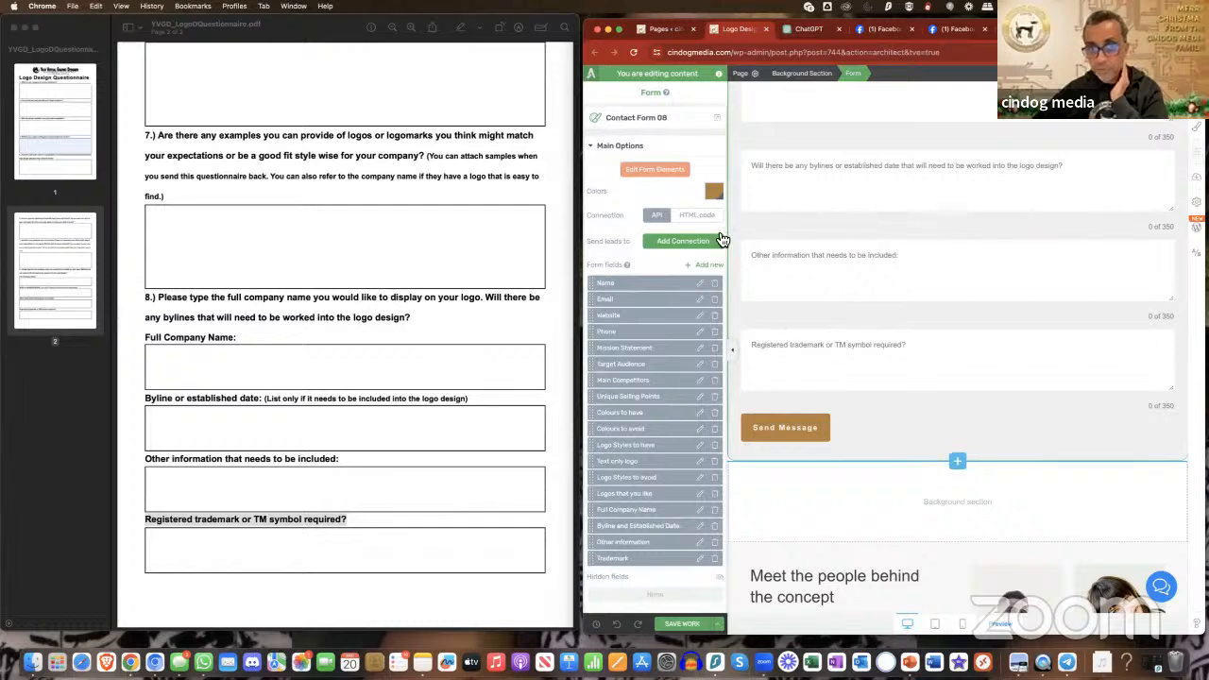
- Edit the form elements and set the company mission statement text area to 2 visible lines
left_click(668, 172)
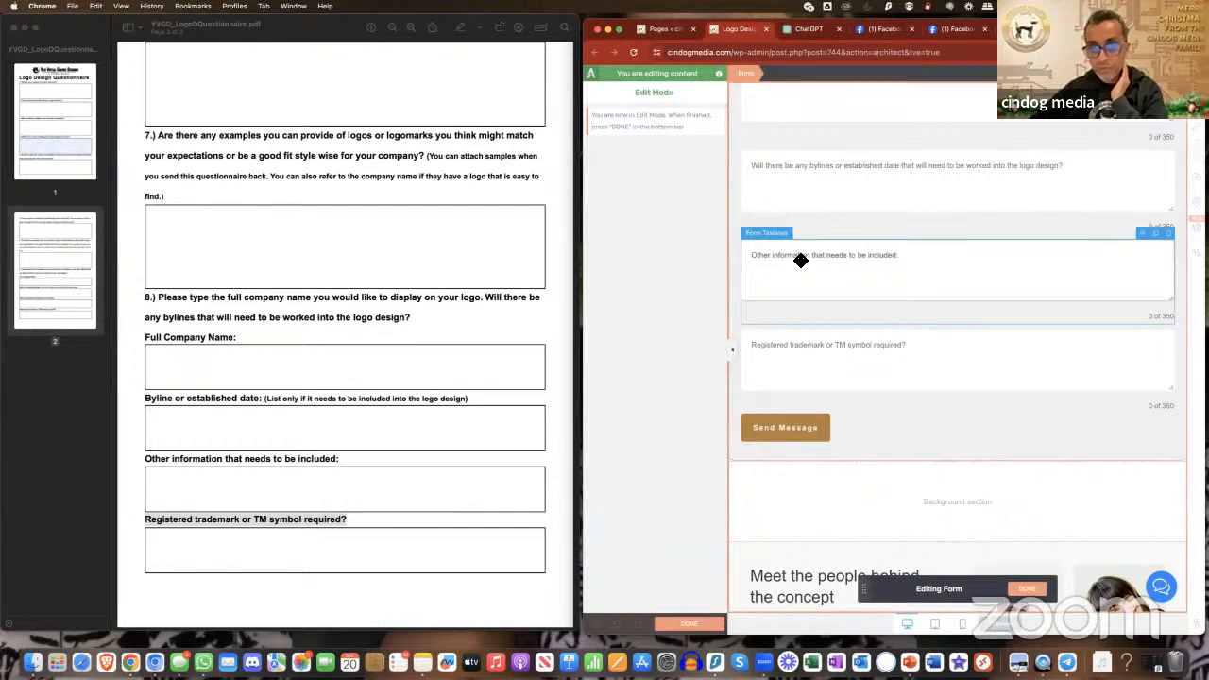
scroll(800, 260, "up", 15)
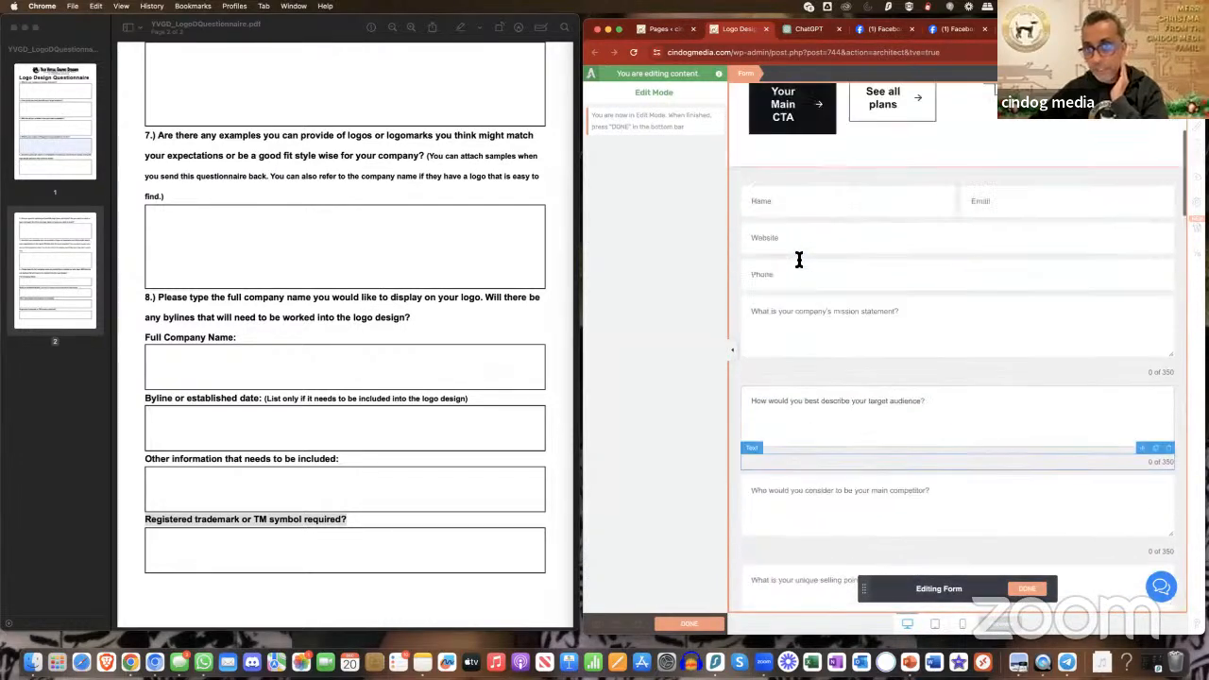
scroll(799, 259, "up", 3)
scroll(796, 250, "down", 3)
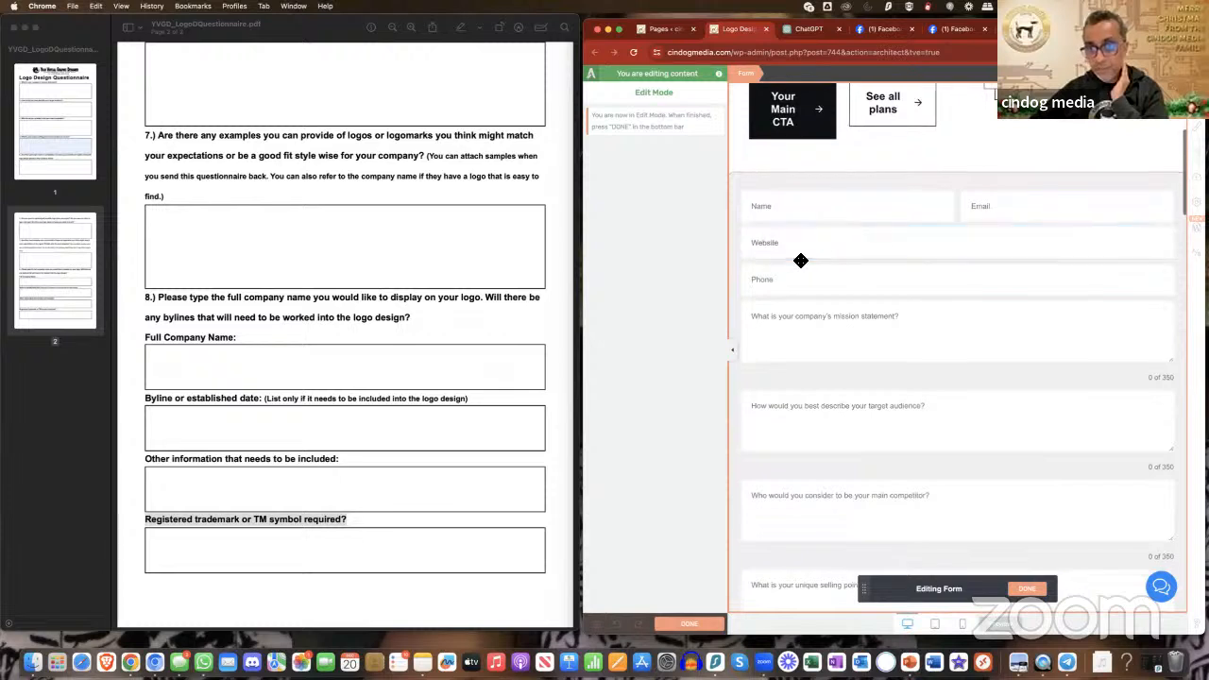
left_click(831, 335)
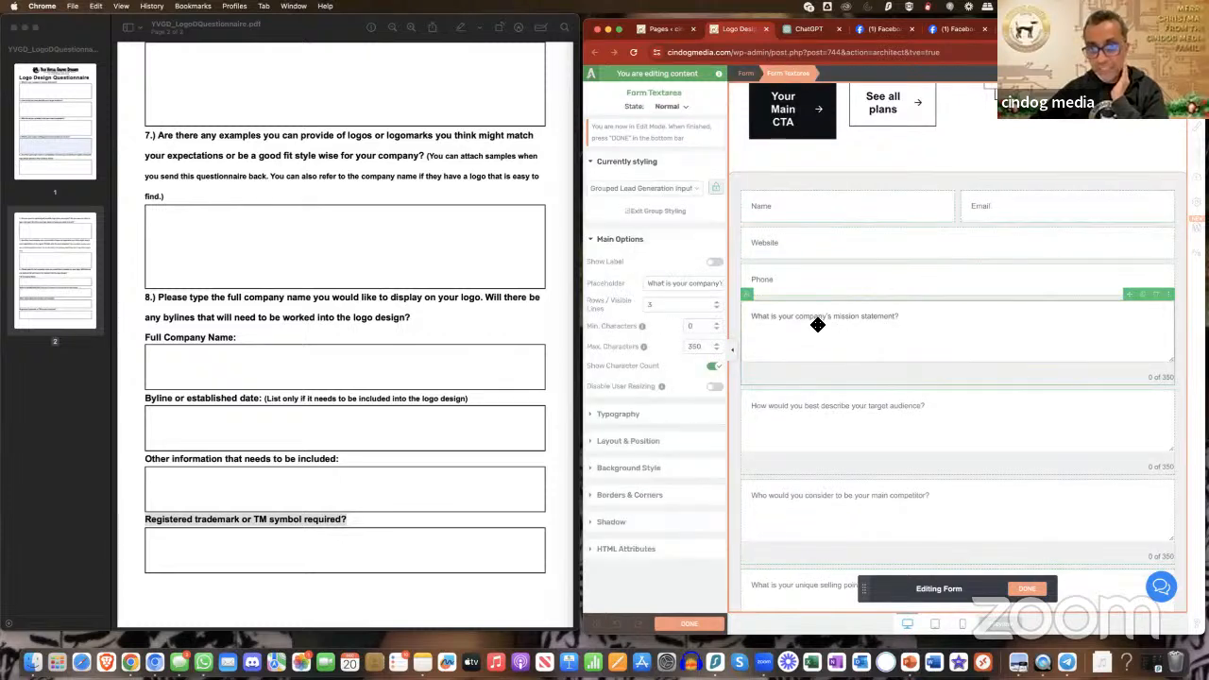
left_click(721, 307)
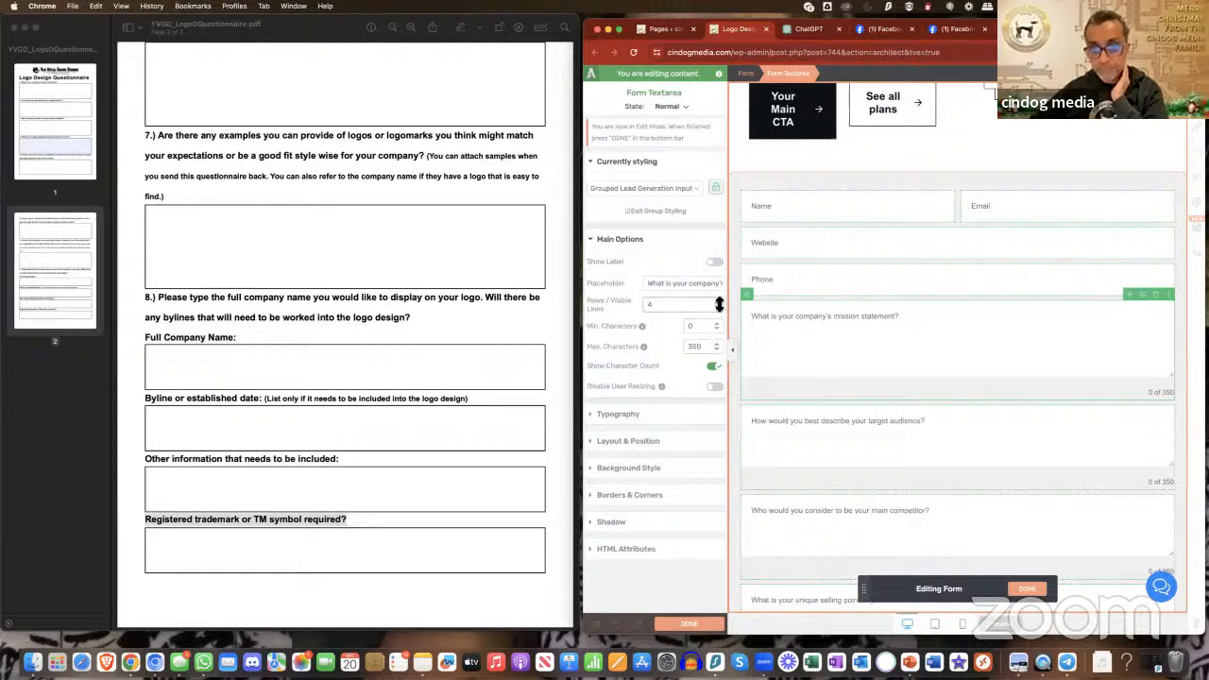
left_click(719, 302)
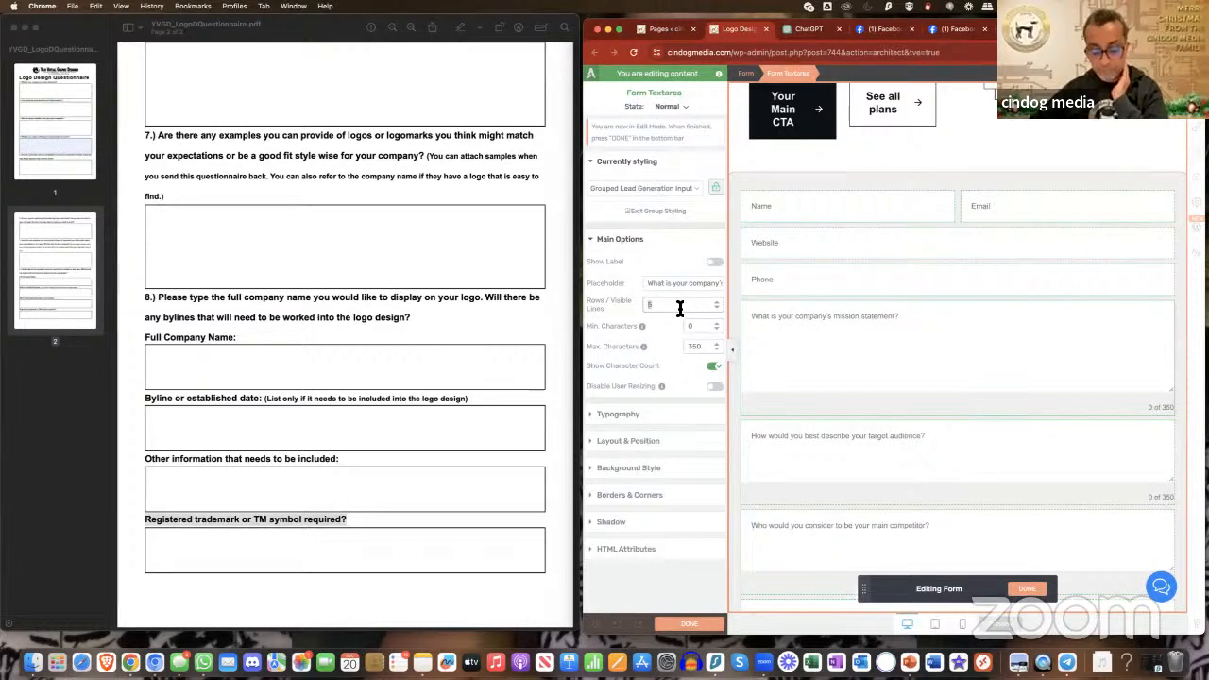
type("2")
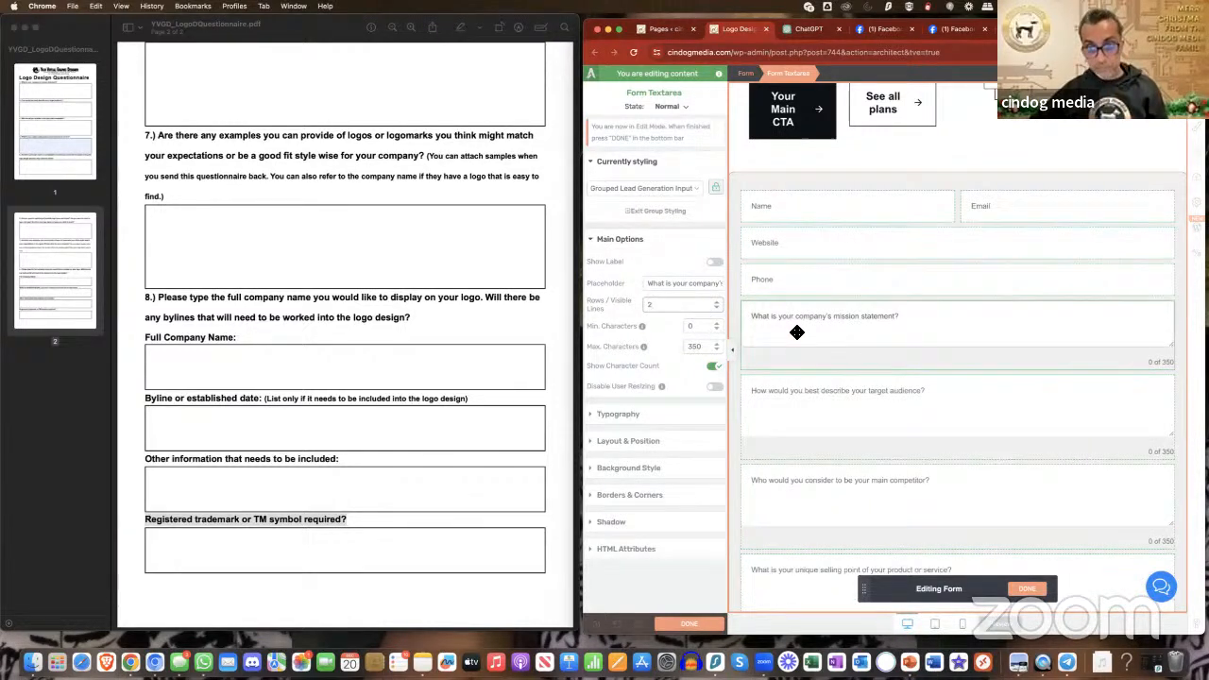
- Set the target audience and main competitor text areas to 2 visible lines each
left_click(839, 380)
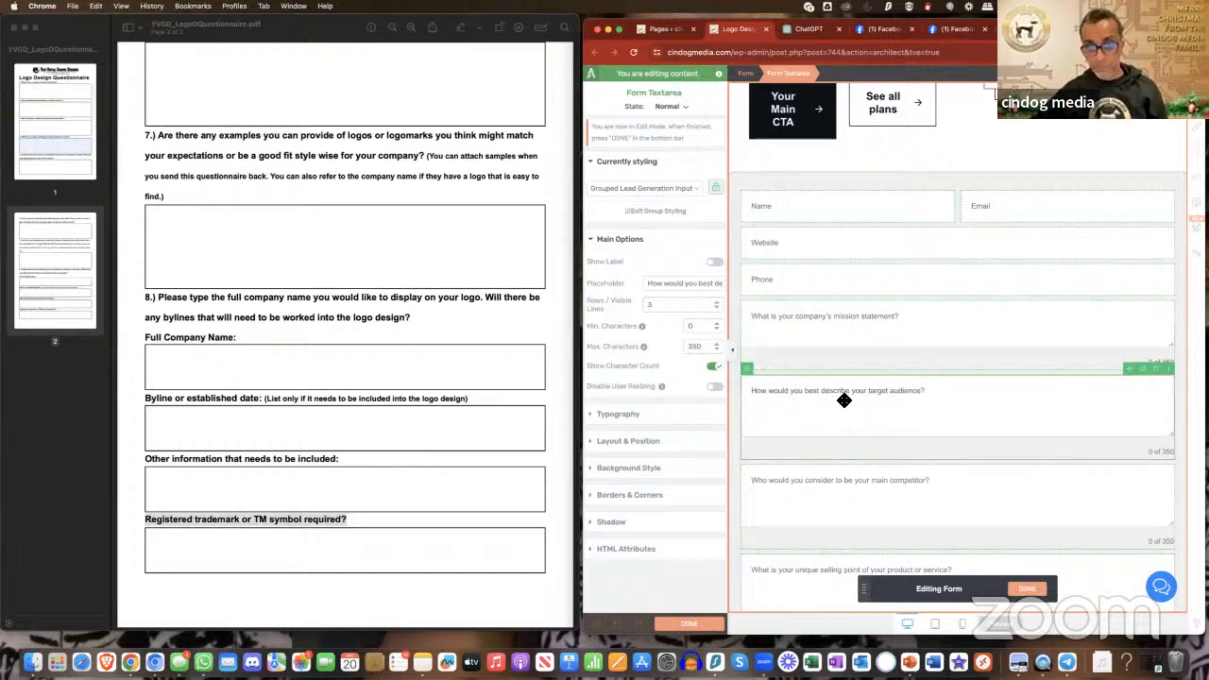
scroll(834, 427, "down", 2)
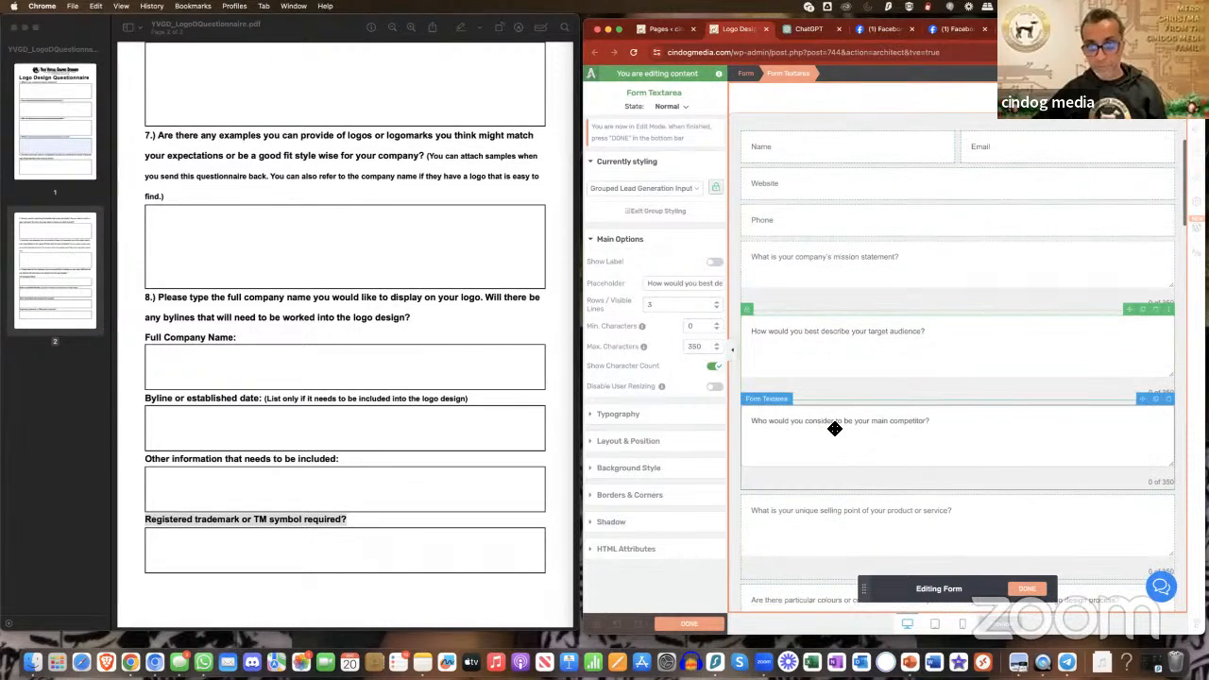
double_click(678, 305)
type("2")
left_click(861, 438)
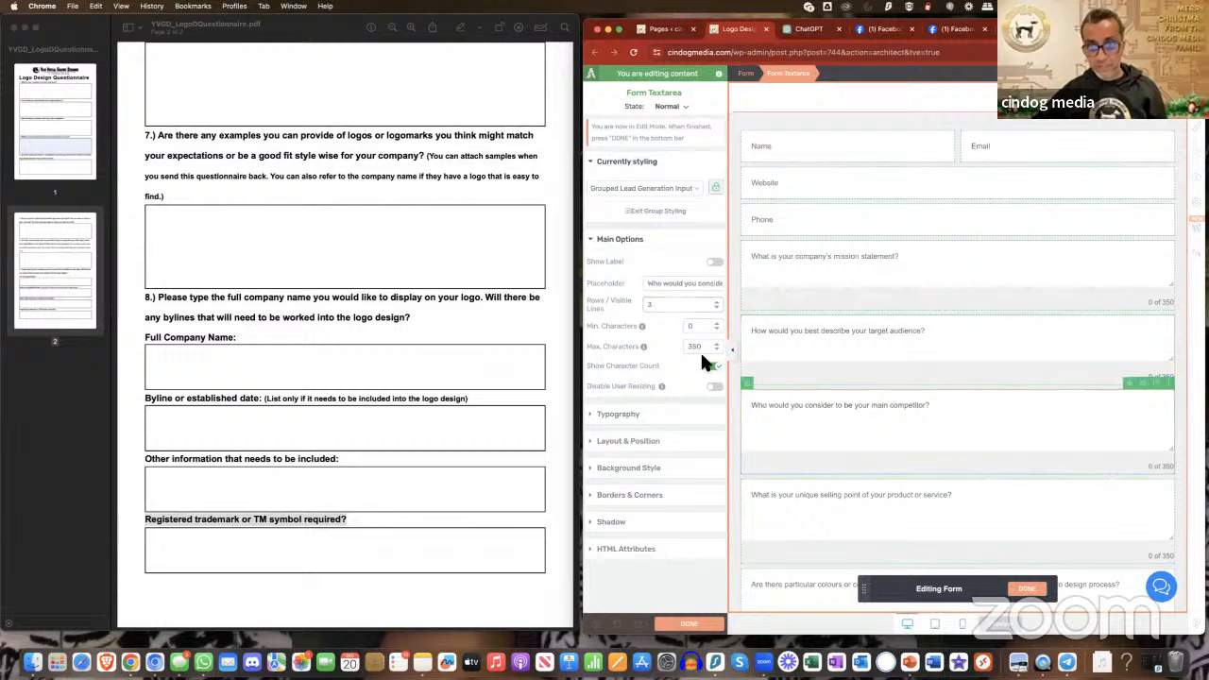
double_click(660, 306)
type("2")
- Reduce the unique selling point and colours to explore text areas to 1 visible line each
scroll(927, 452, "down", 1)
left_click(927, 452)
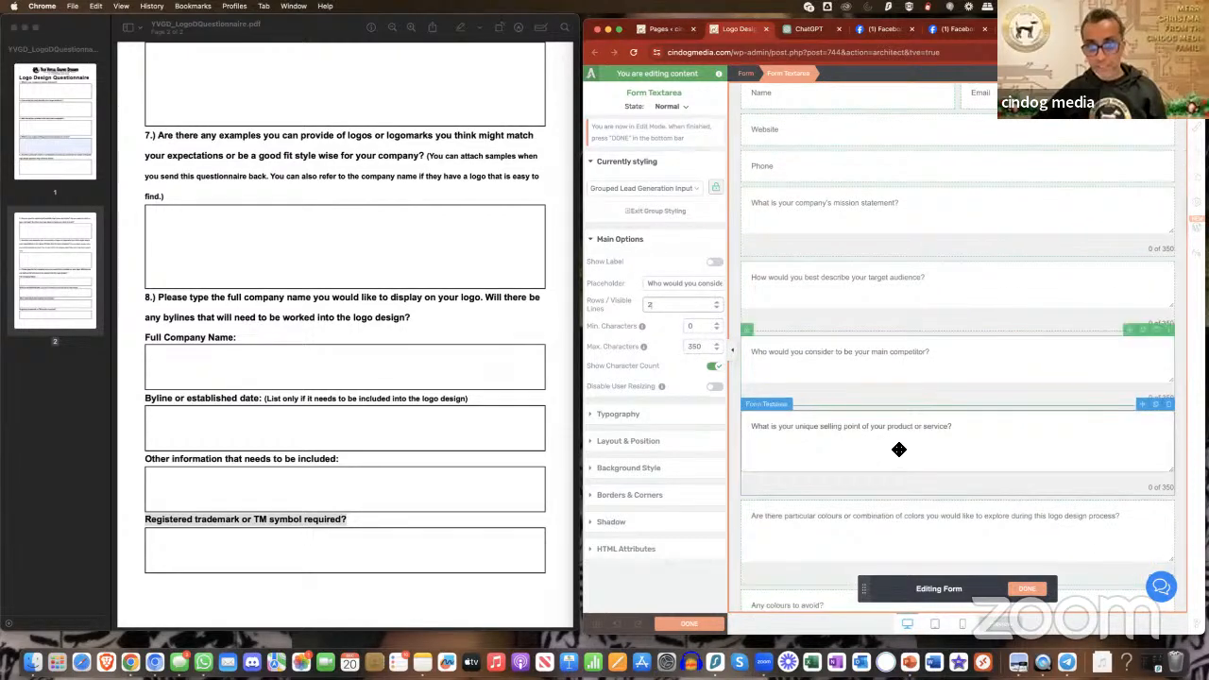
double_click(663, 307)
type("1")
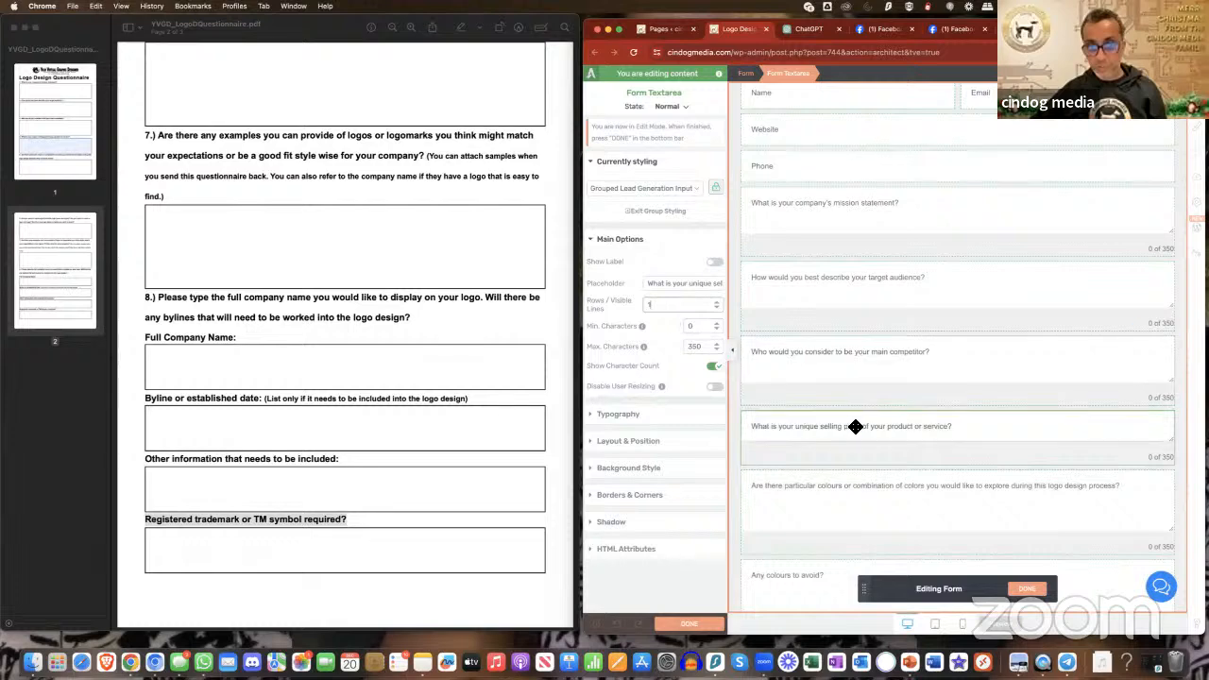
left_click(872, 491)
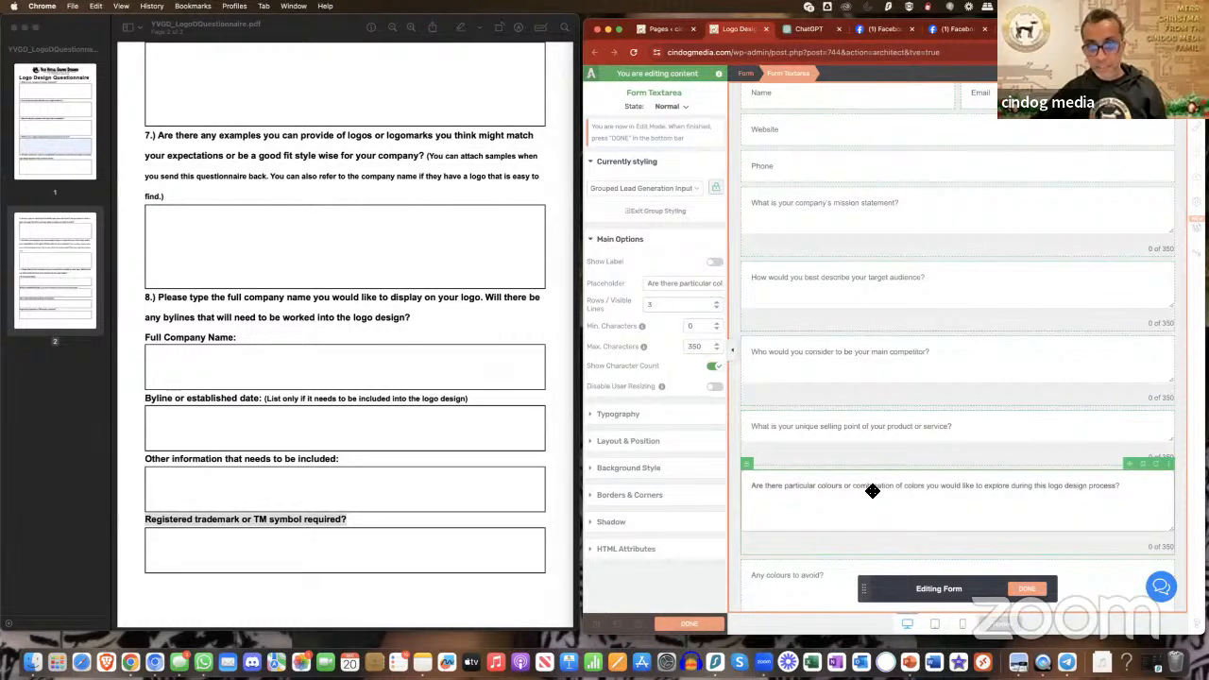
type("1")
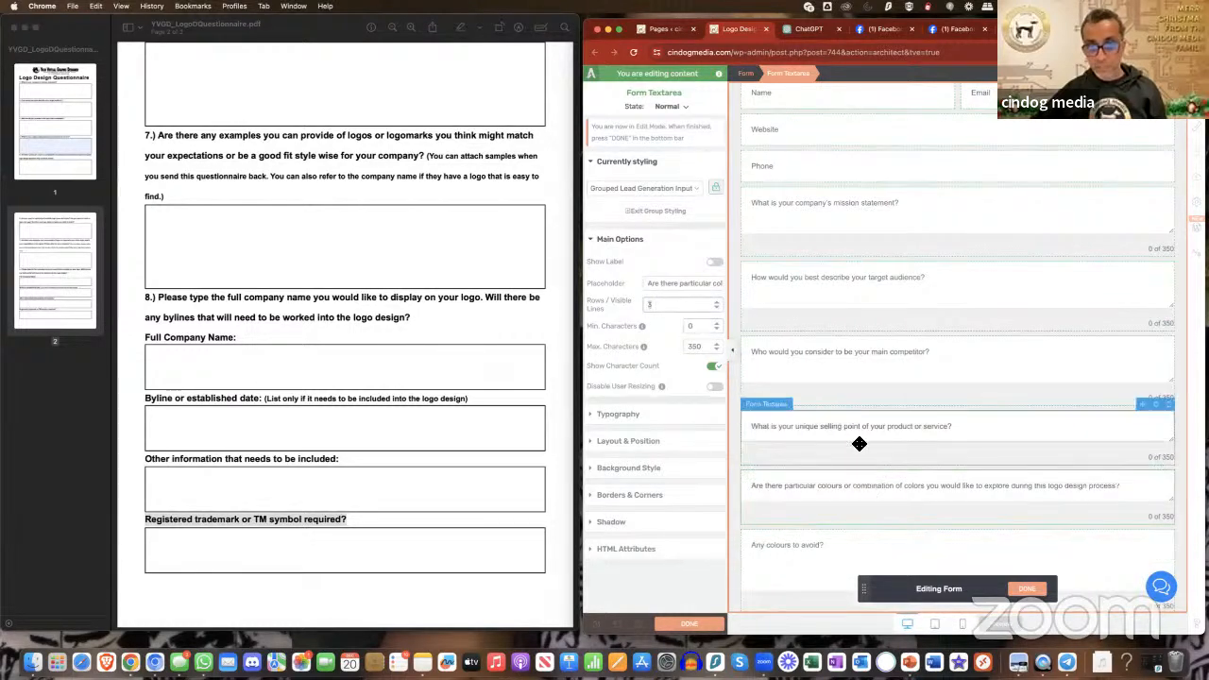
- Reduce the "Any colours to avoid?" and possible logo types and styles text areas to 1 visible line each
scroll(859, 440, "down", 2)
left_click(859, 468)
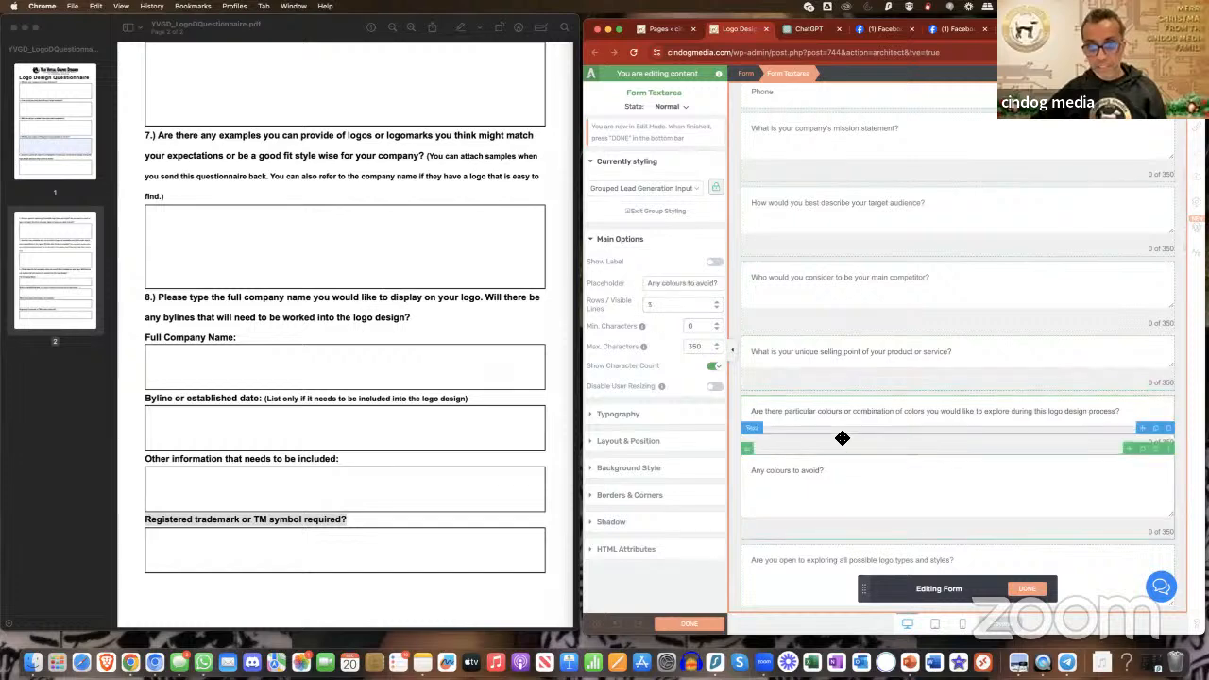
double_click(672, 305)
type("1")
scroll(862, 462, "down", 3)
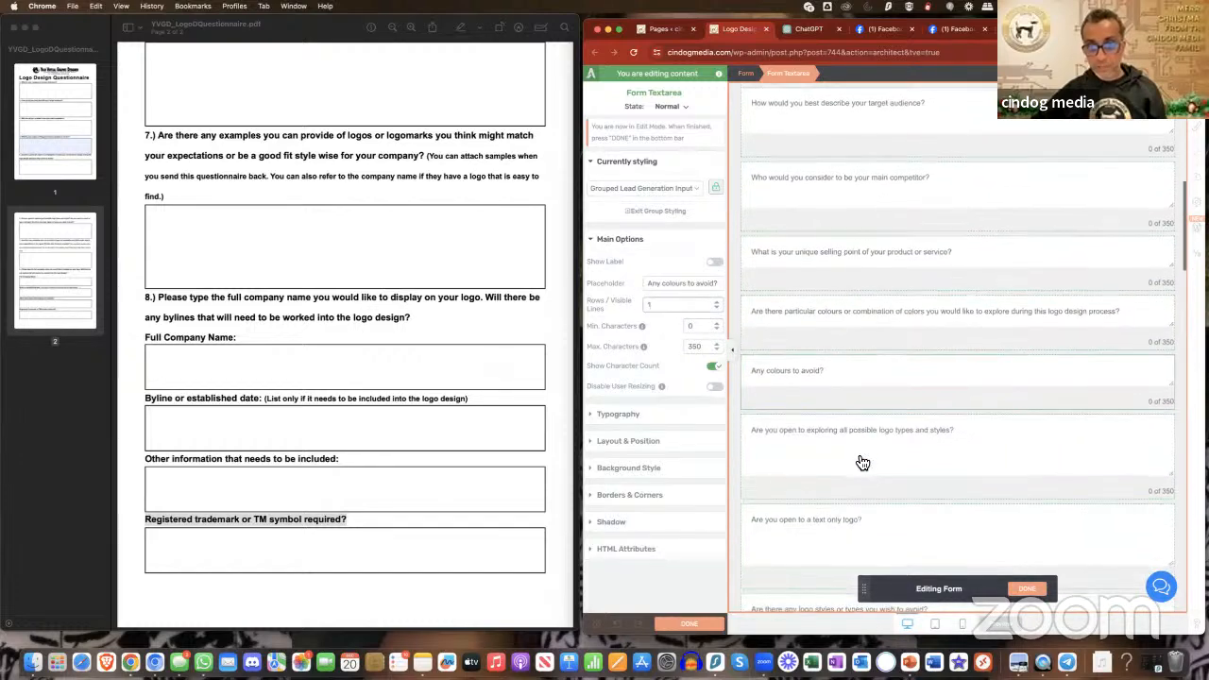
left_click(858, 455)
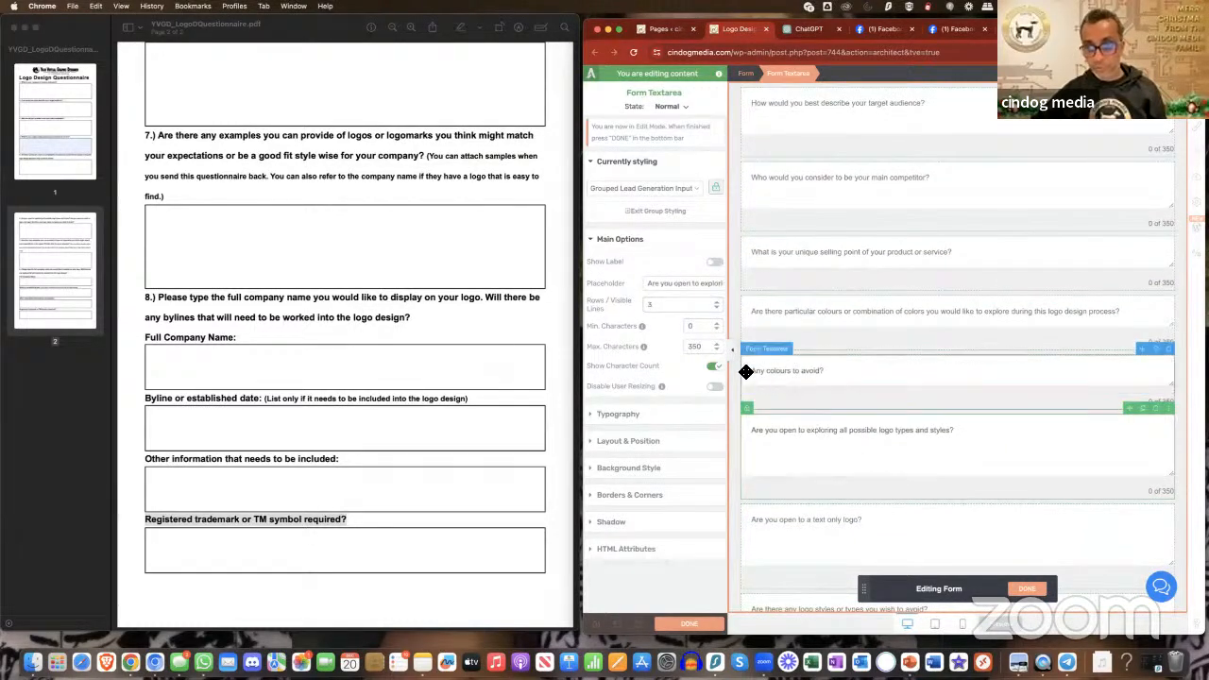
type("1")
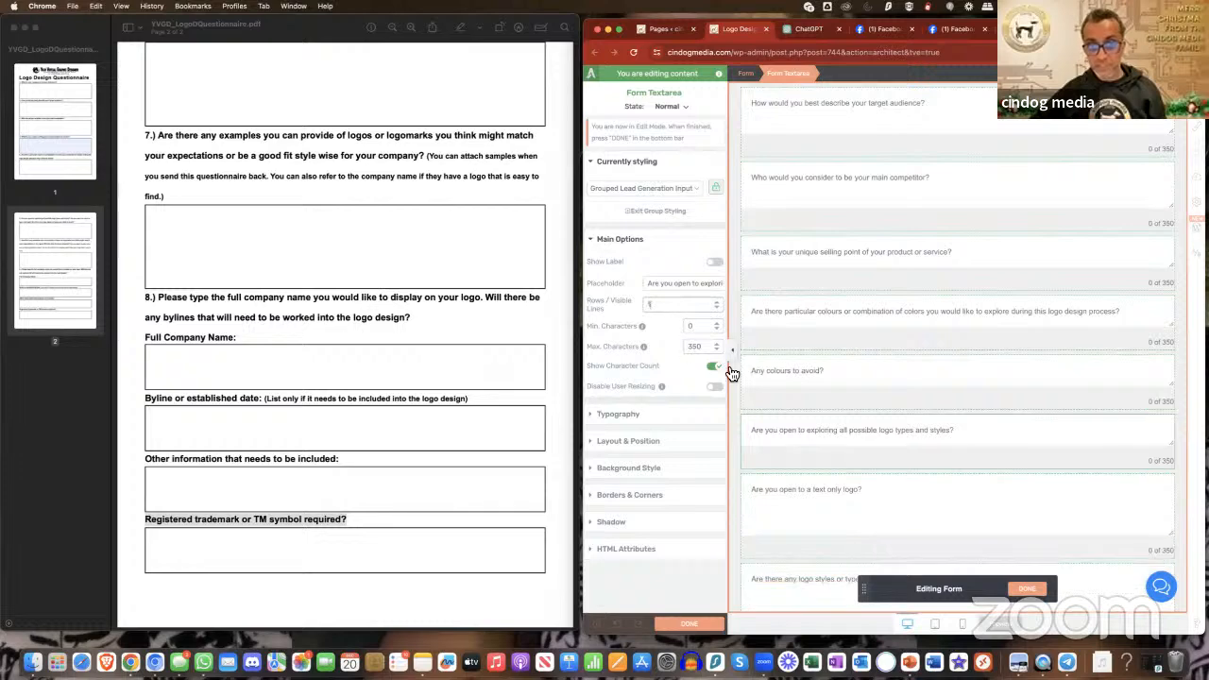
- Reduce the "Are you open to a text only logo?" text area to 1 visible line
scroll(840, 432, "down", 2)
left_click(841, 435)
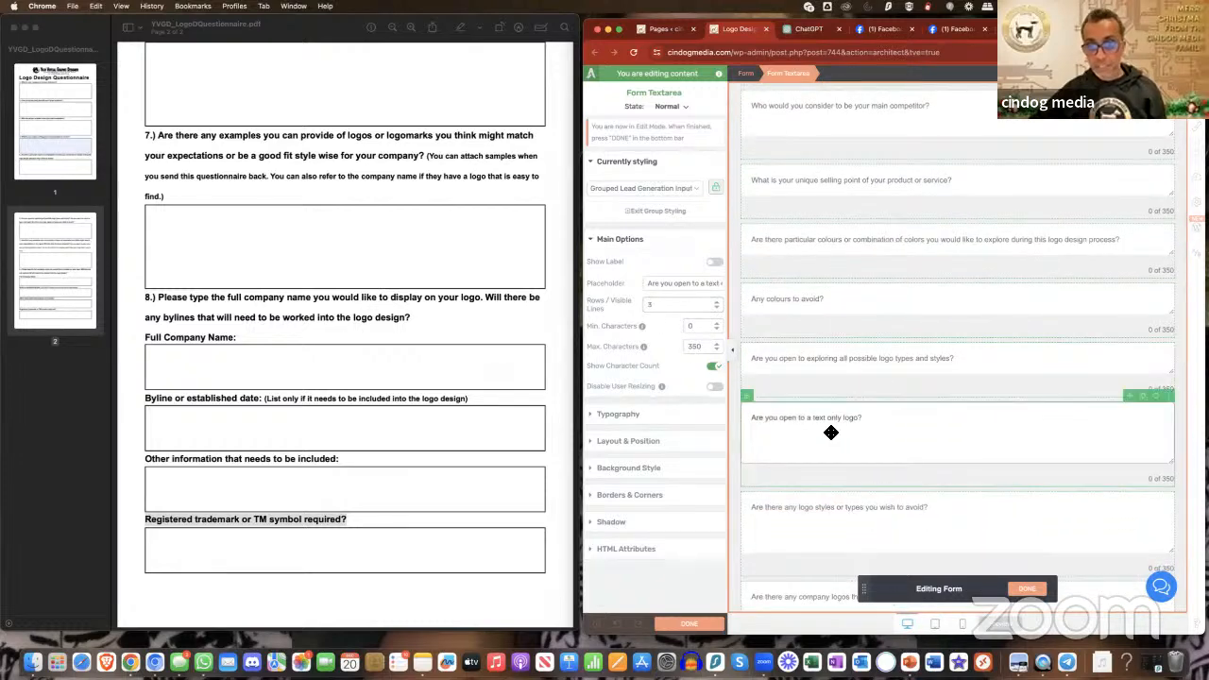
type("1")
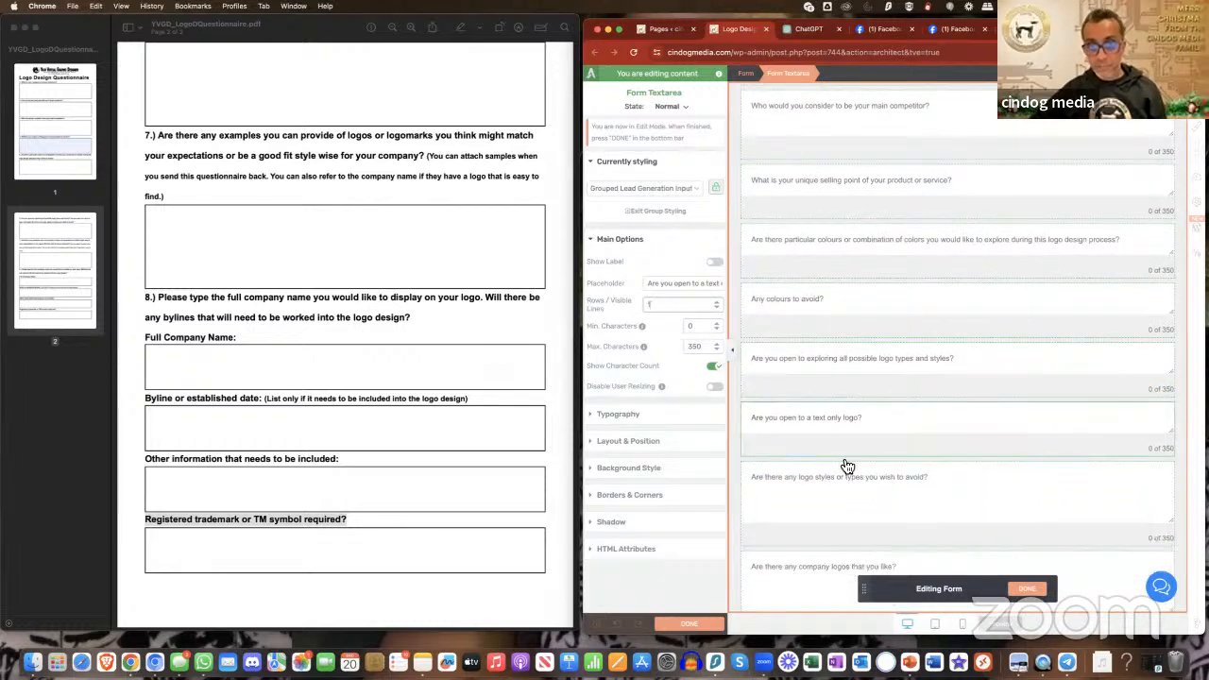
- Reduce the logo styles or types to avoid and the company logos you like text areas to 1 visible line each
left_click(844, 464)
scroll(845, 462, "down", 2)
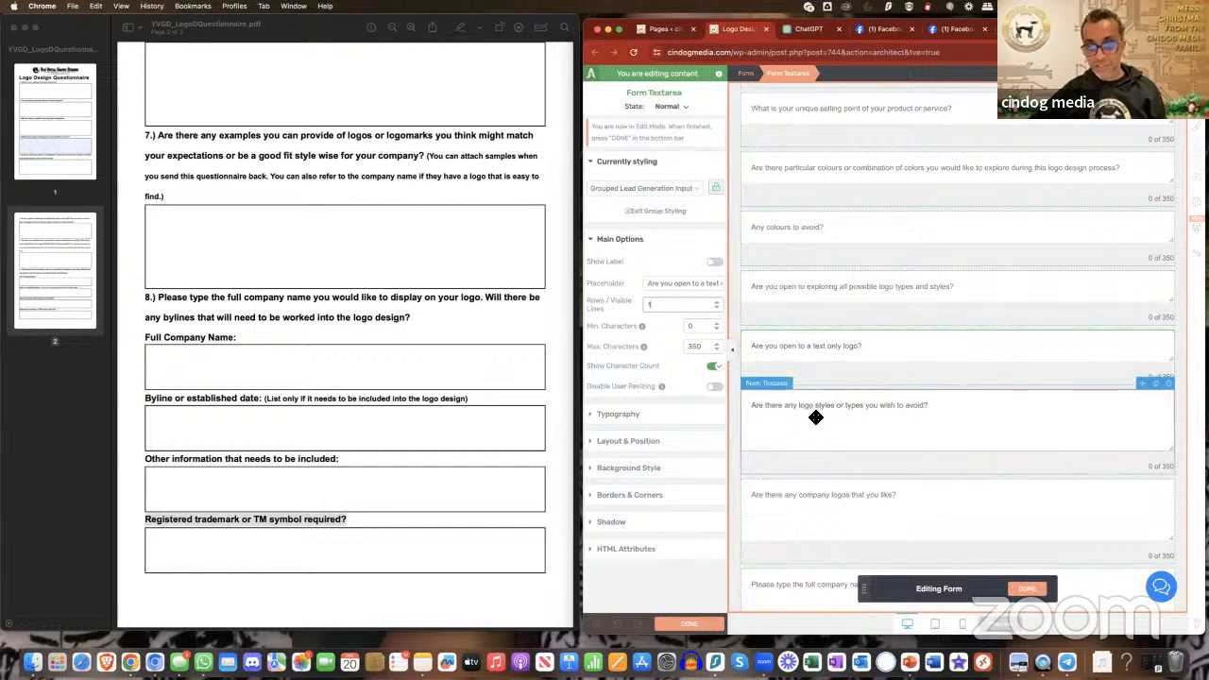
left_click(818, 424)
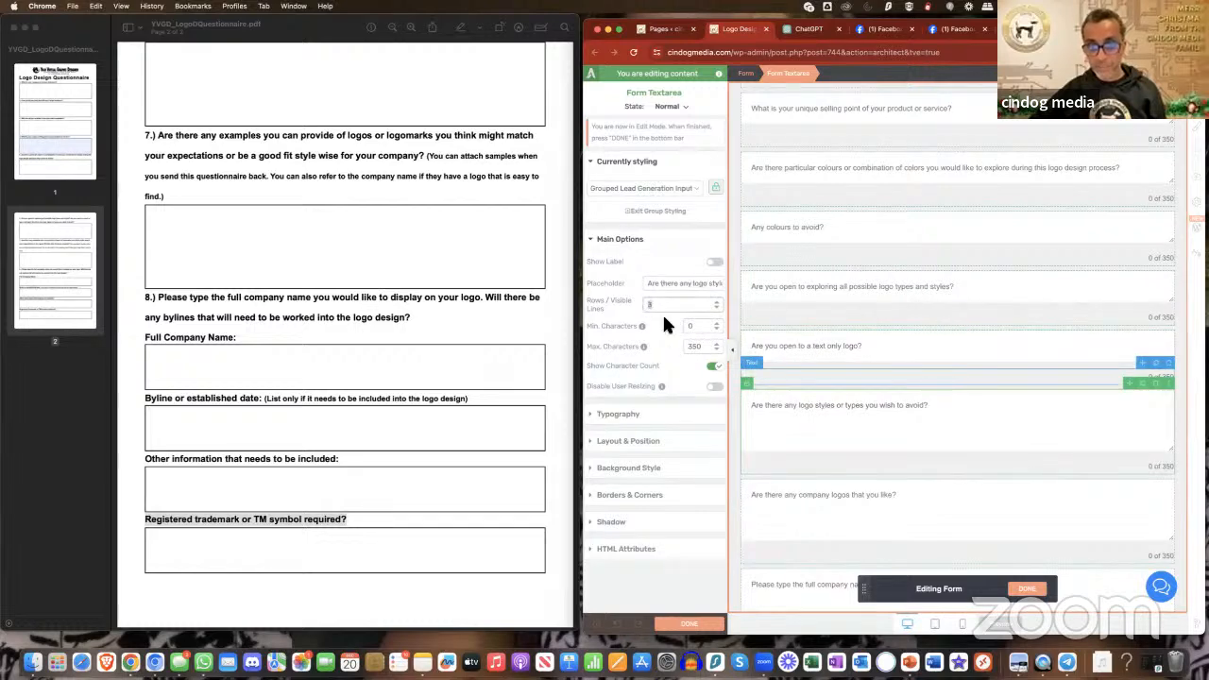
type("1")
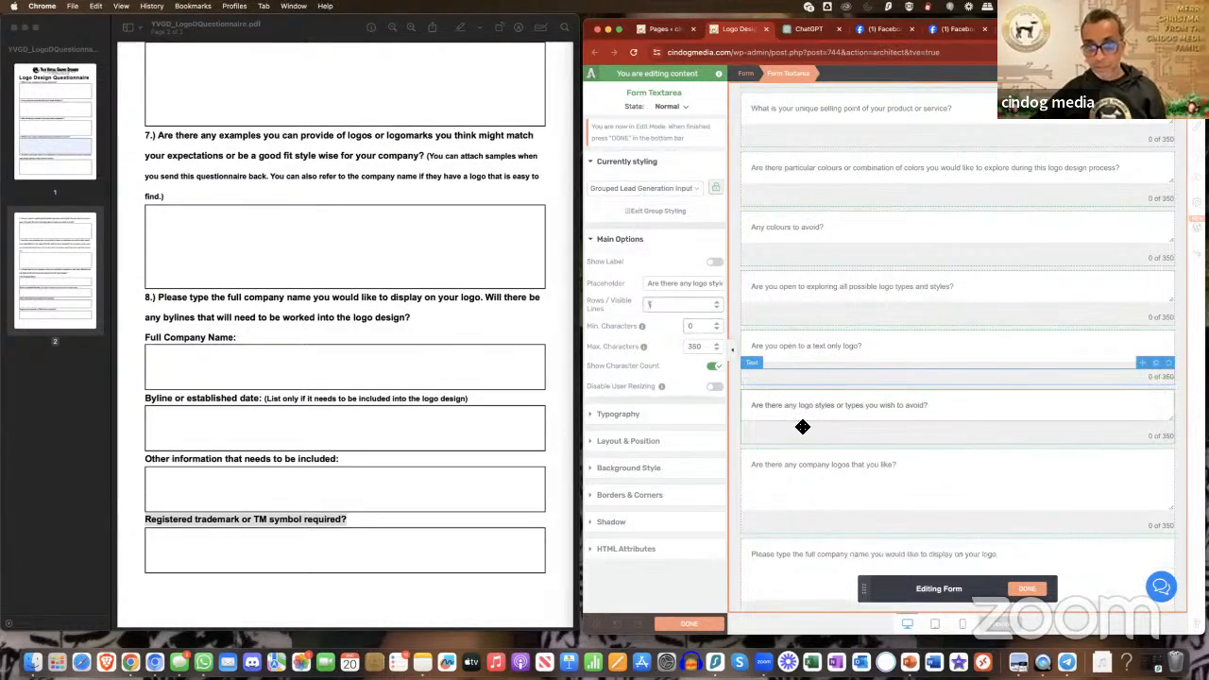
scroll(818, 432, "down", 1)
left_click(829, 445)
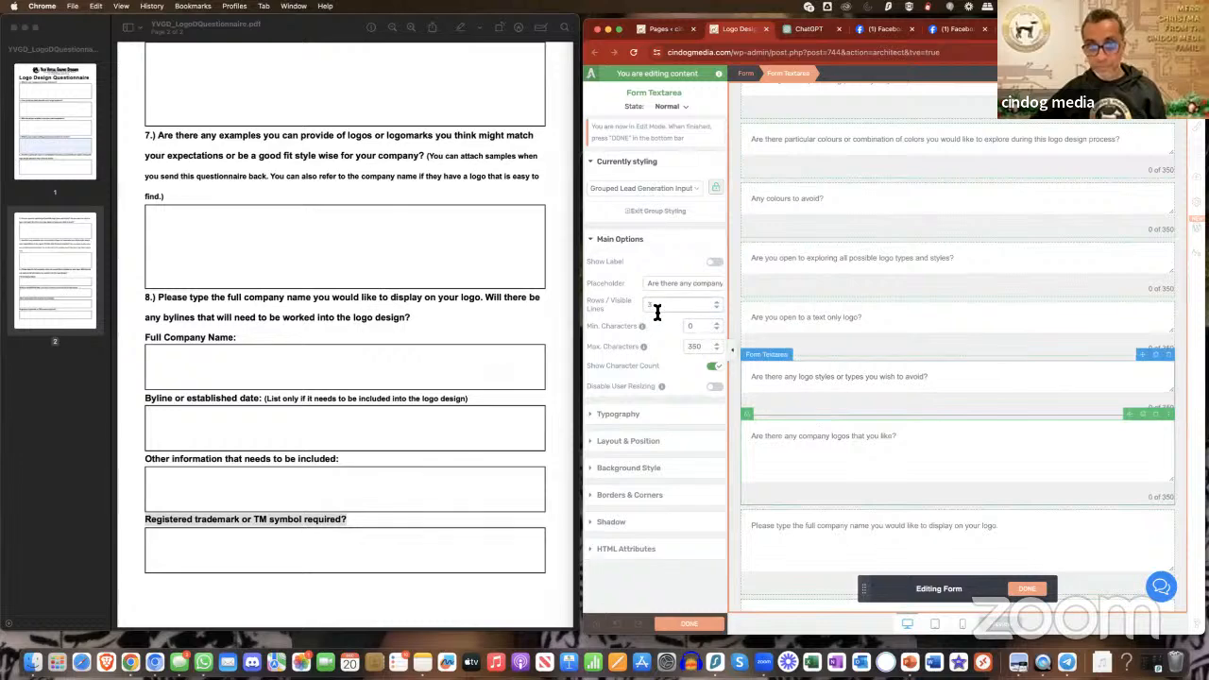
type("1")
- Reduce the full company name and the bylines or established date text areas to 1 visible line each
left_click(829, 469)
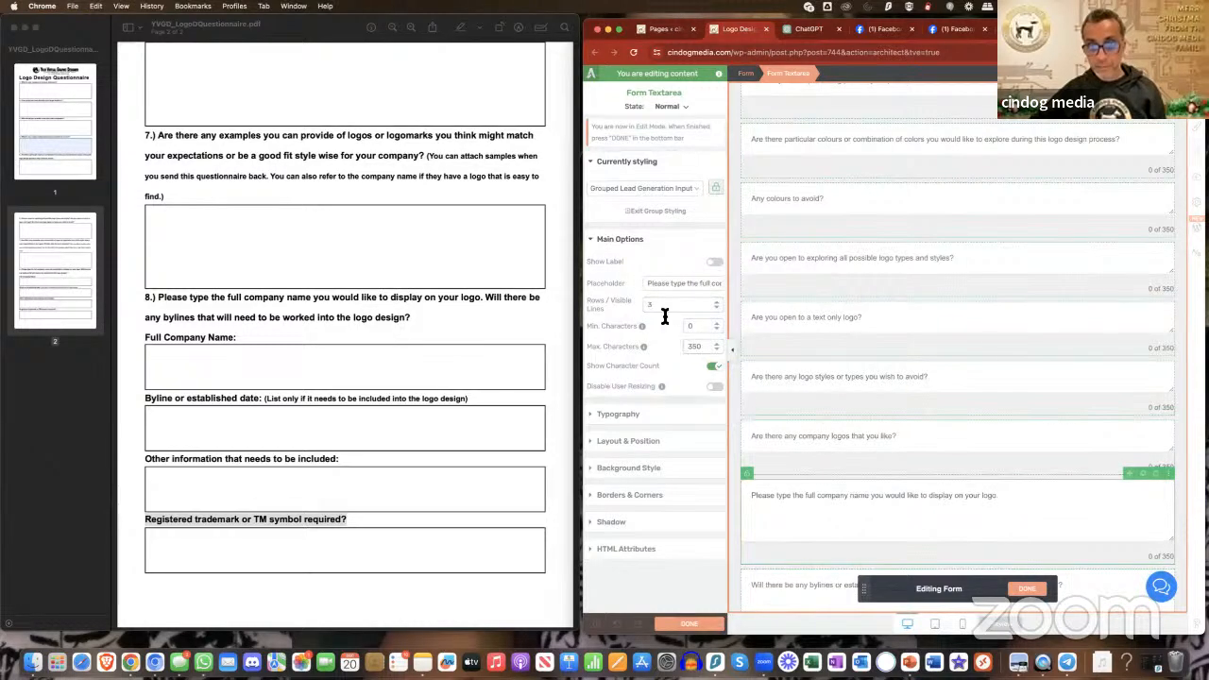
type("1")
scroll(856, 440, "down", 3)
left_click(856, 440)
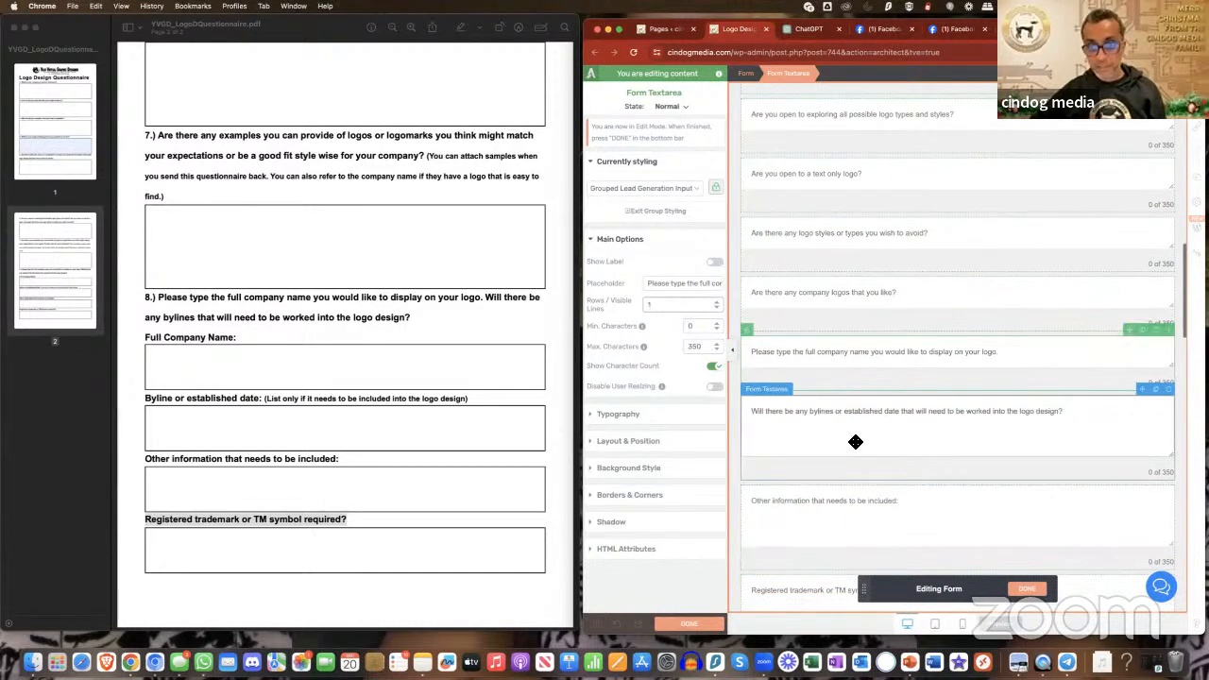
type("1")
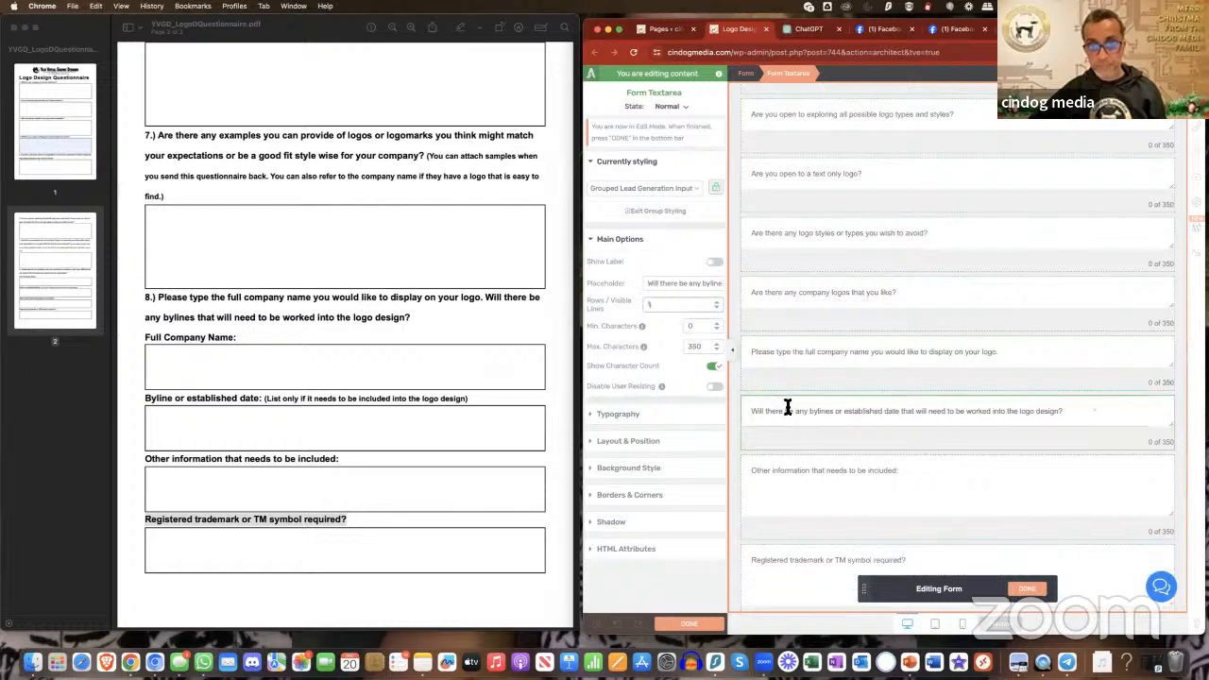
- Reduce the "Other information that needs to be included" and registered trademark text areas to 1 visible line each
left_click(861, 462)
scroll(860, 453, "down", 1)
double_click(649, 305)
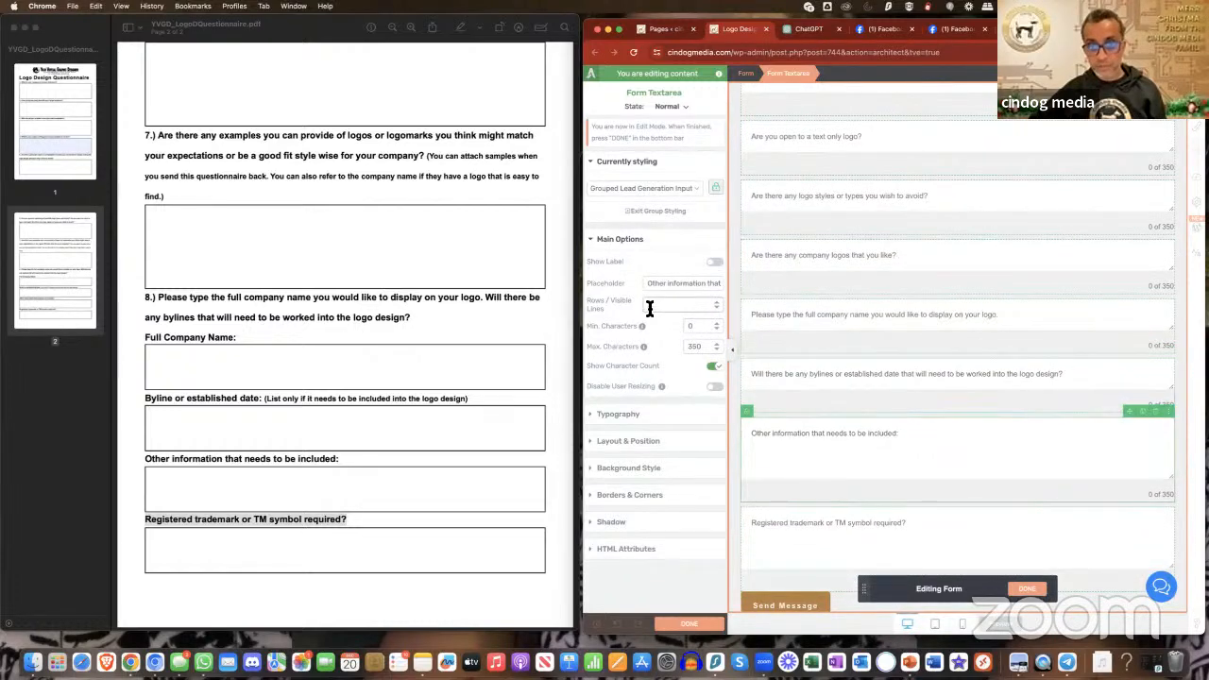
type("1")
left_click(823, 501)
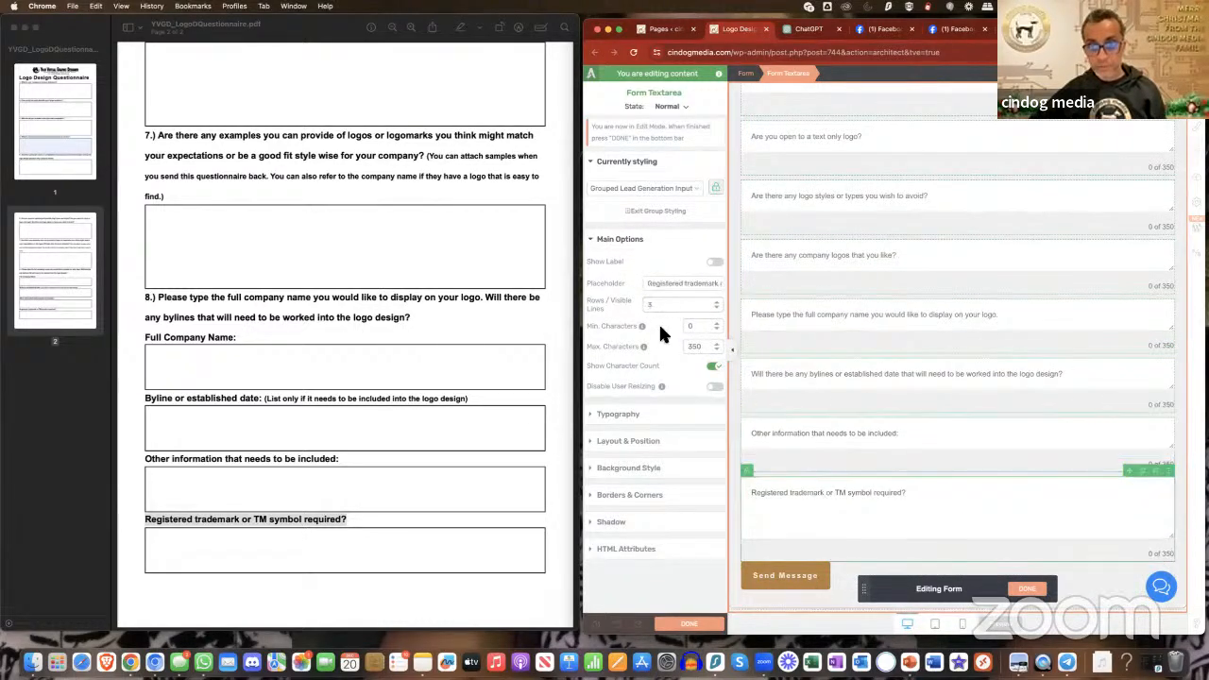
double_click(651, 308)
type("1")
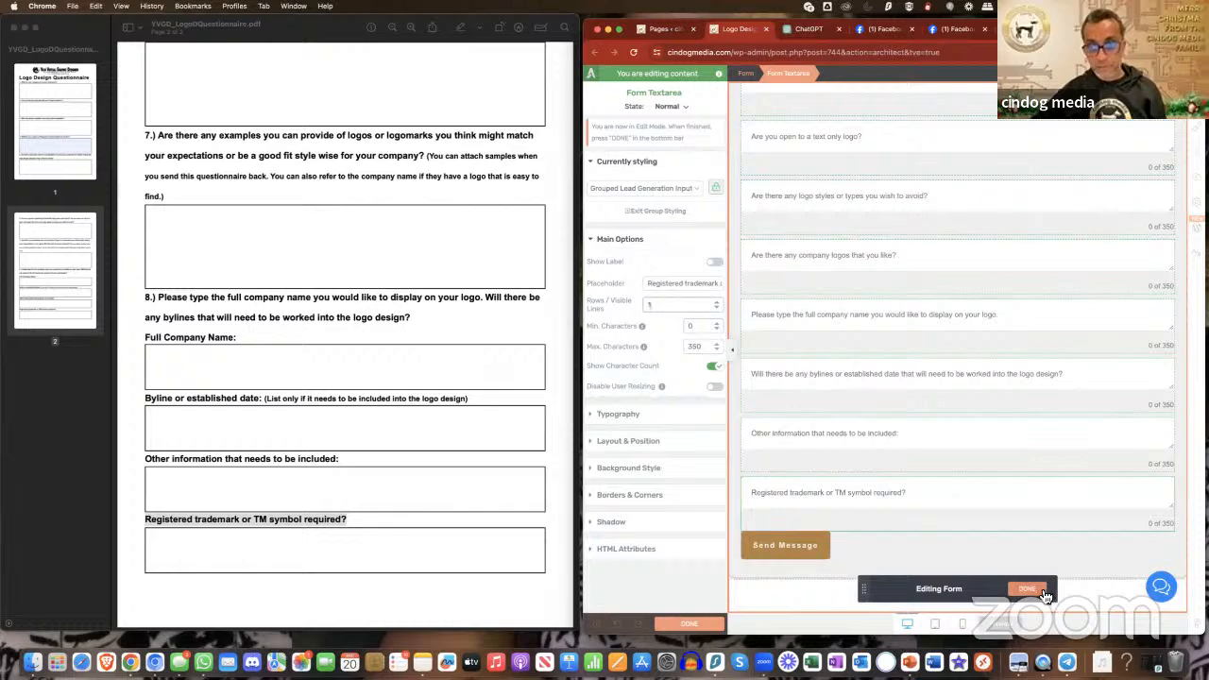
- Finish editing the form elements, save the page and check the compacted form
left_click(832, 586)
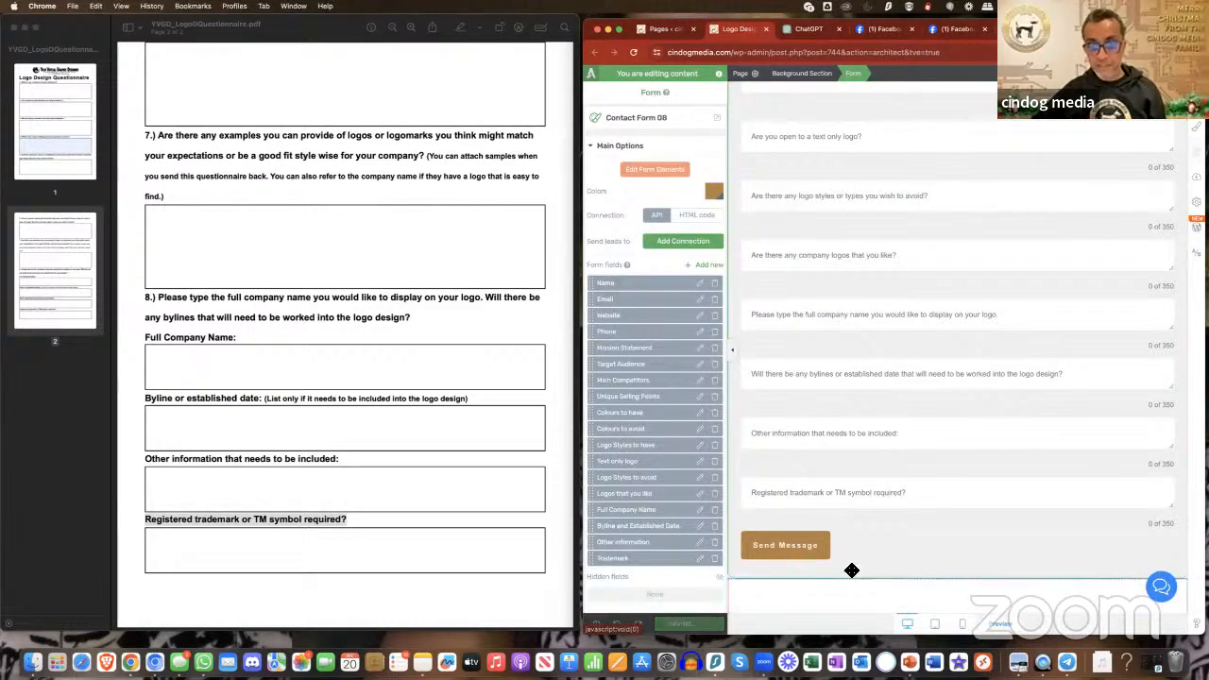
scroll(888, 427, "up", 10)
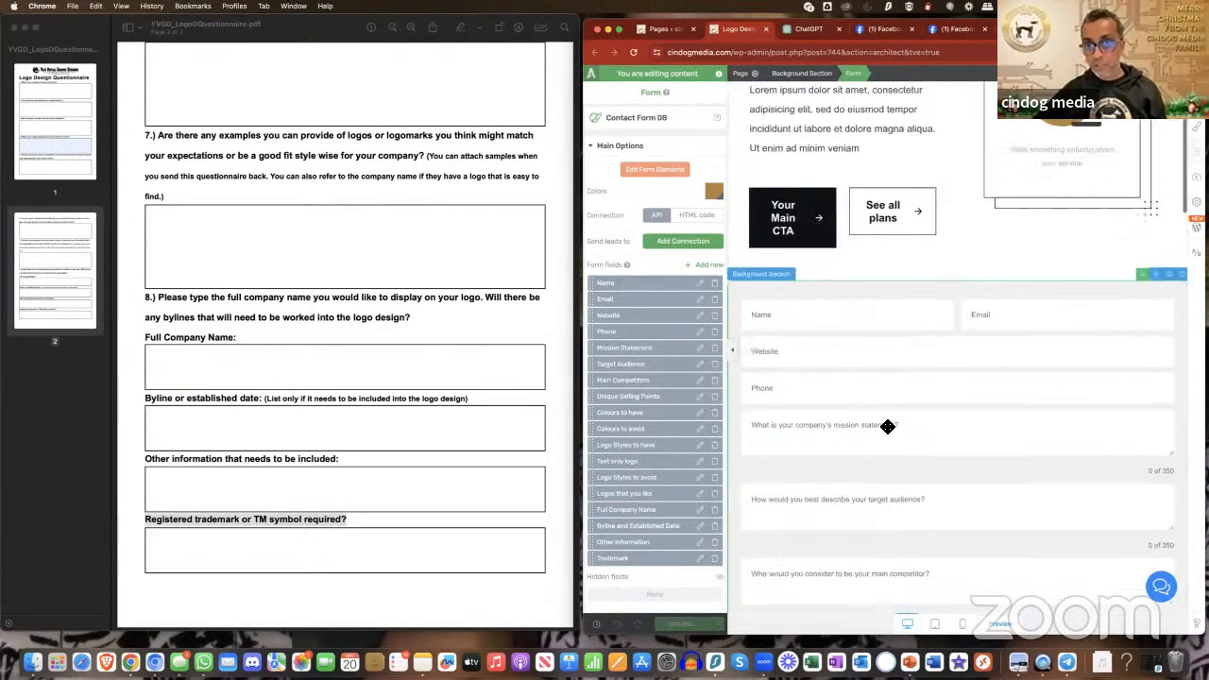
scroll(888, 427, "up", 3)
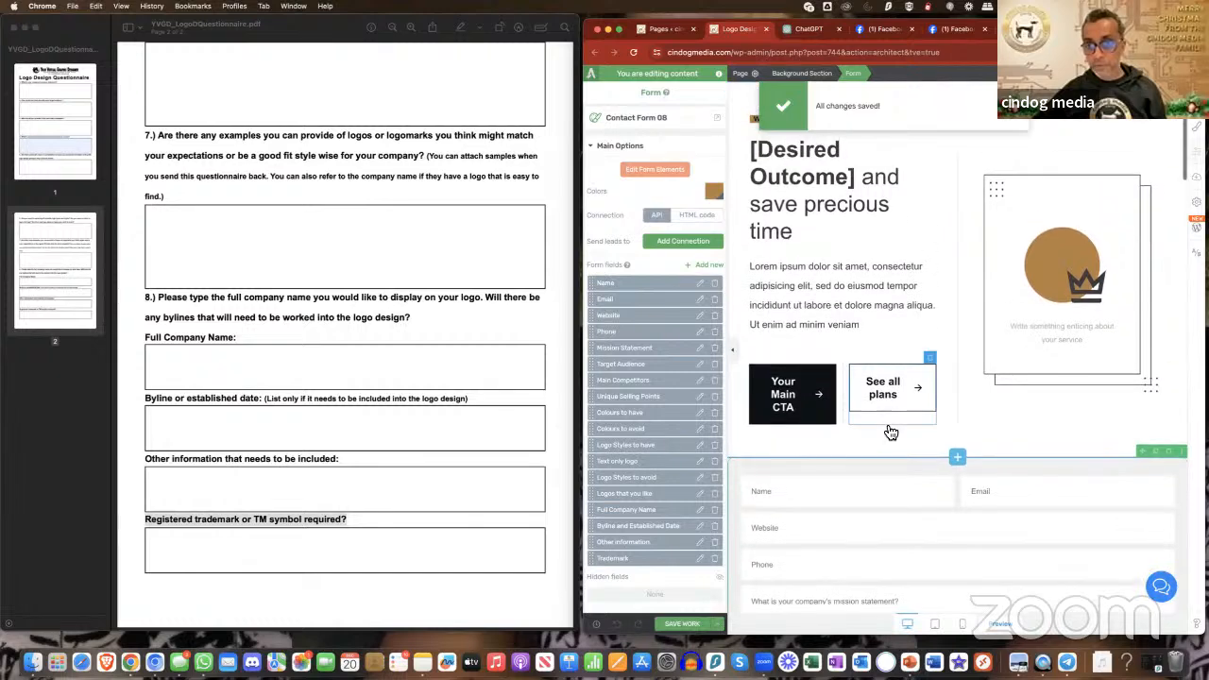
scroll(891, 432, "down", 15)
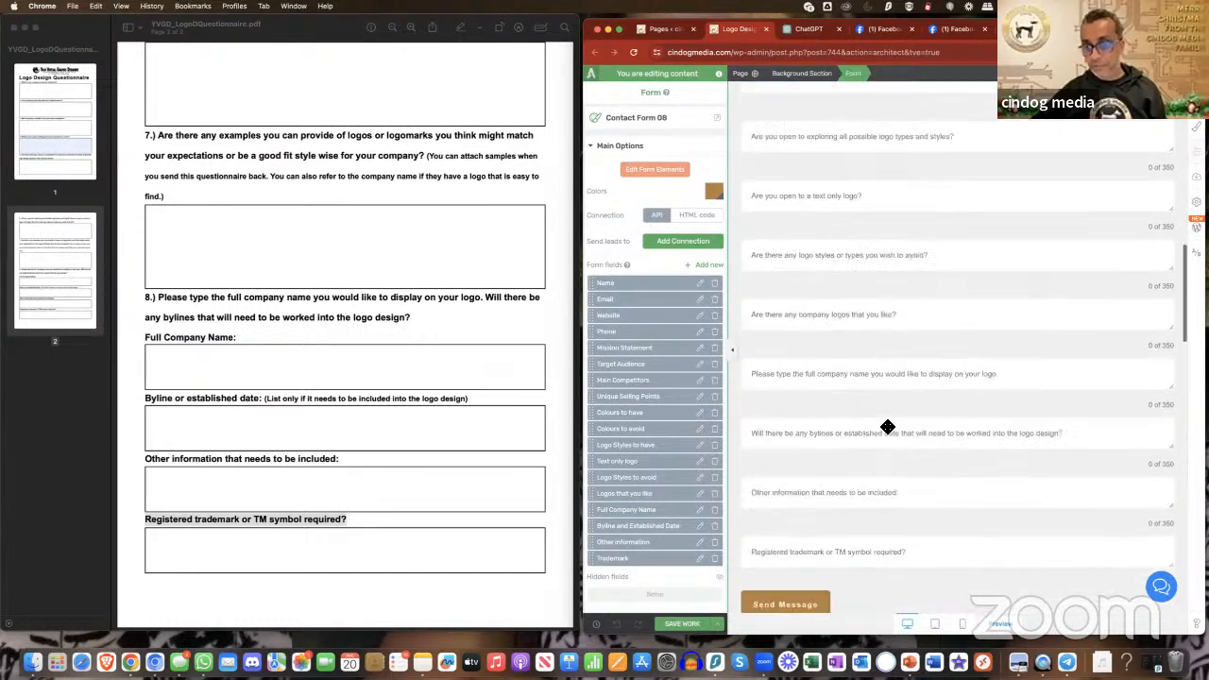
- Delete the empty background section and the "Meet the people behind the concept", "What They Say" and "Ready?" sections below the form, and save the page
scroll(888, 427, "down", 3)
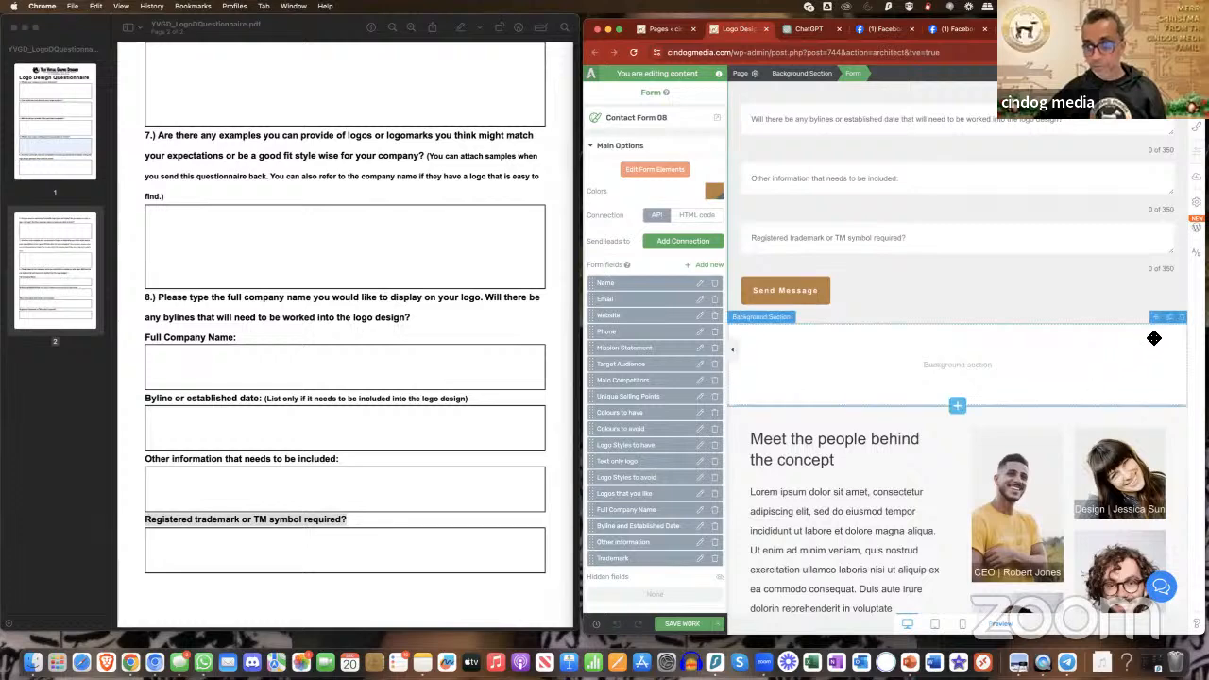
left_click(1183, 319)
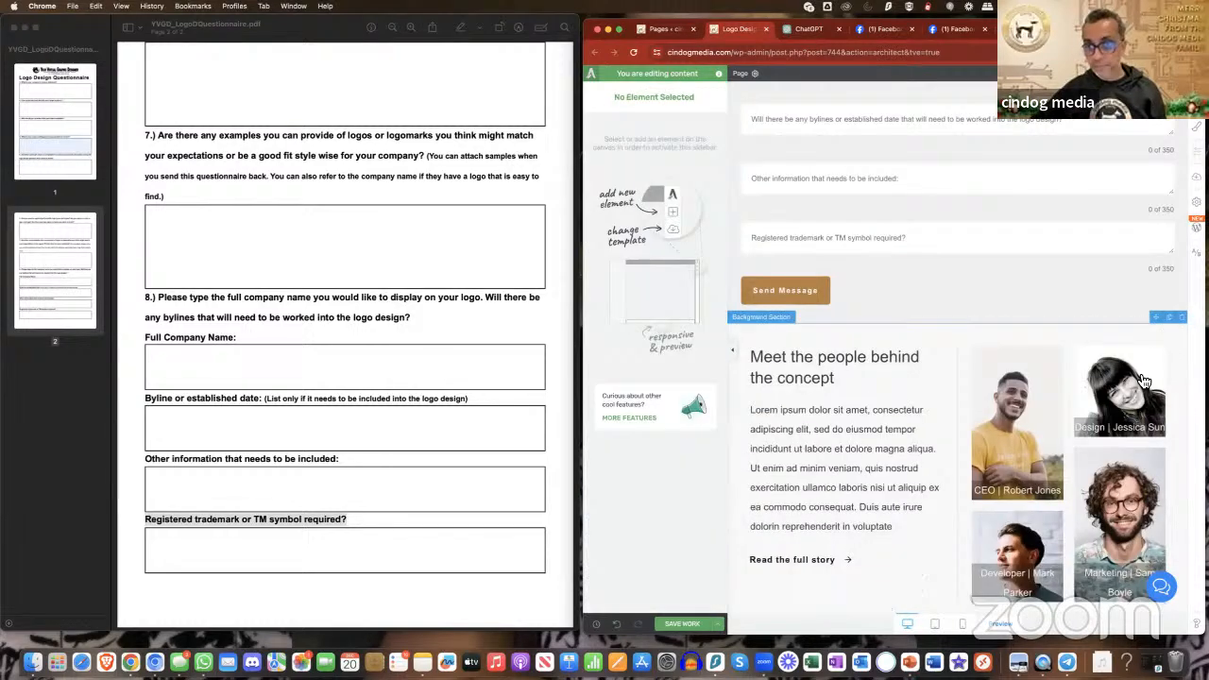
left_click(1182, 319)
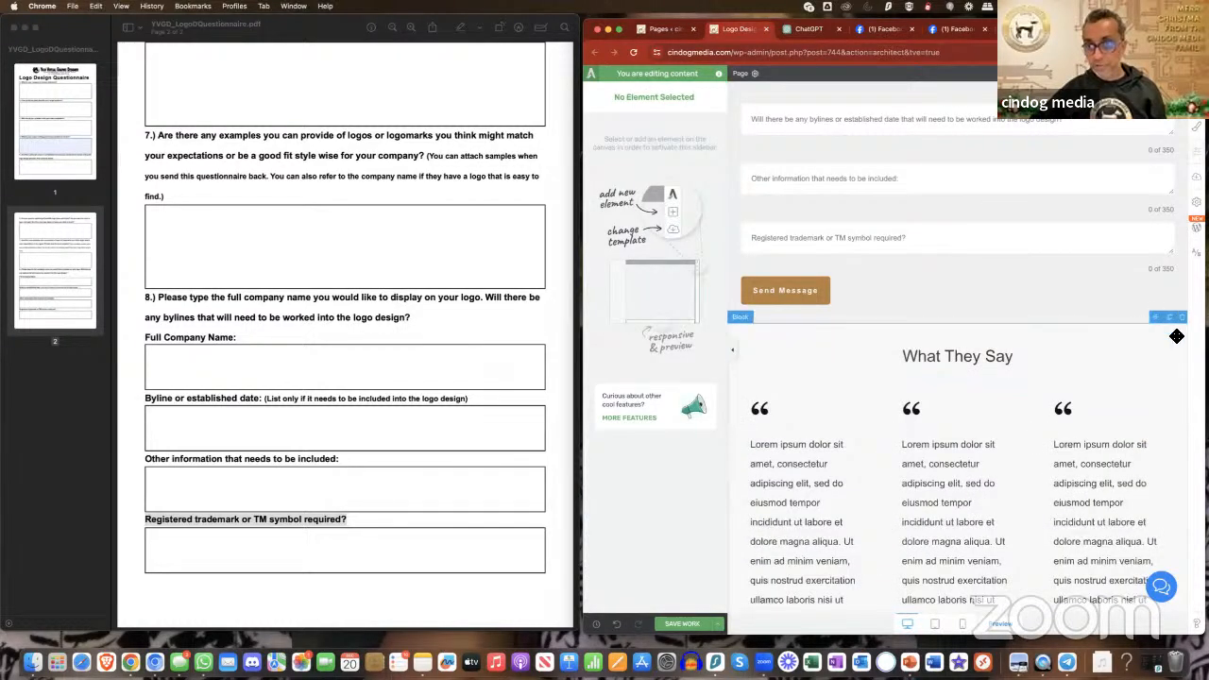
left_click(1182, 318)
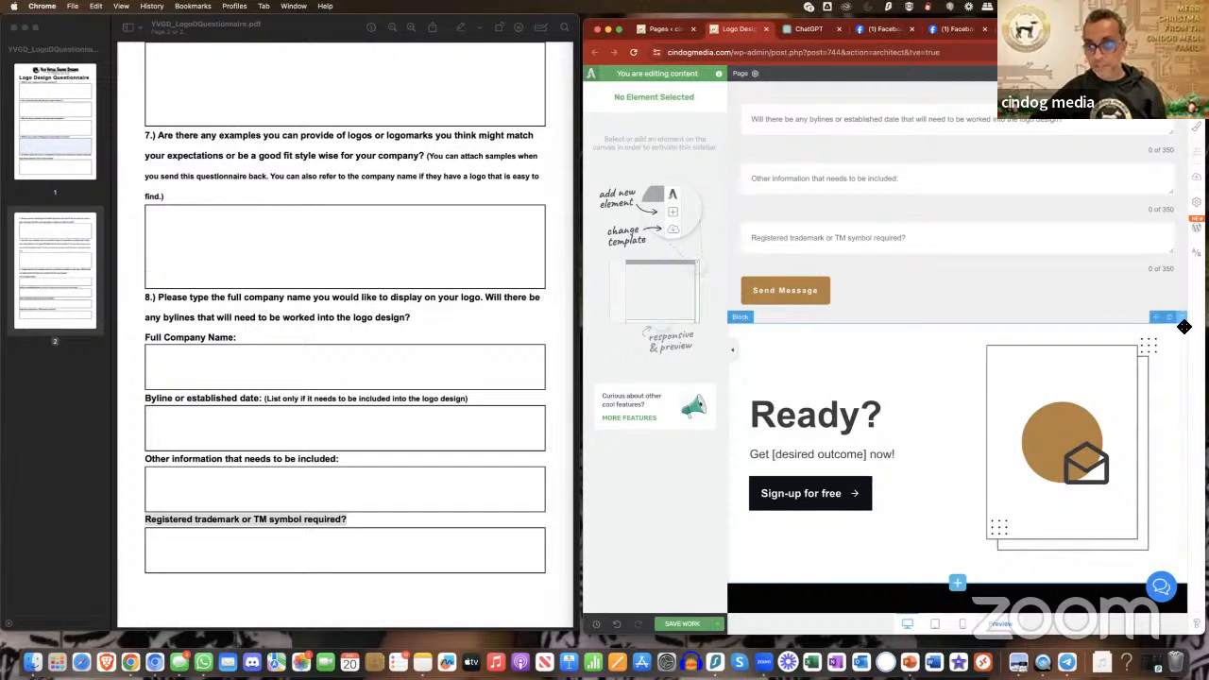
left_click(1182, 319)
left_click(684, 625)
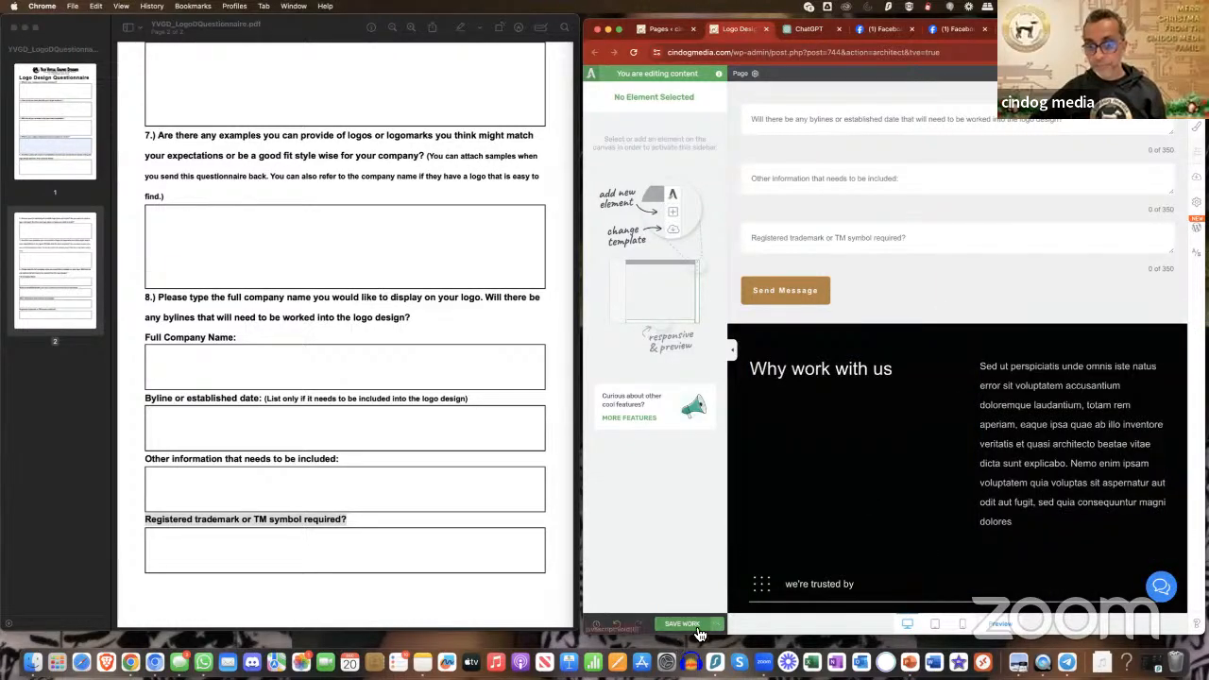
- Look over the remaining page, from the "Why work with us" section through the form to the placeholder headline
scroll(1056, 482, "down", 1)
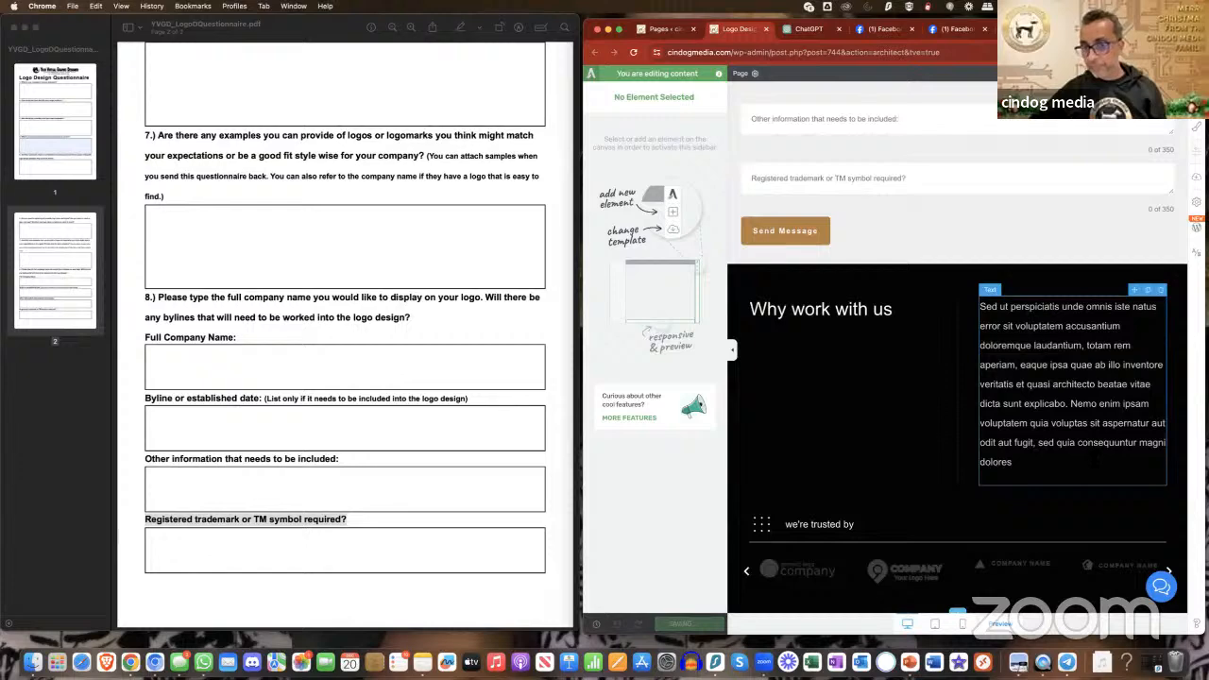
scroll(1056, 463, "down", 1)
scroll(1056, 463, "up", 1)
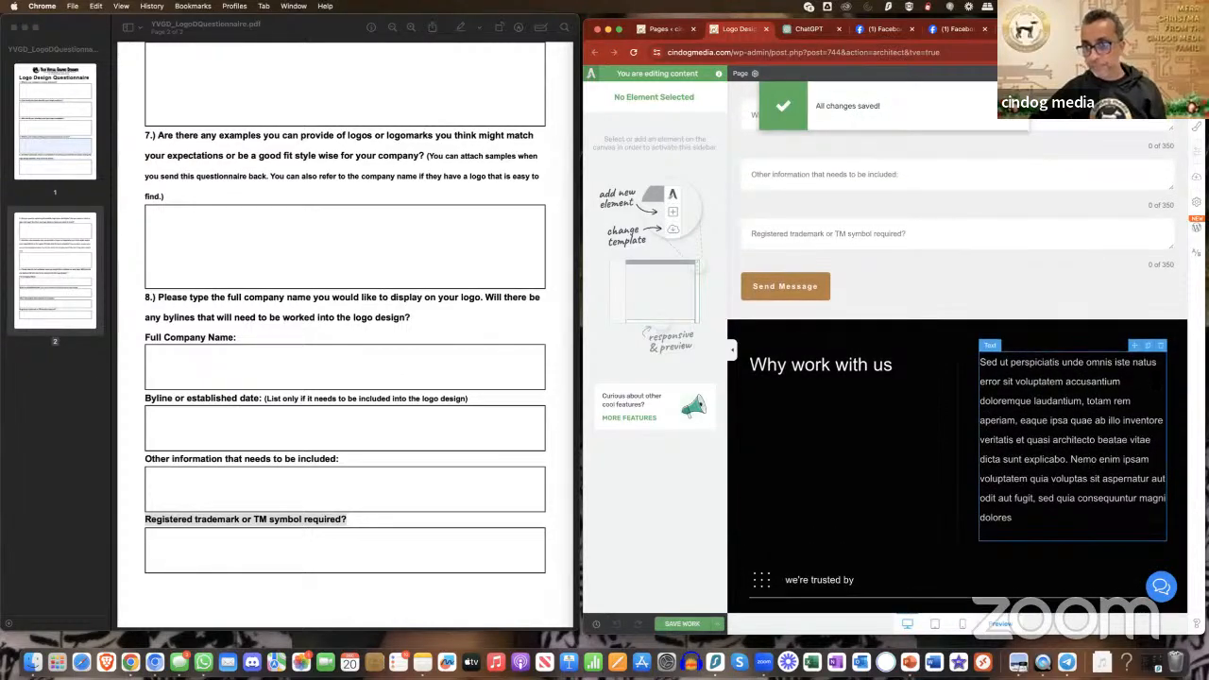
scroll(1121, 371, "up", 10)
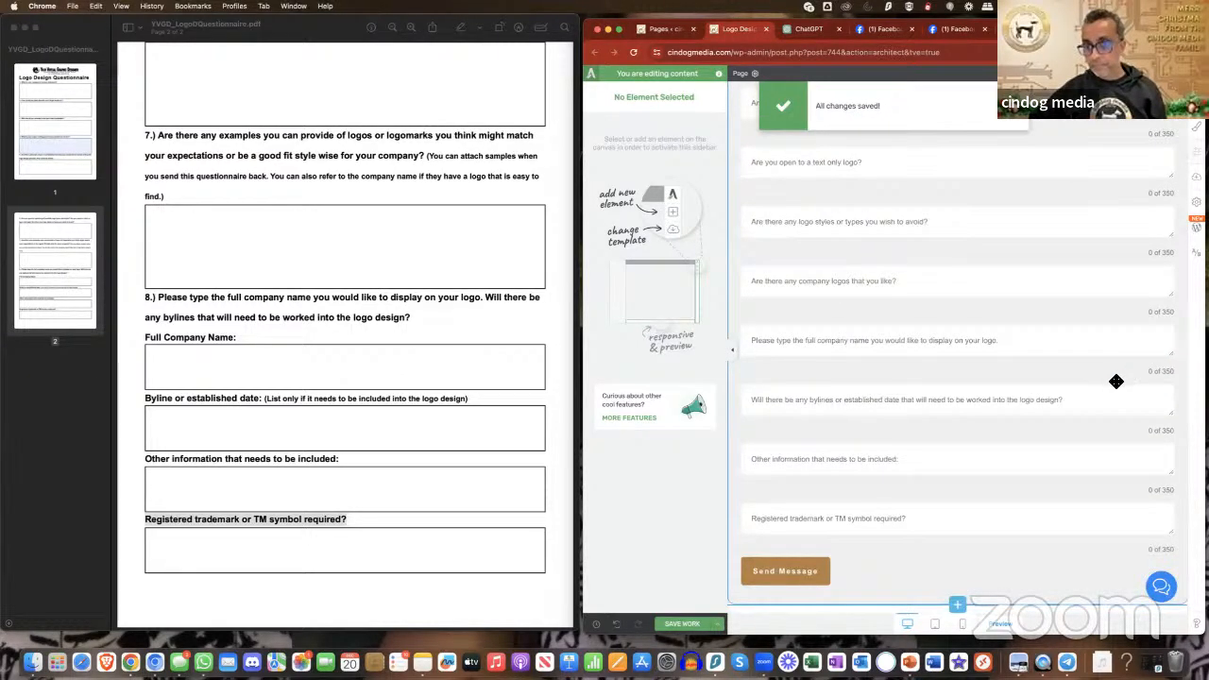
scroll(1117, 381, "up", 5)
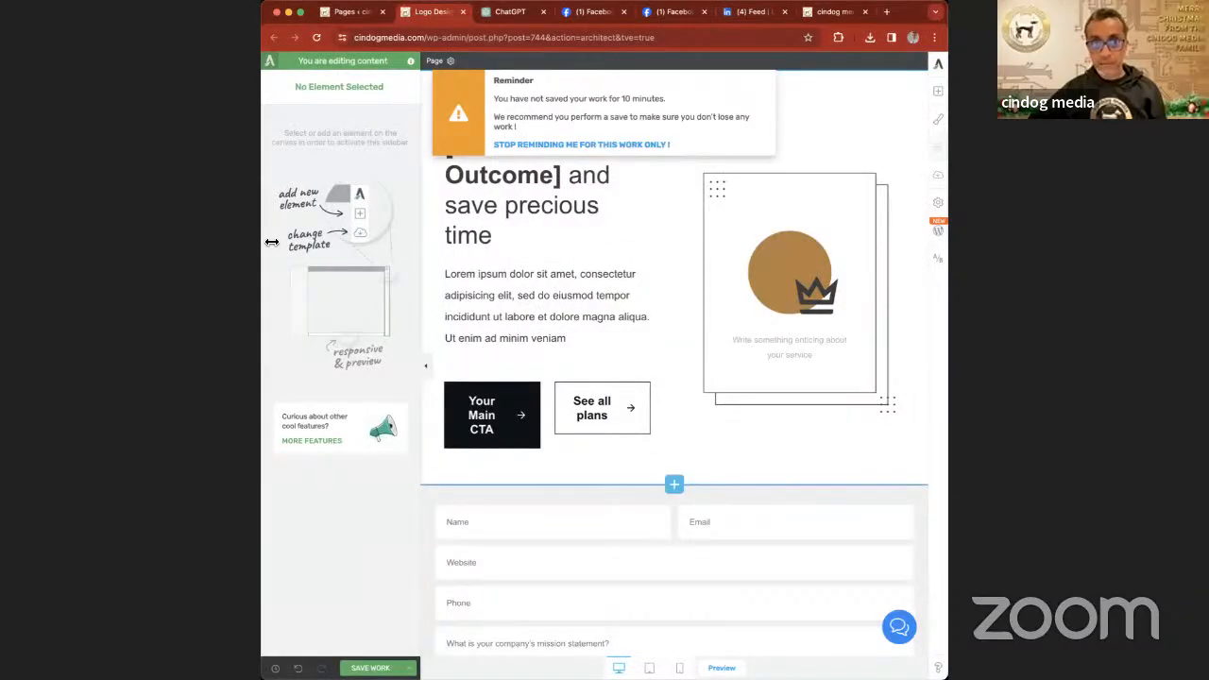
scroll(597, 312, "down", 10)
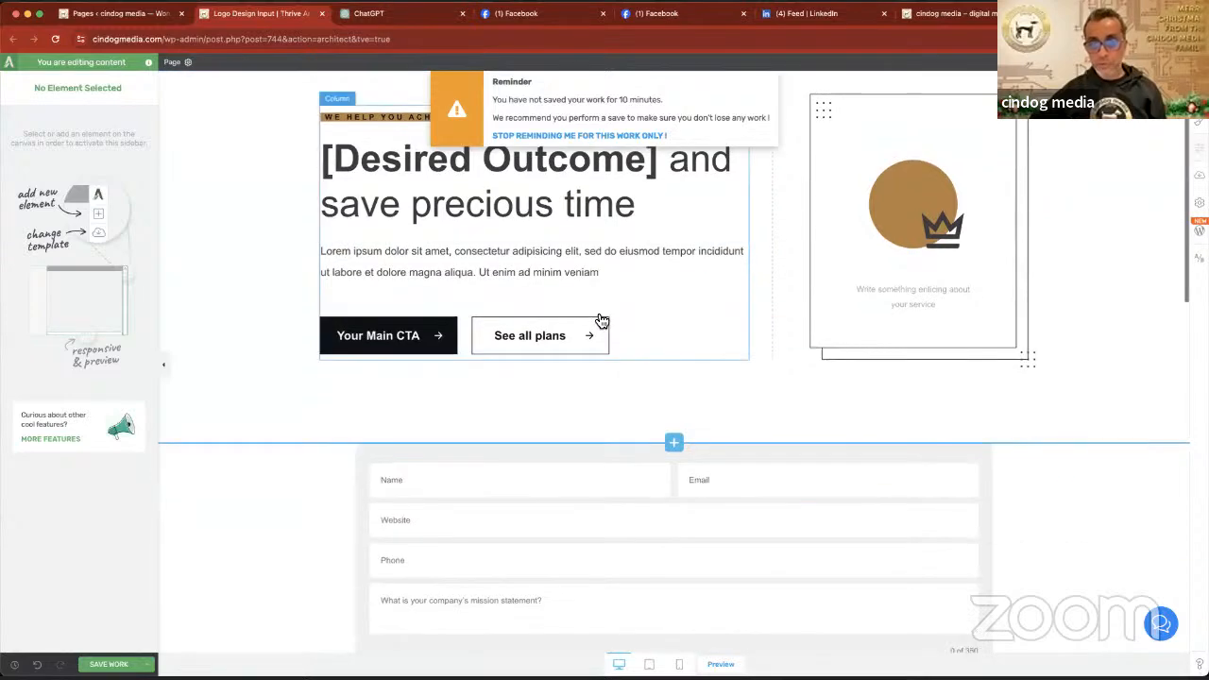
scroll(599, 315, "up", 10)
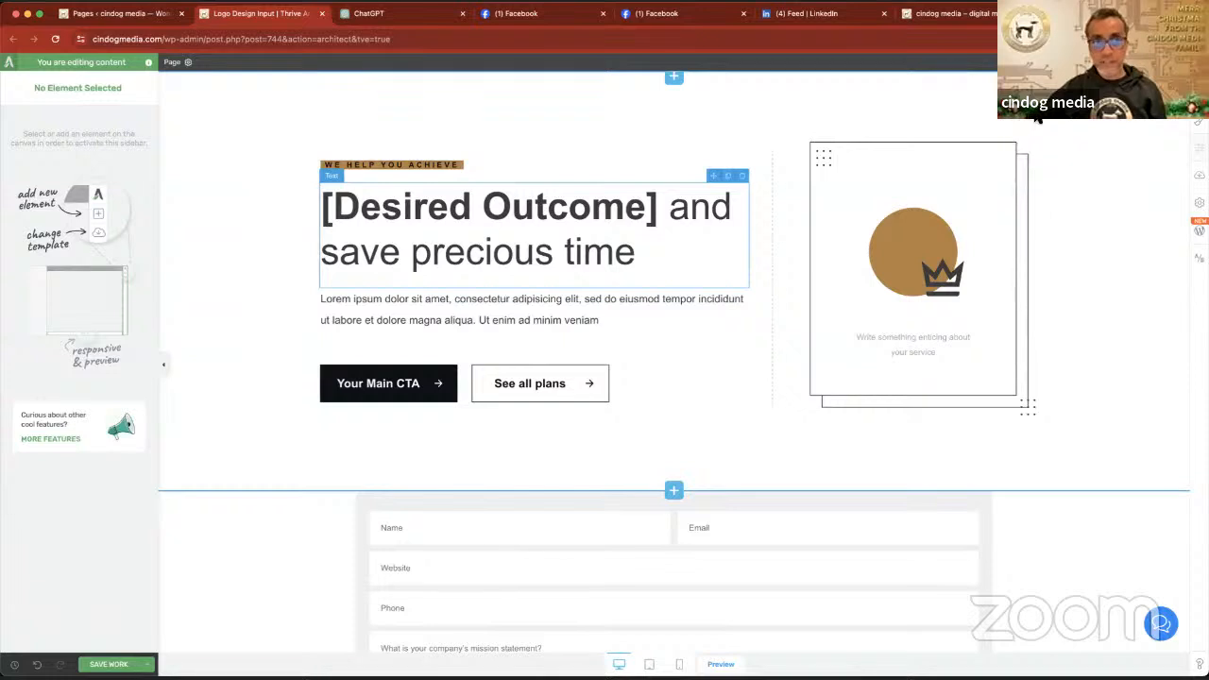
- Switch to ChatGPT and write a request for a 2 line introduction to a website form collecting information from a customer about the logo type they would like
left_click(398, 16)
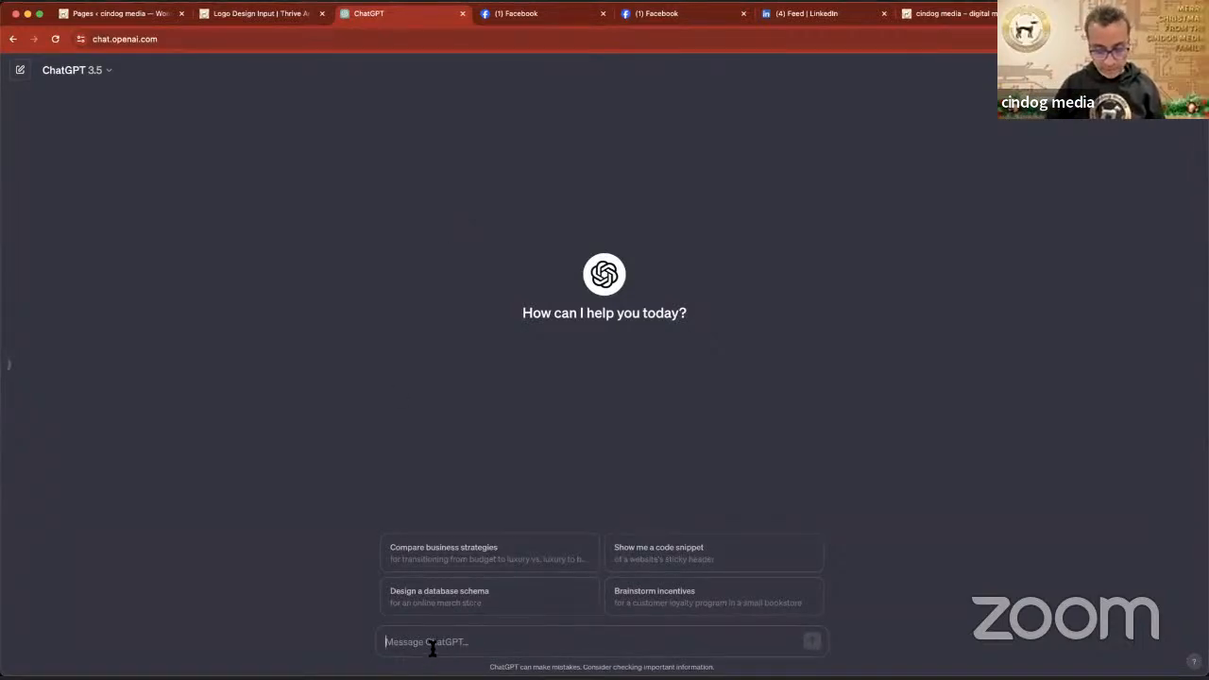
type("Hel")
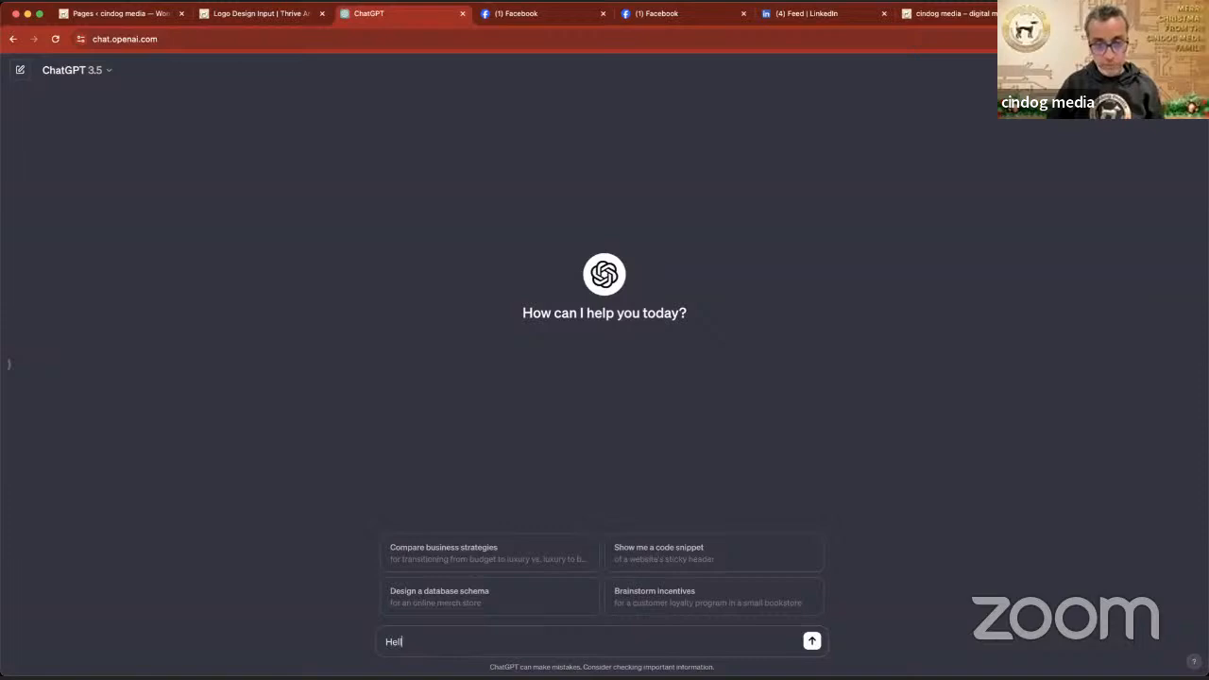
type("lo Chat")
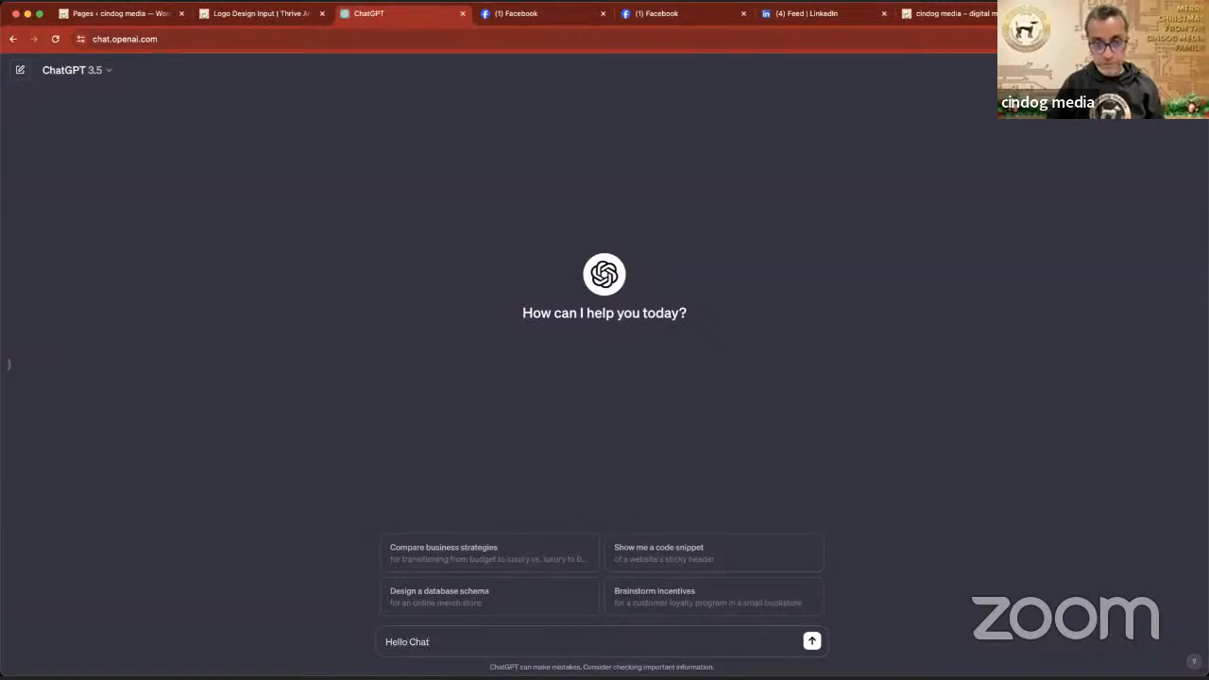
type("GPT")
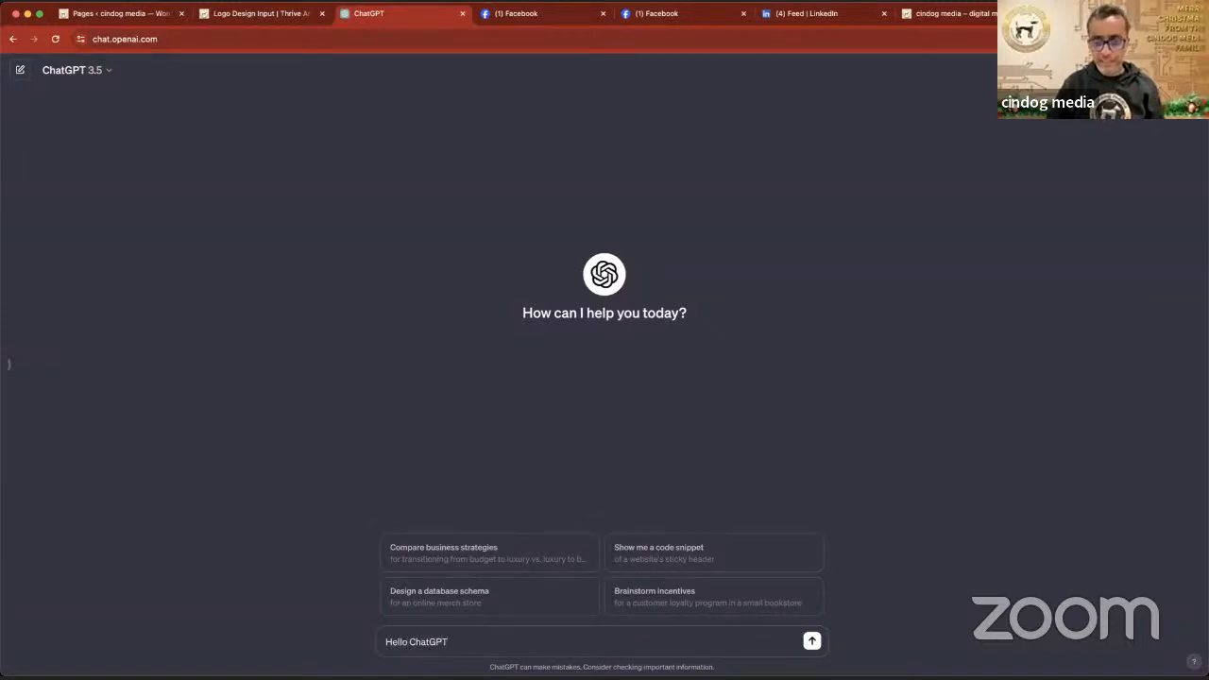
type(", can you please")
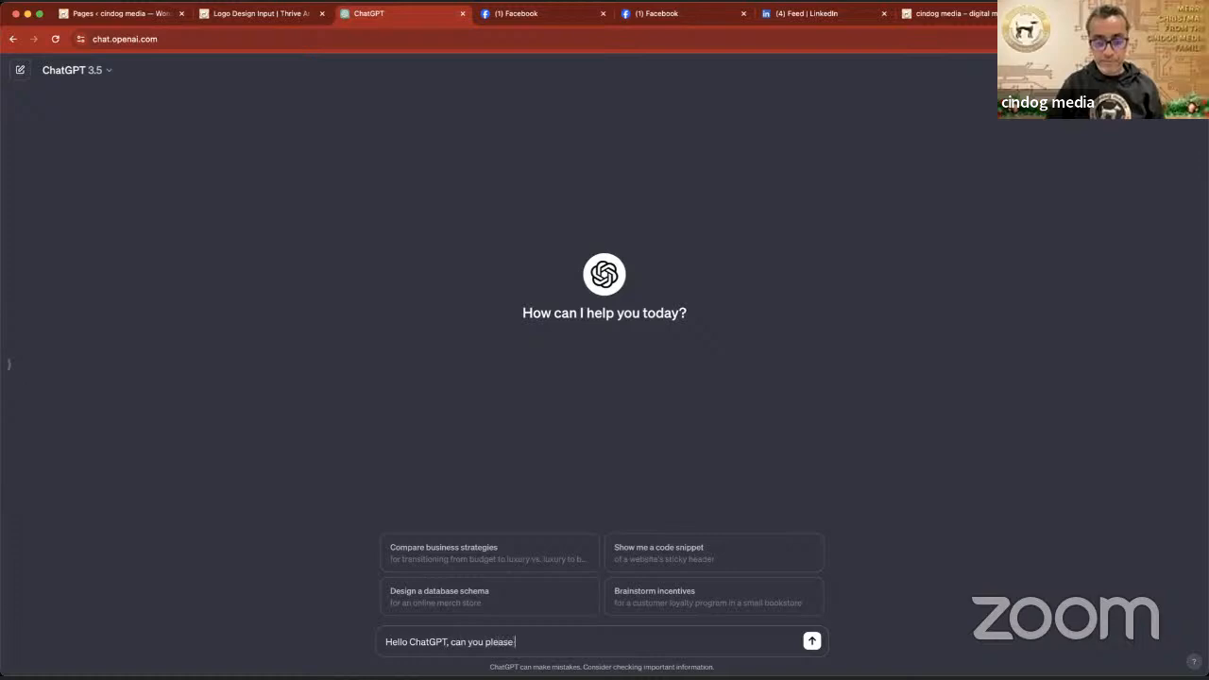
type(" fp")
type("rovide")
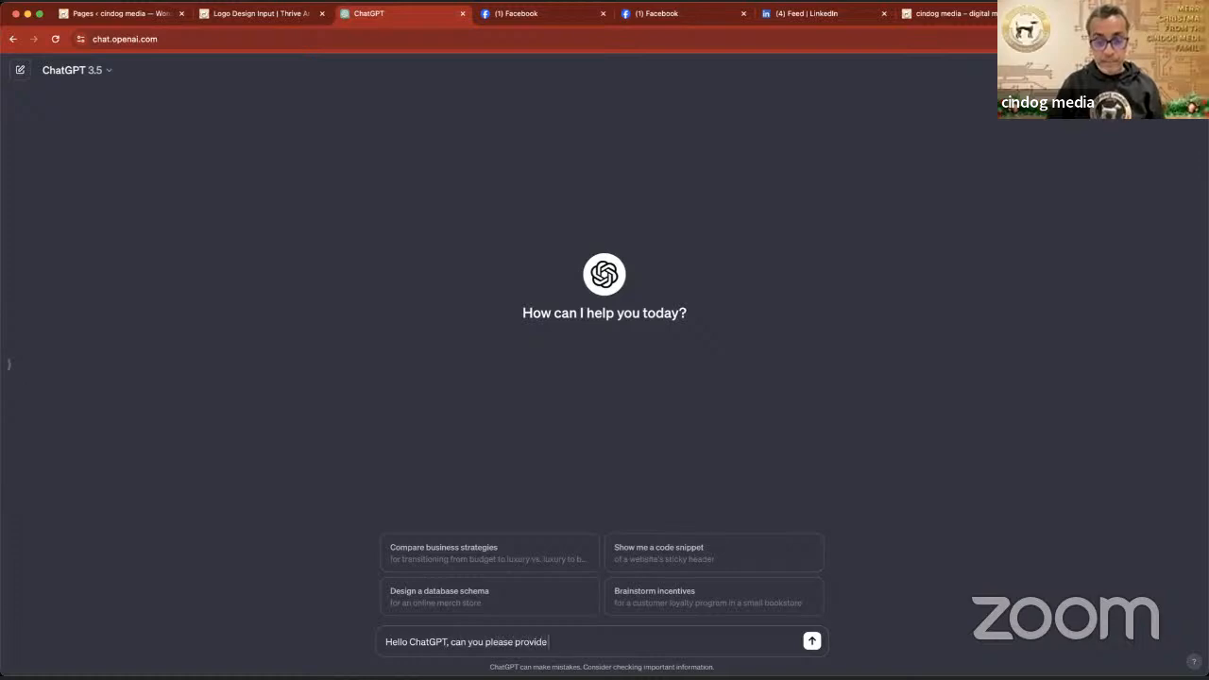
type(" 2 line in")
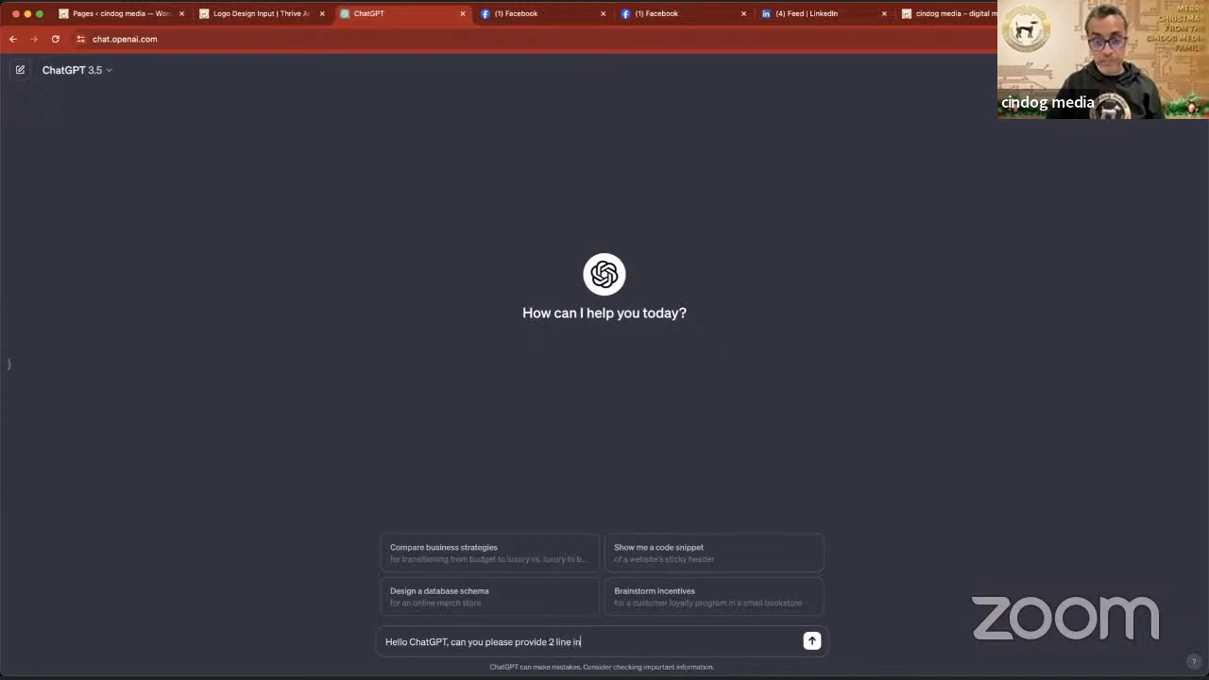
type("trodyu")
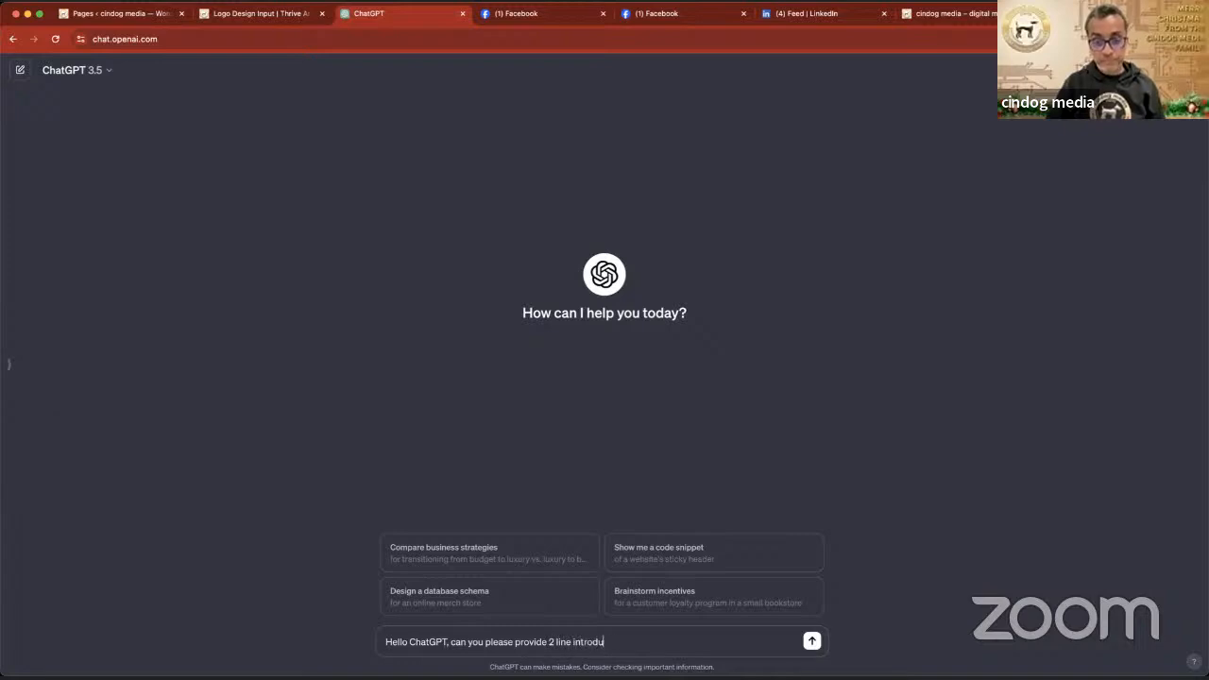
type("ction to a")
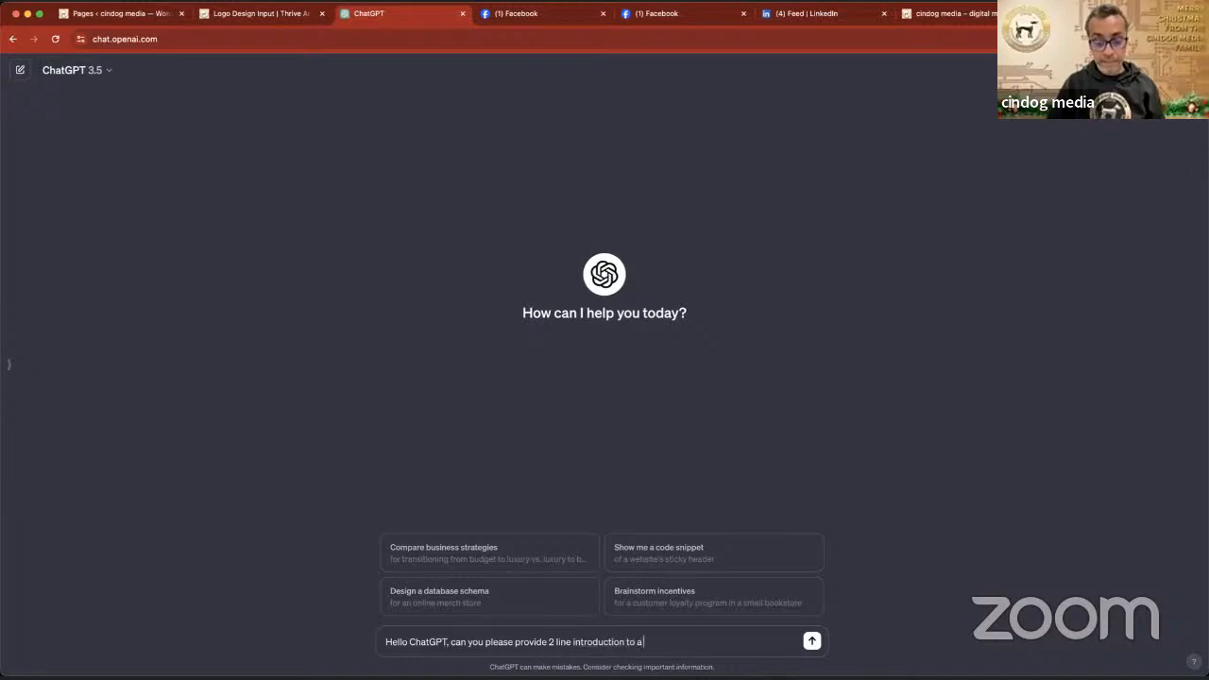
type(" form")
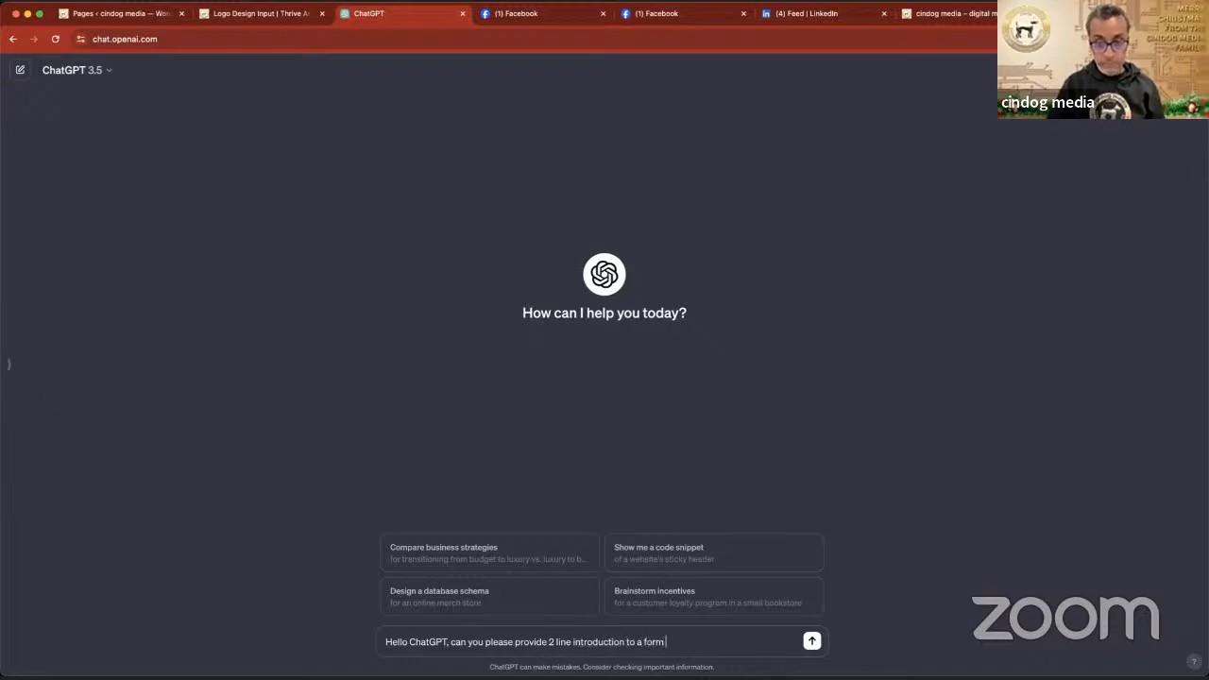
type(" on my w")
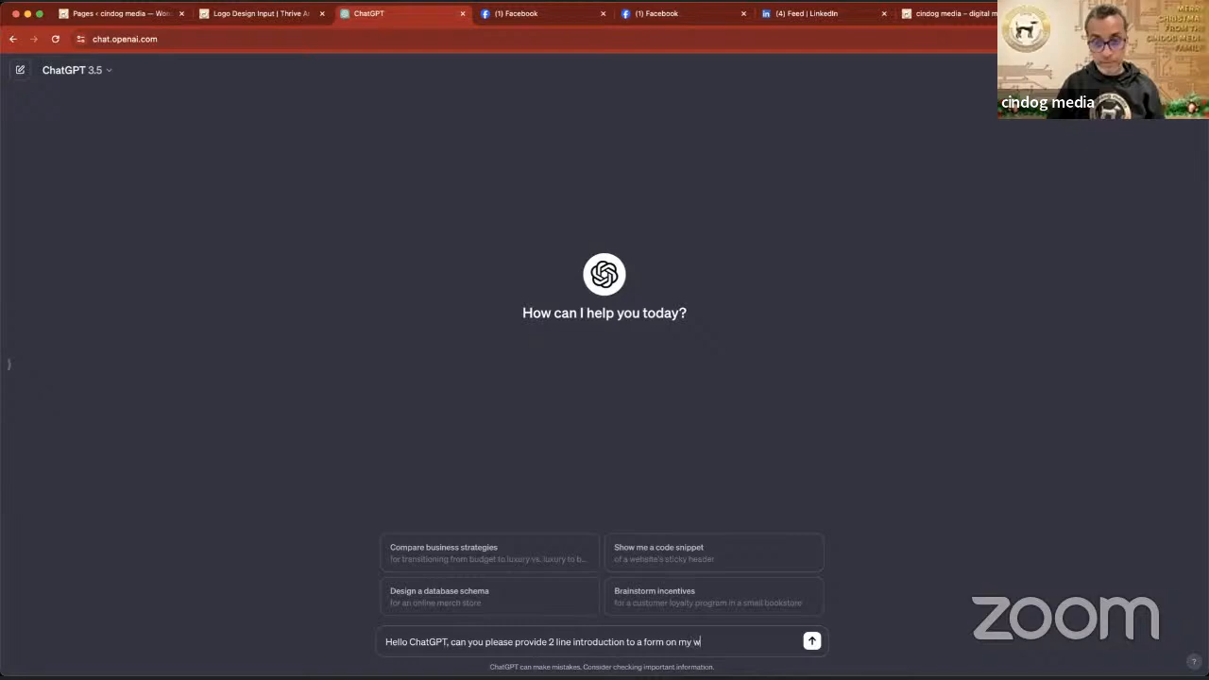
type("ebsite to collectio")
key("BackSpace")
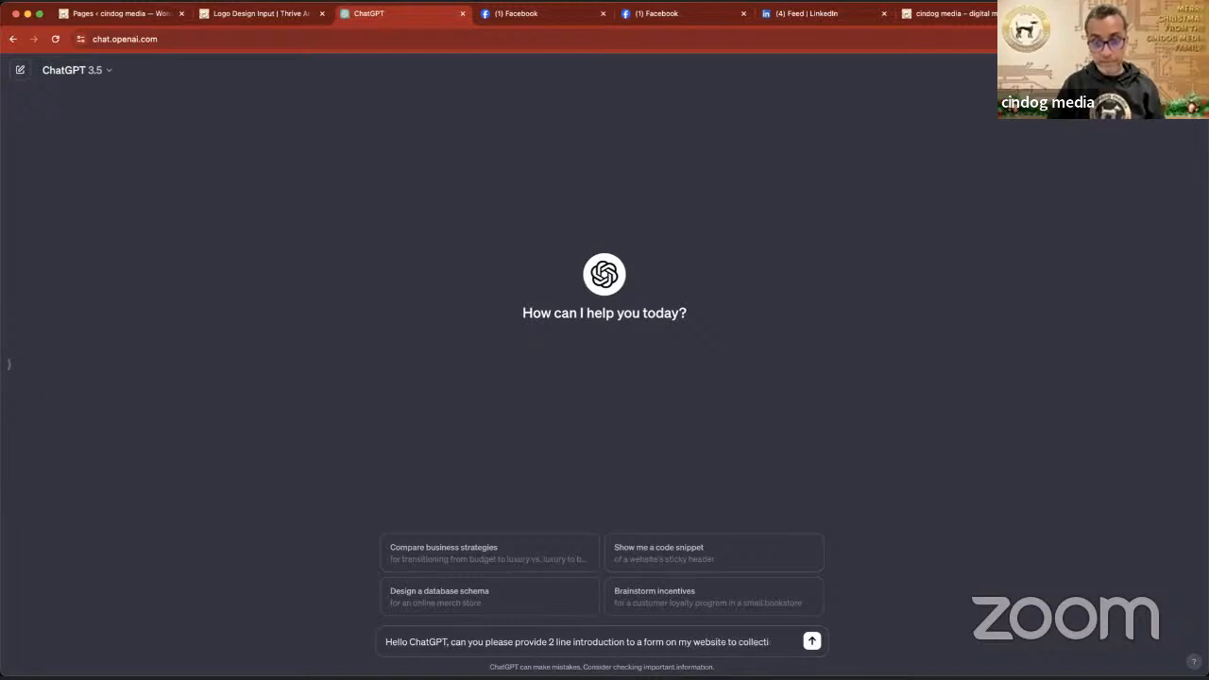
type("information")
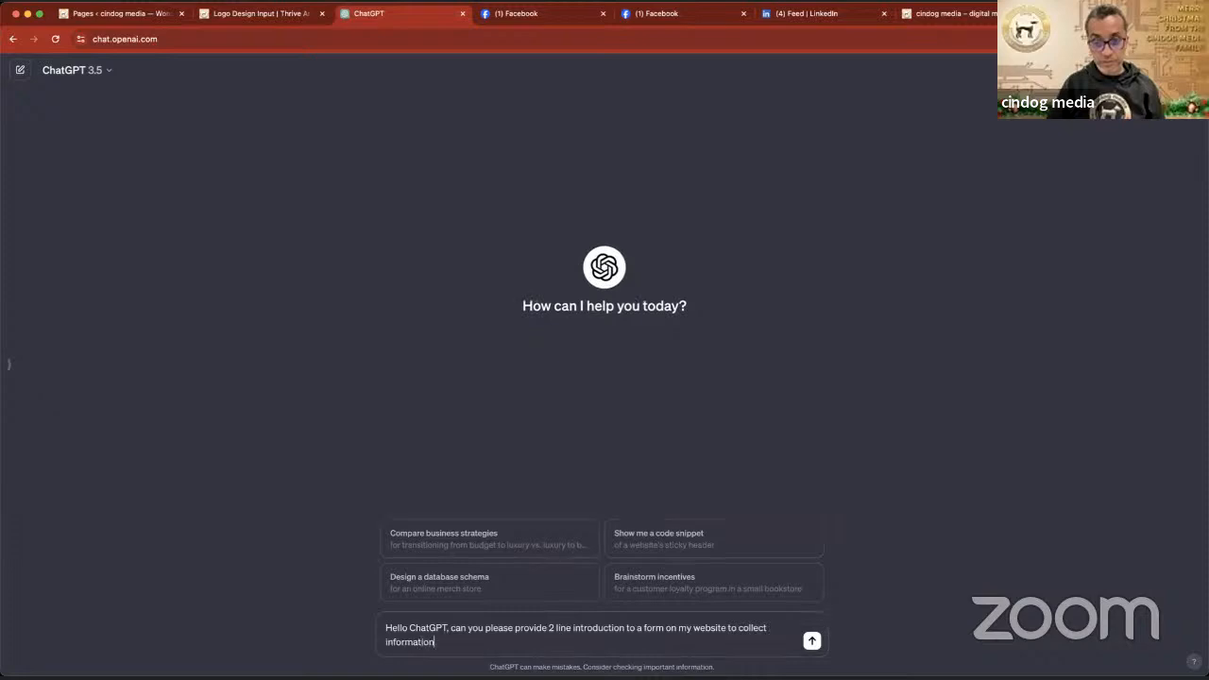
type(" from a customer abou")
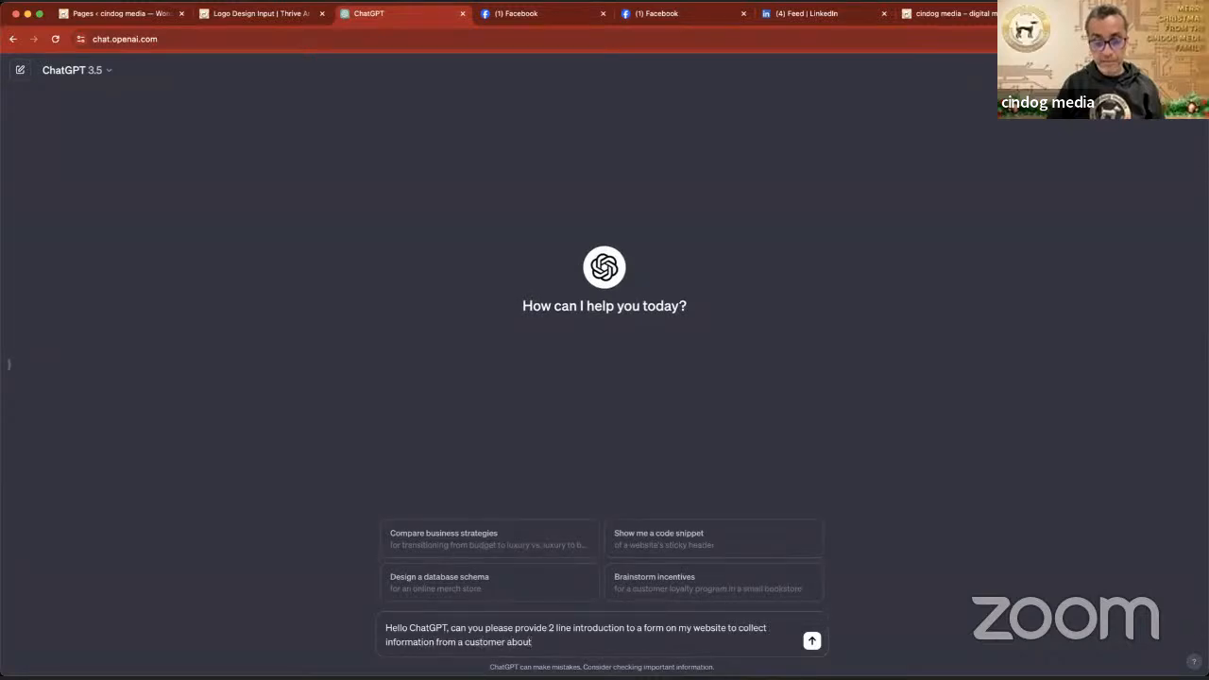
type("t")
type(" what t")
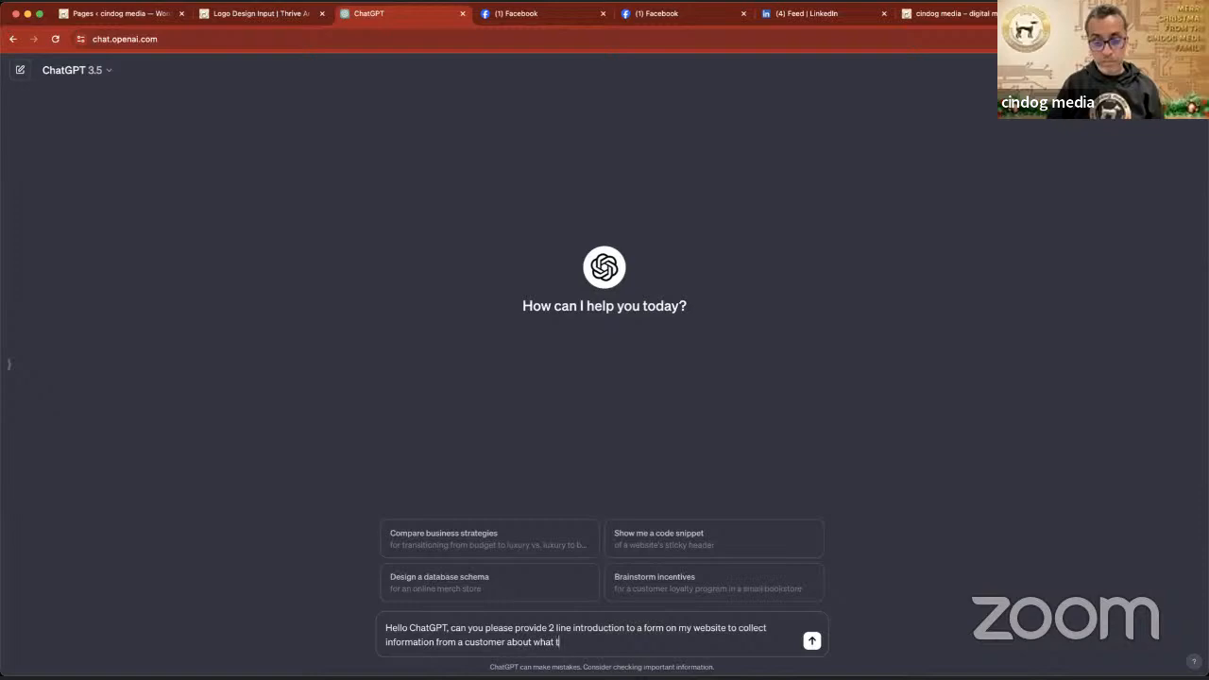
type("ype of logo that the")
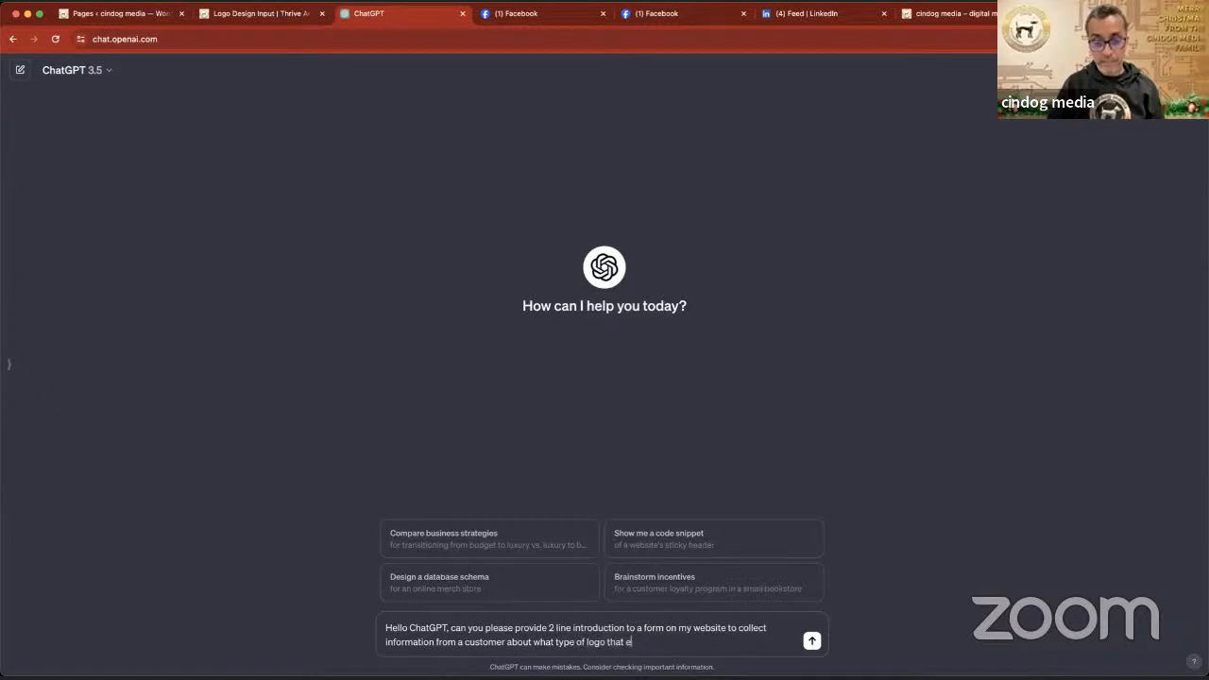
type("y")
key("BackSpace")
key("BackSpace")
type("they would like")
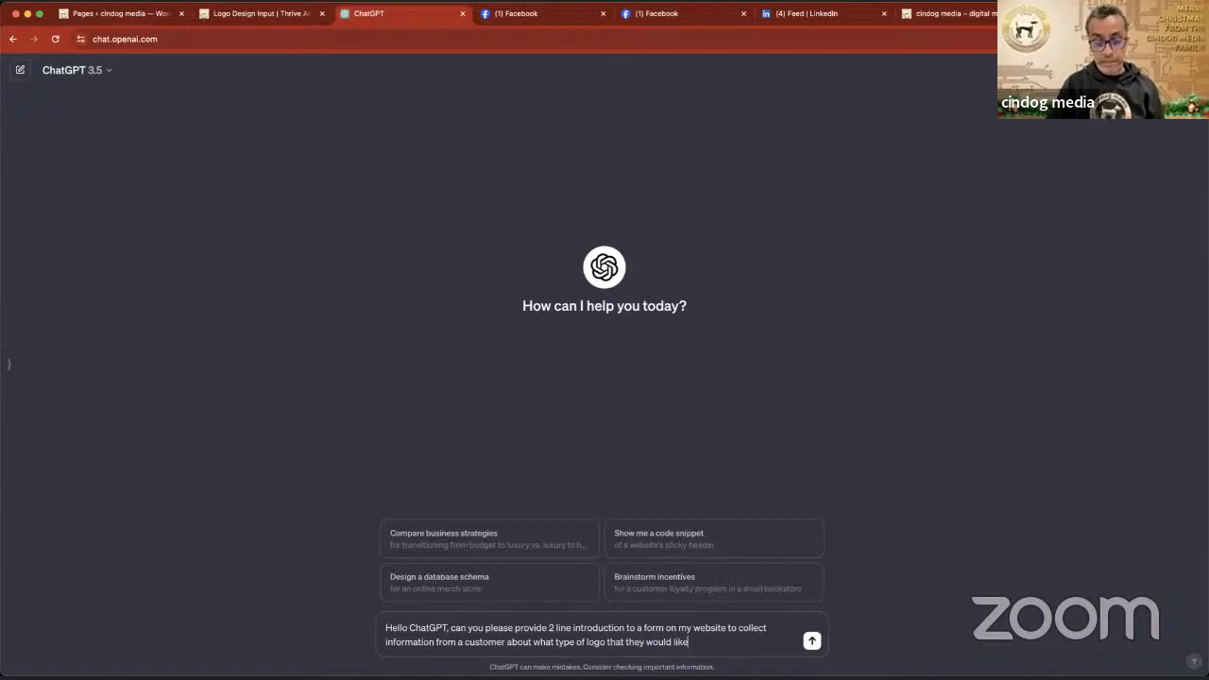
type(". The form will hav")
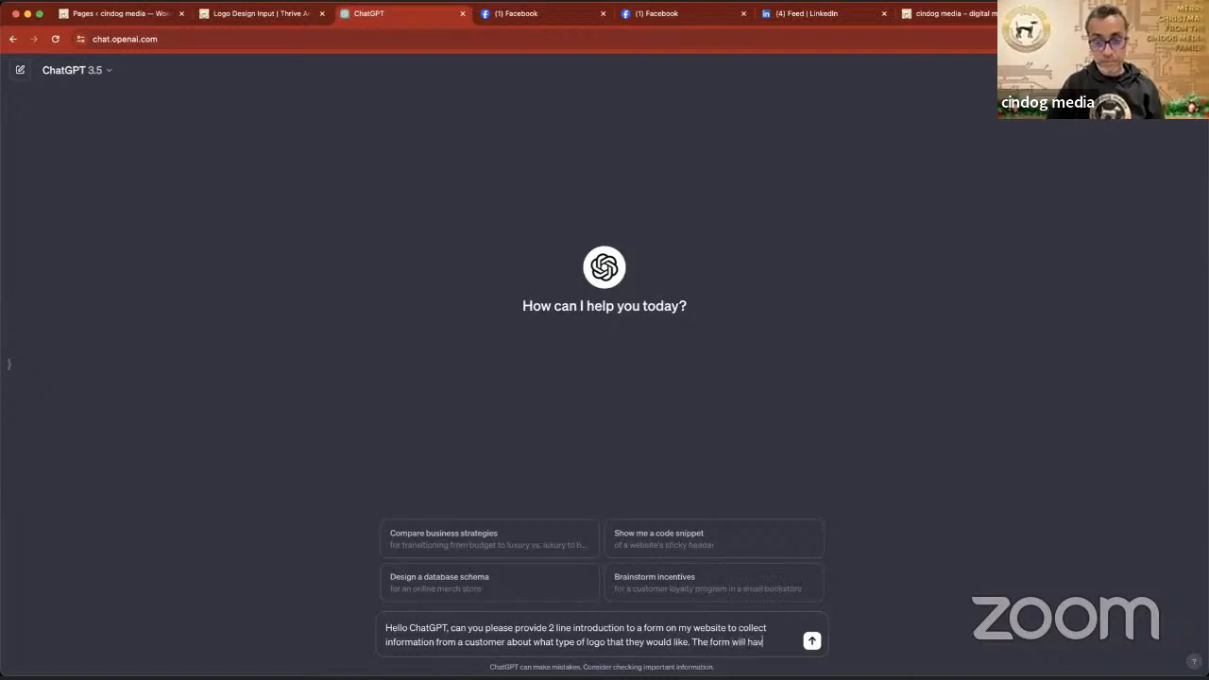
type("e several qu")
type("estio")
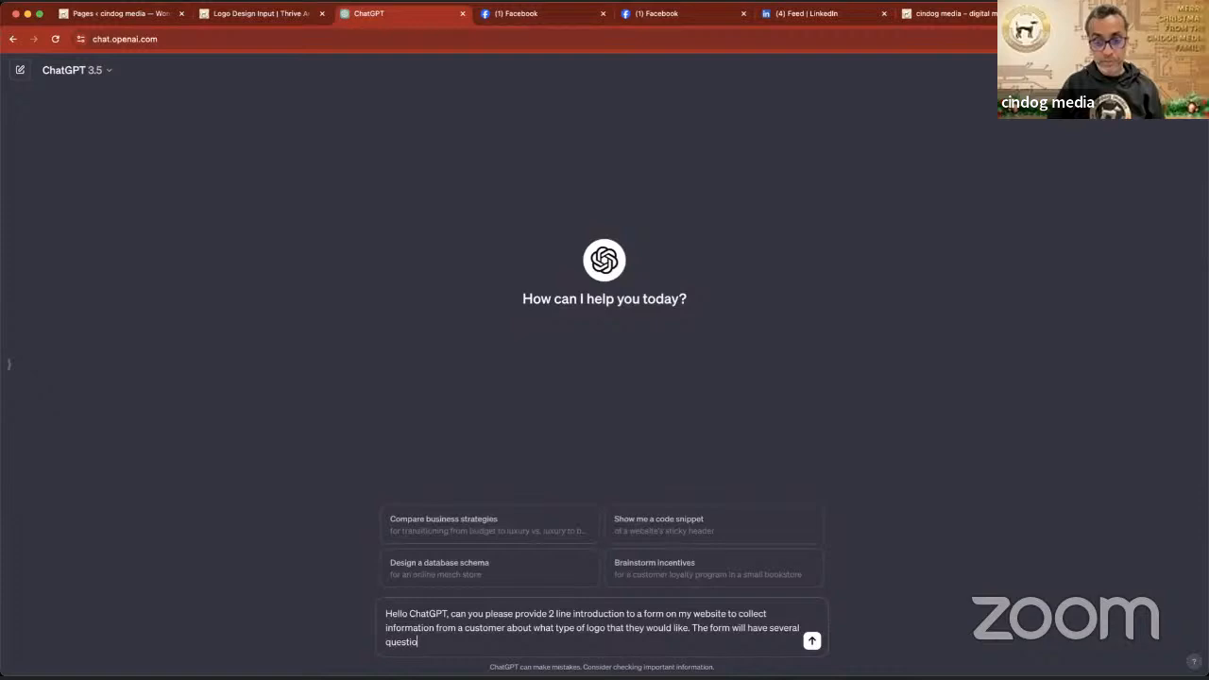
type("ns for them to answer")
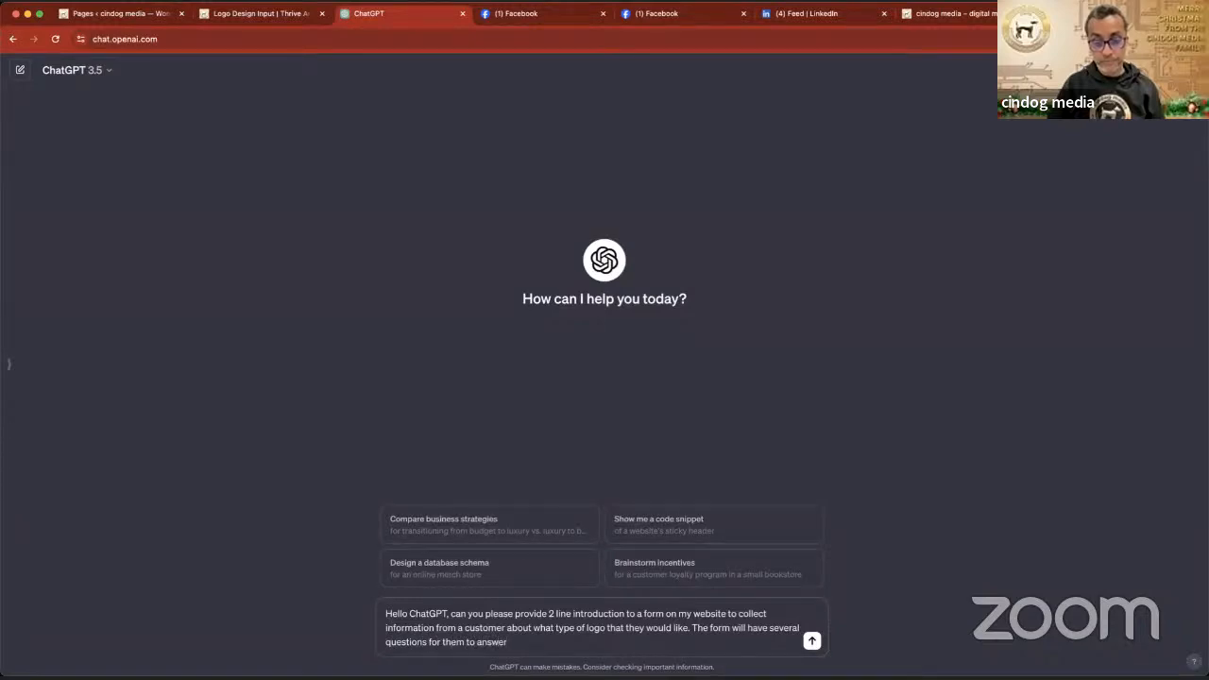
type(" so we can start worki")
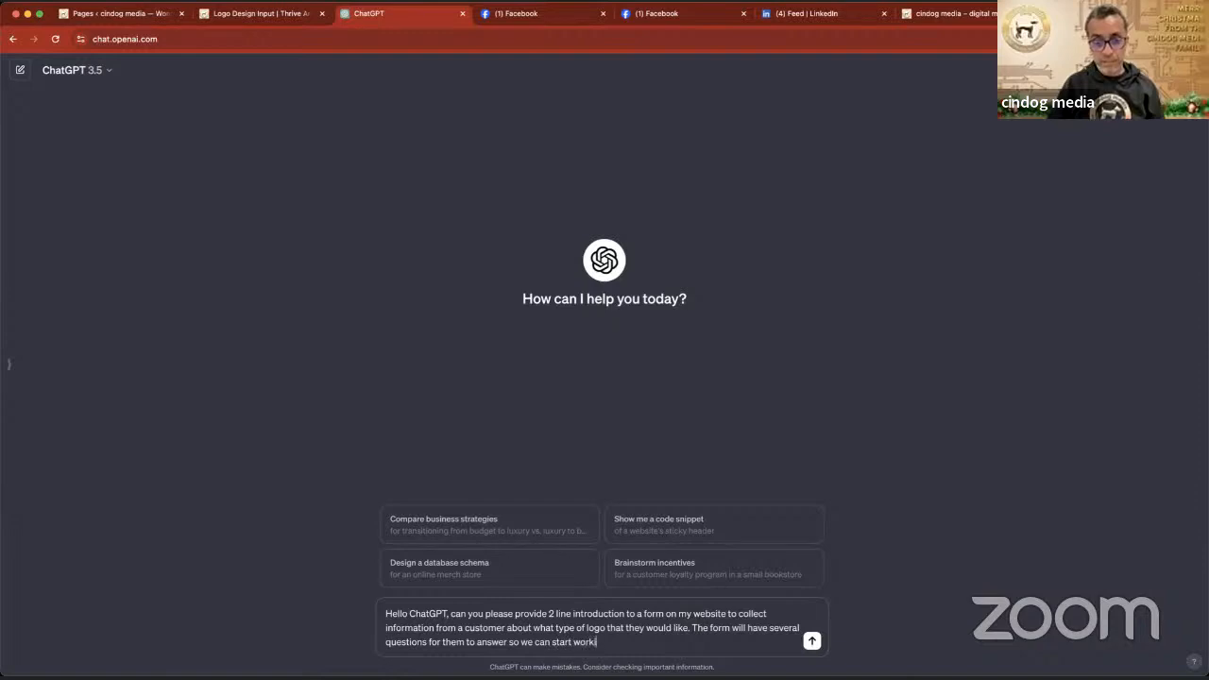
type("ng on their logo.")
- Add that the form will have several questions for them to answer so we can start working on their logo, and send the request
key("Return")
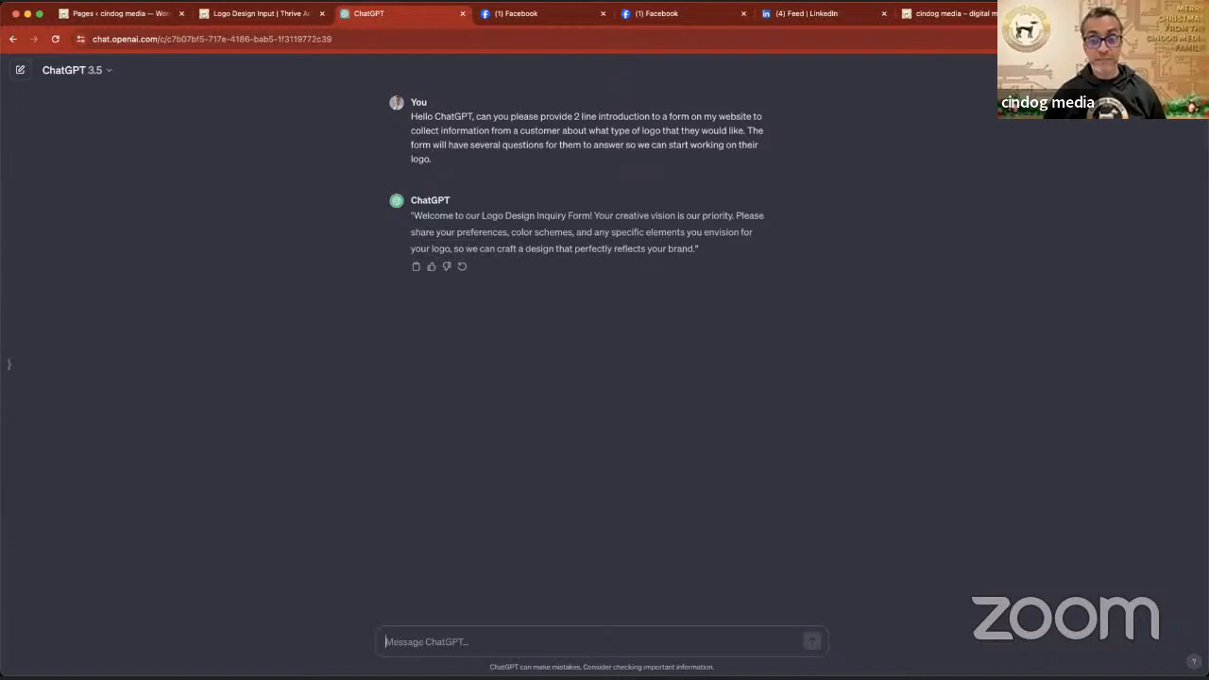
- Ask ChatGPT to rephrase the introduction so that it sounds more human
left_click(469, 645)
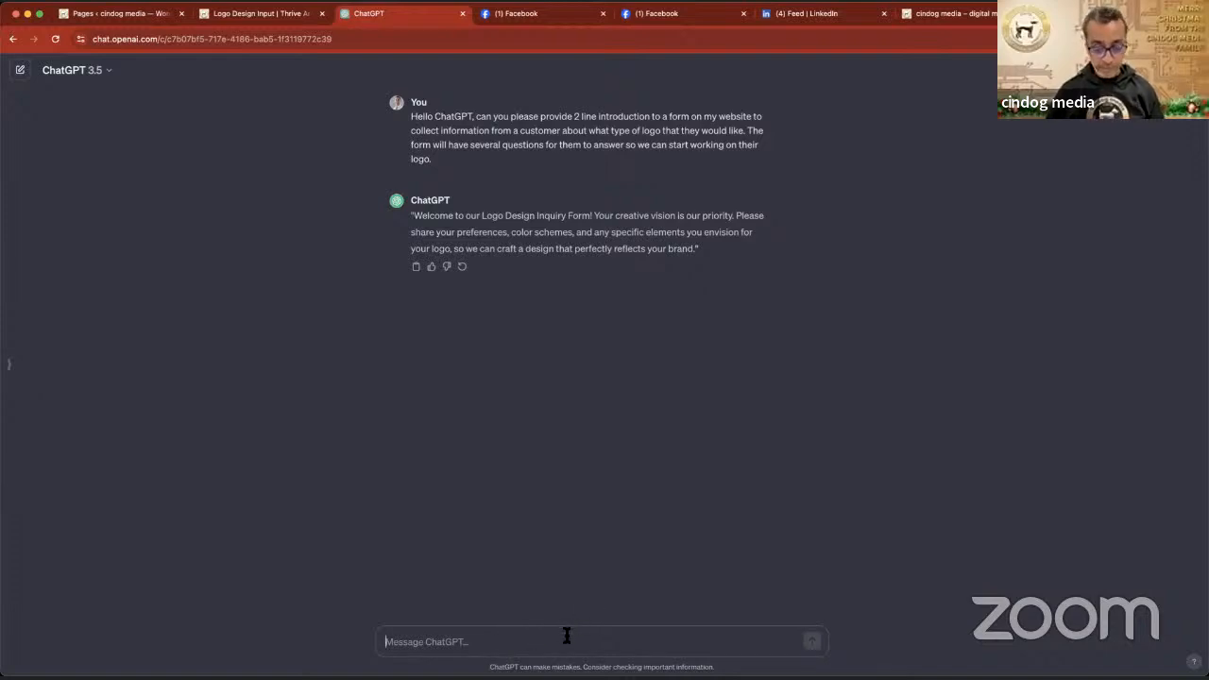
type("can you plea")
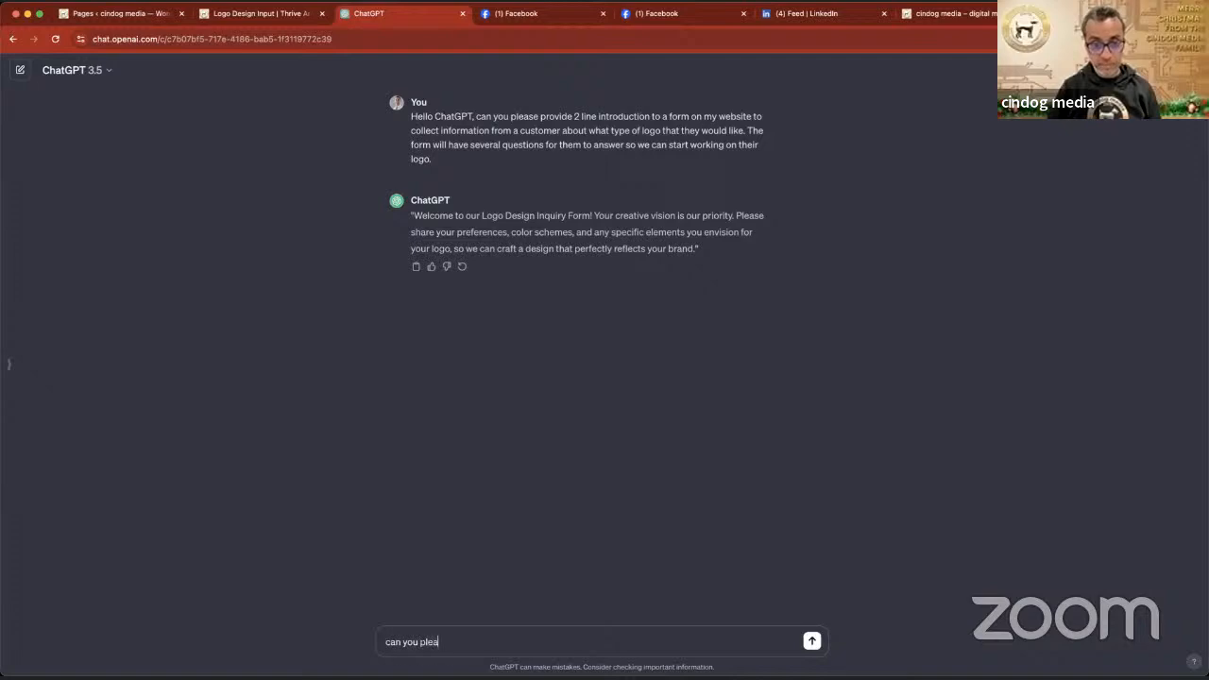
type("se r")
type("eph")
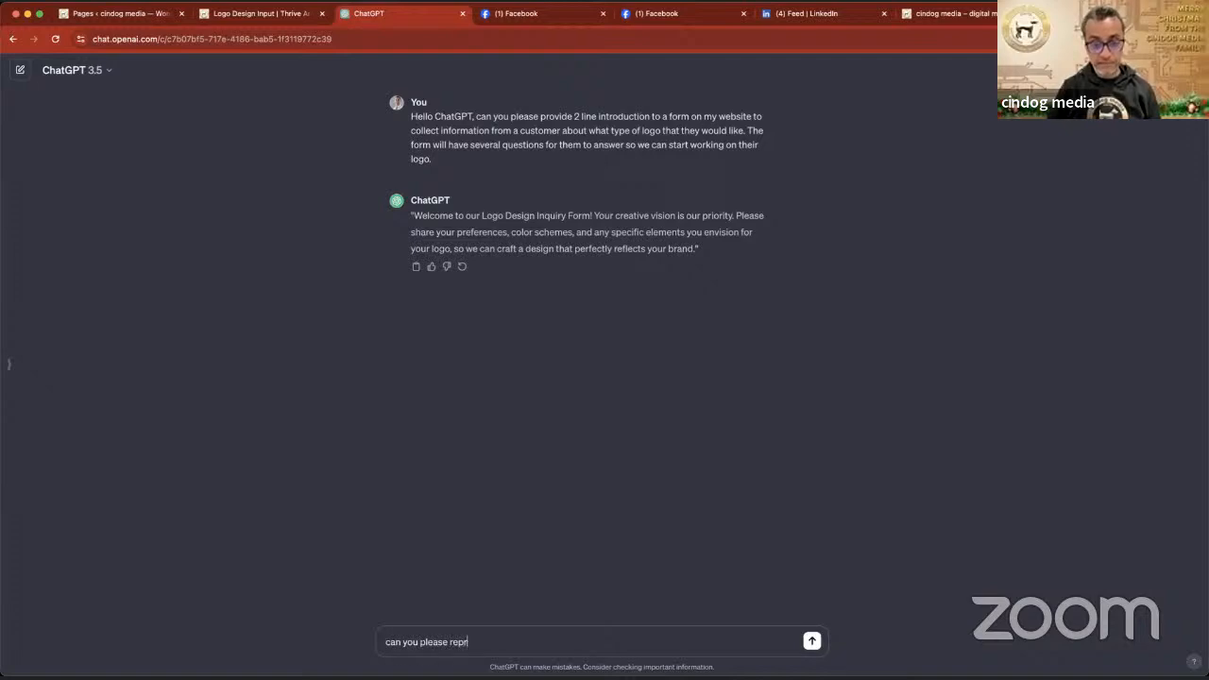
type("rase this s")
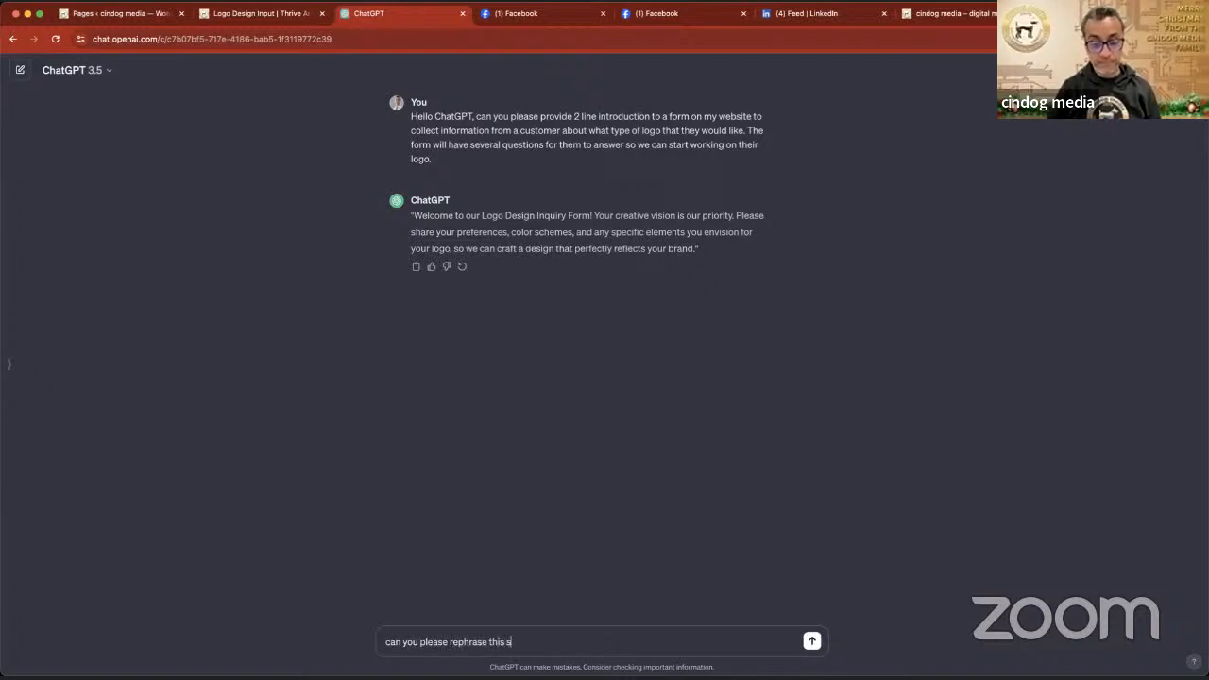
type("o that it sounds more h")
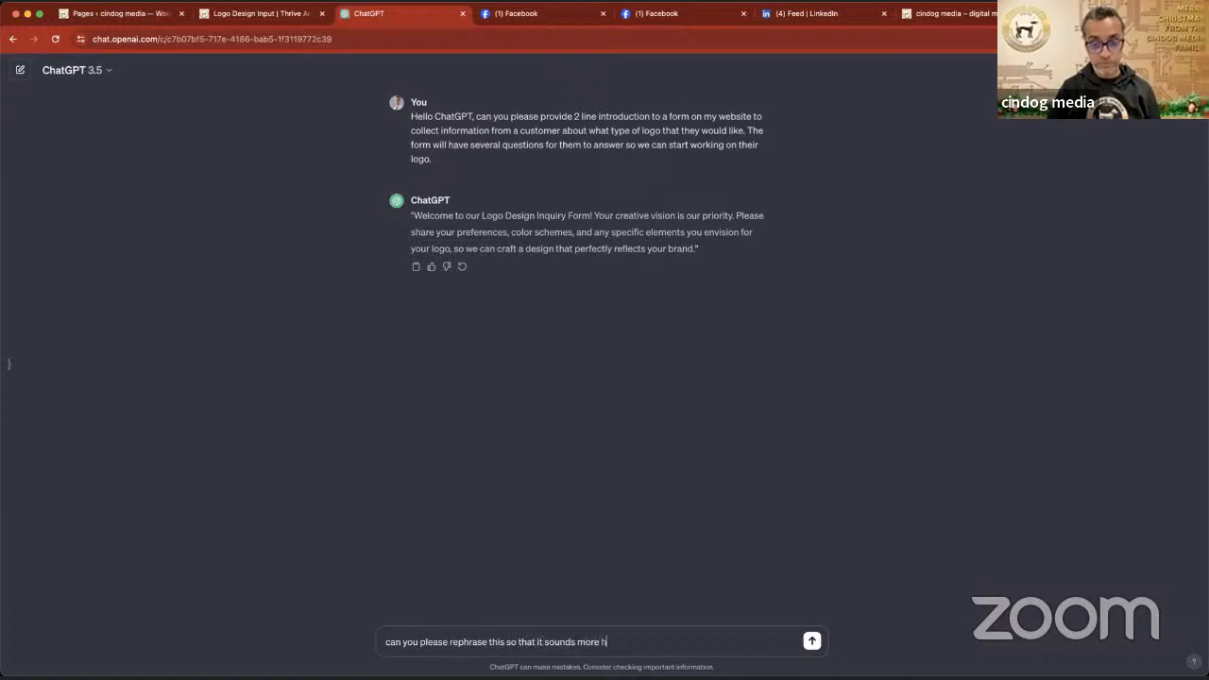
type("uman")
key("Return")
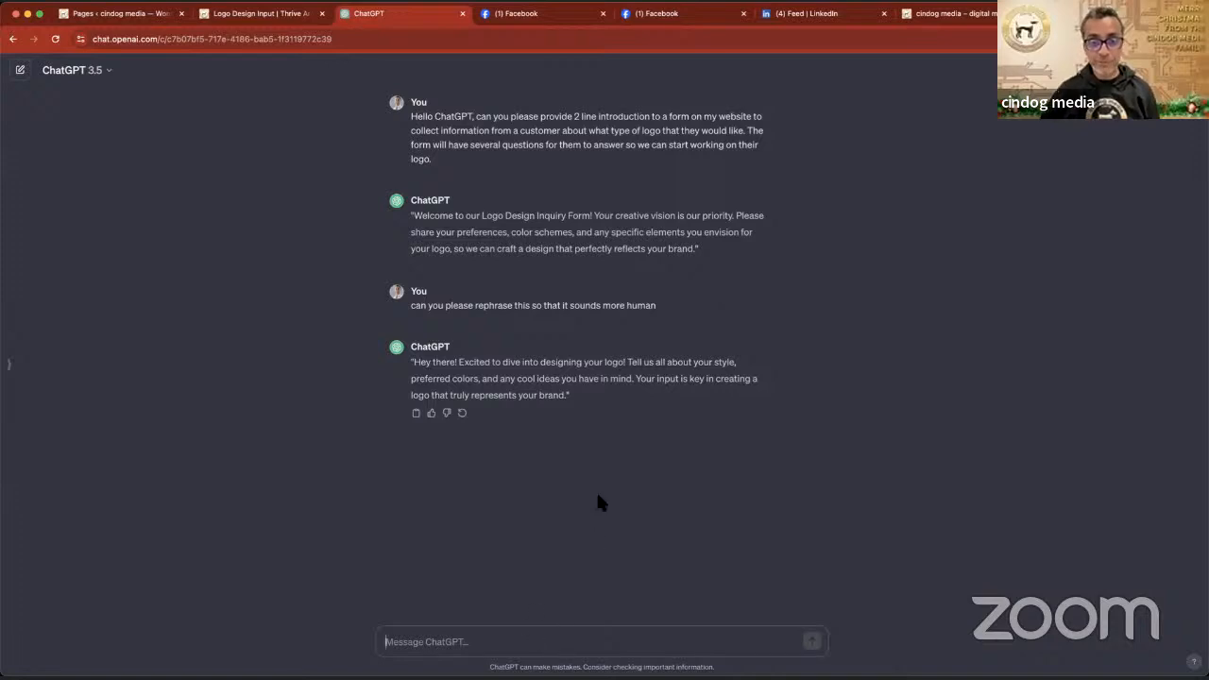
- Copy the rephrased introduction without its quotation marks and replace the Lorem ipsum paragraph on the Logo Design Input page in Thrive Architect with it
left_click_drag(569, 397, 414, 364)
key("ctrl+c")
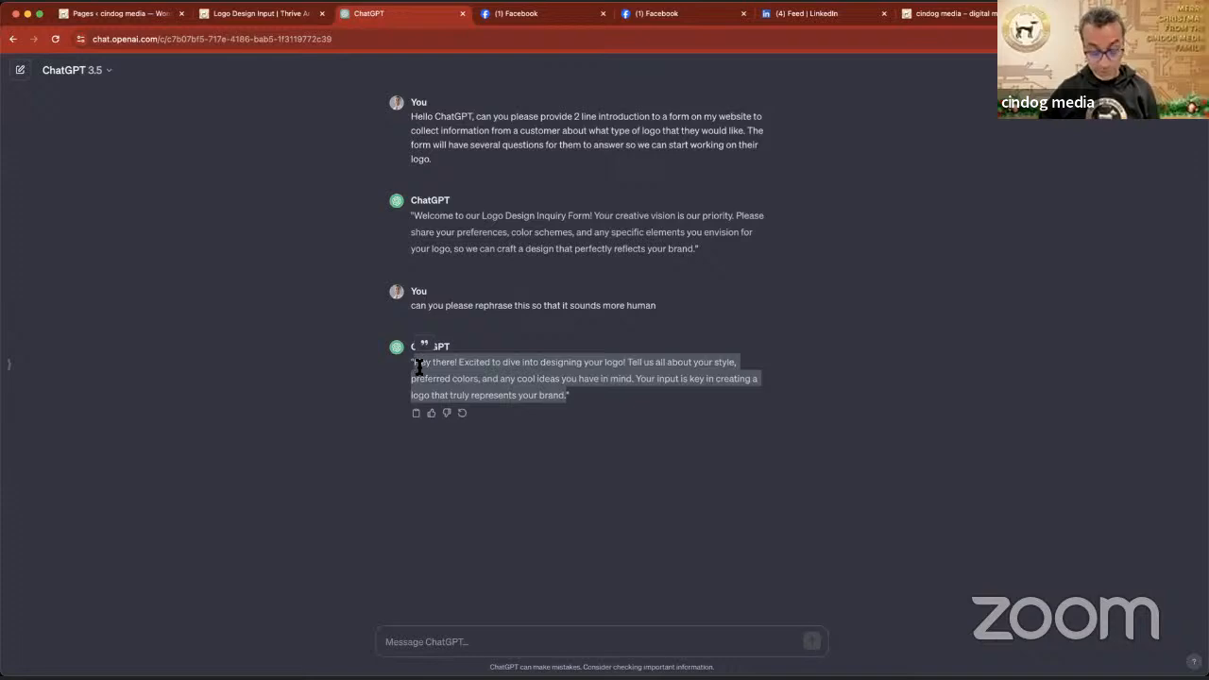
left_click(257, 14)
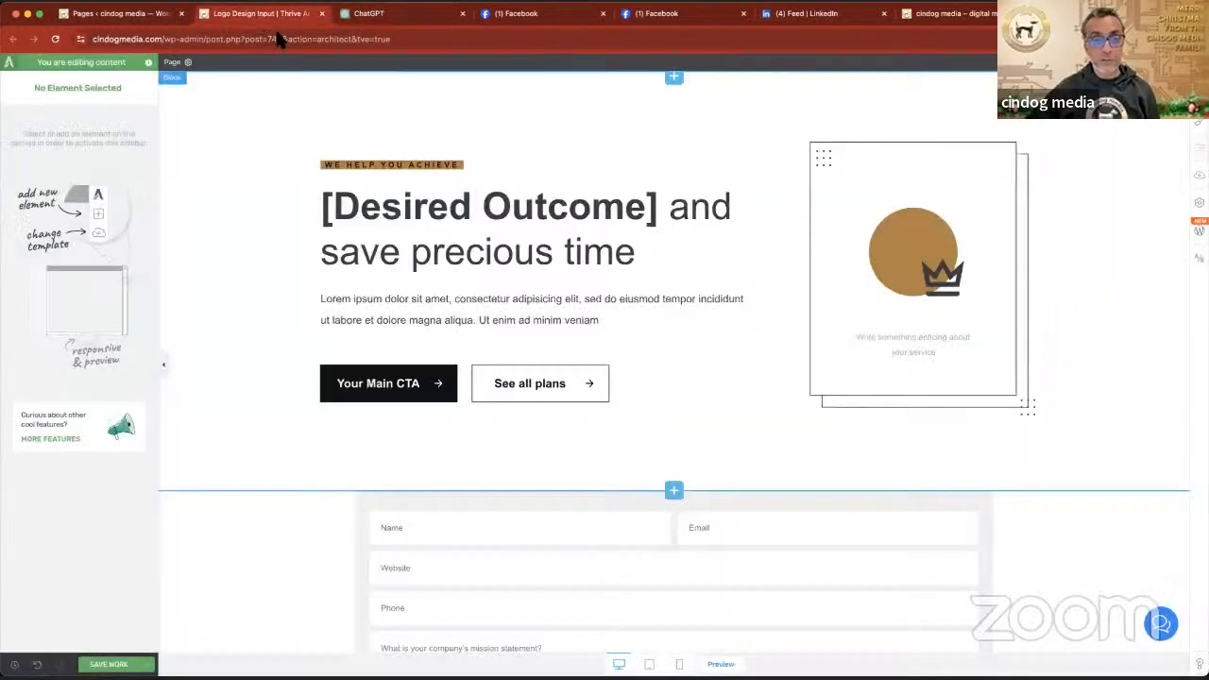
left_click(354, 310)
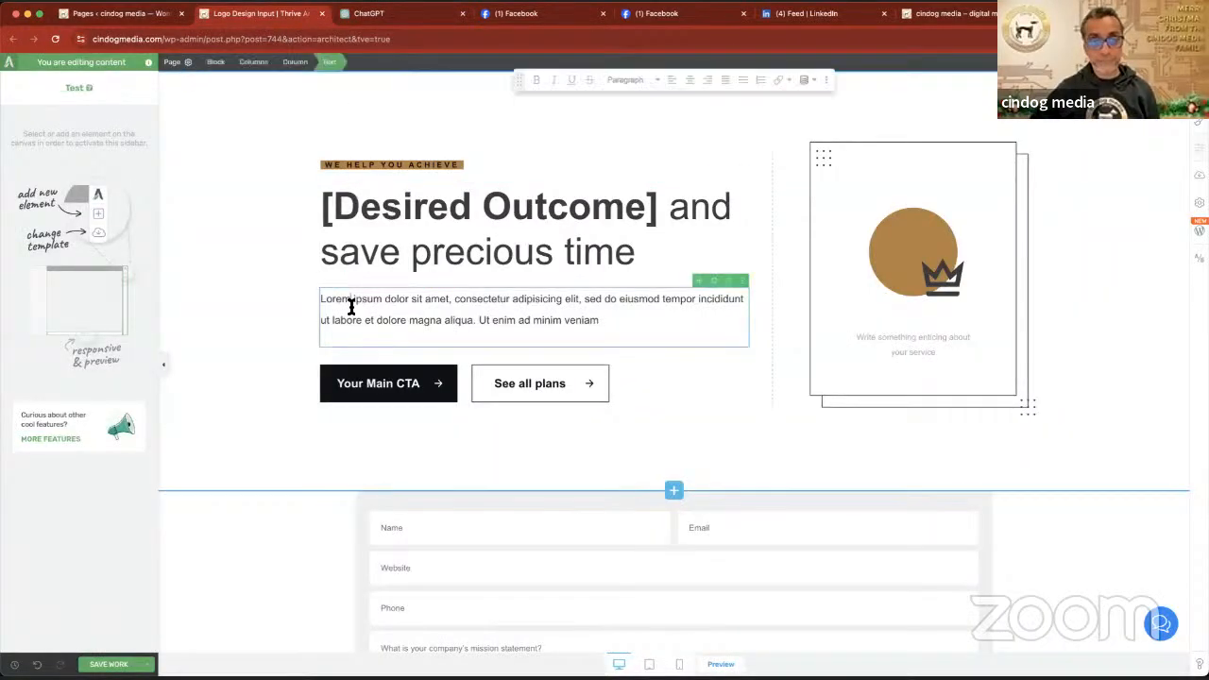
key("ctrl+a")
key("ctrl+v")
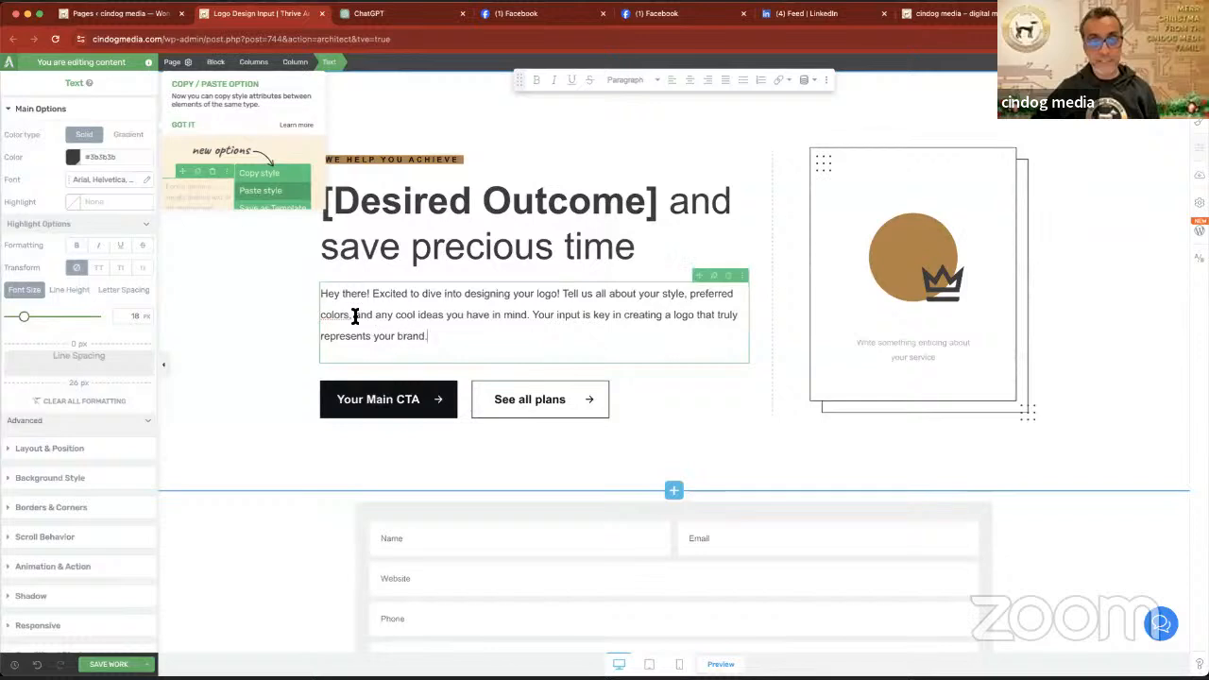
- Replace "Desired Outcome" in the page headline with "Logo Design" and delete the closing bracket after it
left_click_drag(648, 202, 343, 220)
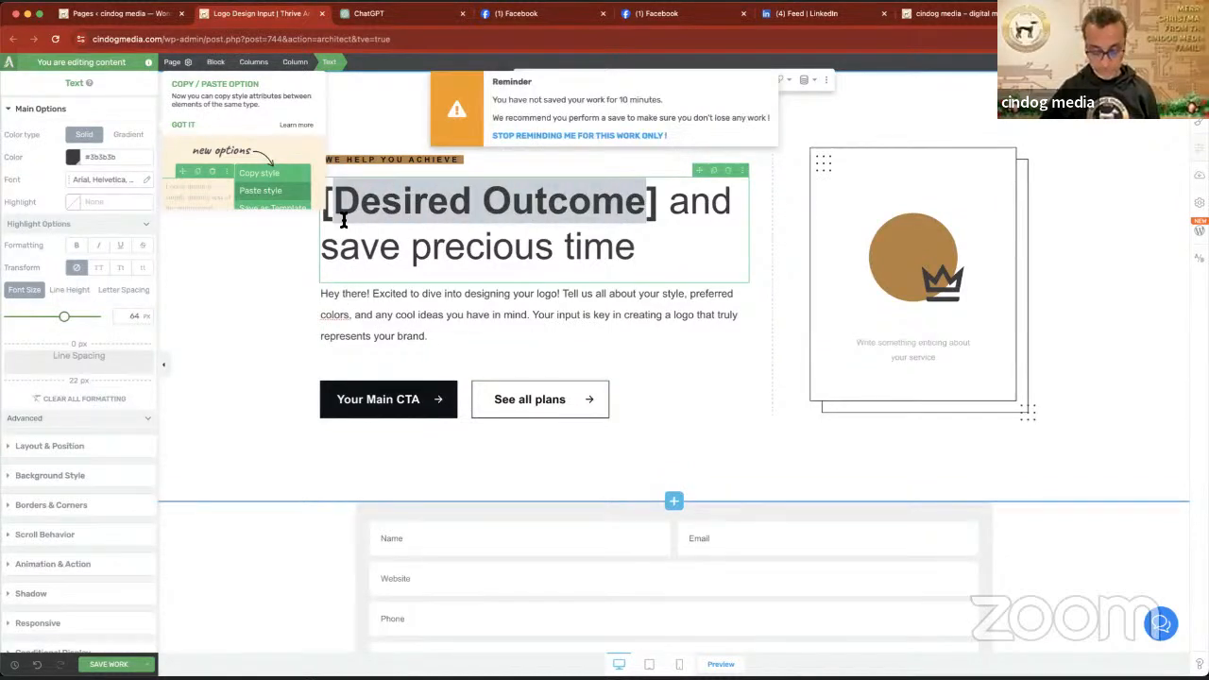
key("BackSpace")
type("Logo")
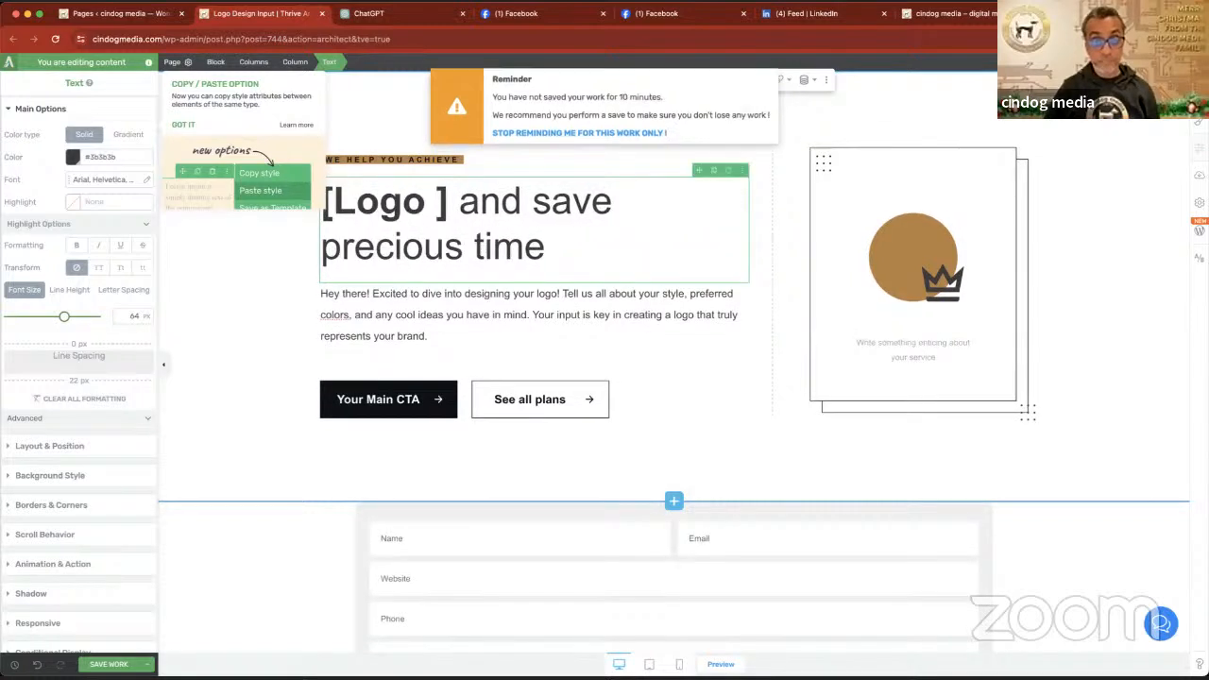
type(" Re")
key("BackSpace")
key("BackSpace")
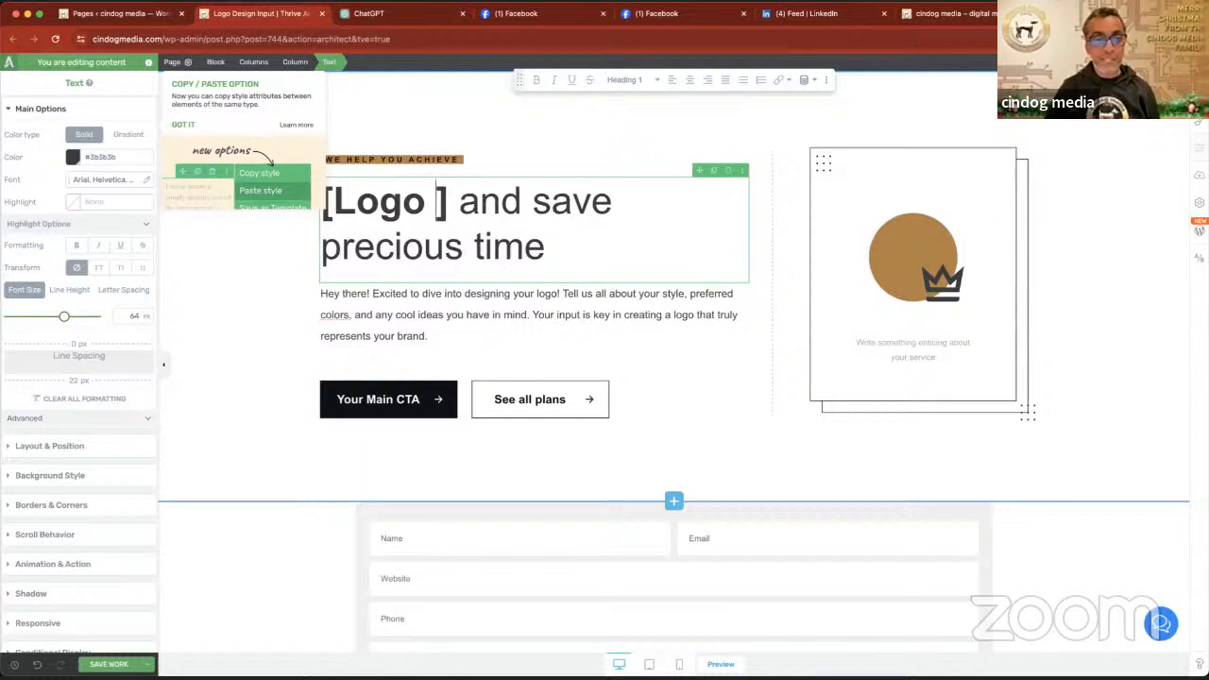
type("Design")
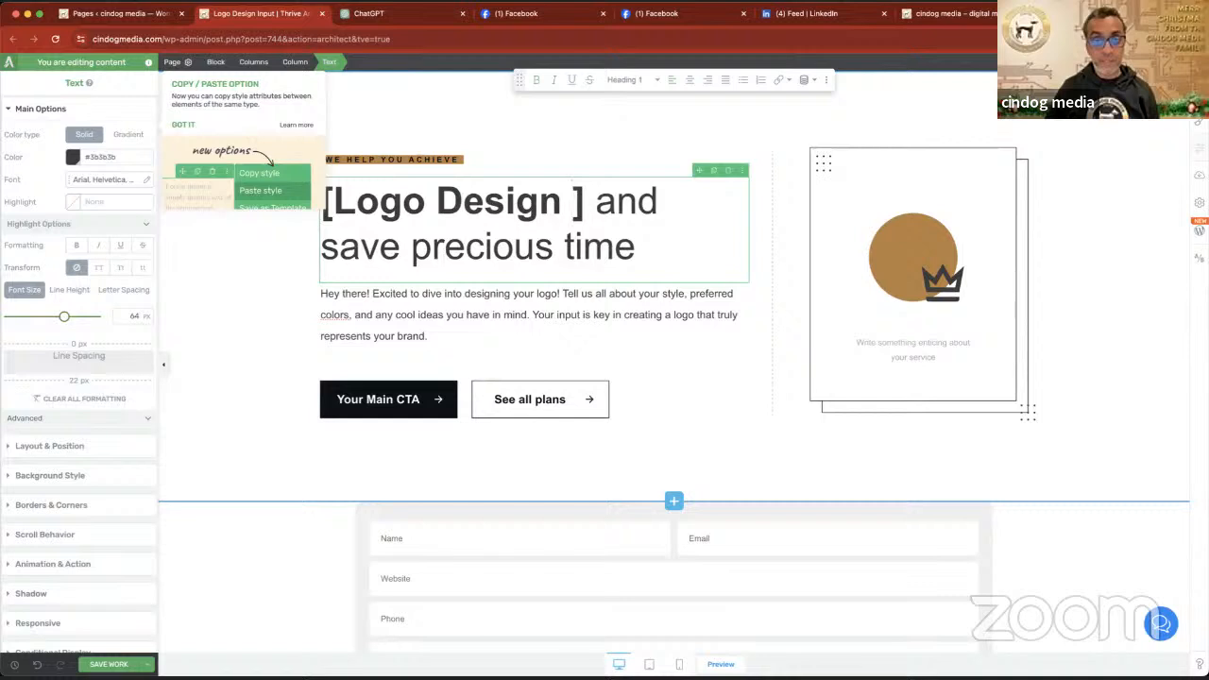
key("Delete")
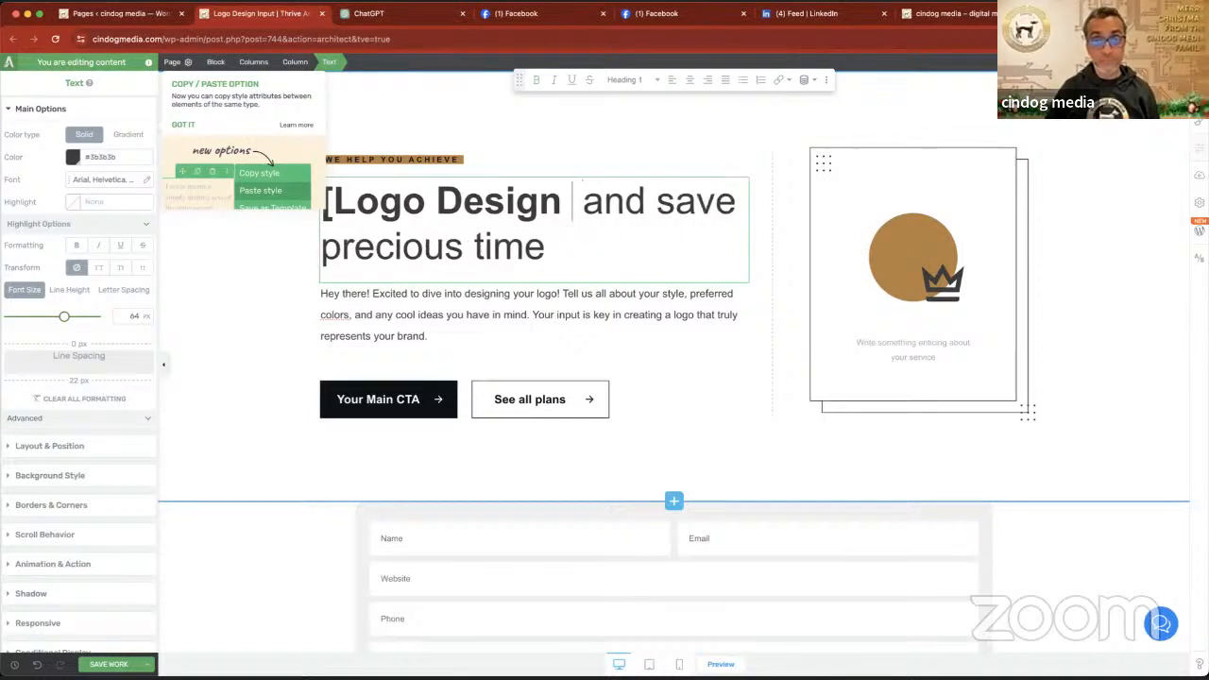
key("BackSpace")
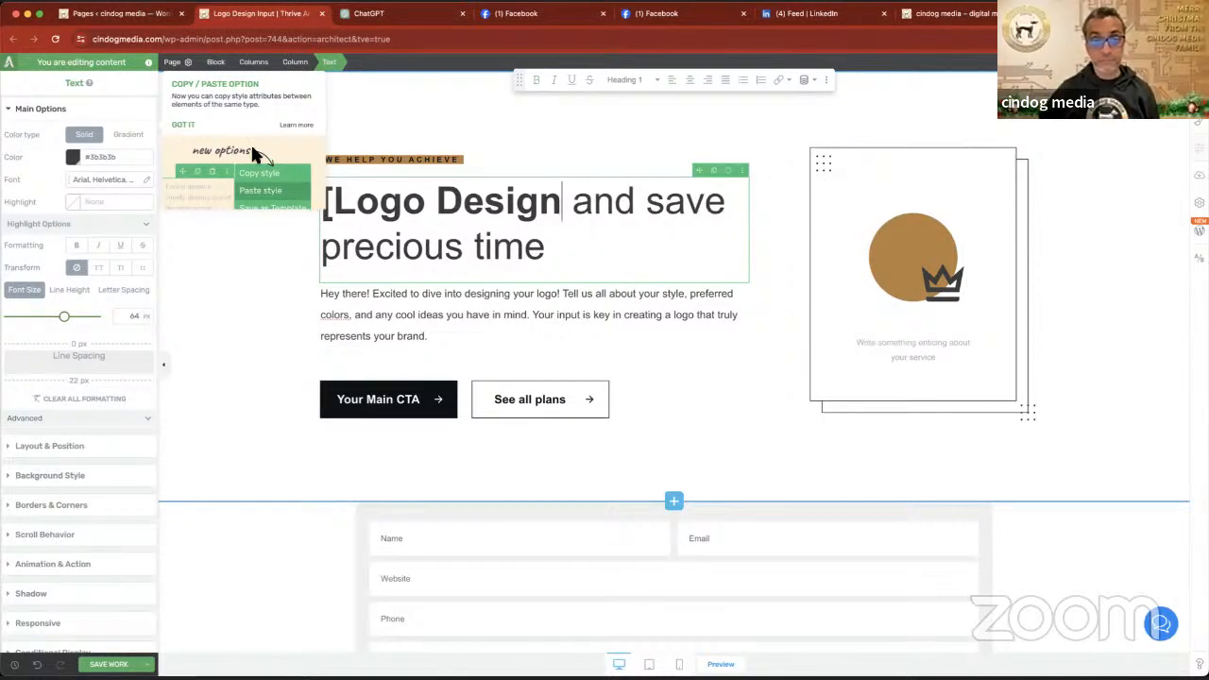
- Switch to ChatGPT and ask for an inspiring 6 word title for this form
left_click(378, 15)
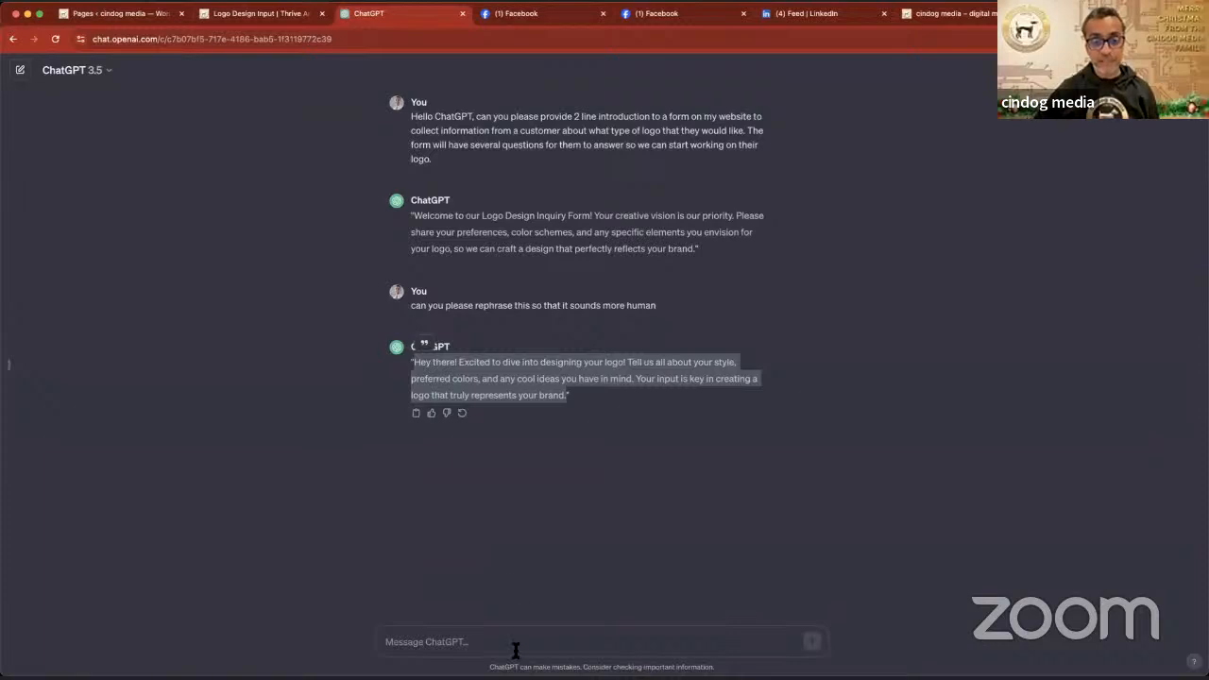
left_click(511, 649)
type("Can")
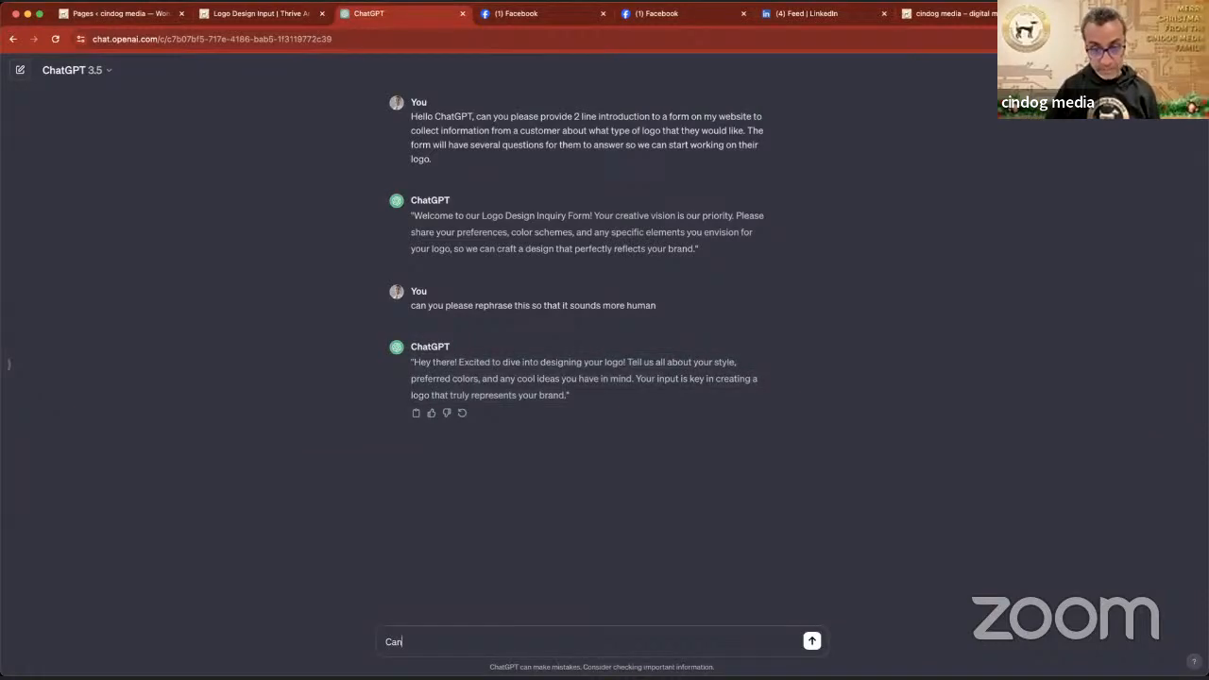
type(" we pleas")
type("e ha")
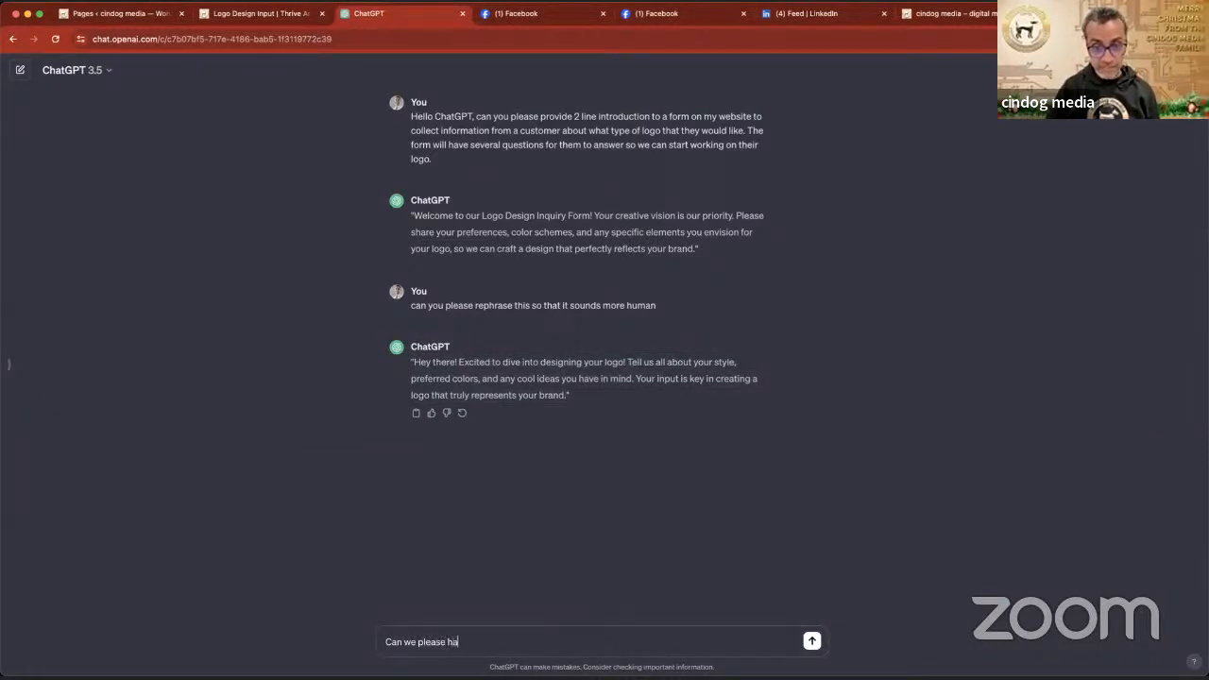
type("ve a inspiring 6")
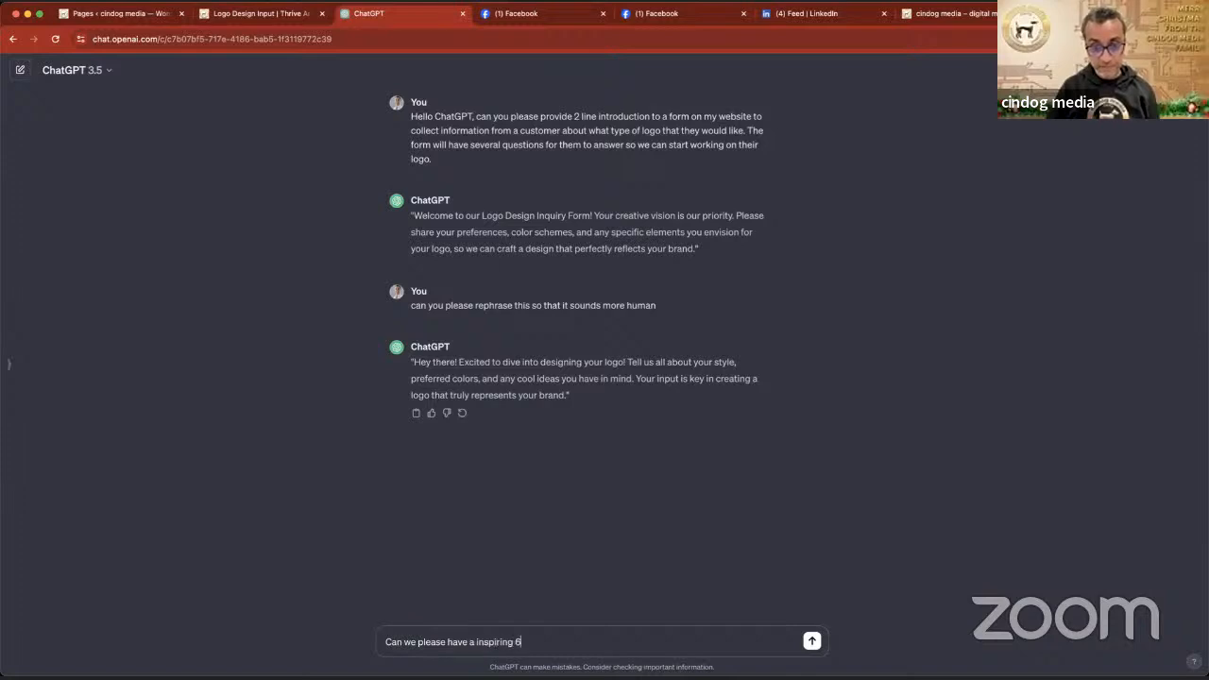
type(" work")
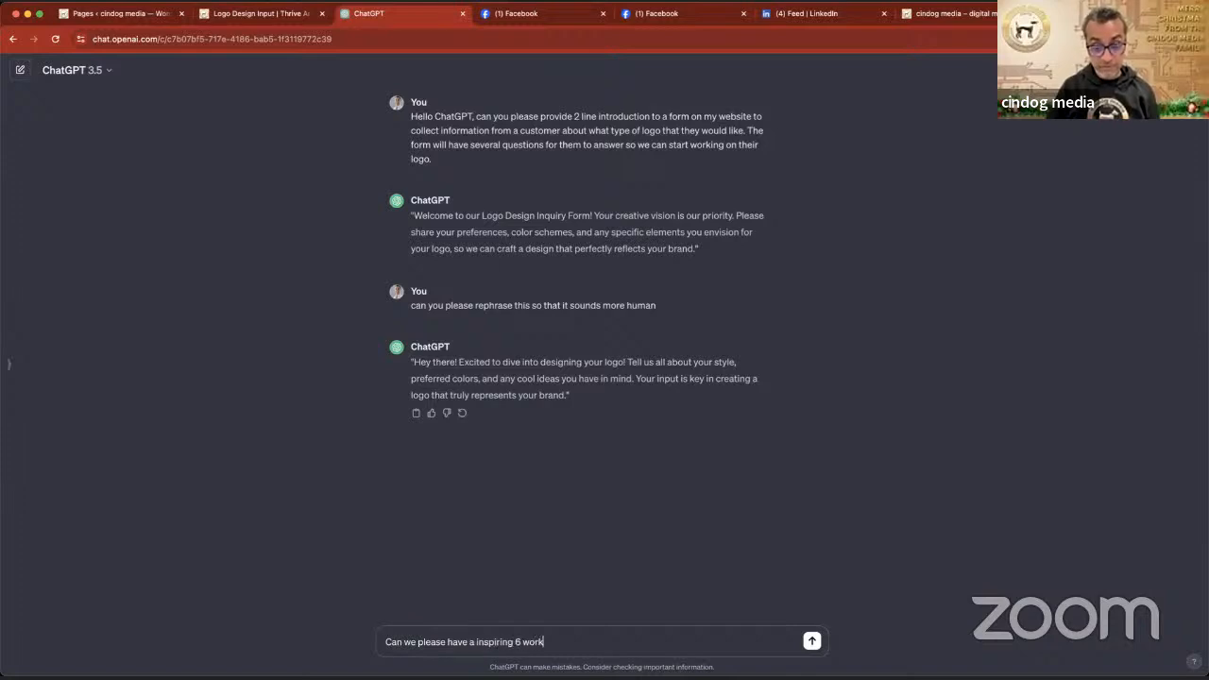
key("BackSpace")
type("d ti")
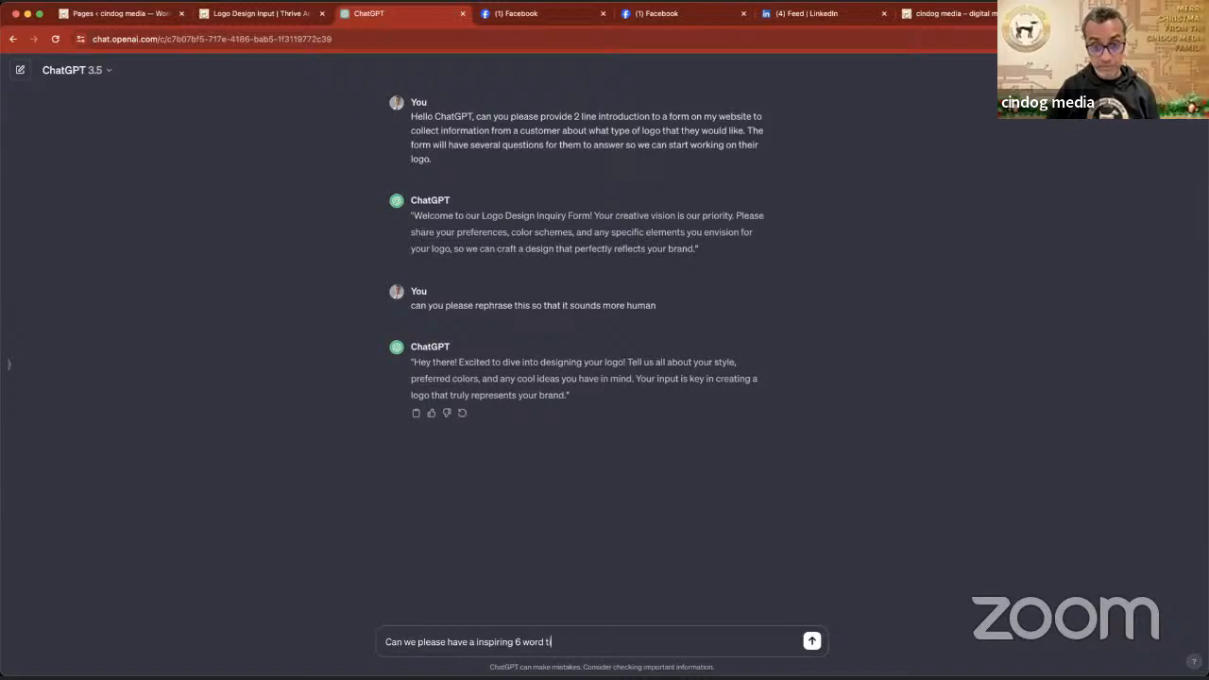
type("tle for this form?")
key("Return")
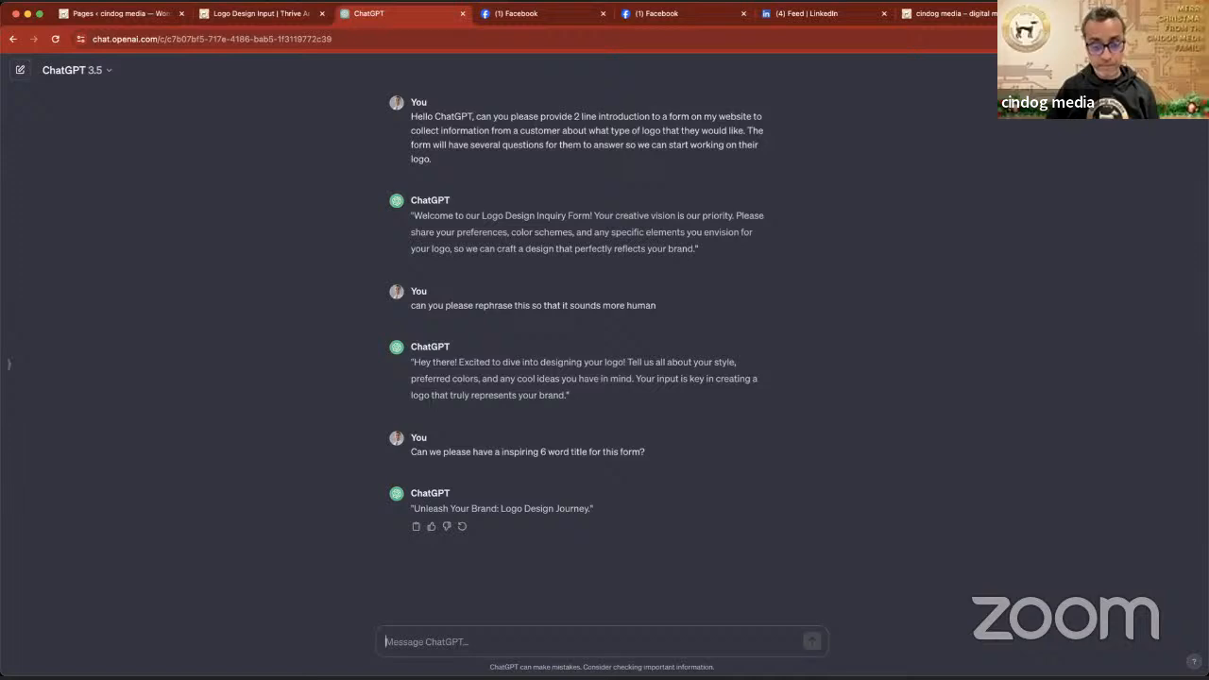
- Ask ChatGPT to include the word "customer input" in the title
type("include the wo")
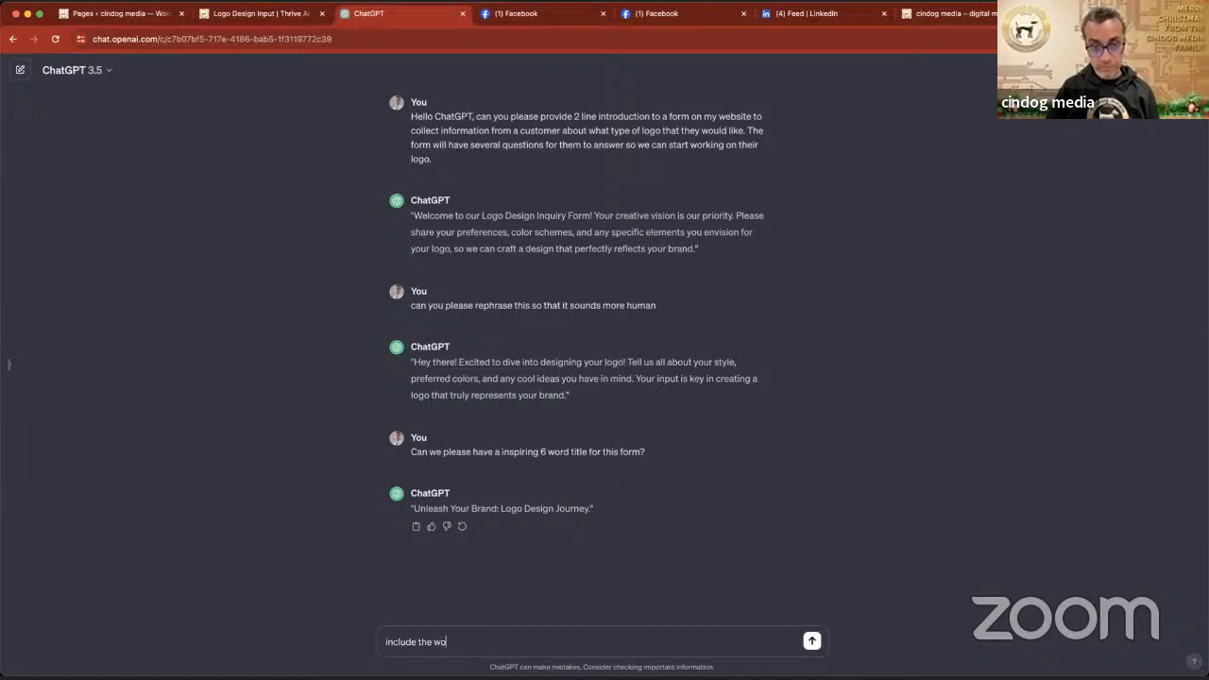
type("rd input")
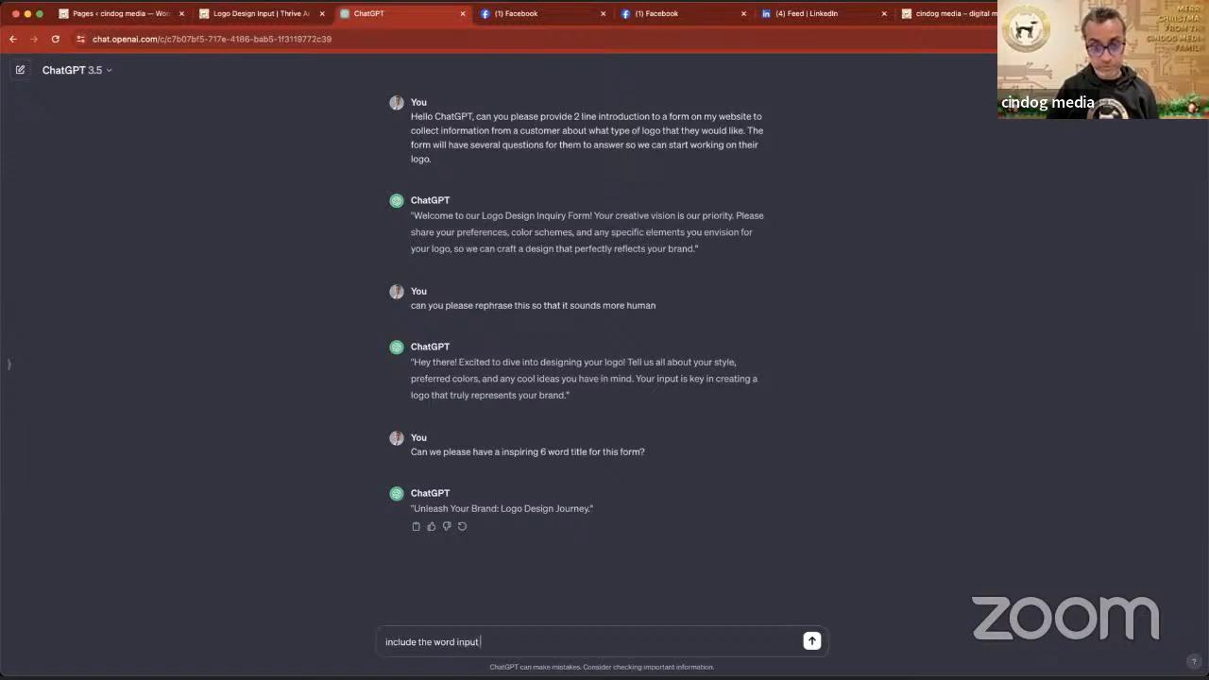
type(" in the title")
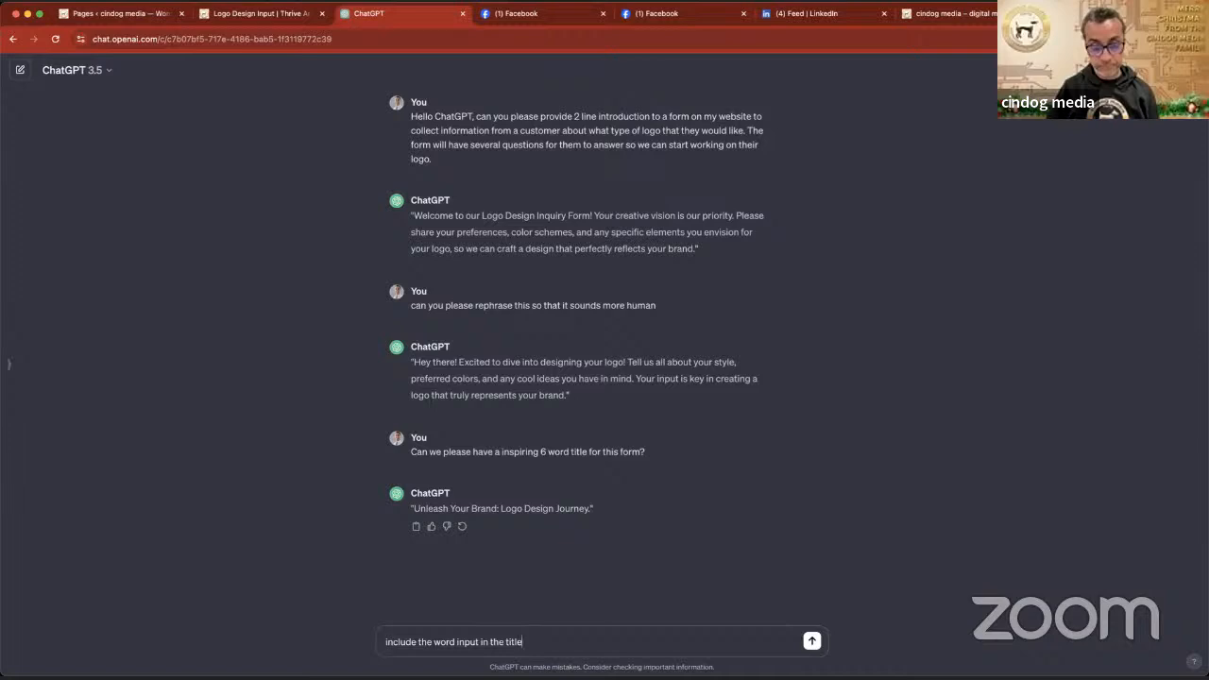
left_click(457, 641)
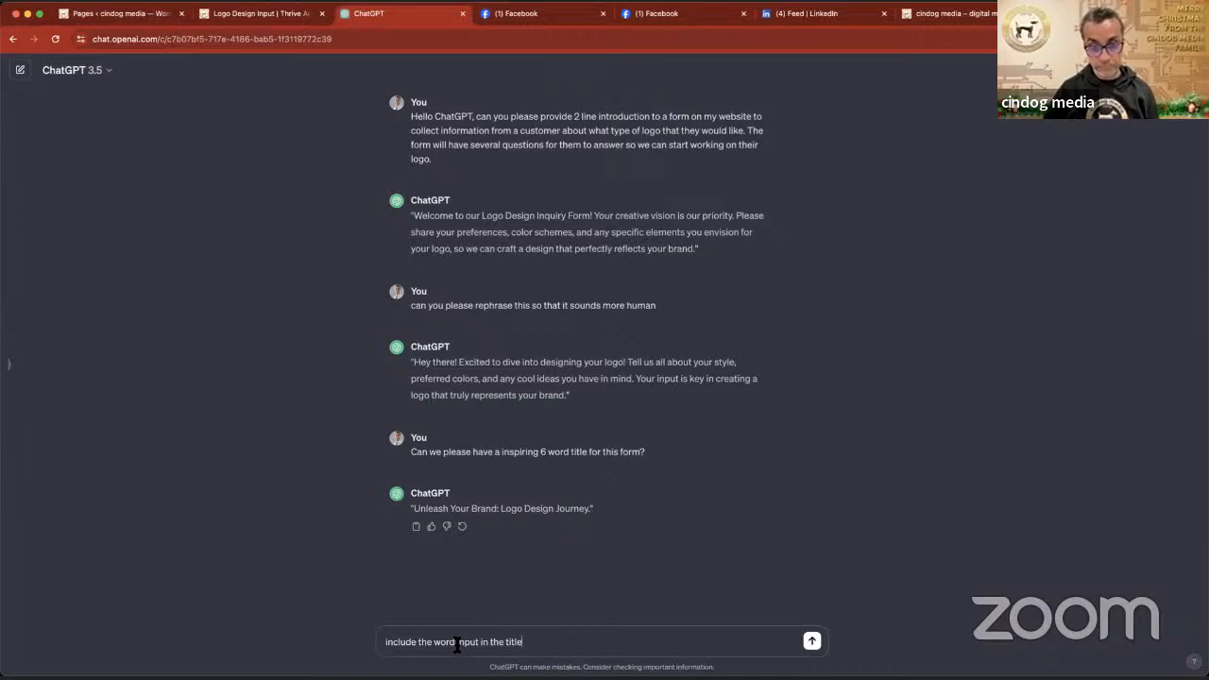
key("BackSpace")
type("cus")
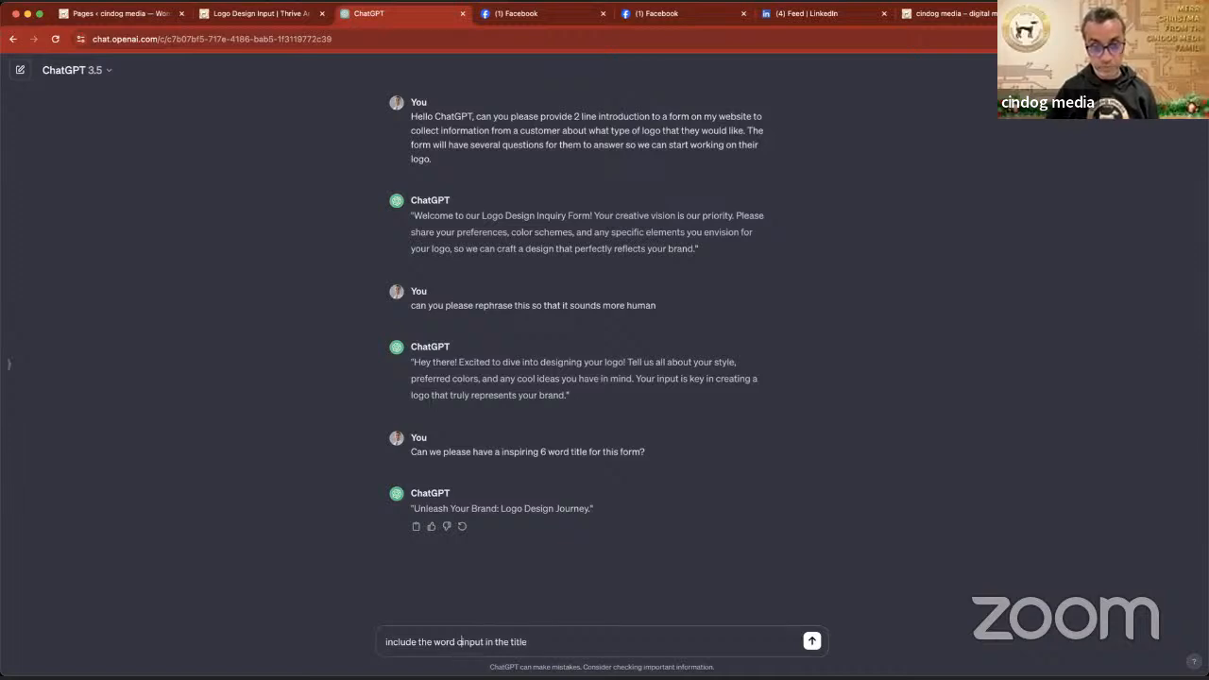
type("tomer i")
key("Return")
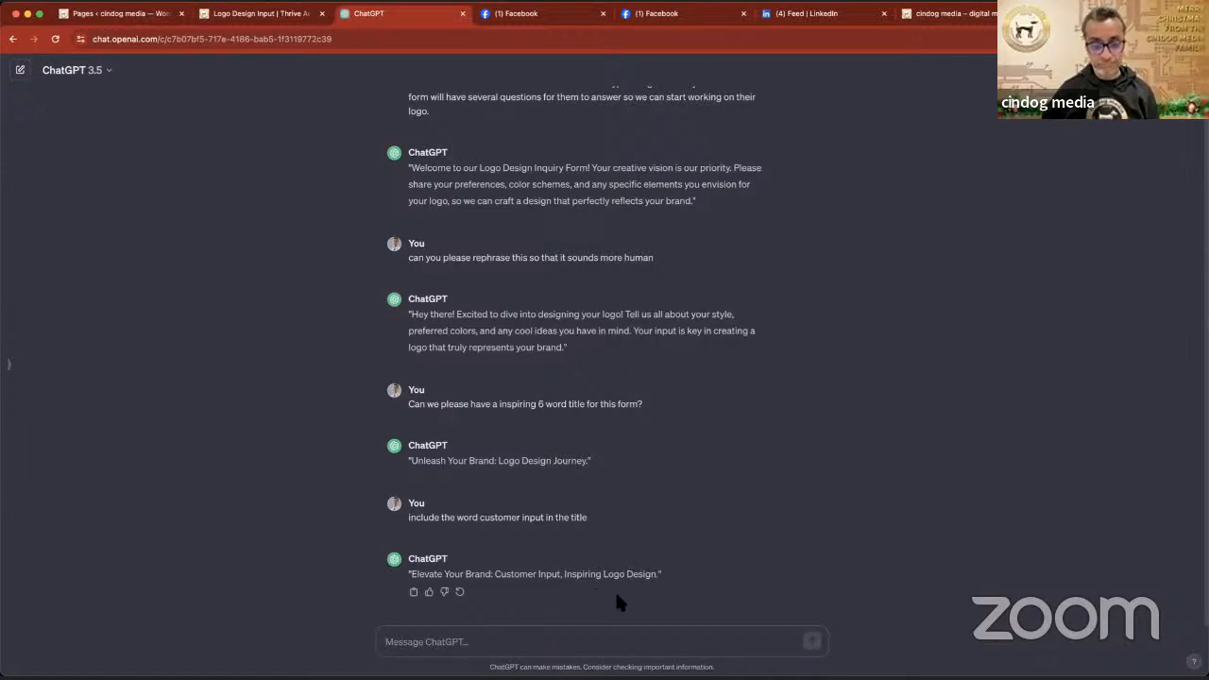
- Ask ChatGPT to reword the suggested title
type("rew")
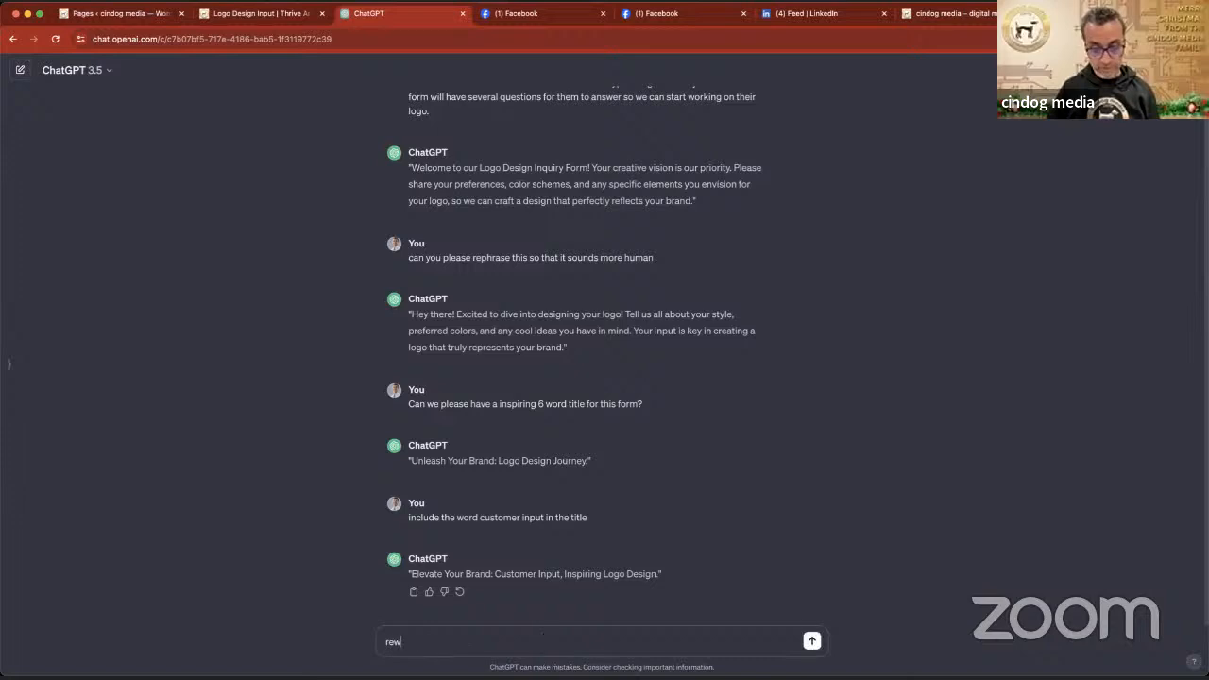
type("ord this")
key("Return")
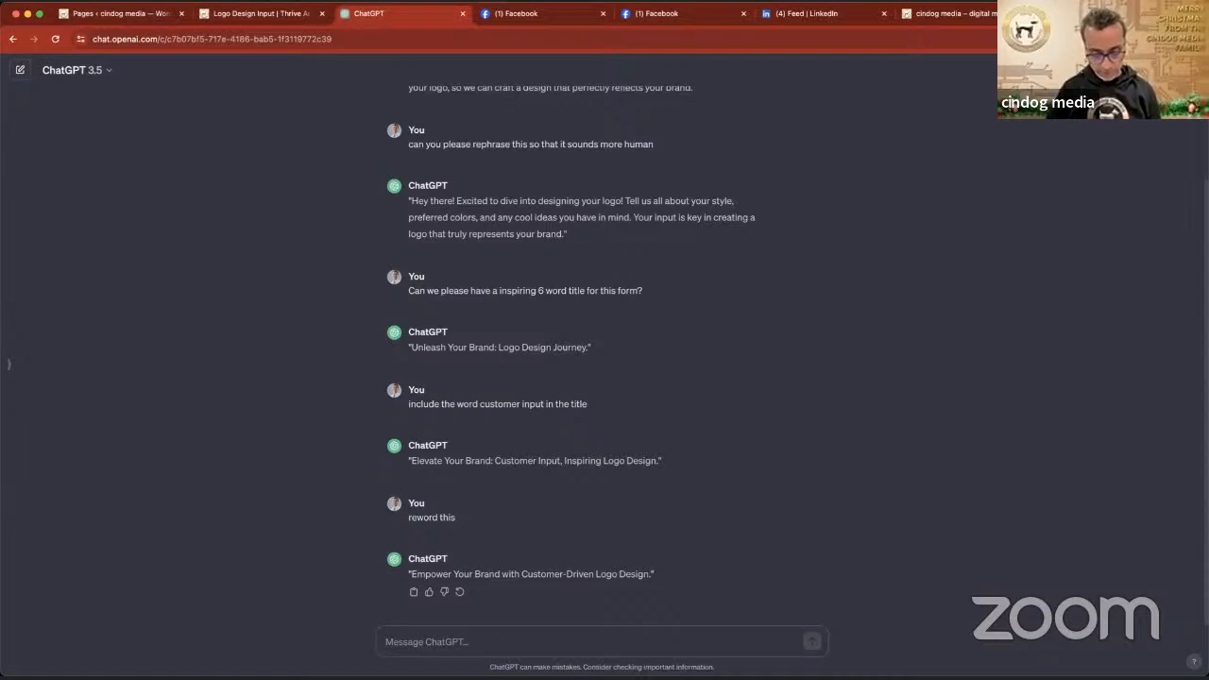
- Ask ChatGPT to reword the title to ask for customer input, and regenerate the response
type("re")
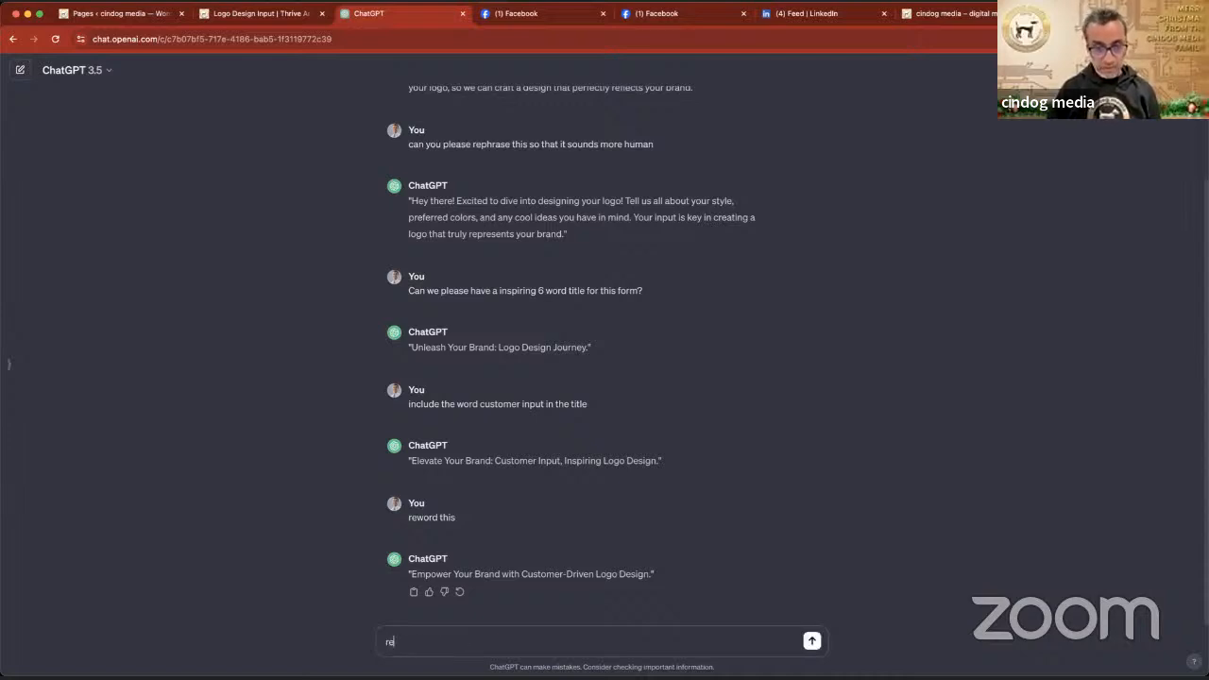
type("word this")
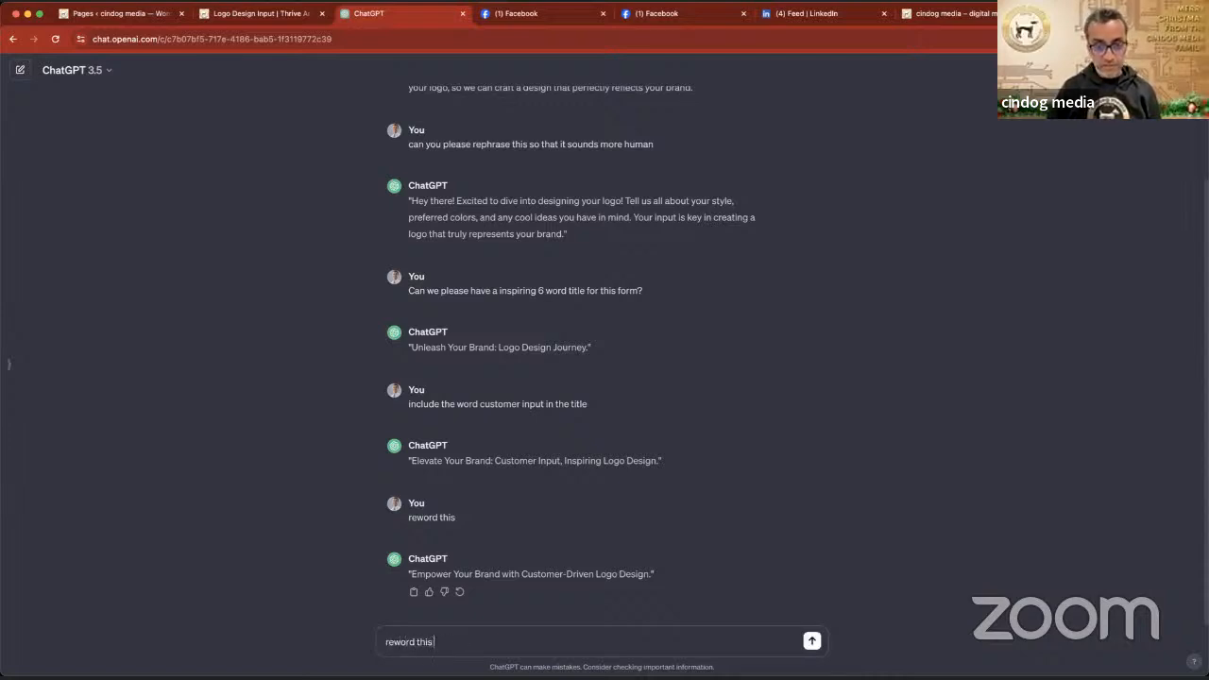
type(" to ask fo")
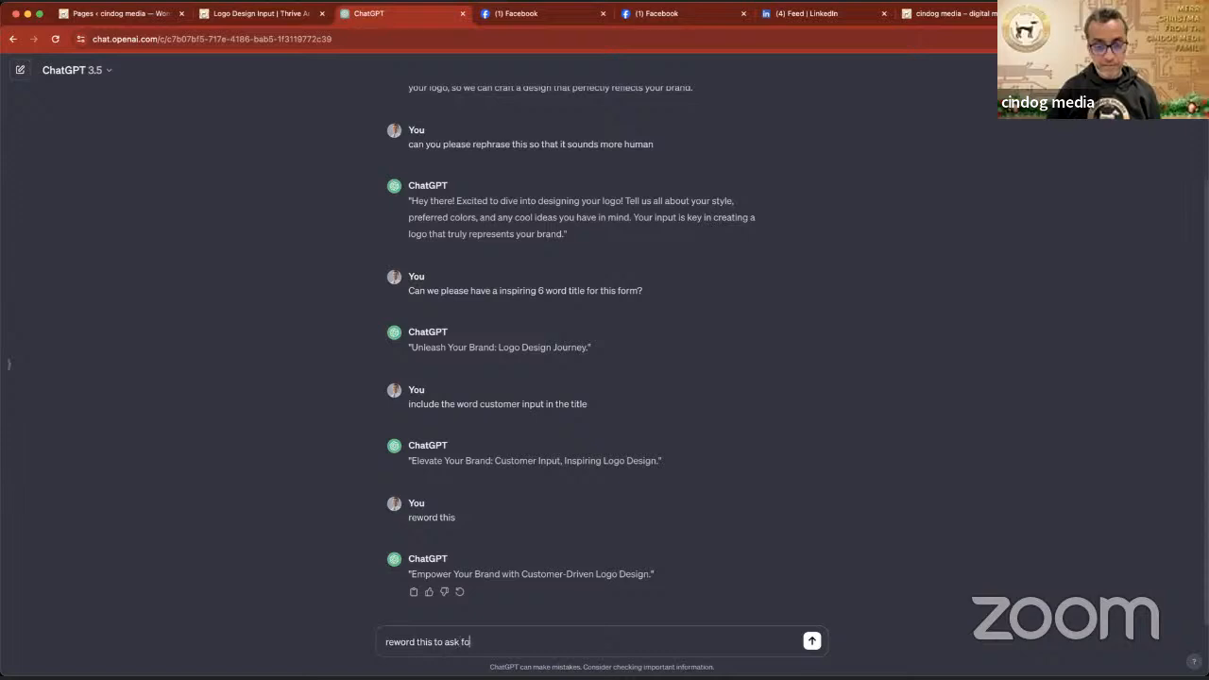
type("r customer input")
key("Return")
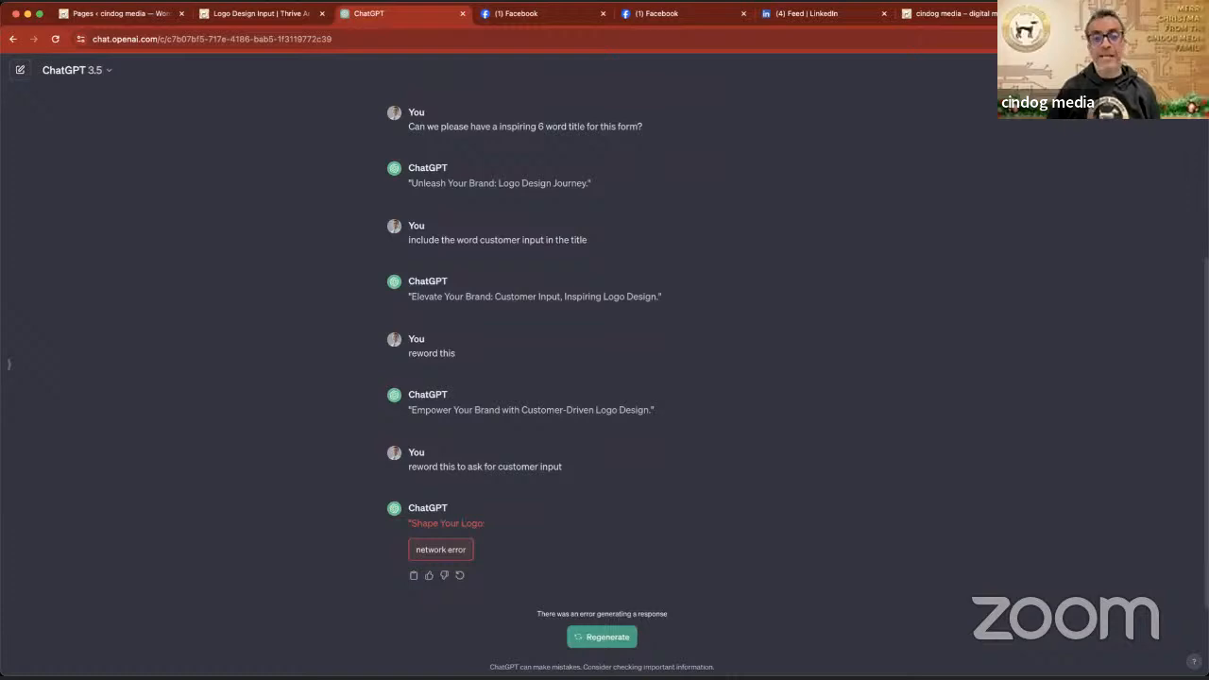
left_click(606, 639)
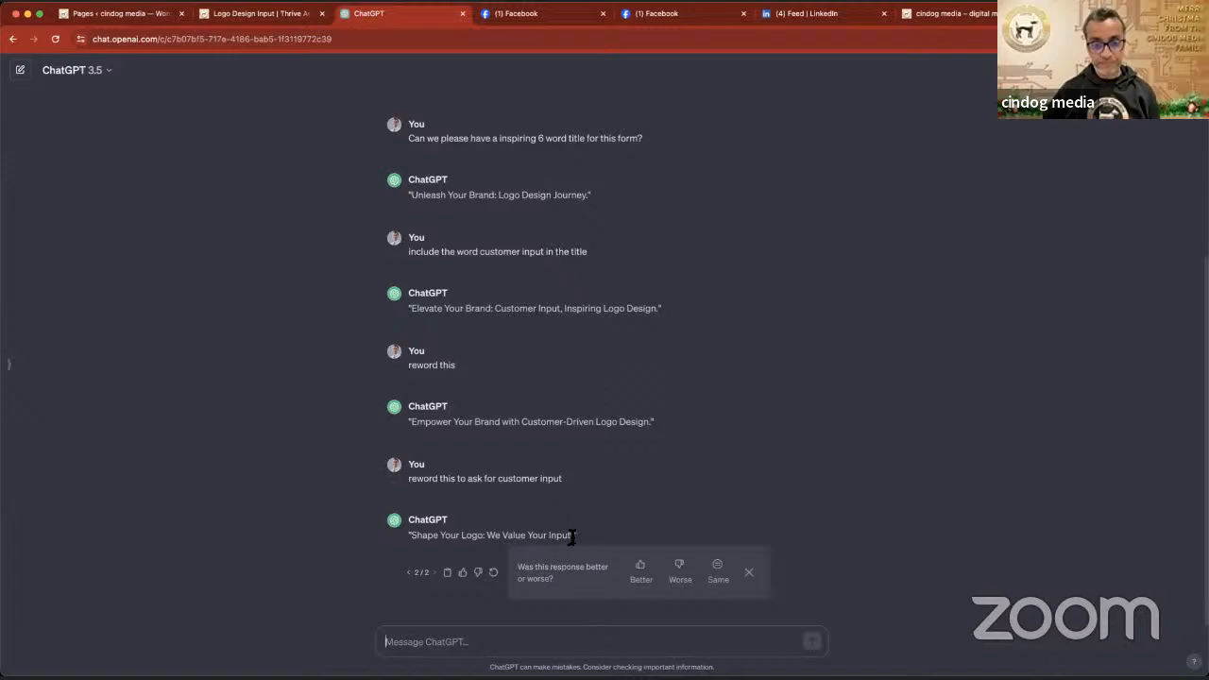
- Select ChatGPT's title, return to Thrive Architect, insert "Shape Your" before "Logo Design" in the headline, and delete the opening bracket
left_click_drag(575, 538, 419, 537)
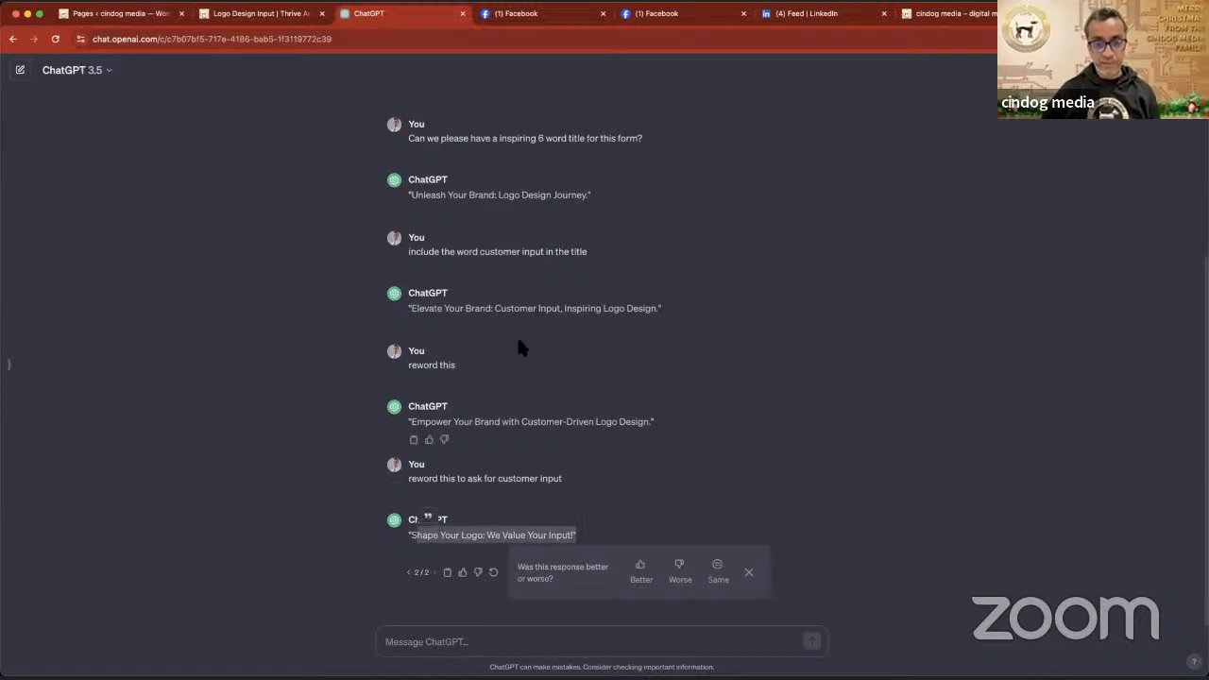
left_click(274, 13)
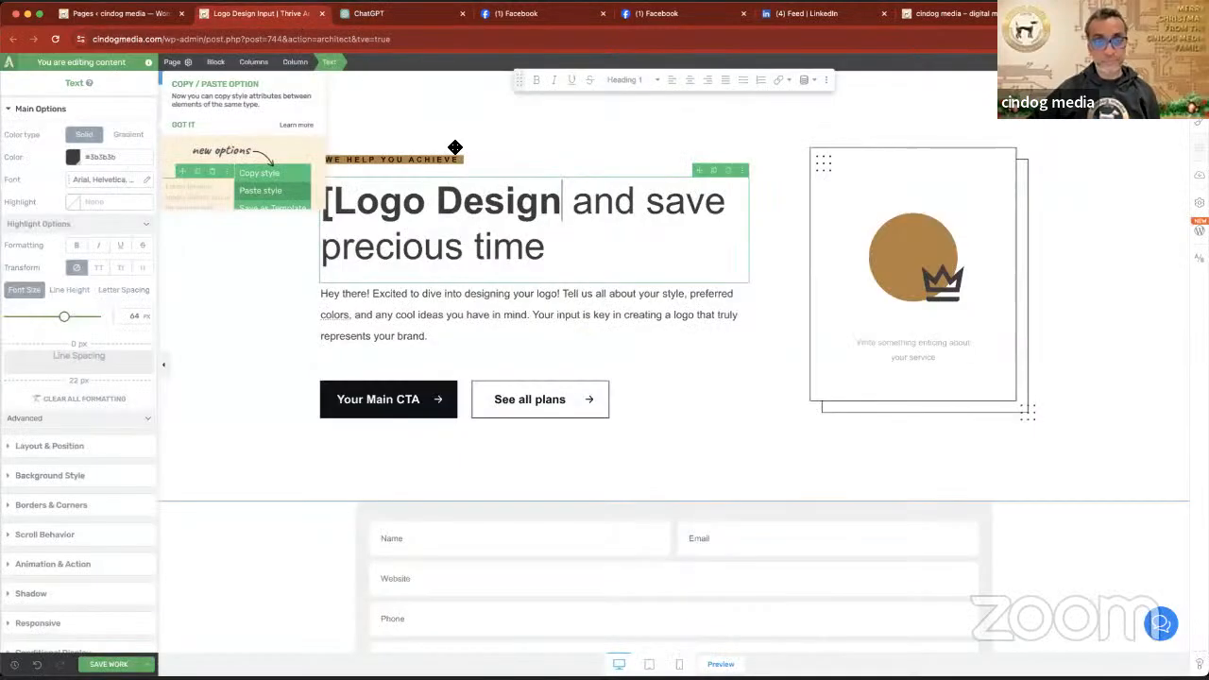
left_click(349, 201)
type("Shap")
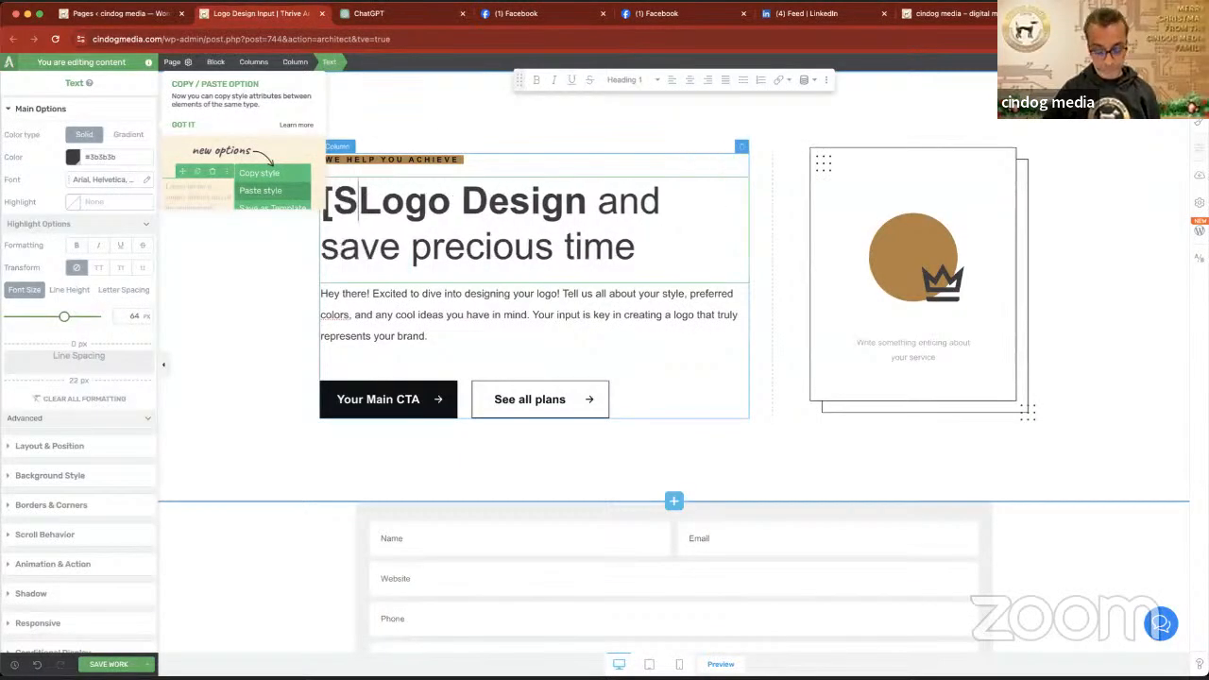
type("e Your")
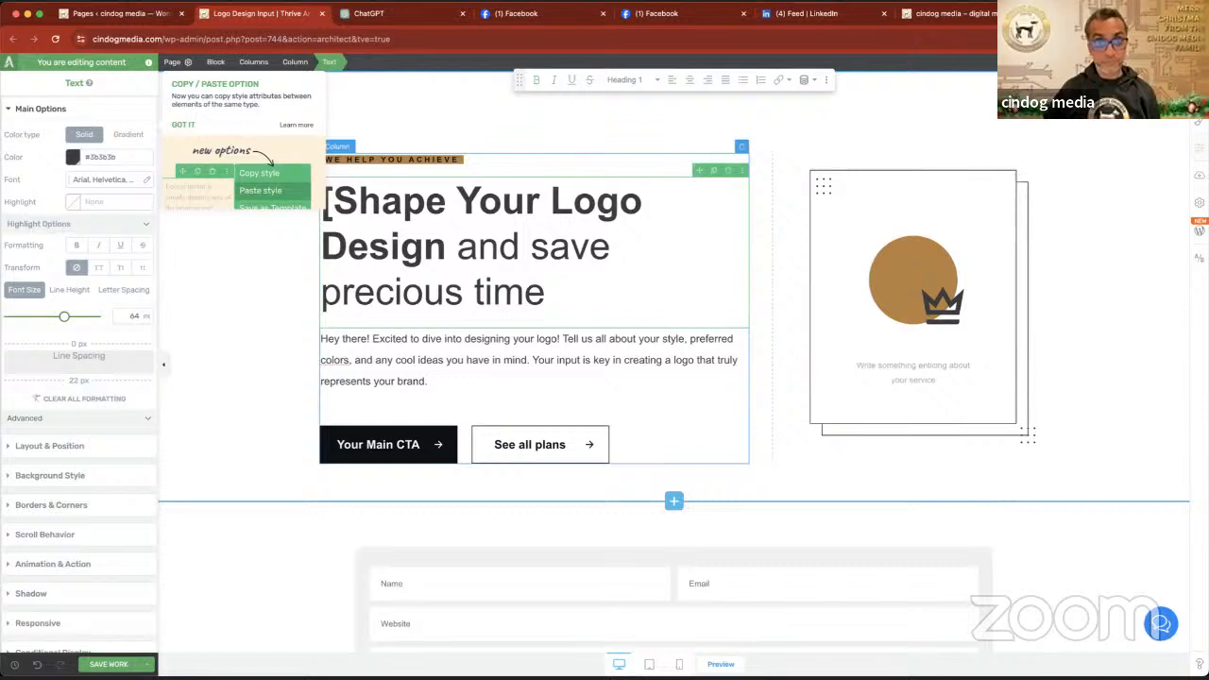
left_click(327, 201)
key("BackSpace")
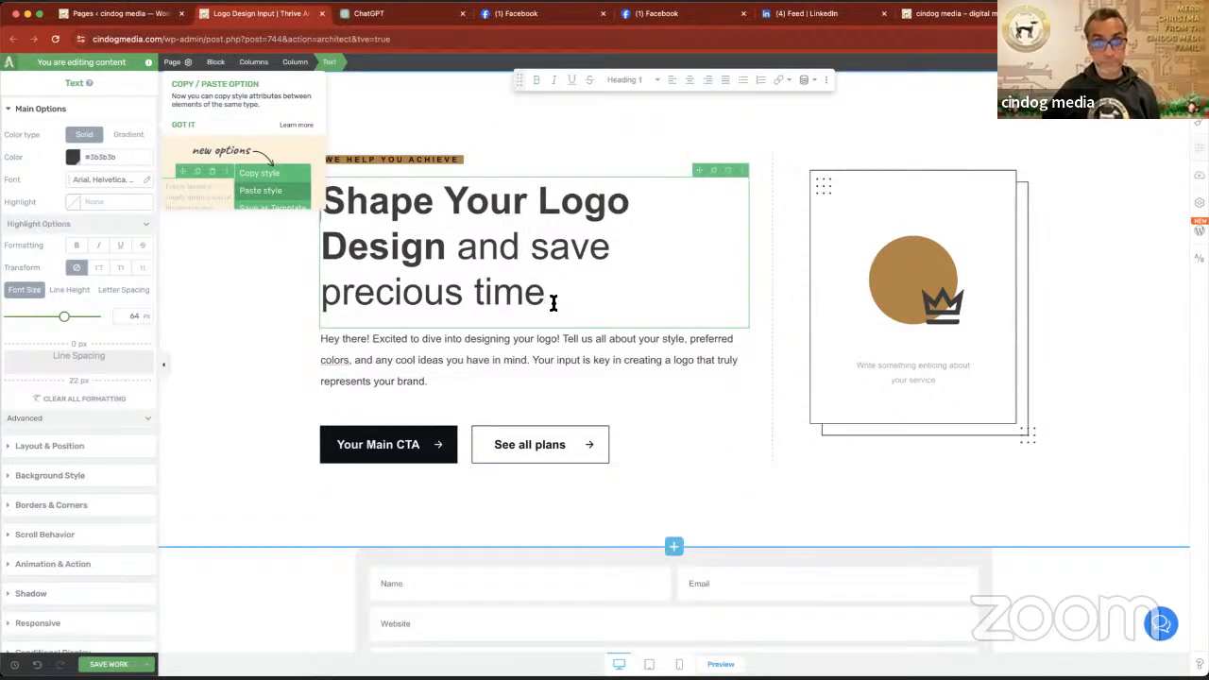
left_click_drag(550, 292, 330, 253)
type("W")
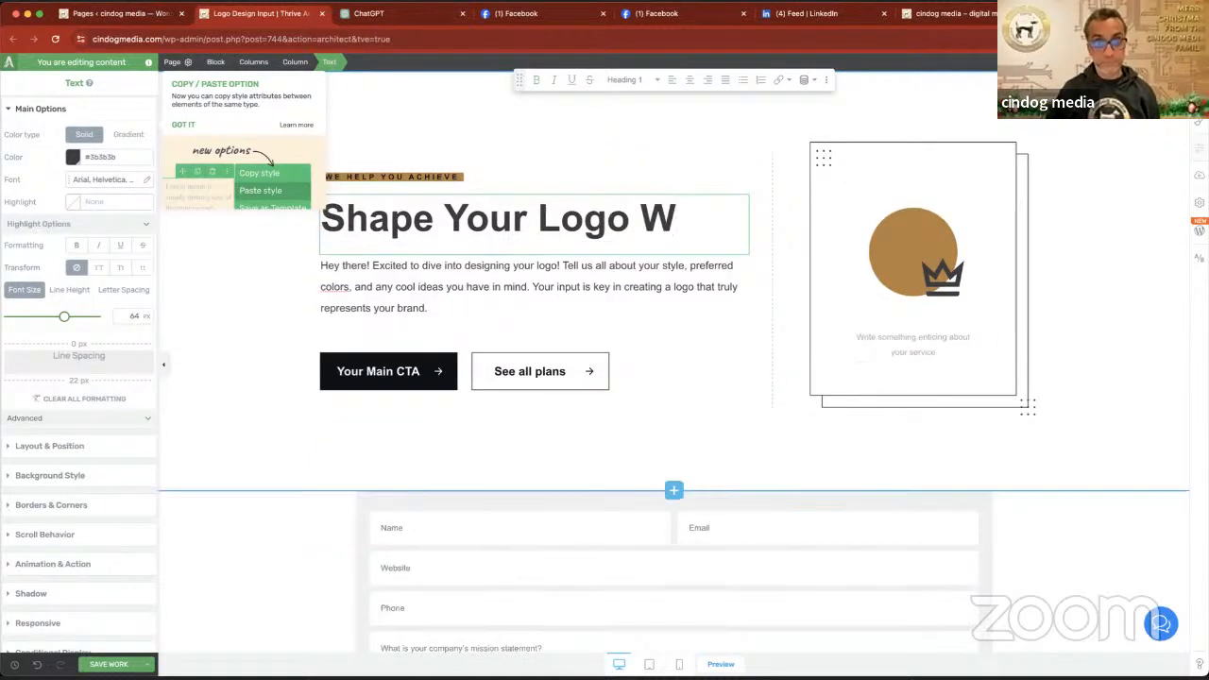
key("super+z")
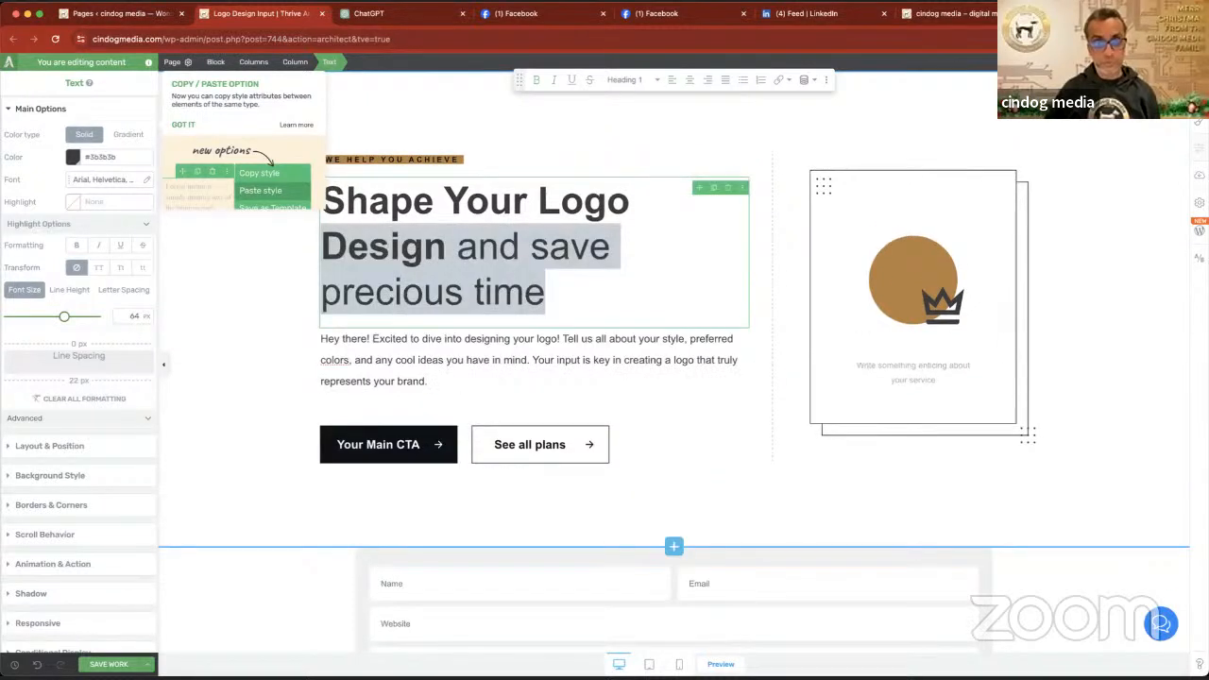
- Replace "and save precious time" in the headline with "We Value"
left_click(546, 292)
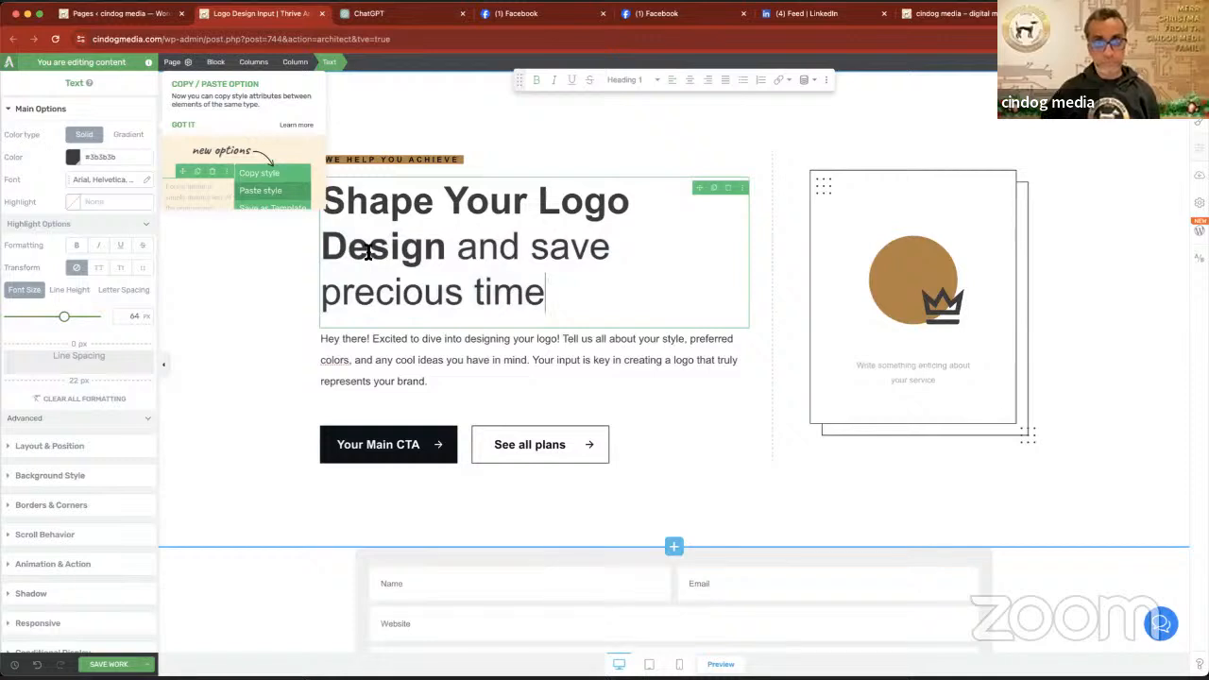
left_click_drag(459, 247, 539, 291)
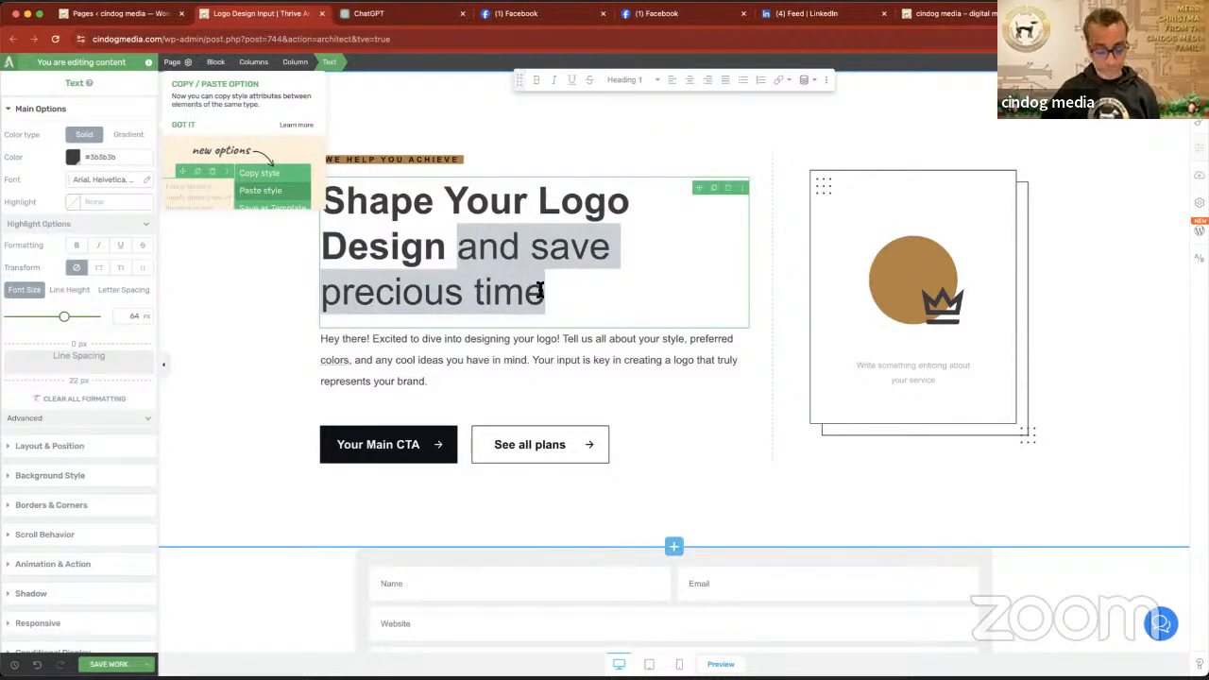
type("We")
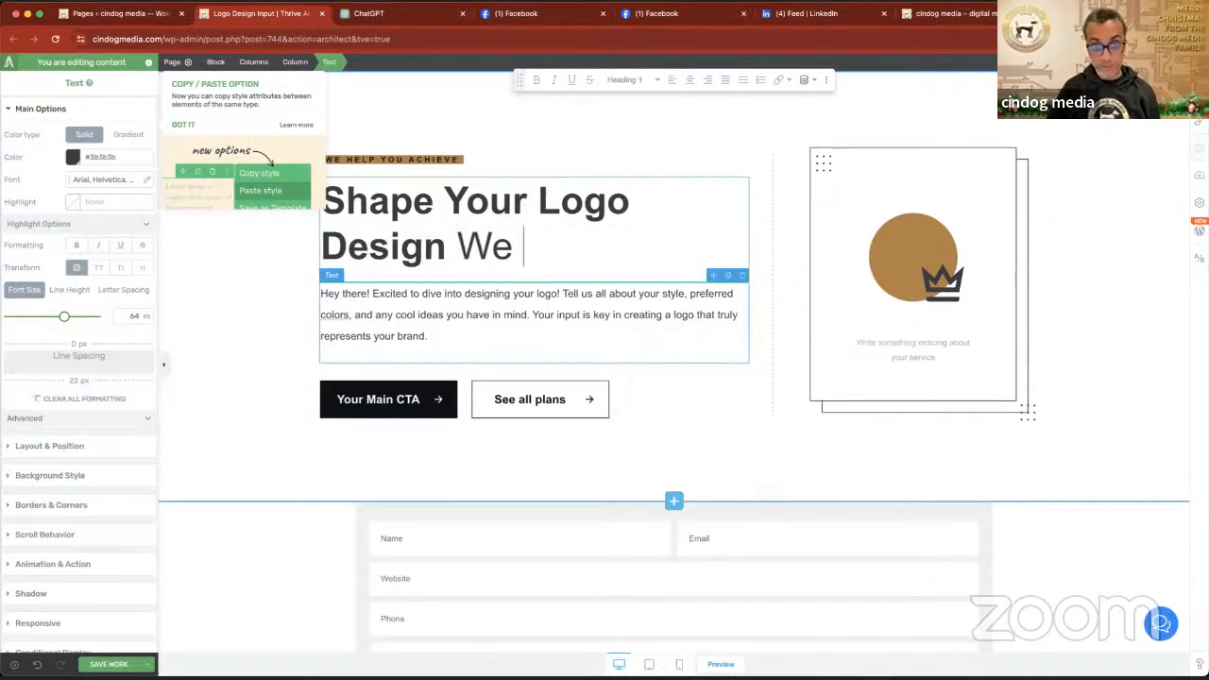
type(" L")
key("BackSpace")
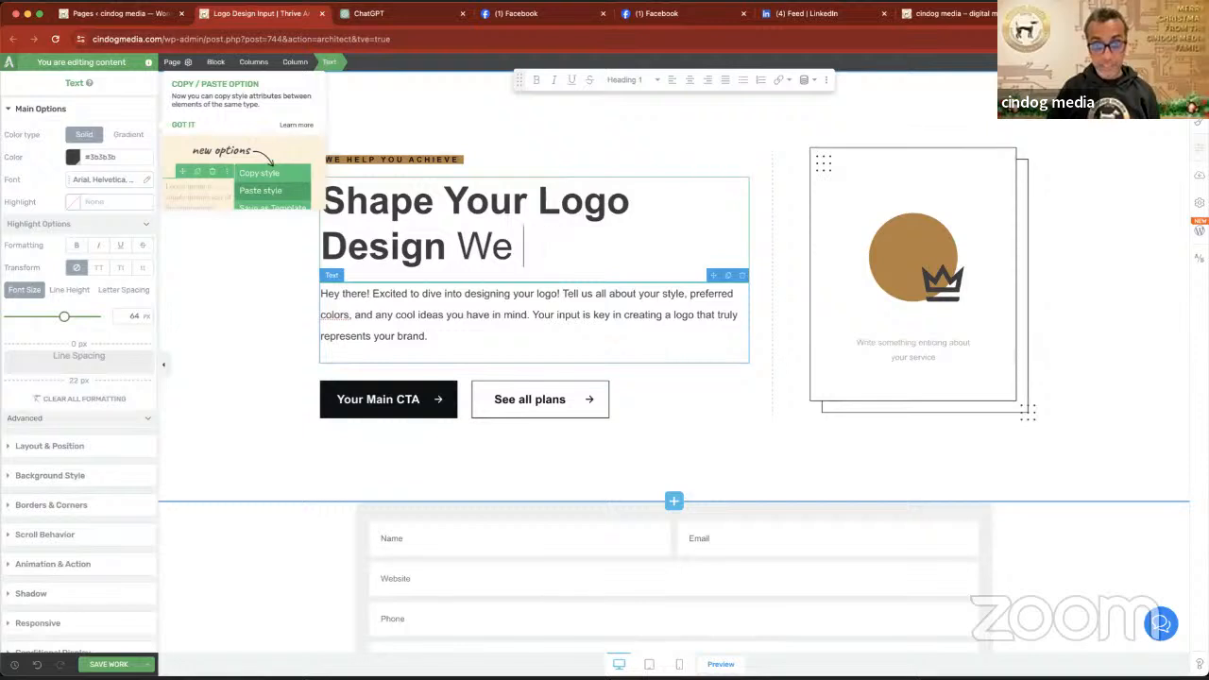
type("Value")
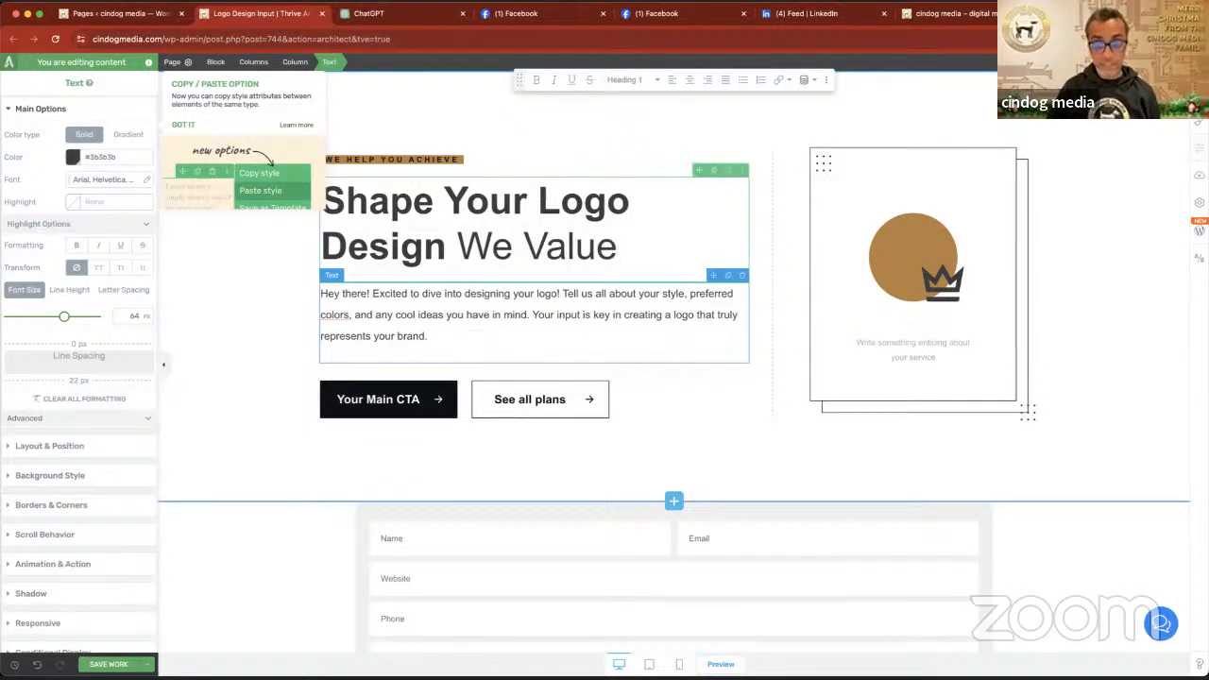
- Delete the word "Design" from the headline
left_click_drag(470, 248, 324, 247)
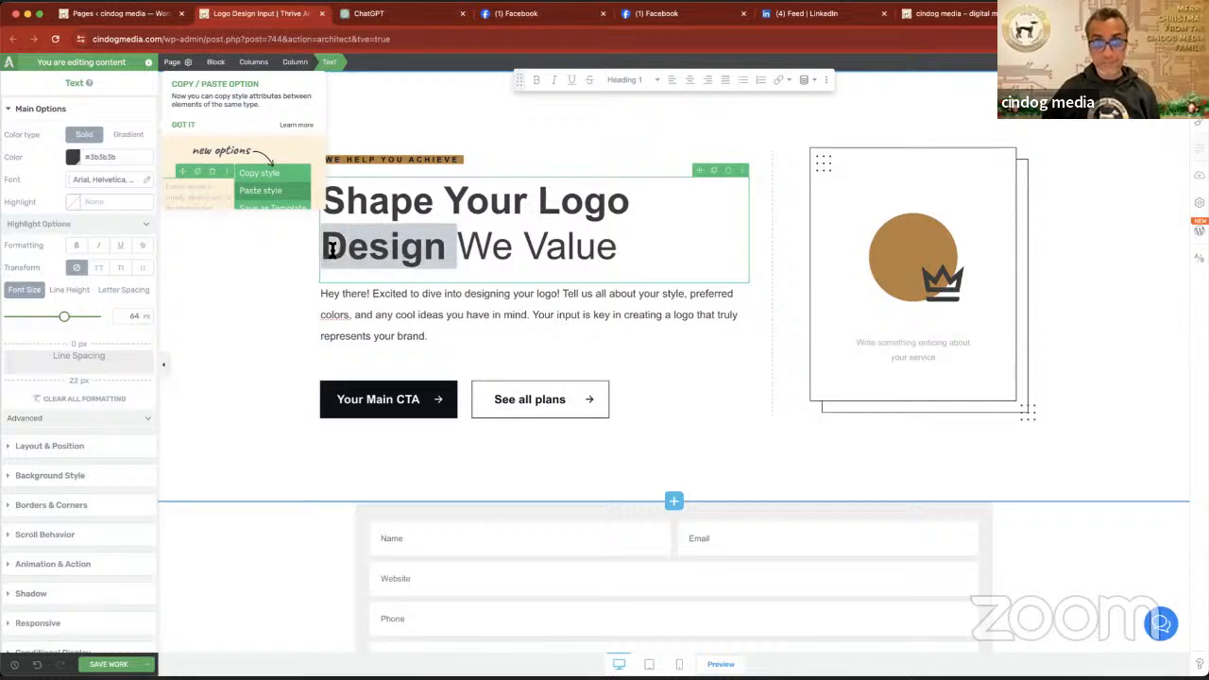
key("BackSpace")
key("BackSpace")
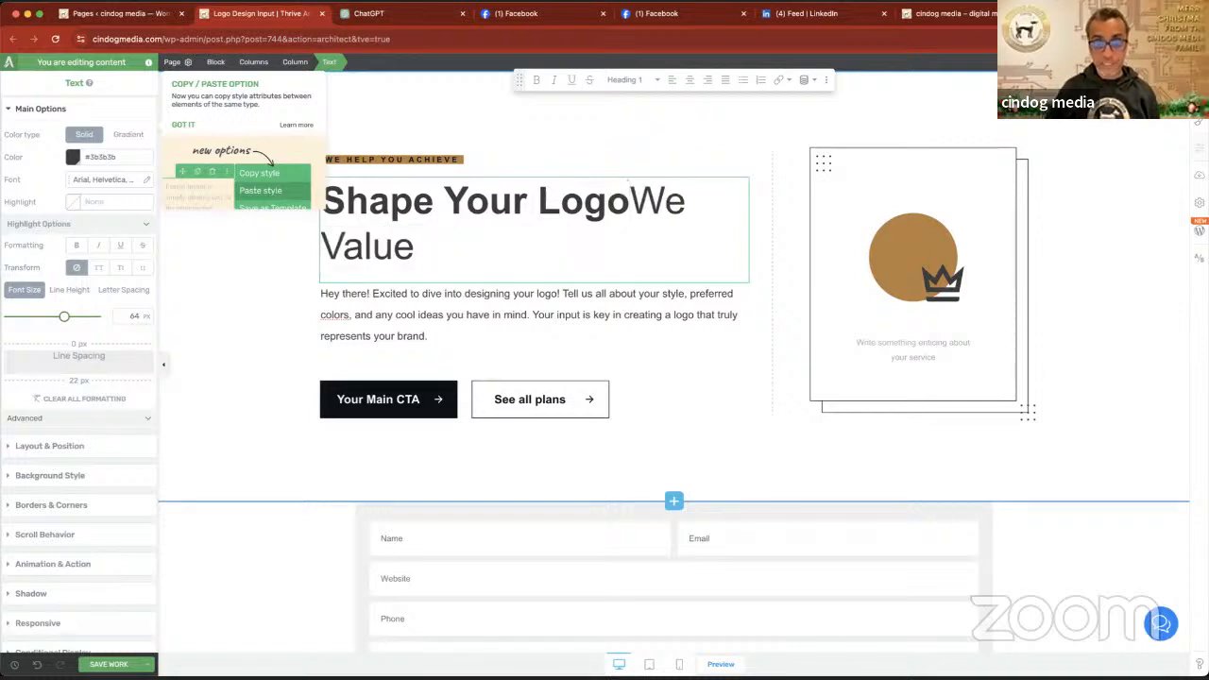
- Add "Input" after "We Value" so the headline reads "Shape Your Logo We Value Input"
left_click(414, 247)
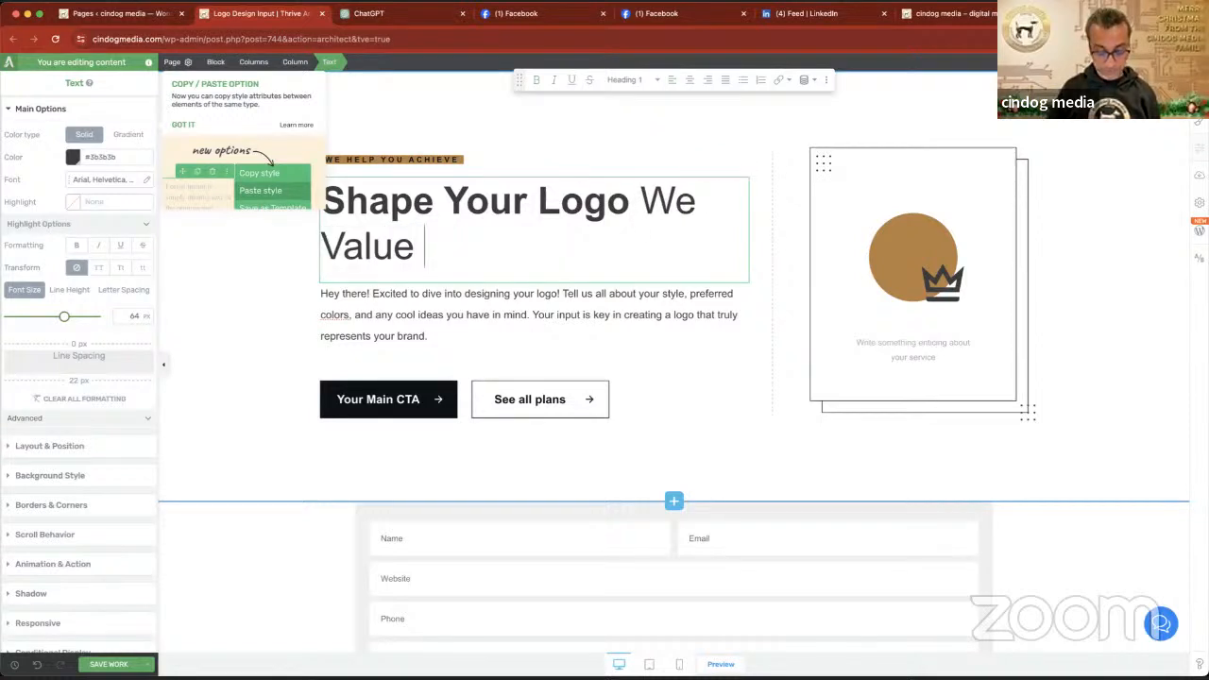
type("Ib")
key("BackSpace")
type("np")
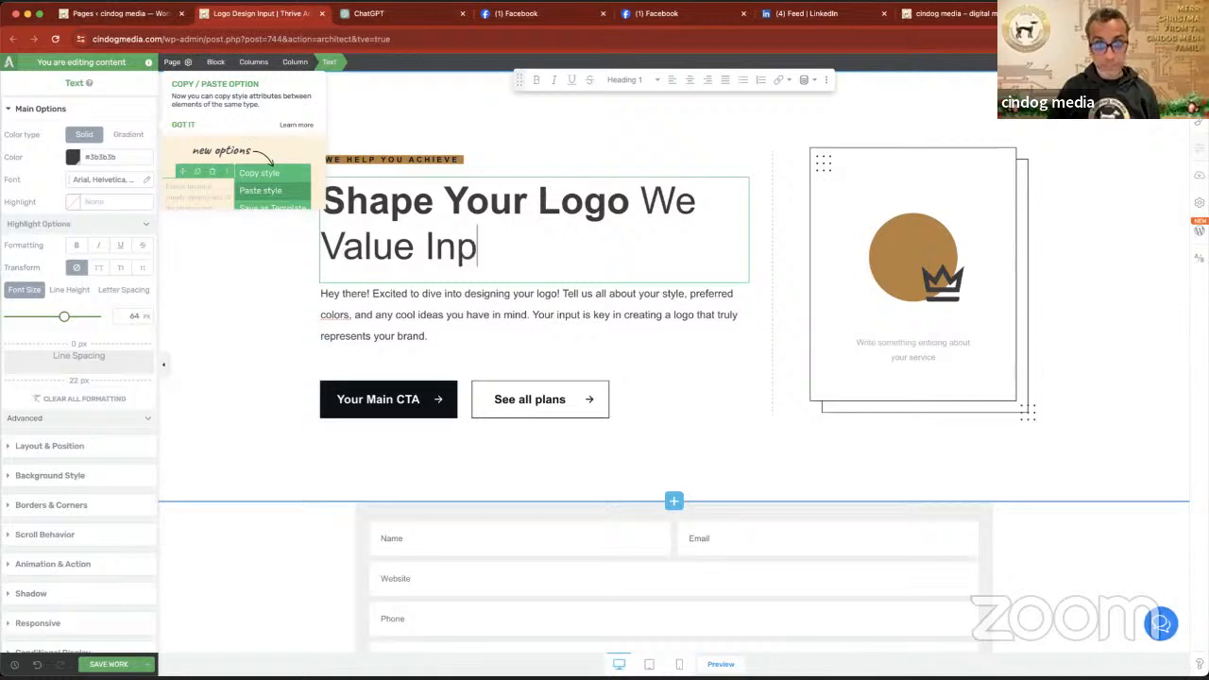
type("ut")
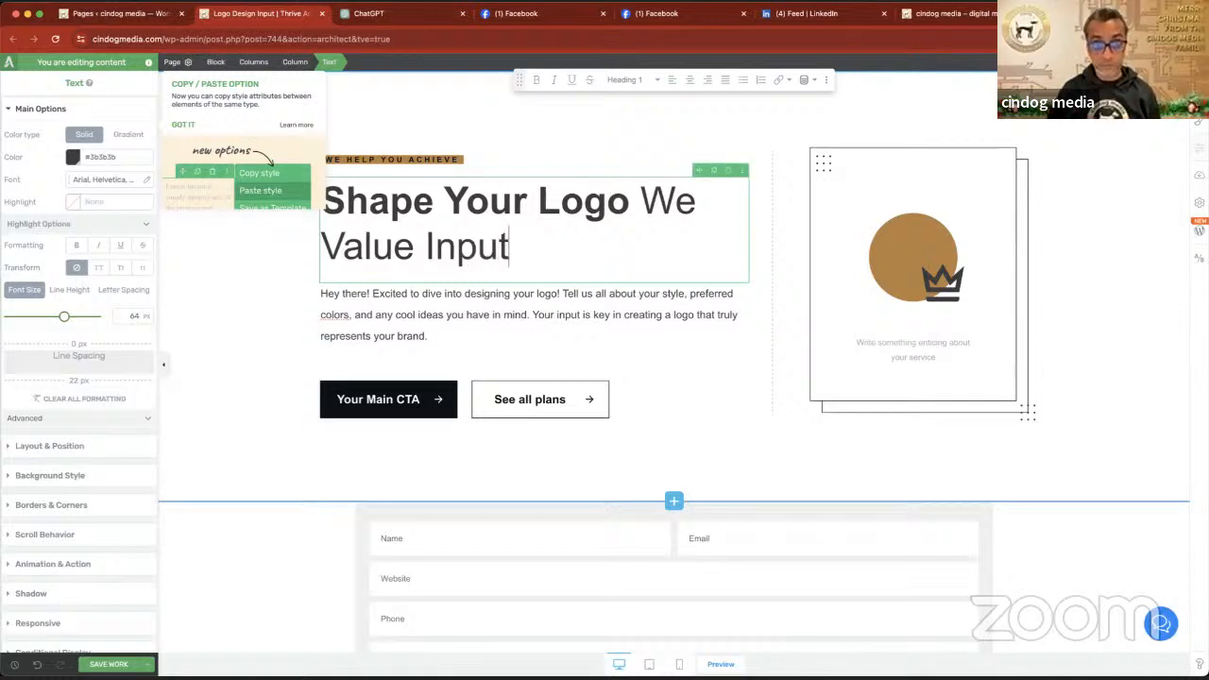
type(",")
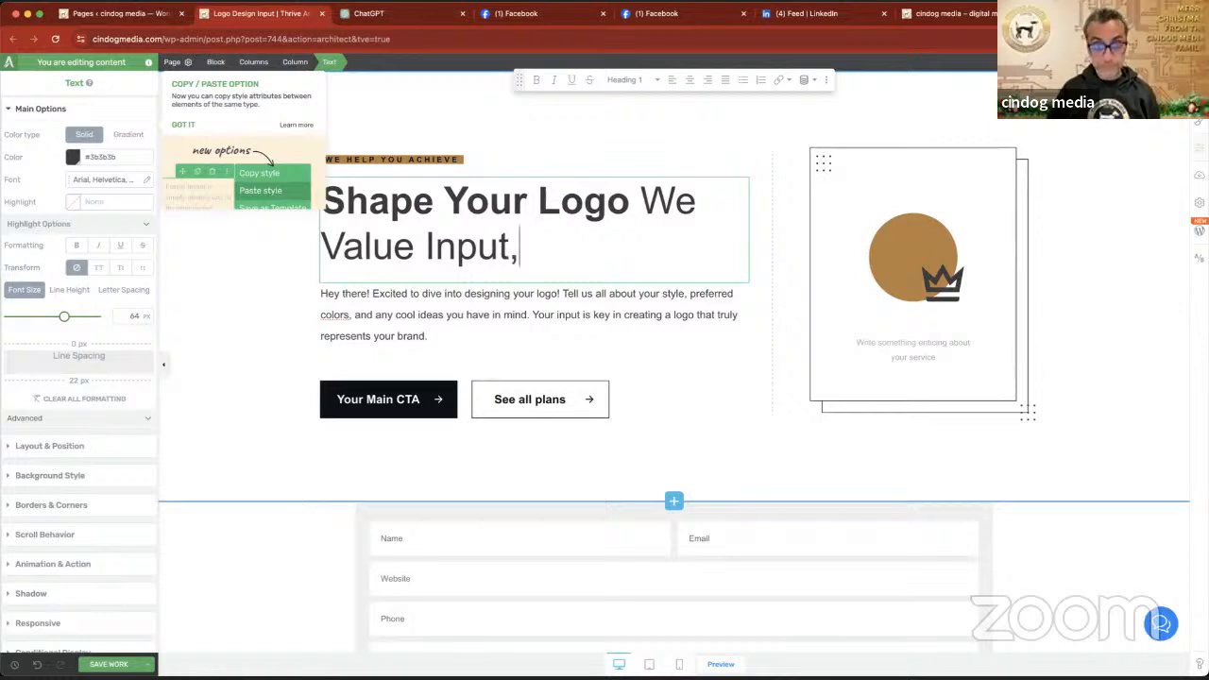
key("BackSpace")
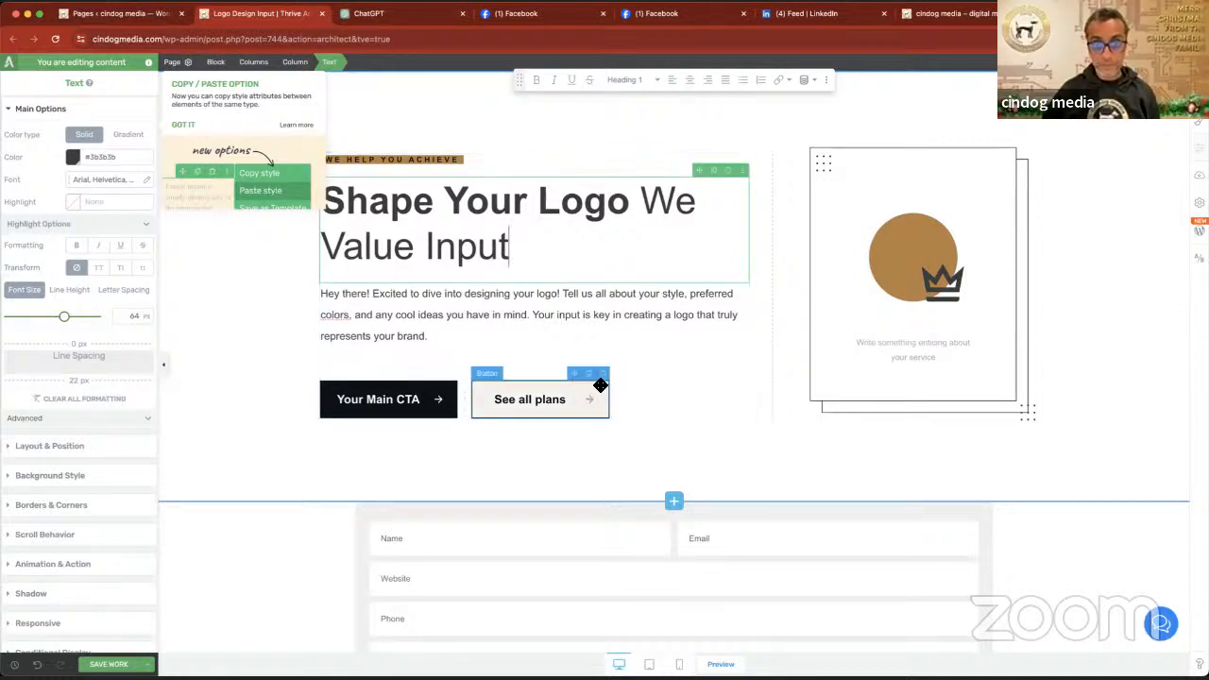
- Delete the "See all plans" and "Your Main CTA" buttons below the introduction, along with their empty columns
left_click(605, 379)
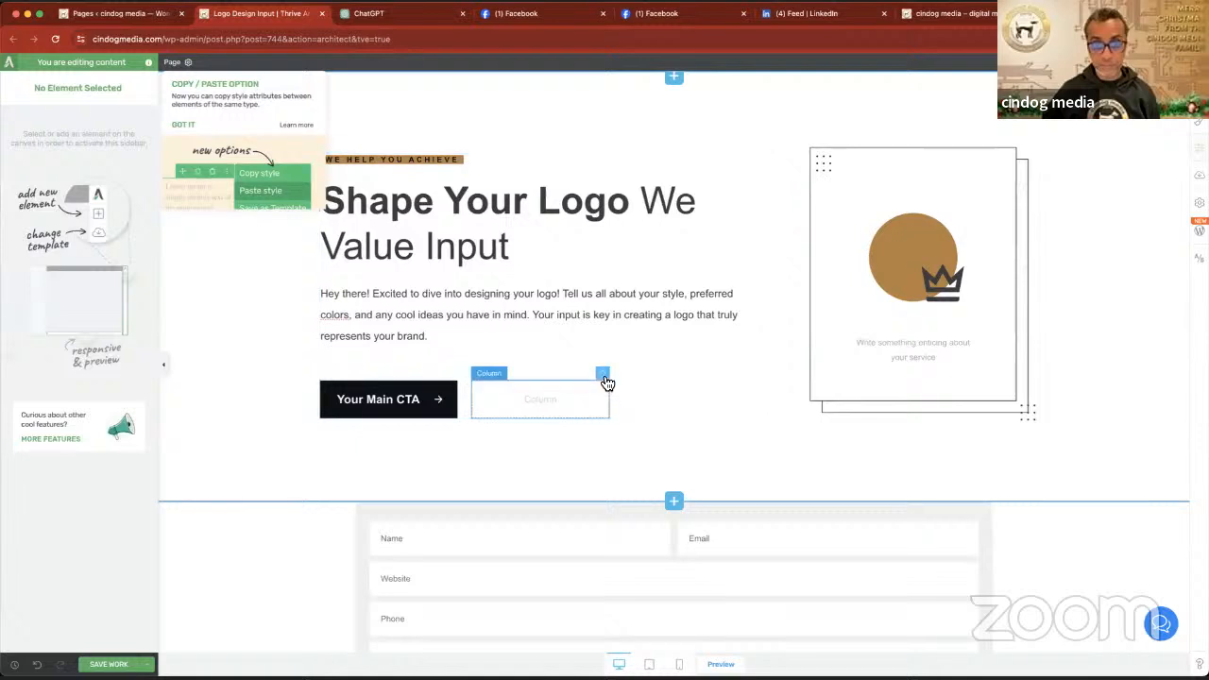
left_click(603, 375)
left_click(605, 375)
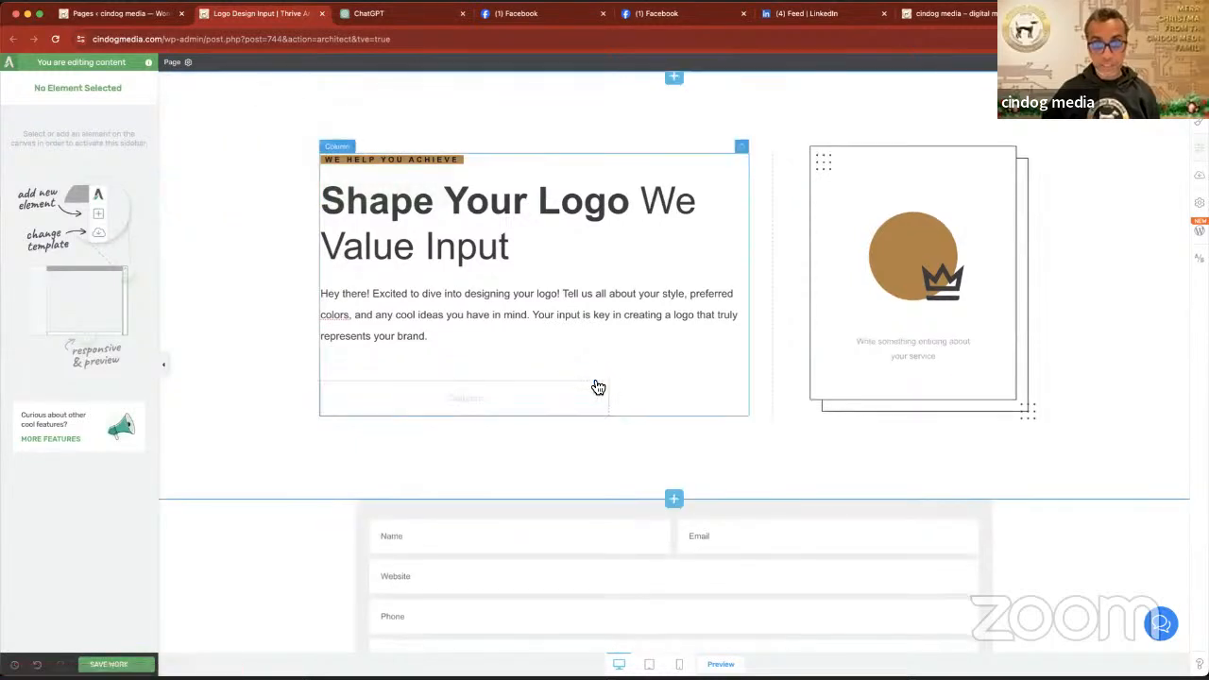
left_click(606, 379)
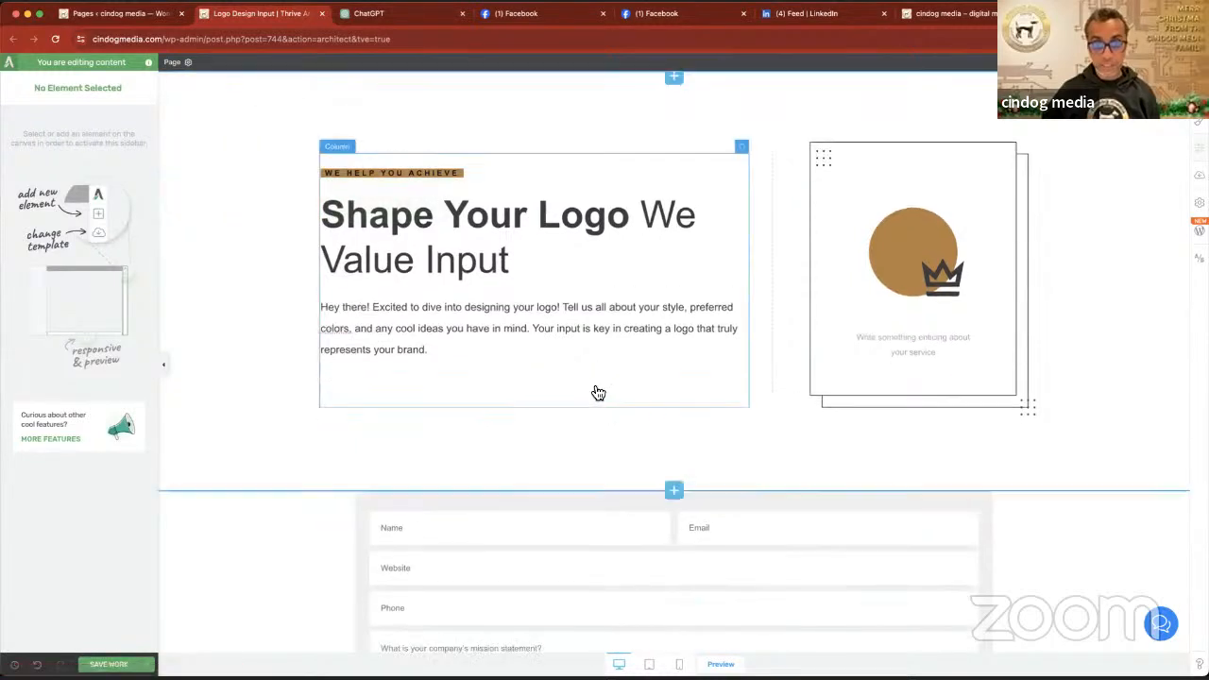
left_click(491, 388)
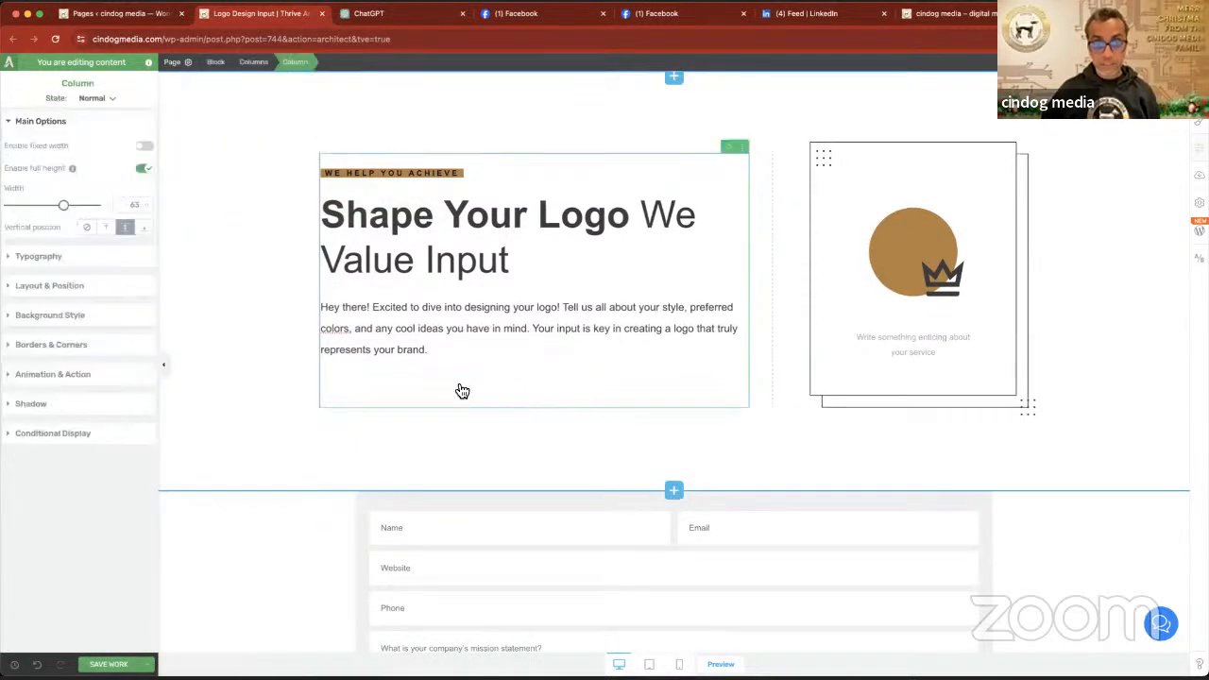
- Replace the highlighted tagline above the headline with "LOGO DESIGN QUESTIONAIRE"
left_click(445, 172)
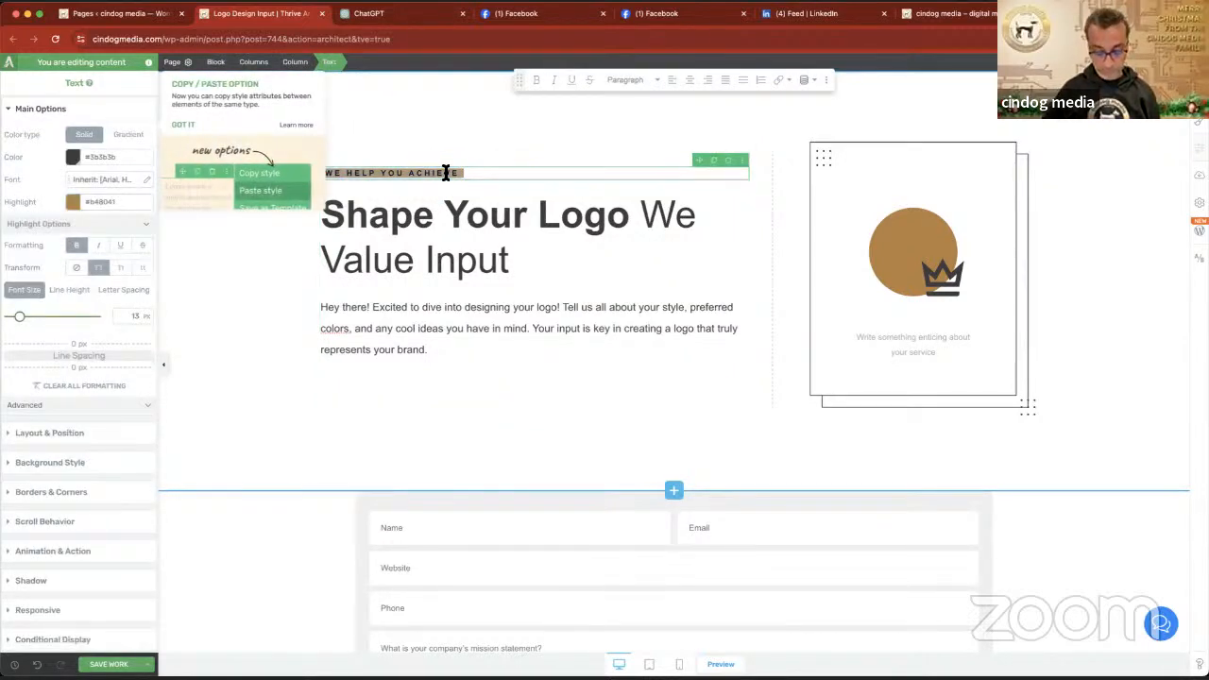
type("OGO DESI")
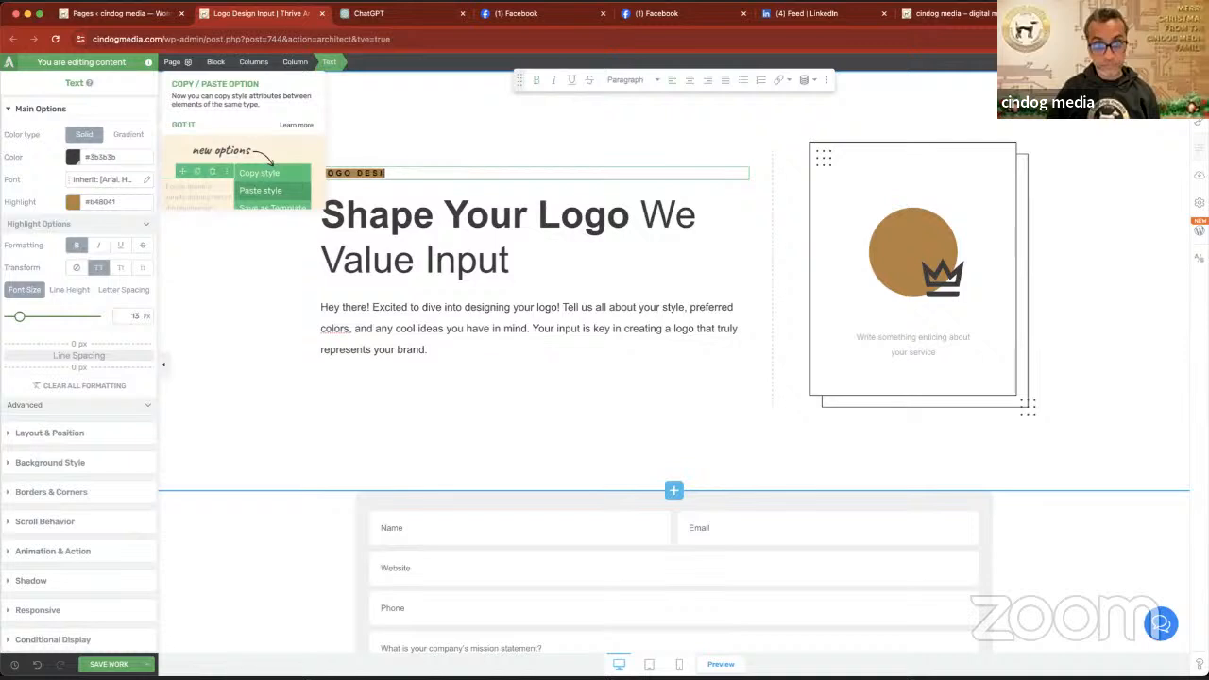
type("GN CU")
type("UESTION")
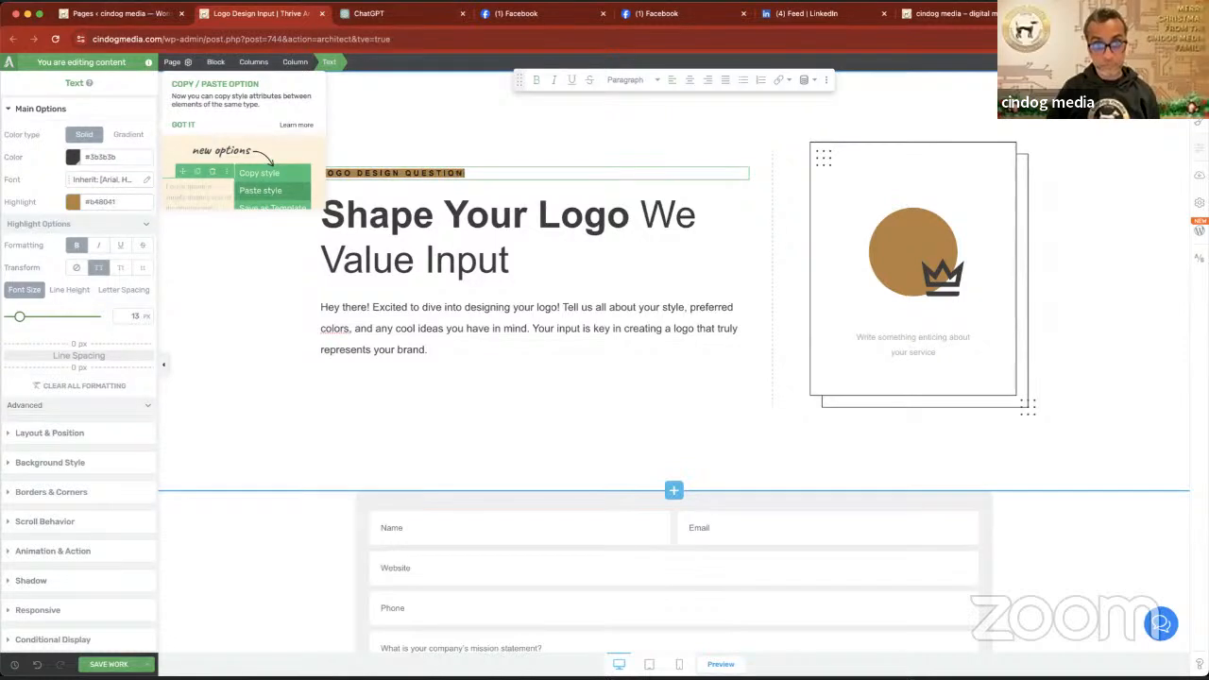
type("AIRE")
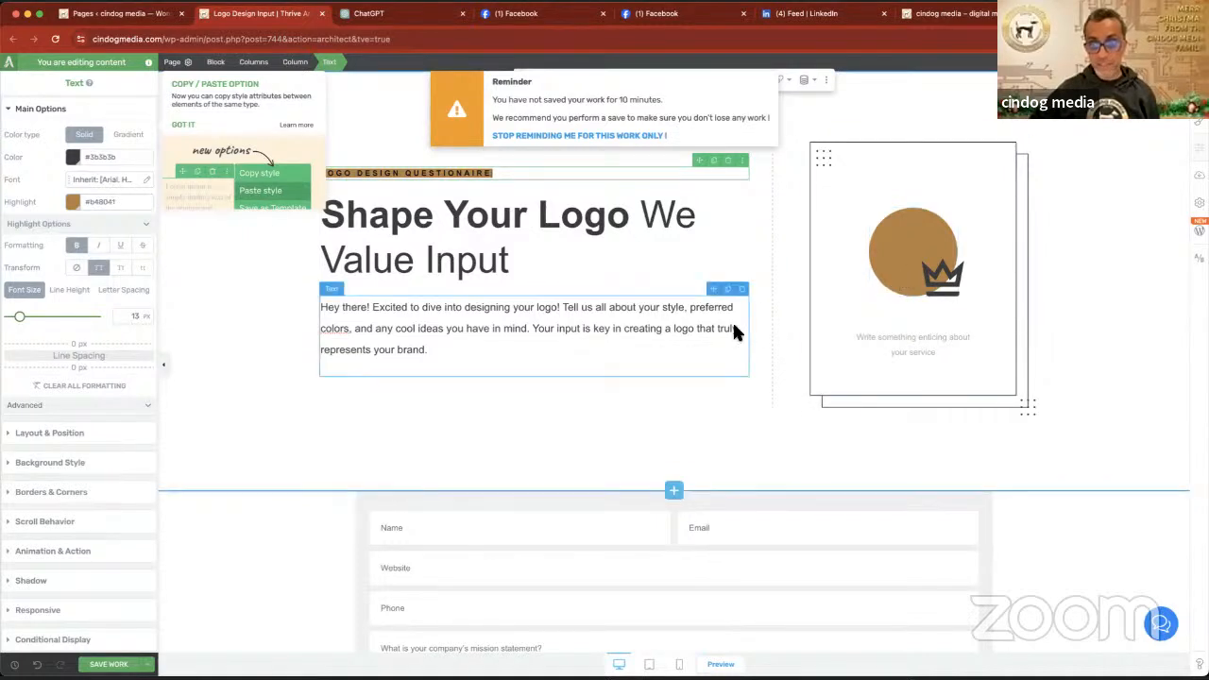
- Save the Logo Design Input page and look over the questionnaire form
left_click(111, 664)
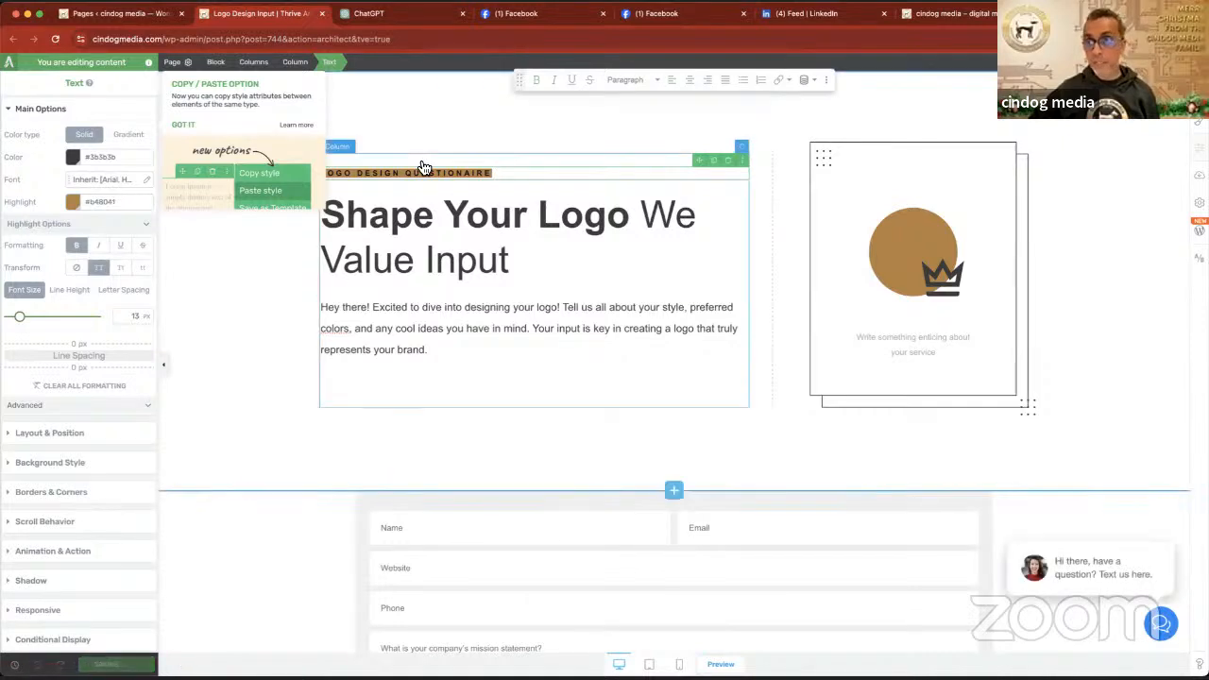
scroll(605, 254, "down", 10)
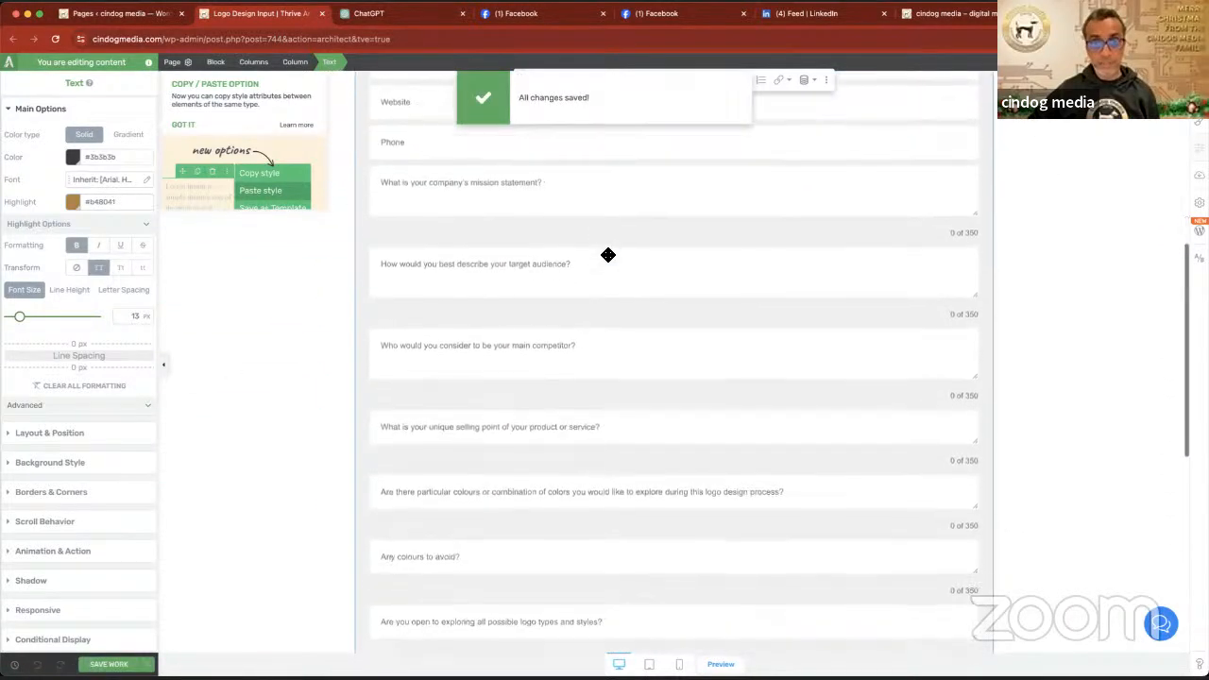
scroll(609, 254, "down", 10)
scroll(608, 254, "up", 20)
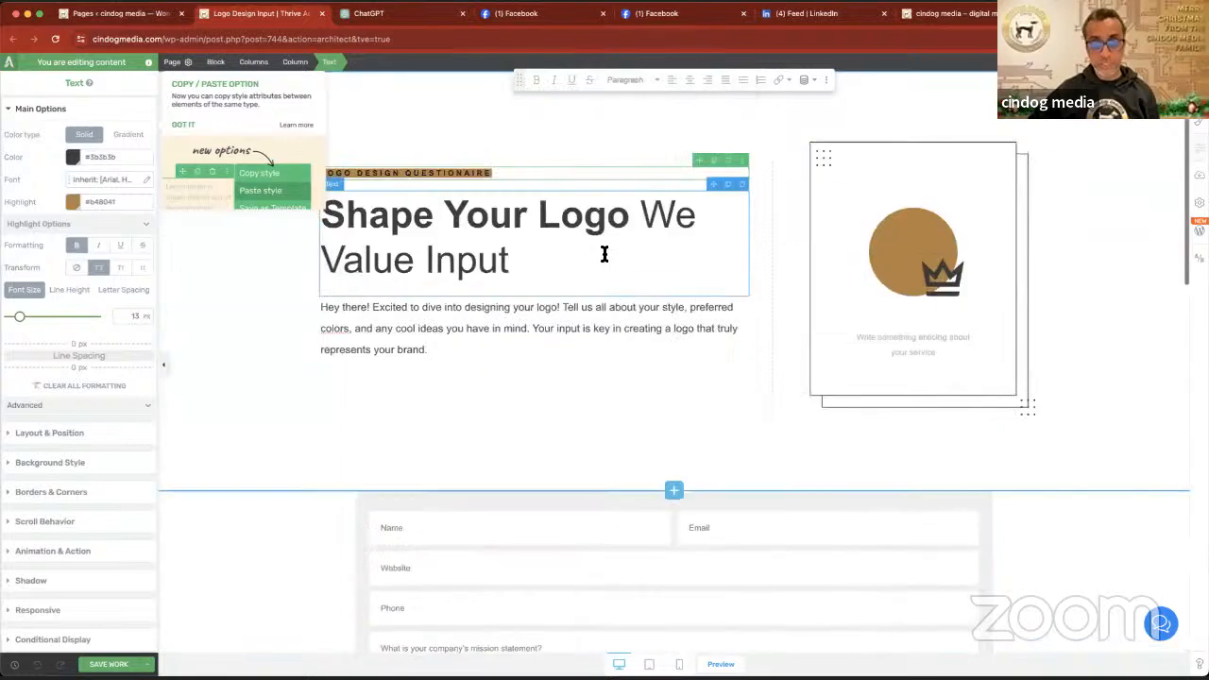